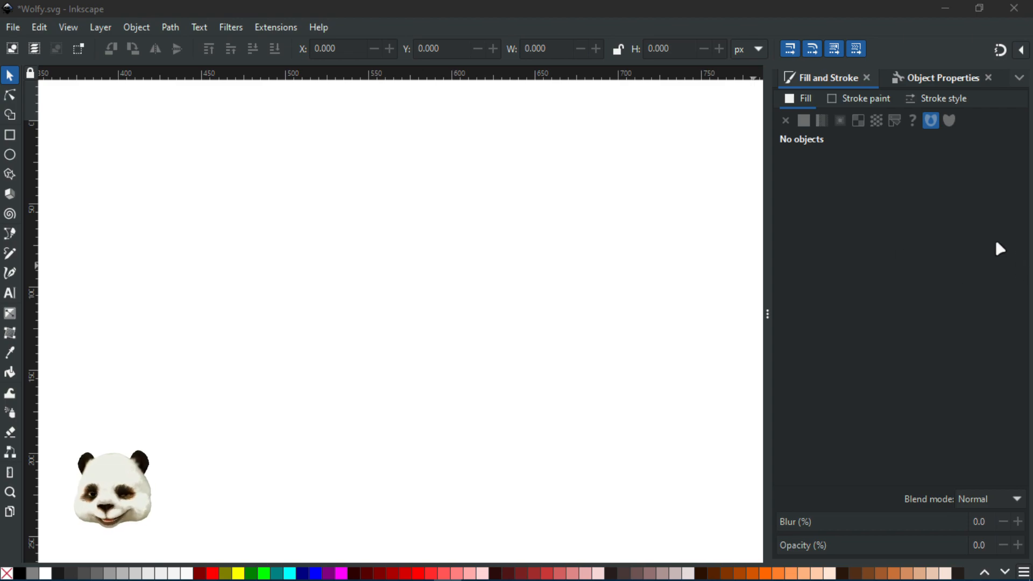
pyautogui.scroll(-3, 398, 333)
pyautogui.scroll(-1, 398, 314)
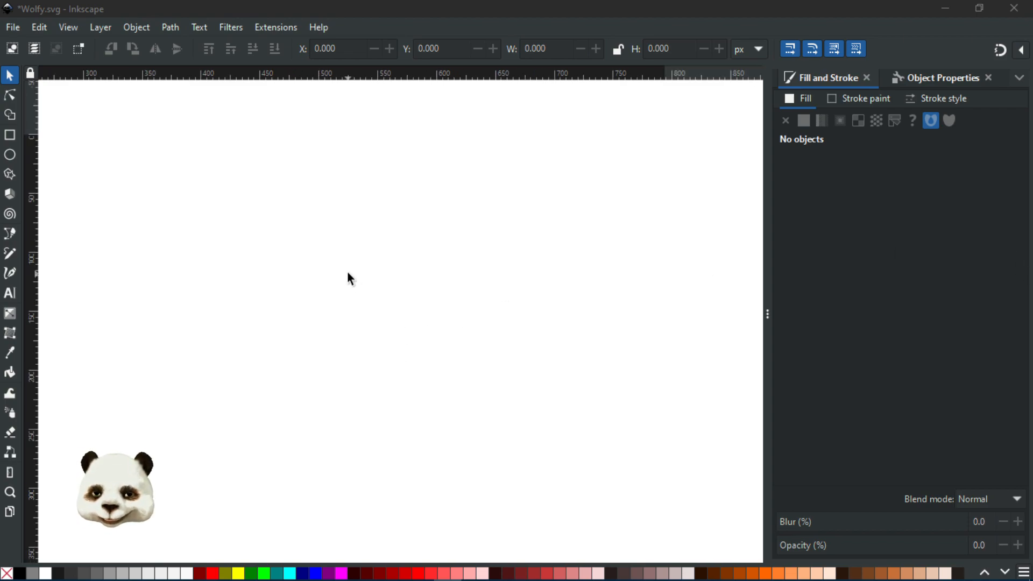
pyautogui.moveTo(367, 343)
pyautogui.mouseDown()
pyautogui.moveTo(384, 281)
pyautogui.moveTo(383, 344)
pyautogui.mouseUp()
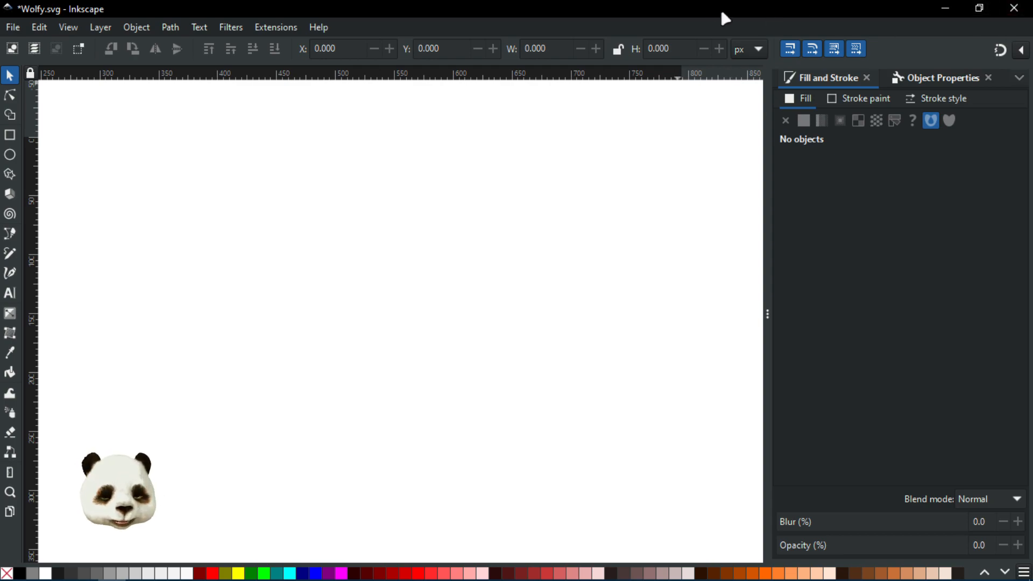
# Open the list of layers and objects, move it clear of the canvas, and examine the Normal and Hit wolf drawings
pyautogui.hotkey('ctrl', 'shift', 'l')
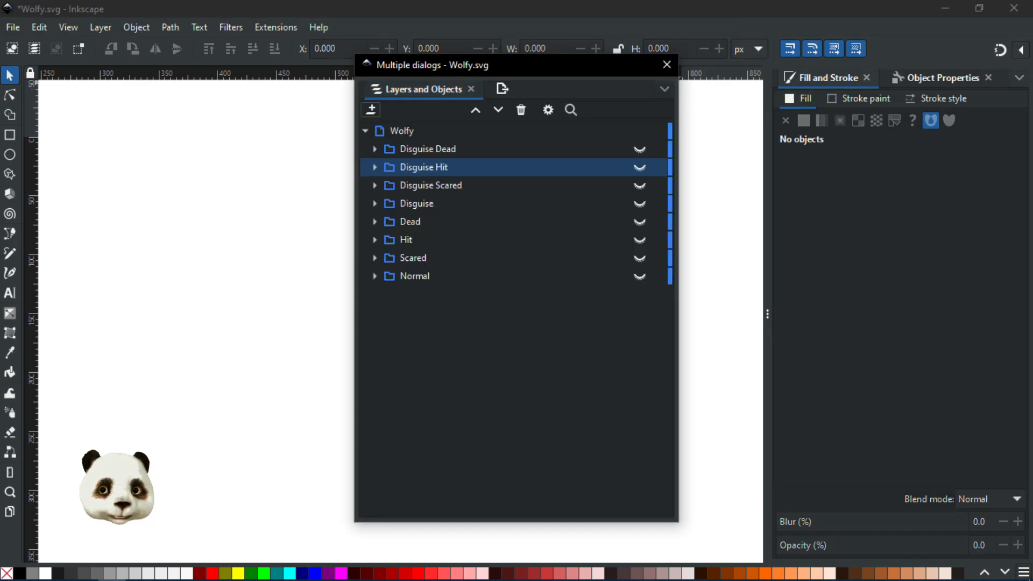
pyautogui.moveTo(544, 64); pyautogui.dragTo(1032, 67)
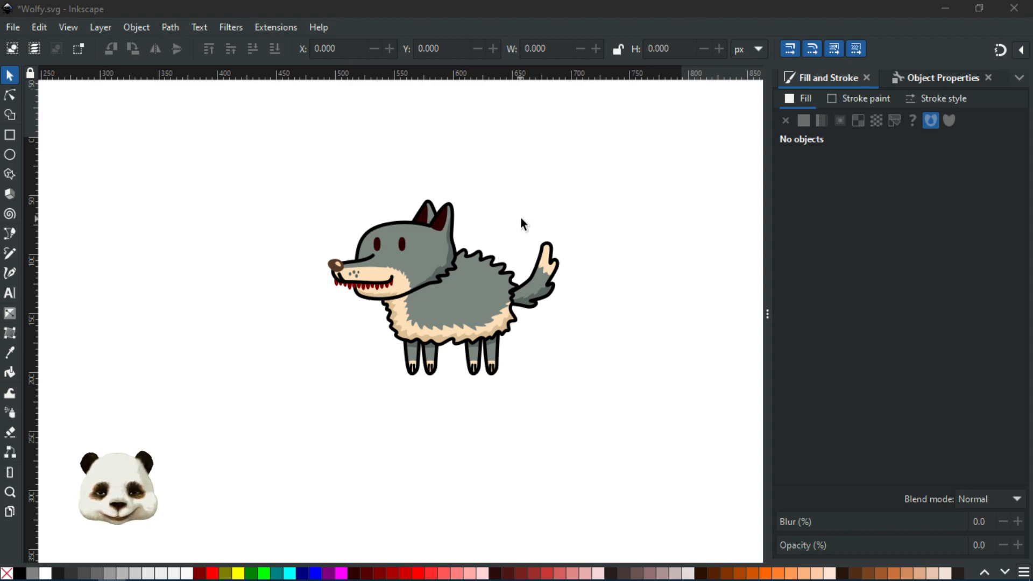
pyautogui.moveTo(601, 196); pyautogui.dragTo(559, 263)
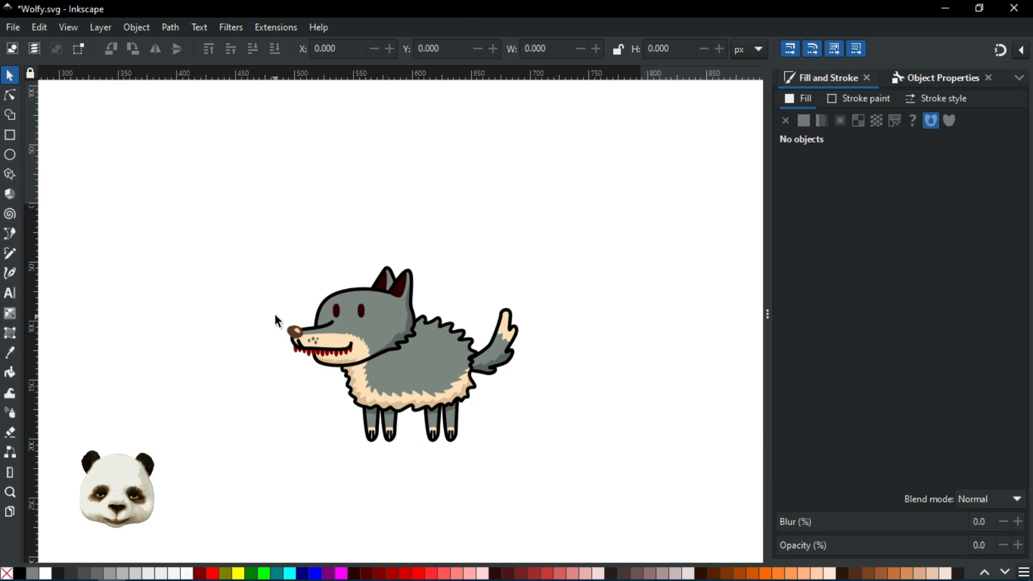
pyautogui.scroll(2, 418, 368)
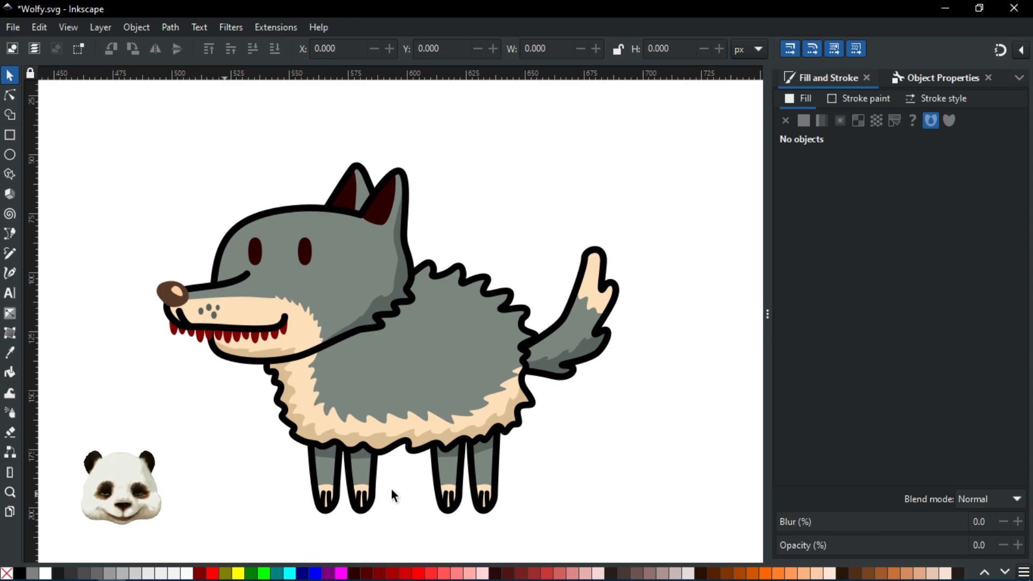
pyautogui.scroll(-3, 366, 415)
pyautogui.scroll(2, 277, 426)
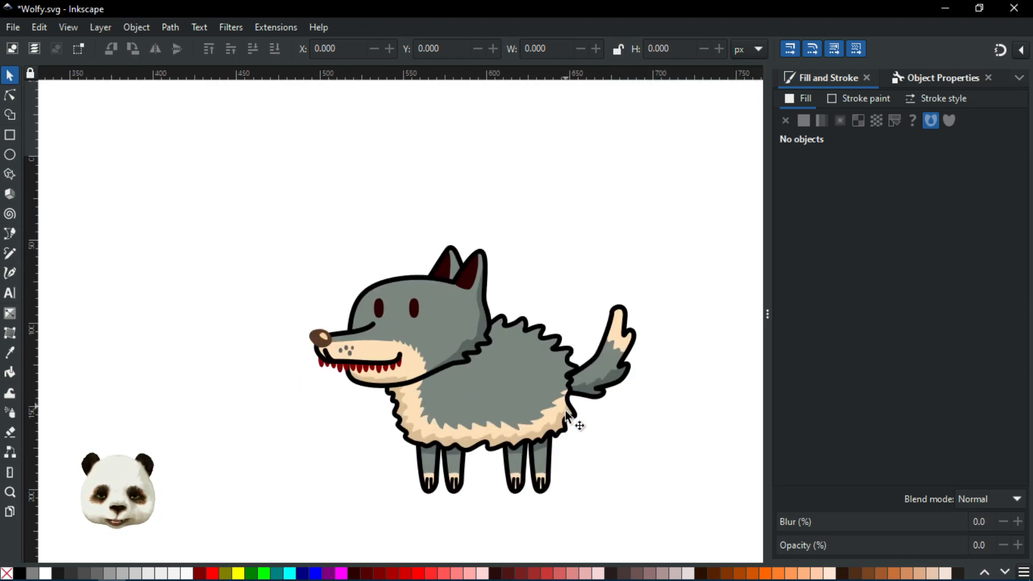
pyautogui.moveTo(615, 426); pyautogui.dragTo(579, 408)
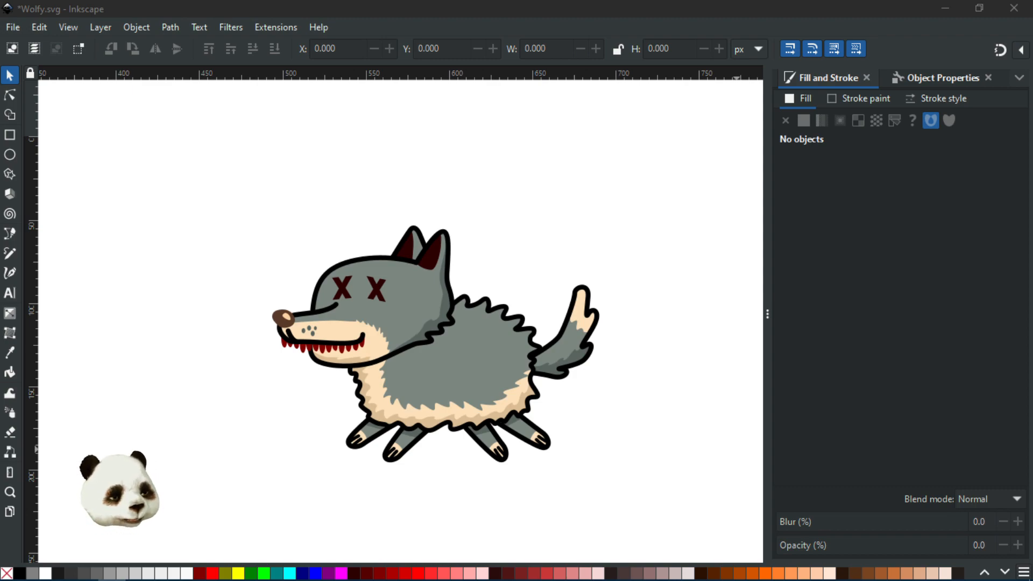
# Hide the Hit layer and check the face, body and paw sublayers inside the Normal layer
pyautogui.hotkey('ctrl', 'shift', 'l')
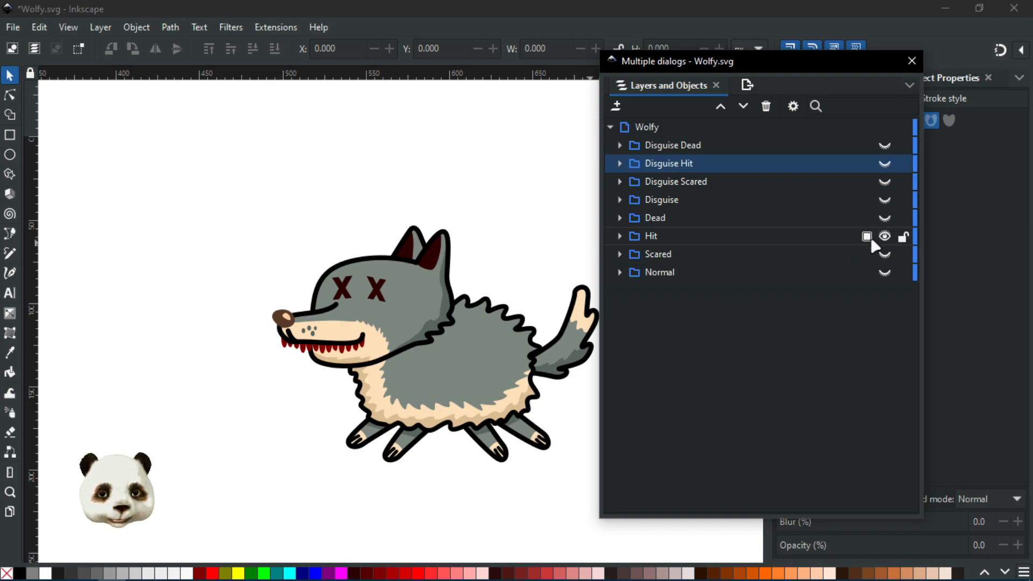
pyautogui.click(884, 236)
pyautogui.click(619, 272)
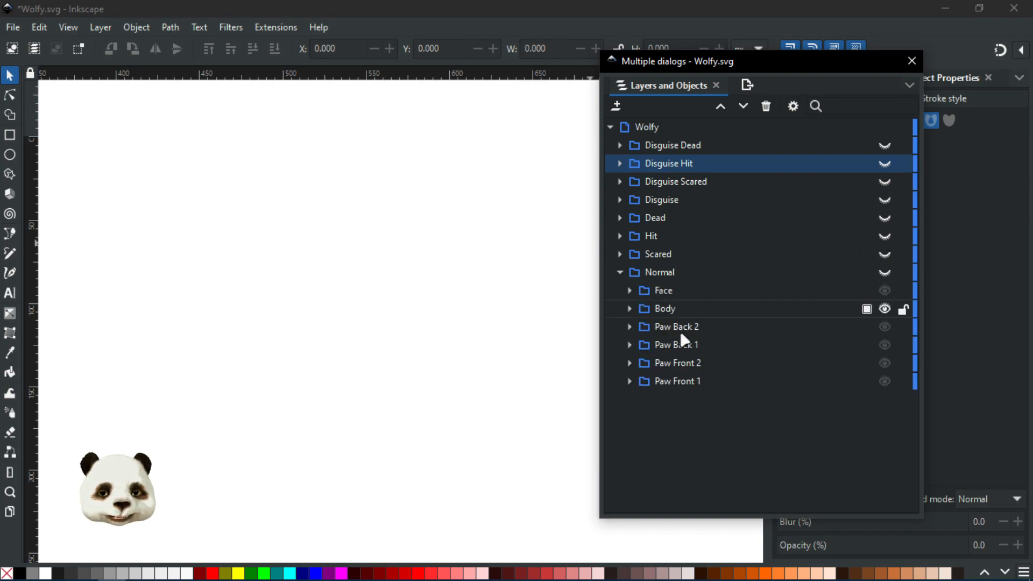
pyautogui.click(620, 272)
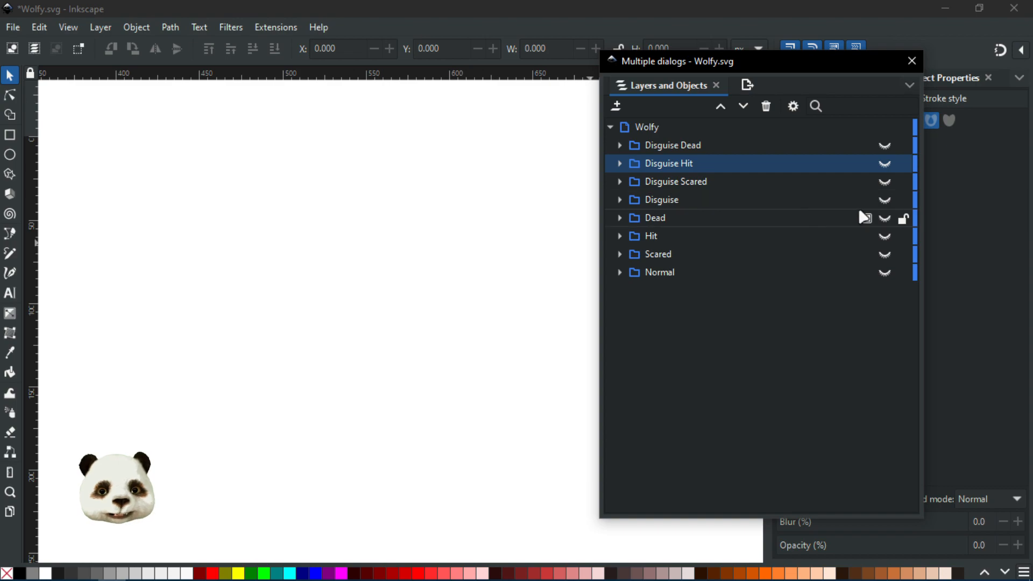
# Preview the Disguise, Disguise Scared and Disguise Hit layers by toggling their visibility, and move the layer list clear of the canvas
pyautogui.click(884, 200)
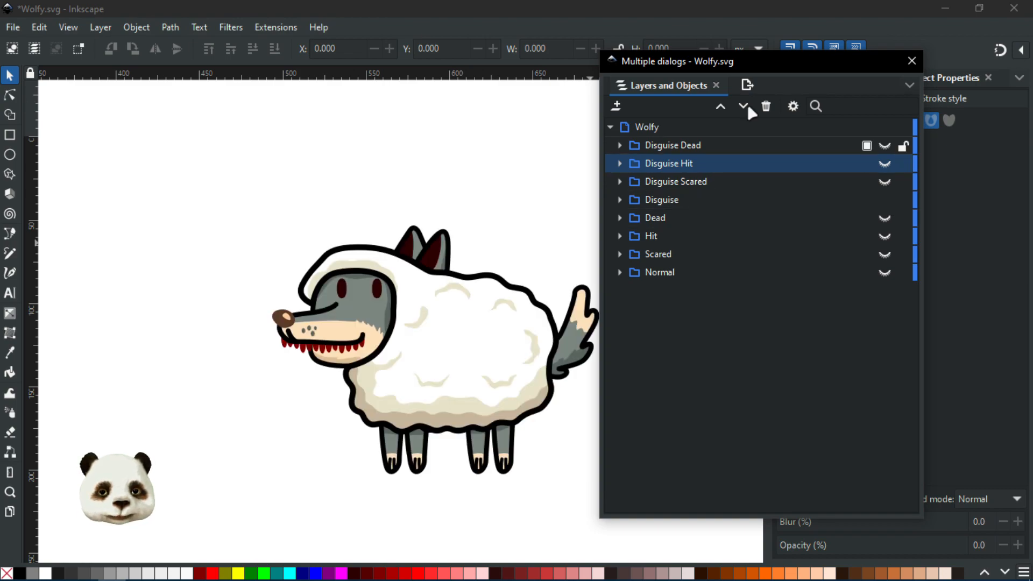
pyautogui.moveTo(697, 61); pyautogui.dragTo(748, 63)
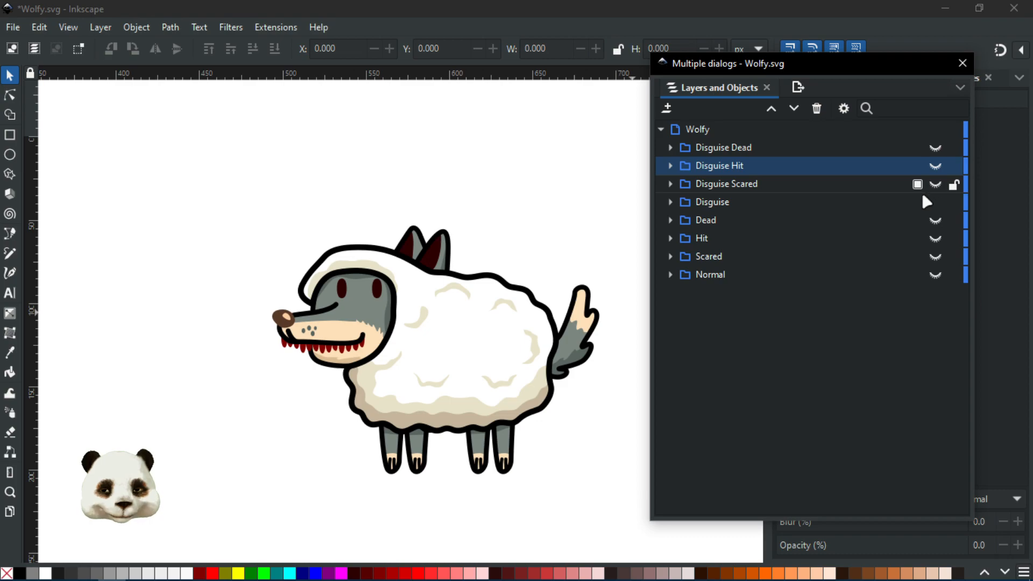
pyautogui.click(936, 184)
pyautogui.click(935, 184)
pyautogui.click(935, 184)
pyautogui.click(936, 166)
pyautogui.click(935, 165)
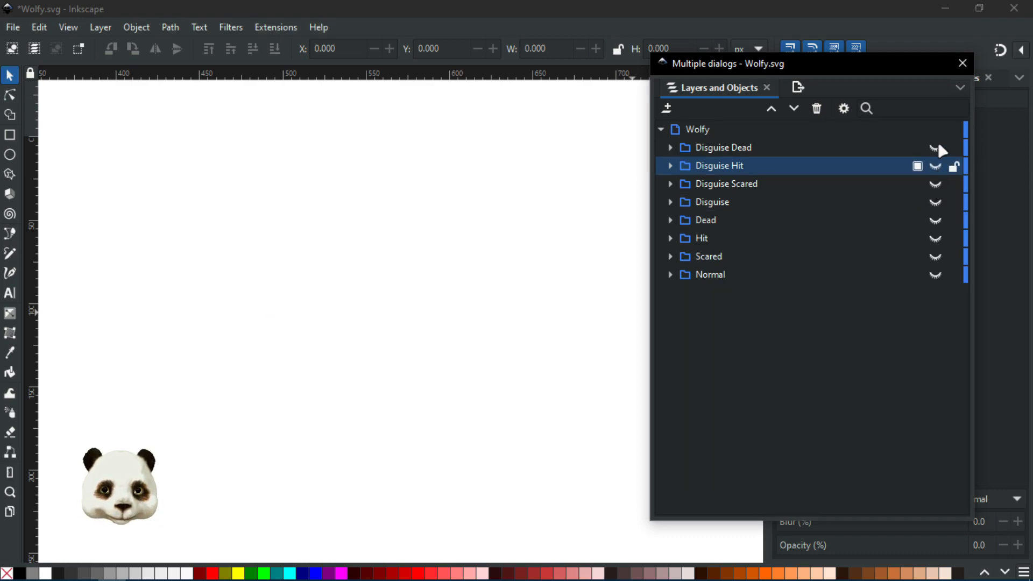
pyautogui.moveTo(800, 72); pyautogui.dragTo(1032, 75)
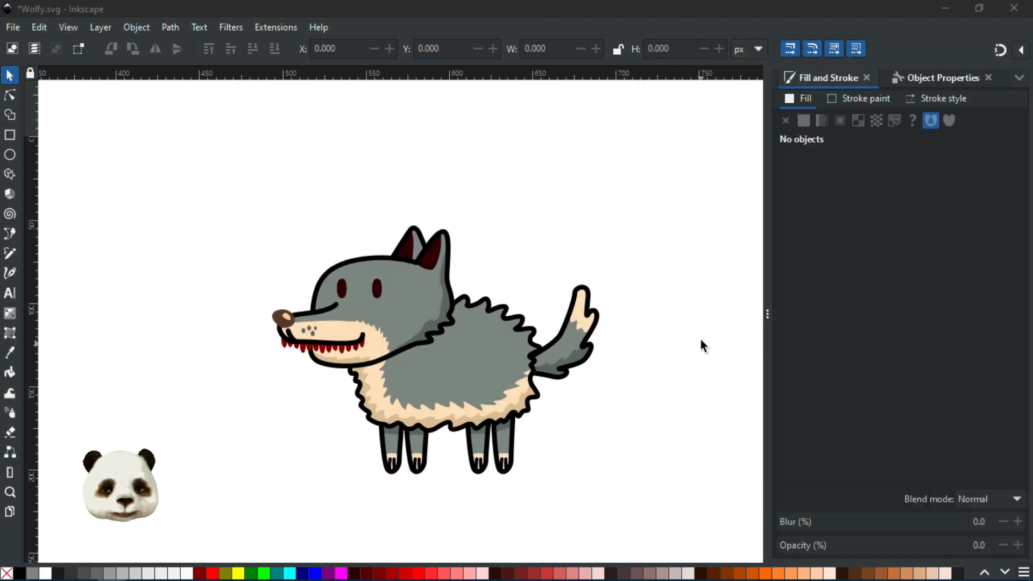
# Copy the whole wolf and add a layer named "Wolfy Redf" above the current layer
pyautogui.scroll(-1, 694, 337)
pyautogui.scroll(-1, 689, 338)
pyautogui.moveTo(700, 317); pyautogui.dragTo(425, 293)
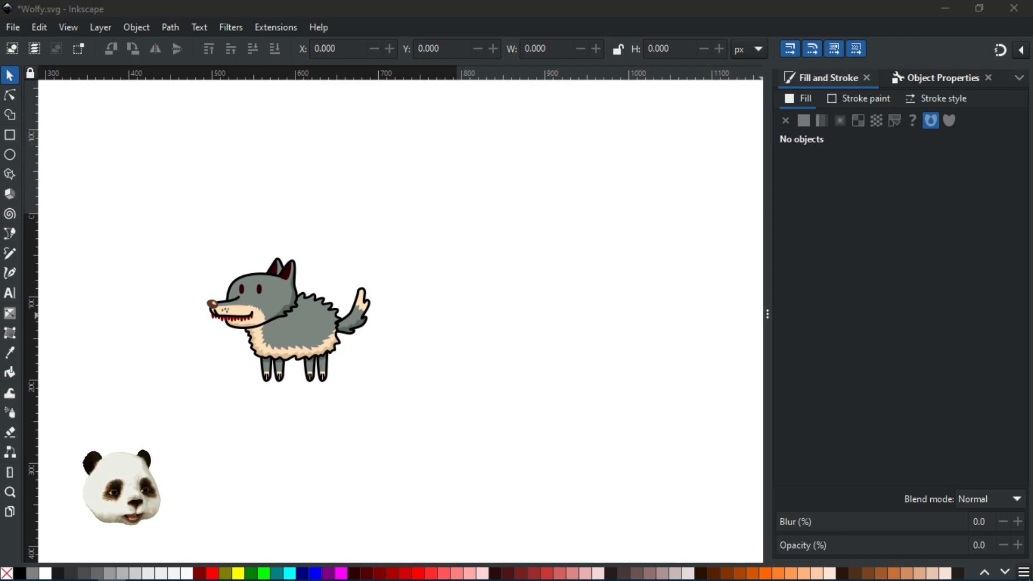
pyautogui.hotkey('ctrl', 'a')
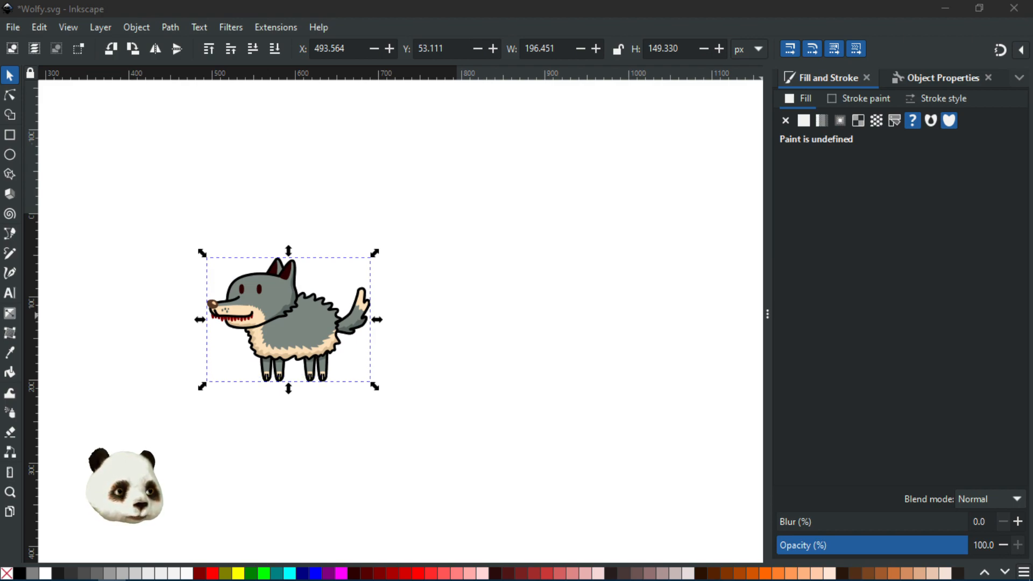
pyautogui.hotkey('ctrl', 'shift', 'n')
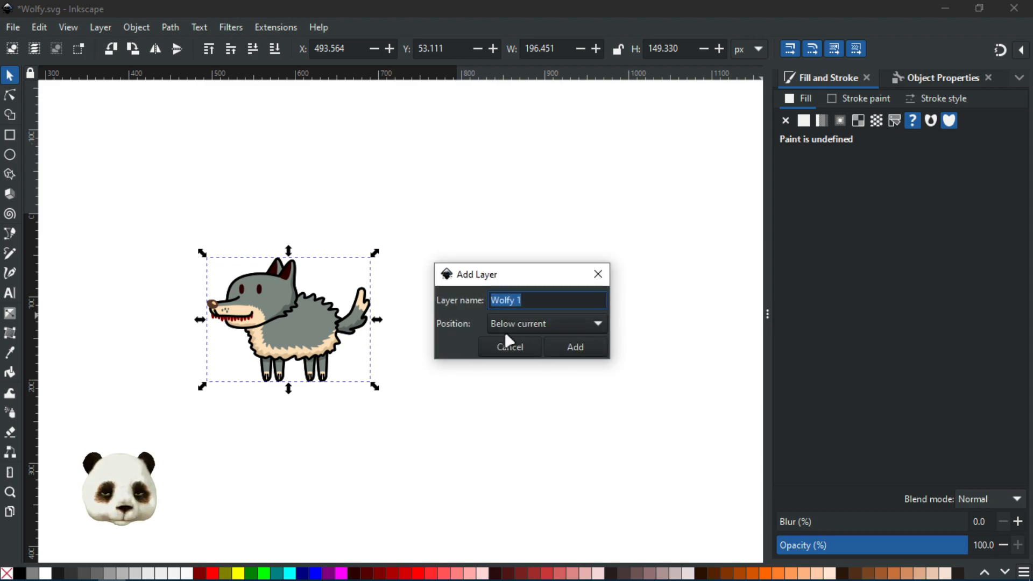
pyautogui.press('End')
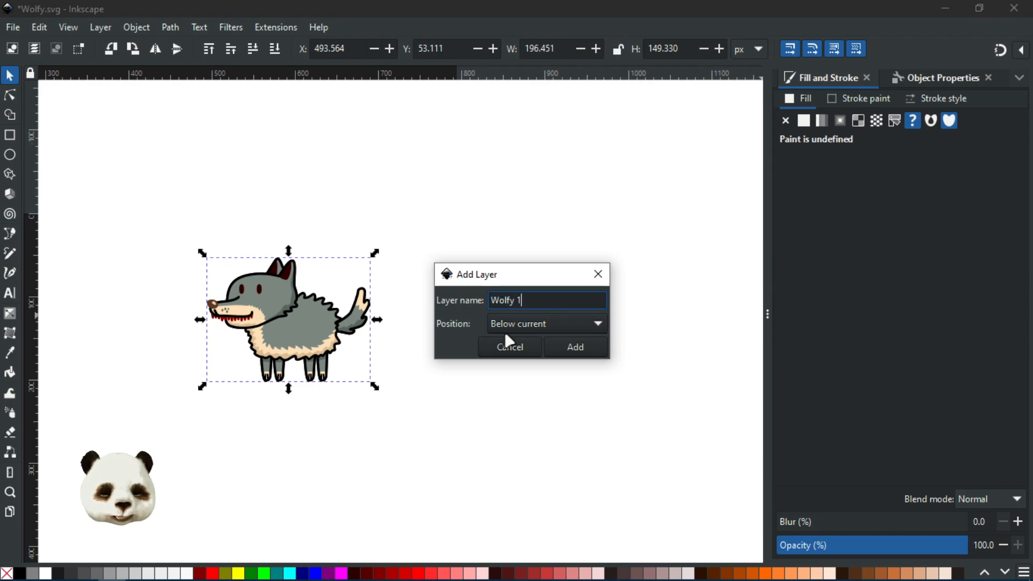
pyautogui.write('Redf')
pyautogui.click(563, 322)
pyautogui.click(535, 303)
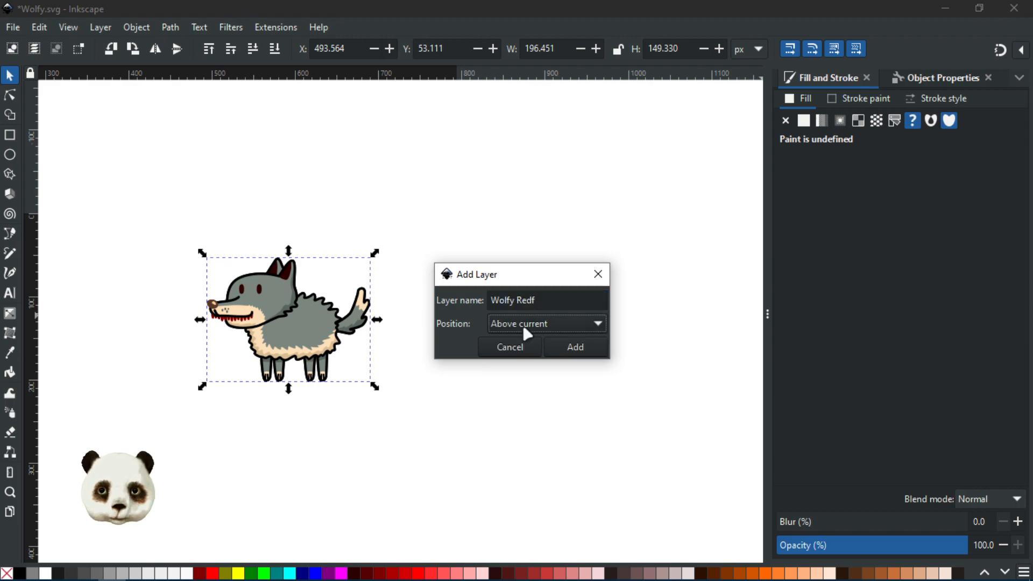
pyautogui.click(572, 348)
# Paste the copied wolf in place on the new layer and clear the selection
pyautogui.hotkey('ctrl', 'alt', 'v')
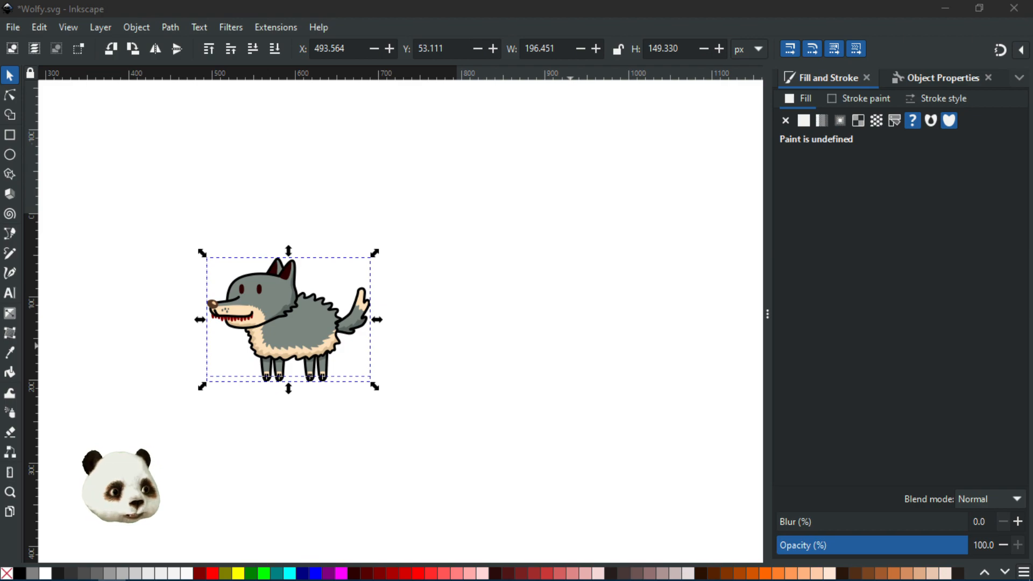
pyautogui.click(255, 428)
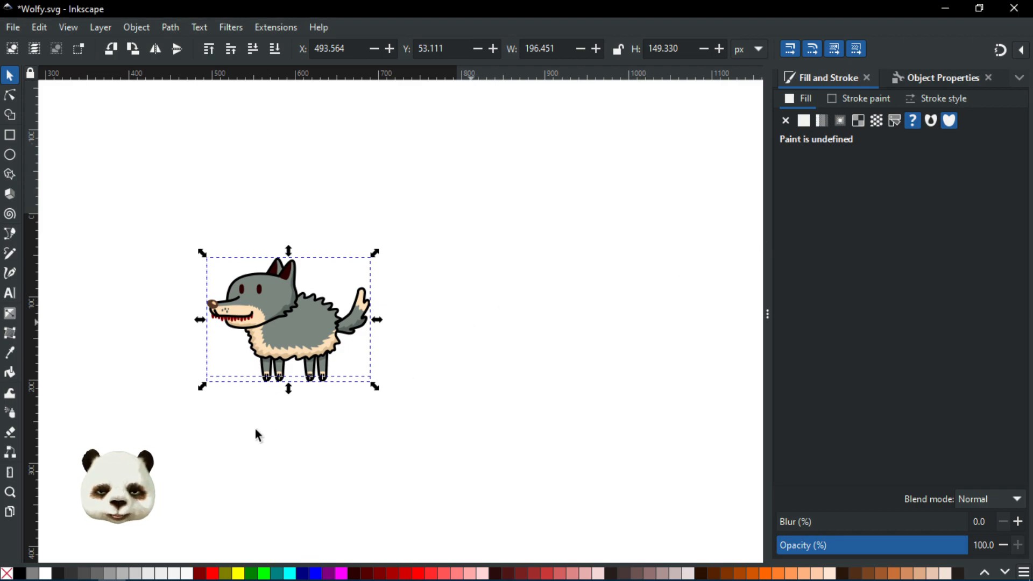
pyautogui.scroll(2, 249, 412)
pyautogui.hotkey('ctrl', 's')
pyautogui.moveTo(504, 322); pyautogui.dragTo(579, 409)
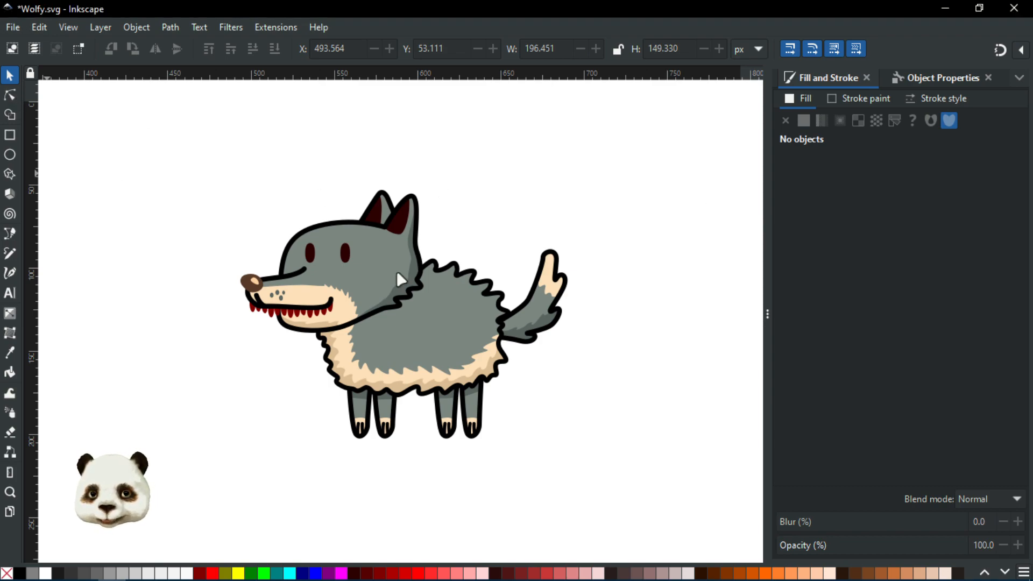
# Change the wolf's grey body shape to the muted red flat fill c85d5aff and deselect it
pyautogui.doubleClick(423, 332)
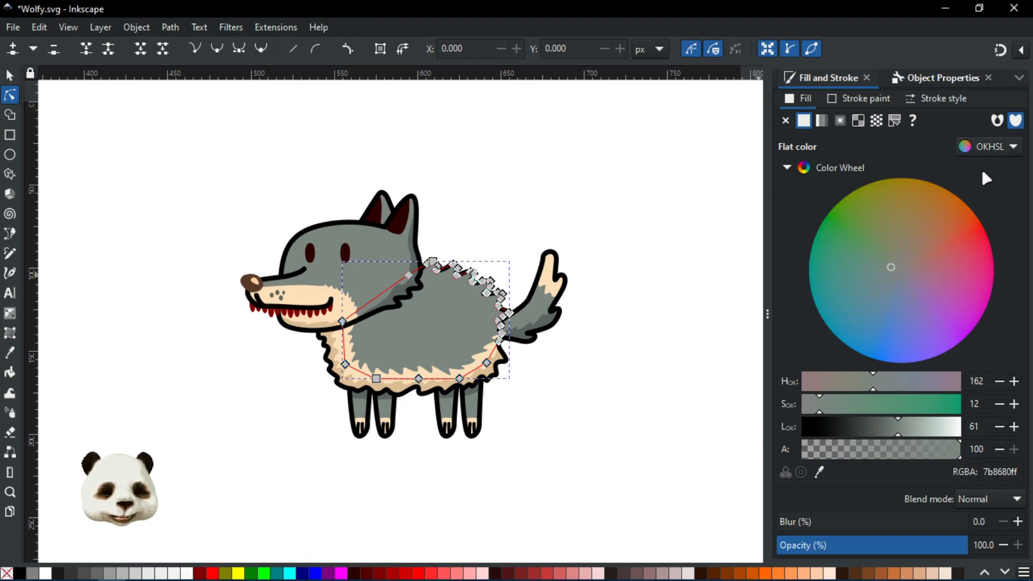
pyautogui.click(951, 248)
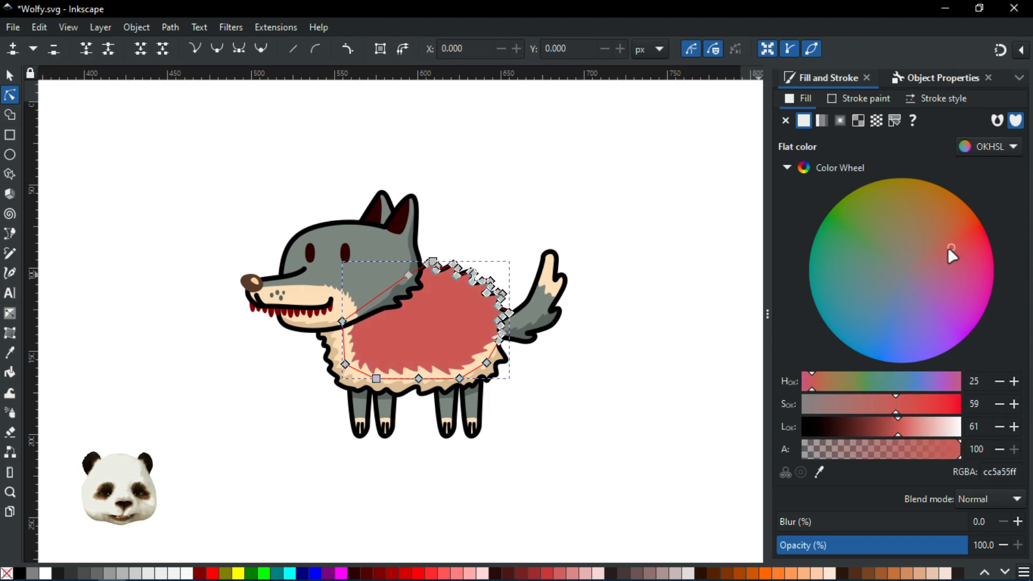
pyautogui.click(947, 249)
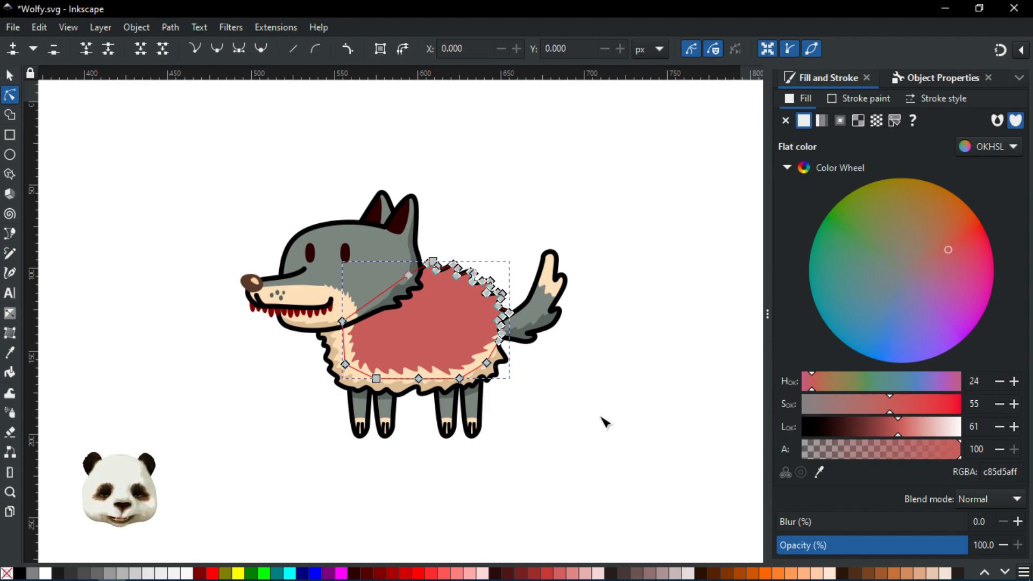
pyautogui.click(590, 379)
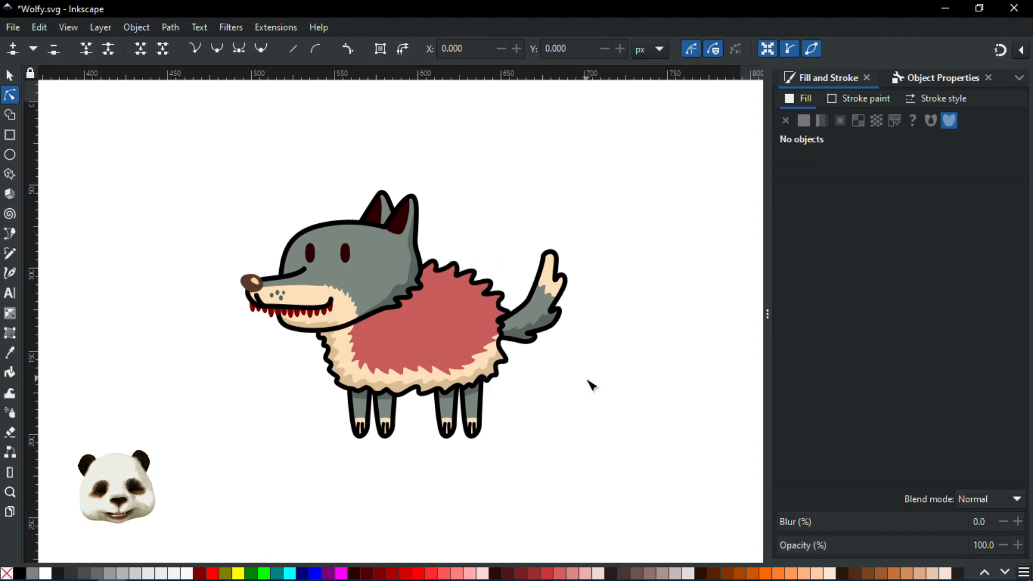
# Recolour the wolf's grey head shape by sampling the red of the body with the colour picker
pyautogui.scroll(2, 438, 318)
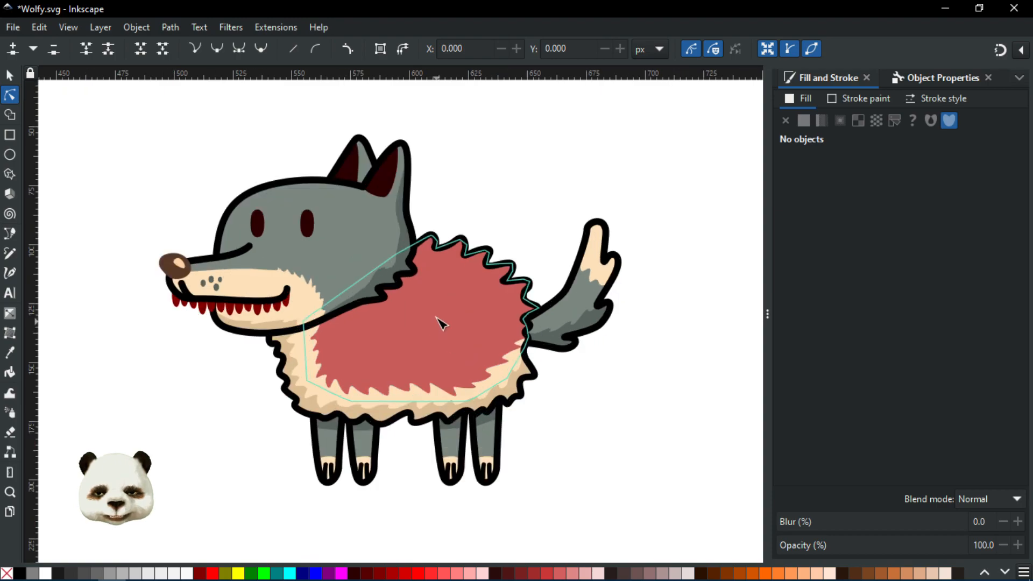
pyautogui.click(311, 164)
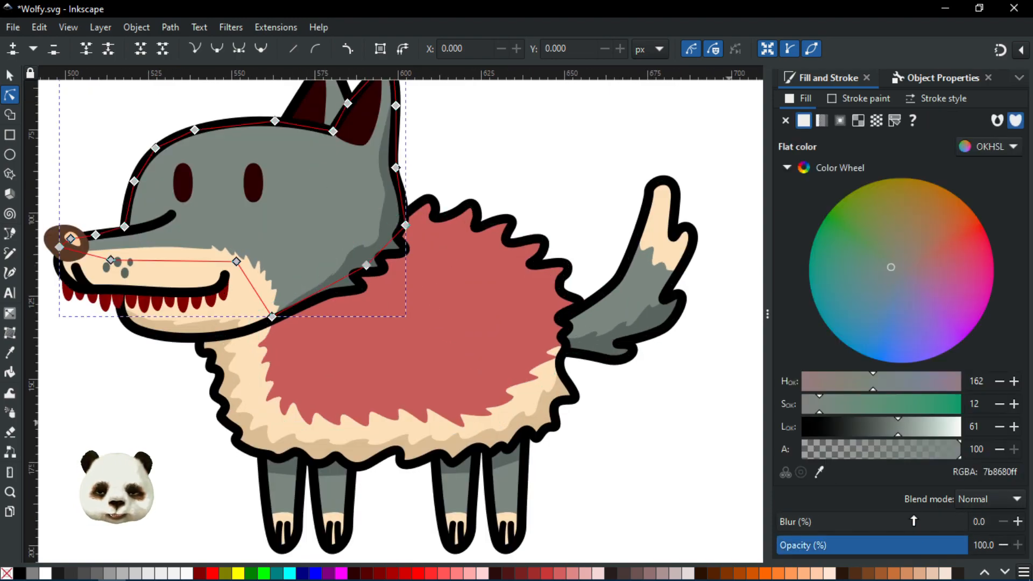
pyautogui.press('d')
pyautogui.click(472, 302)
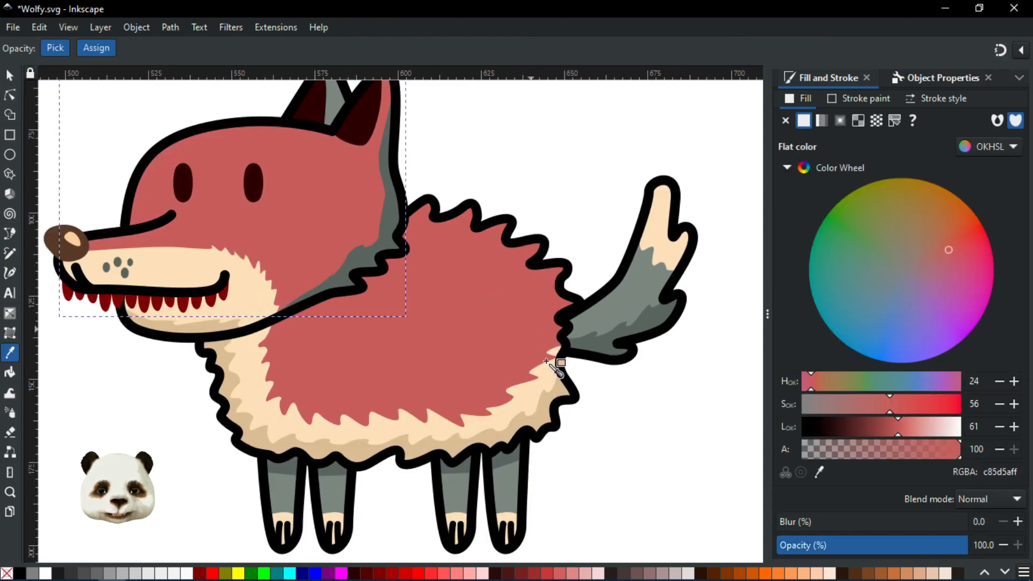
pyautogui.click(10, 76)
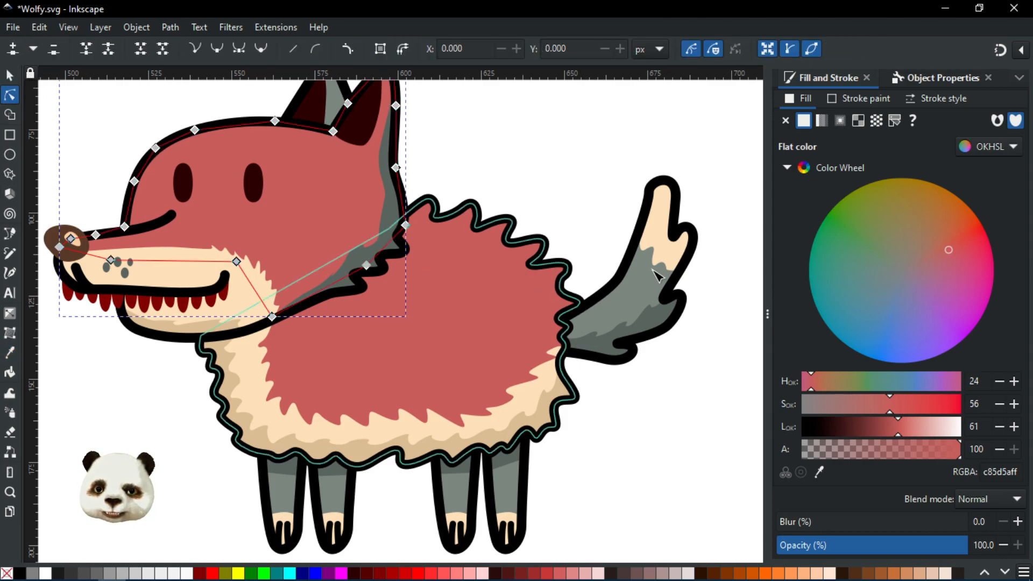
# Apply the body's red to the main grey shape of the tail with the colour picker
pyautogui.click(632, 290)
pyautogui.press('d')
pyautogui.click(466, 291)
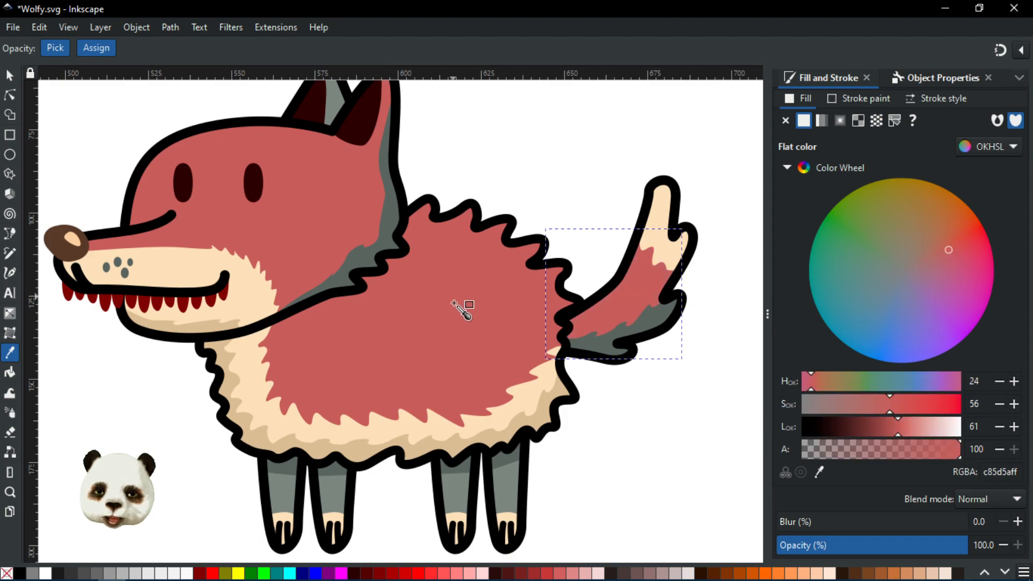
# Recolour the grey main shapes of all four legs by sampling the body's red with the colour picker
pyautogui.scroll(-5, 462, 299)
pyautogui.click(10, 96)
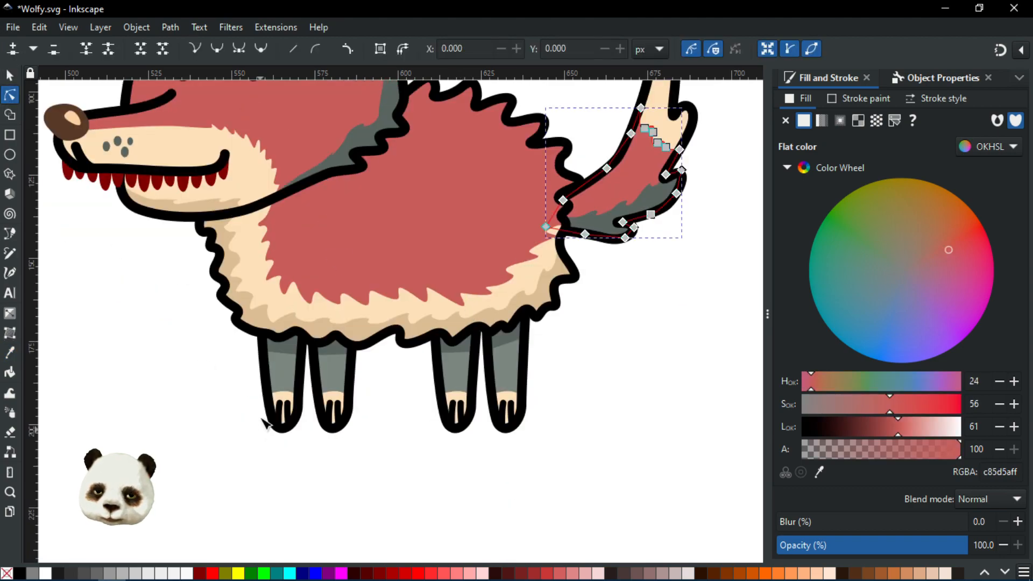
pyautogui.click(293, 361)
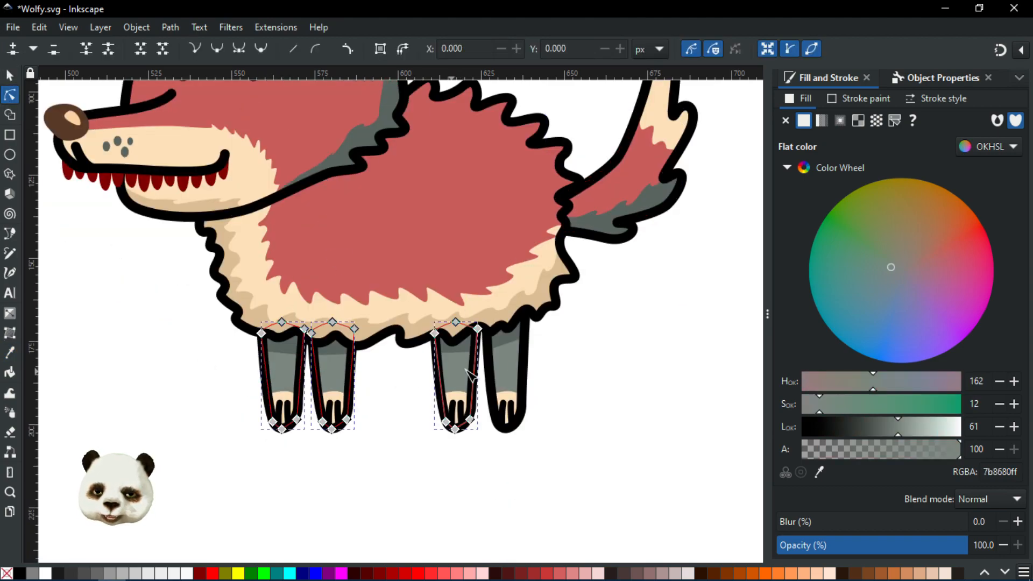
pyautogui.keyDown('shift'); pyautogui.click(525, 370); pyautogui.keyUp('shift')
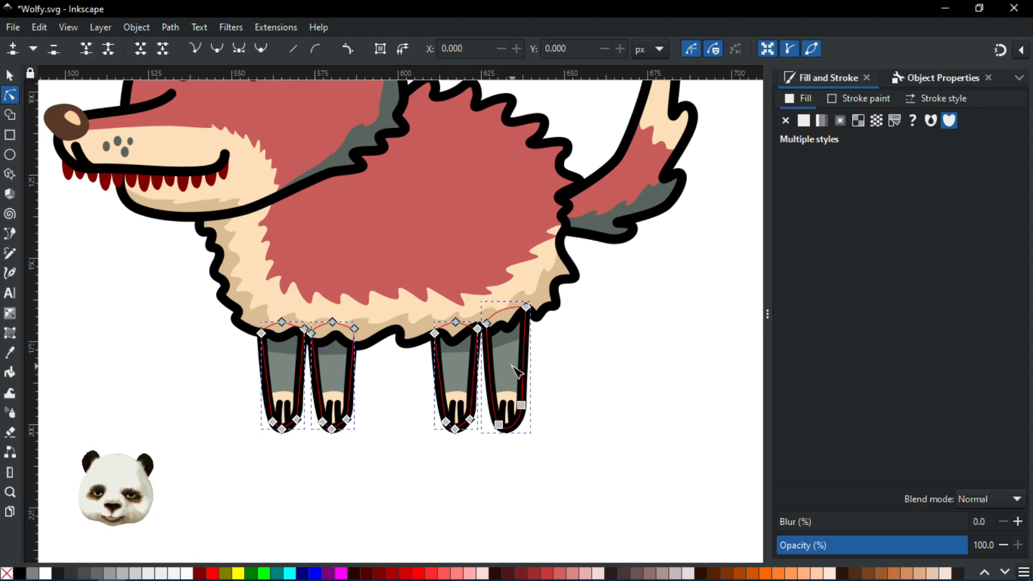
pyautogui.keyDown('shift'); pyautogui.click(515, 364); pyautogui.keyUp('shift')
pyautogui.keyDown('shift'); pyautogui.click(505, 368); pyautogui.keyUp('shift')
pyautogui.press('d')
pyautogui.click(446, 193)
pyautogui.scroll(-3, 447, 193)
pyautogui.scroll(1, 439, 173)
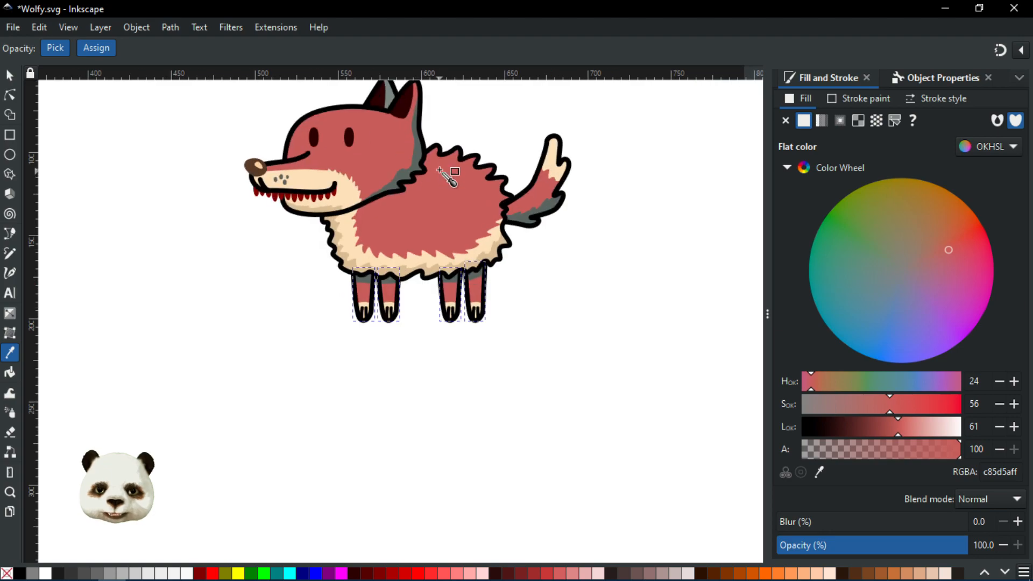
# Apply the head's red to the grey shape in the wolf's back ear with the colour picker
pyautogui.click(9, 95)
pyautogui.scroll(3, 421, 240)
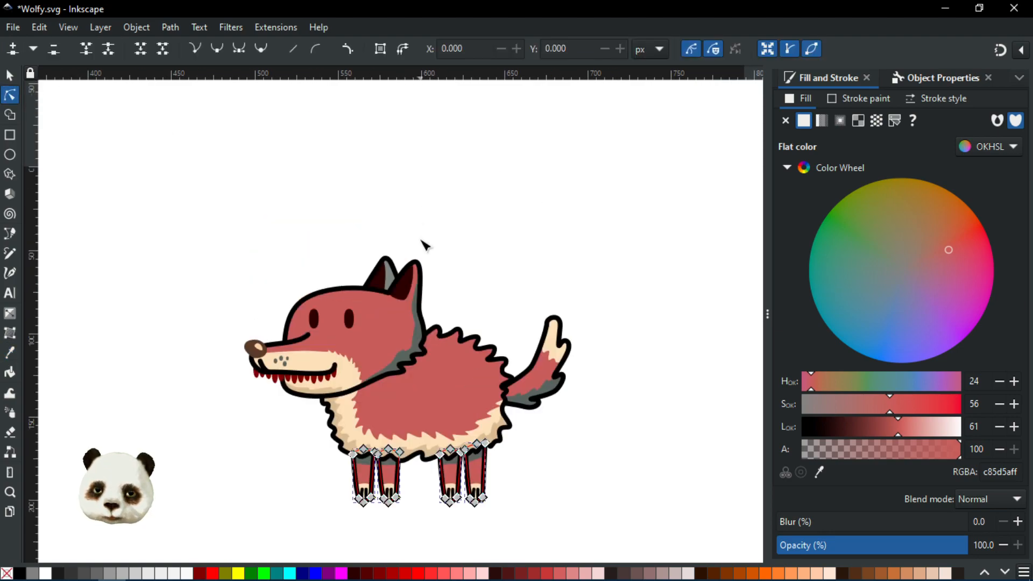
pyautogui.scroll(2, 414, 285)
pyautogui.click(383, 295)
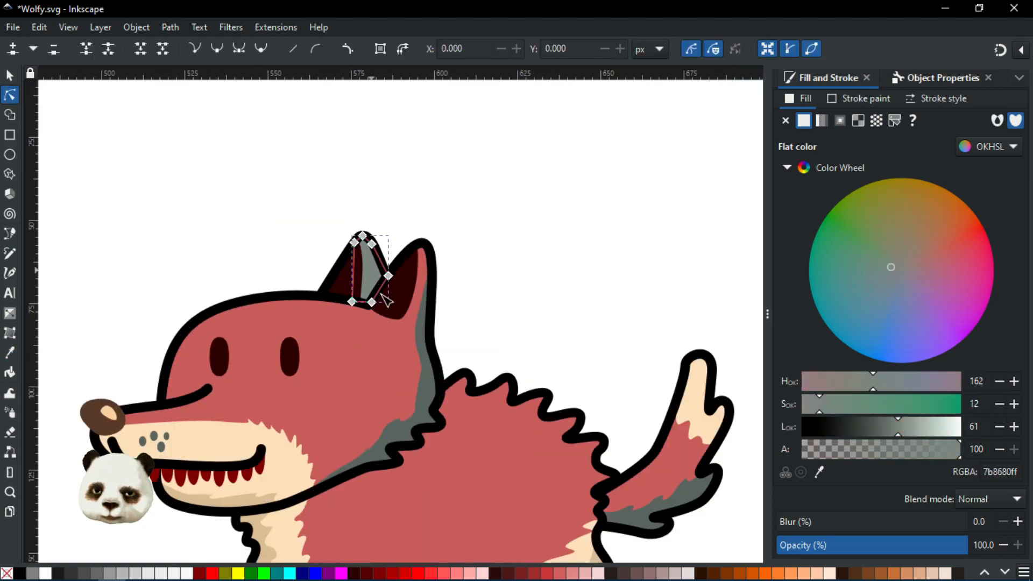
pyautogui.press('d')
pyautogui.click(349, 385)
pyautogui.scroll(-5, 350, 385)
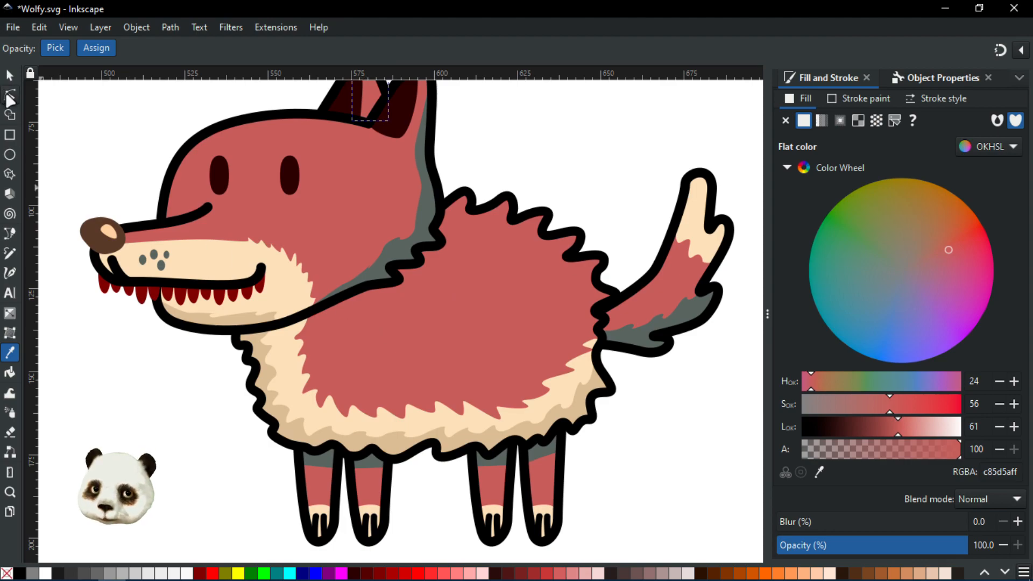
# Try to recolour the dark grey shading on the head, tail and four legs with the body's red
pyautogui.click(10, 95)
pyautogui.click(430, 223)
pyautogui.keyDown('shift'); pyautogui.click(663, 331); pyautogui.keyUp('shift')
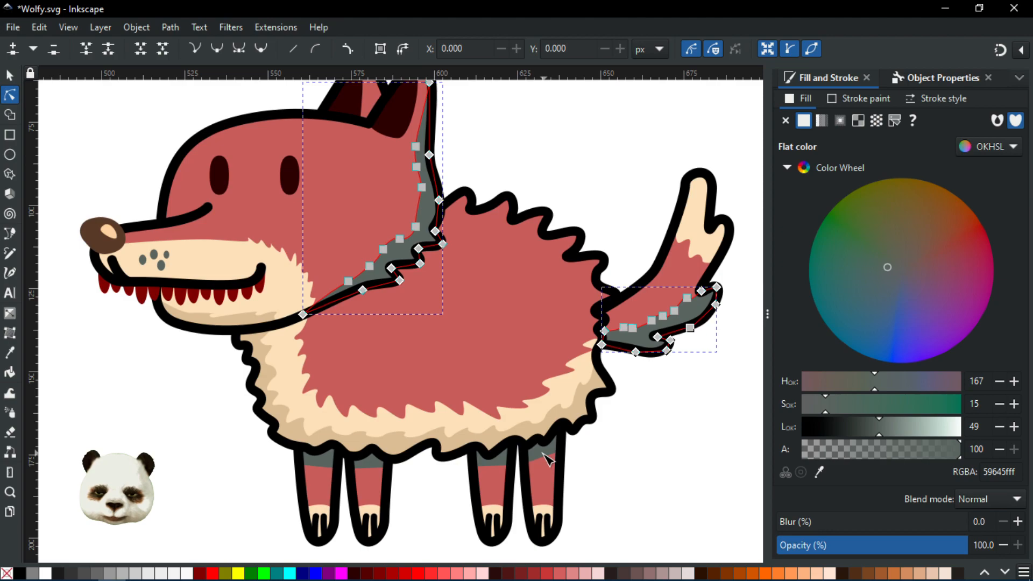
pyautogui.keyDown('shift'); pyautogui.click(506, 463); pyautogui.keyUp('shift')
pyautogui.click(505, 462)
pyautogui.scroll(4, 508, 466)
pyautogui.keyDown('shift'); pyautogui.click(517, 383); pyautogui.keyUp('shift')
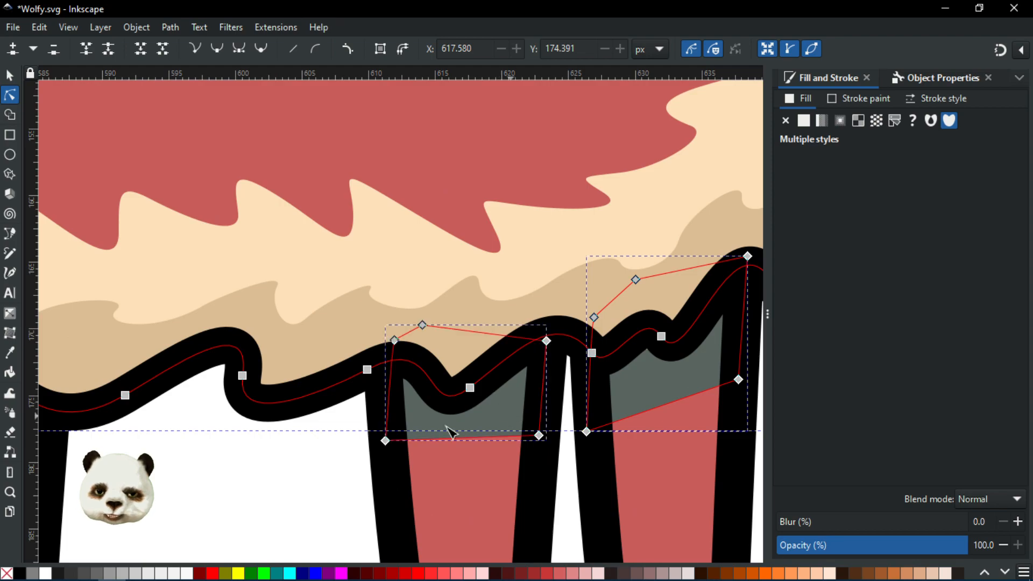
pyautogui.scroll(-4, 451, 430)
pyautogui.scroll(3, 184, 426)
pyautogui.keyDown('shift'); pyautogui.click(148, 408); pyautogui.keyUp('shift')
pyautogui.keyDown('shift'); pyautogui.click(289, 424); pyautogui.keyUp('shift')
pyautogui.scroll(-4, 298, 424)
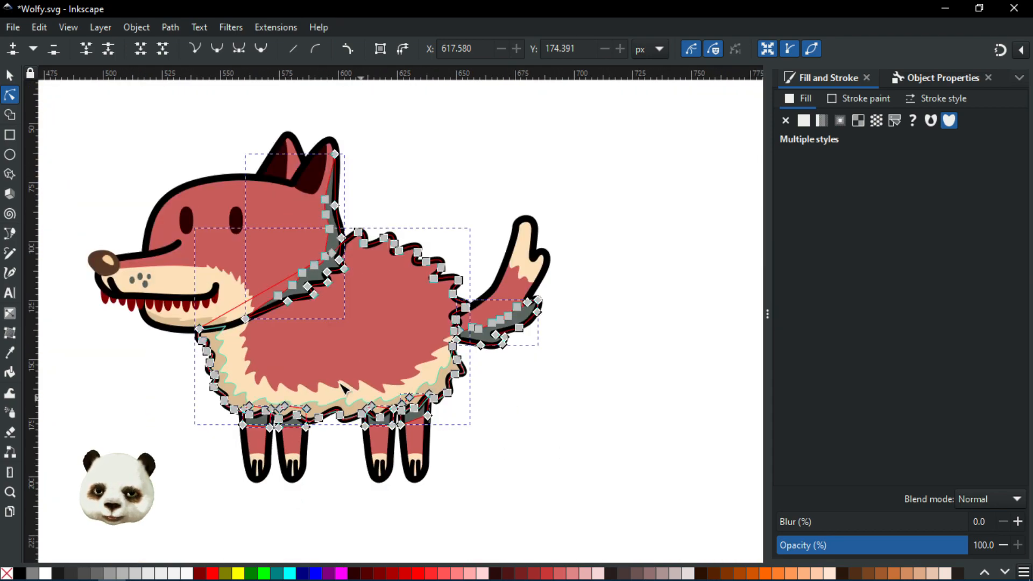
pyautogui.scroll(1, 345, 377)
pyautogui.press('d')
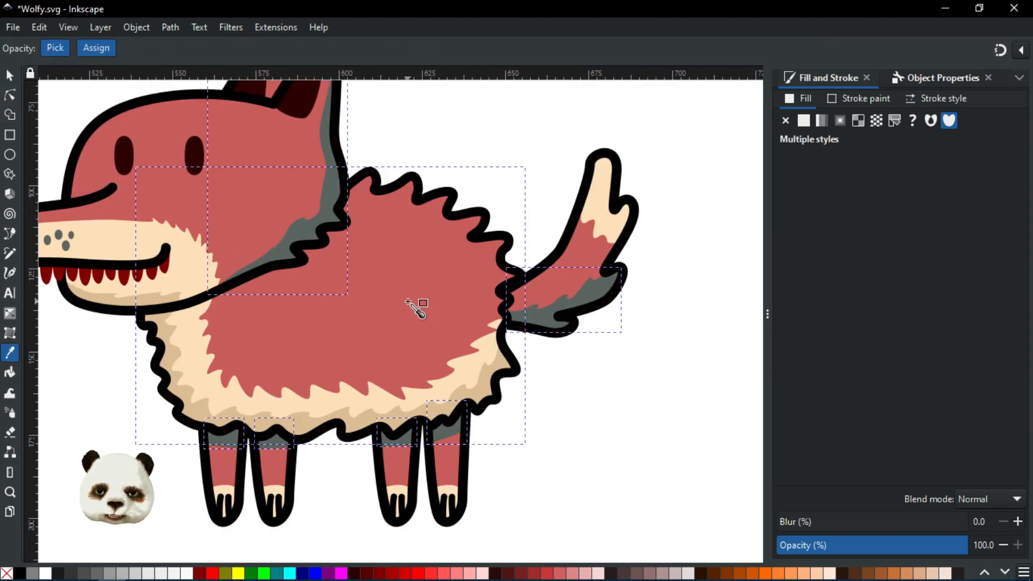
pyautogui.click(408, 303)
pyautogui.moveTo(894, 428); pyautogui.dragTo(875, 429)
# Undo the shading recolour and drop the selection that includes the body's outline
pyautogui.hotkey('ctrl', 'z')
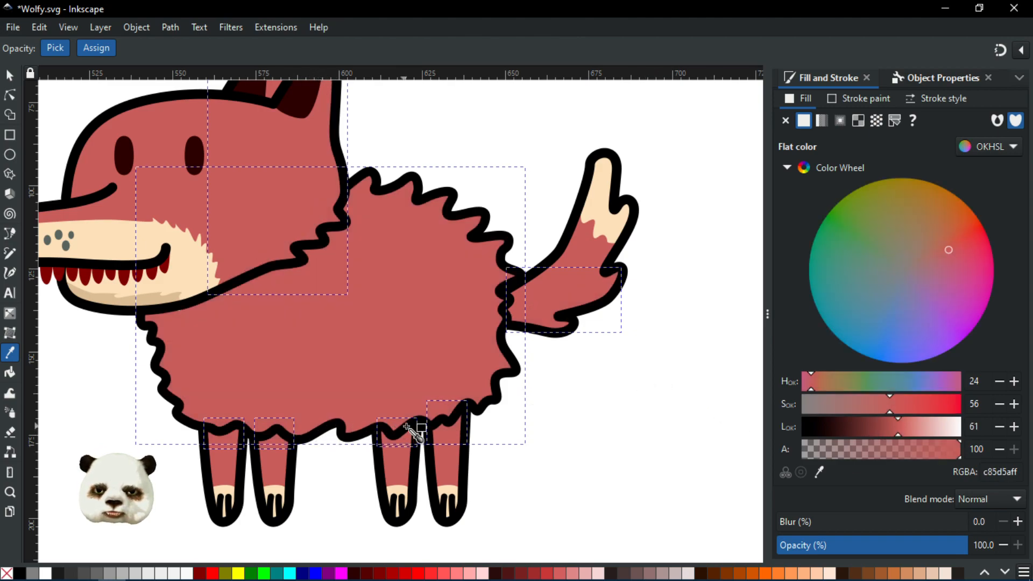
pyautogui.hotkey('ctrl', 'z')
pyautogui.click(13, 96)
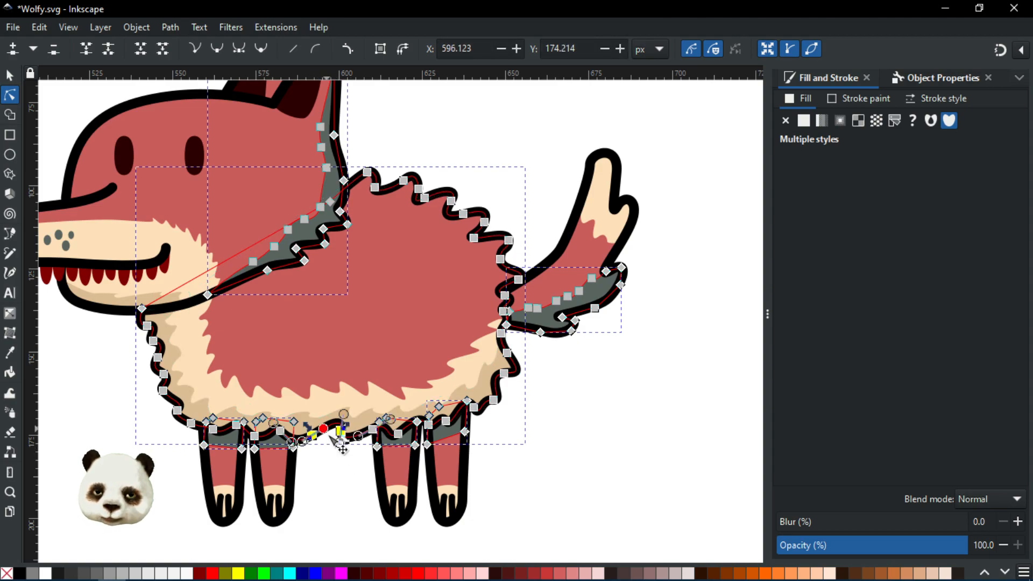
pyautogui.scroll(4, 323, 433)
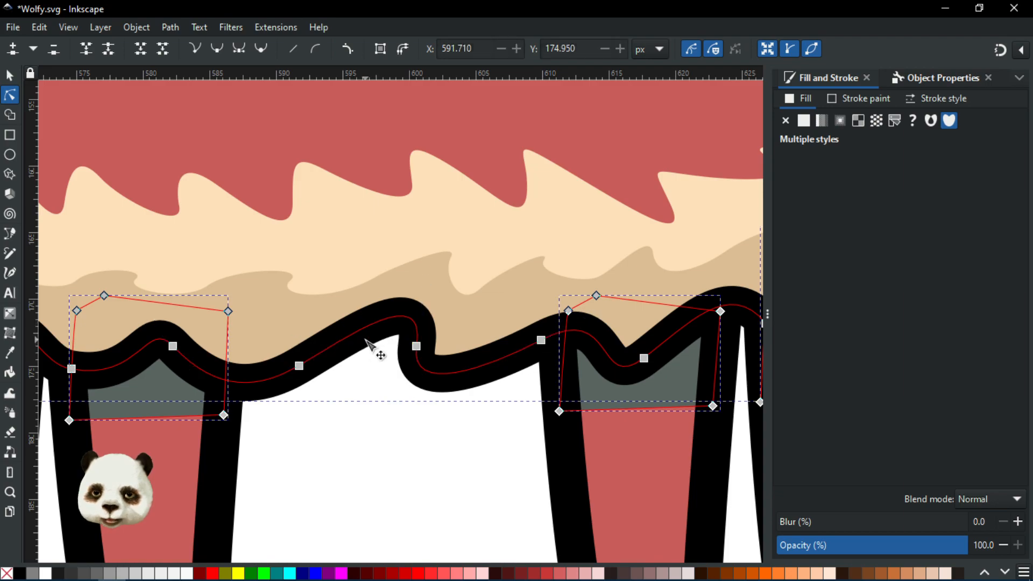
pyautogui.scroll(-5, 371, 346)
pyautogui.scroll(3, 396, 299)
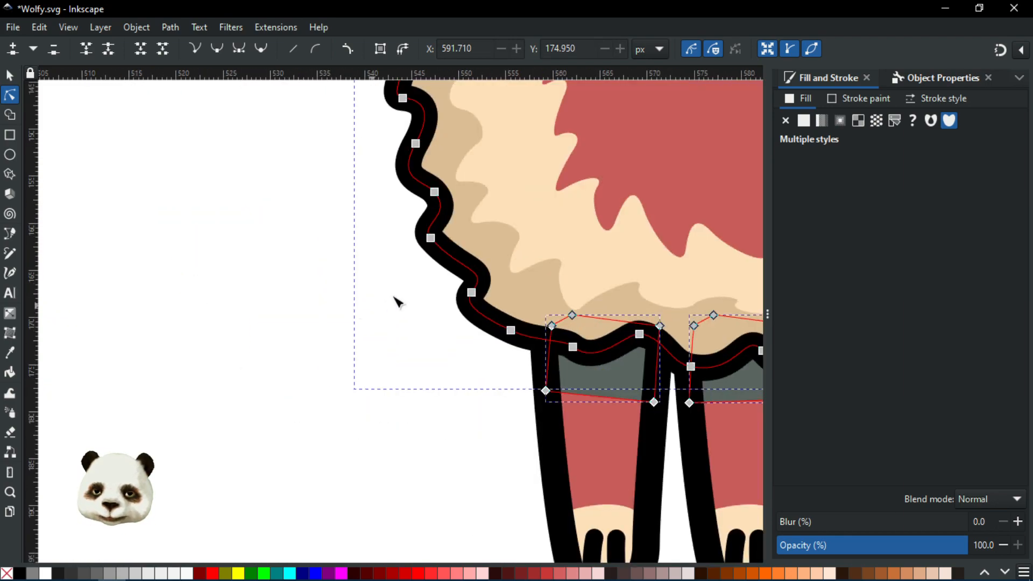
pyautogui.click(10, 76)
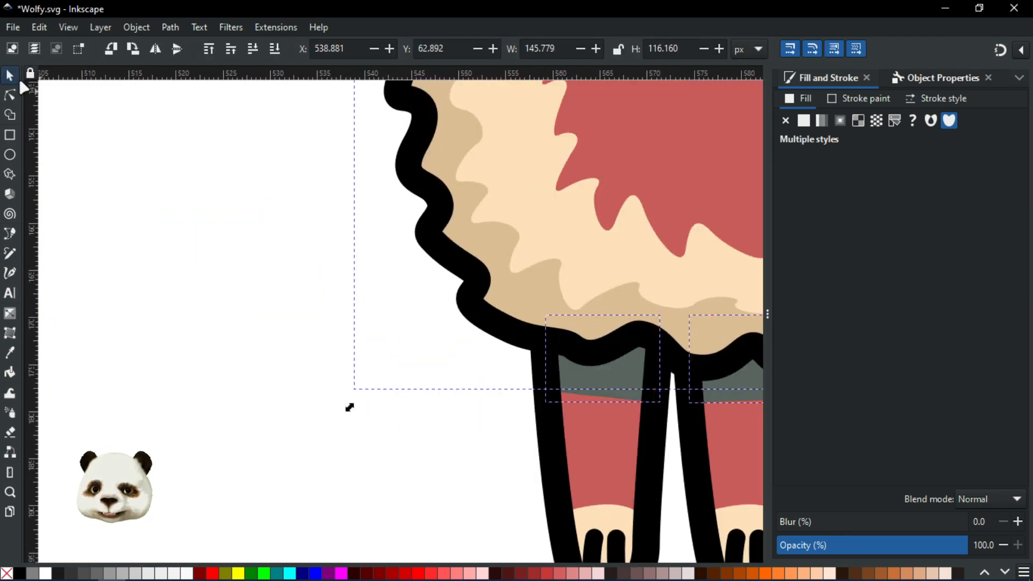
pyautogui.click(435, 248)
pyautogui.scroll(-5, 435, 249)
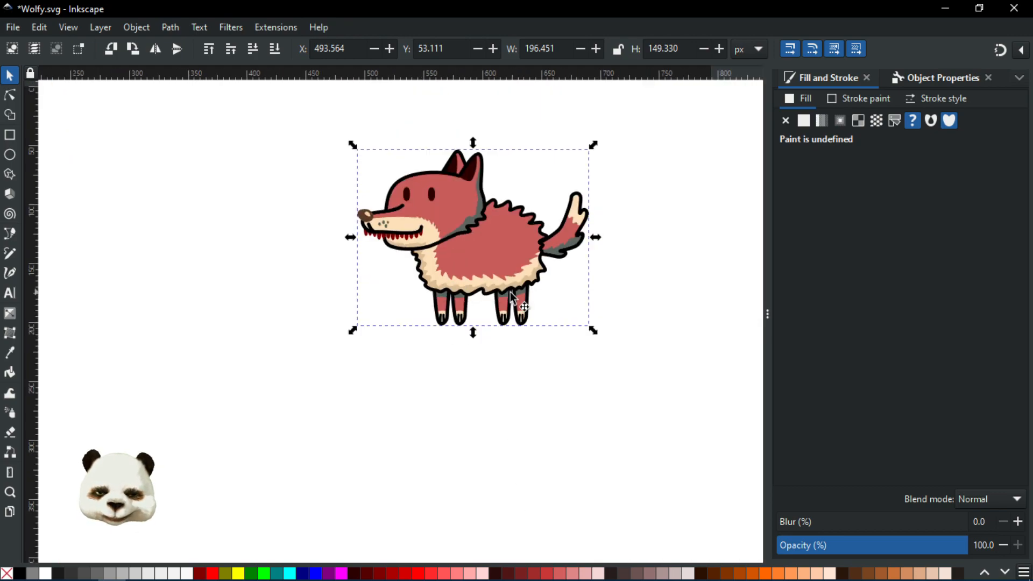
pyautogui.scroll(4, 514, 290)
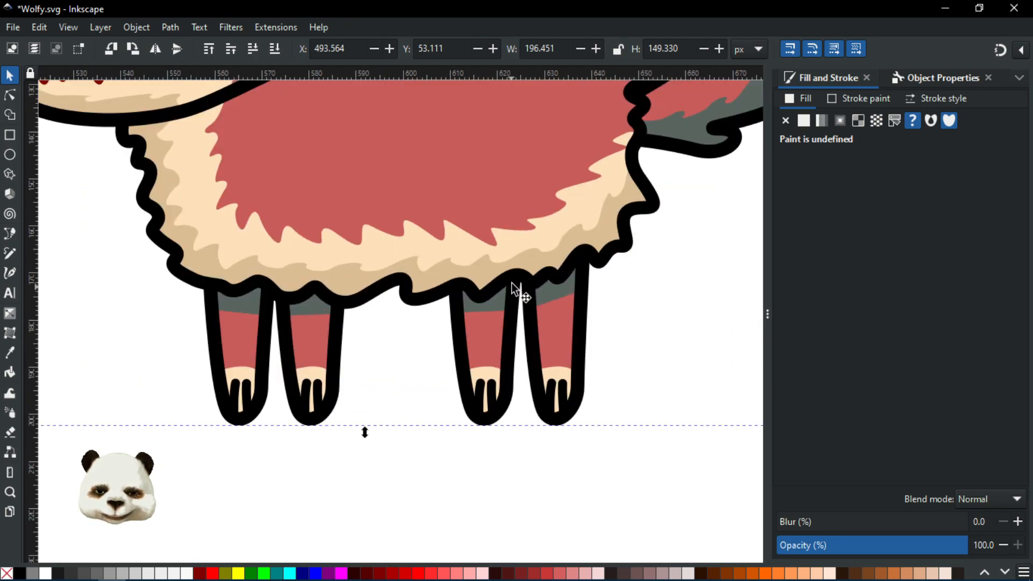
# Recolour only the dark grey shading of the four legs, tail and head with the body's red using the colour picker
pyautogui.click(9, 95)
pyautogui.scroll(5, 329, 283)
pyautogui.click(330, 283)
pyautogui.keyDown('shift'); pyautogui.click(694, 333); pyautogui.keyUp('shift')
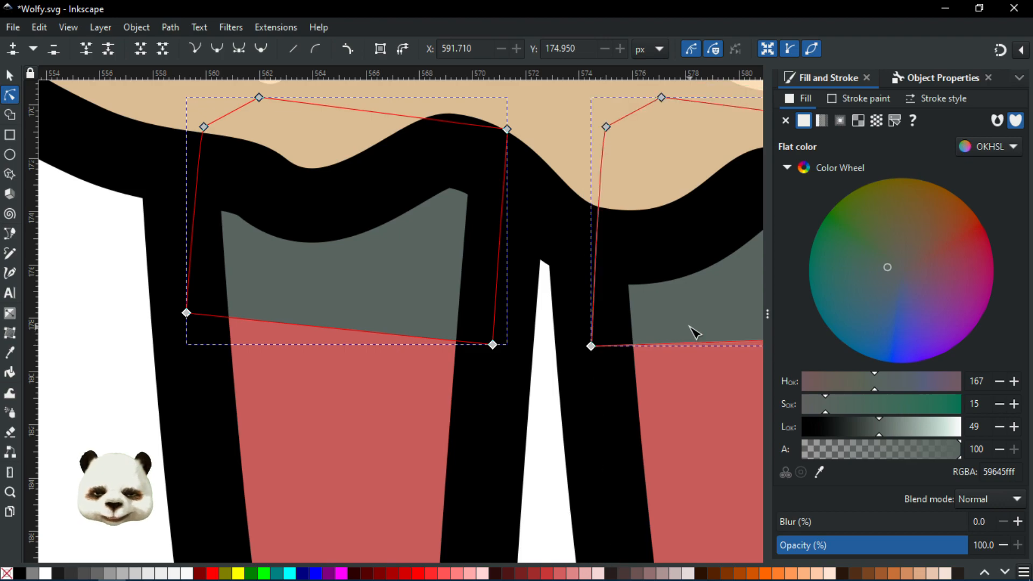
pyautogui.scroll(-4, 689, 326)
pyautogui.moveTo(711, 333); pyautogui.dragTo(149, 391)
pyautogui.scroll(3, 392, 417)
pyautogui.keyDown('shift'); pyautogui.click(433, 323); pyautogui.keyUp('shift')
pyautogui.keyDown('shift'); pyautogui.click(602, 288); pyautogui.keyUp('shift')
pyautogui.scroll(-8, 604, 289)
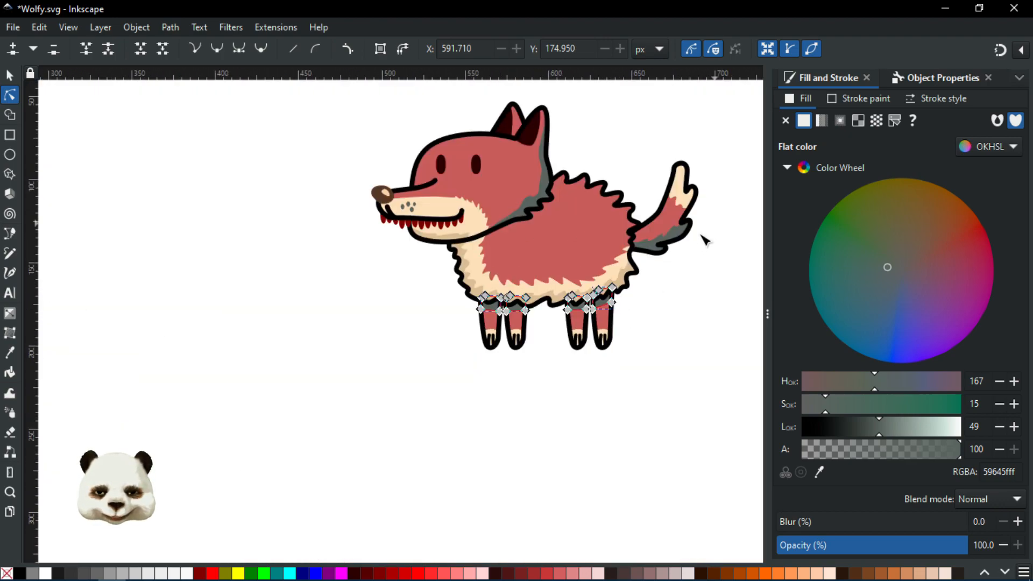
pyautogui.scroll(6, 679, 228)
pyautogui.keyDown('shift'); pyautogui.click(475, 279); pyautogui.keyUp('shift')
pyautogui.scroll(-6, 475, 279)
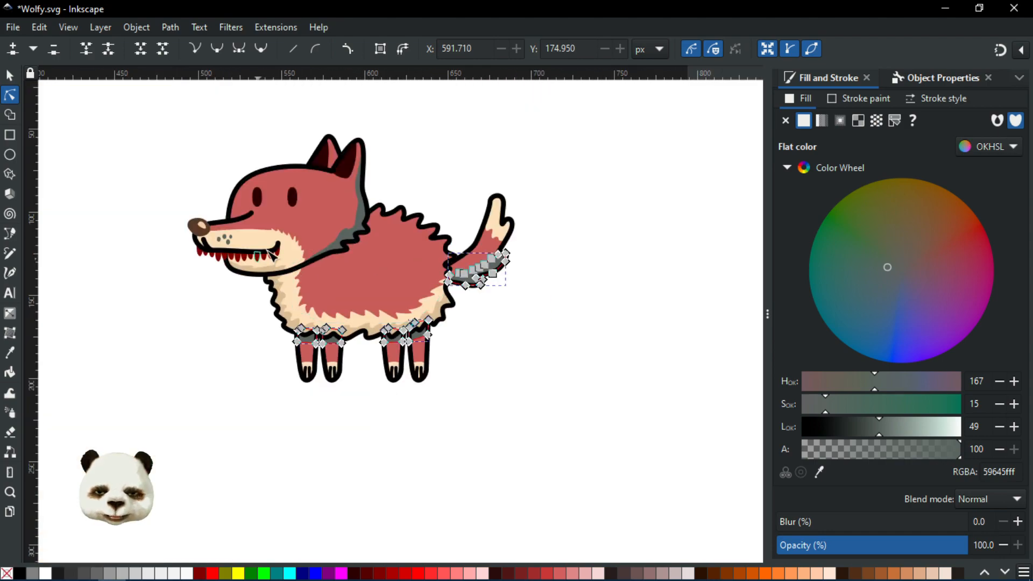
pyautogui.scroll(6, 291, 255)
pyautogui.keyDown('shift'); pyautogui.click(517, 203); pyautogui.keyUp('shift')
pyautogui.scroll(-6, 517, 203)
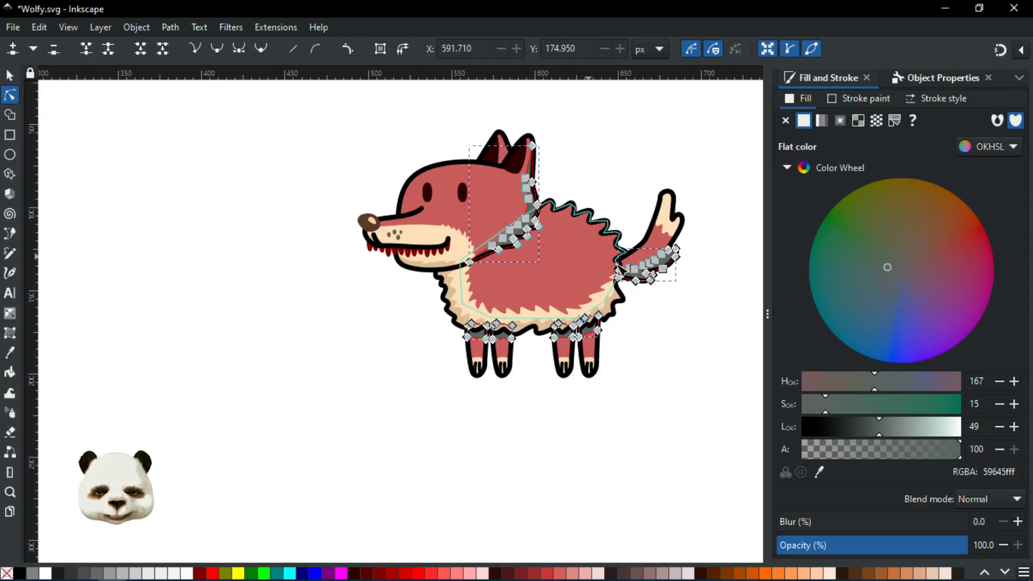
pyautogui.press('d')
pyautogui.click(566, 262)
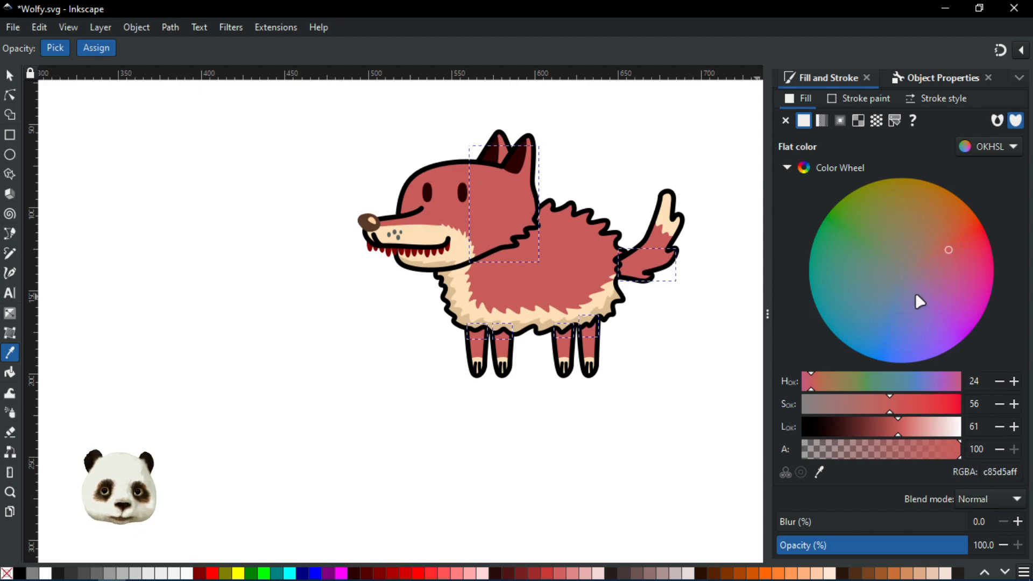
# Darken the selected shading shapes by lowering their fill lightness to 37, and deselect them
pyautogui.moveTo(892, 422); pyautogui.dragTo(860, 421)
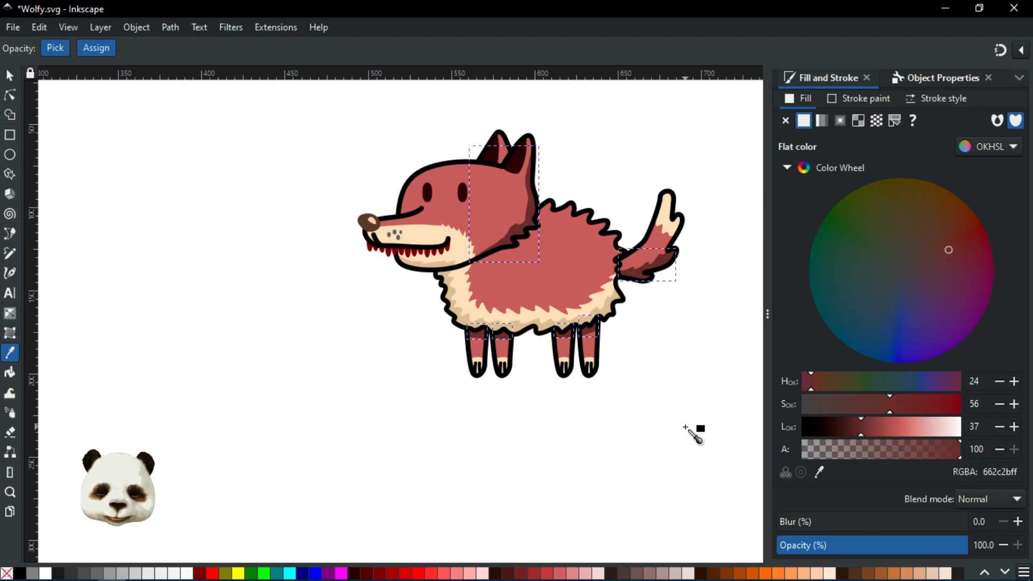
pyautogui.moveTo(683, 427); pyautogui.dragTo(553, 456)
pyautogui.press('s')
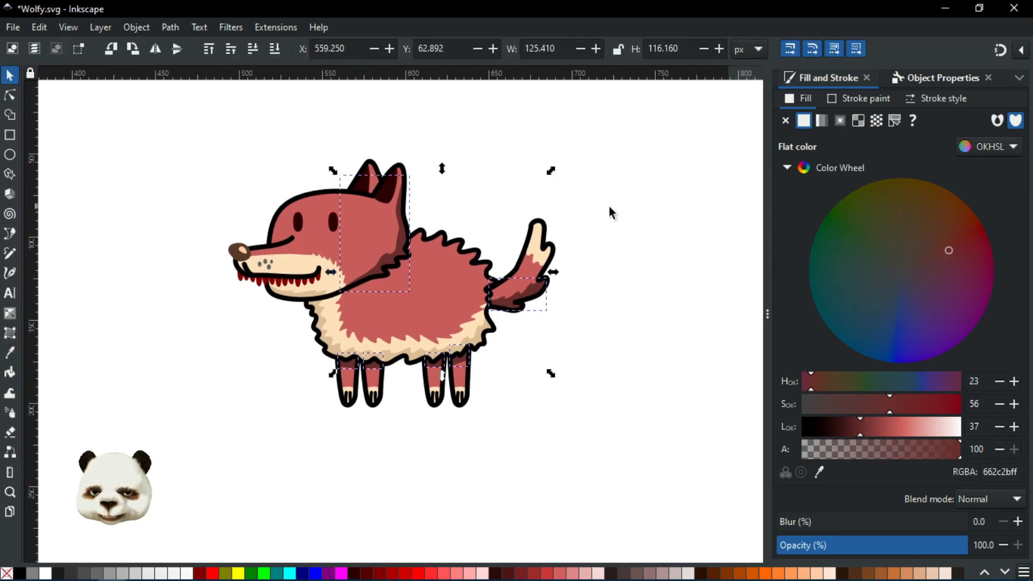
pyautogui.click(632, 213)
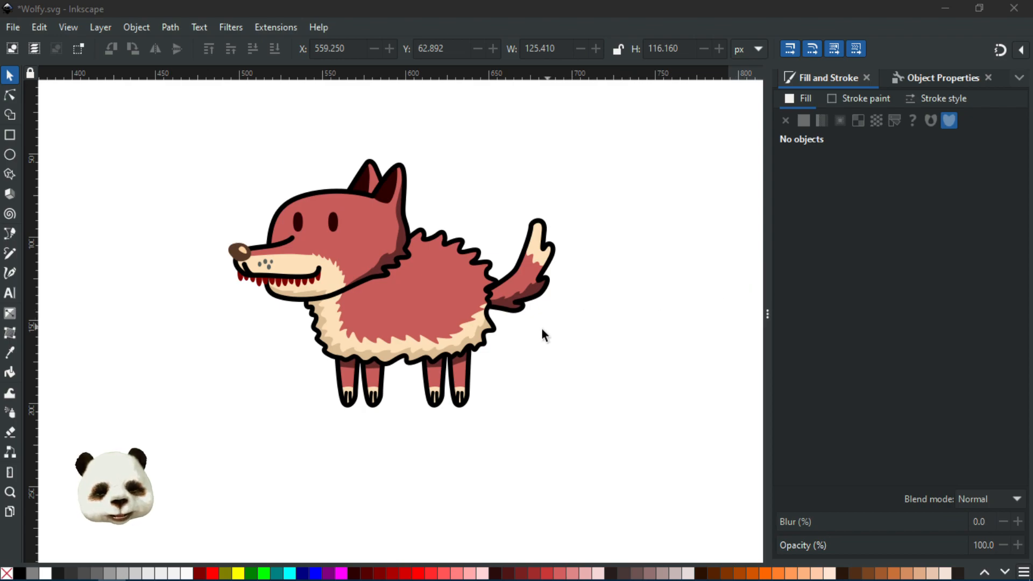
pyautogui.scroll(2, 485, 358)
pyautogui.scroll(-2, 508, 346)
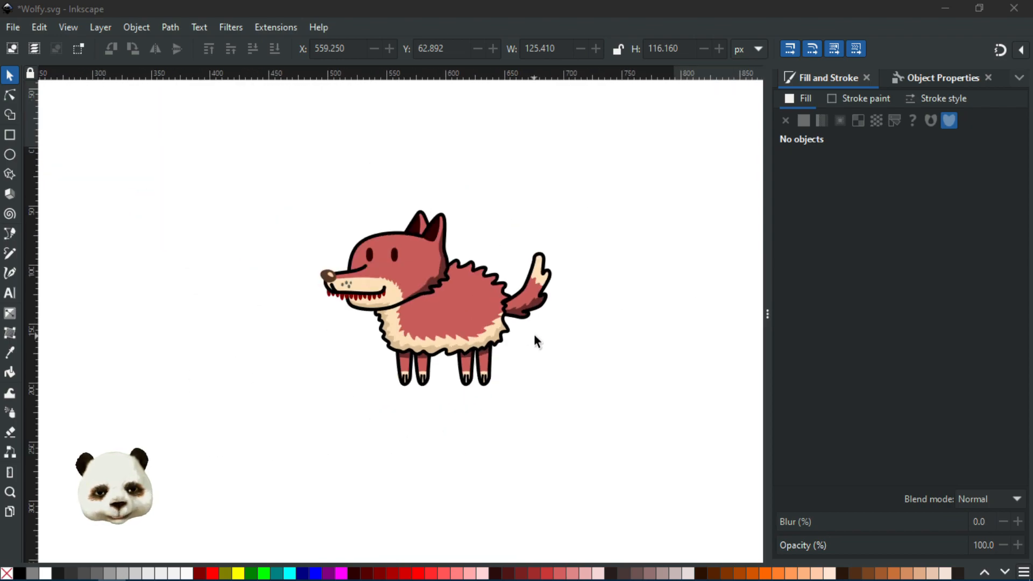
pyautogui.scroll(1, 534, 334)
pyautogui.moveTo(546, 327)
pyautogui.mouseDown()
pyautogui.moveTo(595, 409)
pyautogui.moveTo(614, 420)
pyautogui.mouseUp()
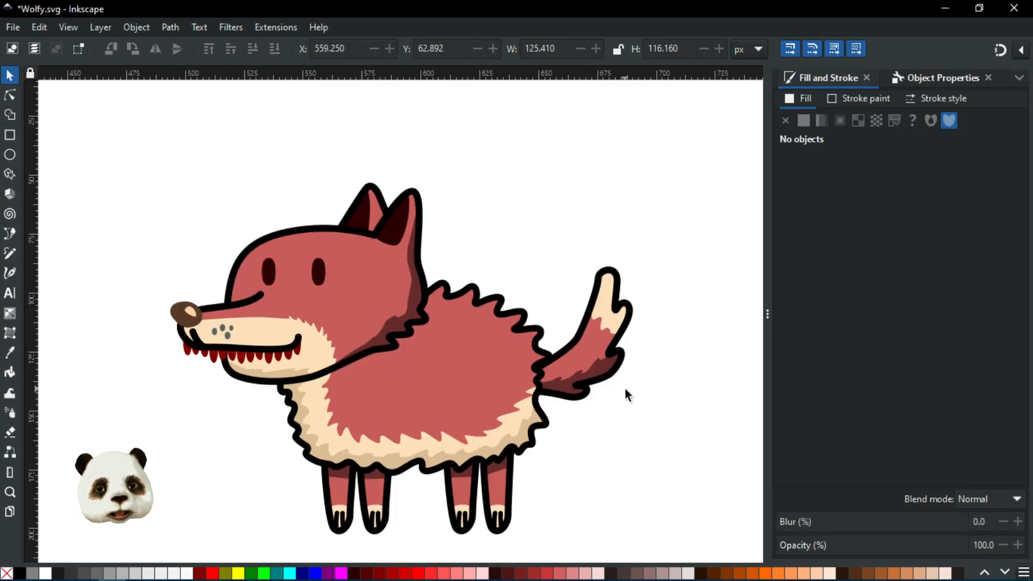
# Draw a rectangle about 93 by 96 px beside the wolf's tail and fill it with the wolf's red c85d5aff
pyautogui.click(10, 135)
pyautogui.scroll(-2, 360, 201)
pyautogui.moveTo(557, 207)
pyautogui.mouseDown()
pyautogui.moveTo(629, 315)
pyautogui.moveTo(667, 321)
pyautogui.mouseUp()
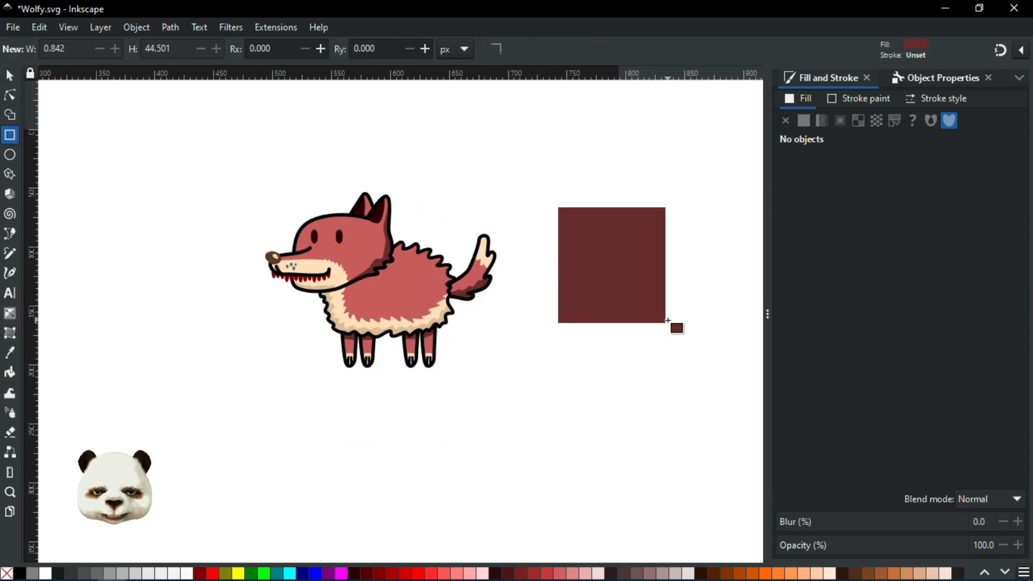
pyautogui.scroll(3, 578, 314)
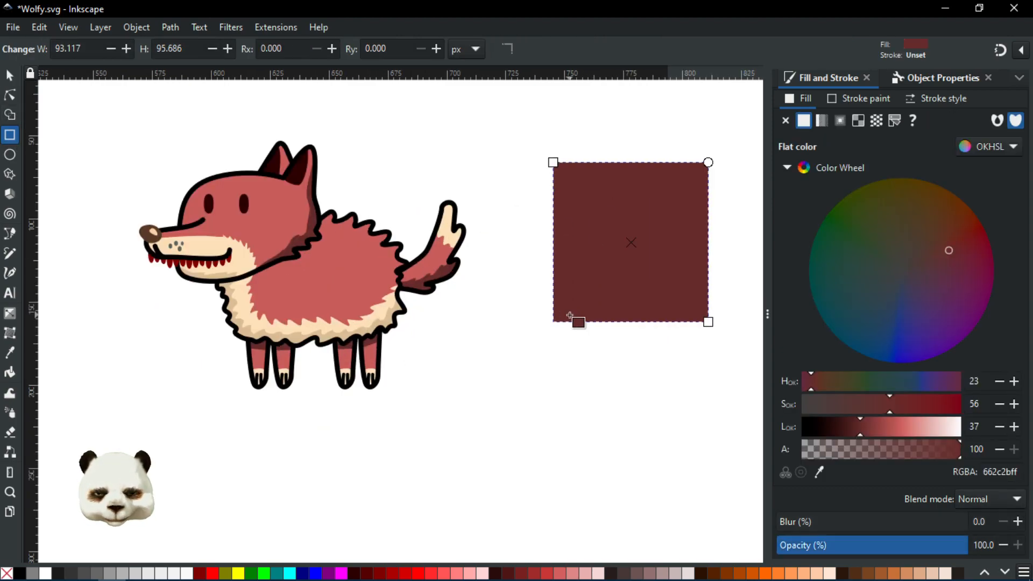
pyautogui.press('d')
pyautogui.click(301, 198)
pyautogui.scroll(-3, 396, 267)
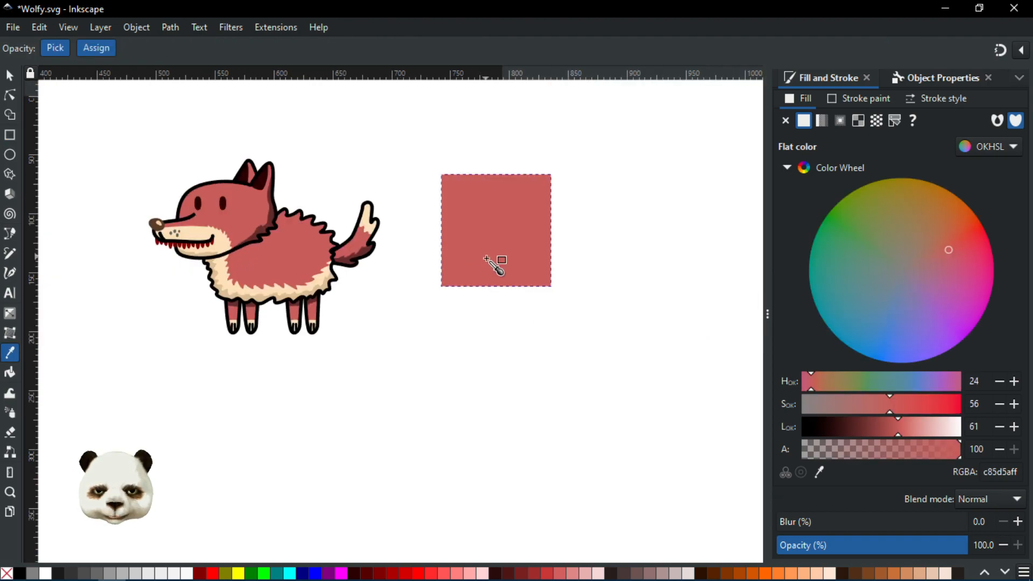
# Draw a second rectangle about 99 by 94 px beyond the red one and fill it with green 008000ff
pyautogui.click(11, 136)
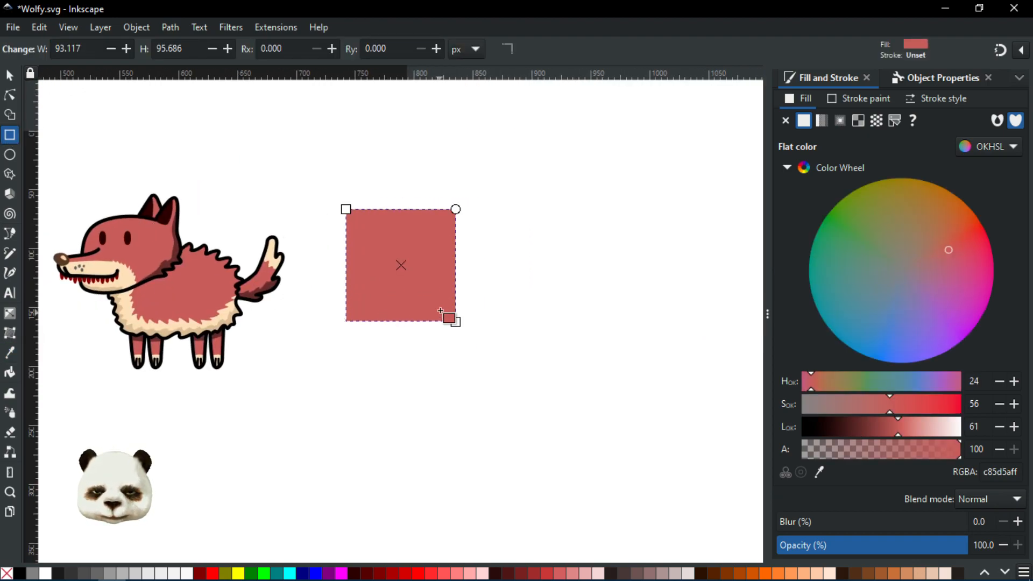
pyautogui.moveTo(513, 184); pyautogui.dragTo(631, 294)
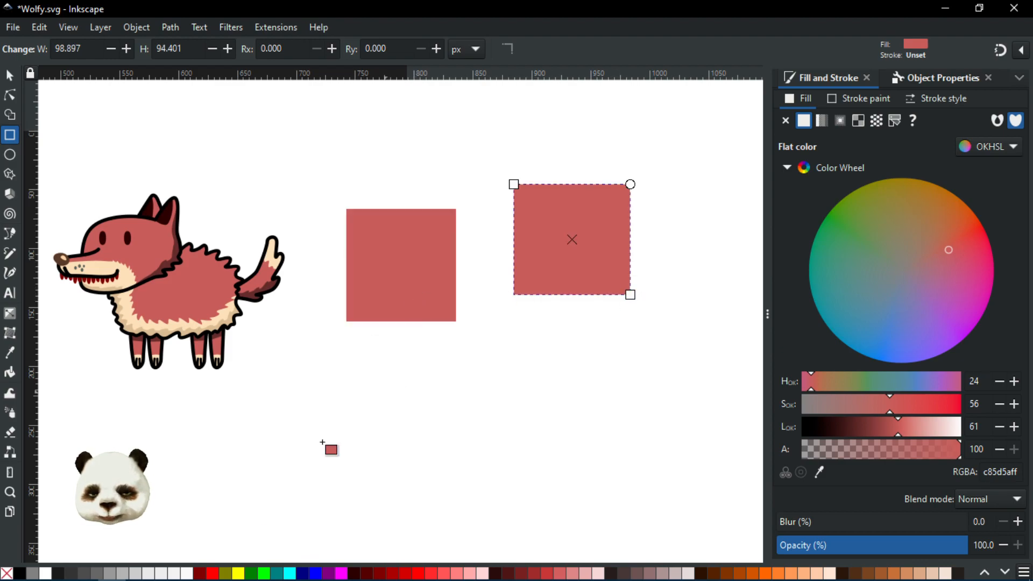
pyautogui.click(252, 573)
pyautogui.moveTo(252, 574); pyautogui.dragTo(398, 255)
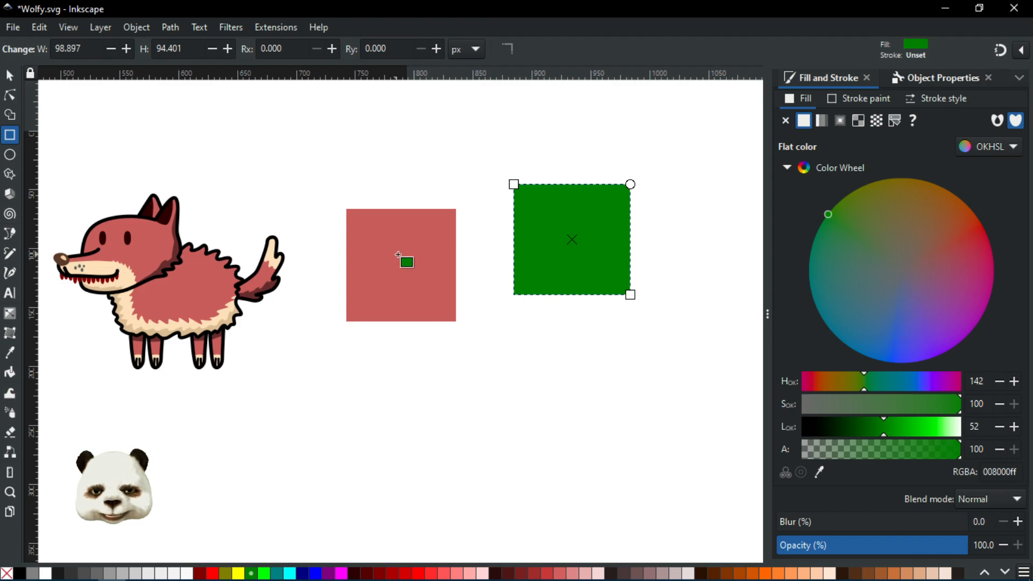
# Try no paint and undefined paint as the green rectangle's fill, restoring its flat colour after each
pyautogui.click(398, 255)
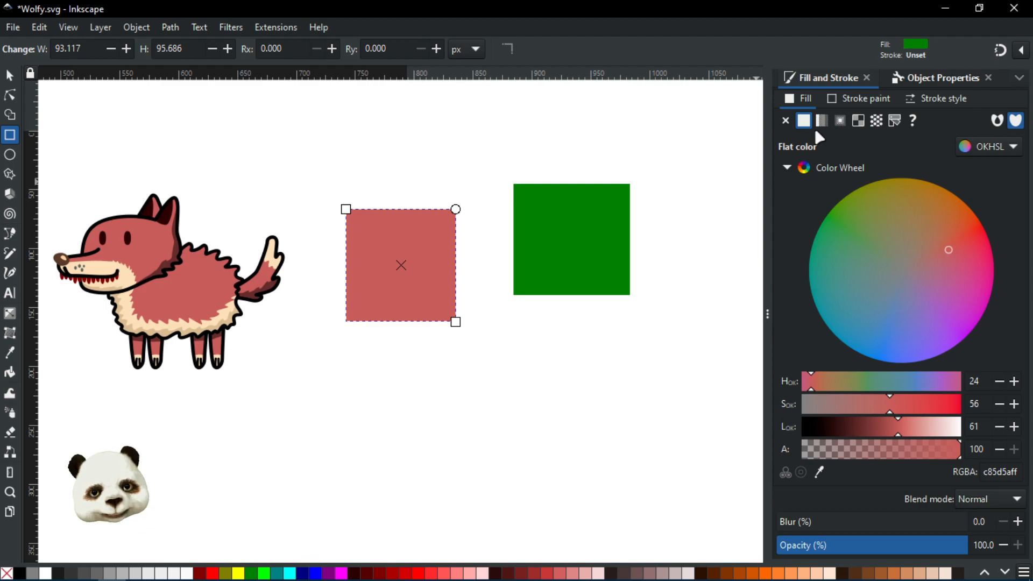
pyautogui.click(596, 231)
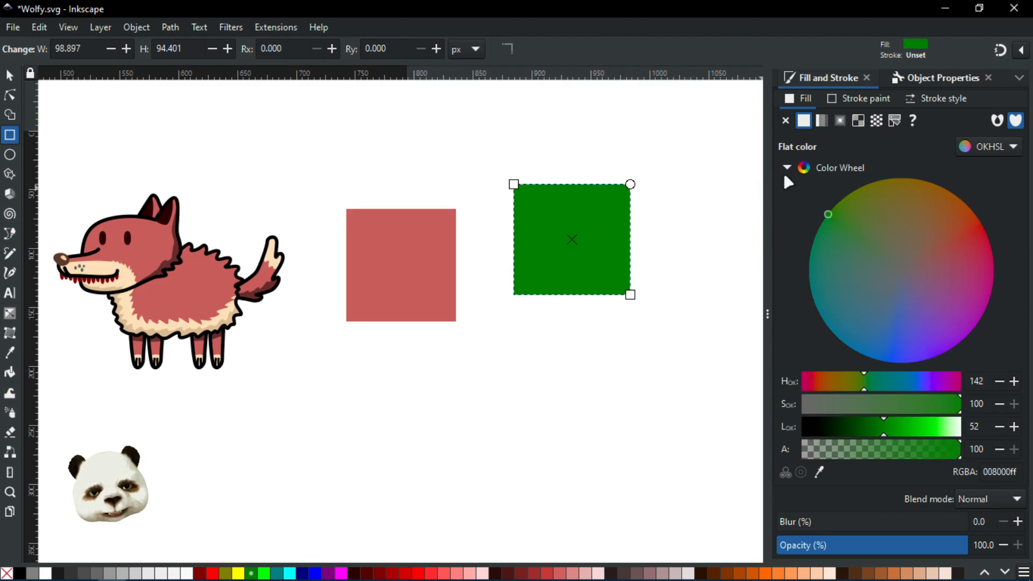
pyautogui.click(786, 121)
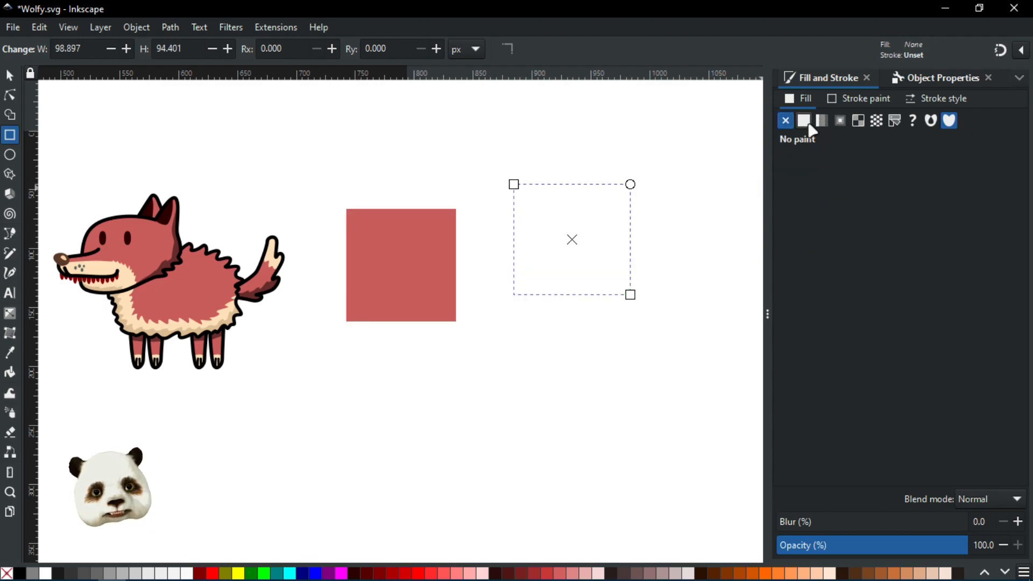
pyautogui.click(805, 123)
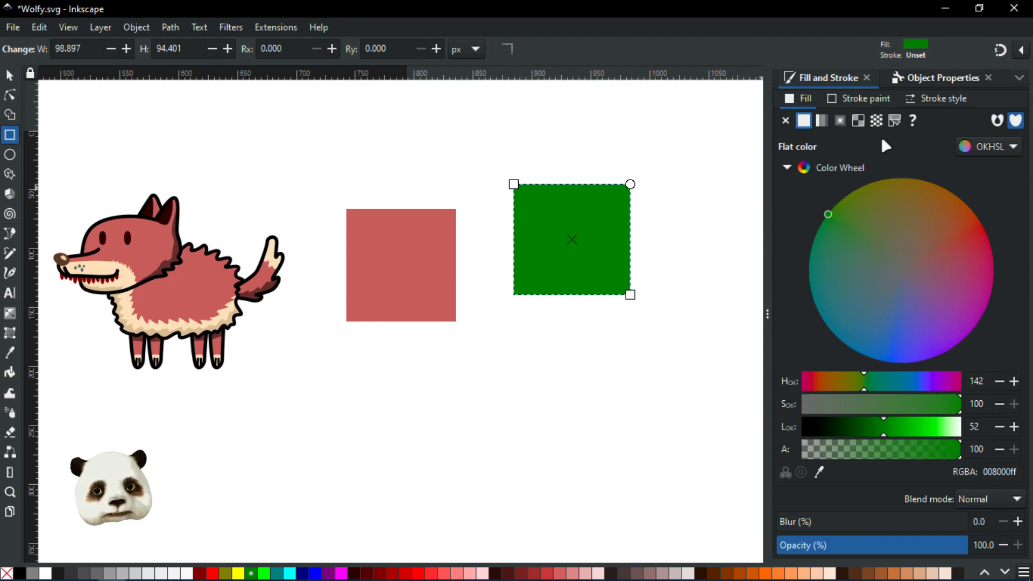
pyautogui.click(913, 127)
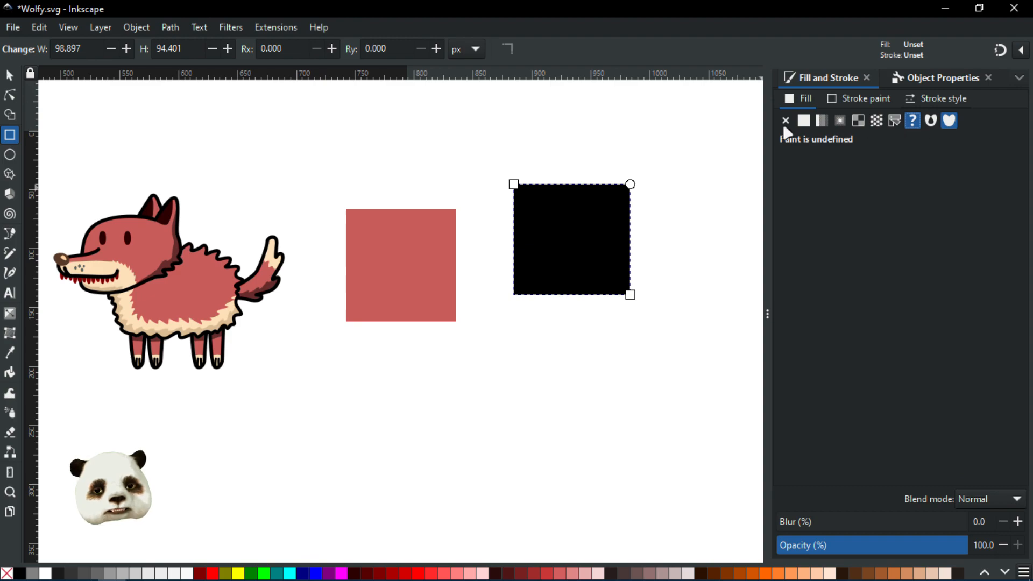
pyautogui.click(803, 121)
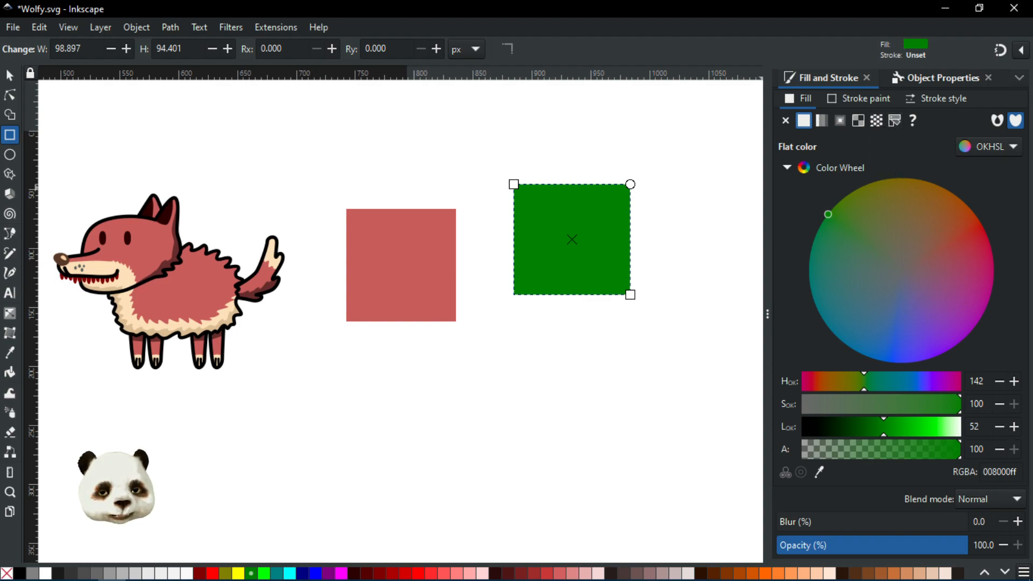
# Switch the colour palette to the document's Auto swatches
pyautogui.click(1024, 571)
pyautogui.click(963, 54)
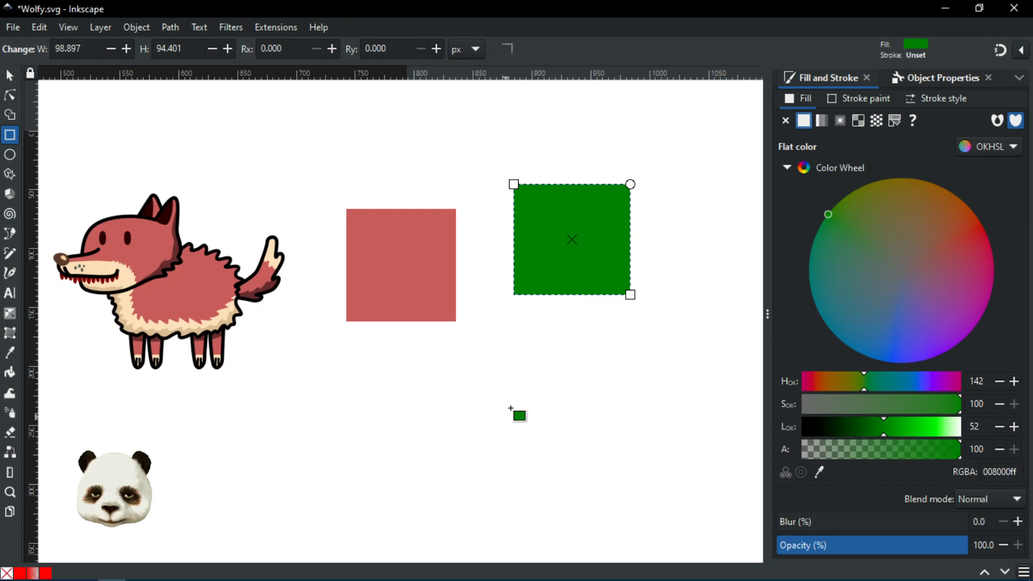
pyautogui.scroll(1, 514, 379)
pyautogui.moveTo(520, 304); pyautogui.dragTo(496, 374)
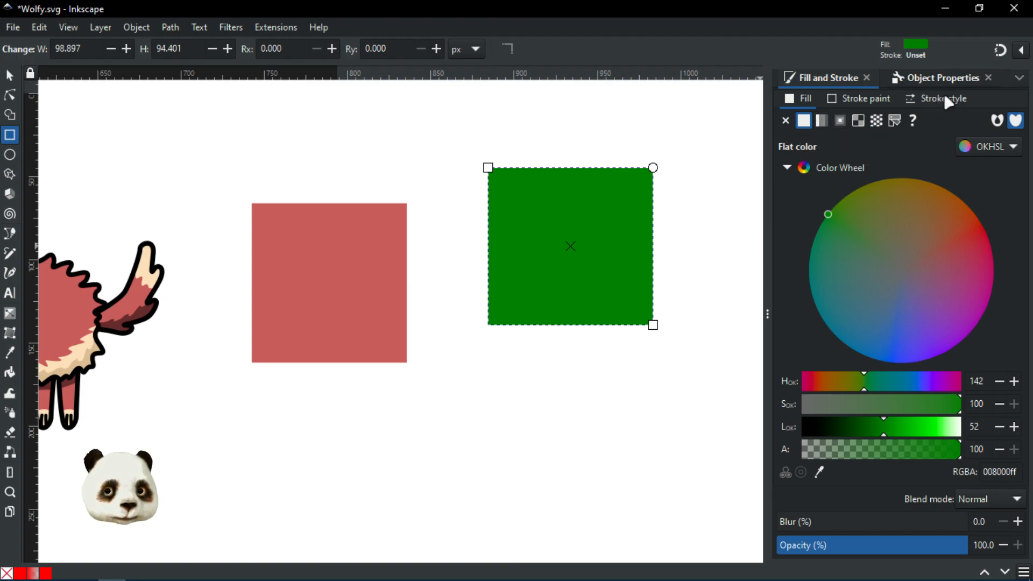
# Open the Swatches dialog and fill both the green and the wolf-red rectangles with #swatch1
pyautogui.click(1019, 77)
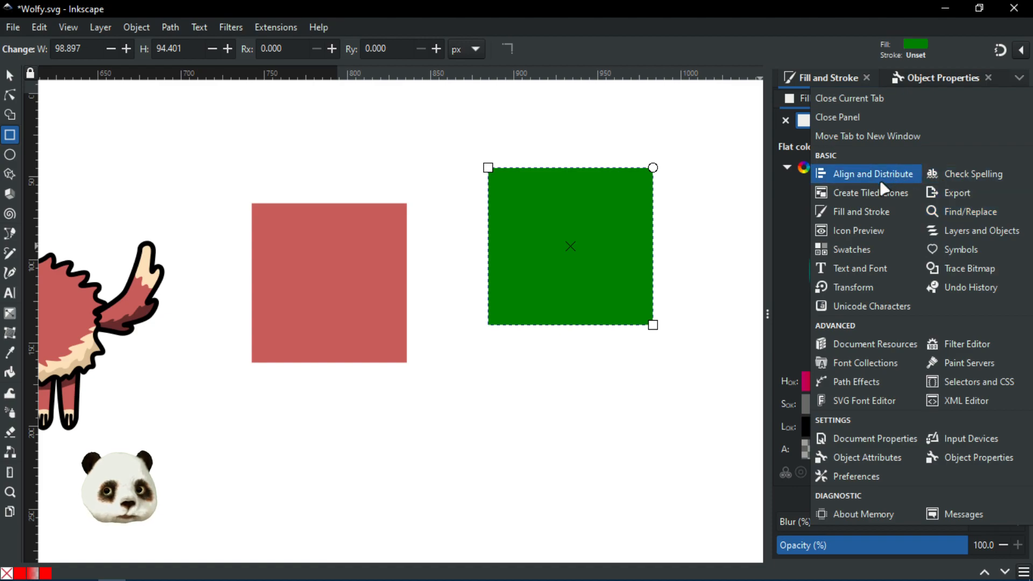
pyautogui.click(852, 250)
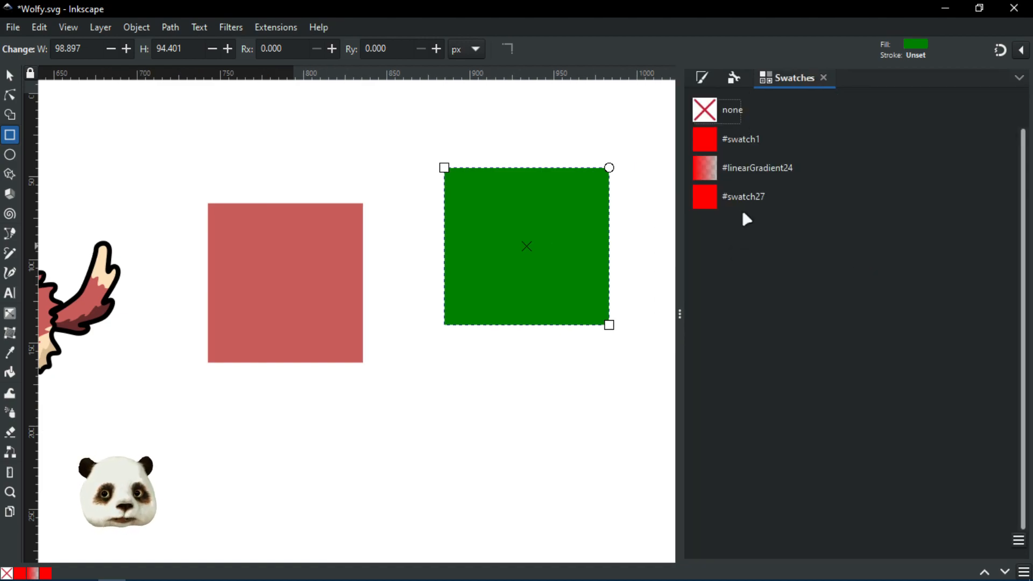
pyautogui.click(700, 140)
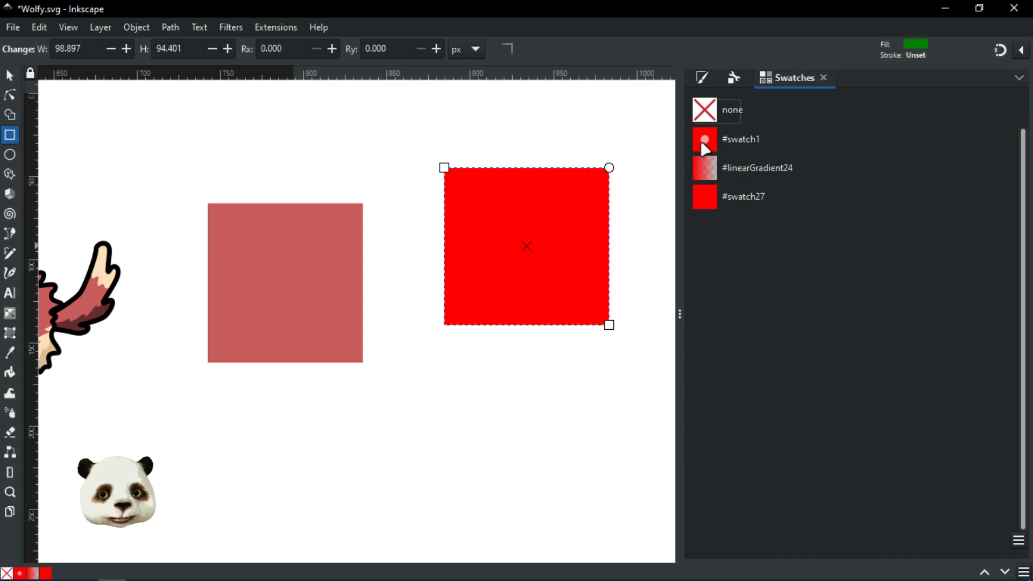
pyautogui.click(305, 277)
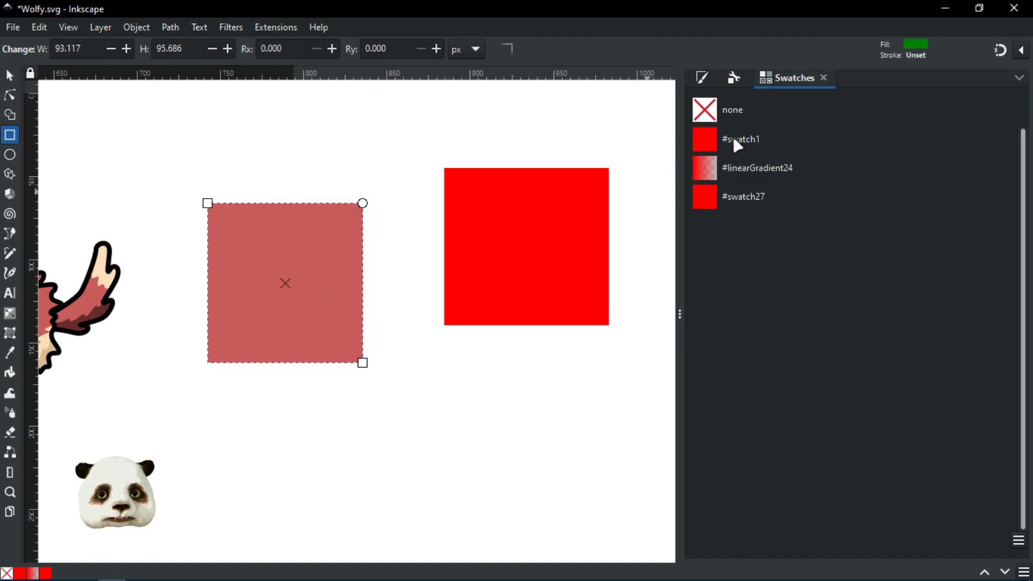
pyautogui.click(702, 141)
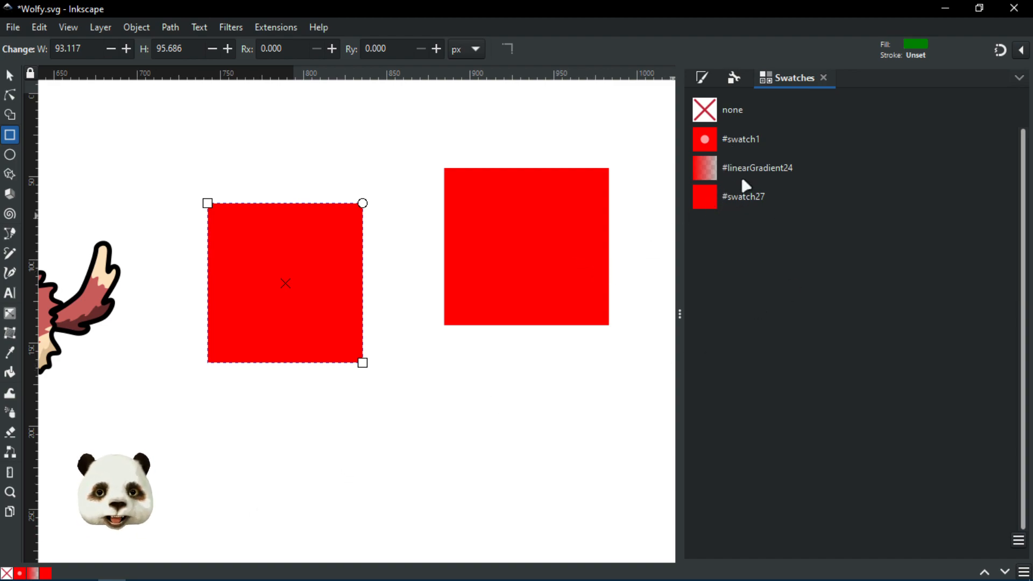
# Show the fill settings and draw three more swatch1 rectangles, the lower two about 92 by 113 px and 114 by 102 px
pyautogui.click(702, 77)
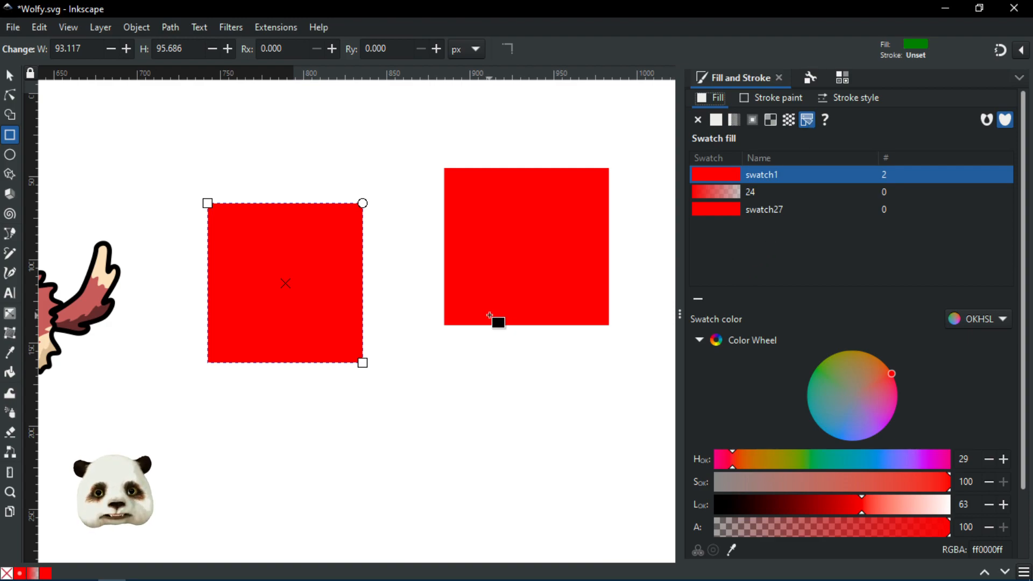
pyautogui.scroll(-2, 498, 320)
pyautogui.moveTo(536, 284); pyautogui.dragTo(492, 279)
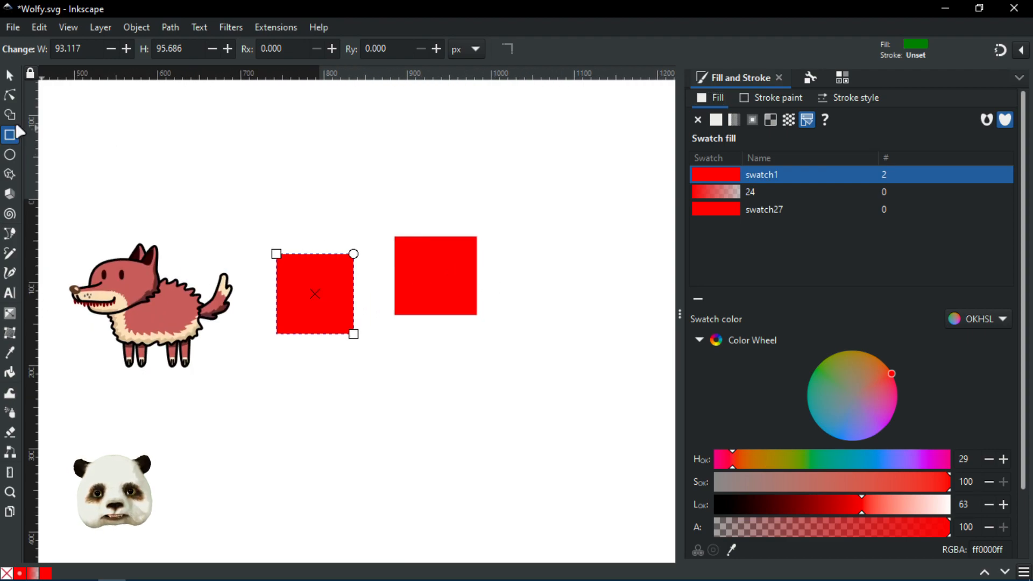
pyautogui.moveTo(525, 184); pyautogui.dragTo(633, 275)
pyautogui.moveTo(538, 348); pyautogui.dragTo(613, 441)
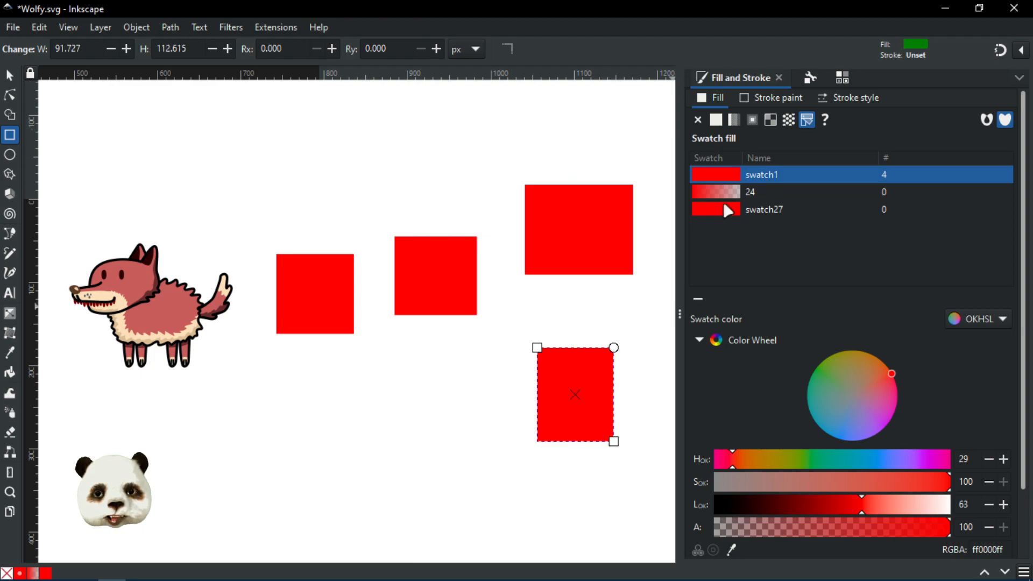
pyautogui.moveTo(322, 374); pyautogui.dragTo(417, 458)
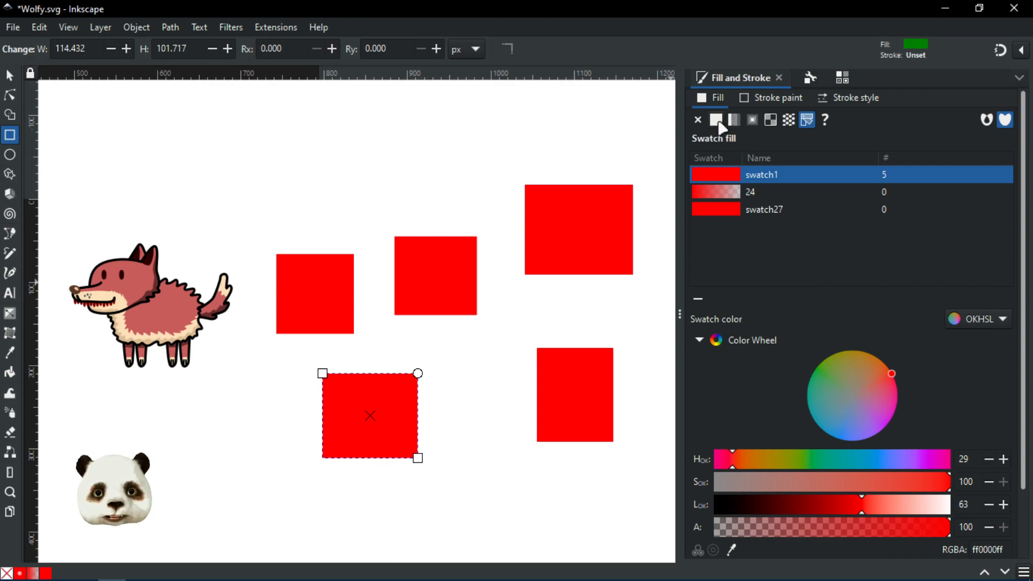
# Change the palette to Inkscape default and fill the newest rectangle with flat olive 808000ff
pyautogui.click(1024, 571)
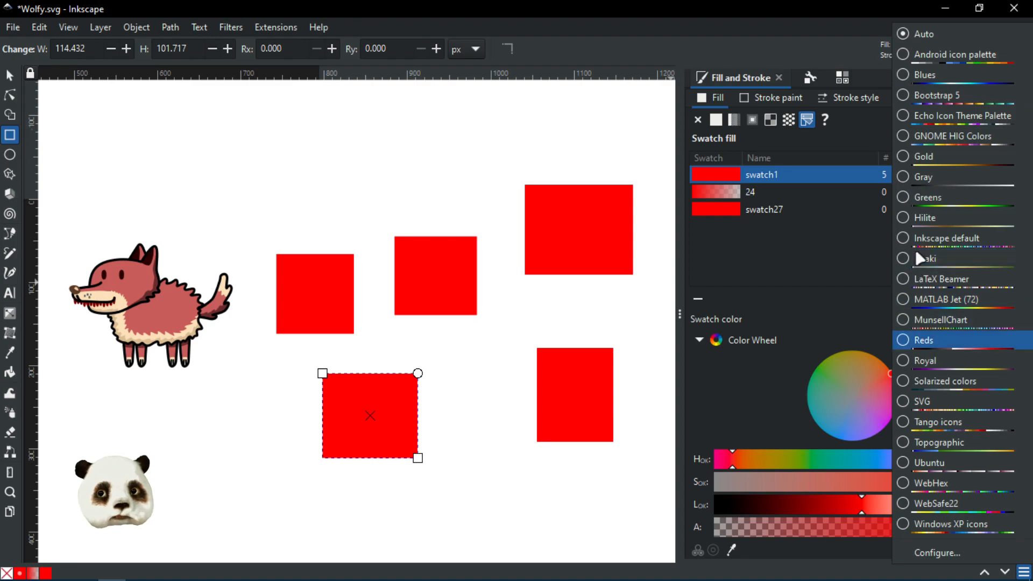
pyautogui.click(946, 239)
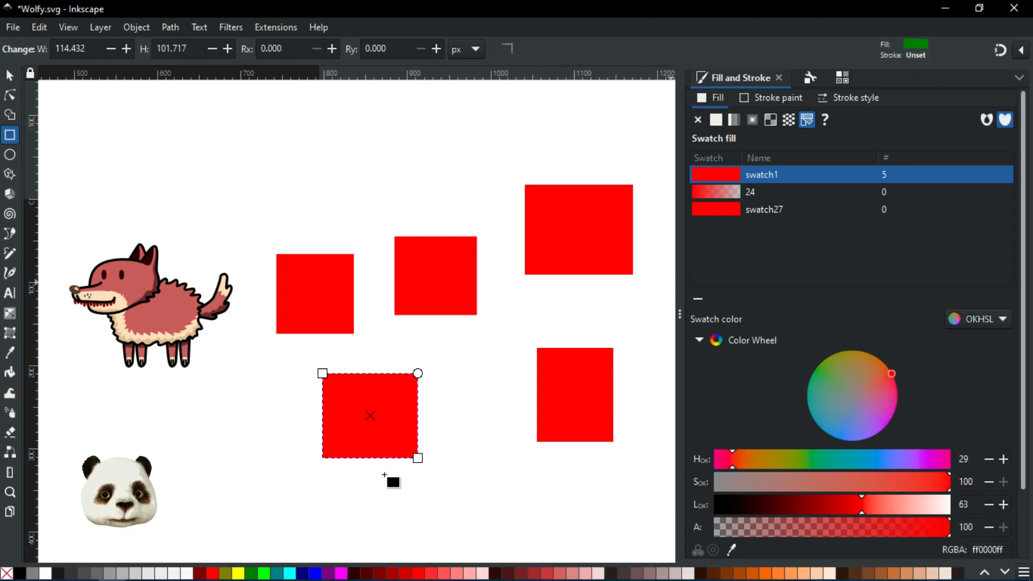
pyautogui.click(226, 573)
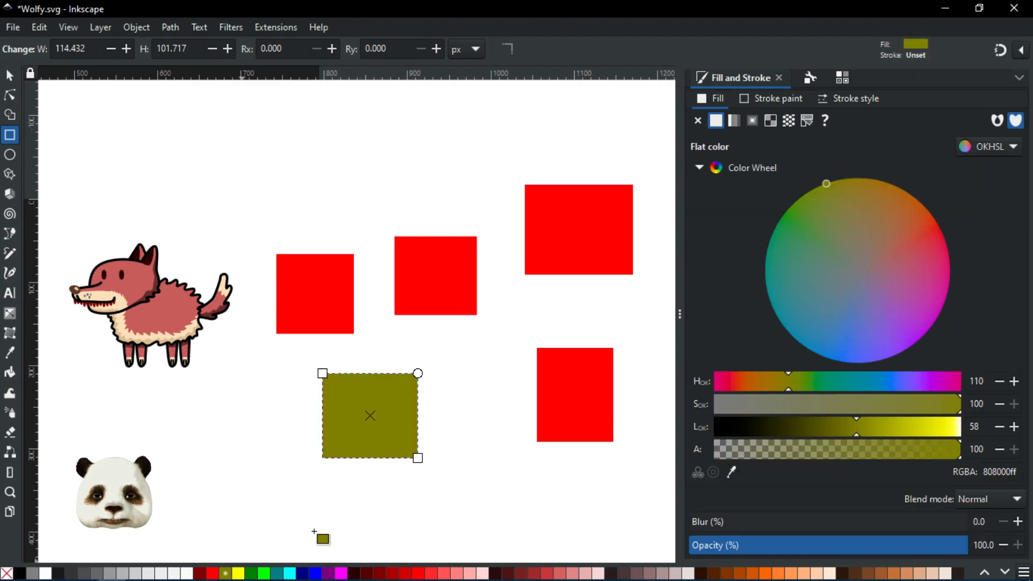
# Compare the swatch and flat fills, and set swatch1 to lightness 57 and hue 13 through the rectangle nearest the wolf
pyautogui.click(340, 308)
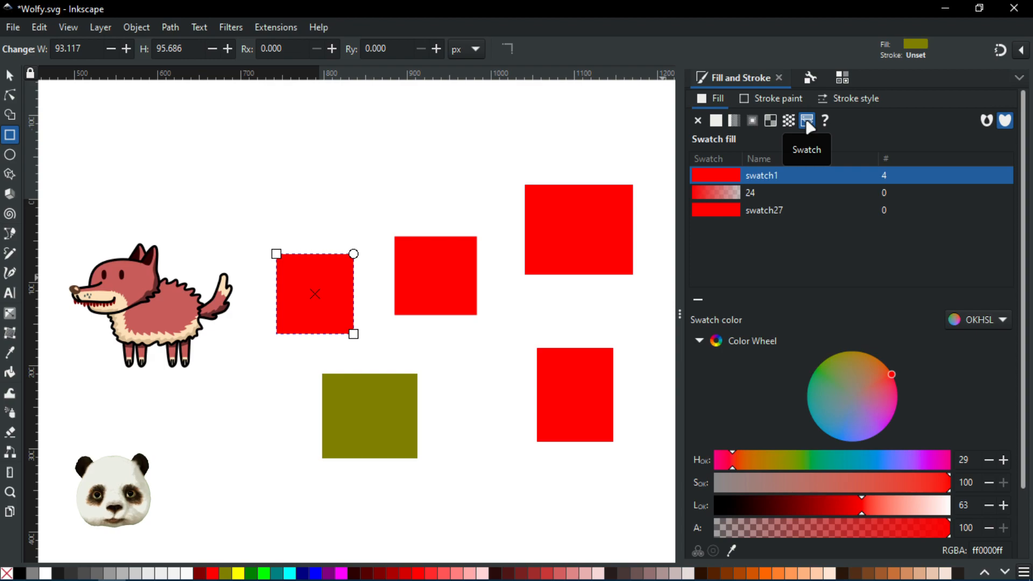
pyautogui.click(377, 417)
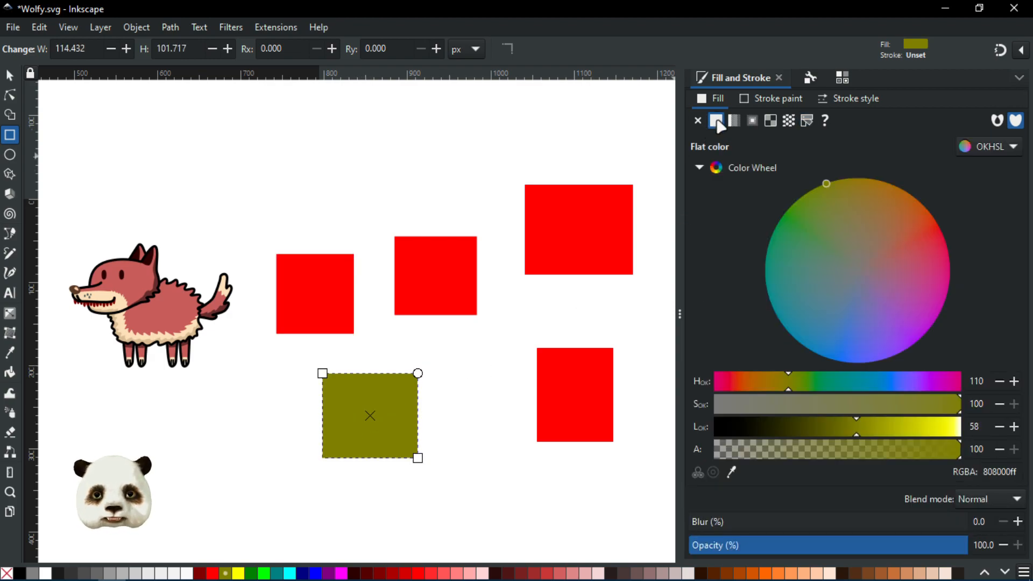
pyautogui.moveTo(718, 125); pyautogui.dragTo(323, 307)
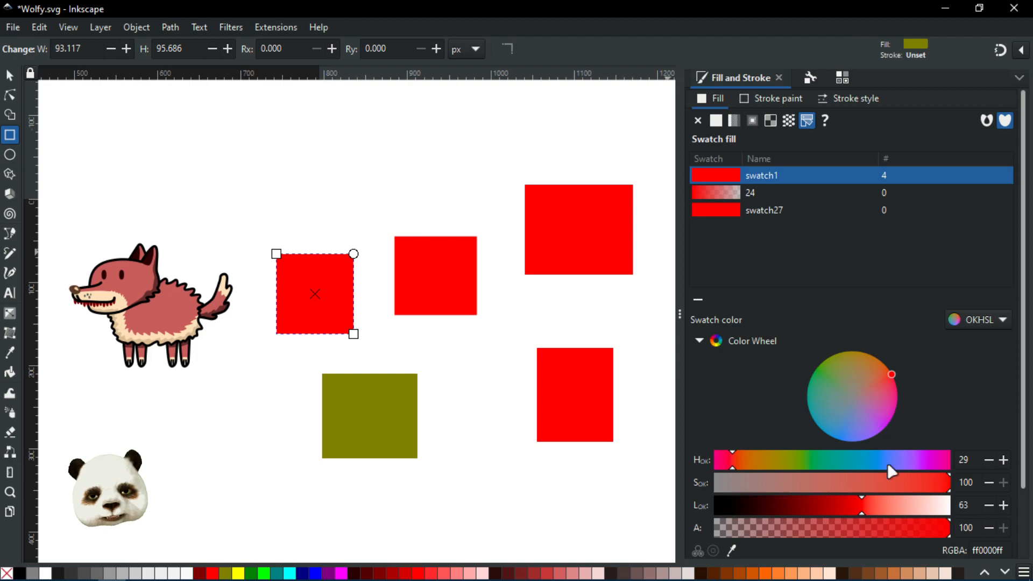
pyautogui.moveTo(864, 505); pyautogui.dragTo(838, 498)
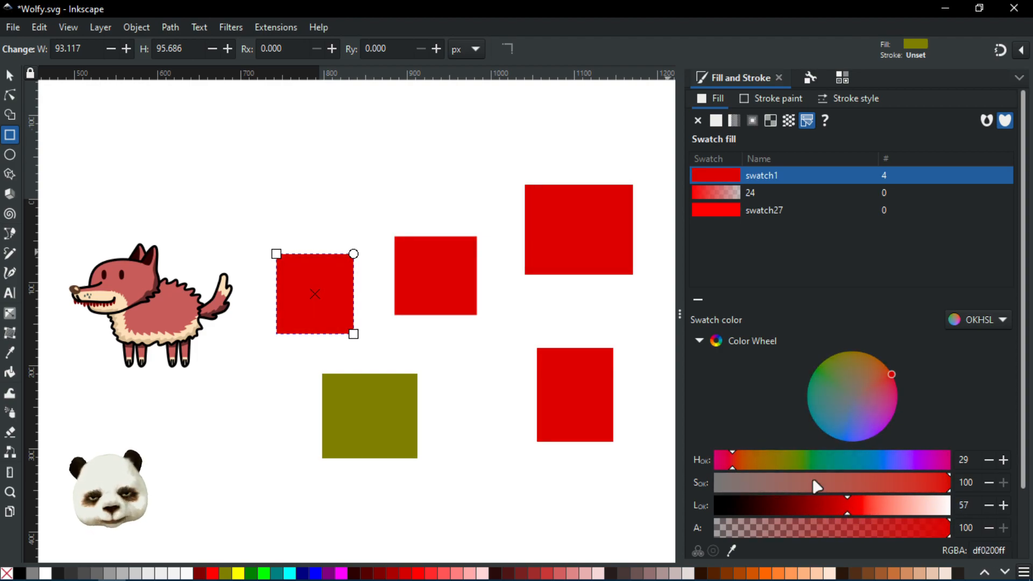
pyautogui.moveTo(732, 462); pyautogui.dragTo(721, 461)
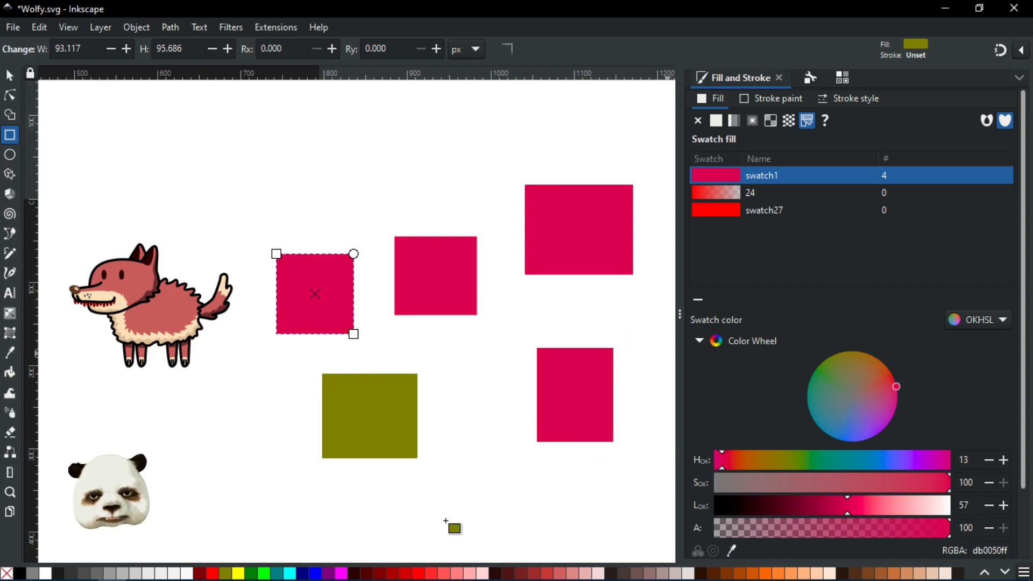
# Draw a closed, partly curved shape above the rectangles with the Pen tool
pyautogui.moveTo(745, 181); pyautogui.dragTo(328, 86)
pyautogui.press('b')
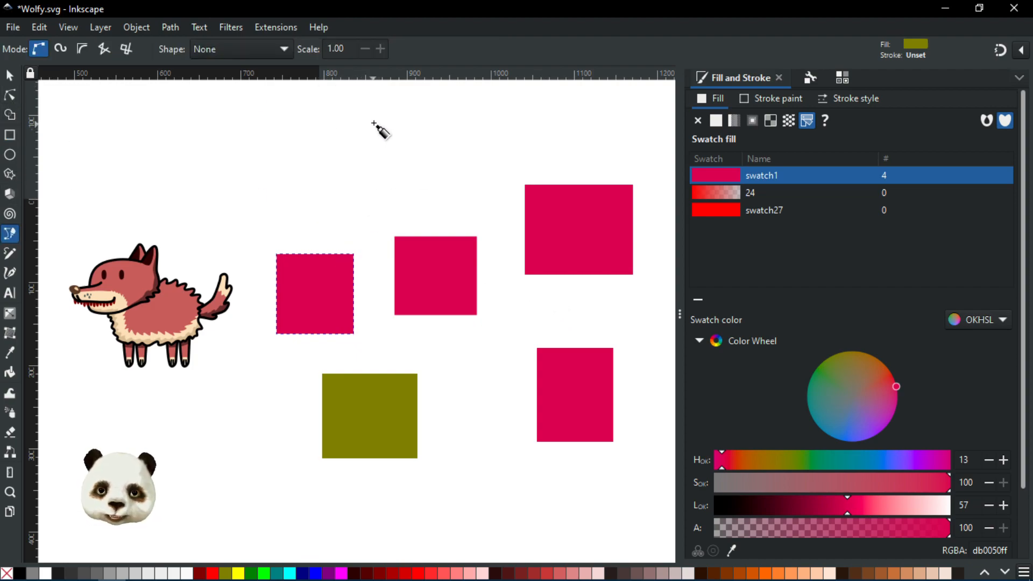
pyautogui.click(374, 123)
pyautogui.click(324, 172)
pyautogui.moveTo(484, 125); pyautogui.dragTo(493, 118)
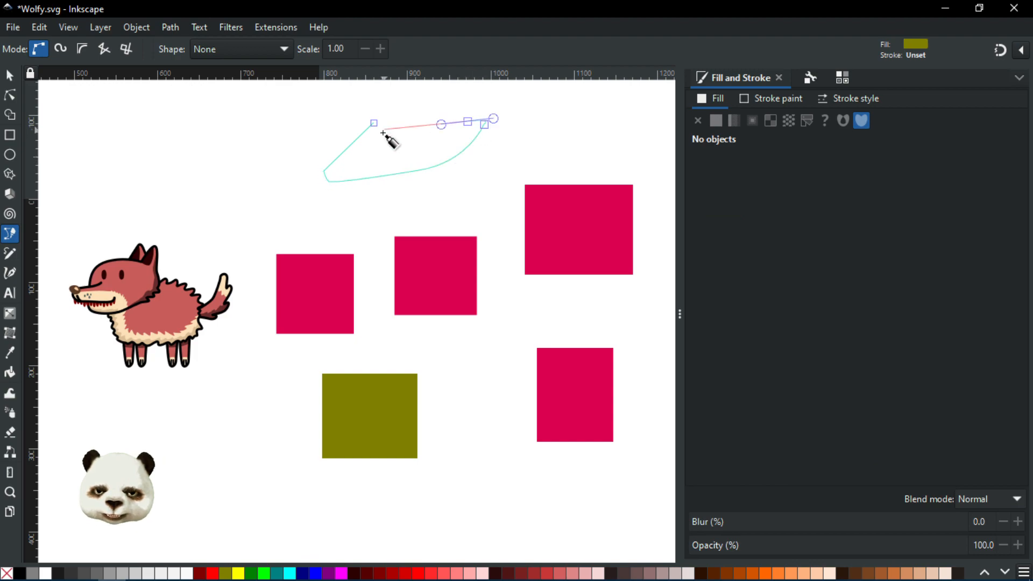
pyautogui.click(374, 123)
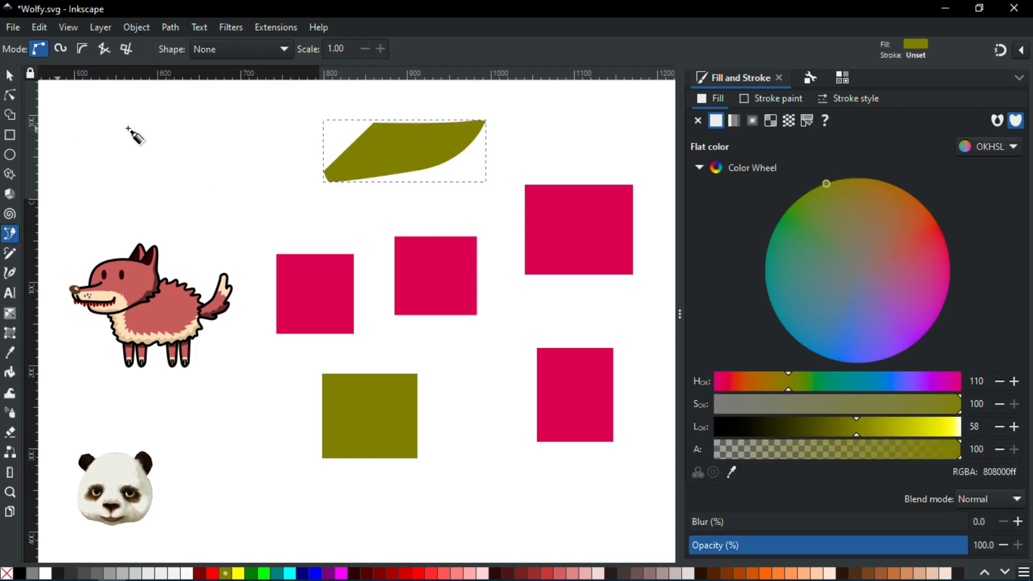
# Give the pen-drawn shape a swatch fill using swatch1, and convert it through flat colour into its own new swatch
pyautogui.click(806, 120)
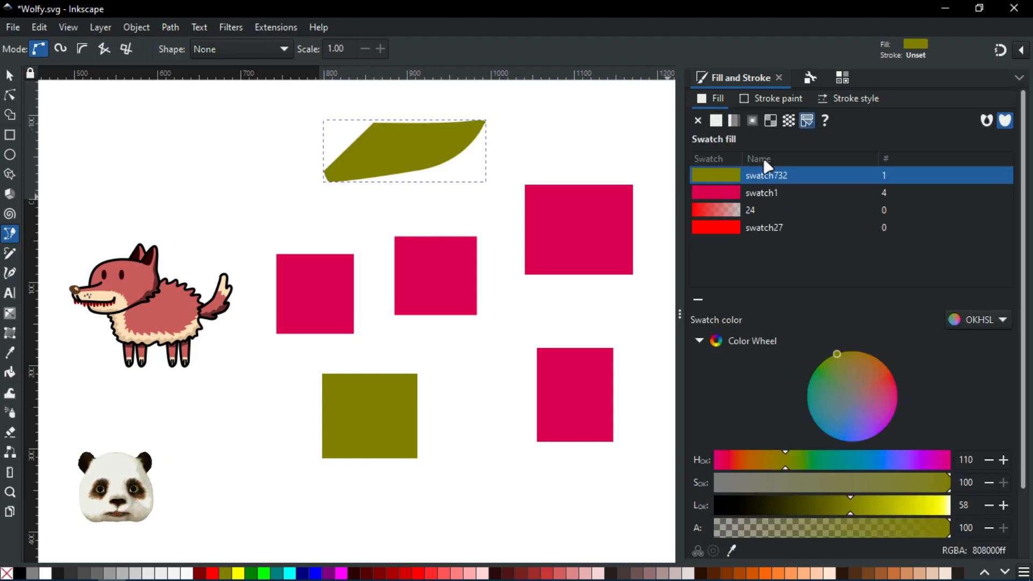
pyautogui.click(726, 194)
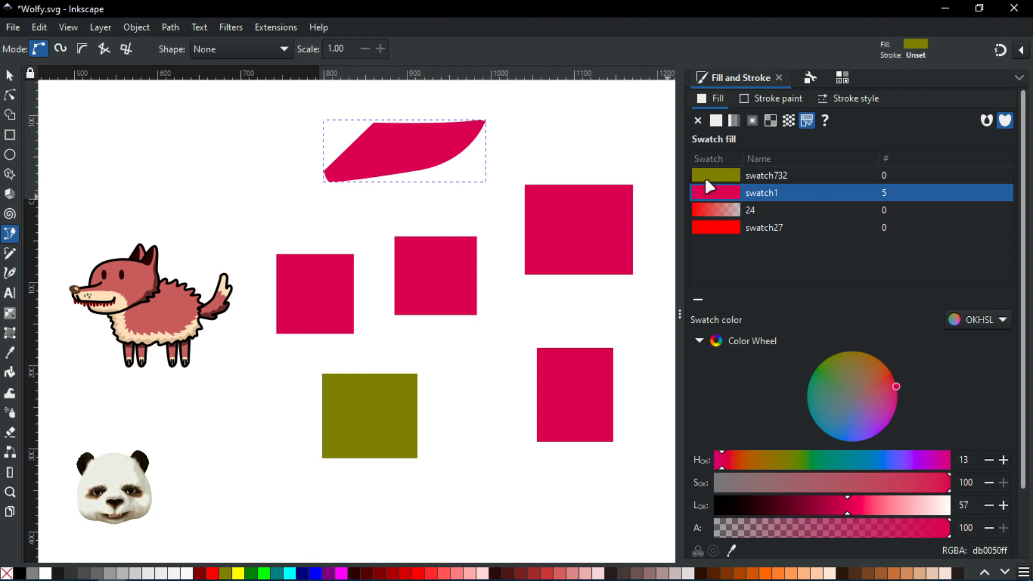
pyautogui.click(716, 122)
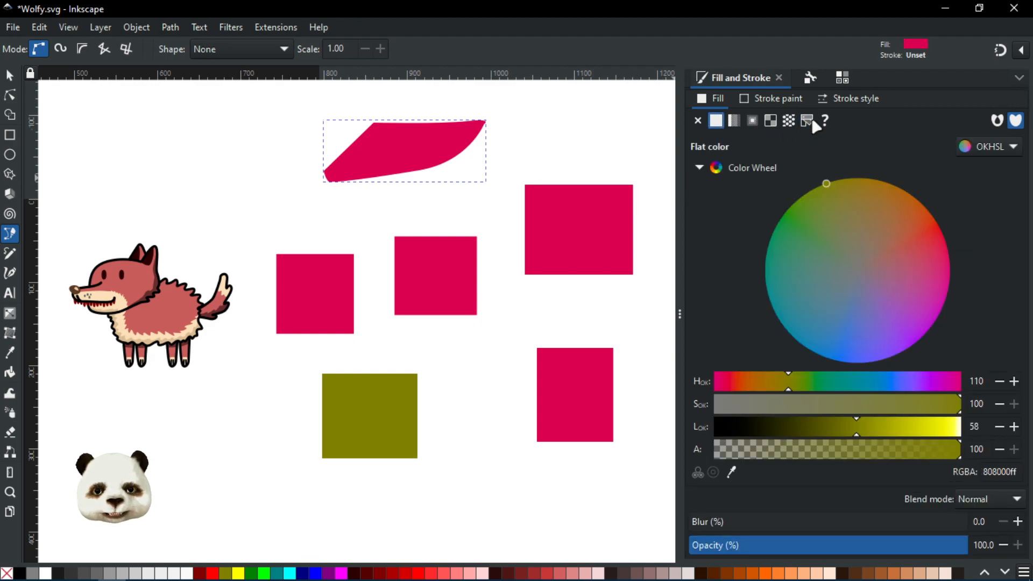
pyautogui.click(807, 120)
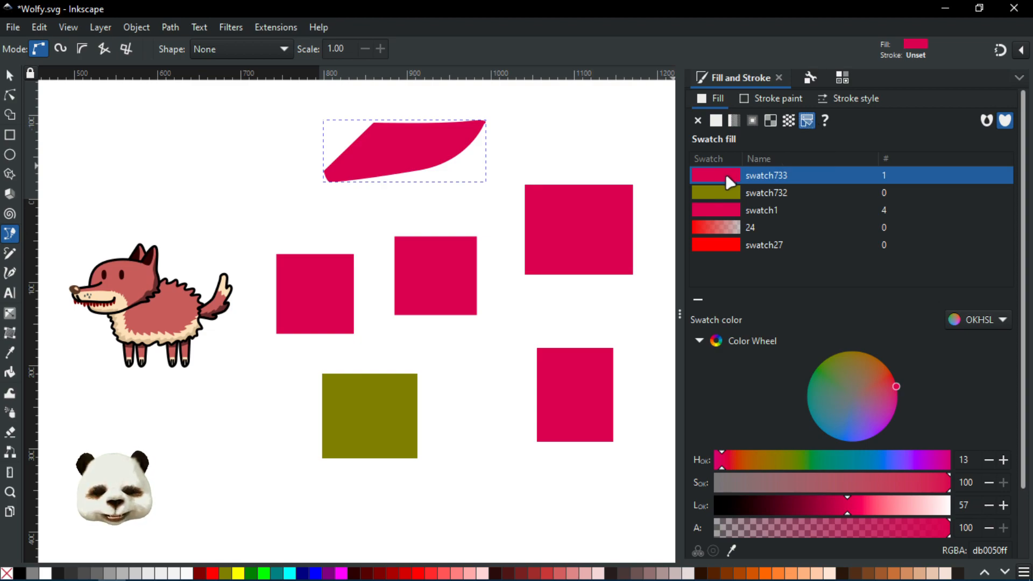
# Assign swatch1 to the pen-drawn shape again and lower the swatch's lightness to 47
pyautogui.click(724, 210)
pyautogui.moveTo(827, 507); pyautogui.dragTo(825, 509)
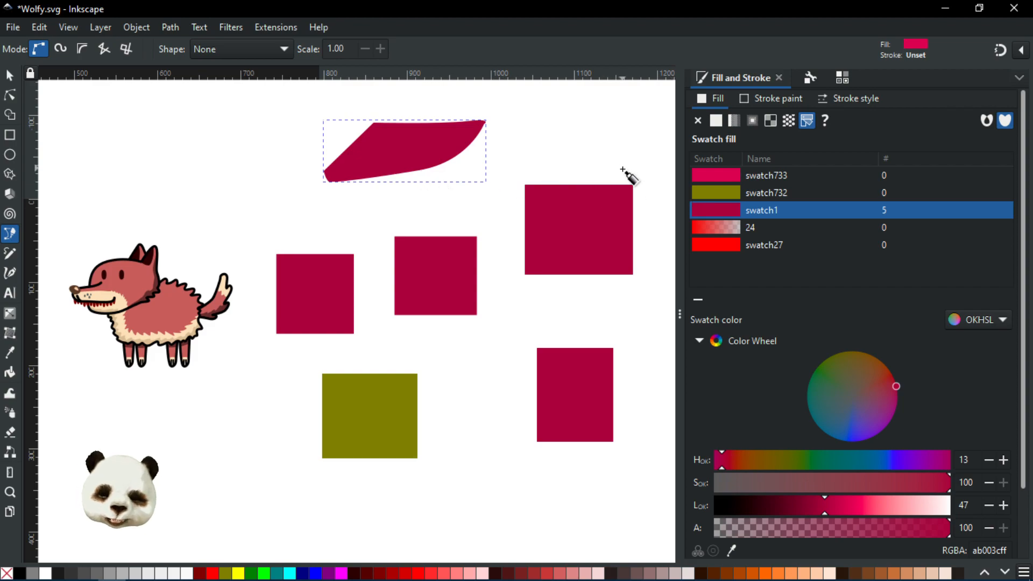
# Undo and redo the swatch edits, leave swatch1 at lightness 42, and assign swatch733 to the pen-drawn shape
pyautogui.hotkey('ctrl', 'z')
pyautogui.hotkey('ctrl', 'z')
pyautogui.hotkey('ctrl', 'z')
pyautogui.hotkey('ctrl', 'shift', 'z')
pyautogui.hotkey('ctrl', 'shift', 'z')
pyautogui.hotkey('ctrl', 'shift', 'z')
pyautogui.hotkey('ctrl', 'shift', 'z')
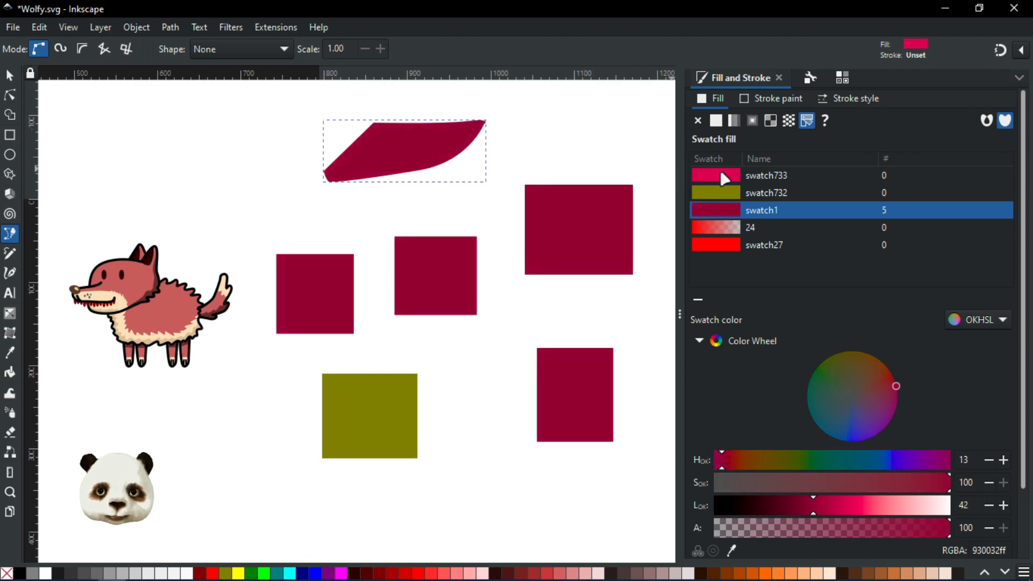
pyautogui.click(719, 176)
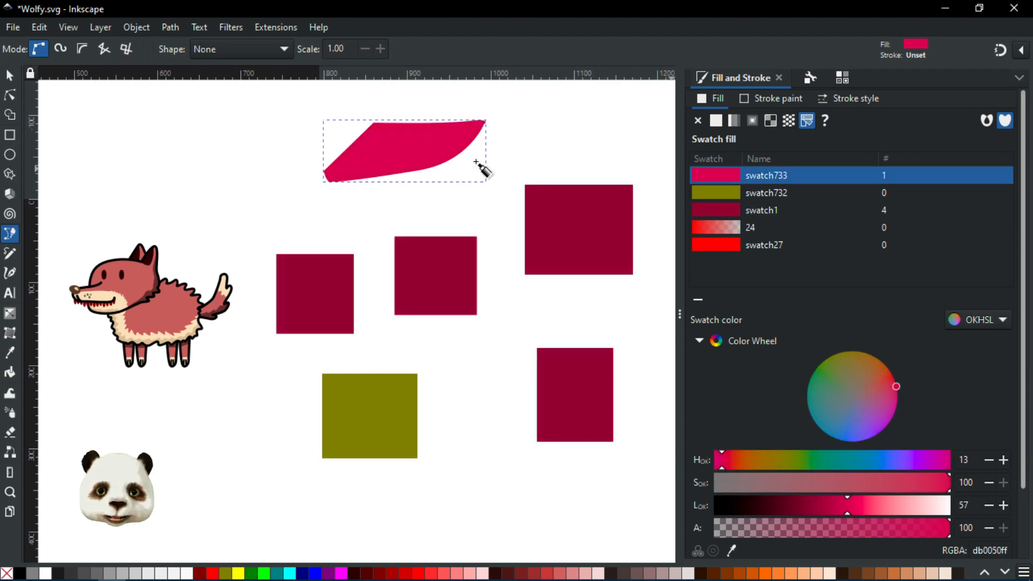
# Deselect the pen-drawn shape and examine the document's swatch list with nothing selected
pyautogui.click(11, 95)
pyautogui.click(629, 148)
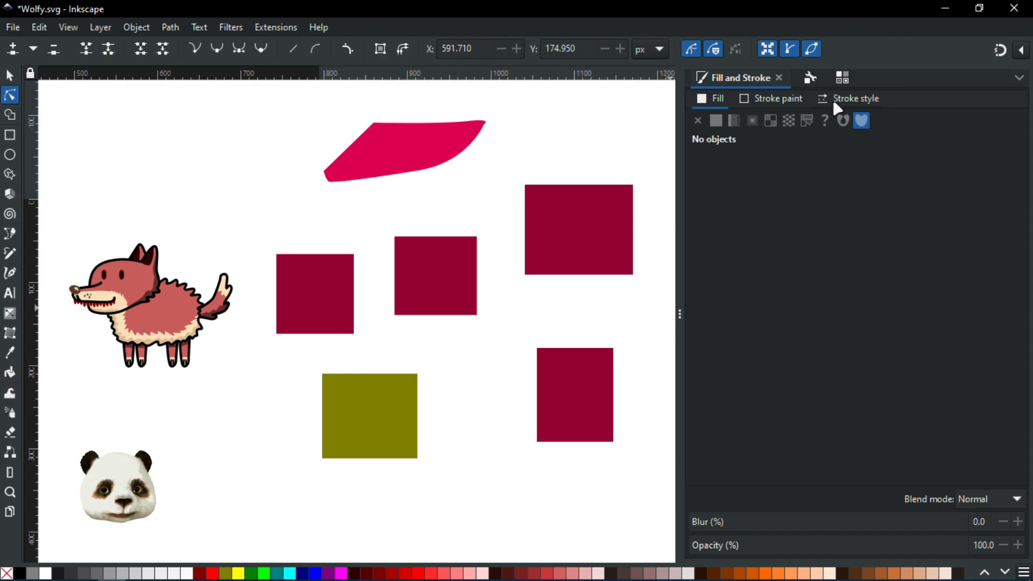
pyautogui.click(842, 78)
pyautogui.click(705, 137)
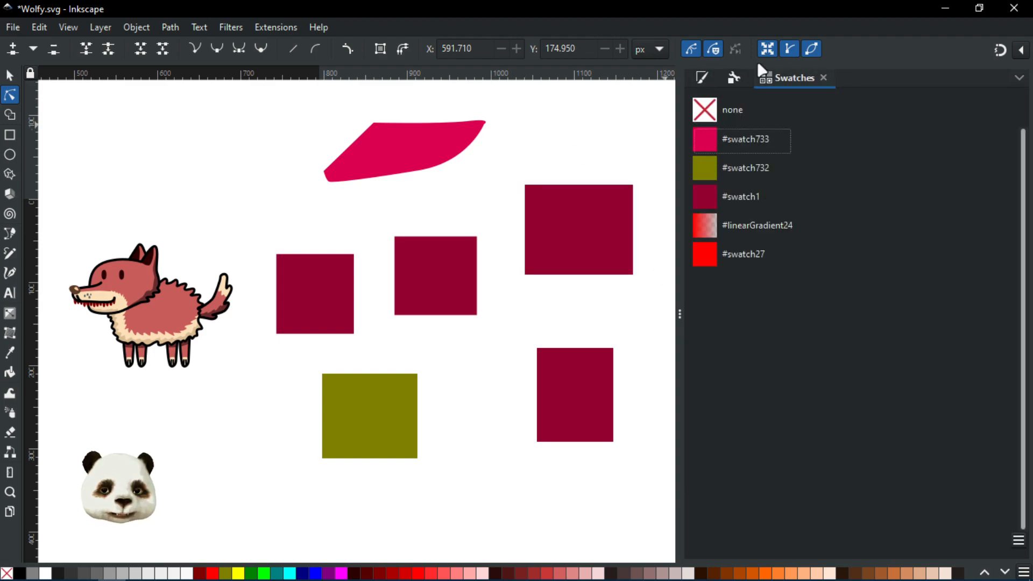
pyautogui.click(704, 78)
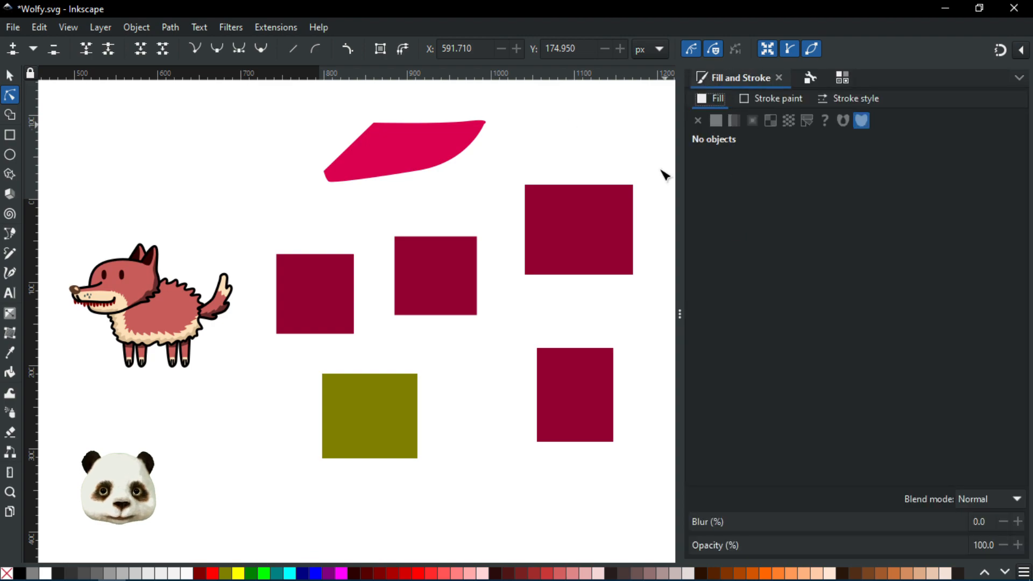
# Delete swatch733 used by the pen-drawn shape and switch that shape's fill to a flat colour
pyautogui.click(401, 156)
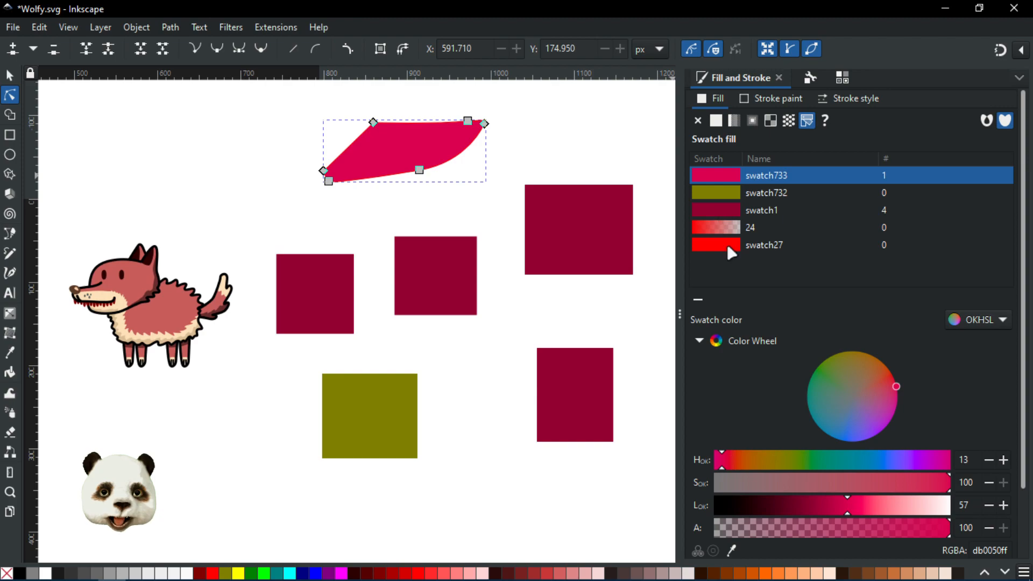
pyautogui.click(697, 299)
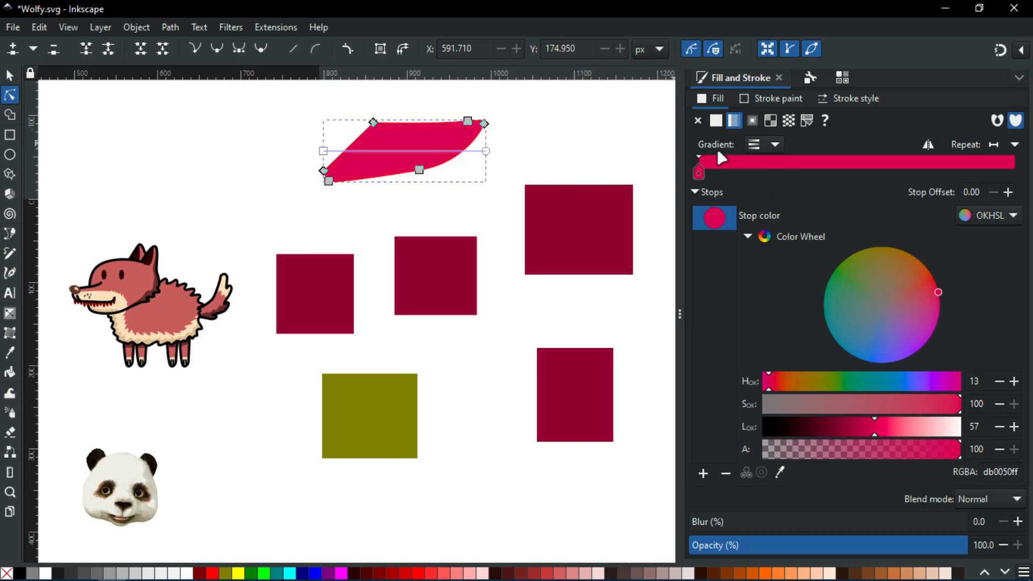
pyautogui.click(715, 121)
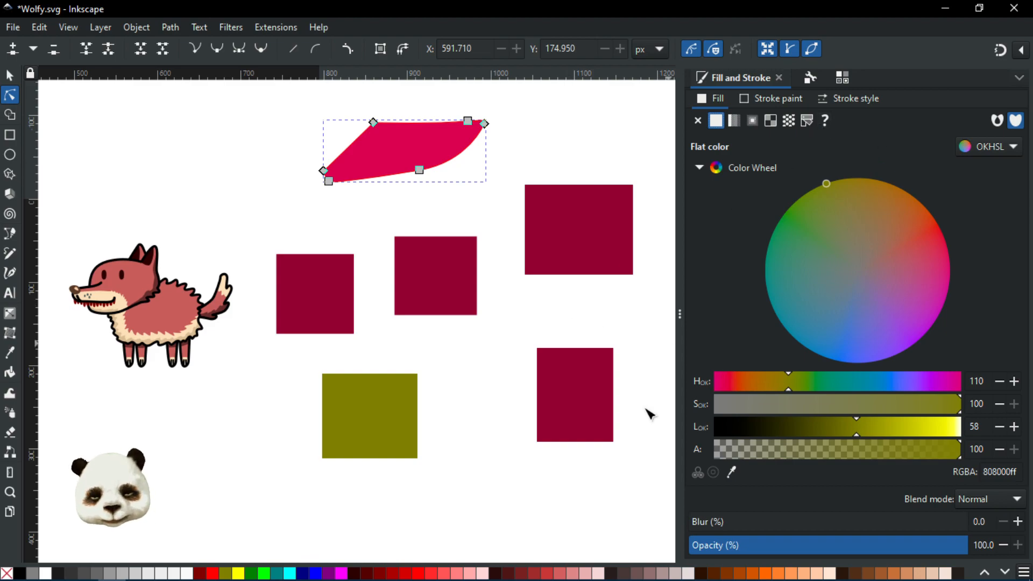
pyautogui.click(1023, 571)
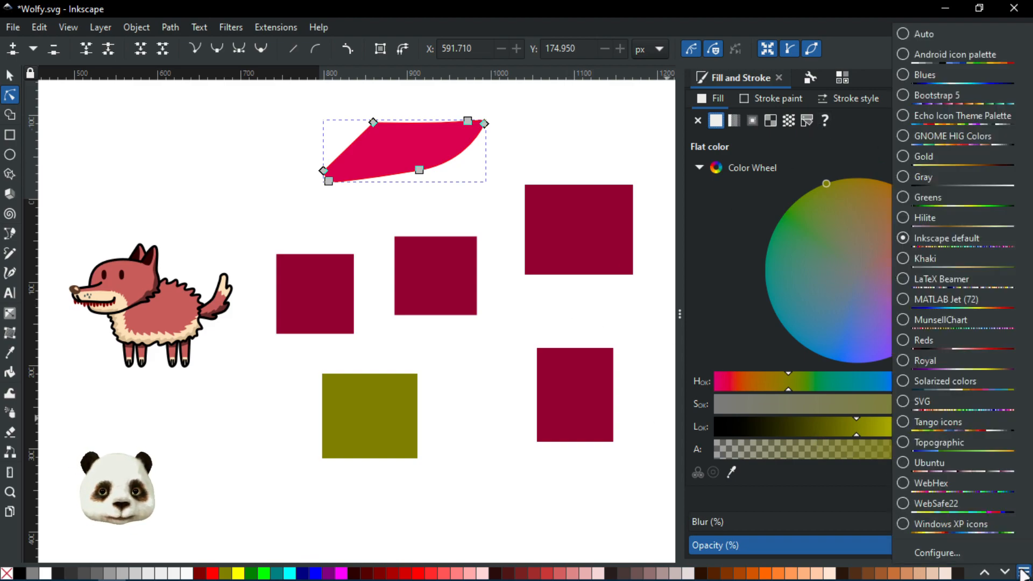
pyautogui.click(556, 226)
pyautogui.click(567, 228)
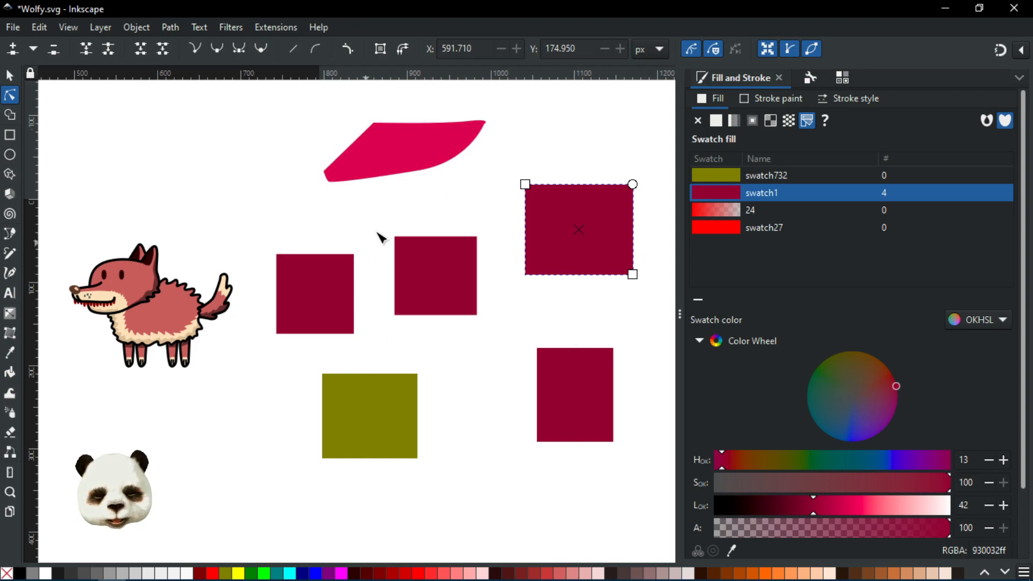
# Convert the pen-drawn shape's fill to a new swatch again and delete that swatch
pyautogui.click(408, 155)
pyautogui.click(802, 122)
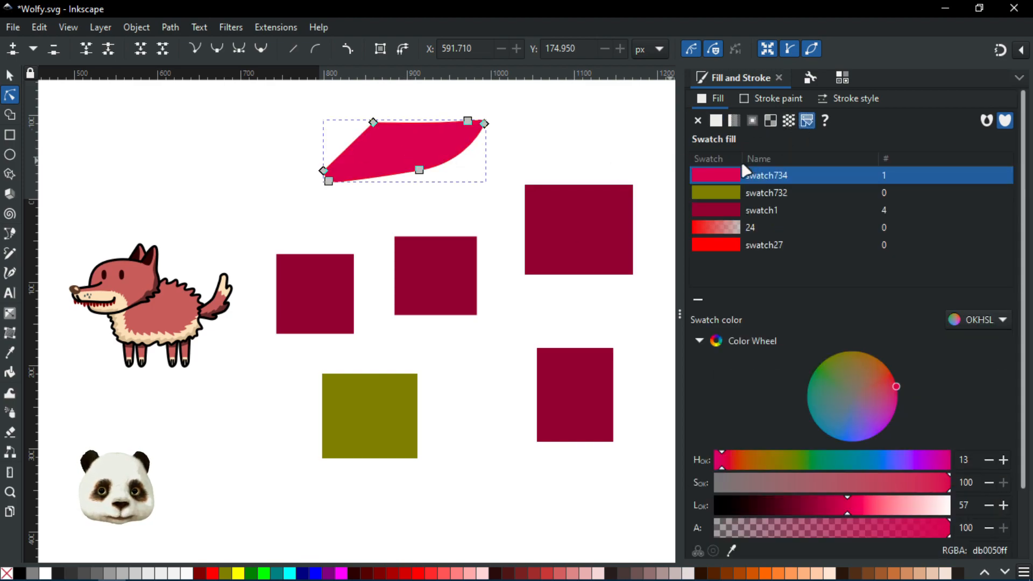
pyautogui.click(700, 299)
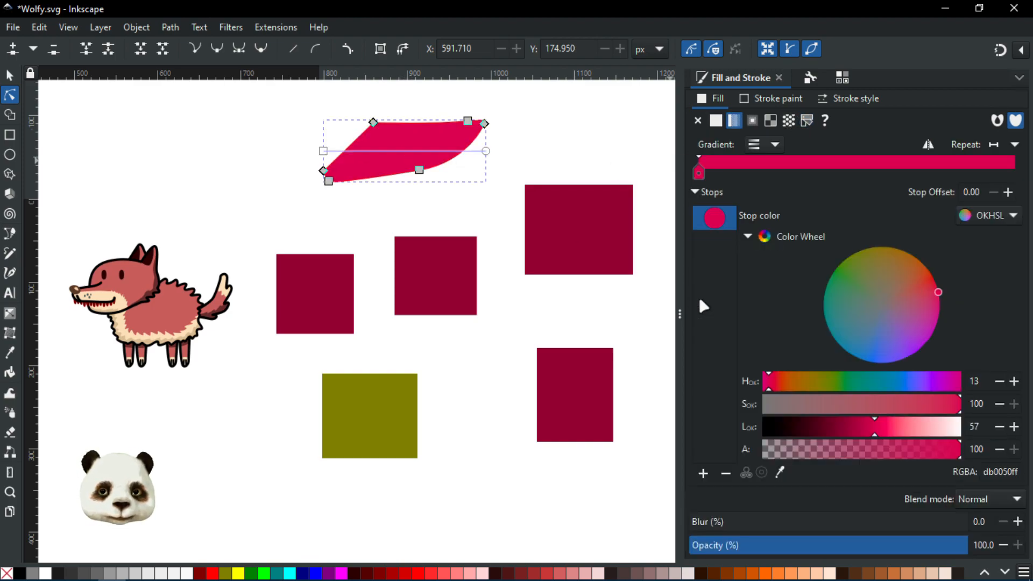
# Switch the colour palette to Auto and delete the unused olive swatch from it
pyautogui.click(1022, 574)
pyautogui.click(939, 32)
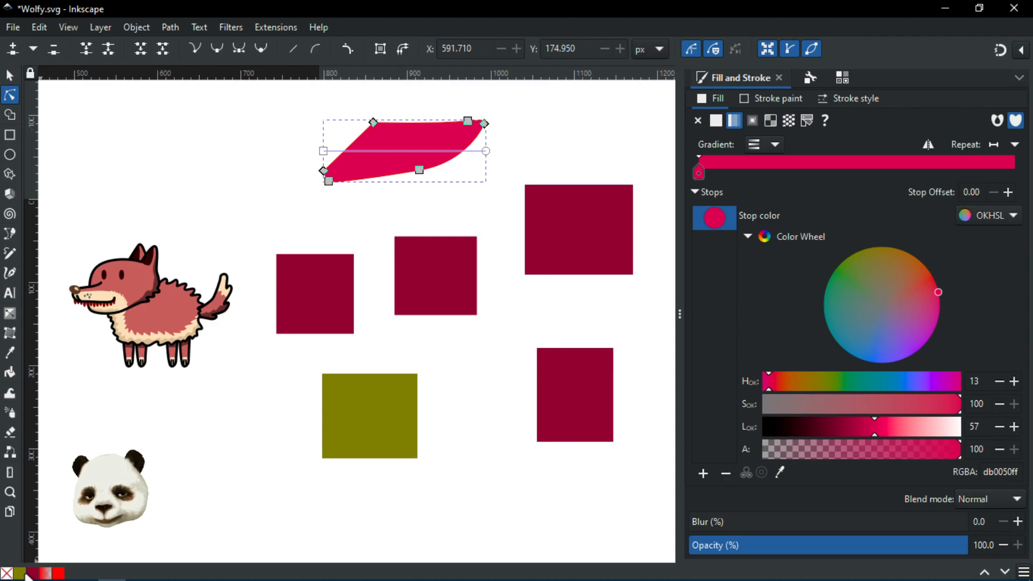
pyautogui.rightClick(21, 574)
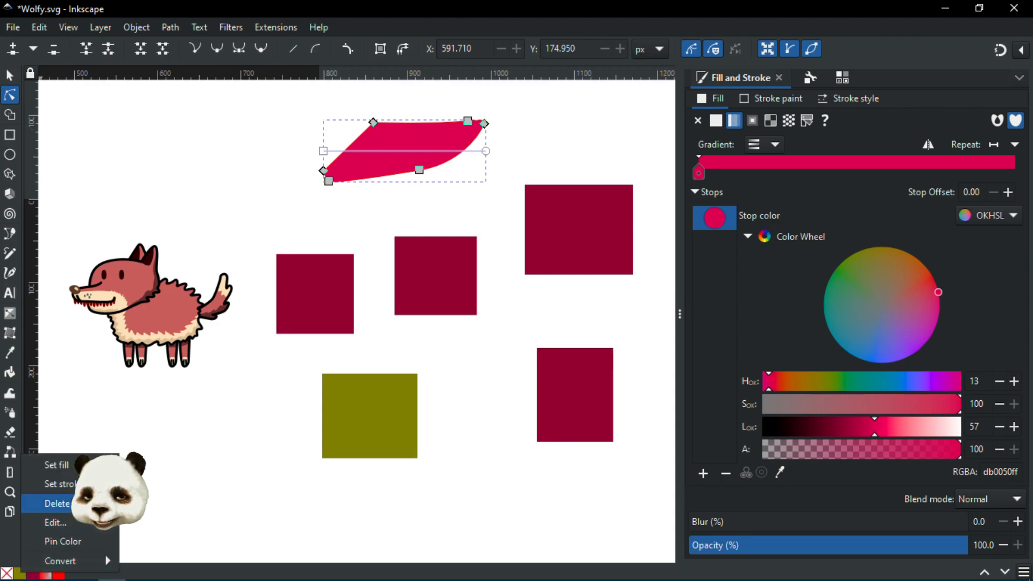
pyautogui.click(54, 503)
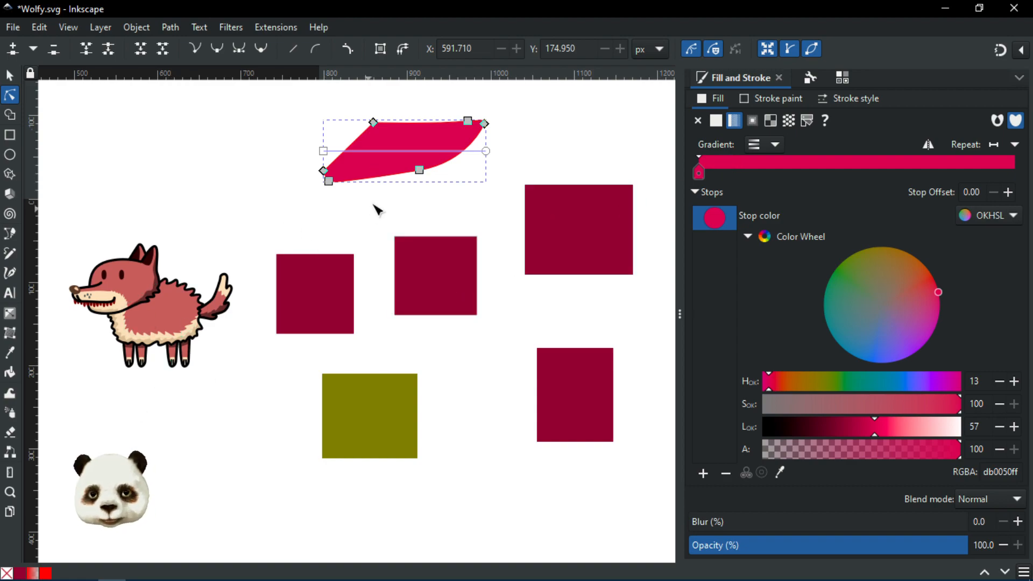
# Fill the pen-drawn shape with swatch1 from the document's swatches
pyautogui.click(838, 80)
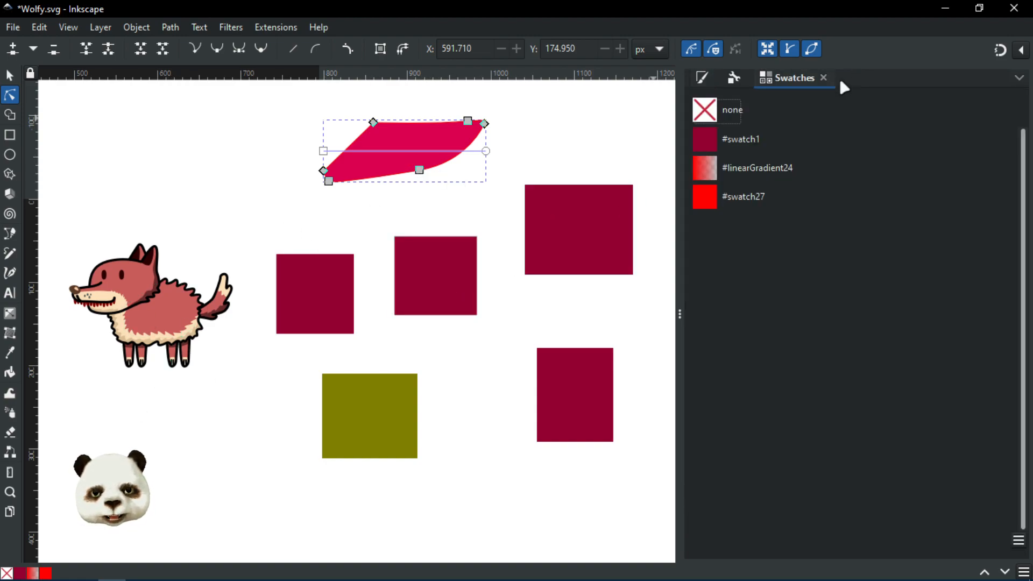
pyautogui.click(701, 143)
pyautogui.click(34, 574)
pyautogui.click(19, 573)
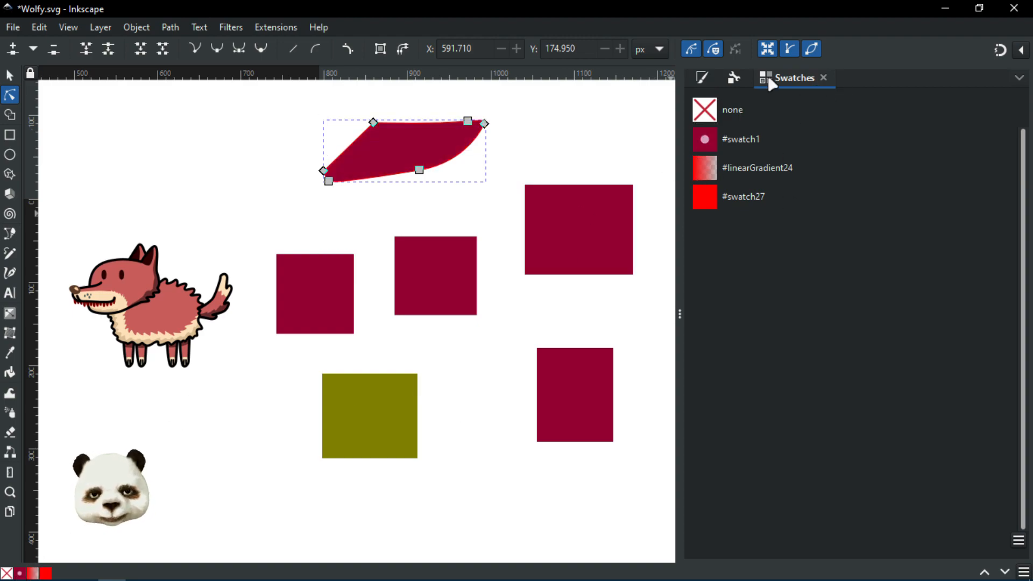
# Narrow the docked panel area to widen the canvas, and examine the actions available for swatch1
pyautogui.moveTo(86, 568)
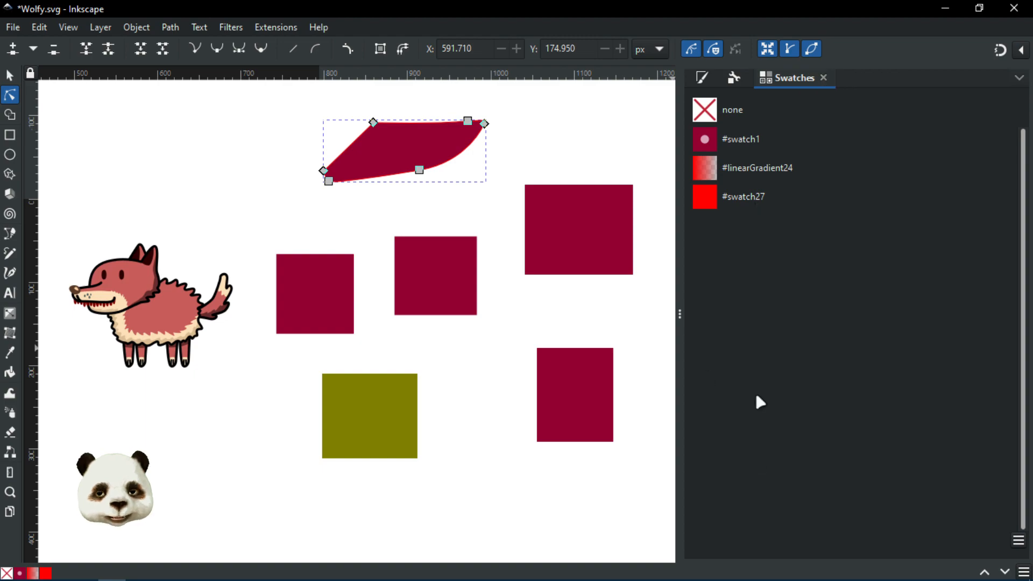
pyautogui.moveTo(680, 312); pyautogui.dragTo(733, 313)
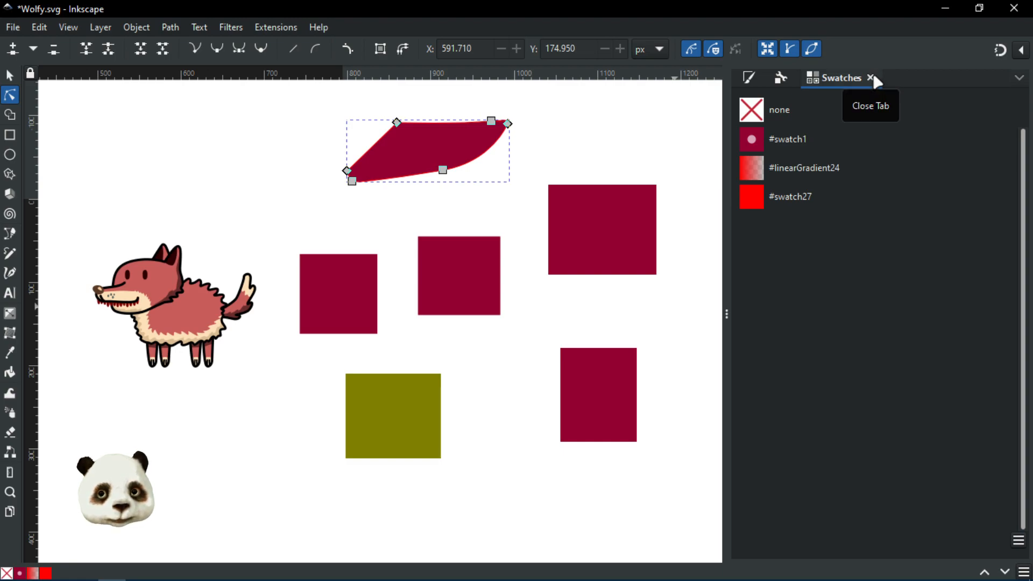
pyautogui.rightClick(748, 135)
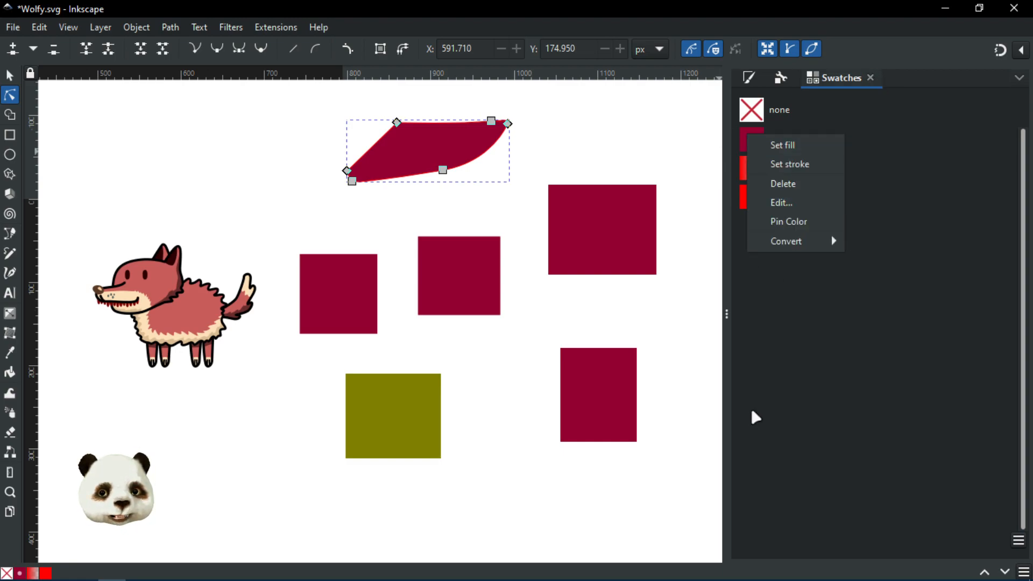
pyautogui.click(843, 254)
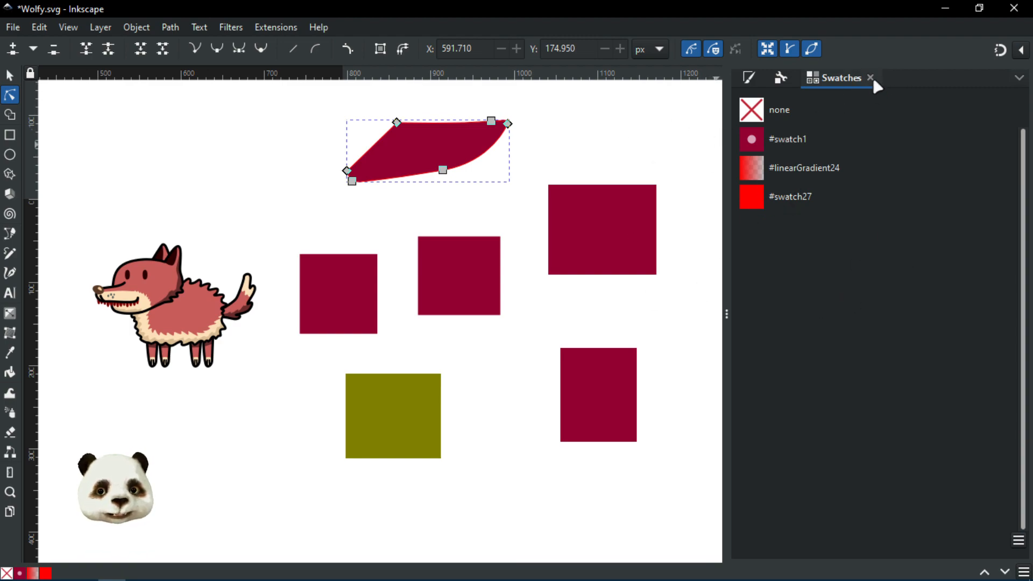
# Close the Swatches panel and return to the pen-drawn shape's fill settings
pyautogui.click(780, 80)
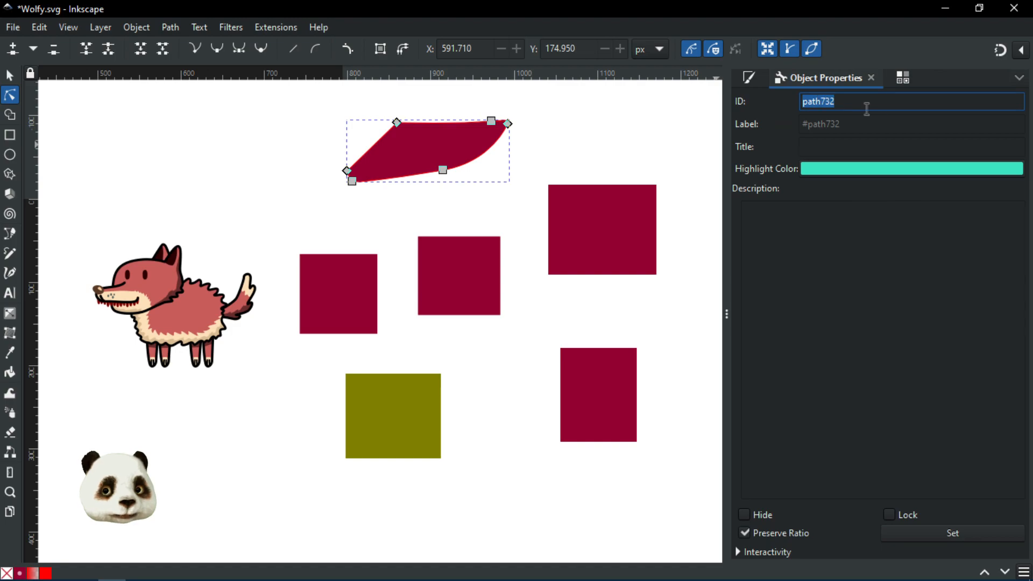
pyautogui.click(749, 79)
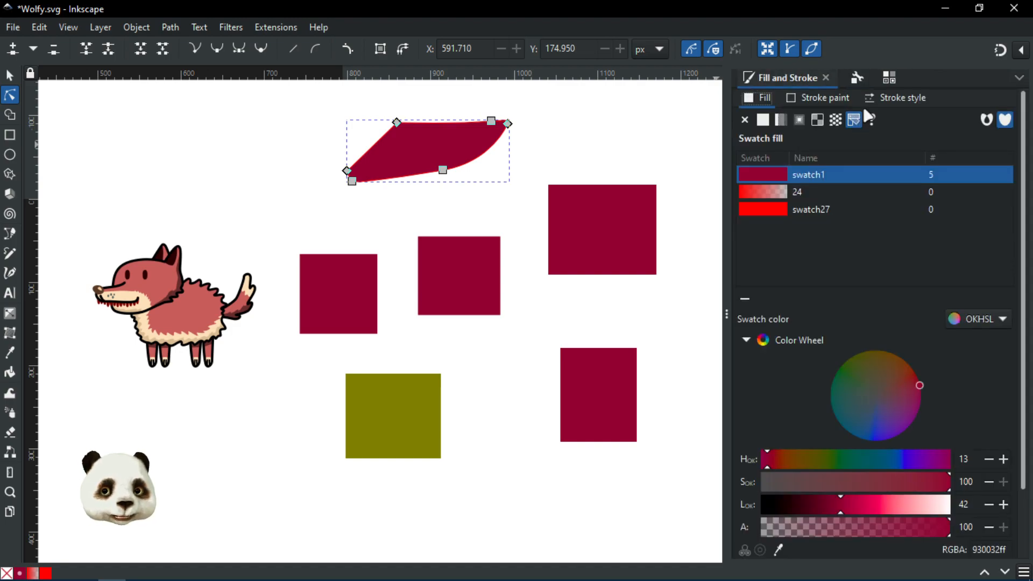
pyautogui.click(890, 78)
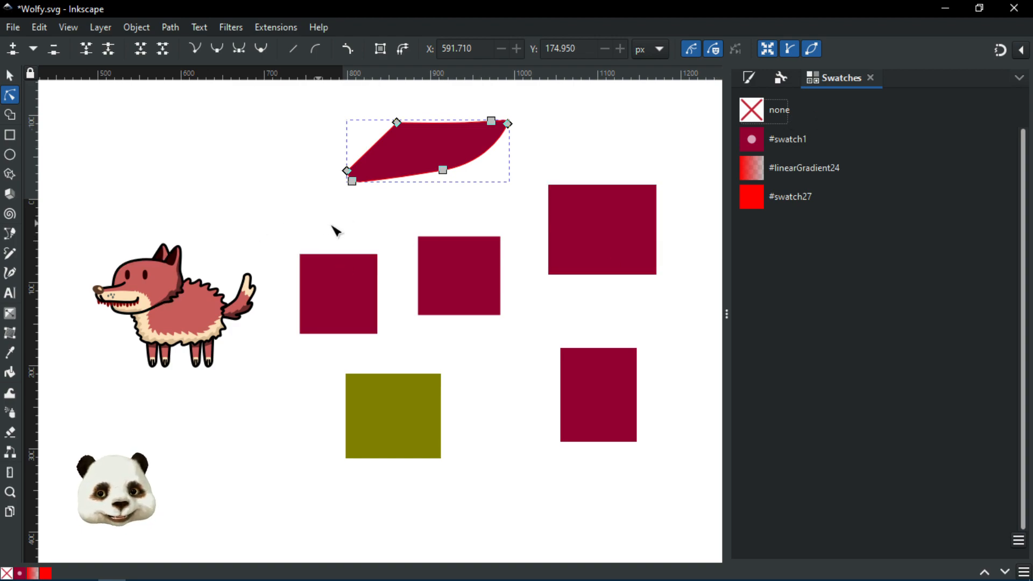
pyautogui.click(869, 78)
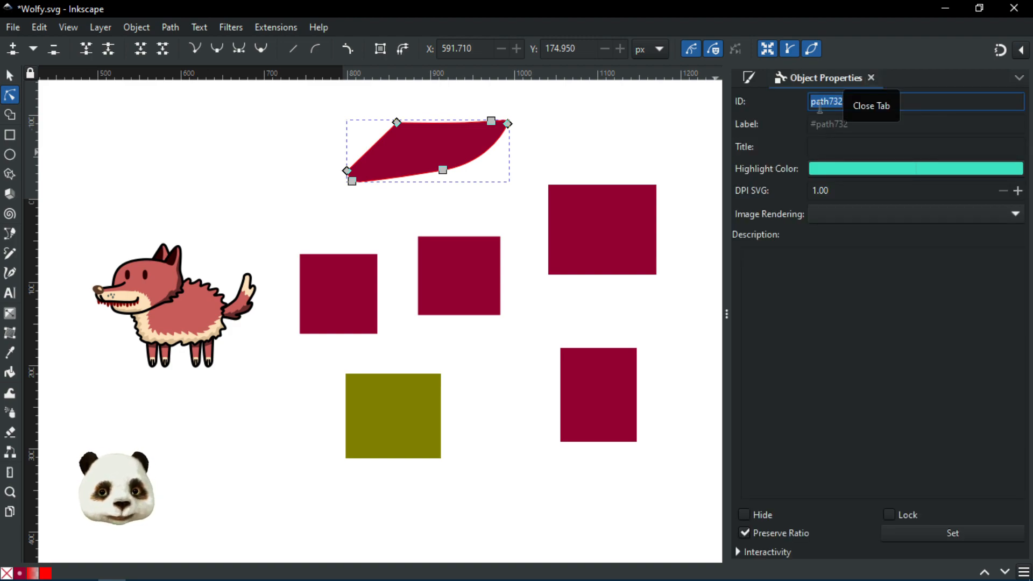
pyautogui.click(750, 78)
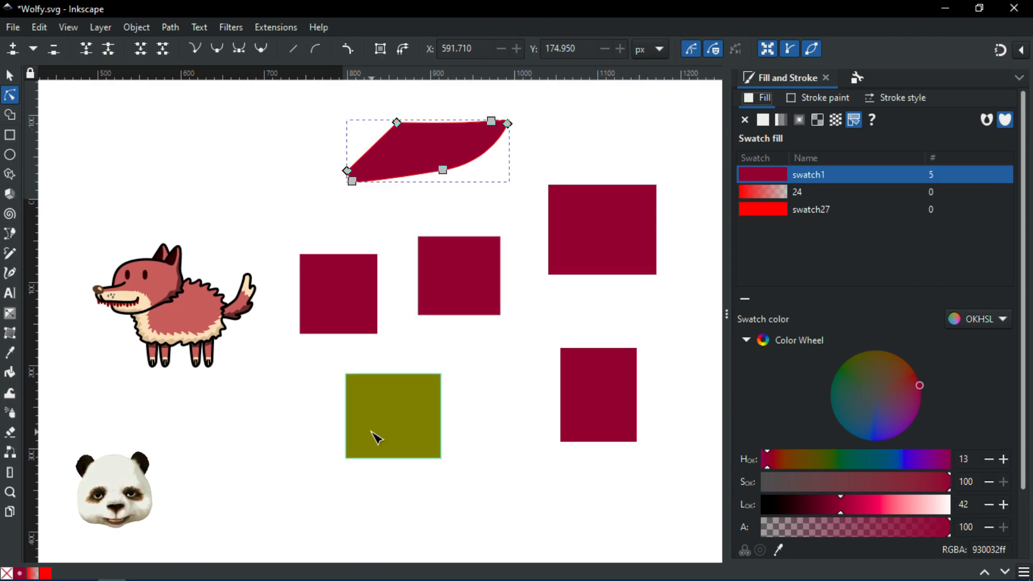
# Convert the olive rectangle's flat fill to a swatch and draw another rectangle about 109 by 104 px at its lower right
pyautogui.click(398, 434)
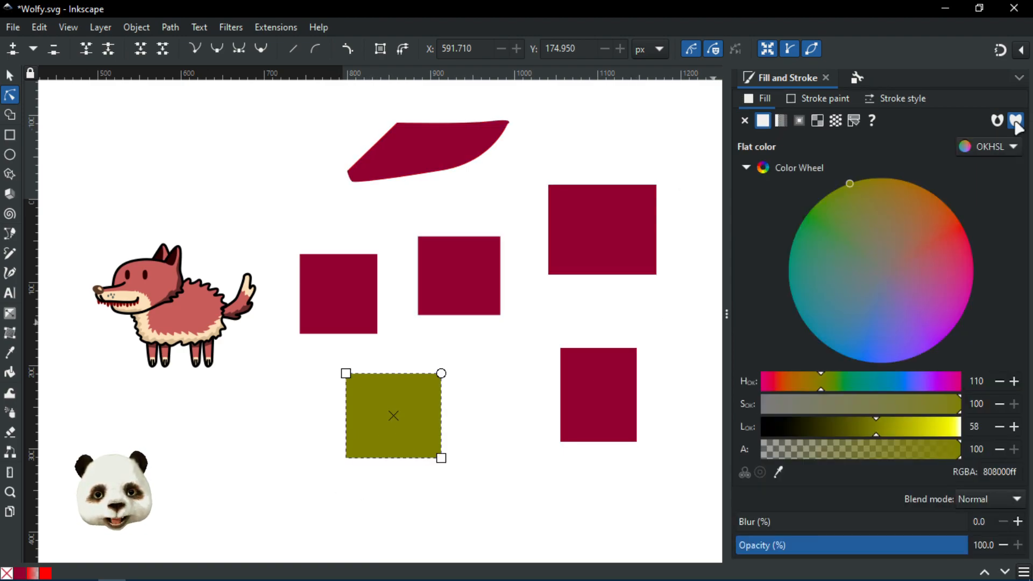
pyautogui.click(854, 121)
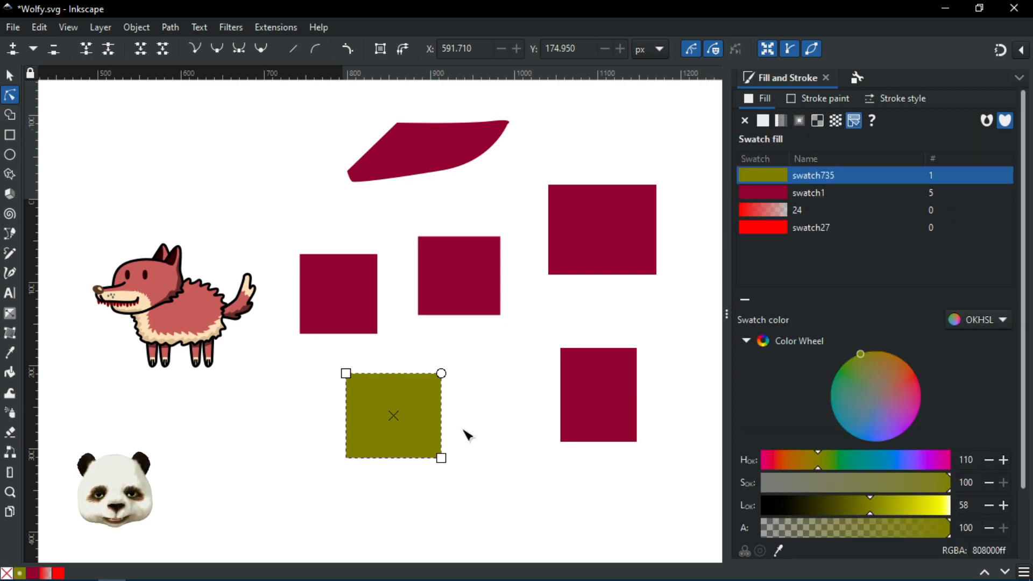
pyautogui.click(10, 135)
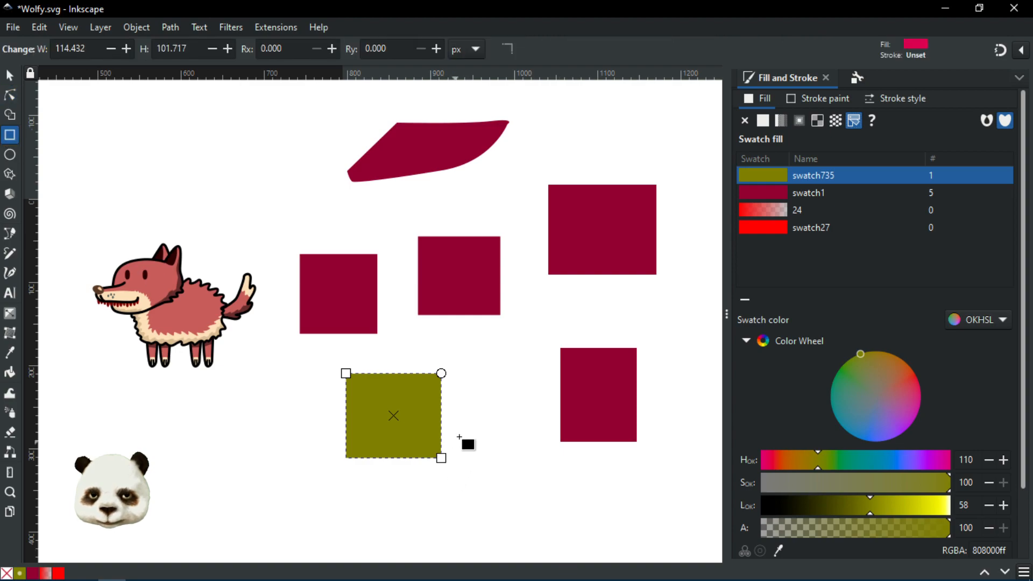
pyautogui.moveTo(460, 436); pyautogui.dragTo(550, 522)
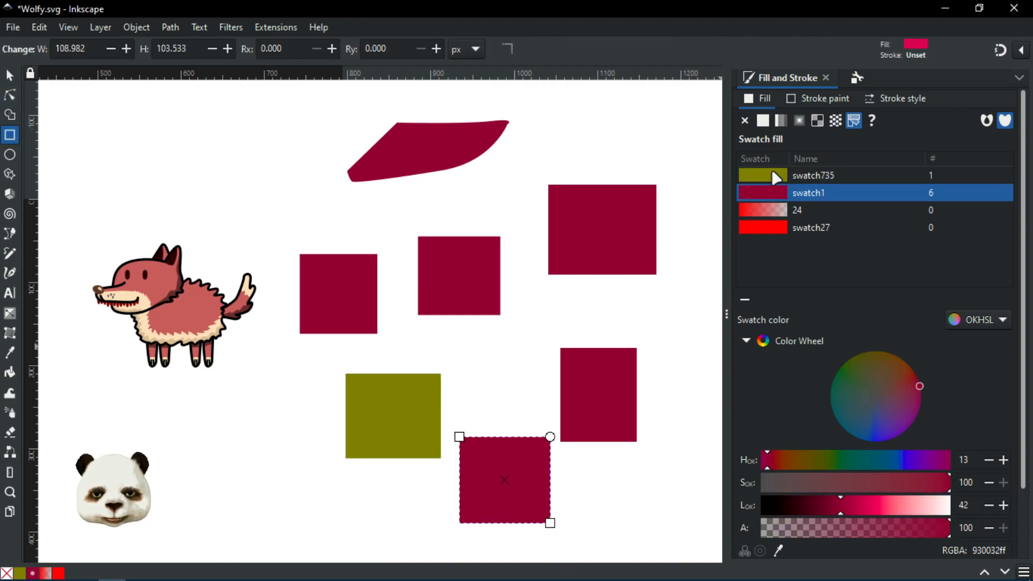
# Assign swatch735 to the new rectangle and set the swatch's hue to 213
pyautogui.click(772, 171)
pyautogui.moveTo(800, 464); pyautogui.dragTo(873, 455)
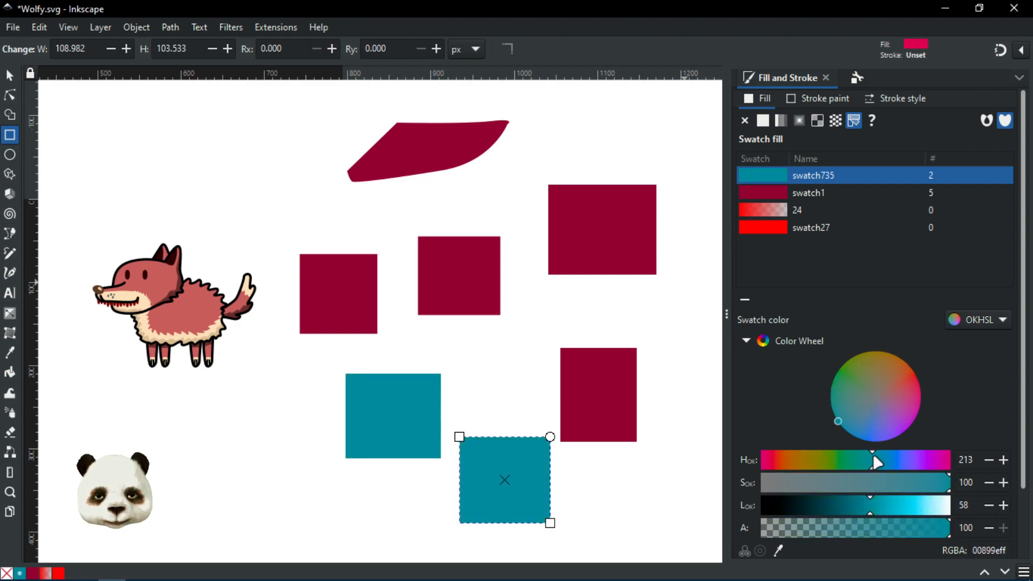
# Try swatch1 on the new rectangle with the swatch's lightness at 55, and undo these changes
pyautogui.click(790, 193)
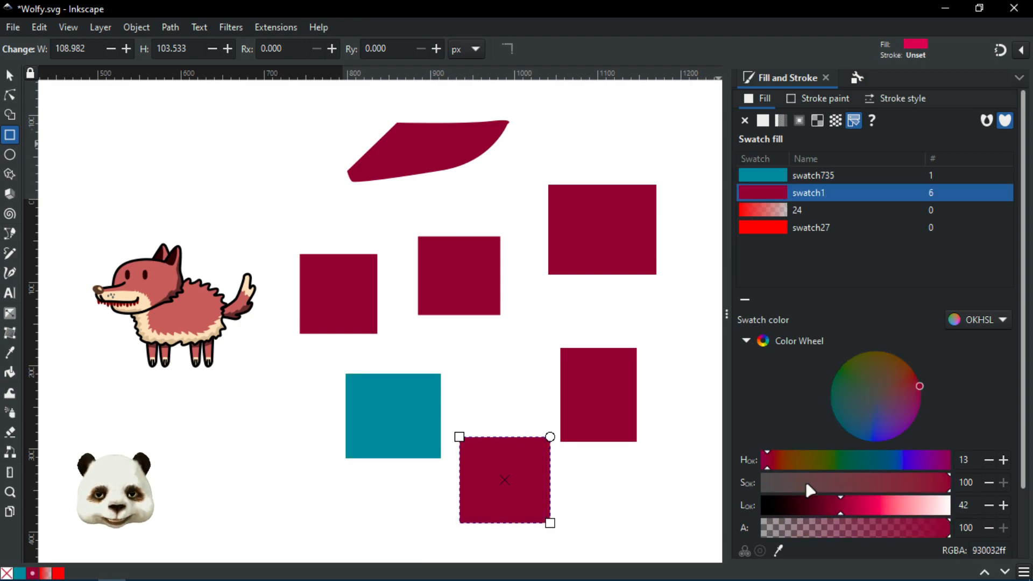
pyautogui.moveTo(844, 506); pyautogui.dragTo(864, 506)
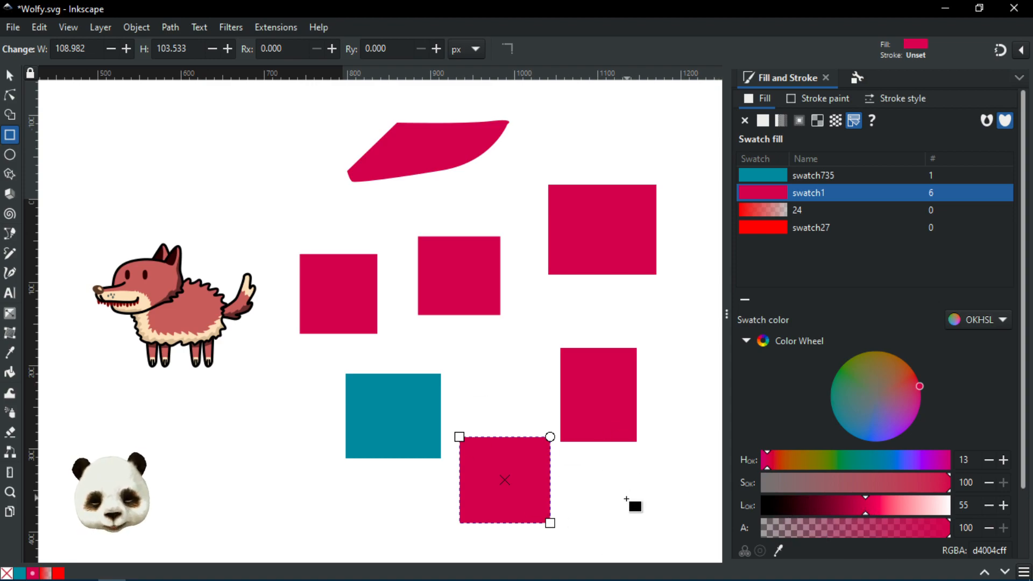
pyautogui.hotkey('ctrl', 'z')
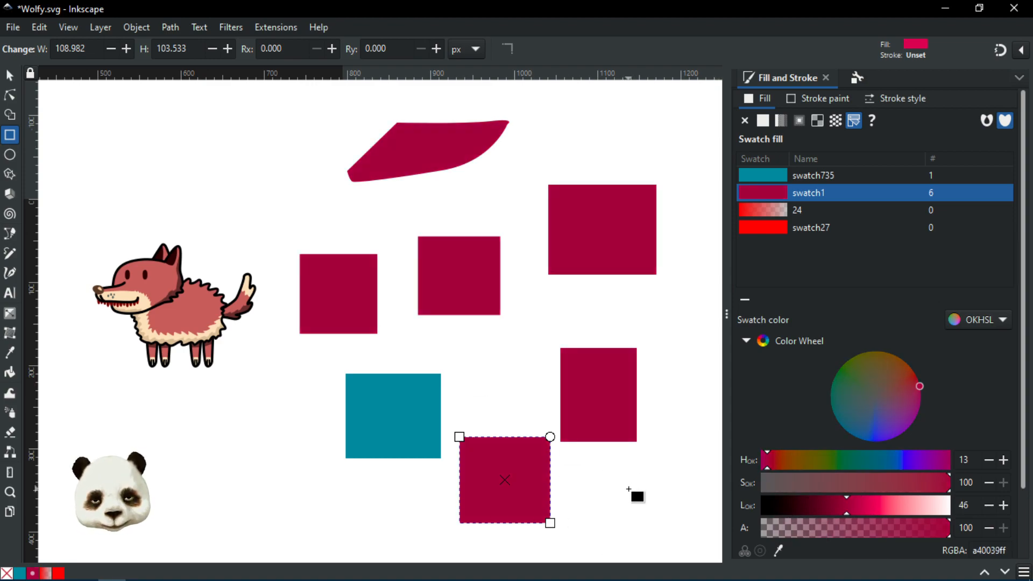
pyautogui.hotkey('ctrl', 'z')
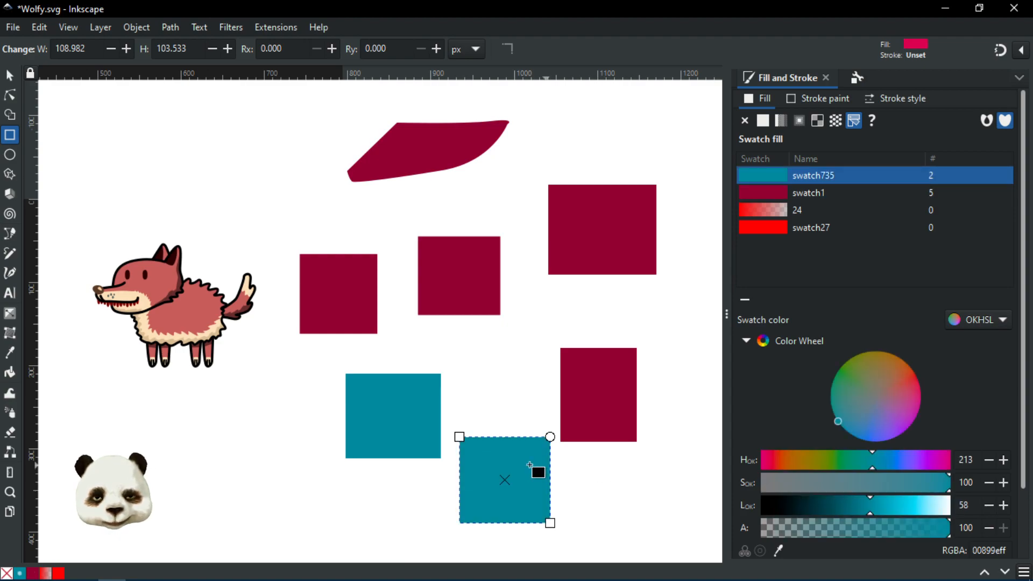
# Select the tall rectangle above the new one and fine-tune its swatch1 lightness to 42
pyautogui.click(604, 484)
pyautogui.click(596, 371)
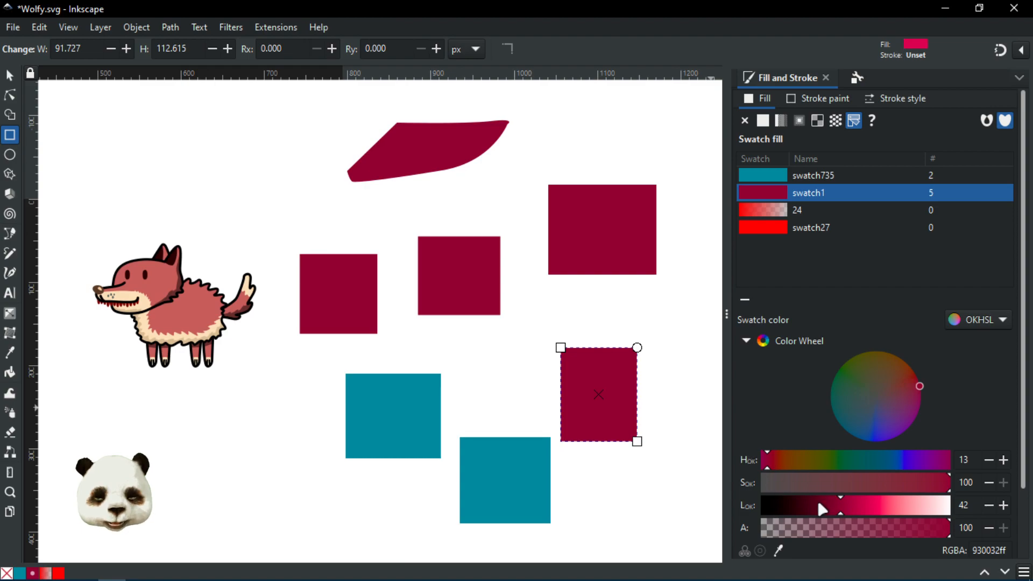
pyautogui.moveTo(845, 512)
pyautogui.mouseDown()
pyautogui.moveTo(855, 509)
pyautogui.moveTo(838, 509)
pyautogui.mouseUp()
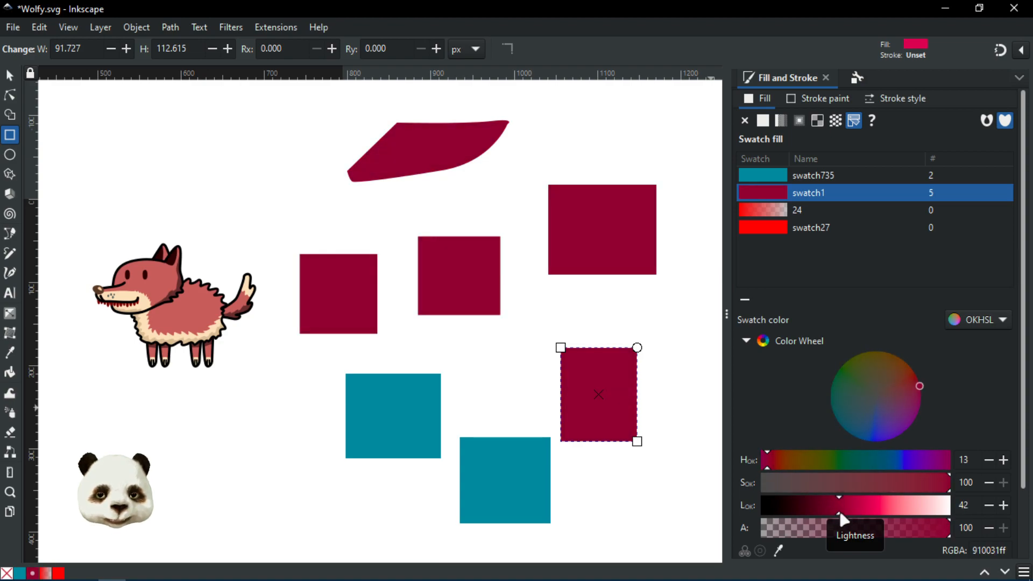
# Convert the red wolf's body fill to a swatch and save the drawing
pyautogui.scroll(-2, 511, 473)
pyautogui.scroll(3, 335, 413)
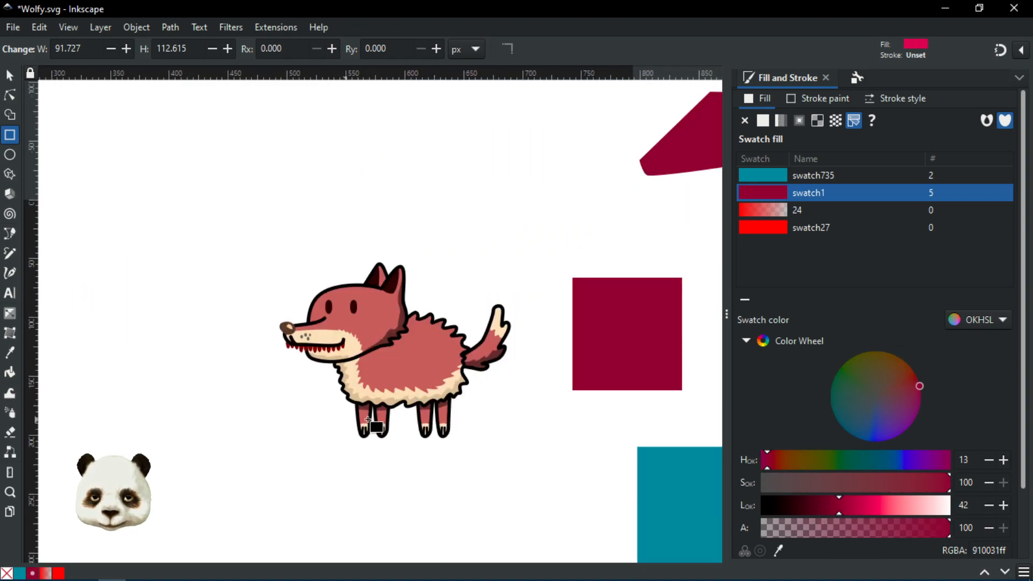
pyautogui.click(11, 76)
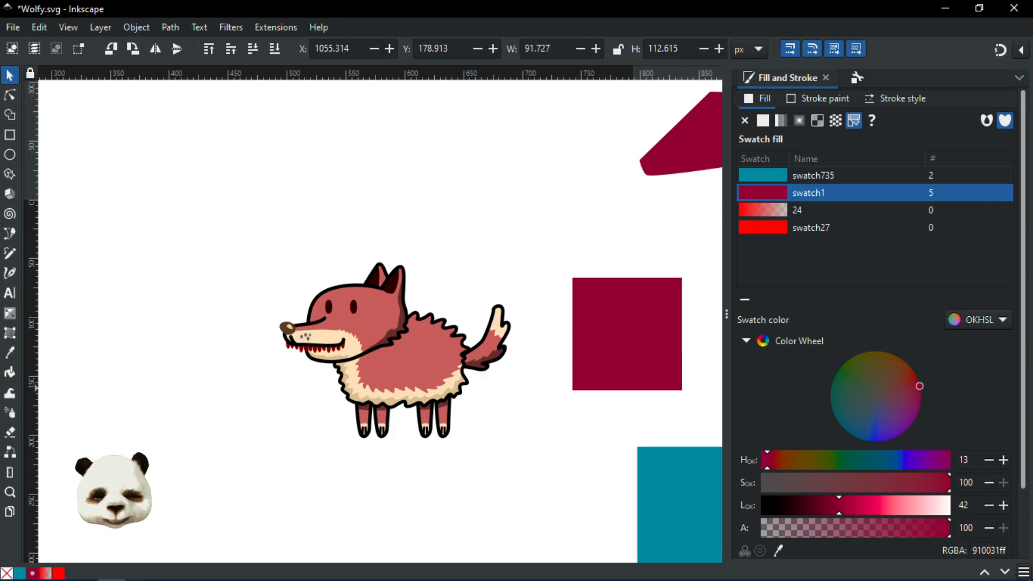
pyautogui.moveTo(506, 275); pyautogui.dragTo(400, 229)
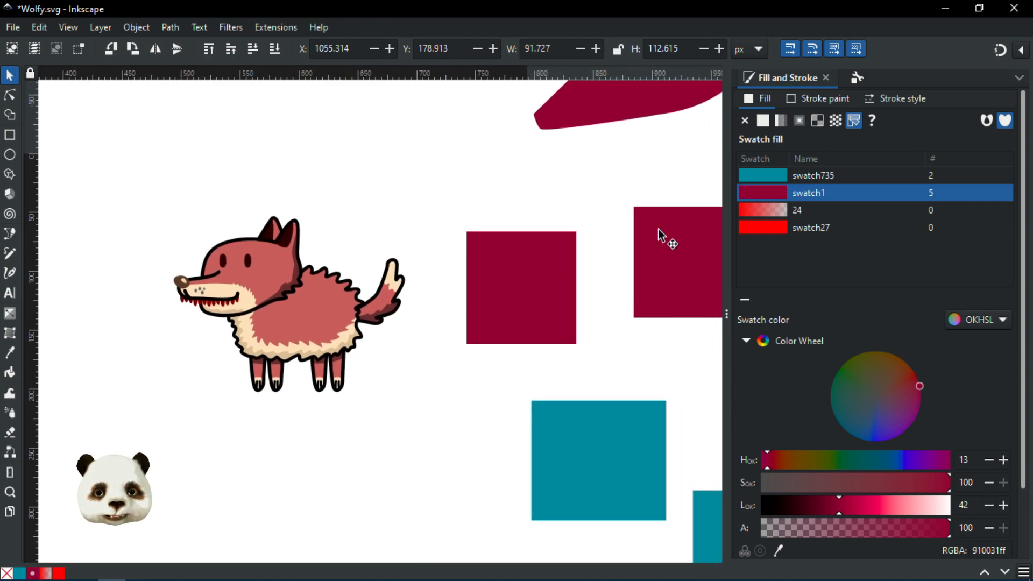
pyautogui.click(10, 94)
pyautogui.click(320, 323)
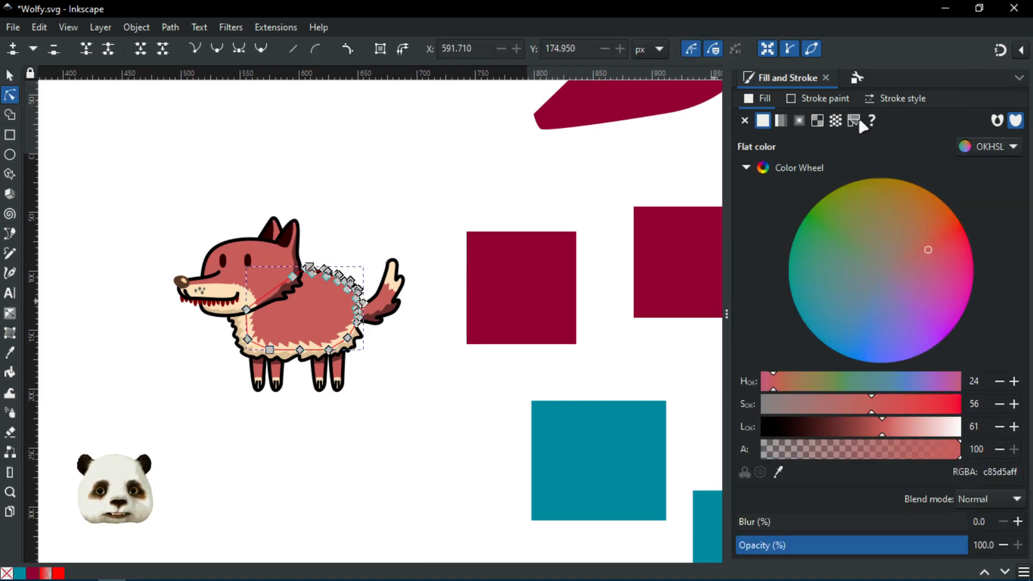
pyautogui.click(855, 122)
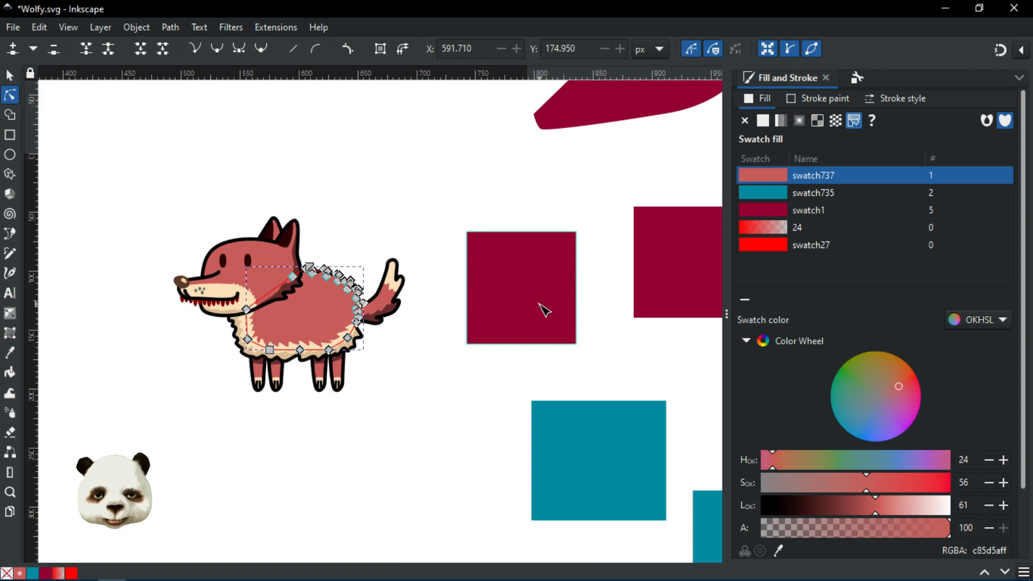
pyautogui.hotkey('ctrl', 's')
# Convert the flat fill of the dark shading under the wolf's tail to a swatch
pyautogui.scroll(2, 363, 337)
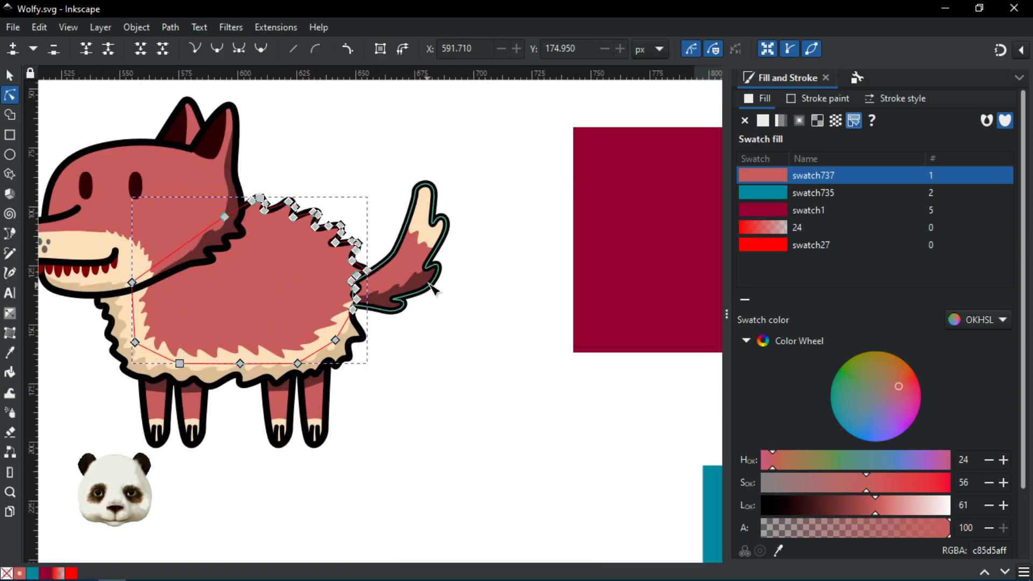
pyautogui.click(422, 285)
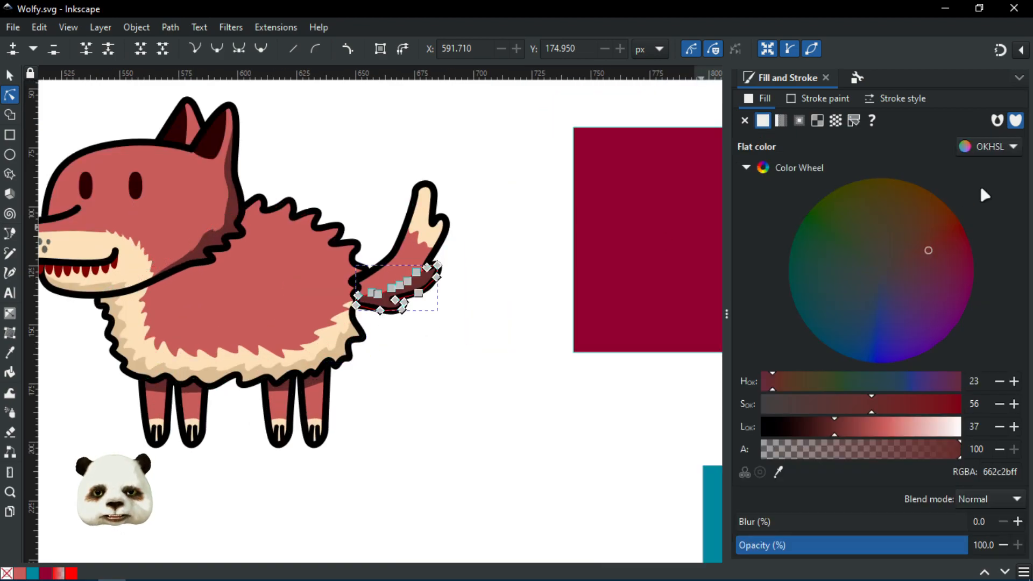
pyautogui.click(854, 122)
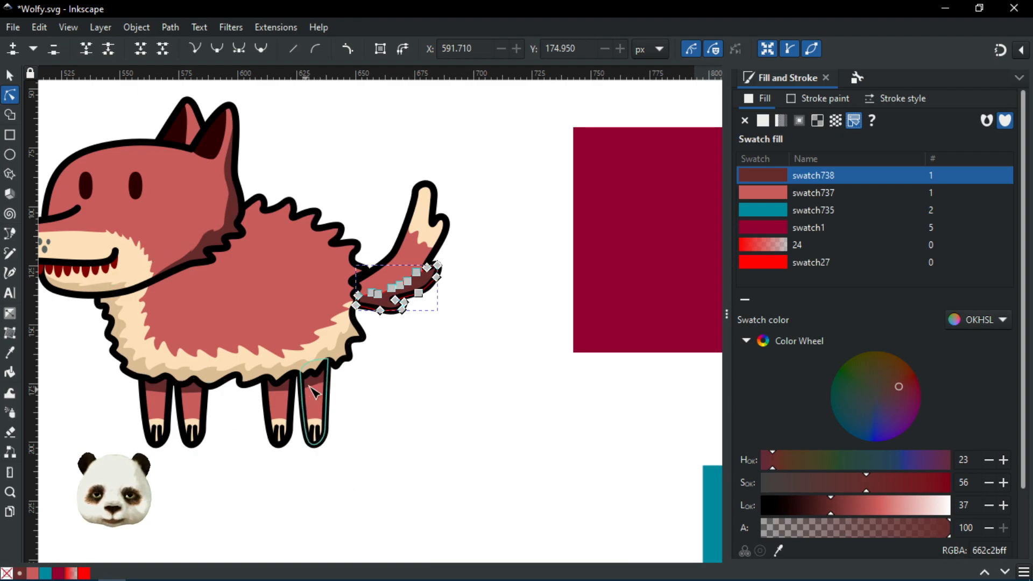
# Try converting the rearmost leg's flat fill to its own swatch, and delete that duplicate swatch
pyautogui.click(317, 403)
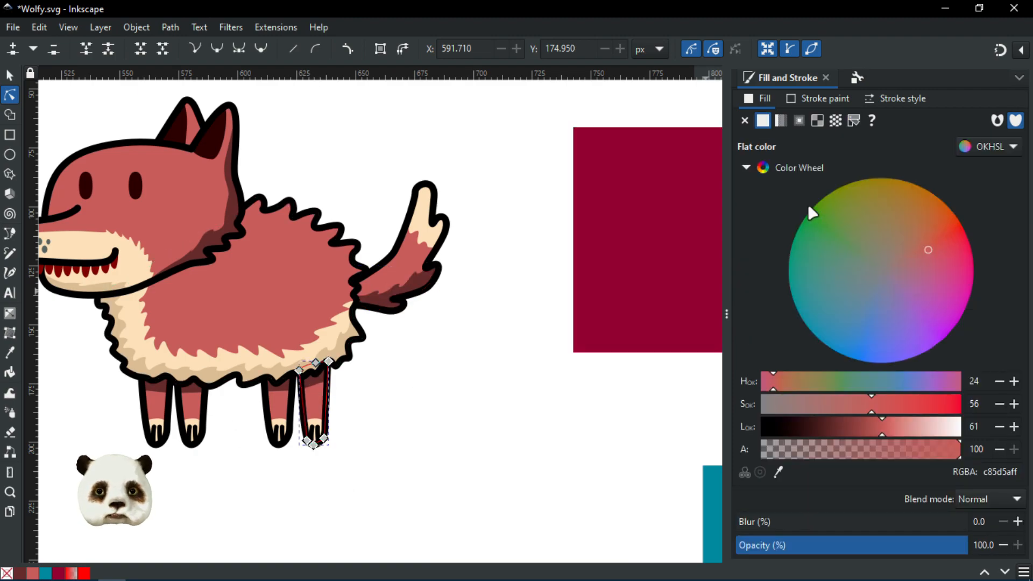
pyautogui.scroll(4, 312, 406)
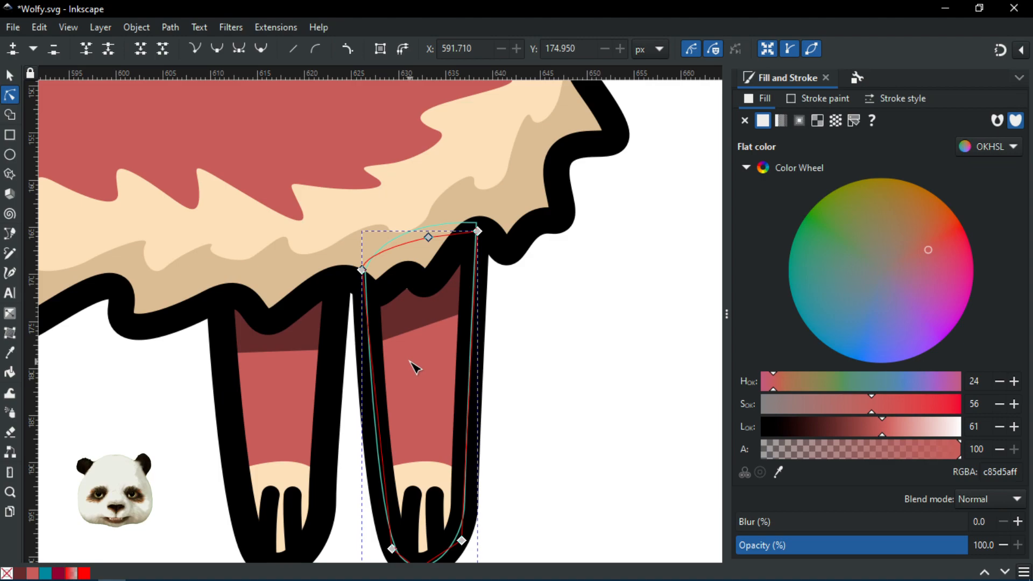
pyautogui.click(854, 122)
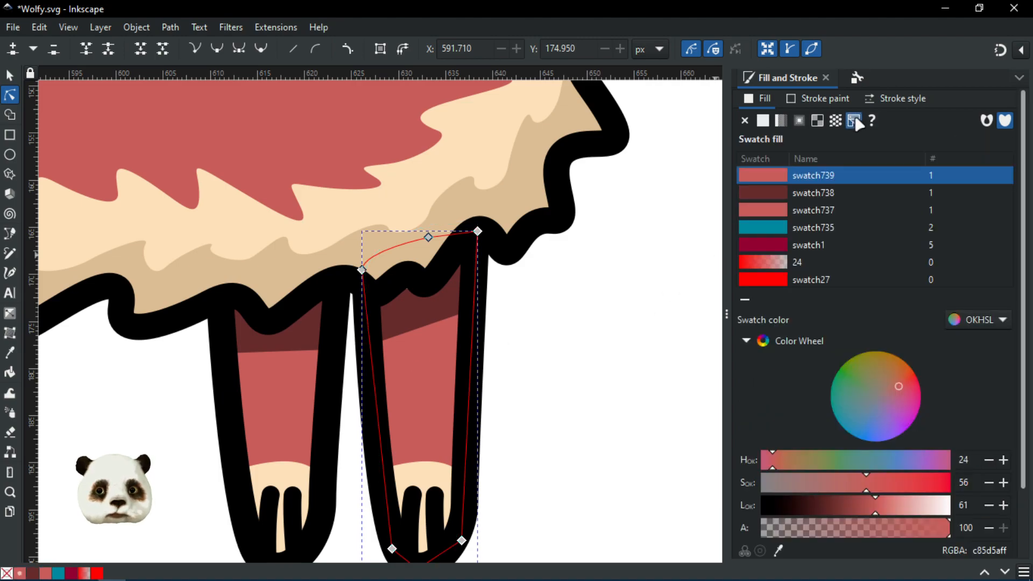
pyautogui.click(744, 299)
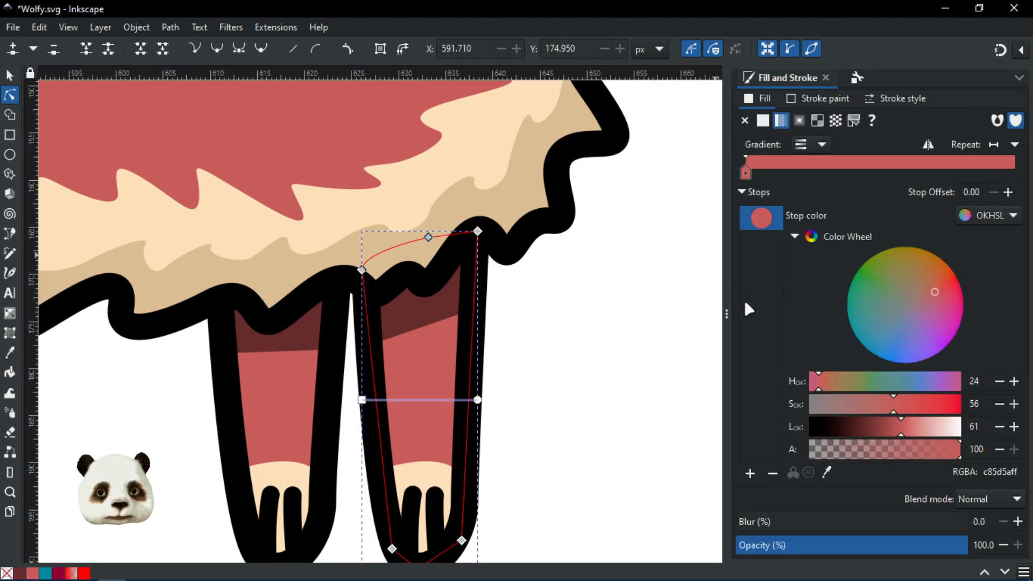
# Assign the dark red swatch738 to the four grey dots on the wolf's snout
pyautogui.scroll(-5, 484, 334)
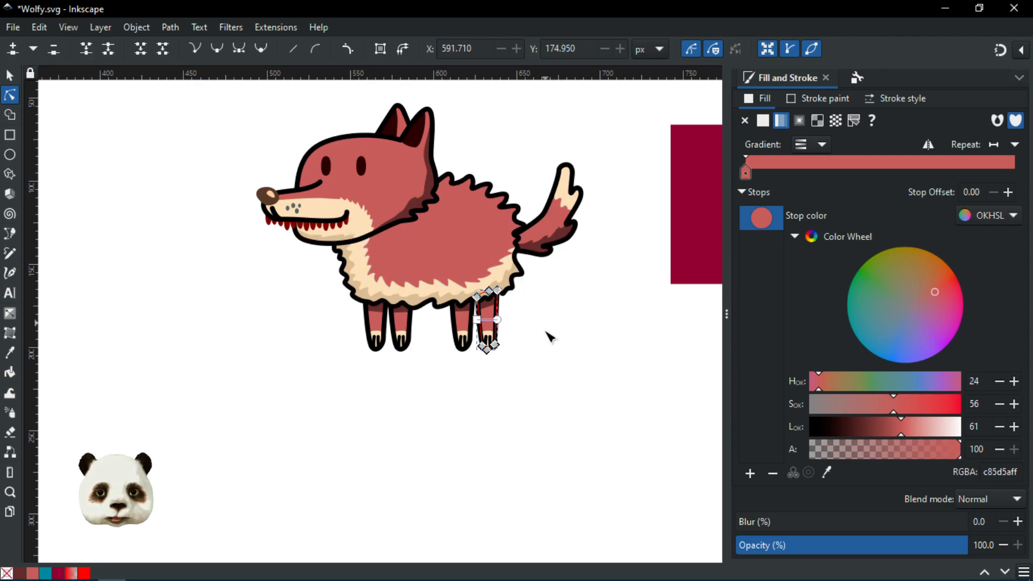
pyautogui.scroll(2, 552, 330)
pyautogui.scroll(-1, 557, 277)
pyautogui.moveTo(603, 281); pyautogui.dragTo(515, 408)
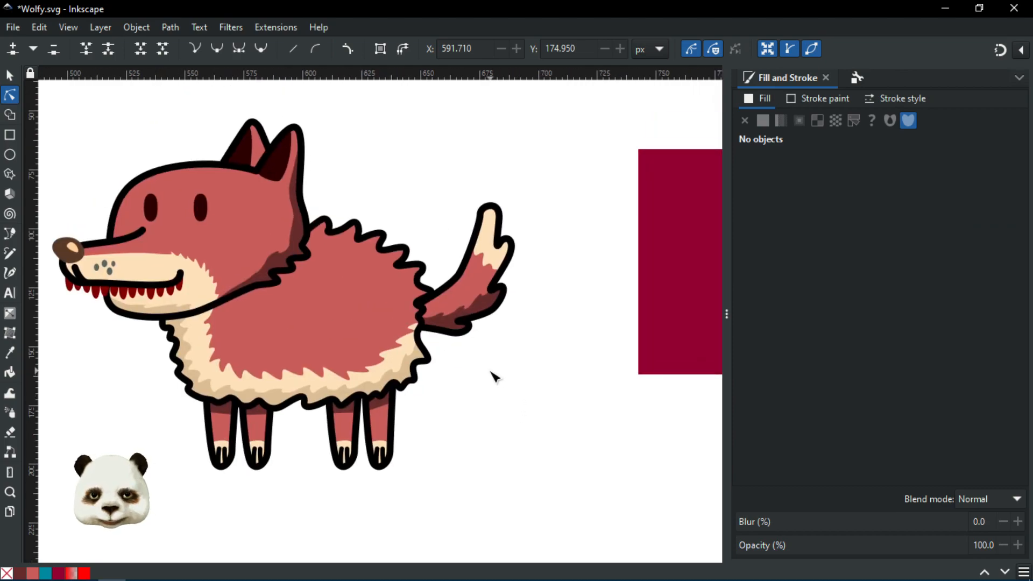
pyautogui.scroll(2, 108, 293)
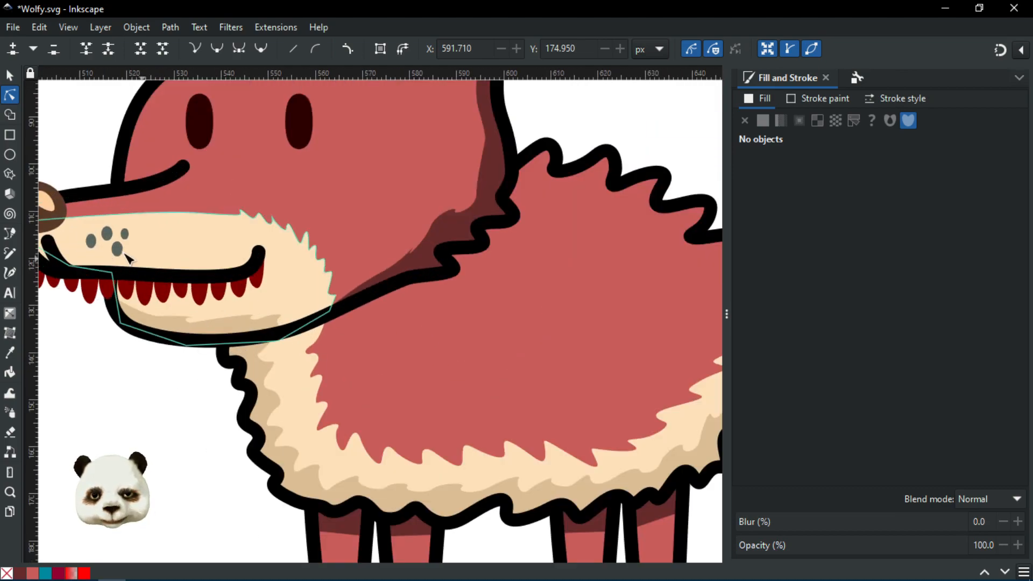
pyautogui.click(117, 250)
pyautogui.keyDown('shift'); pyautogui.click(124, 234); pyautogui.keyUp('shift')
pyautogui.keyDown('shift'); pyautogui.click(107, 234); pyautogui.keyUp('shift')
pyautogui.keyDown('shift'); pyautogui.click(93, 242); pyautogui.keyUp('shift')
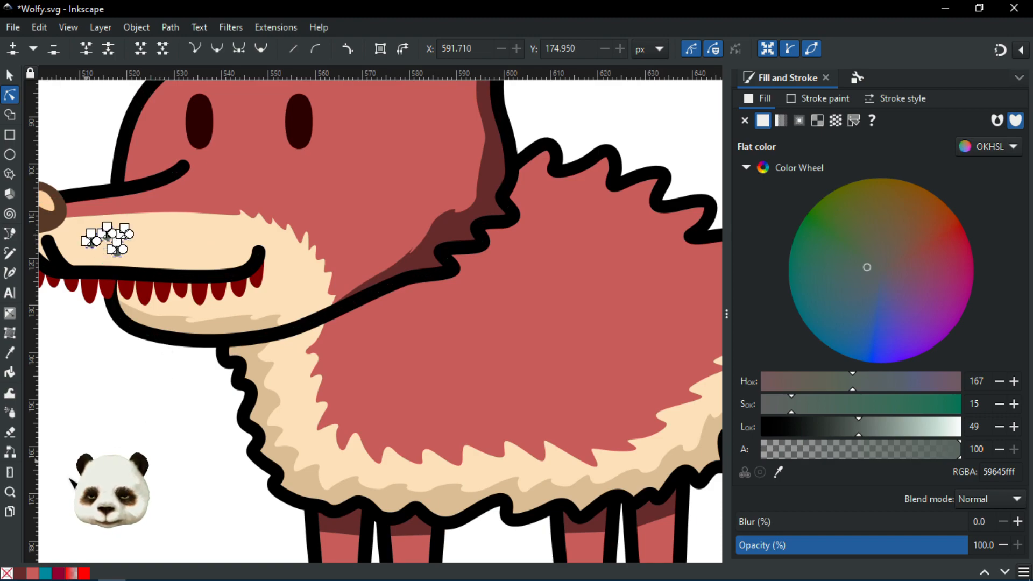
pyautogui.click(20, 574)
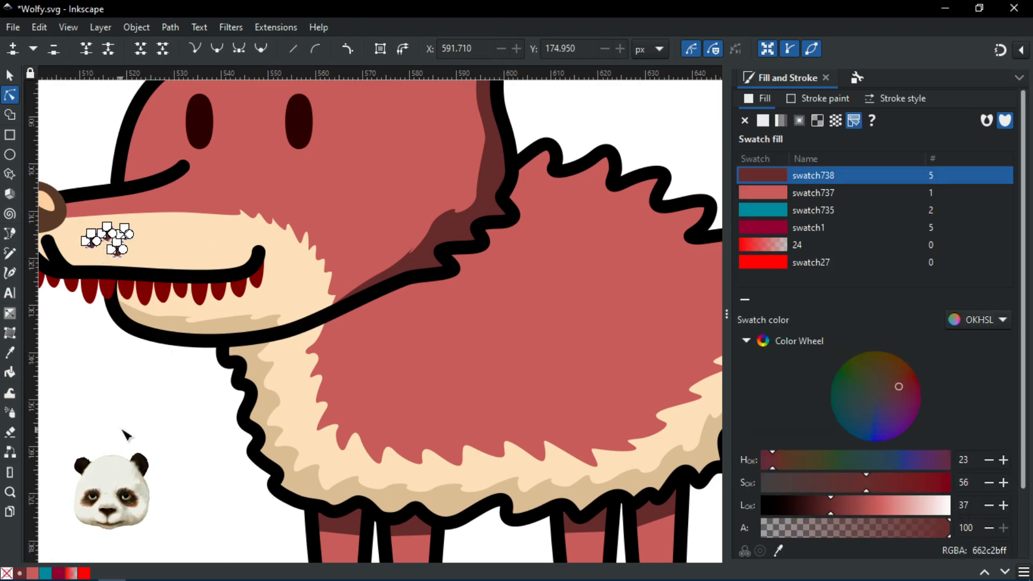
# Save the drawing and delete all the demonstration rectangles and the curved shape beside the wolf
pyautogui.click(120, 428)
pyautogui.scroll(-3, 124, 425)
pyautogui.hotkey('ctrl', 's')
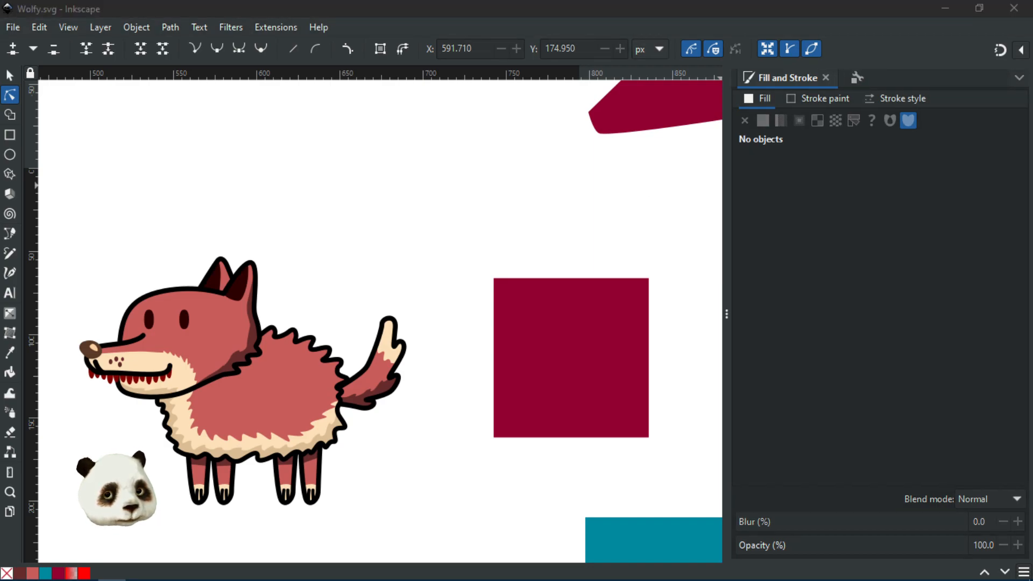
pyautogui.hotkey('ctrl', 'a')
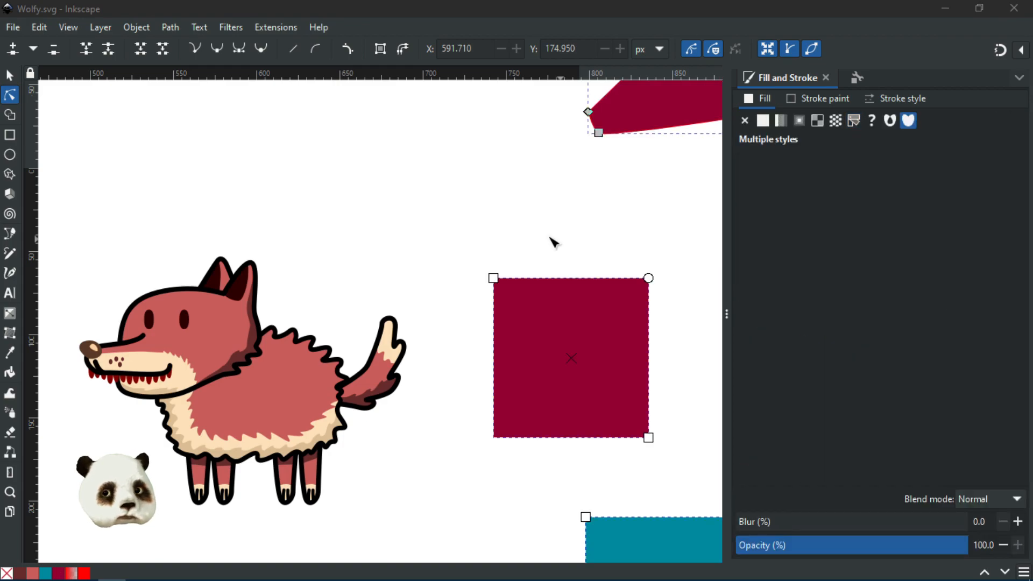
pyautogui.press('Delete')
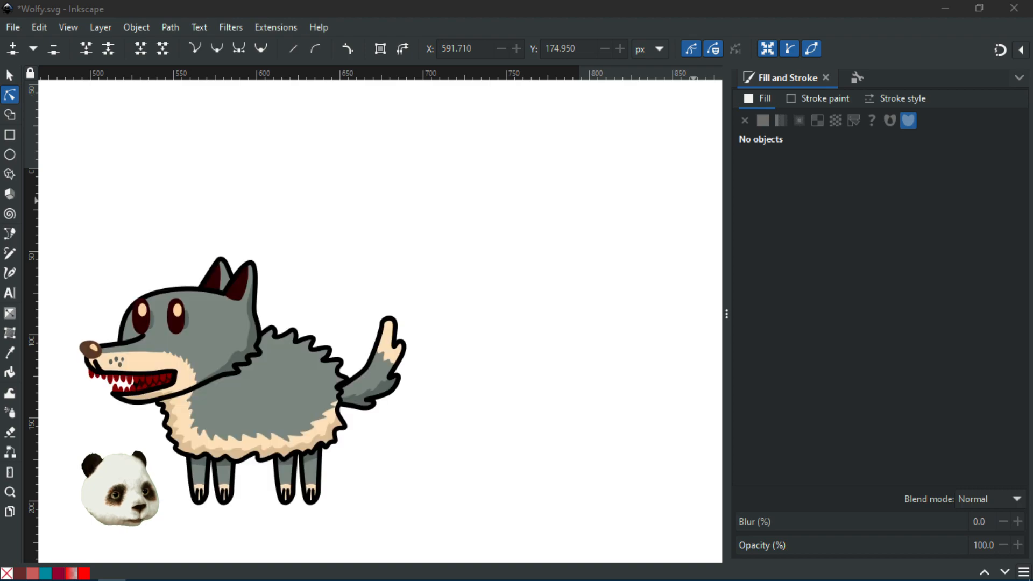
# Assign swatch737 to the grey wolf's body, tail, head and back ear
pyautogui.keyDown('ctrl'); pyautogui.scroll(2, 276, 403); pyautogui.keyUp('ctrl')
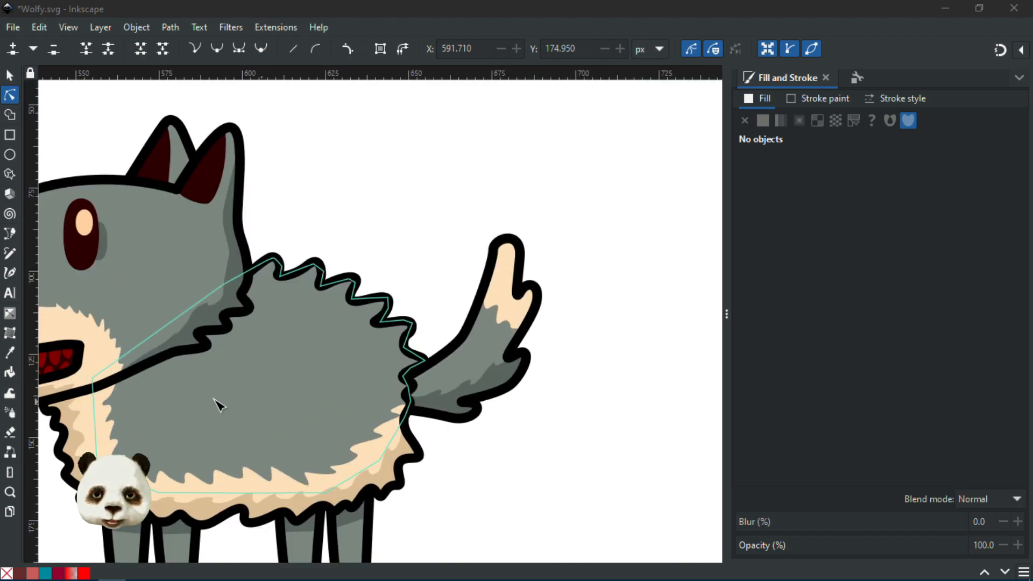
pyautogui.click(371, 373)
pyautogui.keyDown('shift'); pyautogui.click(478, 354); pyautogui.keyUp('shift')
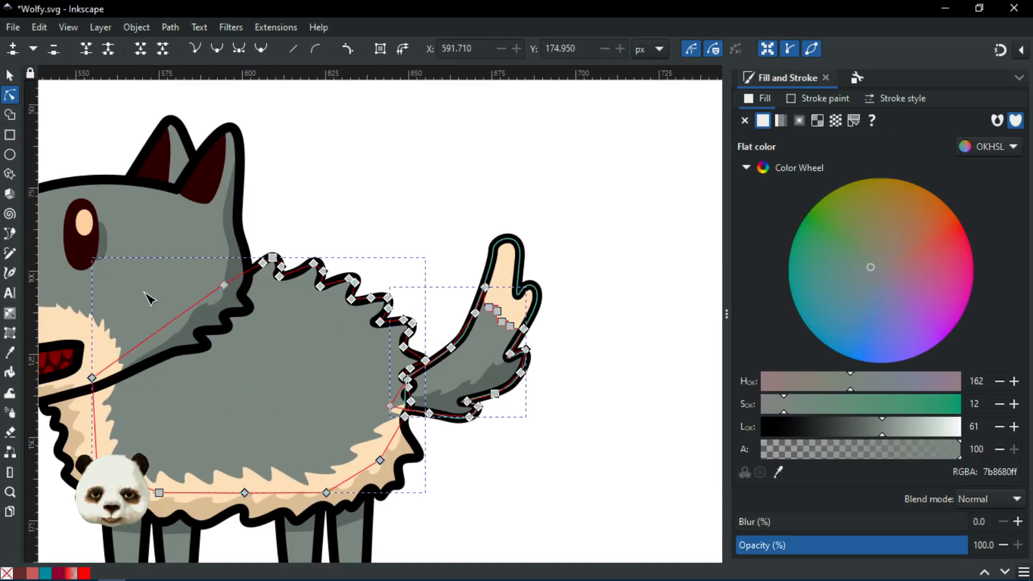
pyautogui.scroll(-5, 178, 344)
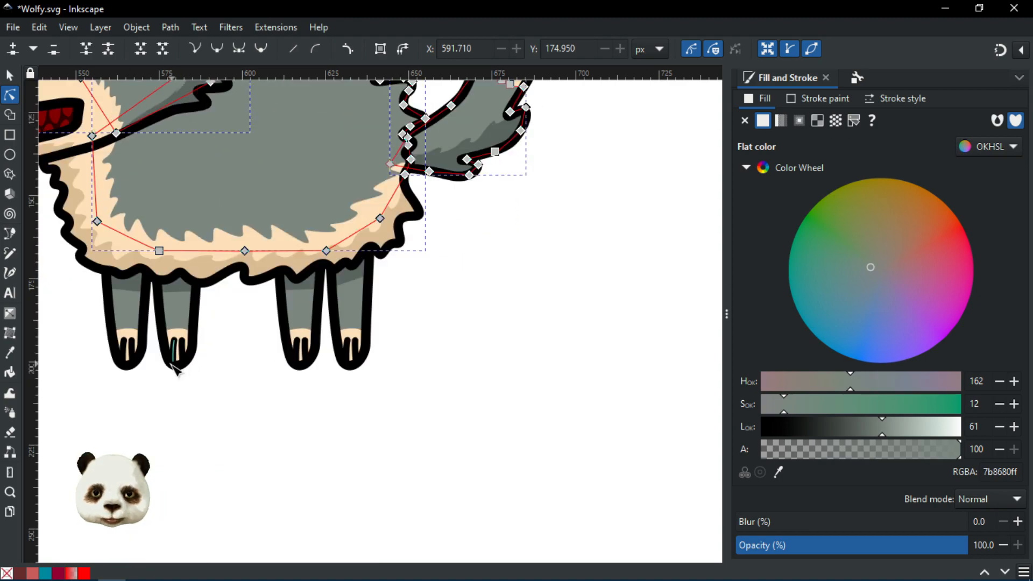
pyautogui.scroll(-2, 176, 359)
pyautogui.scroll(4, 135, 170)
pyautogui.moveTo(245, 155); pyautogui.dragTo(260, 355)
pyautogui.keyDown('shift'); pyautogui.click(313, 241); pyautogui.keyUp('shift')
pyautogui.scroll(-6, 308, 331)
pyautogui.scroll(-2, 311, 343)
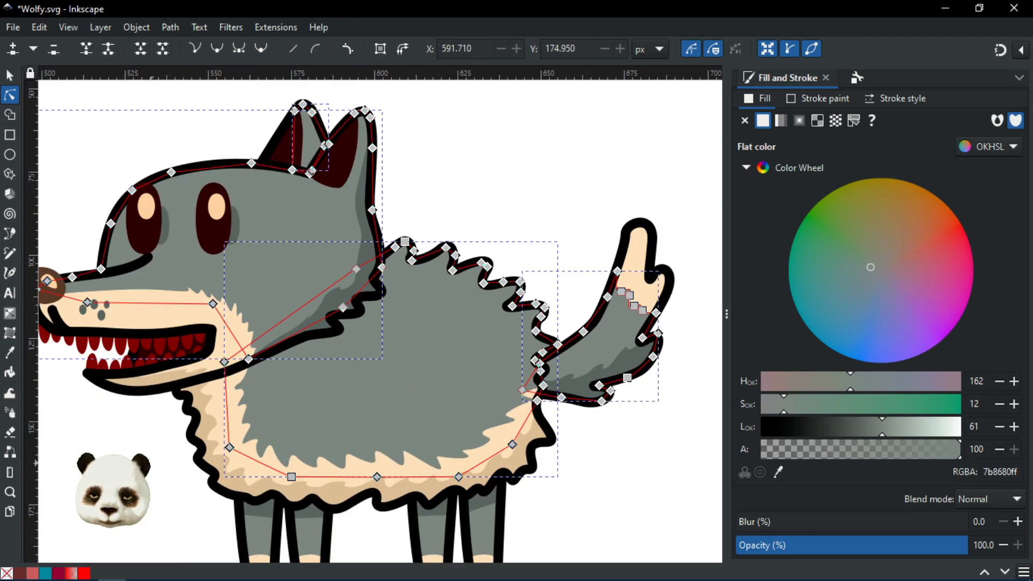
pyautogui.click(34, 574)
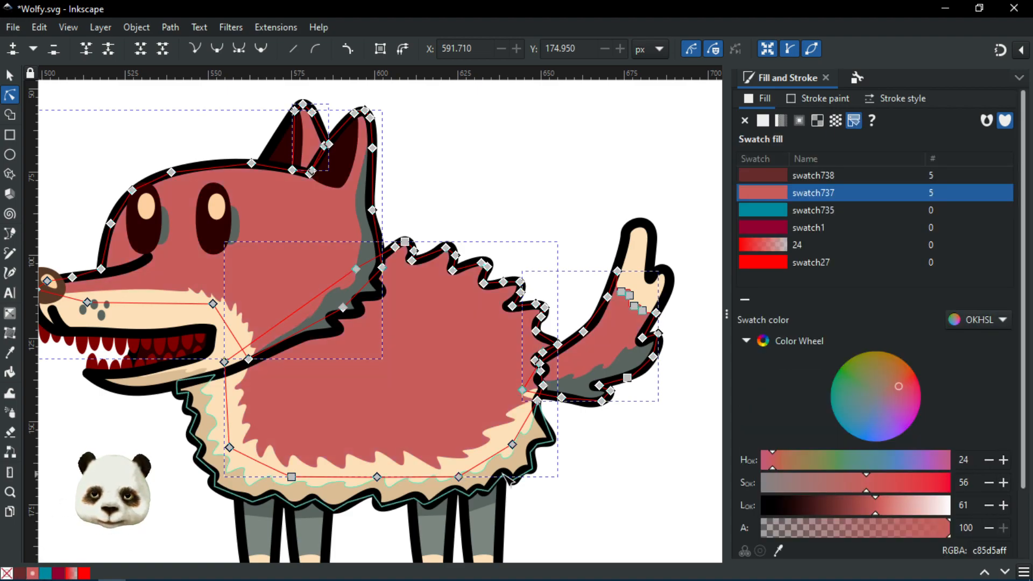
# Assign swatch738 to the grey shading beside the eyes, on the head and tail, and at the tops of the four legs
pyautogui.scroll(2, 191, 268)
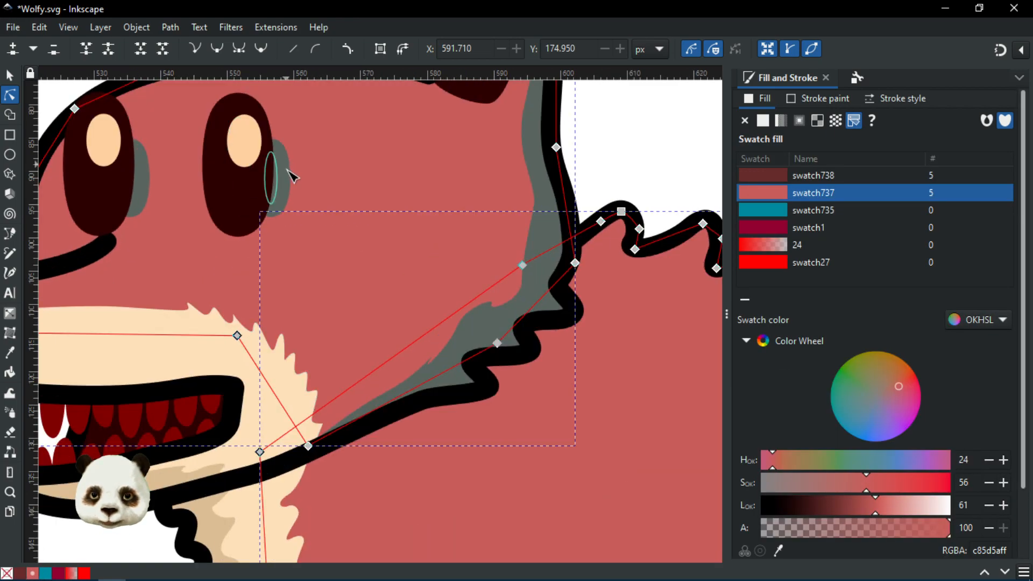
pyautogui.click(291, 173)
pyautogui.keyDown('shift'); pyautogui.click(144, 192); pyautogui.keyUp('shift')
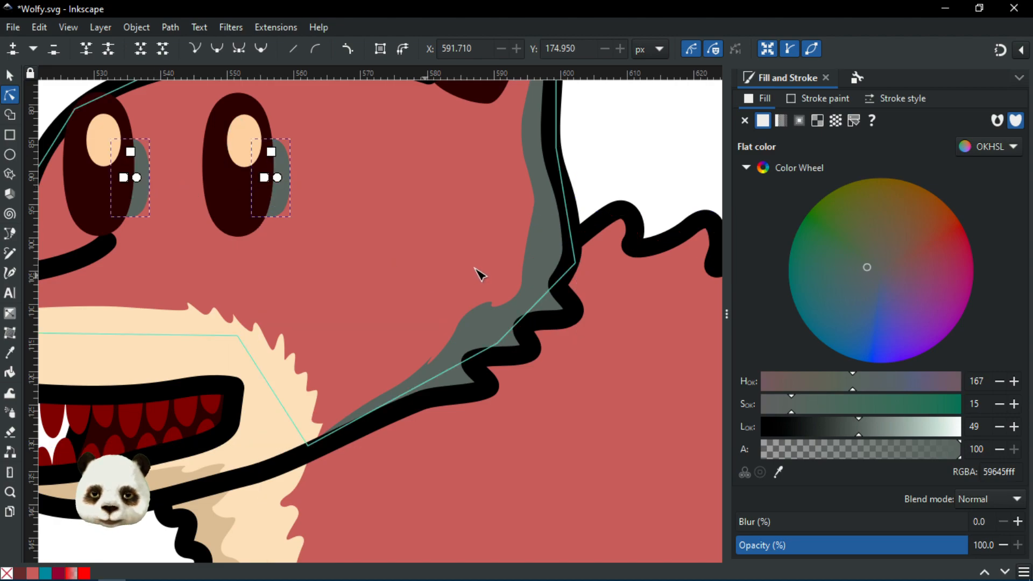
pyautogui.keyDown('shift'); pyautogui.click(478, 335); pyautogui.keyUp('shift')
pyautogui.scroll(-4, 524, 382)
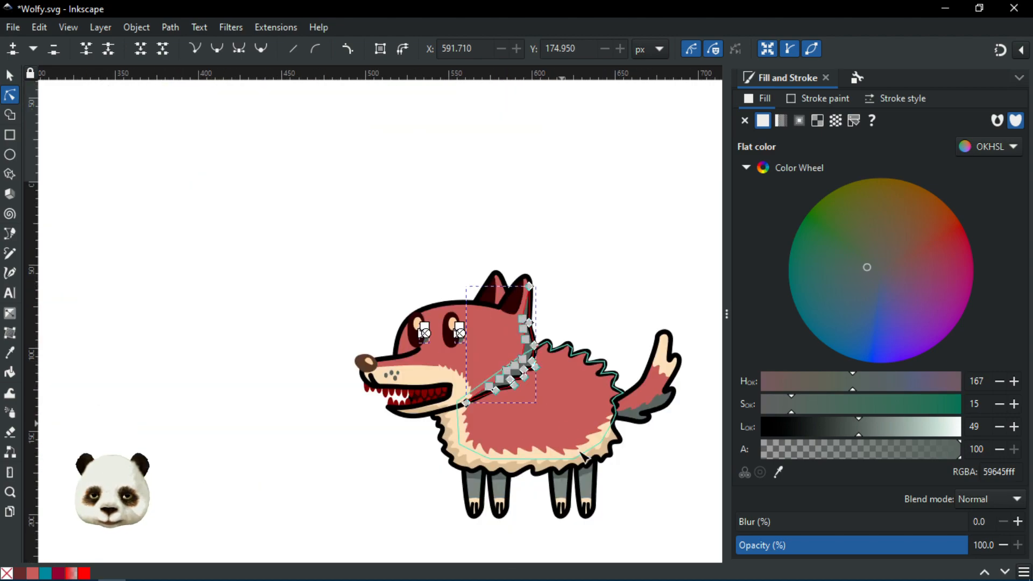
pyautogui.scroll(4, 601, 460)
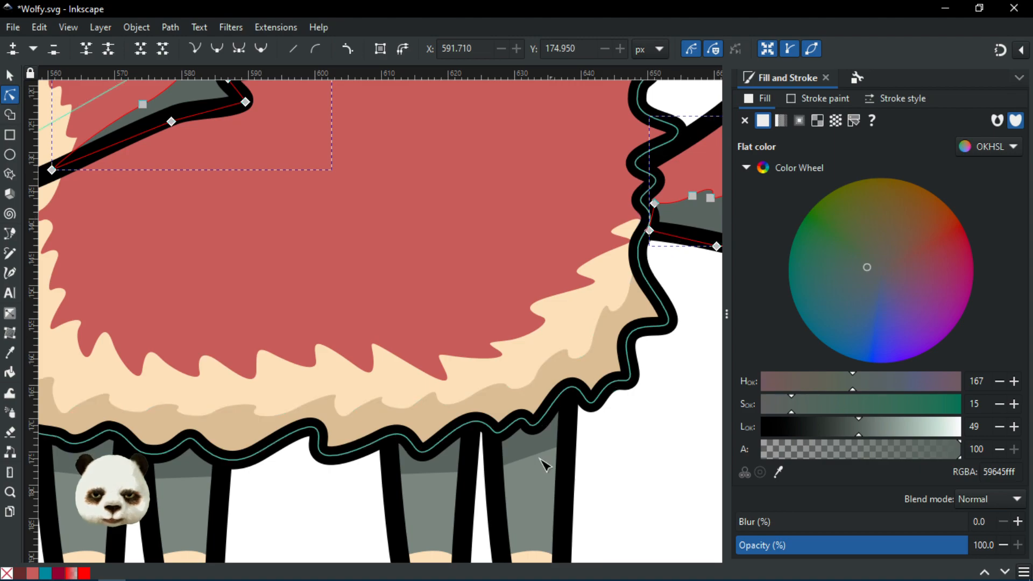
pyautogui.scroll(-3, 498, 364)
pyautogui.scroll(2, 547, 281)
pyautogui.keyDown('shift'); pyautogui.click(544, 306); pyautogui.keyUp('shift')
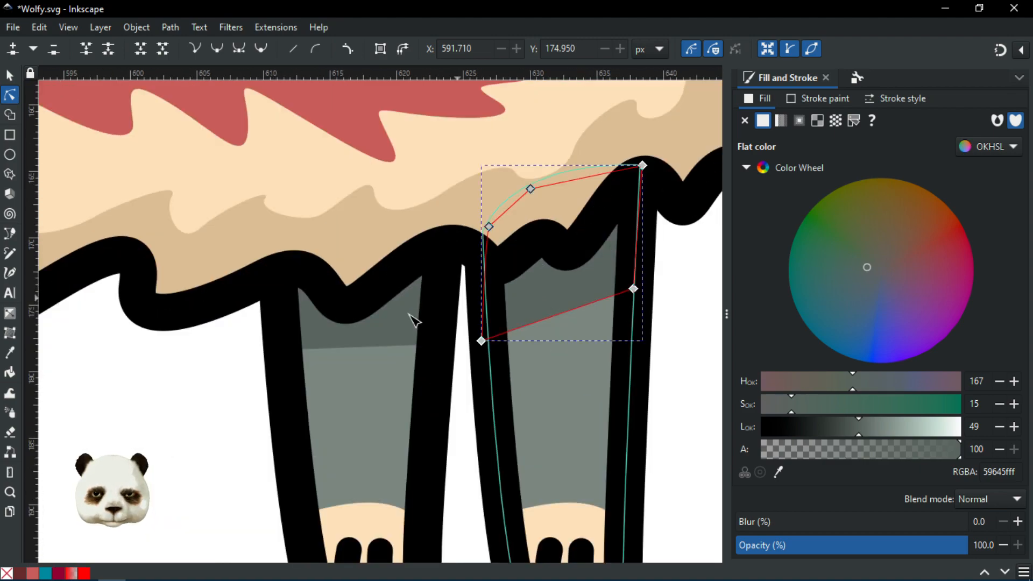
pyautogui.keyDown('shift'); pyautogui.click(385, 332); pyautogui.keyUp('shift')
pyautogui.press('-')
pyautogui.press('-')
pyautogui.scroll(2, 117, 368)
pyautogui.keyDown('shift'); pyautogui.click(71, 349); pyautogui.keyUp('shift')
pyautogui.moveTo(250, 431); pyautogui.dragTo(662, 476)
pyautogui.keyDown('shift'); pyautogui.click(322, 400); pyautogui.keyUp('shift')
pyautogui.press('5')
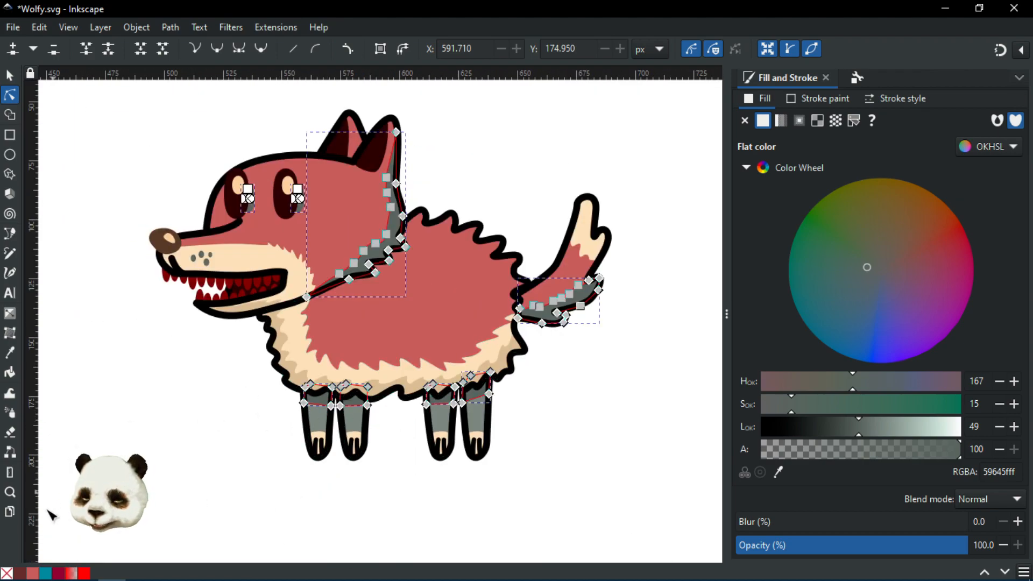
pyautogui.click(24, 574)
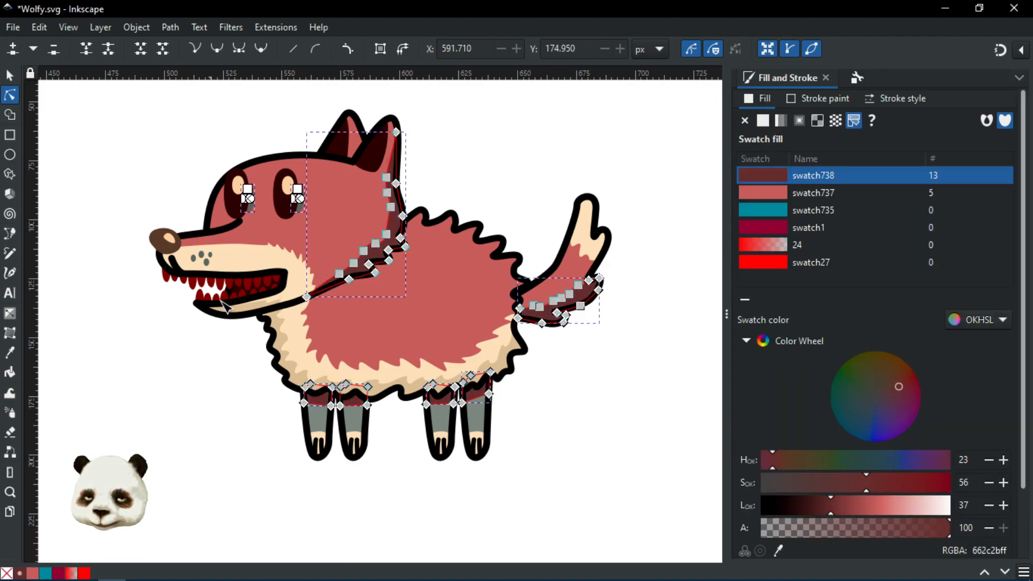
# Reapply swatch738 to just the two shadows beside the wolf's eyes
pyautogui.keyDown('ctrl'); pyautogui.scroll(4, 268, 219); pyautogui.keyUp('ctrl')
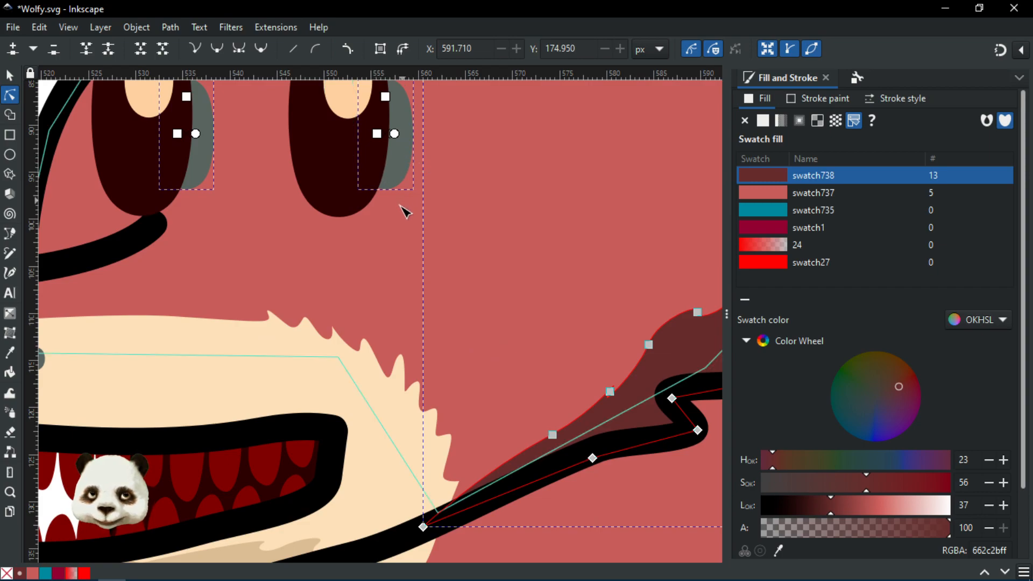
pyautogui.click(392, 246)
pyautogui.click(396, 167)
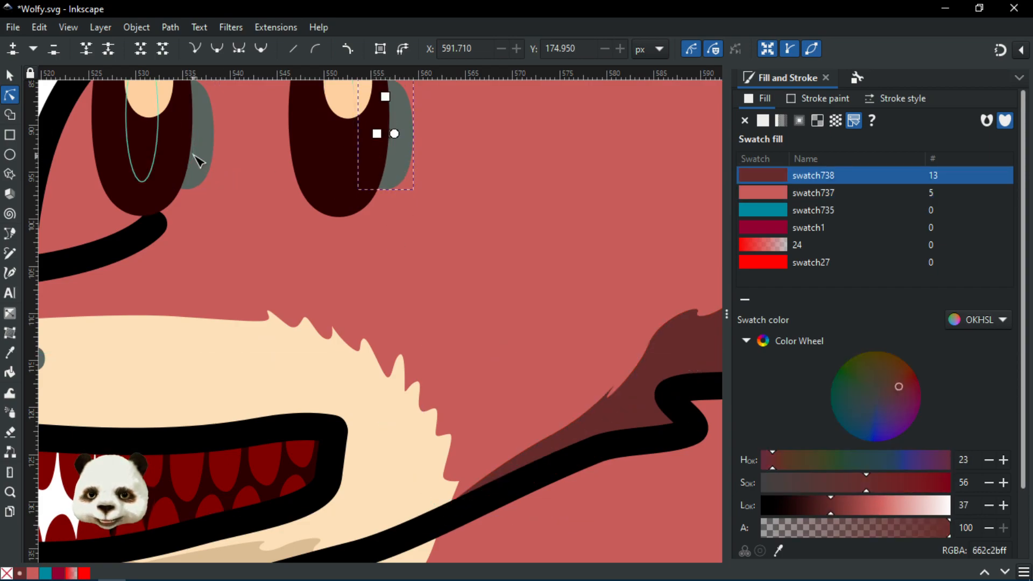
pyautogui.keyDown('shift'); pyautogui.click(203, 154); pyautogui.keyUp('shift')
pyautogui.click(20, 573)
# Assign swatch737 to the grey middle sections of the wolf's four legs
pyautogui.press('5')
pyautogui.scroll(5, 338, 410)
pyautogui.click(311, 350)
pyautogui.keyDown('shift'); pyautogui.click(395, 347); pyautogui.keyUp('shift')
pyautogui.keyDown('shift'); pyautogui.click(564, 351); pyautogui.keyUp('shift')
pyautogui.keyDown('shift'); pyautogui.click(639, 349); pyautogui.keyUp('shift')
pyautogui.moveTo(568, 368); pyautogui.dragTo(409, 479)
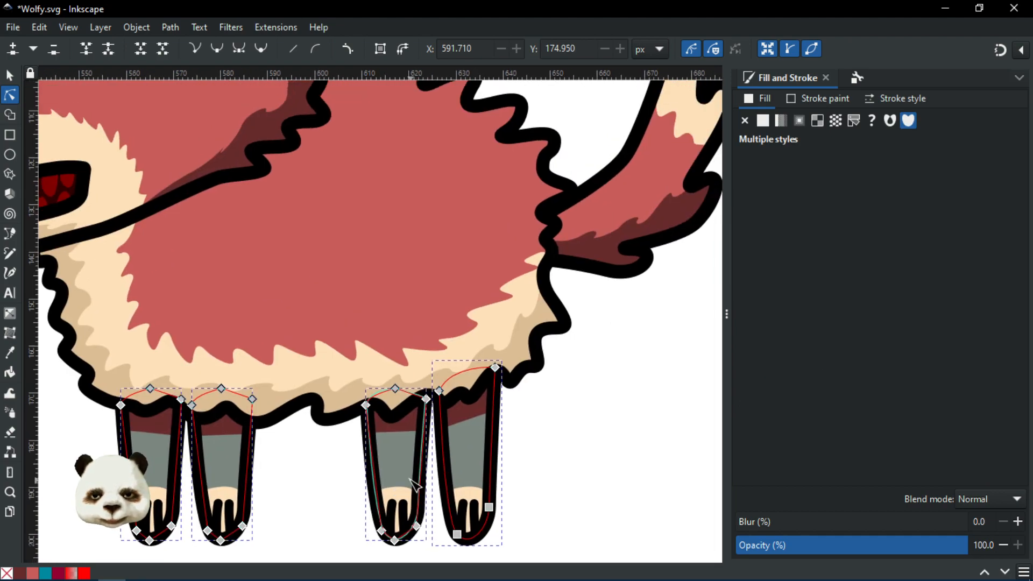
pyautogui.scroll(-2, 414, 482)
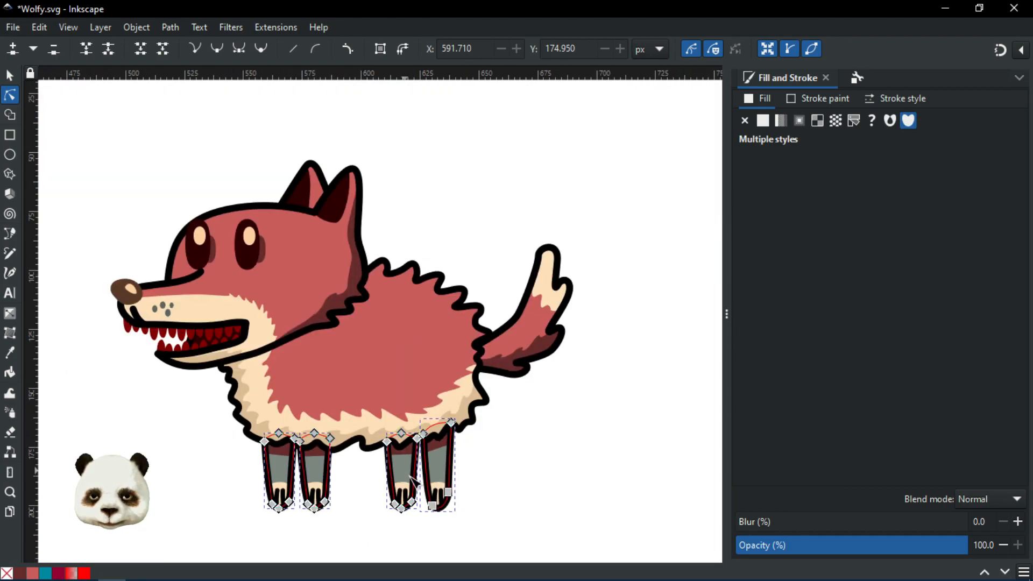
pyautogui.click(32, 574)
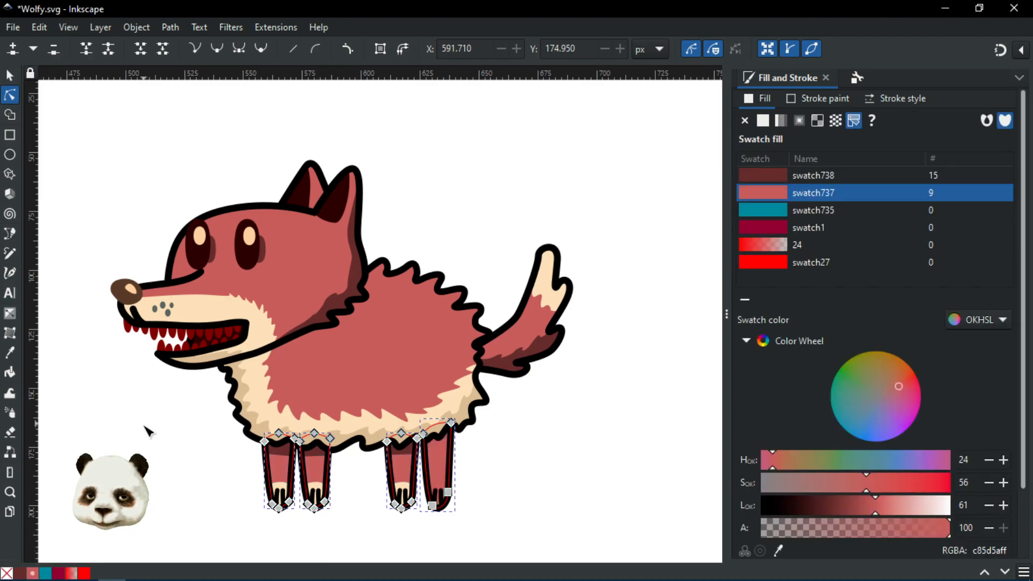
pyautogui.press('Escape')
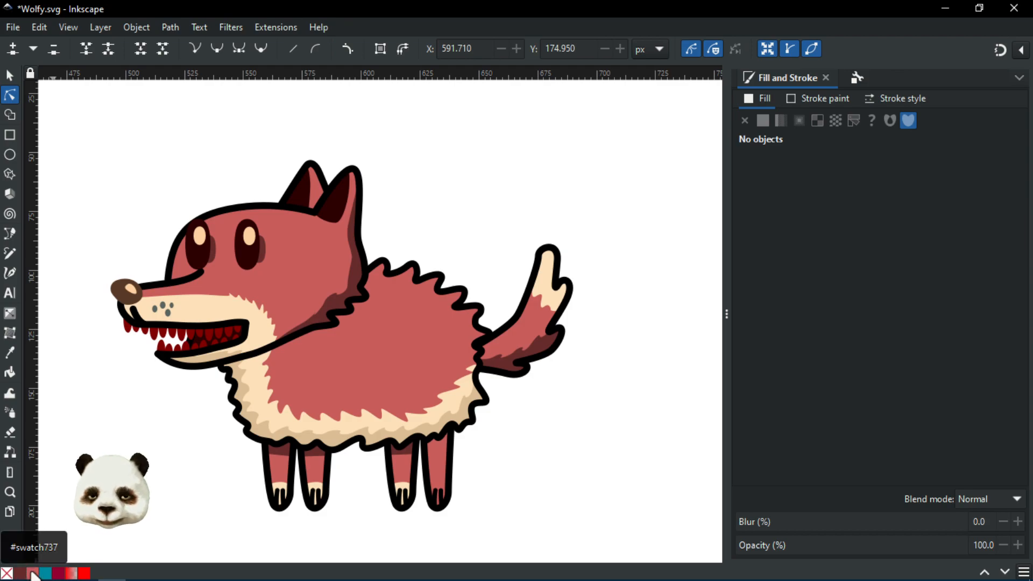
# Delete the unused teal swatch735 and set the hue of swatch737 to 42 for the wolf's fur
pyautogui.click(394, 341)
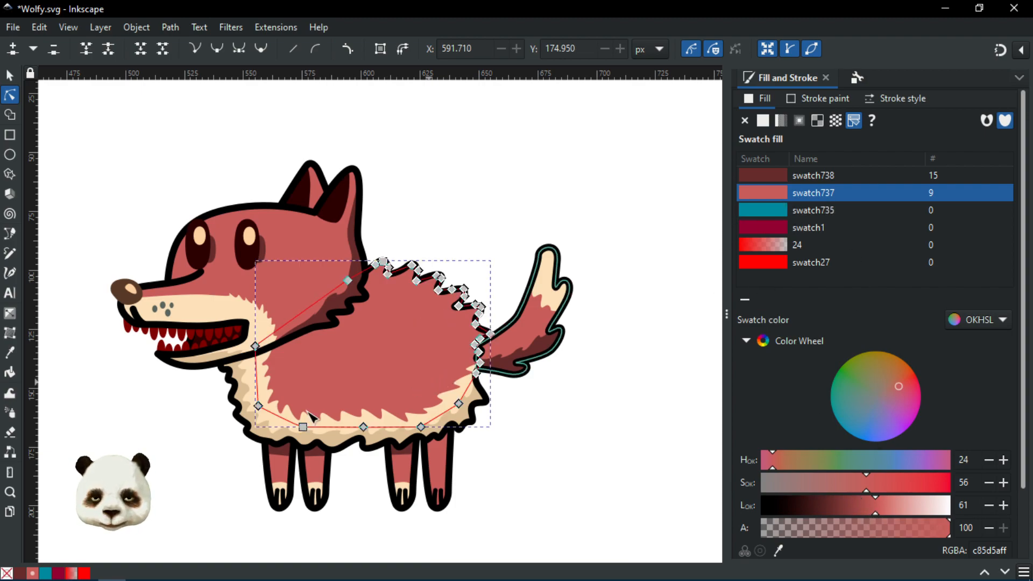
pyautogui.rightClick(47, 572)
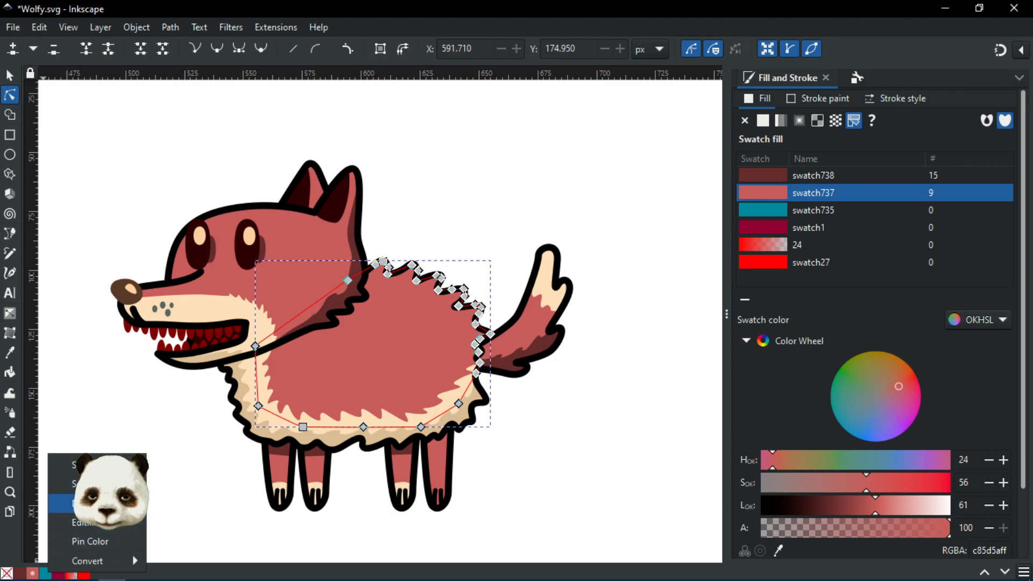
pyautogui.click(60, 503)
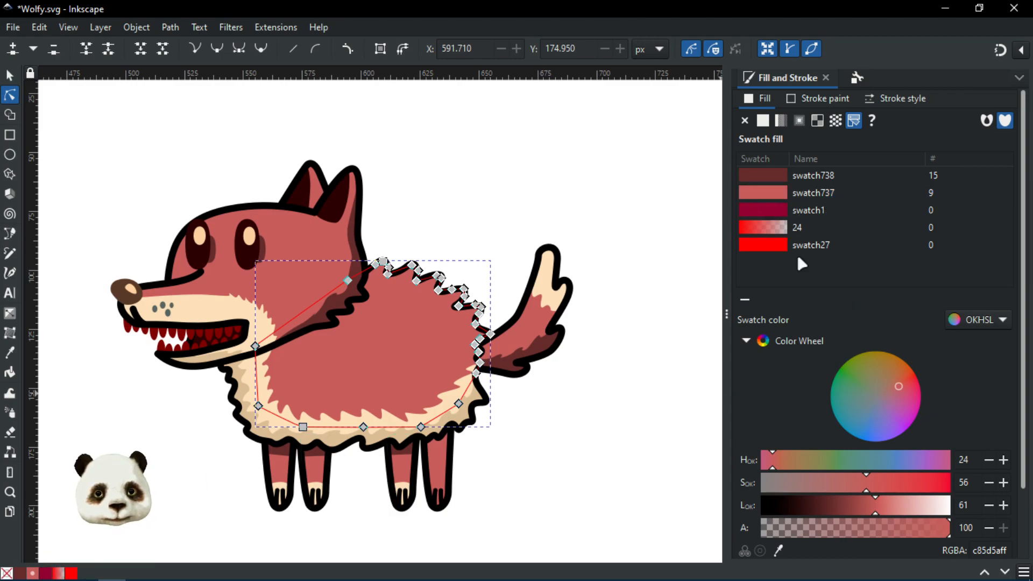
pyautogui.moveTo(767, 463); pyautogui.dragTo(782, 467)
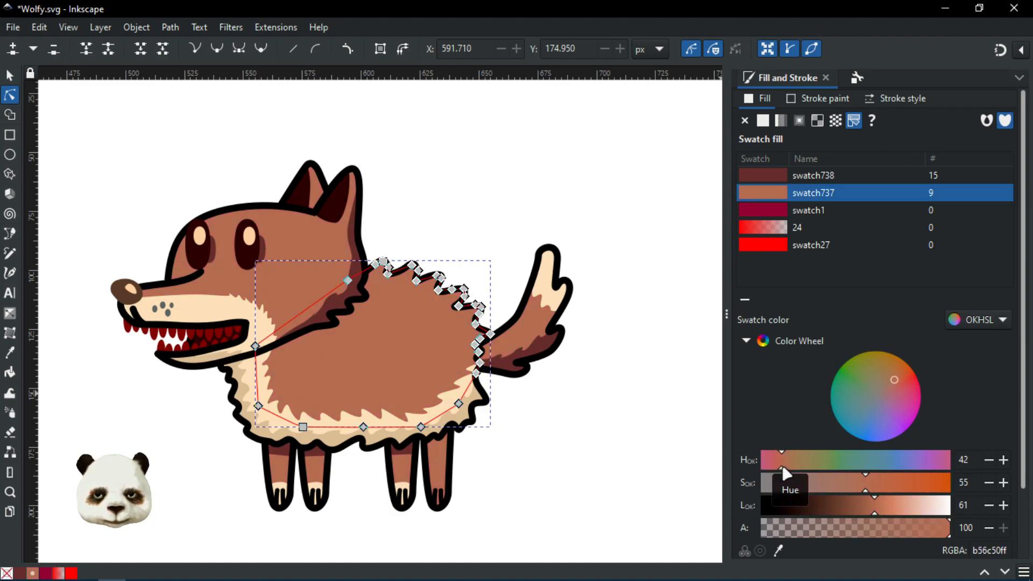
pyautogui.click(628, 381)
# Remove the fill from the shape covering the rearmost leg and assign swatch737 to the grey leg beneath it
pyautogui.scroll(3, 511, 489)
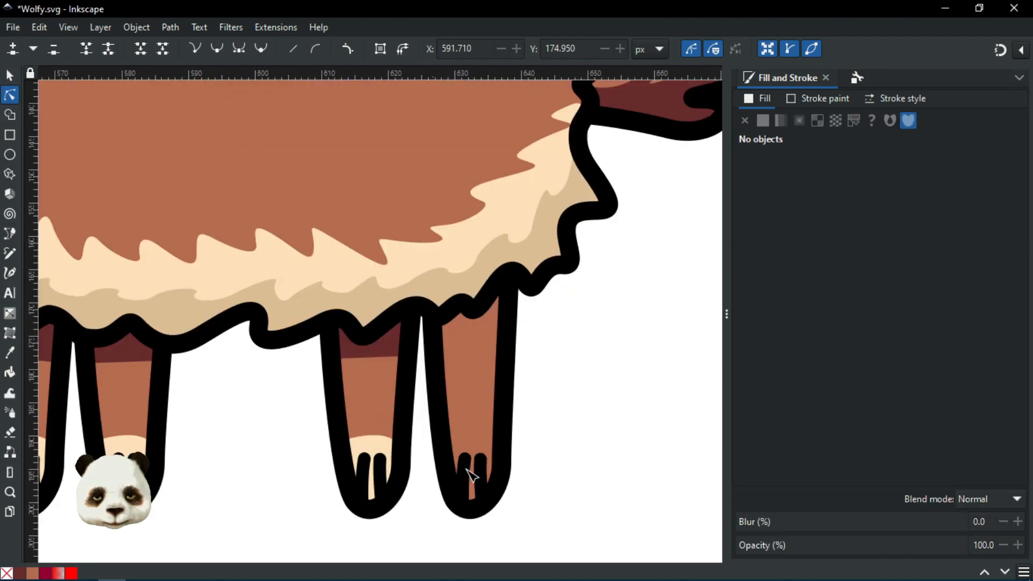
pyautogui.click(487, 414)
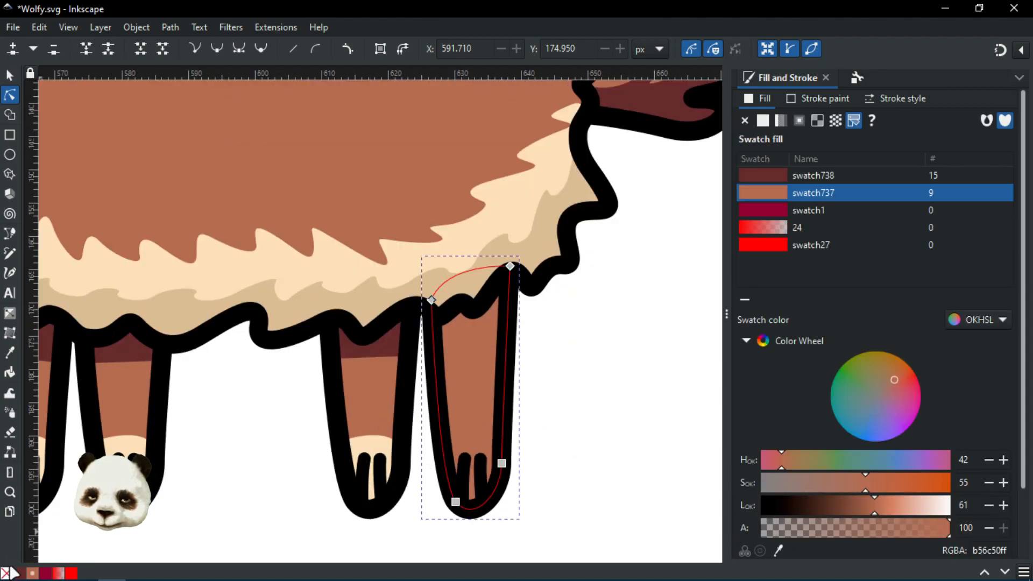
pyautogui.click(7, 573)
pyautogui.click(477, 394)
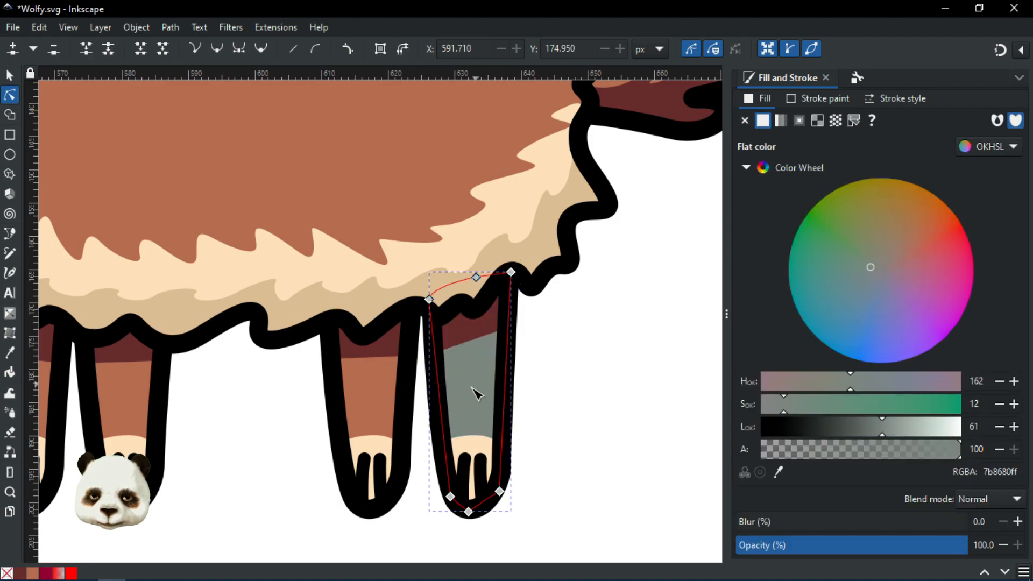
pyautogui.click(32, 573)
pyautogui.click(588, 334)
pyautogui.scroll(-5, 588, 334)
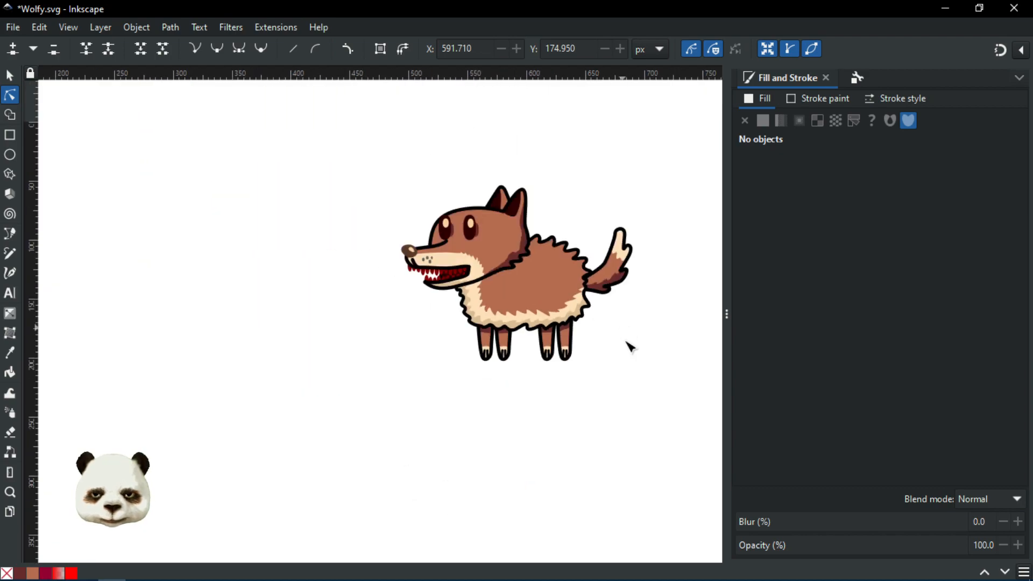
pyautogui.moveTo(627, 343); pyautogui.dragTo(496, 393)
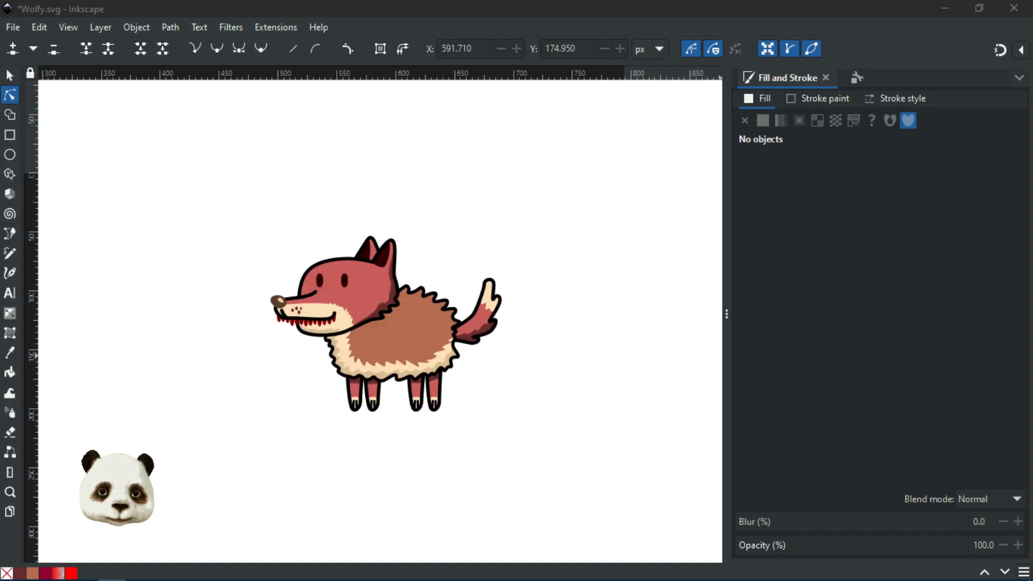
# Assign swatch737 to the closed-mouth wolf's head, tail and third leg from the front
pyautogui.scroll(2, 385, 287)
pyautogui.click(350, 291)
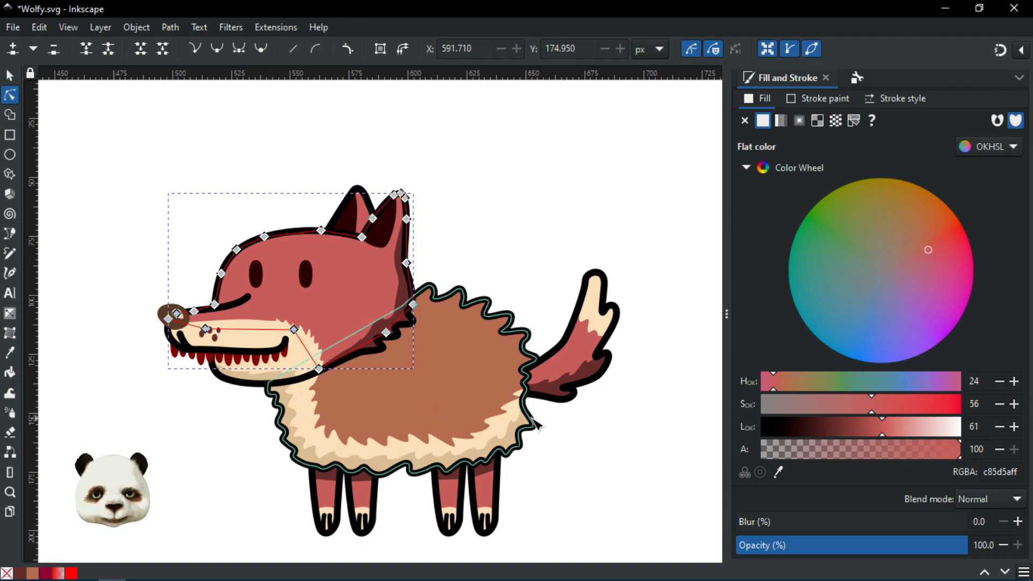
pyautogui.scroll(-5, 526, 376)
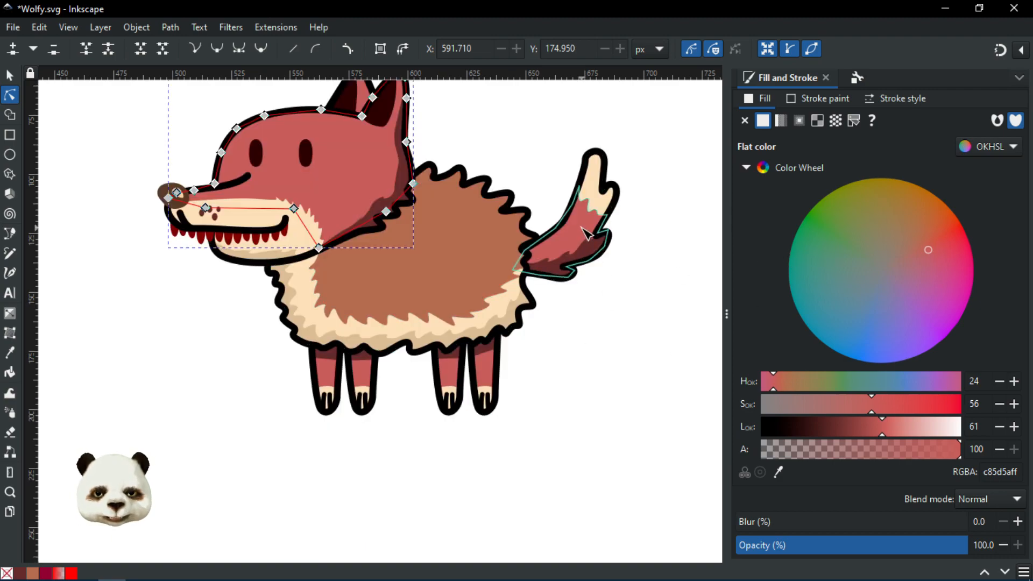
pyautogui.click(591, 242)
pyautogui.scroll(1, 521, 331)
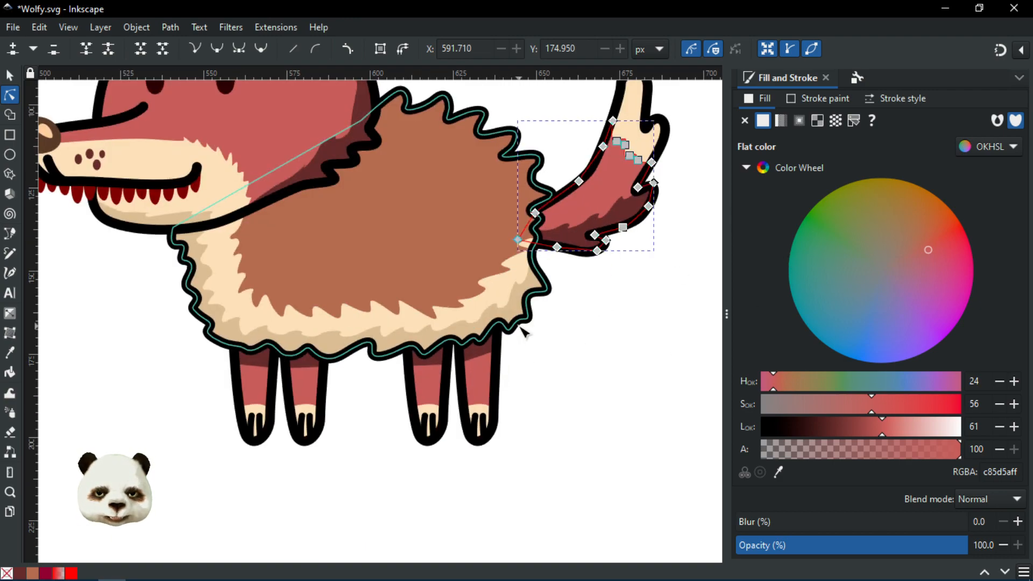
pyautogui.click(484, 391)
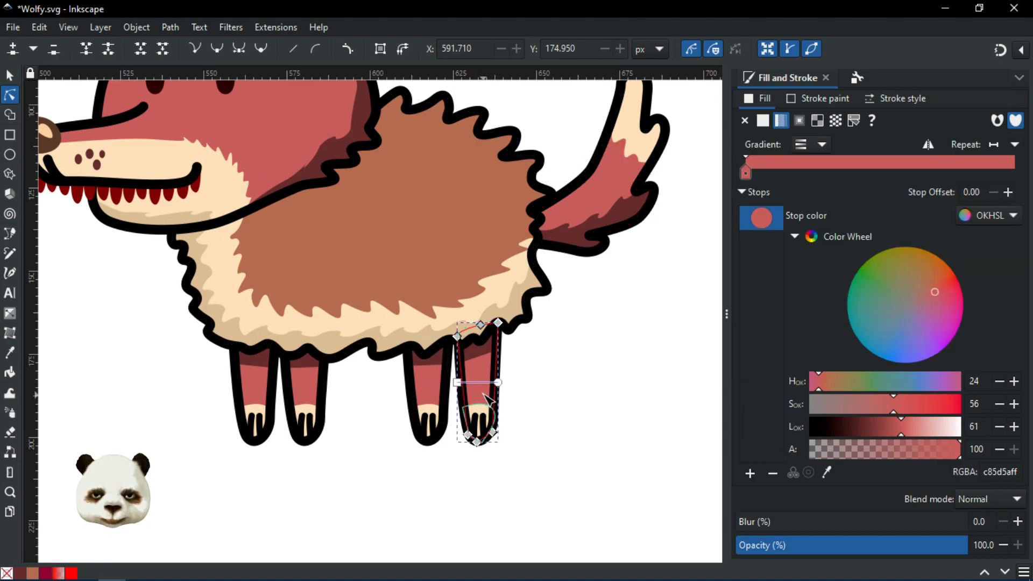
pyautogui.scroll(3, 488, 395)
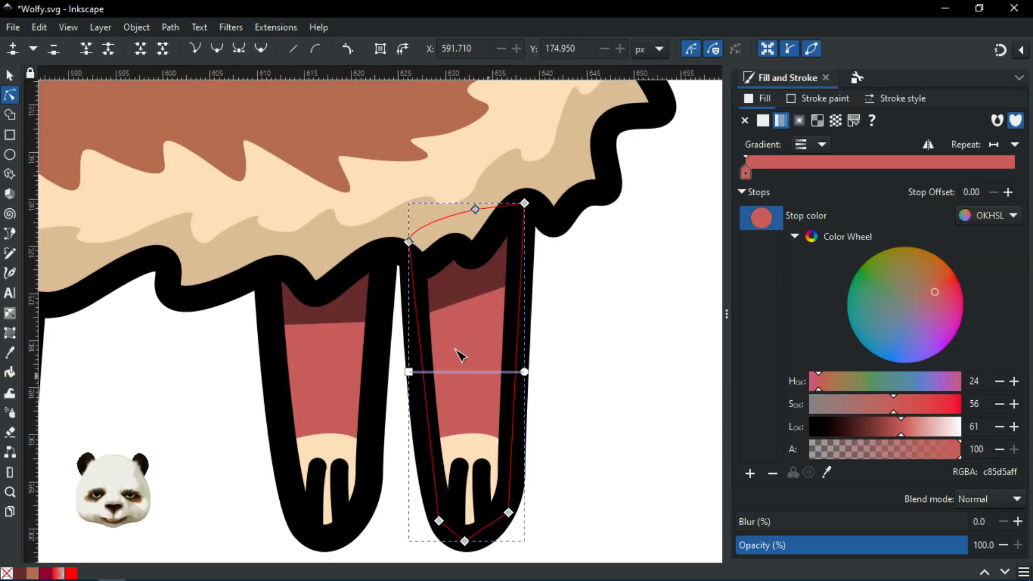
pyautogui.click(339, 374)
pyautogui.scroll(-3, 382, 374)
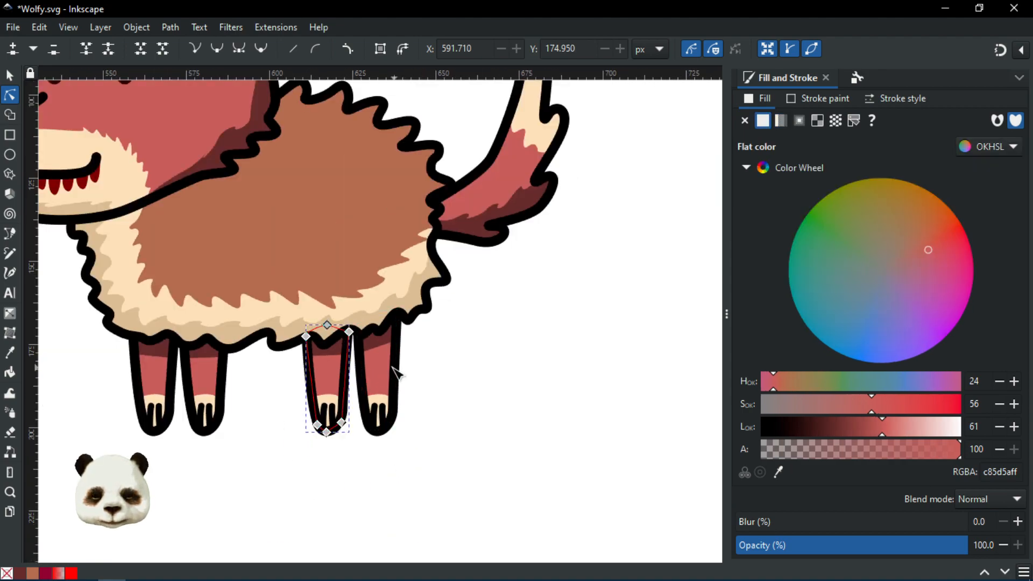
pyautogui.keyDown('shift'); pyautogui.click(164, 110); pyautogui.keyUp('shift')
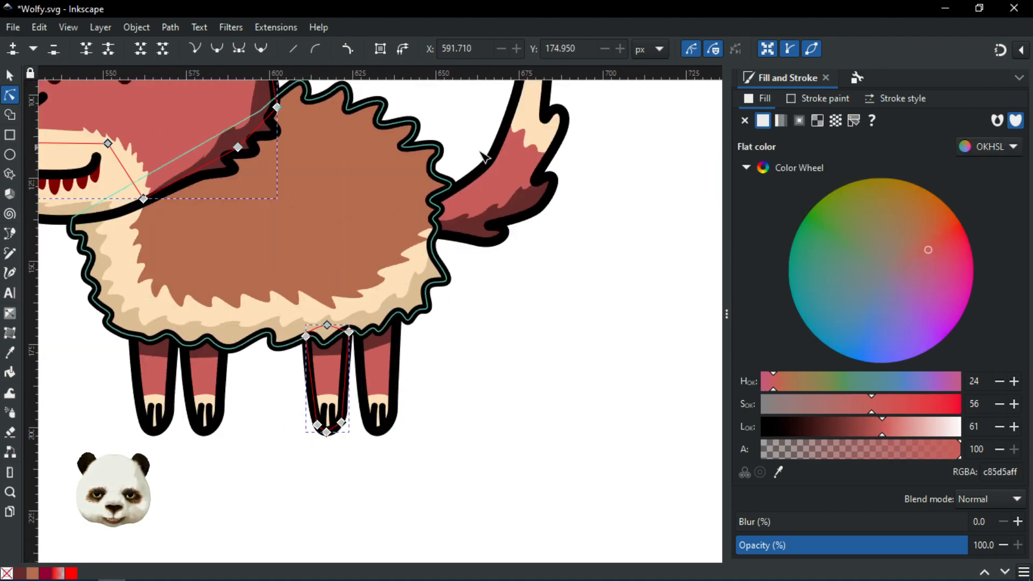
pyautogui.keyDown('shift'); pyautogui.click(511, 173); pyautogui.keyUp('shift')
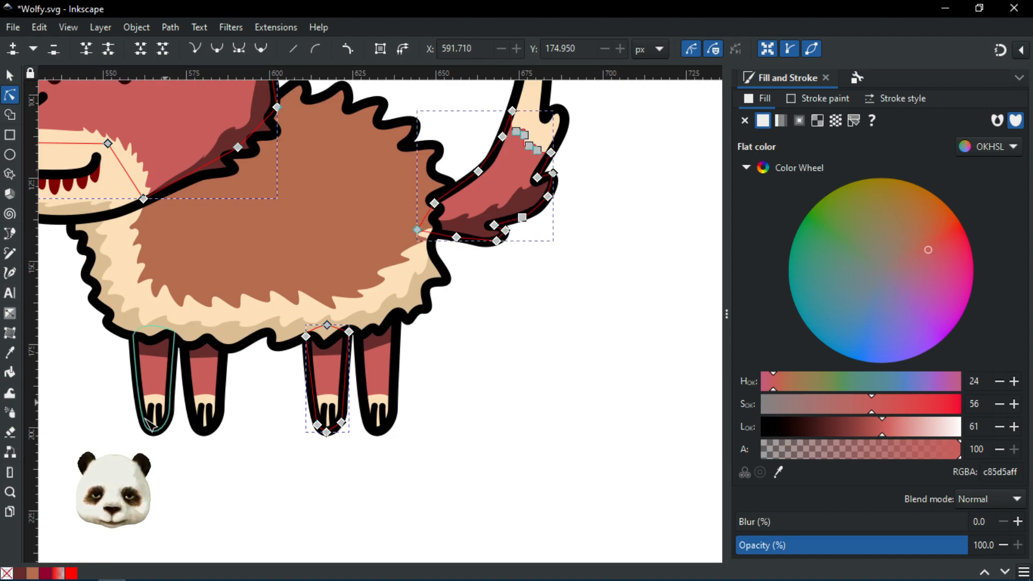
pyautogui.click(36, 573)
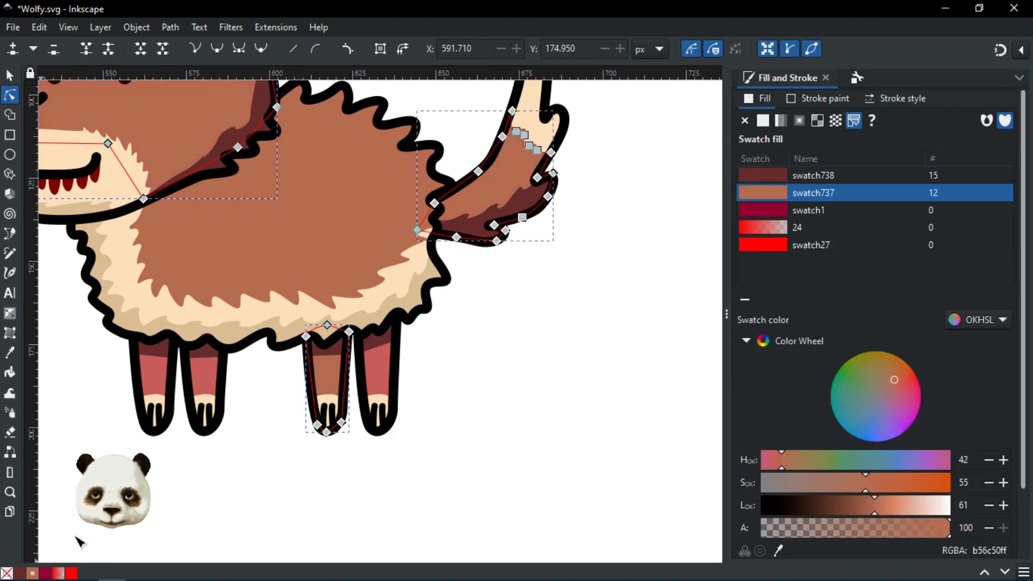
# Assign swatch737 to the two front legs and the rearmost leg of the closed-mouth wolf
pyautogui.scroll(3, 208, 406)
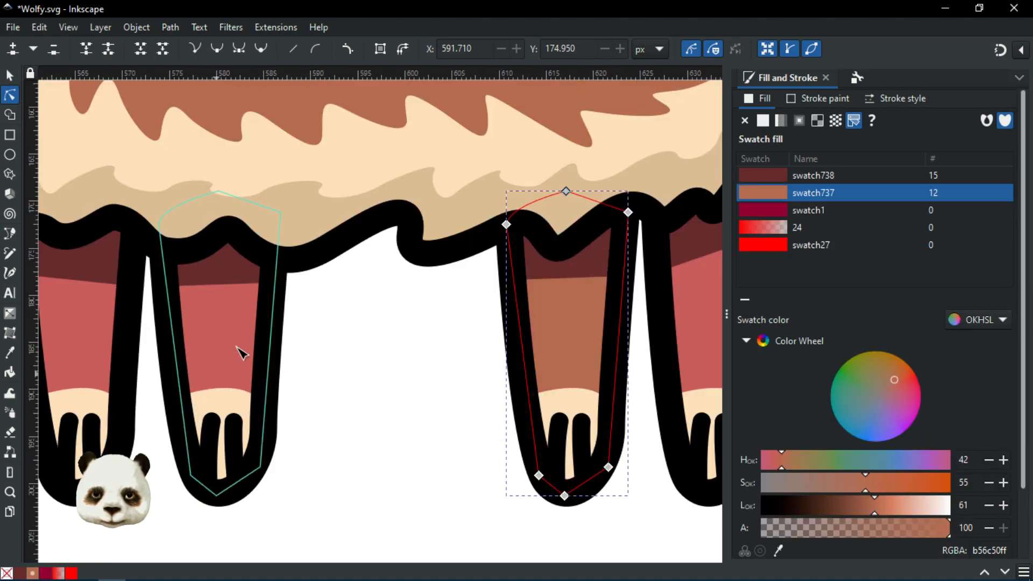
pyautogui.click(707, 315)
pyautogui.keyDown('shift'); pyautogui.click(235, 341); pyautogui.keyUp('shift')
pyautogui.keyDown('shift'); pyautogui.click(71, 325); pyautogui.keyUp('shift')
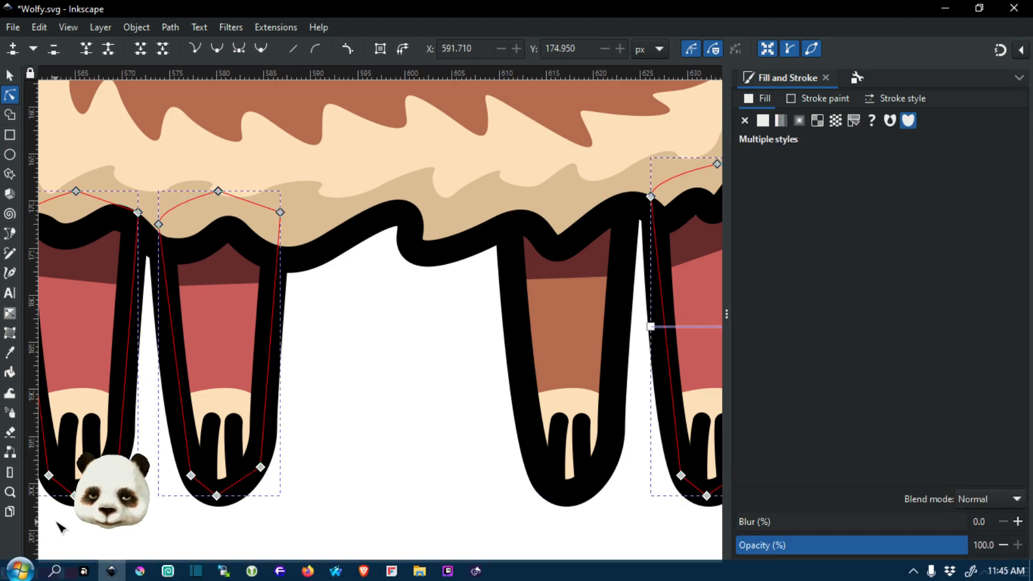
pyautogui.click(33, 573)
pyautogui.scroll(-4, 259, 452)
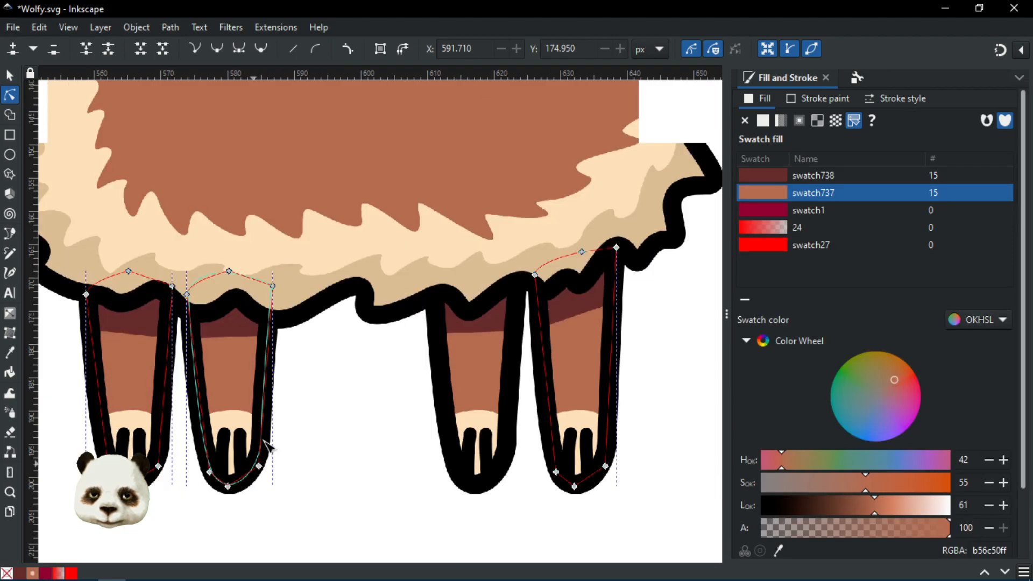
pyautogui.click(550, 351)
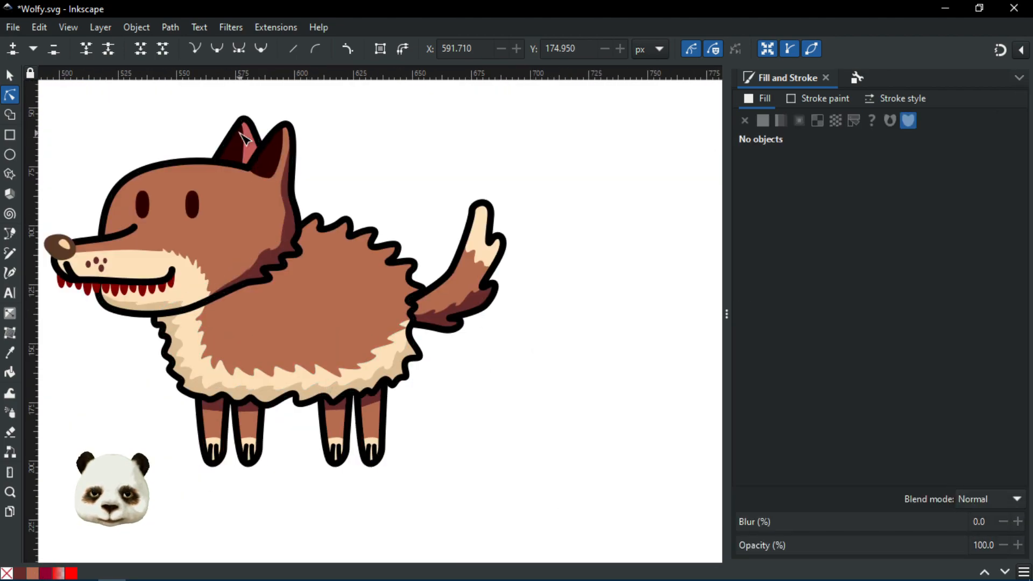
# Assign swatch737 to the red part of the closed-mouth wolf's back ear
pyautogui.scroll(4, 256, 151)
pyautogui.click(282, 161)
pyautogui.scroll(-2, 279, 177)
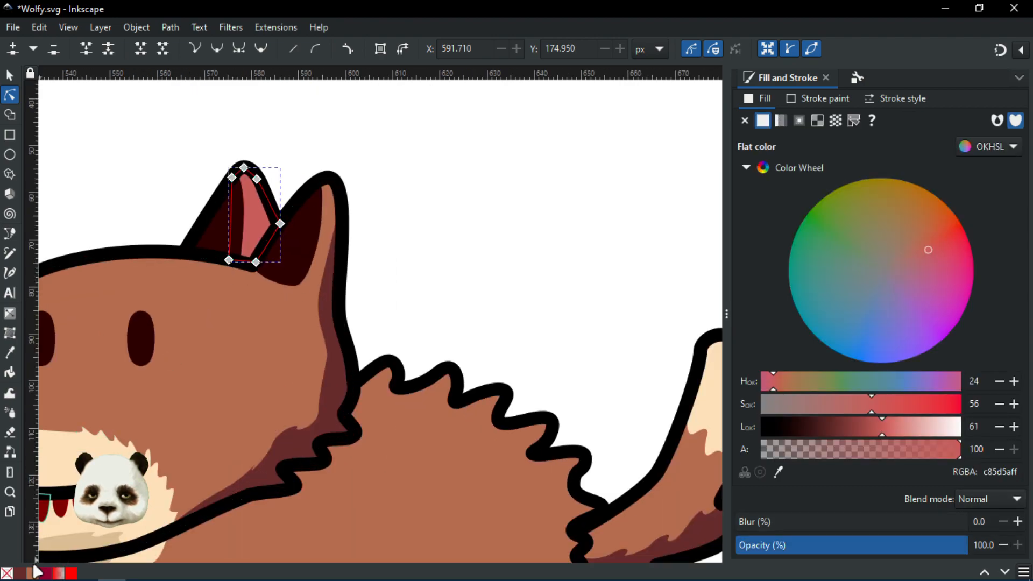
pyautogui.click(34, 574)
pyautogui.scroll(-3, 491, 295)
pyautogui.click(495, 300)
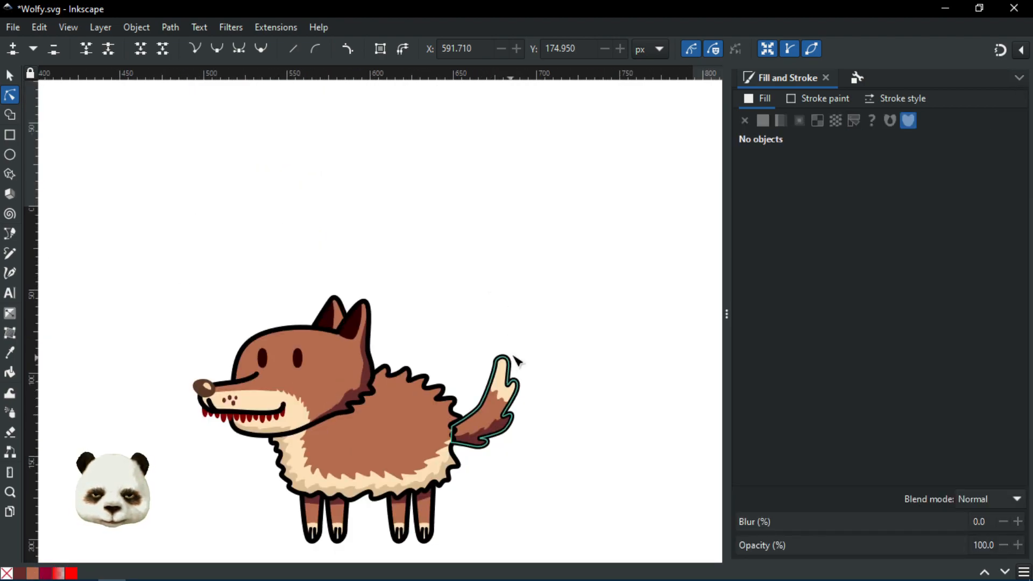
pyautogui.moveTo(545, 291); pyautogui.dragTo(538, 274)
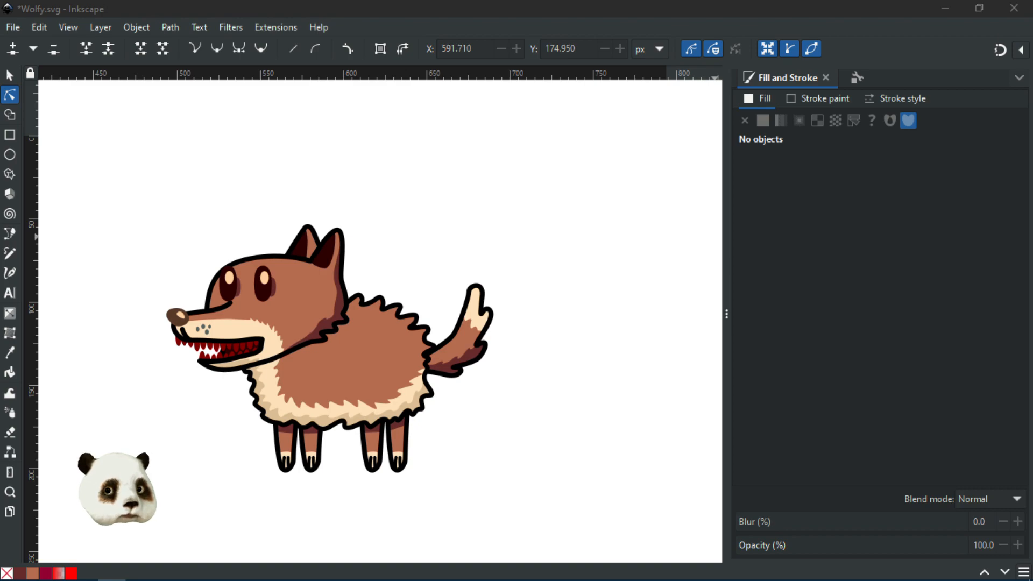
# Recolour the linked fur blue by setting the hue of swatch737 to 264
pyautogui.click(359, 336)
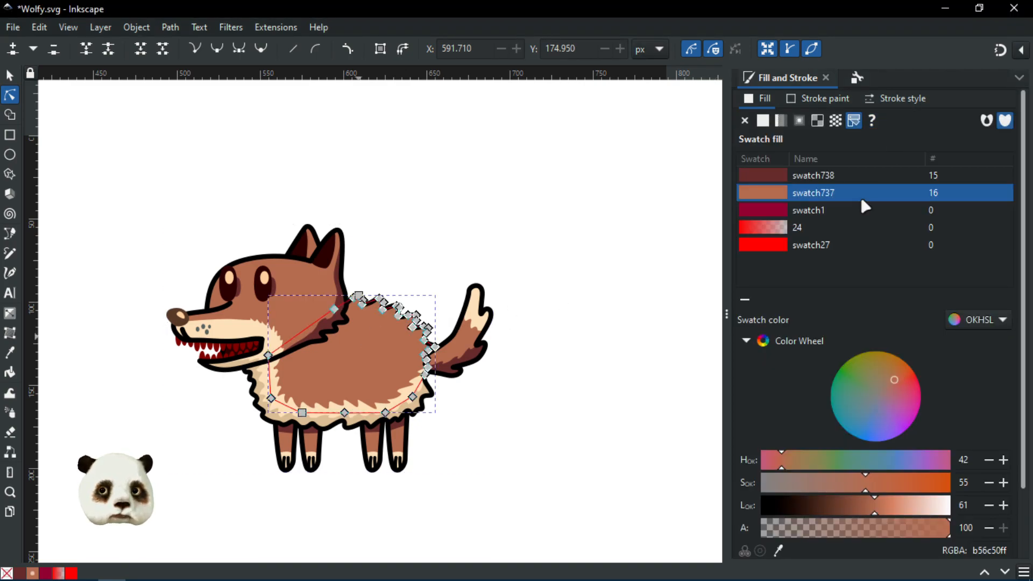
pyautogui.moveTo(802, 466); pyautogui.dragTo(900, 461)
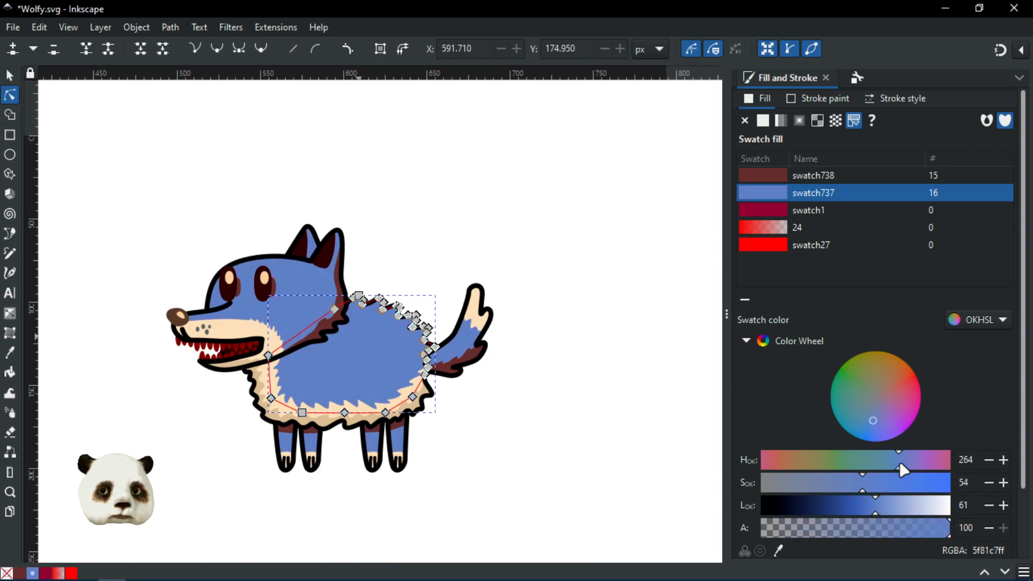
pyautogui.click(621, 321)
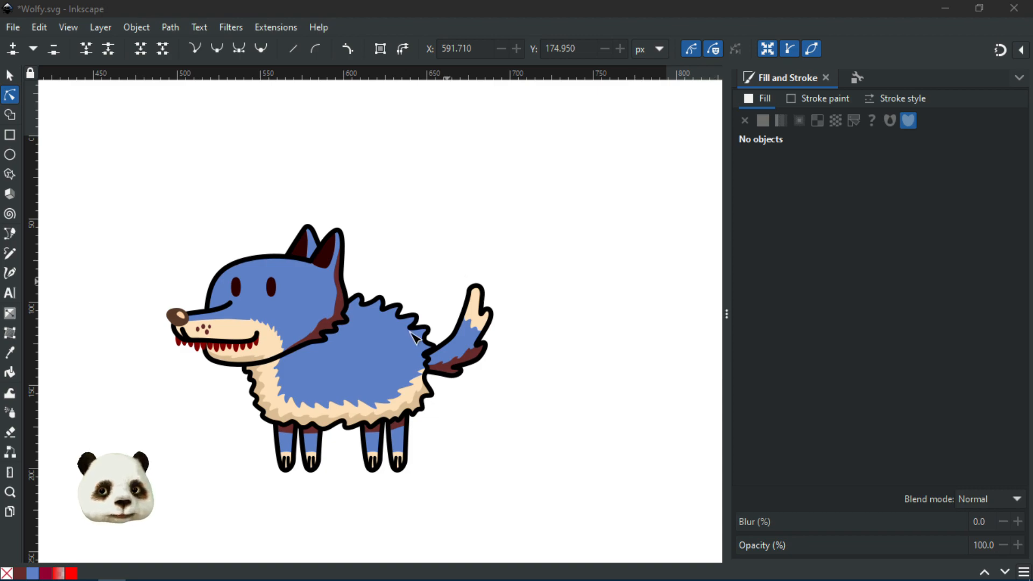
# Shift the hue of swatch737 on the wolf's body to a pinkish red
pyautogui.click(346, 362)
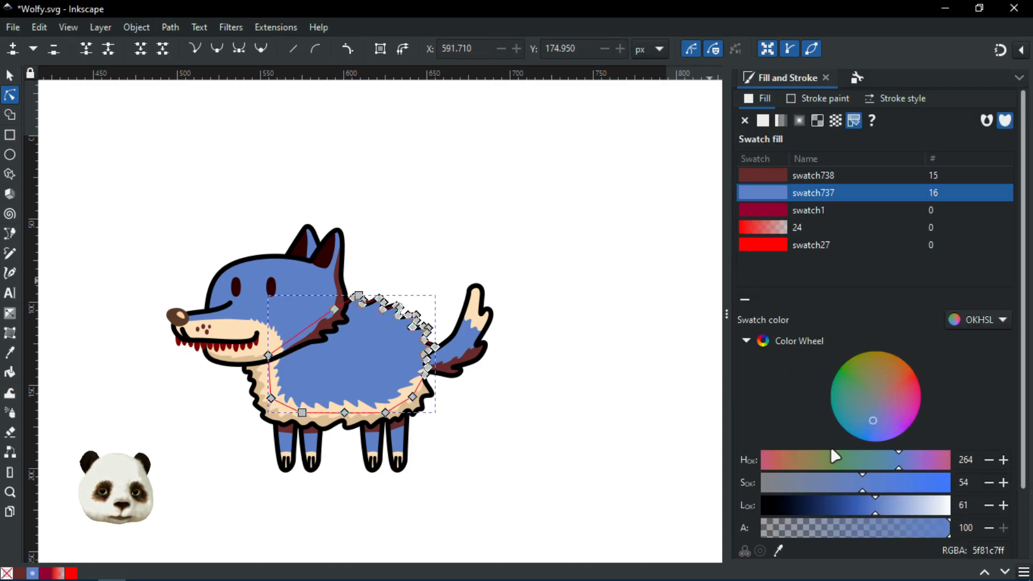
pyautogui.click(769, 459)
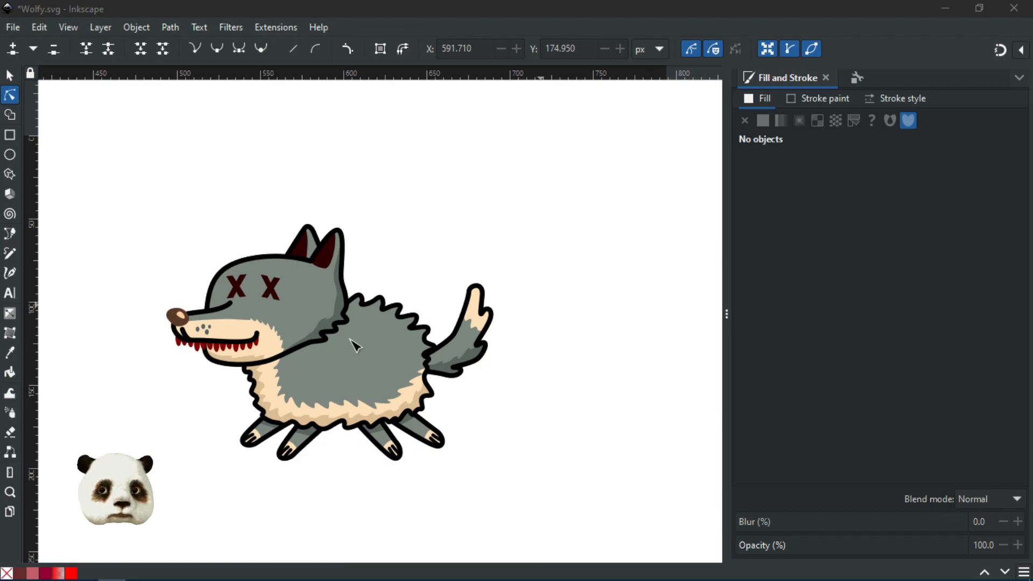
pyautogui.scroll(2, 318, 350)
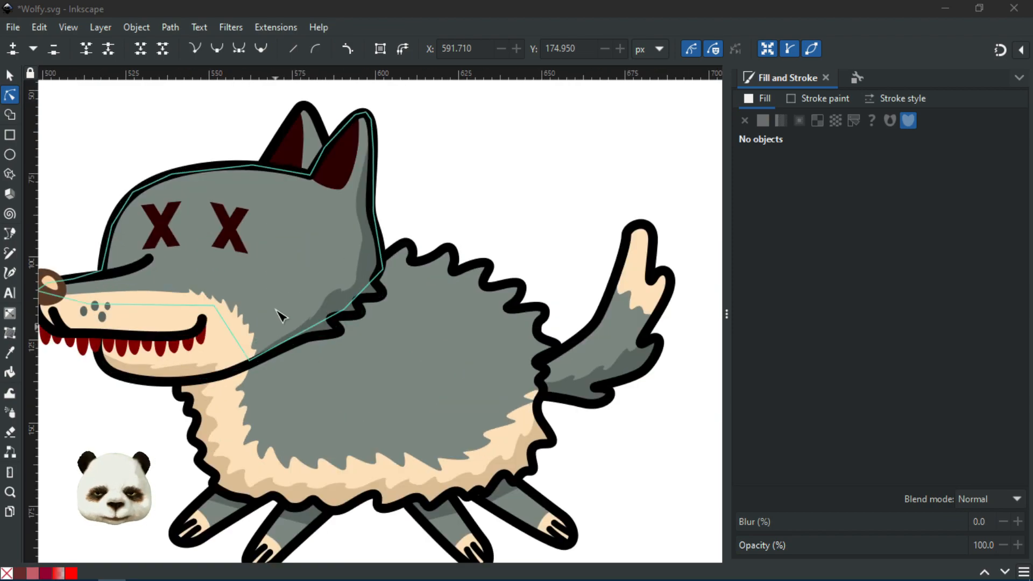
# Assign swatch737 to the grey fur on the head, body, tail and four legs of the X-eyed wolf
pyautogui.click(298, 239)
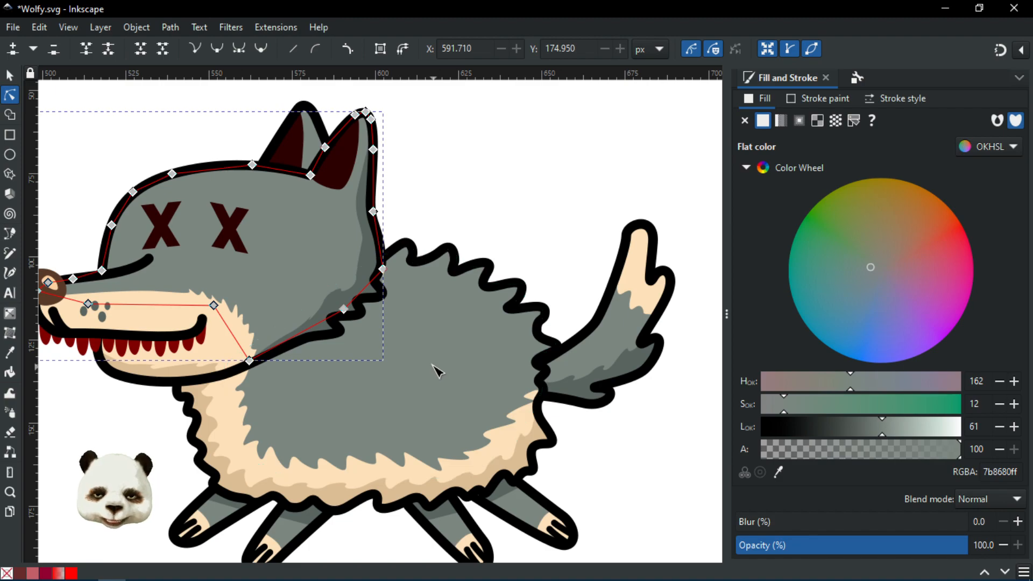
pyautogui.keyDown('shift'); pyautogui.click(436, 371); pyautogui.keyUp('shift')
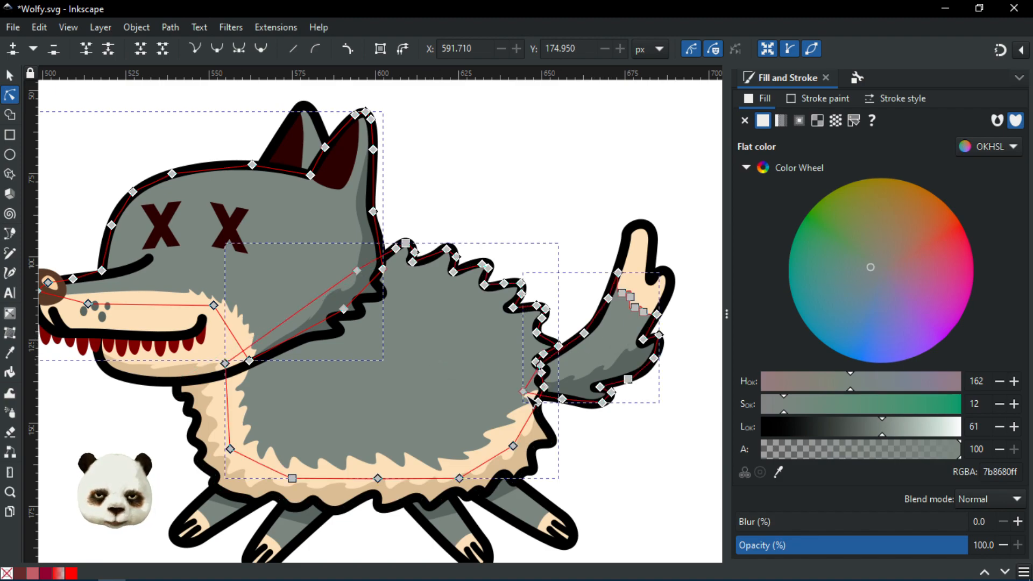
pyautogui.scroll(-10, 619, 333)
pyautogui.keyDown('ctrl'); pyautogui.scroll(2, 603, 291); pyautogui.keyUp('ctrl')
pyautogui.click(599, 289)
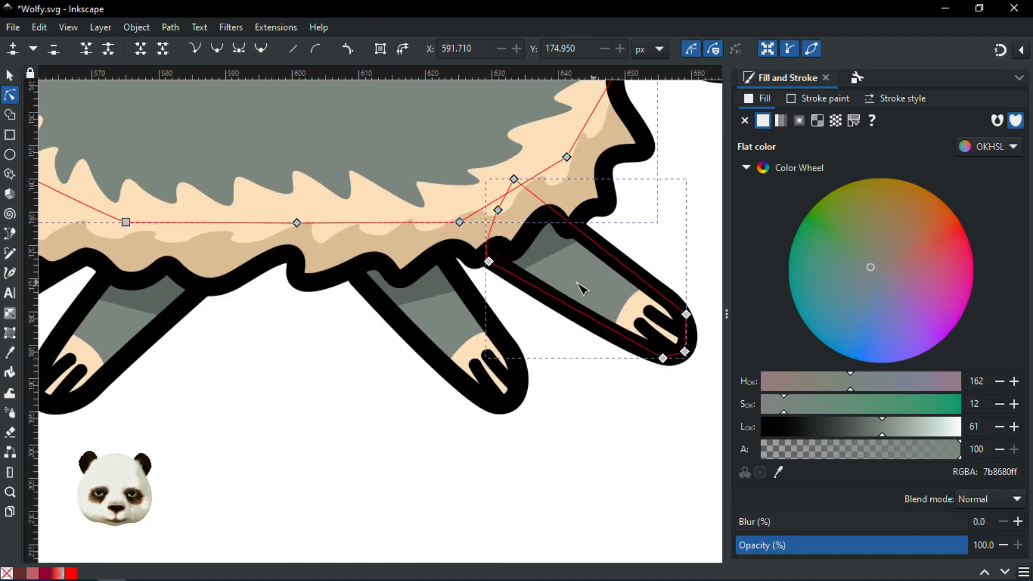
pyautogui.keyDown('shift'); pyautogui.click(448, 327); pyautogui.keyUp('shift')
pyautogui.hscroll(-10, 155, 370)
pyautogui.scroll(2, 155, 370)
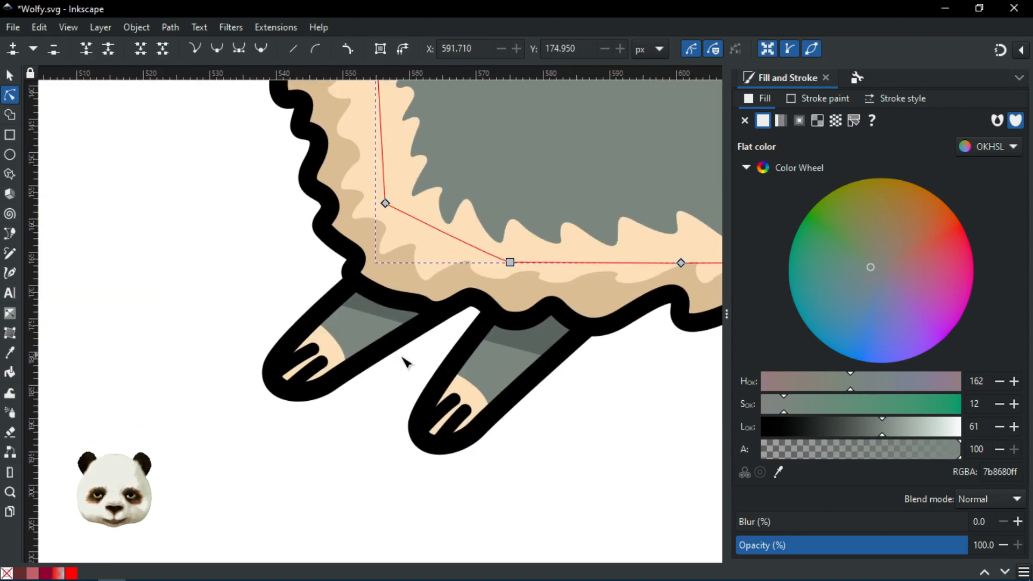
pyautogui.keyDown('shift'); pyautogui.click(499, 370); pyautogui.keyUp('shift')
pyautogui.keyDown('shift'); pyautogui.click(364, 344); pyautogui.keyUp('shift')
pyautogui.keyDown('ctrl'); pyautogui.scroll(-3, 365, 344); pyautogui.keyUp('ctrl')
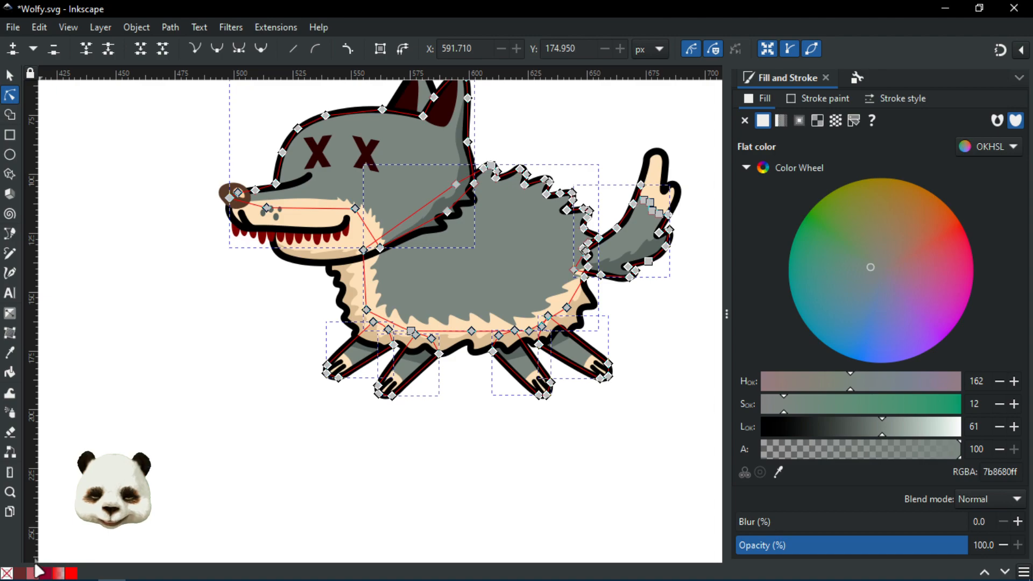
pyautogui.click(34, 572)
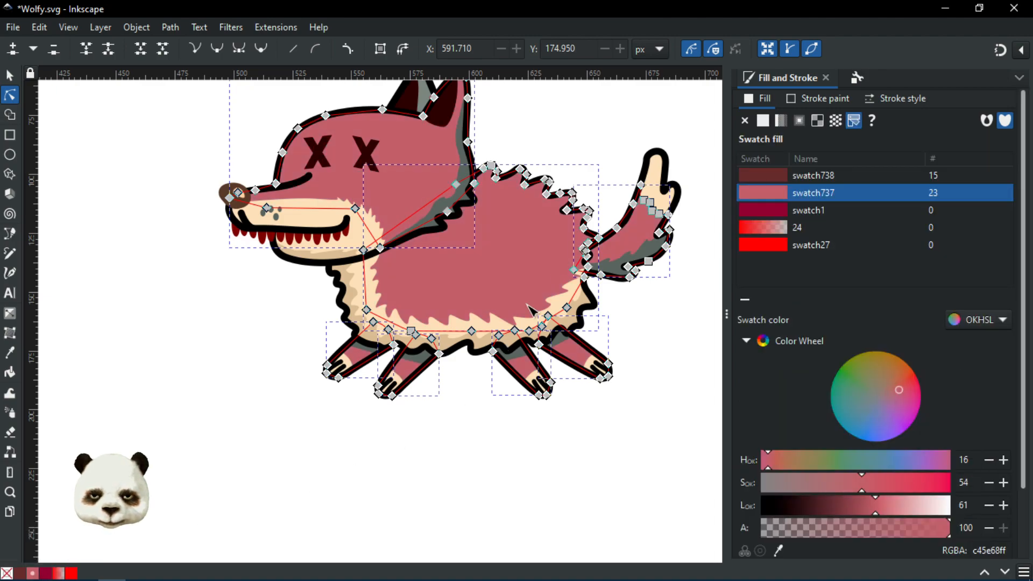
# Assign swatch738 to the X-eyed wolf's dark shading on the head, tail and legs, its muzzle spots and the grey part of its back ear
pyautogui.keyDown('ctrl'); pyautogui.scroll(2, 435, 267); pyautogui.keyUp('ctrl')
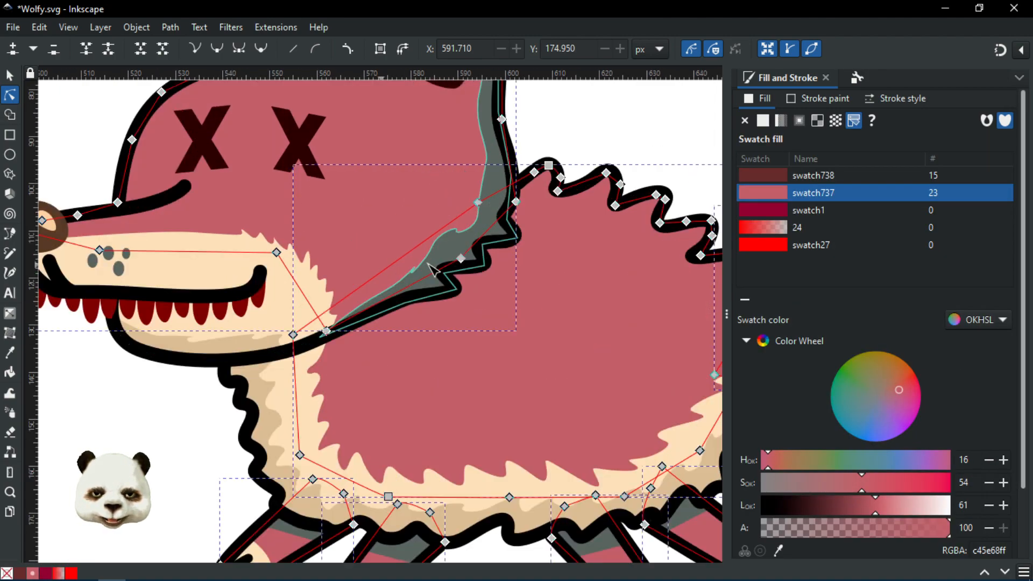
pyautogui.click(433, 268)
pyautogui.keyDown('ctrl'); pyautogui.scroll(3, 99, 288); pyautogui.keyUp('ctrl')
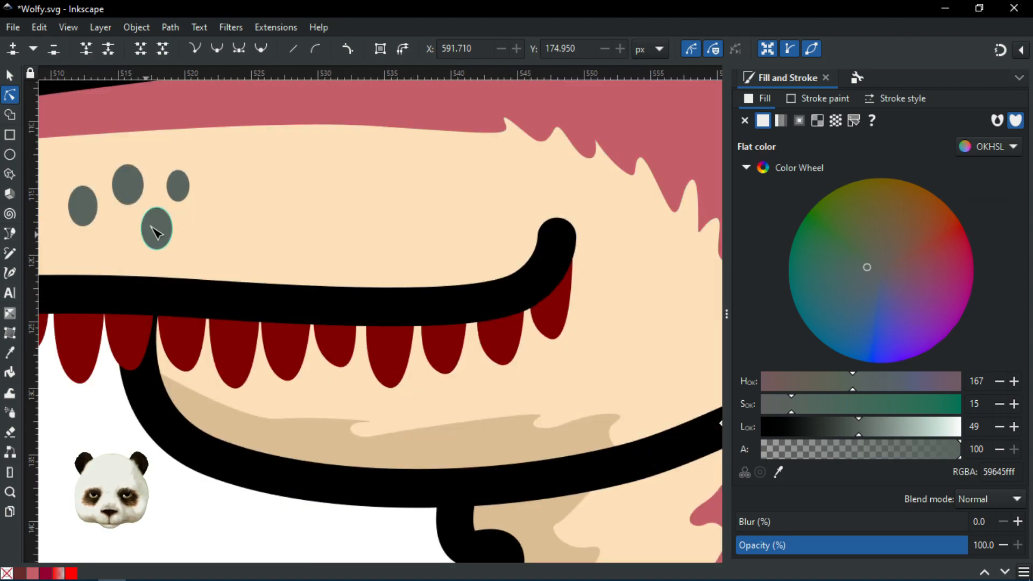
pyautogui.click(159, 226)
pyautogui.keyDown('shift'); pyautogui.click(178, 186); pyautogui.keyUp('shift')
pyautogui.keyDown('shift'); pyautogui.click(129, 184); pyautogui.keyUp('shift')
pyautogui.keyDown('shift'); pyautogui.click(93, 209); pyautogui.keyUp('shift')
pyautogui.keyDown('ctrl'); pyautogui.scroll(-5, 177, 234); pyautogui.keyUp('ctrl')
pyautogui.keyDown('ctrl'); pyautogui.scroll(5, 341, 270); pyautogui.keyUp('ctrl')
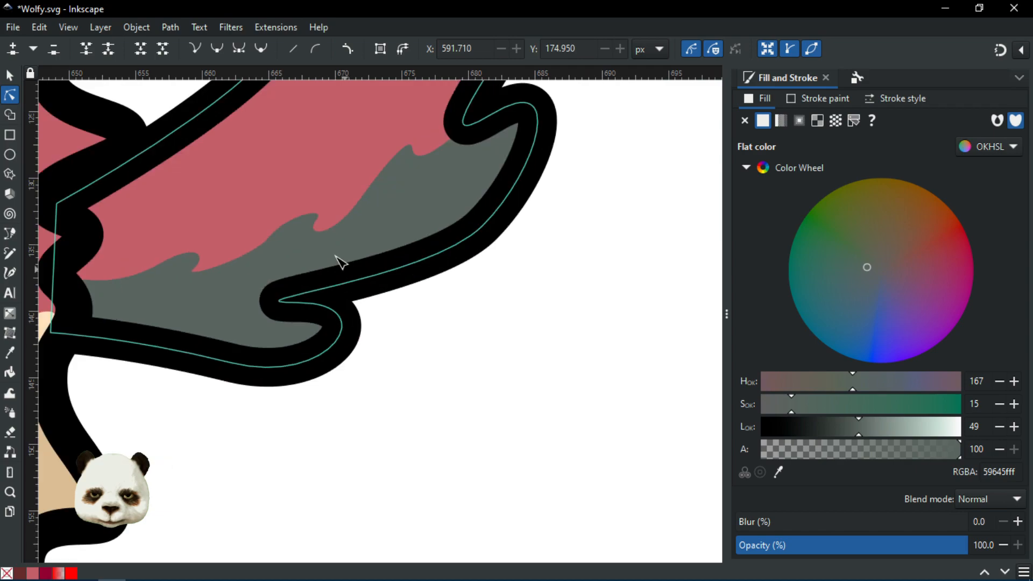
pyautogui.keyDown('shift'); pyautogui.click(378, 217); pyautogui.keyUp('shift')
pyautogui.keyDown('ctrl'); pyautogui.scroll(-4, 379, 217); pyautogui.keyUp('ctrl')
pyautogui.moveTo(339, 322); pyautogui.dragTo(584, 258)
pyautogui.keyDown('ctrl'); pyautogui.scroll(2, 378, 237); pyautogui.keyUp('ctrl')
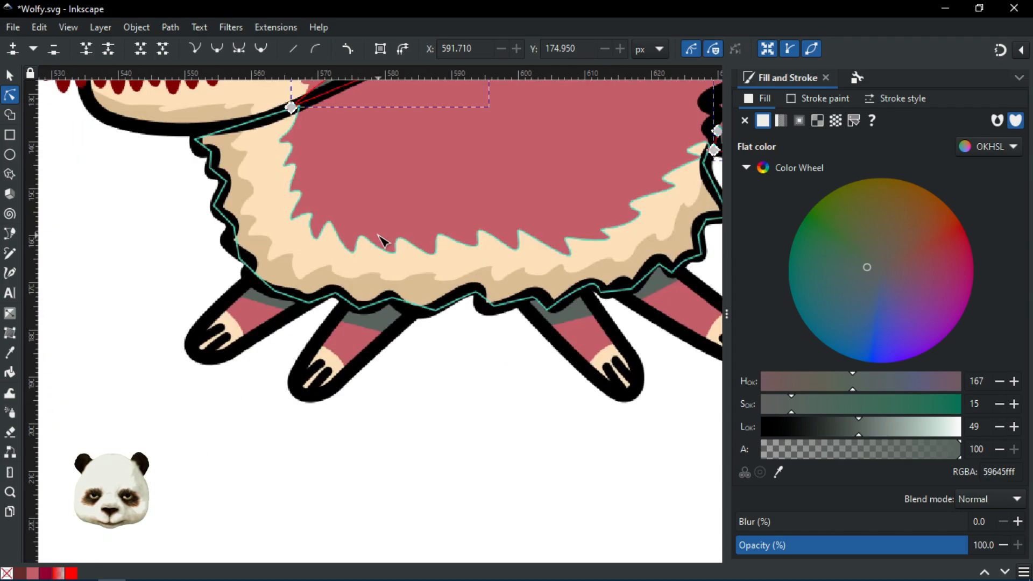
pyautogui.keyDown('ctrl'); pyautogui.scroll(1, 383, 240); pyautogui.keyUp('ctrl')
pyautogui.keyDown('shift'); pyautogui.click(173, 369); pyautogui.keyUp('shift')
pyautogui.keyDown('shift'); pyautogui.click(372, 408); pyautogui.keyUp('shift')
pyautogui.moveTo(667, 371); pyautogui.dragTo(119, 346)
pyautogui.keyDown('shift'); pyautogui.click(386, 311); pyautogui.keyUp('shift')
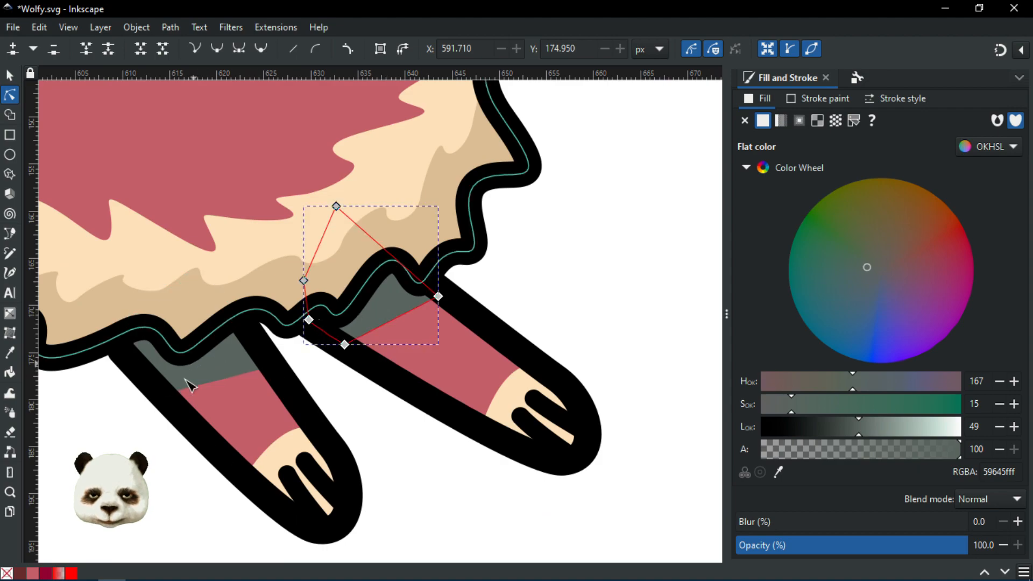
pyautogui.keyDown('shift'); pyautogui.click(207, 371); pyautogui.keyUp('shift')
pyautogui.keyDown('ctrl'); pyautogui.scroll(-5, 206, 371); pyautogui.keyUp('ctrl')
pyautogui.moveTo(138, 378); pyautogui.dragTo(334, 408)
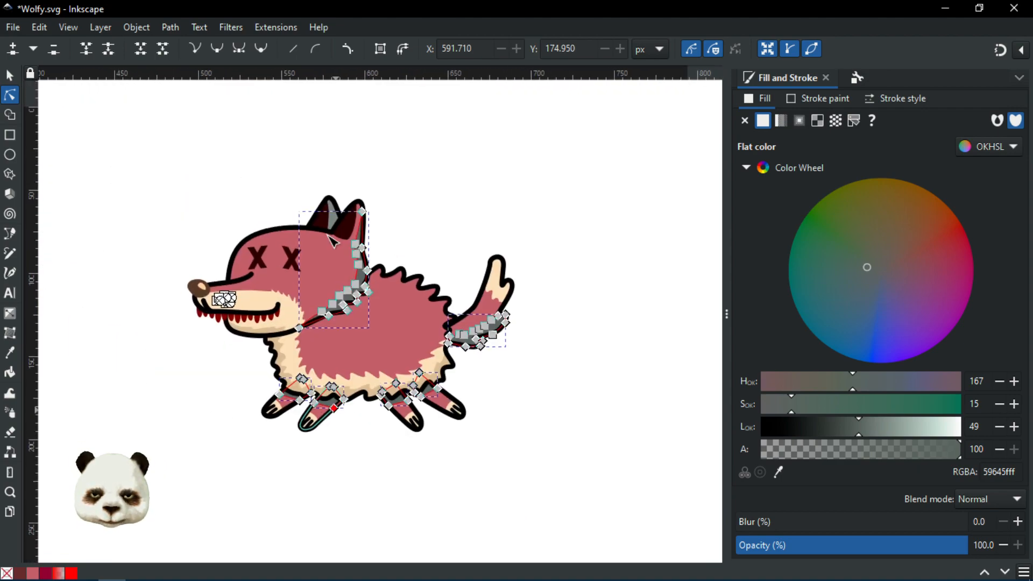
pyautogui.keyDown('ctrl'); pyautogui.scroll(5, 333, 242); pyautogui.keyUp('ctrl')
pyautogui.keyDown('shift'); pyautogui.click(390, 459); pyautogui.keyUp('shift')
pyautogui.keyDown('ctrl'); pyautogui.scroll(-5, 392, 461); pyautogui.keyUp('ctrl')
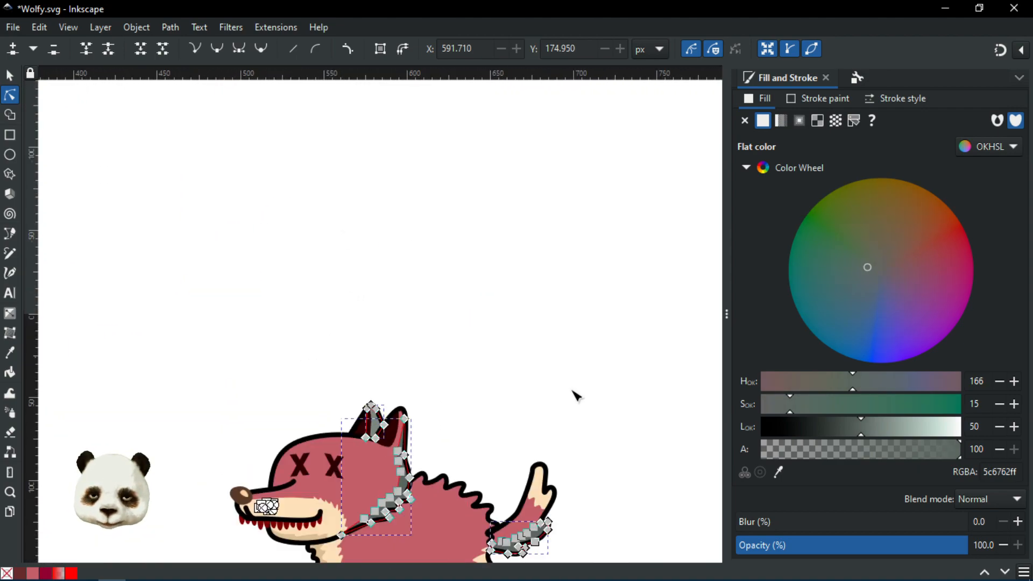
pyautogui.moveTo(569, 409); pyautogui.dragTo(383, 70)
pyautogui.moveTo(277, 345); pyautogui.dragTo(522, 488)
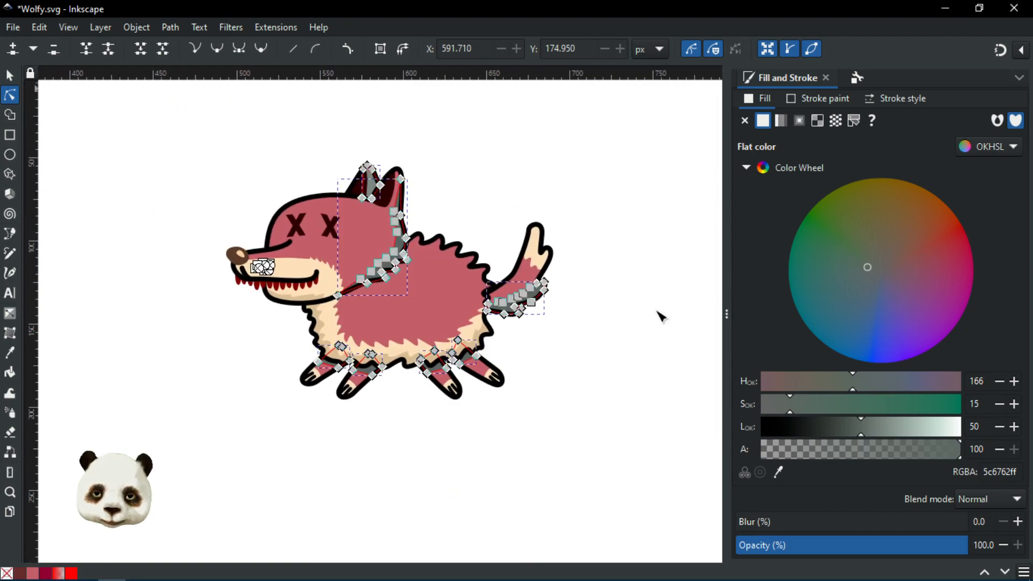
pyautogui.click(23, 573)
pyautogui.click(476, 434)
pyautogui.moveTo(500, 436); pyautogui.dragTo(436, 444)
pyautogui.scroll(2, 270, 399)
pyautogui.moveTo(381, 402); pyautogui.dragTo(349, 498)
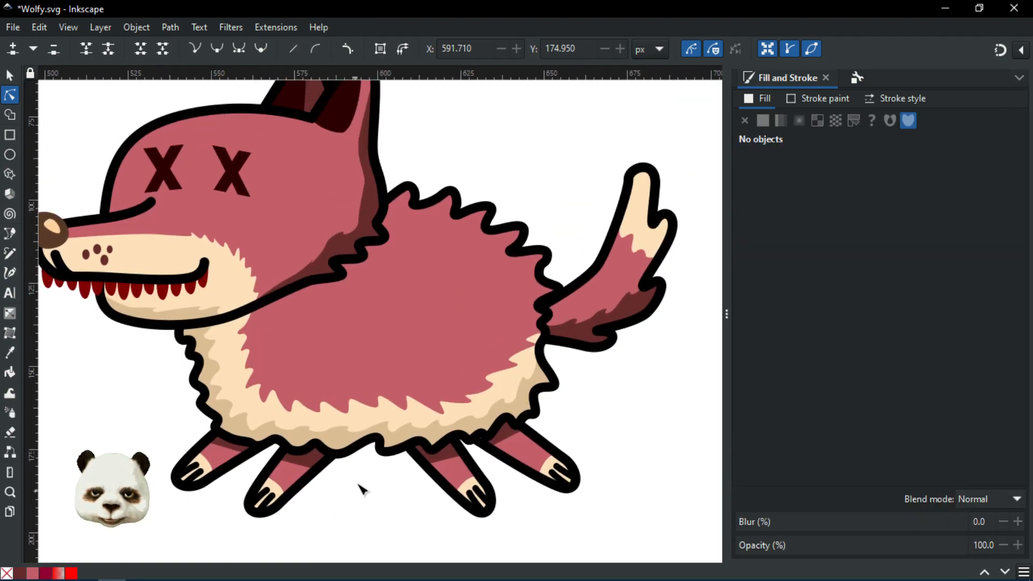
pyautogui.scroll(-2, 377, 328)
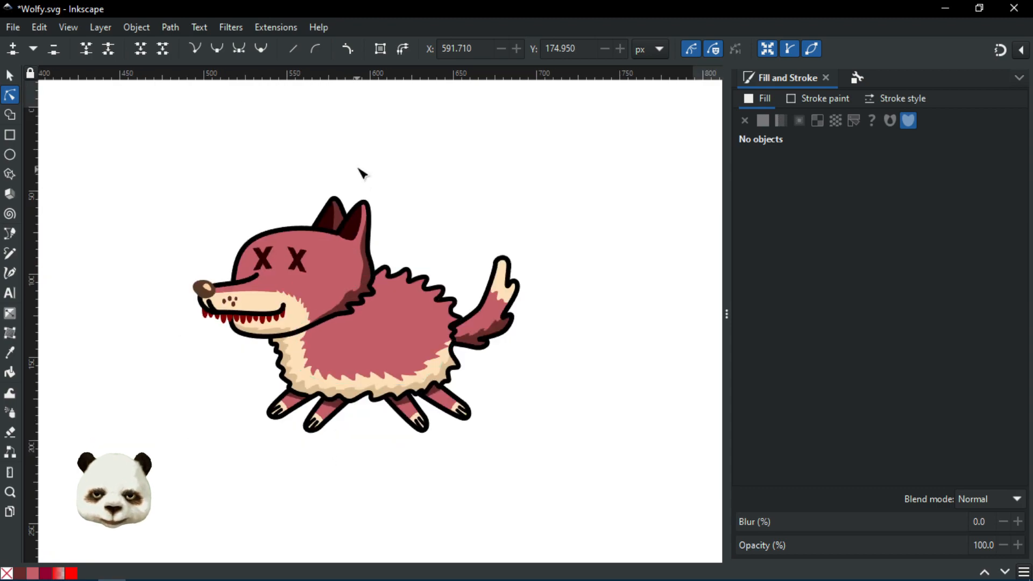
# Reassign the fur-coloured part of the X-eyed wolf's back ear to swatch737
pyautogui.scroll(3, 359, 177)
pyautogui.click(331, 281)
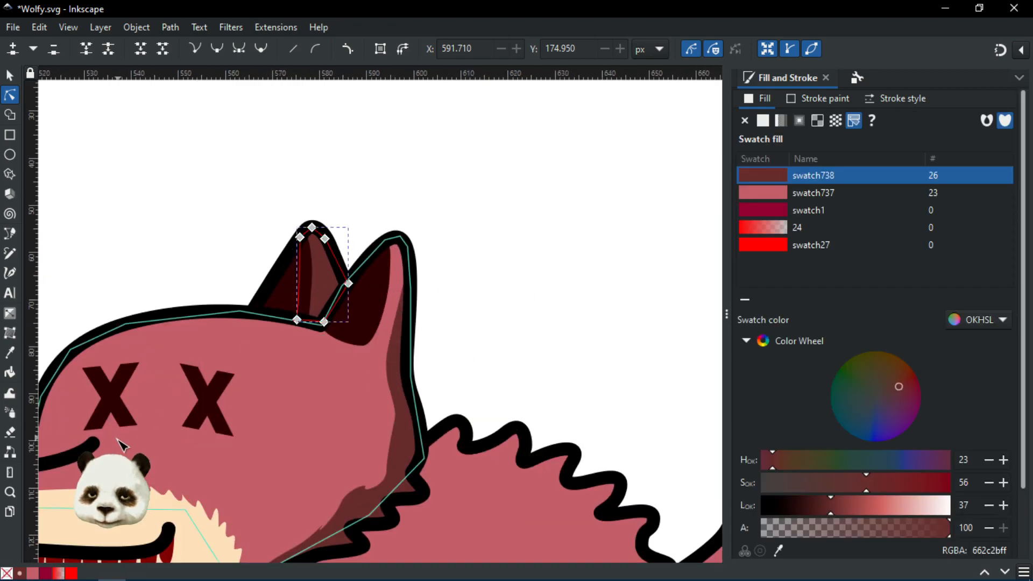
pyautogui.click(32, 573)
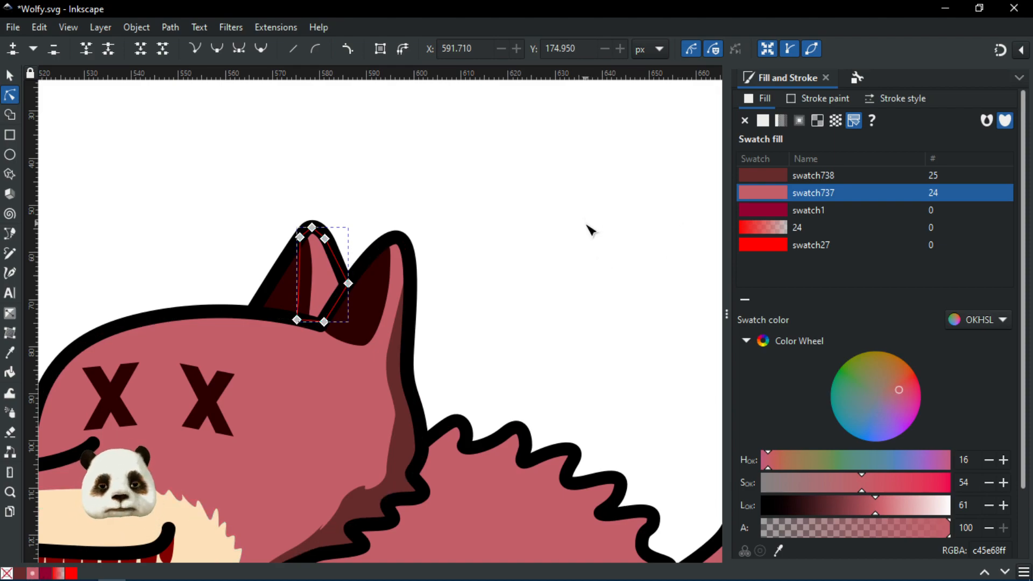
pyautogui.click(539, 210)
pyautogui.scroll(-4, 537, 217)
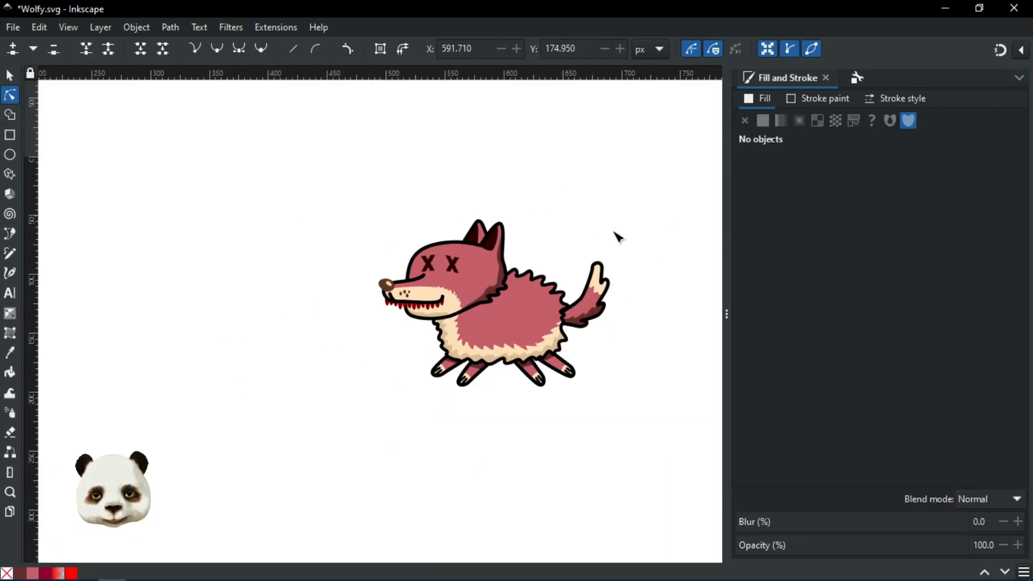
pyautogui.moveTo(601, 215); pyautogui.dragTo(513, 219)
pyautogui.scroll(1, 484, 245)
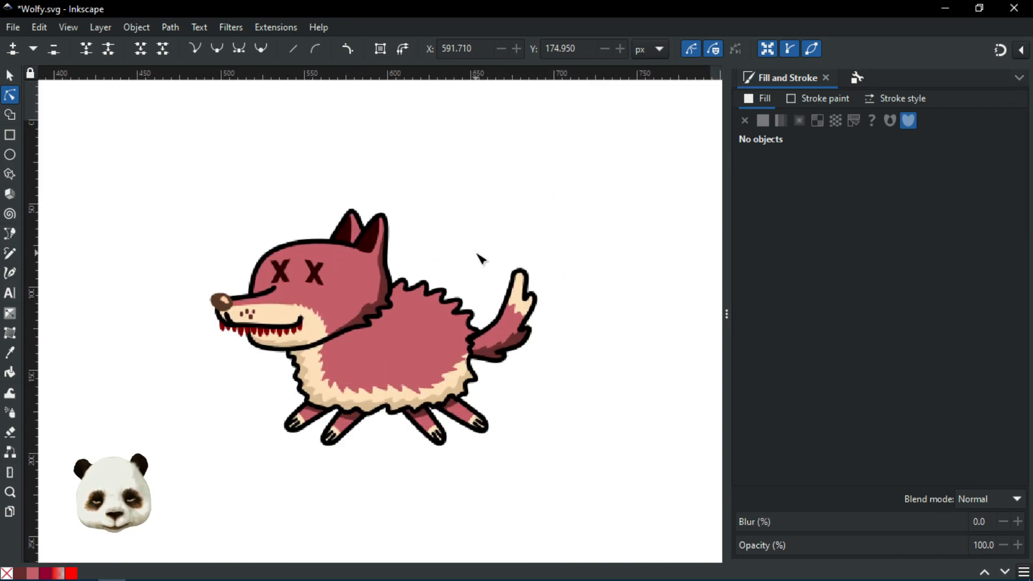
pyautogui.scroll(1, 480, 259)
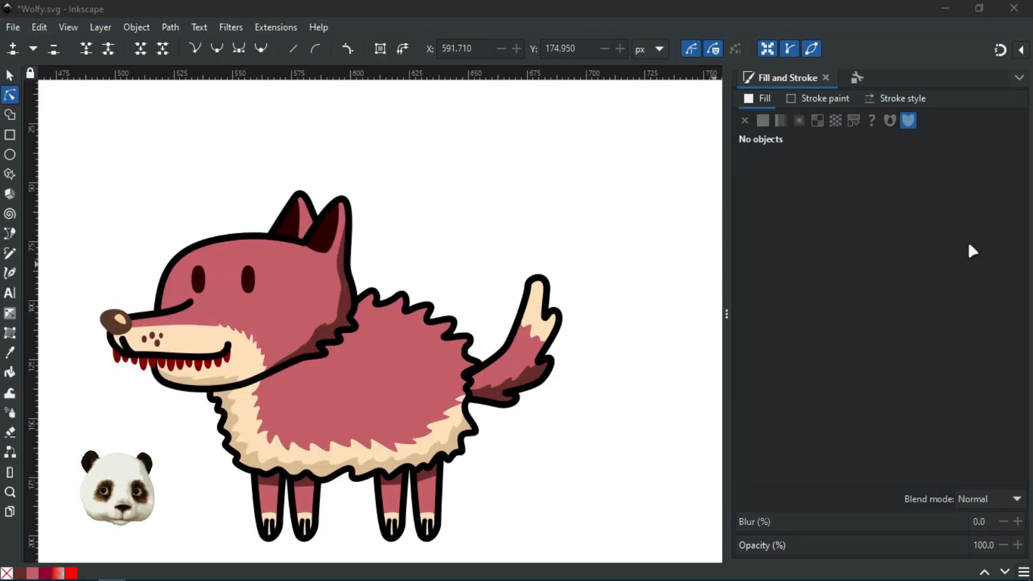
# Recolour the linked fur olive green by setting the hue of swatch737 to 117
pyautogui.click(415, 373)
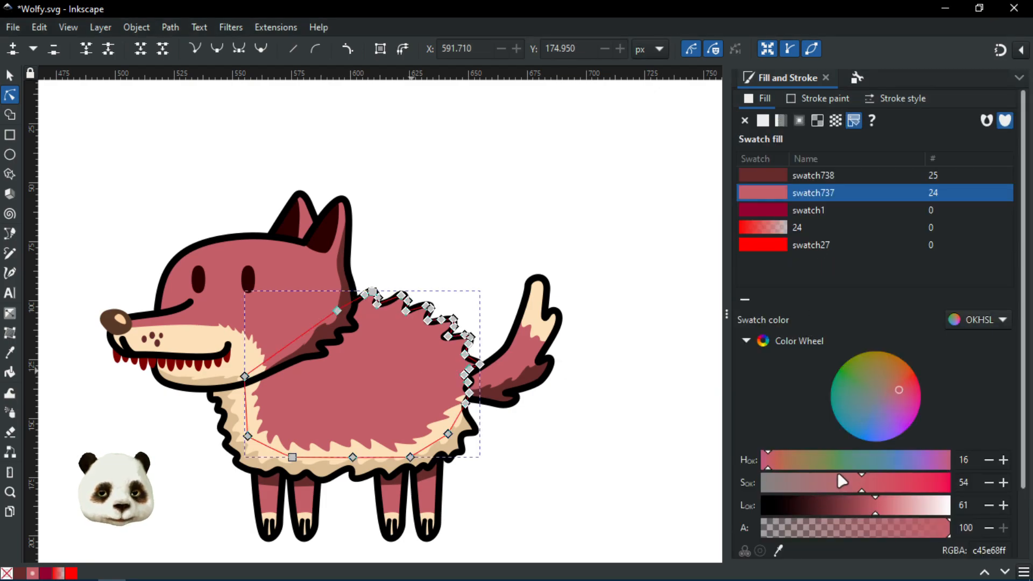
pyautogui.click(822, 461)
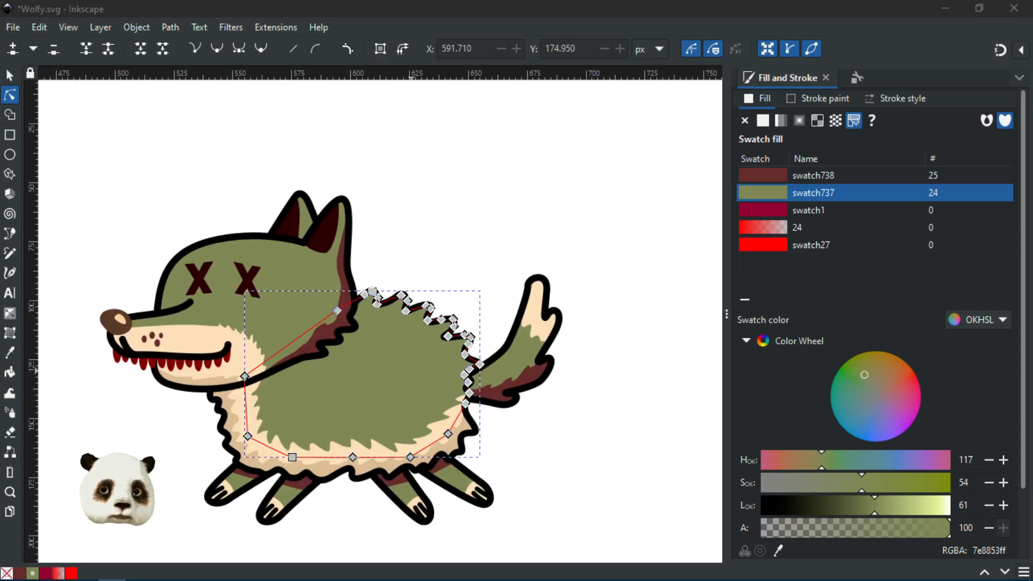
pyautogui.scroll(-4, 439, 344)
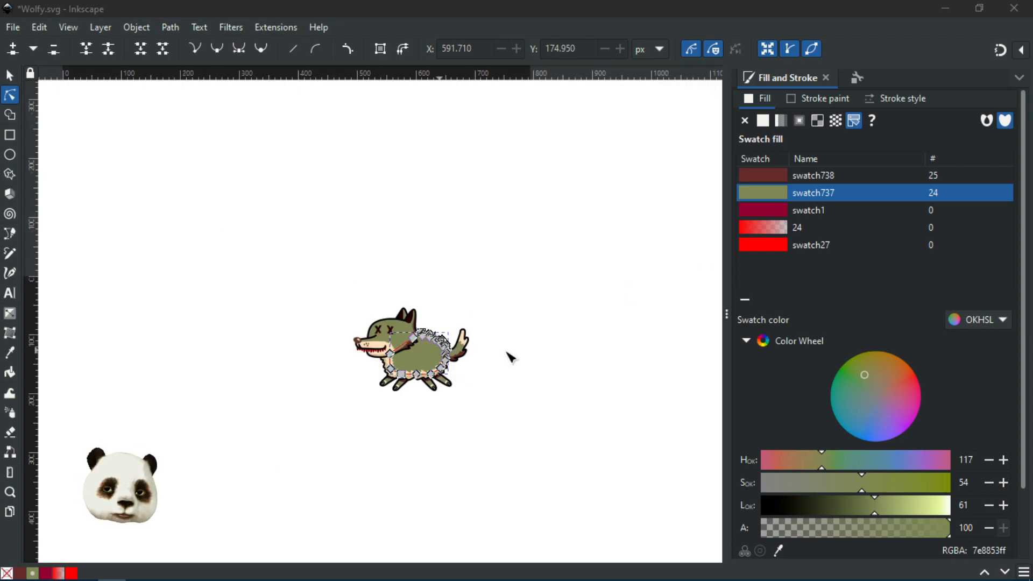
pyautogui.scroll(3, 477, 391)
pyautogui.click(520, 298)
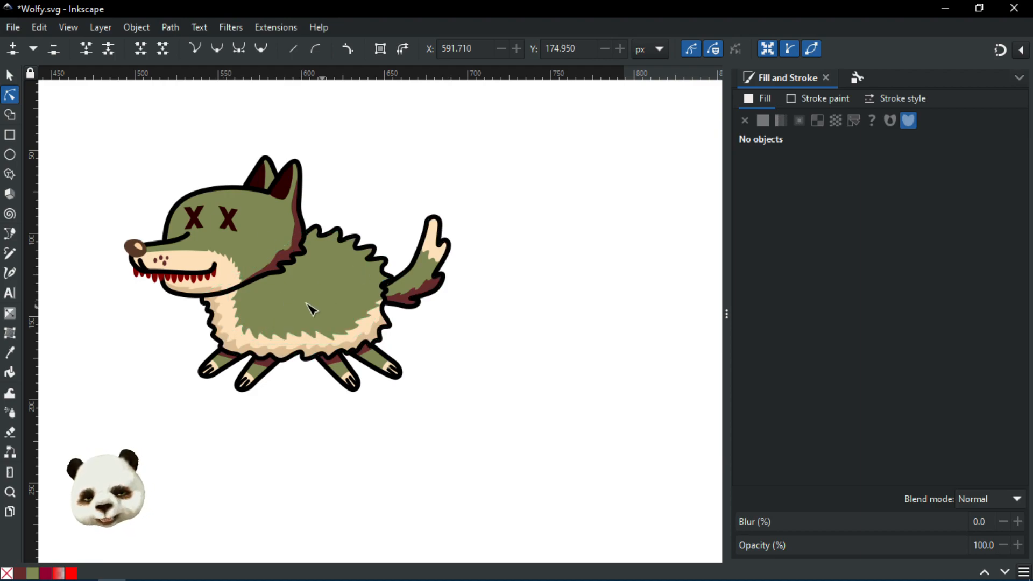
# Recolour the linked fur pinkish red by setting the hue of swatch737 to 17
pyautogui.click(337, 293)
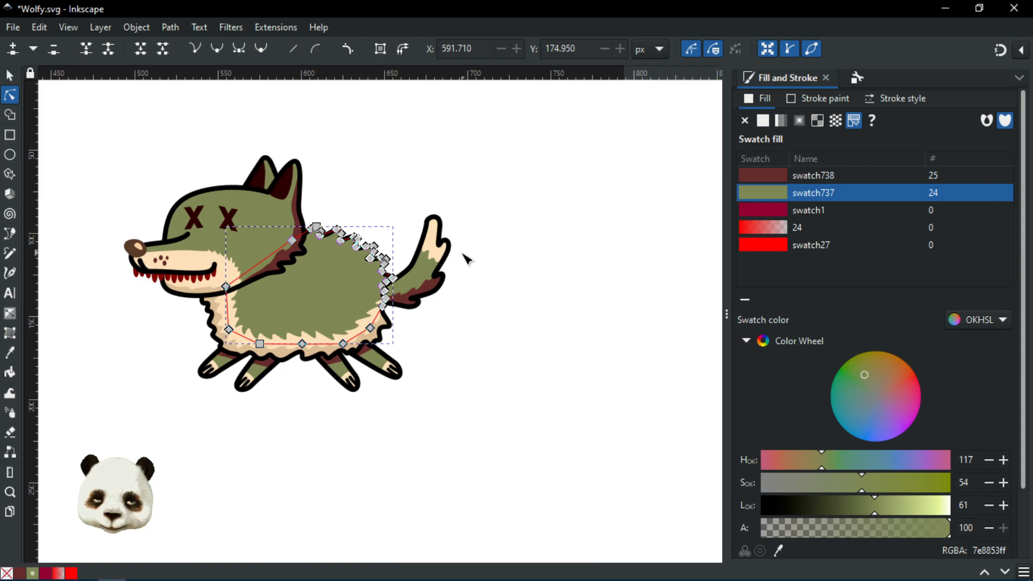
pyautogui.click(519, 236)
pyautogui.moveTo(569, 174); pyautogui.dragTo(611, 359)
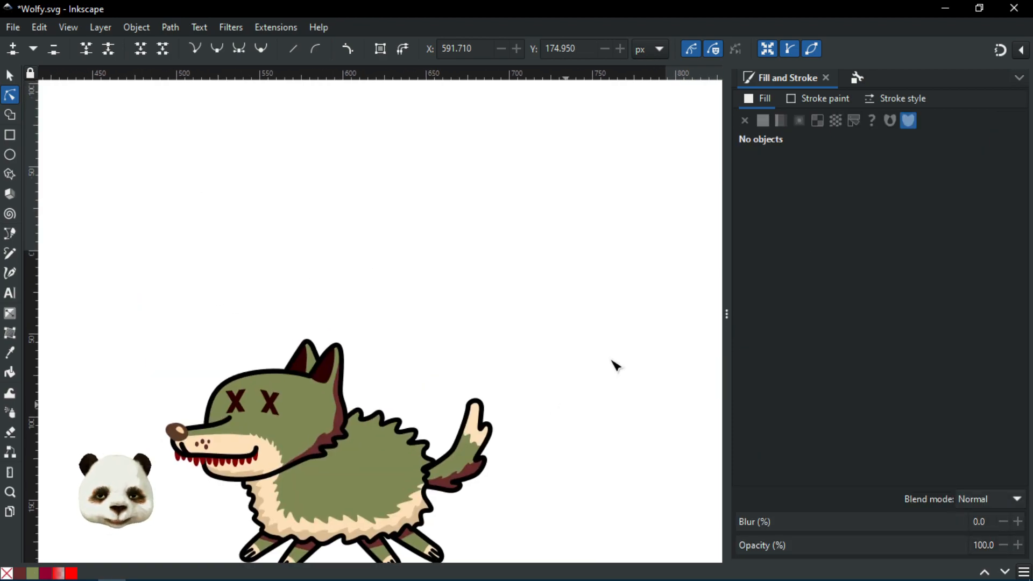
pyautogui.click(366, 471)
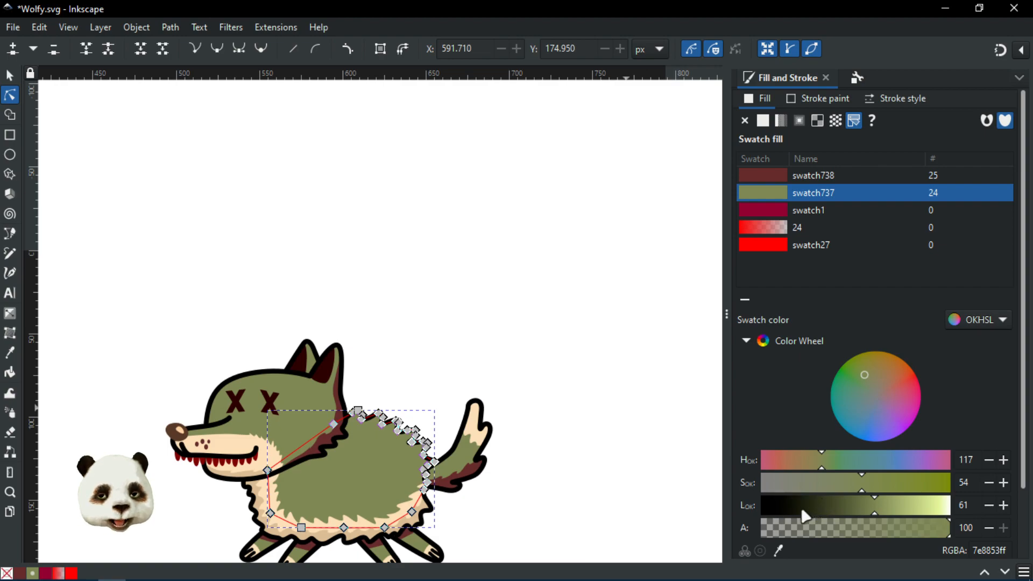
pyautogui.moveTo(782, 464); pyautogui.dragTo(769, 460)
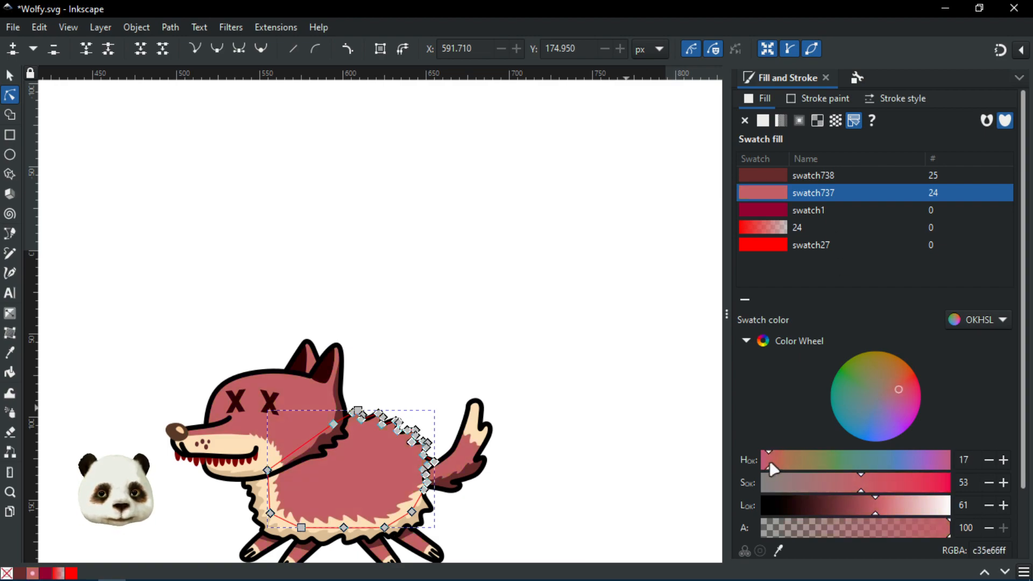
pyautogui.click(665, 383)
# Draw a rectangle about 533 by 299 px in the empty area to the upper right of the wolf
pyautogui.scroll(-1, 665, 381)
pyautogui.scroll(-1, 665, 383)
pyautogui.moveTo(602, 346); pyautogui.dragTo(323, 332)
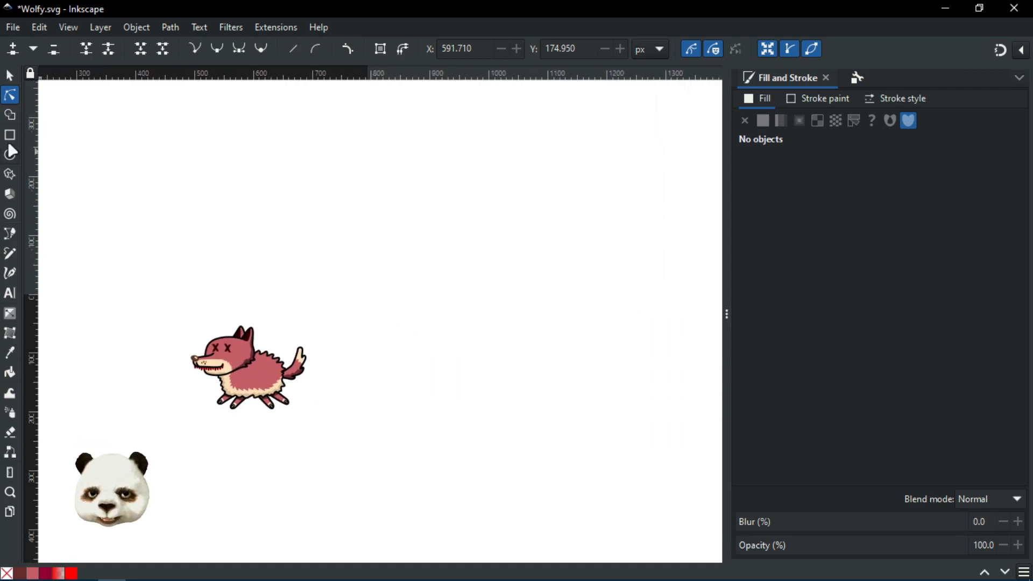
pyautogui.click(9, 134)
pyautogui.moveTo(371, 161)
pyautogui.mouseDown()
pyautogui.moveTo(674, 319)
pyautogui.moveTo(679, 355)
pyautogui.moveTo(686, 343)
pyautogui.mouseUp()
# Load the Inkscape default palette and give the rectangle a flat dark grey 1a1a1a fill without a stroke
pyautogui.click(763, 121)
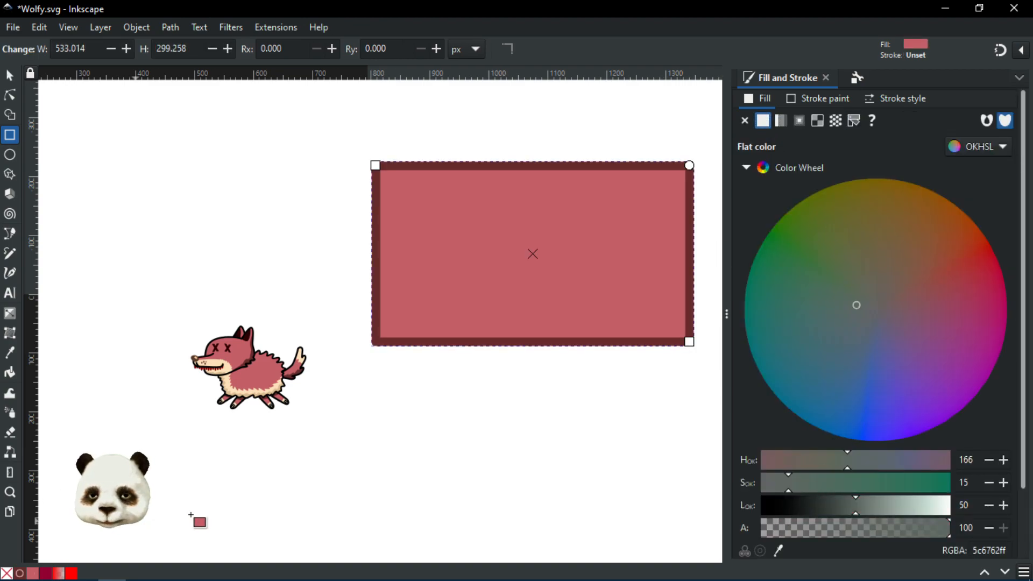
pyautogui.click(1022, 571)
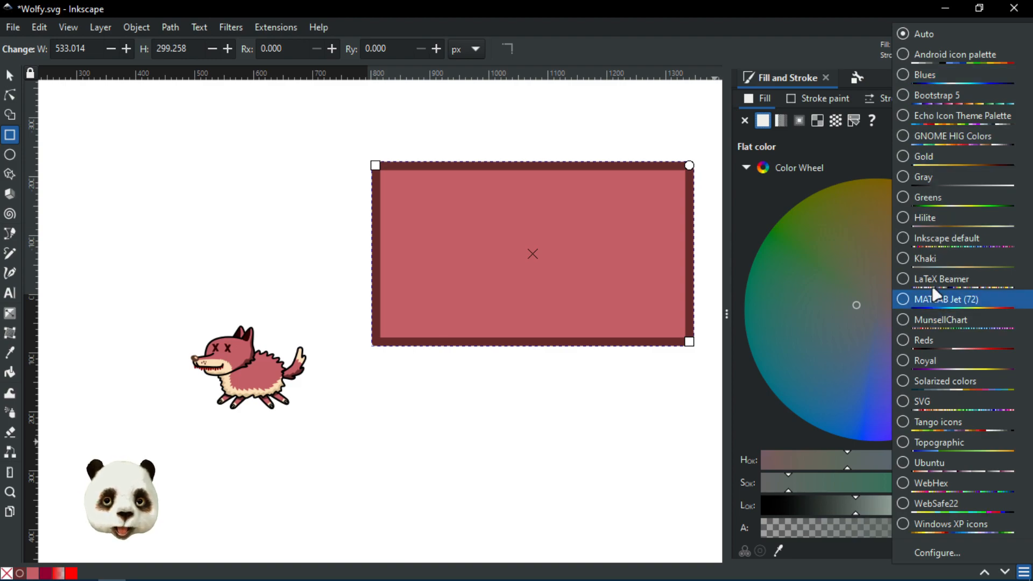
pyautogui.click(934, 236)
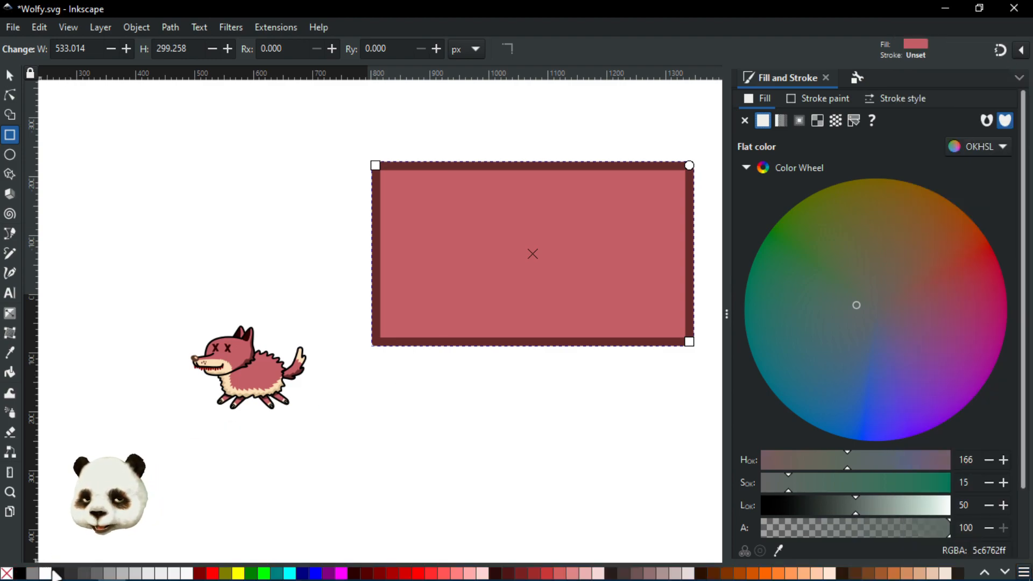
pyautogui.click(71, 573)
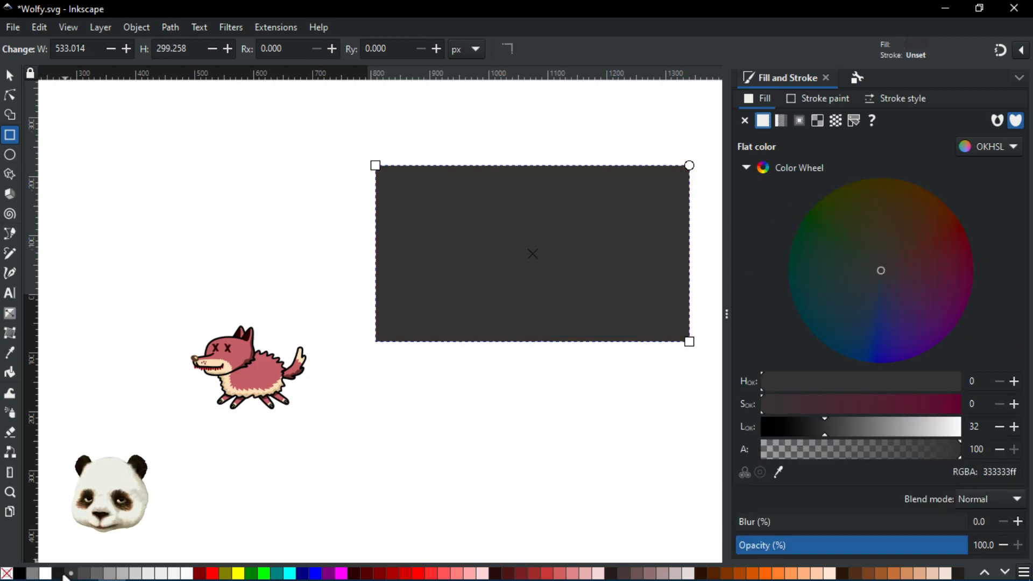
pyautogui.click(60, 573)
# Round the dark rectangle's corners to a radius of about 71 px
pyautogui.scroll(2, 627, 310)
pyautogui.moveTo(635, 301); pyautogui.dragTo(536, 424)
pyautogui.moveTo(651, 144); pyautogui.dragTo(652, 229)
pyautogui.moveTo(471, 275); pyautogui.dragTo(567, 282)
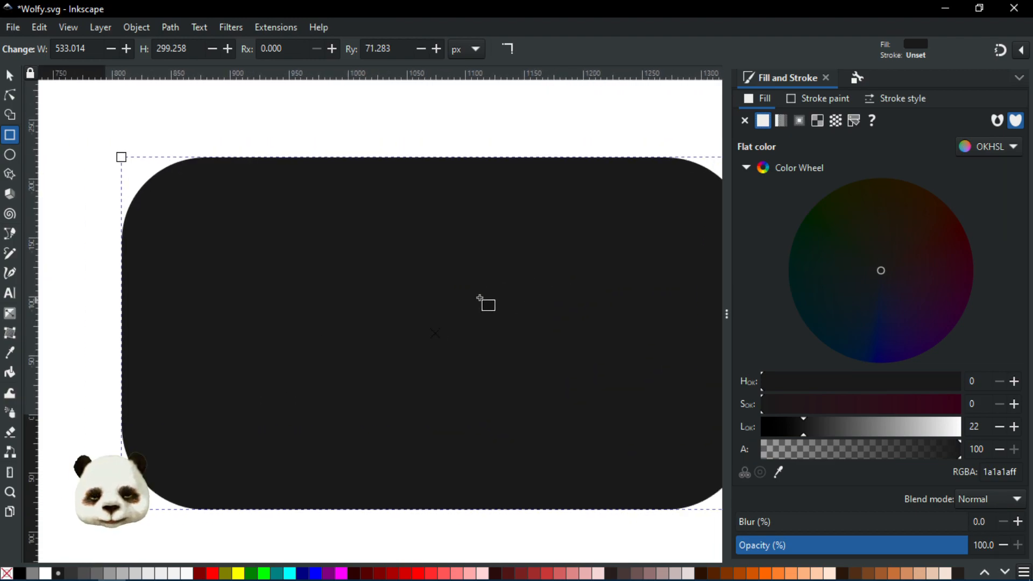
# Draw a circle about 73 px in diameter in the empty area between the wolf and the dark rectangle
pyautogui.scroll(-2, 484, 299)
pyautogui.scroll(1, 421, 355)
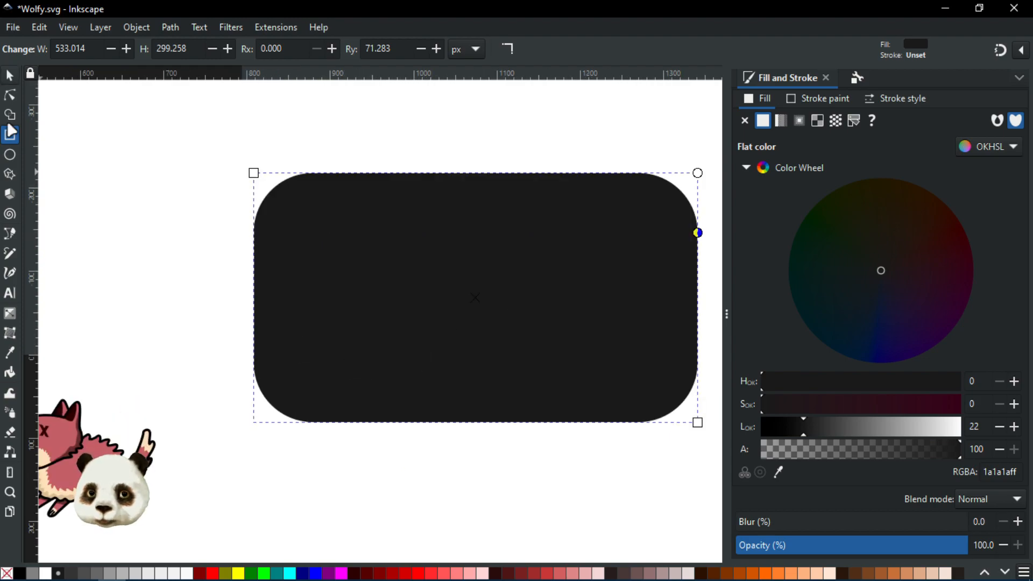
pyautogui.click(11, 155)
pyautogui.moveTo(172, 170); pyautogui.dragTo(237, 231)
pyautogui.moveTo(283, 273); pyautogui.dragTo(419, 230)
pyautogui.click(9, 75)
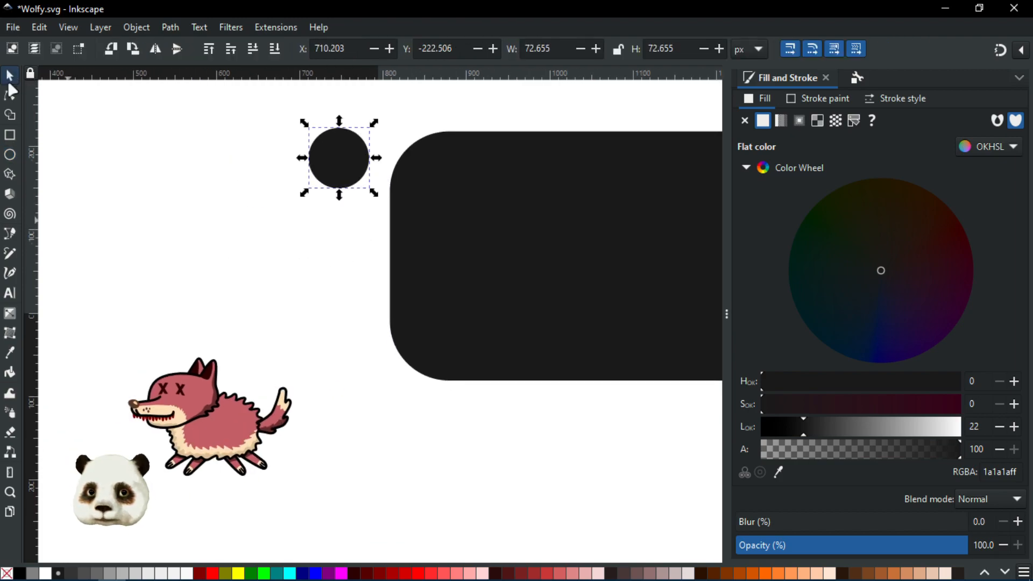
# Fill the circle with the wolf's pinkish red fur colour c35e66 and move it into the dark rectangle's upper-left area
pyautogui.press('d')
pyautogui.click(119, 291)
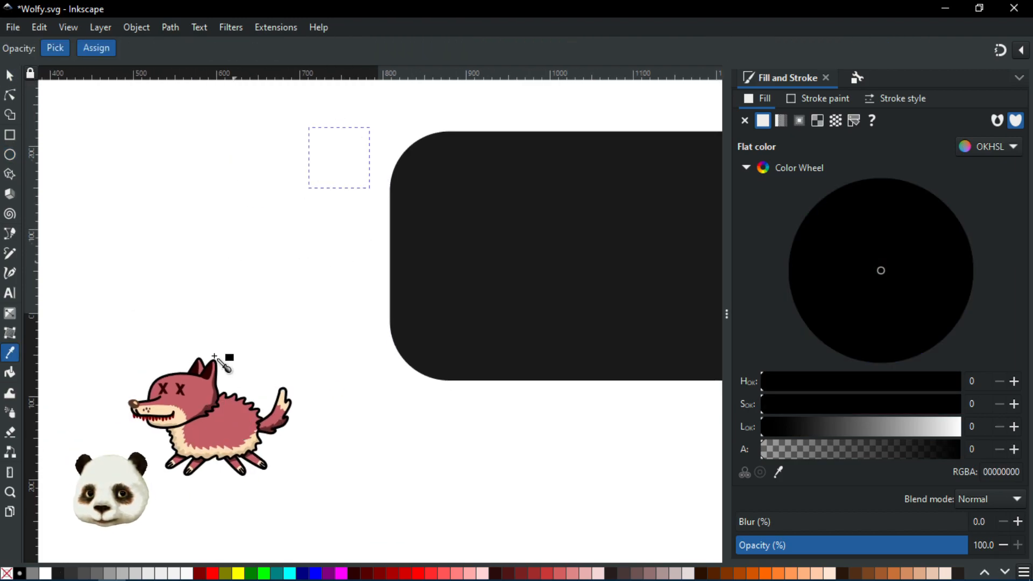
pyautogui.click(222, 422)
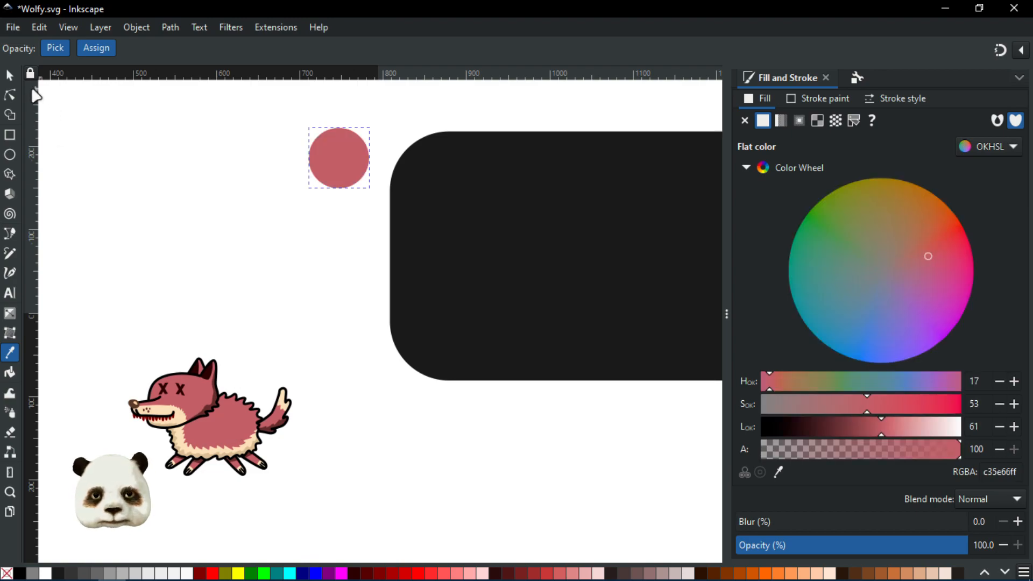
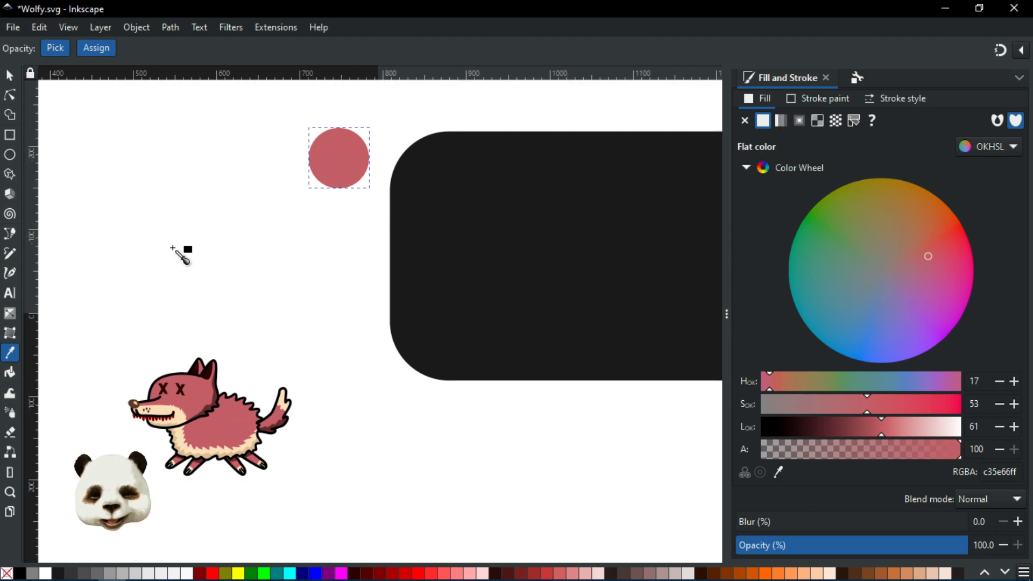
pyautogui.click(10, 77)
pyautogui.moveTo(330, 172); pyautogui.dragTo(444, 203)
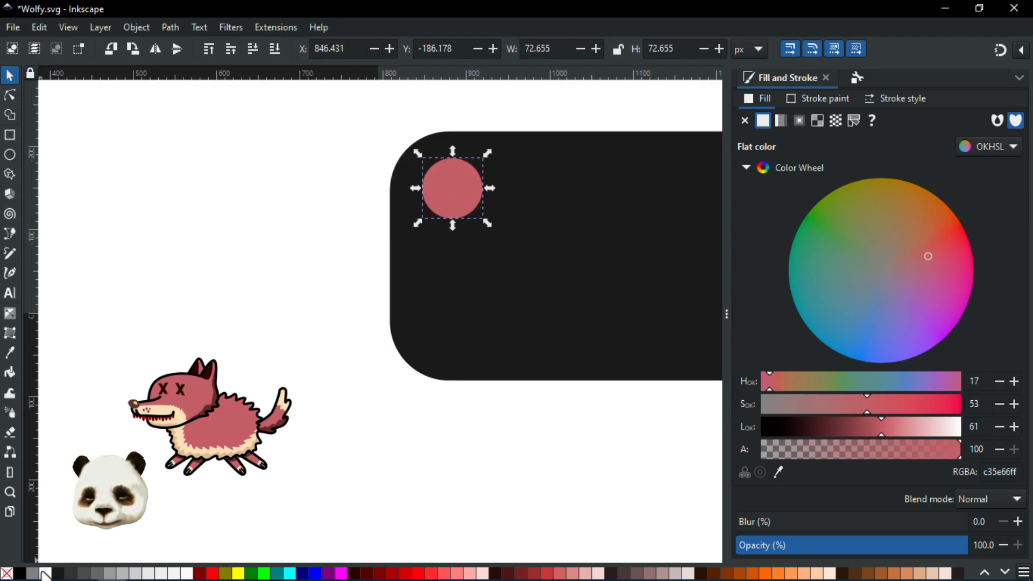
# Give the pinkish red circle a 3 px dark grey stroke
pyautogui.keyDown('shift'); pyautogui.click(32, 574); pyautogui.keyUp('shift')
pyautogui.click(818, 100)
pyautogui.click(897, 98)
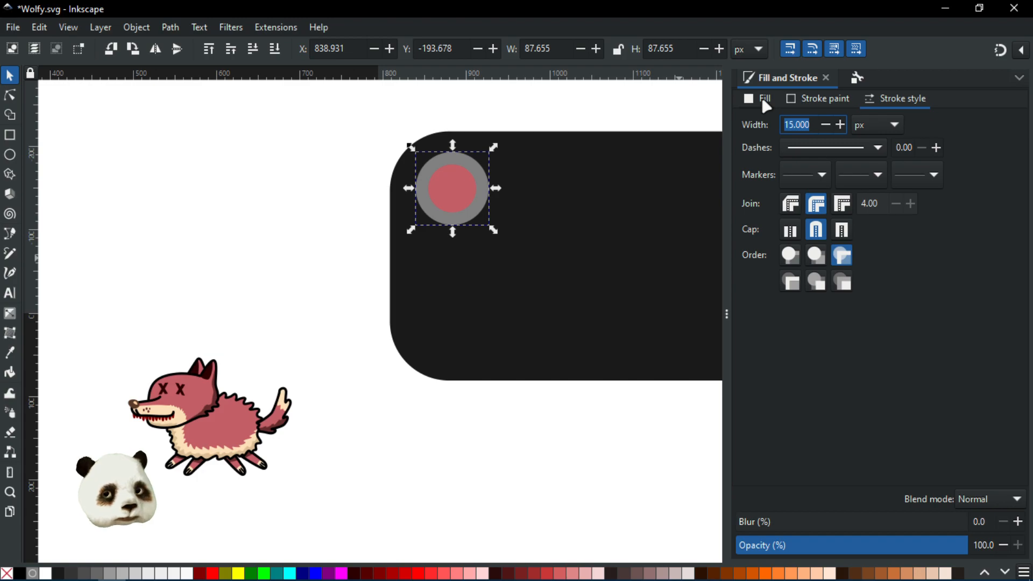
pyautogui.write('3')
pyautogui.press('Return')
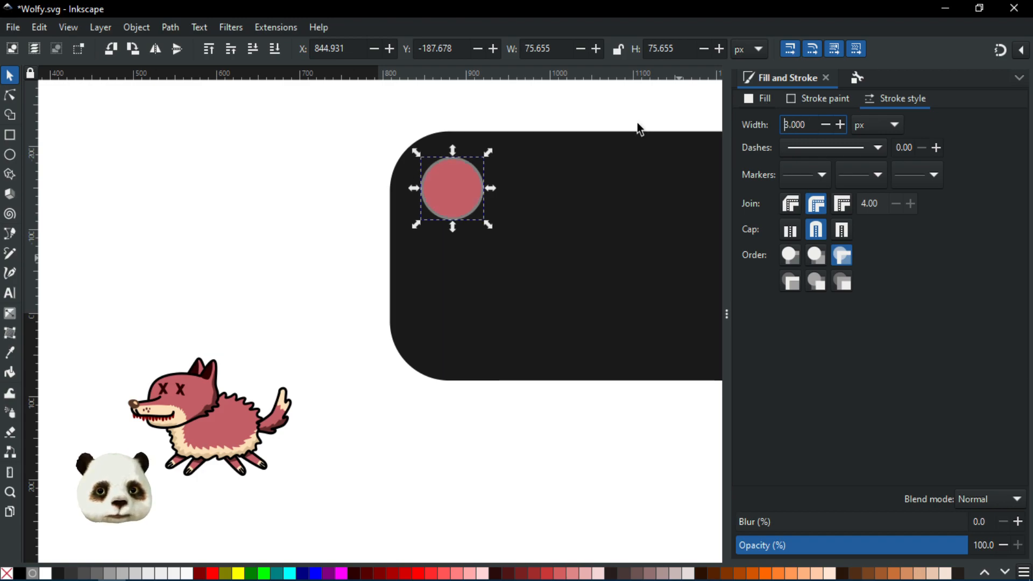
pyautogui.keyDown('shift'); pyautogui.click(70, 573); pyautogui.keyUp('shift')
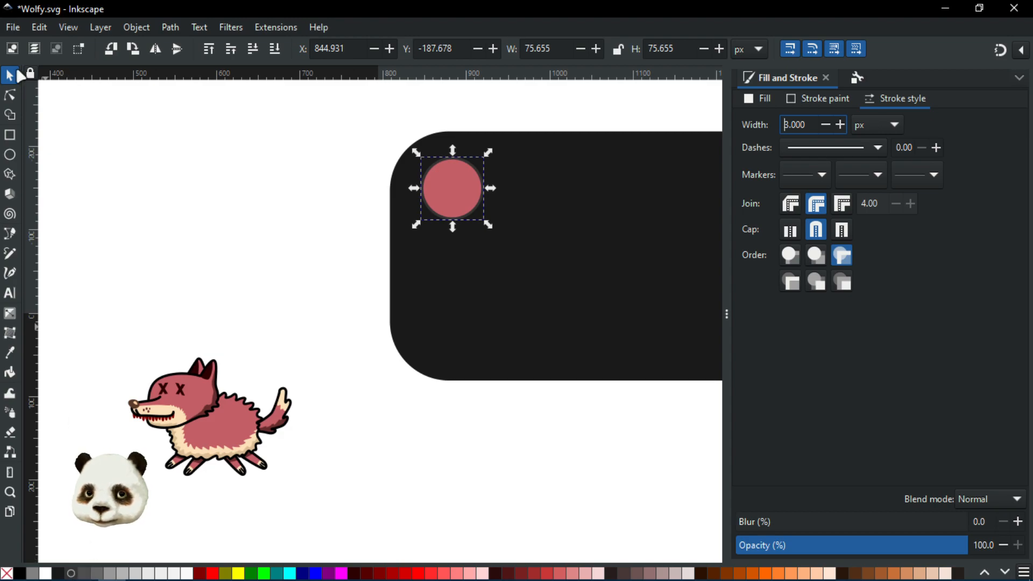
# Duplicate the circle to its right and fill the copy with the dark reddish shadow colour of the wolf's fur
pyautogui.click(141, 153)
pyautogui.moveTo(251, 192); pyautogui.dragTo(136, 173)
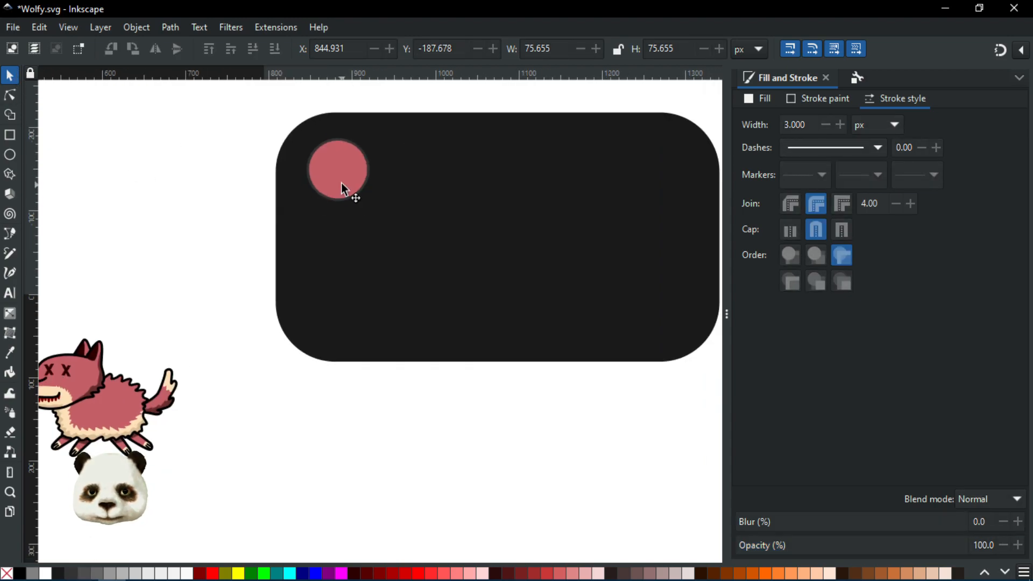
pyautogui.click(342, 182)
pyautogui.hotkey('ctrl', 'd')
pyautogui.moveTo(346, 172); pyautogui.dragTo(429, 176)
pyautogui.press('d')
pyautogui.scroll(4, 159, 415)
pyautogui.click(188, 369)
pyautogui.scroll(-5, 198, 364)
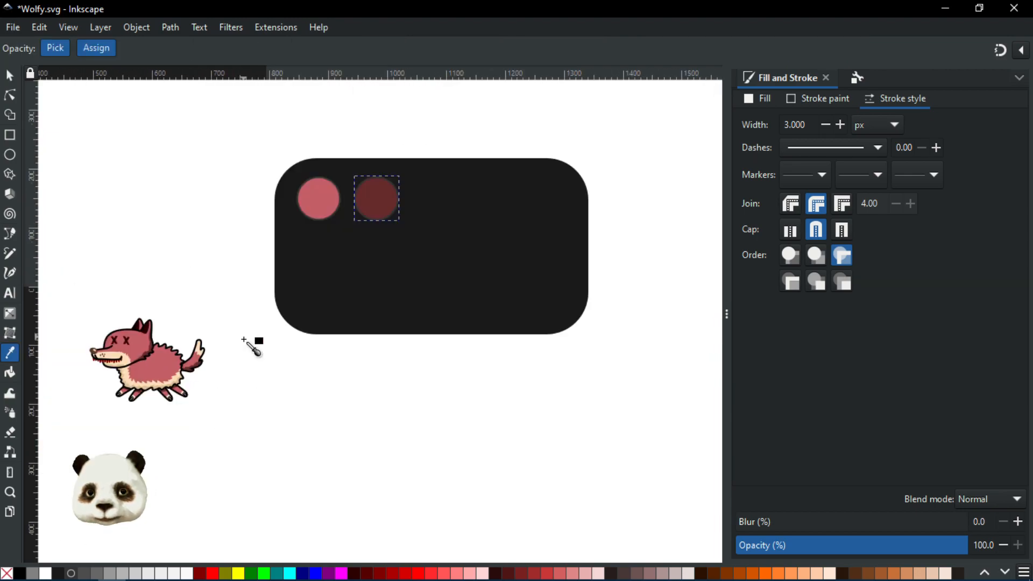
# Duplicate the dark reddish circle to its right and fill the copy with the wolf's cream belly colour
pyautogui.click(10, 76)
pyautogui.hotkey('ctrl', 'd')
pyautogui.moveTo(384, 207); pyautogui.dragTo(440, 212)
pyautogui.scroll(4, 78, 531)
pyautogui.scroll(-5, 314, 215)
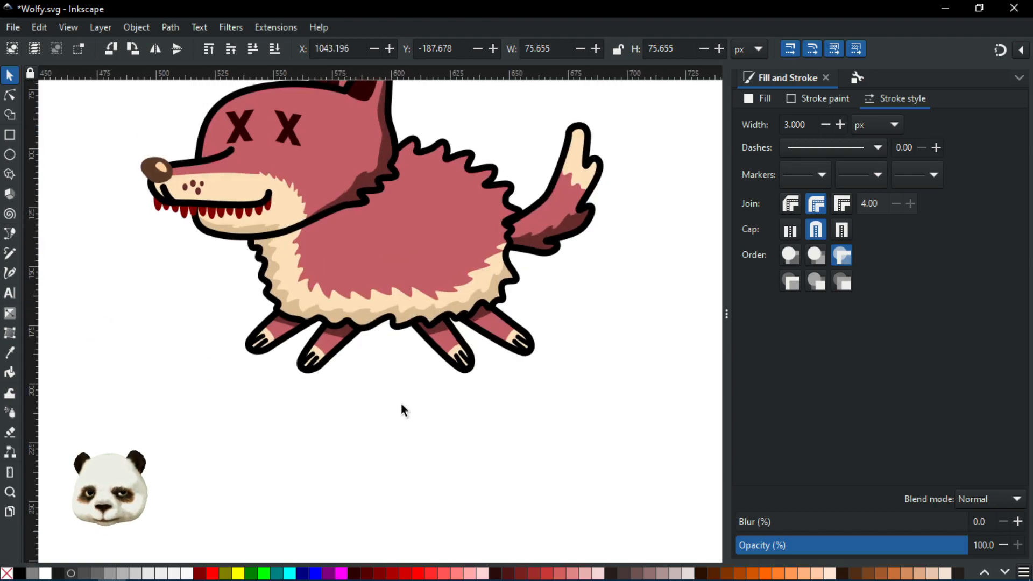
pyautogui.press('d')
pyautogui.scroll(-4, 485, 294)
pyautogui.moveTo(568, 301); pyautogui.dragTo(454, 338)
# Duplicate the cream circle to its right and fill the copy with the tan shadow colour of the wolf's belly
pyautogui.click(9, 75)
pyautogui.hotkey('ctrl', 'd')
pyautogui.moveTo(621, 160); pyautogui.dragTo(680, 167)
pyautogui.scroll(2, 344, 325)
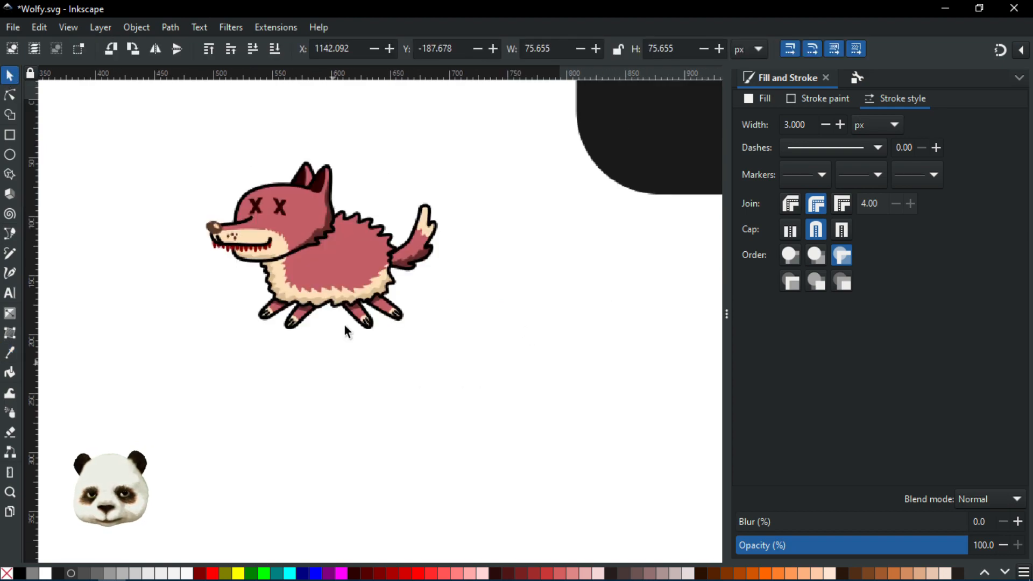
pyautogui.scroll(3, 456, 231)
pyautogui.press('d')
pyautogui.moveTo(479, 318); pyautogui.dragTo(542, 437)
pyautogui.click(340, 340)
pyautogui.scroll(-7, 341, 345)
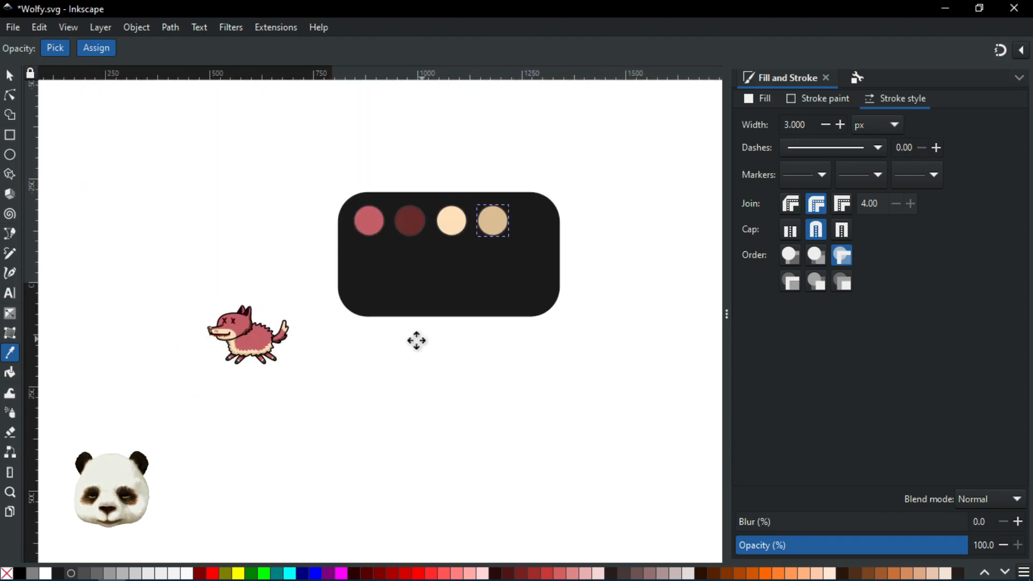
# Duplicate the tan circle and place the copy as the fifth circle at the end of the row
pyautogui.scroll(2, 418, 341)
pyautogui.click(10, 78)
pyautogui.hotkey('ctrl', 'd')
pyautogui.moveTo(595, 157); pyautogui.dragTo(665, 157)
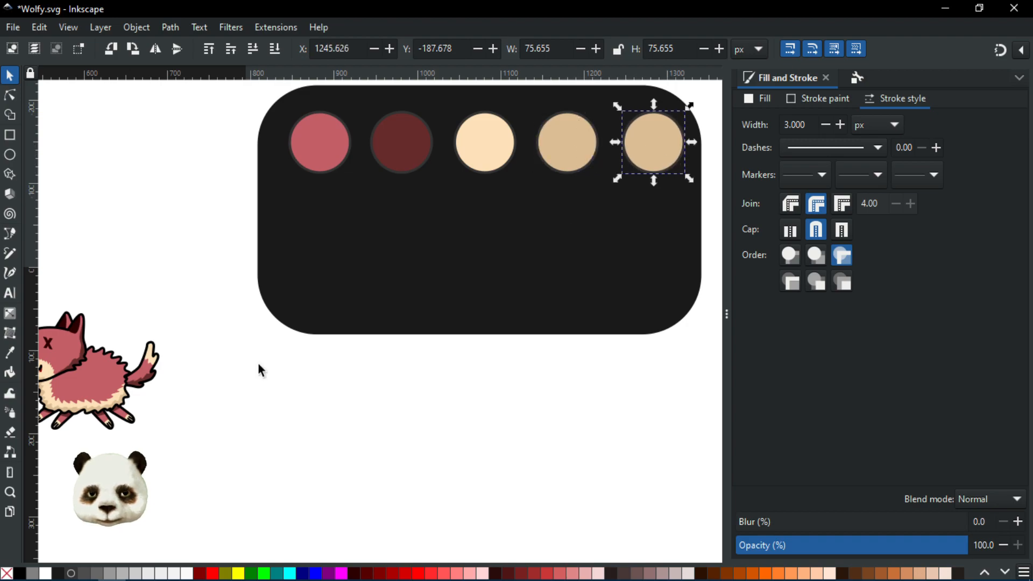
# Fill the fifth circle with the dark red sampled from the wolf's teeth
pyautogui.moveTo(154, 417); pyautogui.dragTo(402, 374)
pyautogui.scroll(5, 156, 302)
pyautogui.moveTo(559, 384); pyautogui.dragTo(111, 315)
pyautogui.press('d')
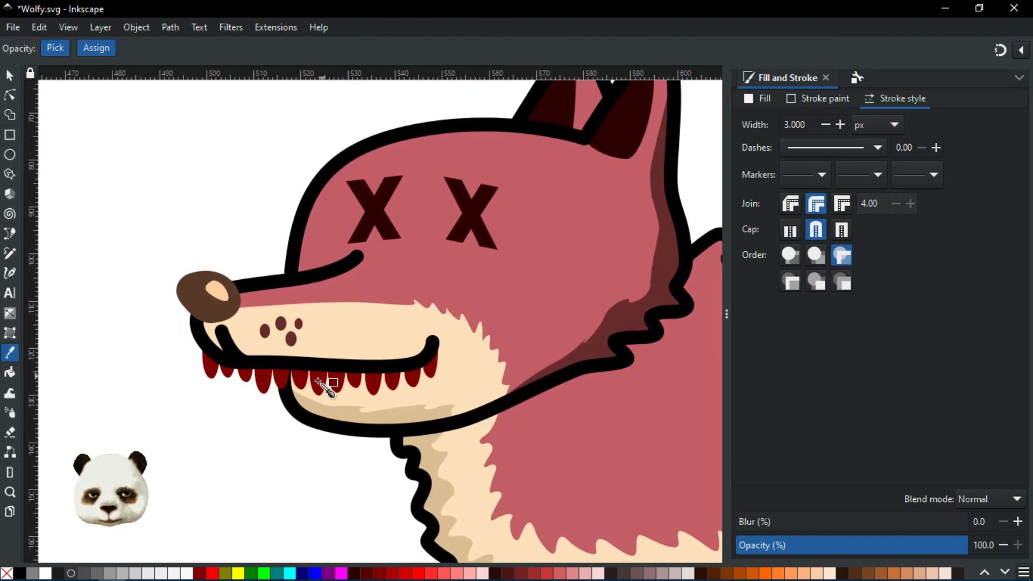
pyautogui.click(318, 382)
pyautogui.scroll(-3, 318, 381)
pyautogui.moveTo(446, 346); pyautogui.dragTo(334, 294)
pyautogui.scroll(-2, 378, 325)
pyautogui.moveTo(561, 296); pyautogui.dragTo(284, 306)
pyautogui.scroll(-1, 284, 306)
pyautogui.press('s')
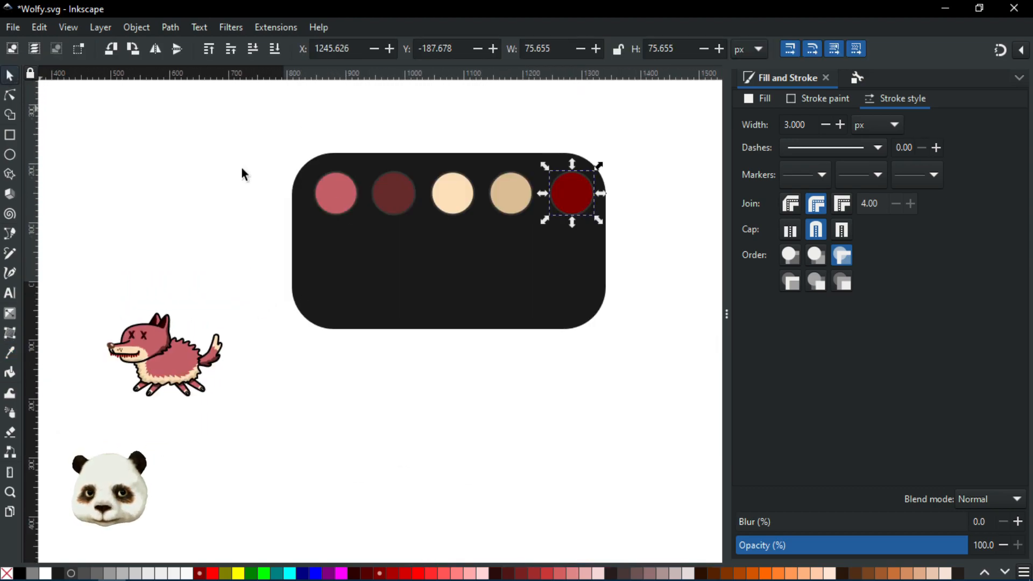
# Duplicate the pinkish red circle directly below itself and fill the copy with the brown of the wolf's nose
pyautogui.click(342, 209)
pyautogui.hotkey('ctrl', 'd')
pyautogui.moveTo(344, 211); pyautogui.dragTo(345, 267)
pyautogui.scroll(2, 94, 379)
pyautogui.scroll(2, 151, 300)
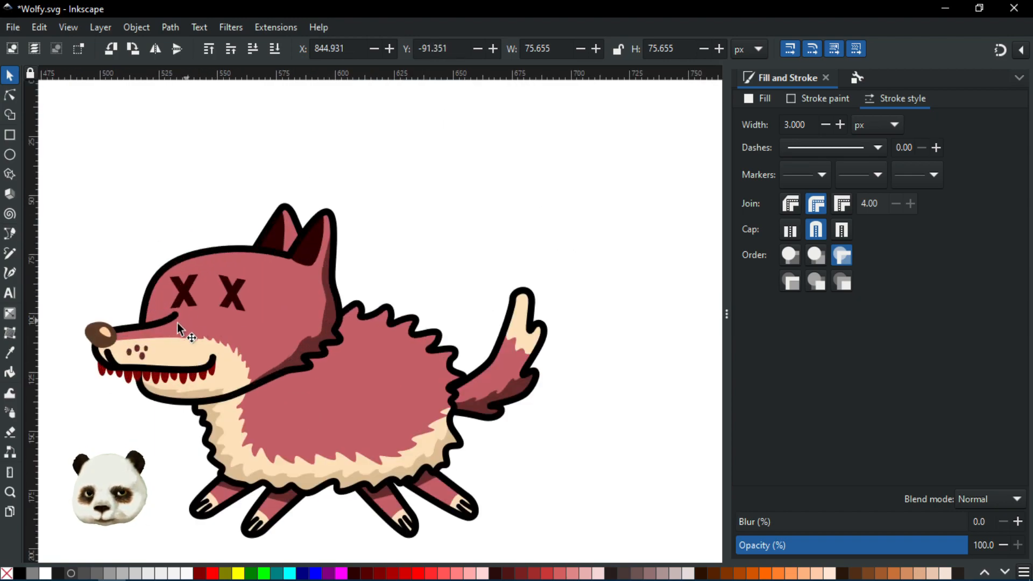
pyautogui.press('d')
pyautogui.click(105, 336)
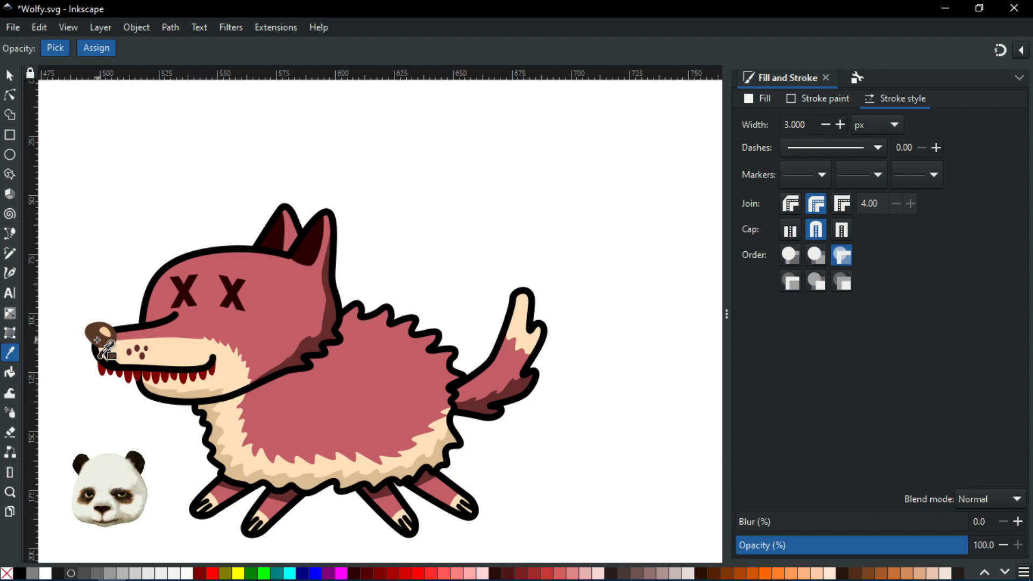
pyautogui.scroll(-2, 257, 350)
pyautogui.scroll(-1, 257, 349)
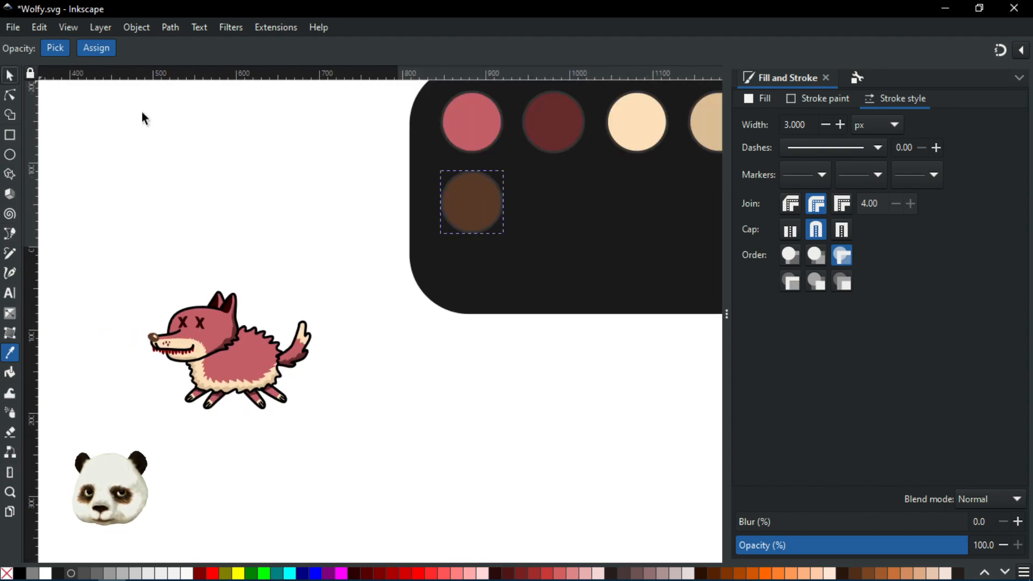
# Duplicate the brown circle to its right and fill the copy with the very dark red of the wolf's X-shaped eyes
pyautogui.click(10, 75)
pyautogui.hotkey('ctrl', 'd')
pyautogui.moveTo(464, 214); pyautogui.dragTo(555, 219)
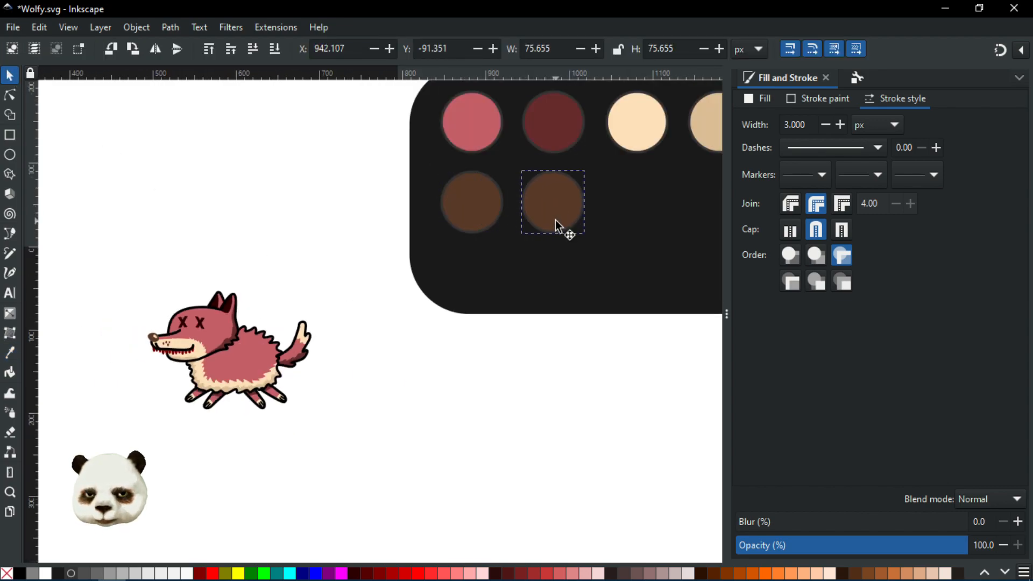
pyautogui.scroll(2, 212, 311)
pyautogui.scroll(3, 202, 333)
pyautogui.press('d')
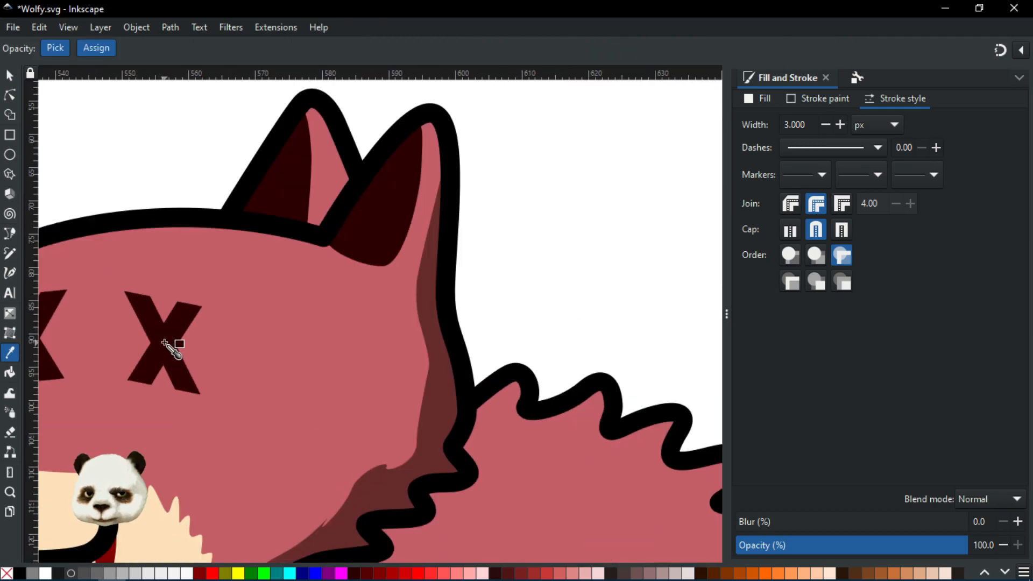
pyautogui.scroll(-4, 177, 344)
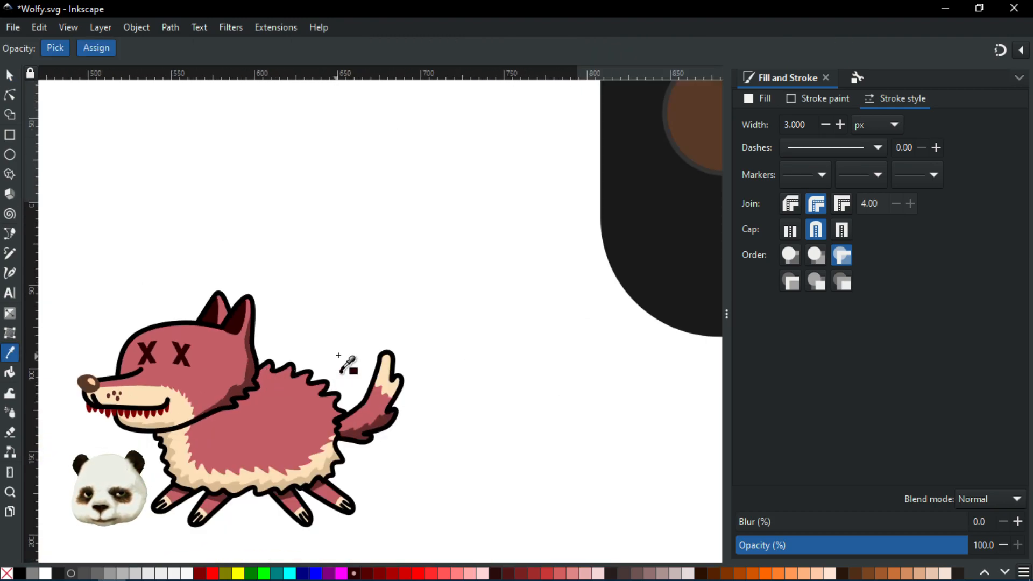
pyautogui.moveTo(431, 335); pyautogui.dragTo(115, 411)
pyautogui.scroll(-2, 209, 382)
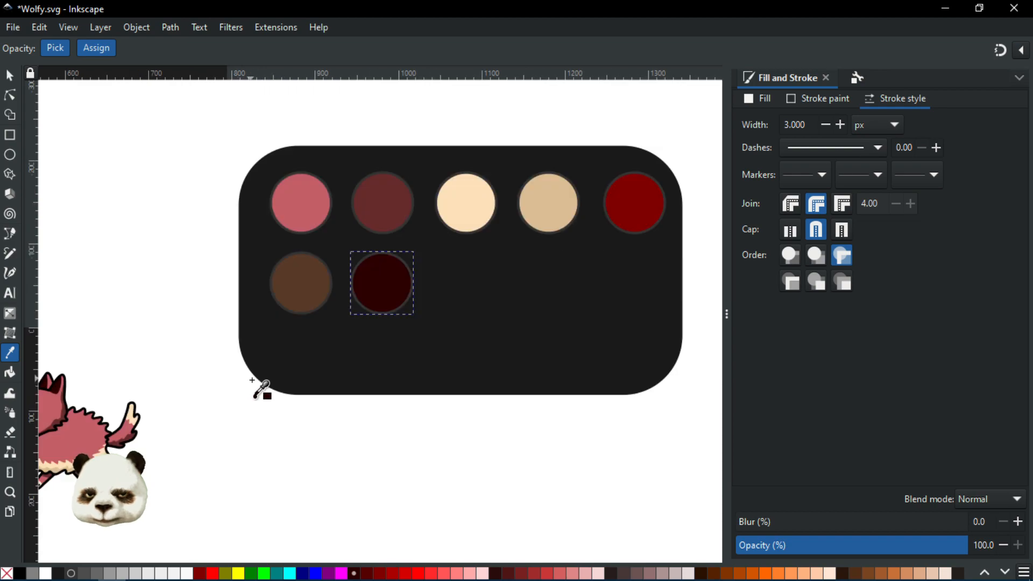
pyautogui.click(8, 77)
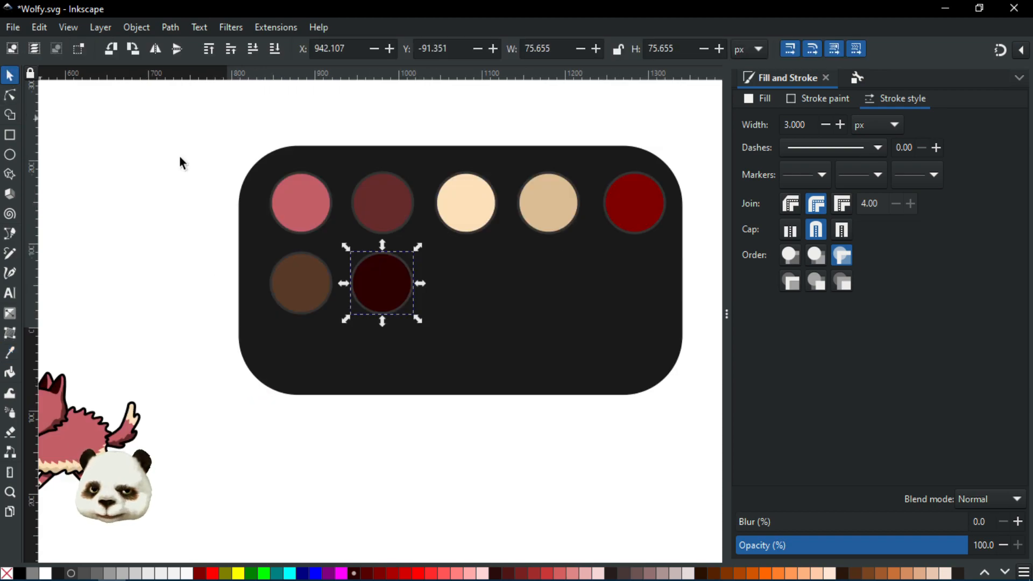
# Select all seven circles together with the dark rectangle and open the Align and Distribute dialog
pyautogui.moveTo(164, 157); pyautogui.dragTo(702, 240)
pyautogui.click(596, 300)
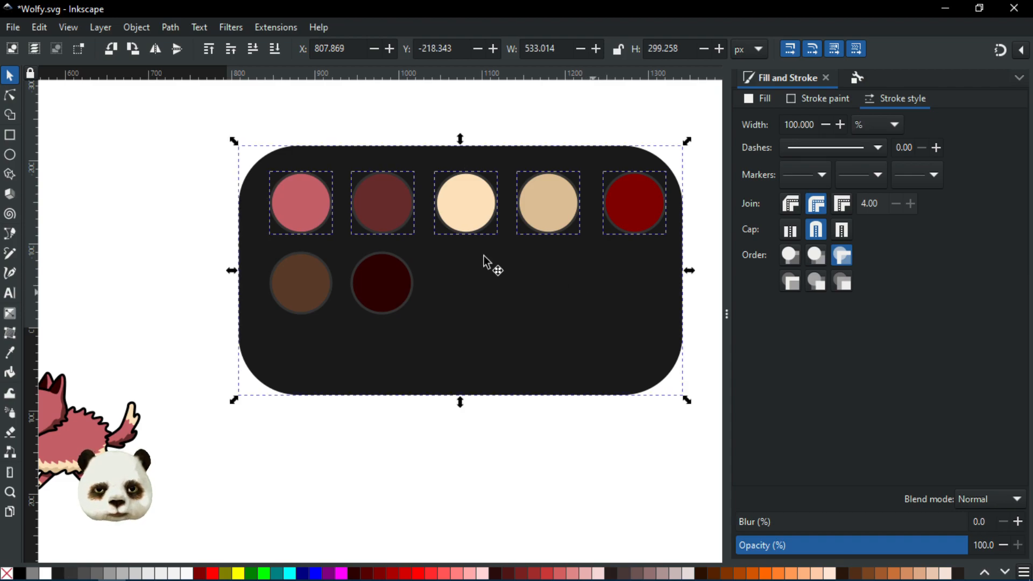
pyautogui.click(120, 163)
pyautogui.moveTo(483, 228); pyautogui.dragTo(597, 334)
pyautogui.keyDown('shift'); pyautogui.click(602, 339); pyautogui.keyUp('shift')
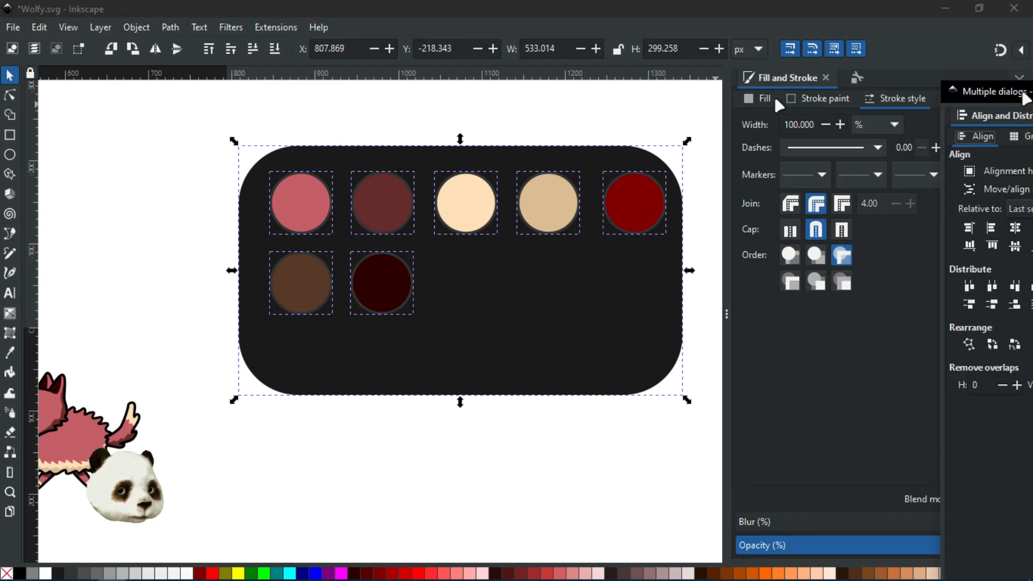
pyautogui.hotkey('ctrl', 'shift', 'a')
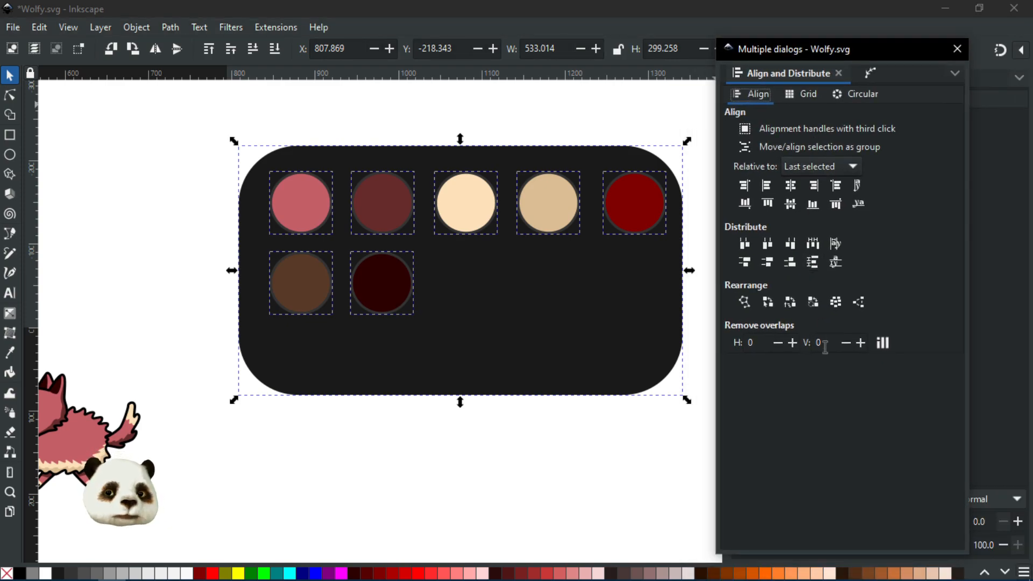
# Try to centre the ungrouped circles horizontally on the dark rectangle
pyautogui.click(790, 186)
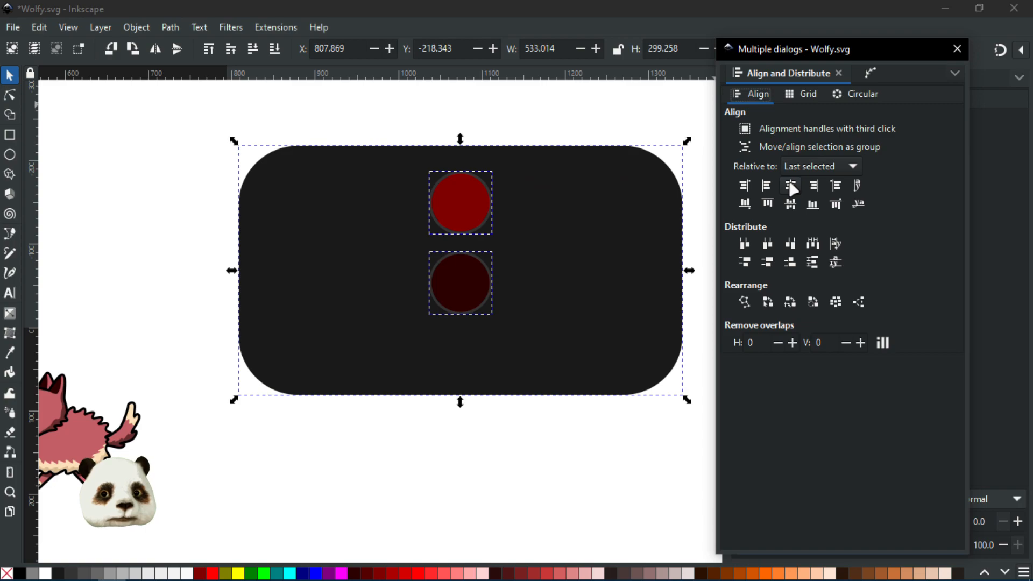
pyautogui.hotkey('ctrl', 'z')
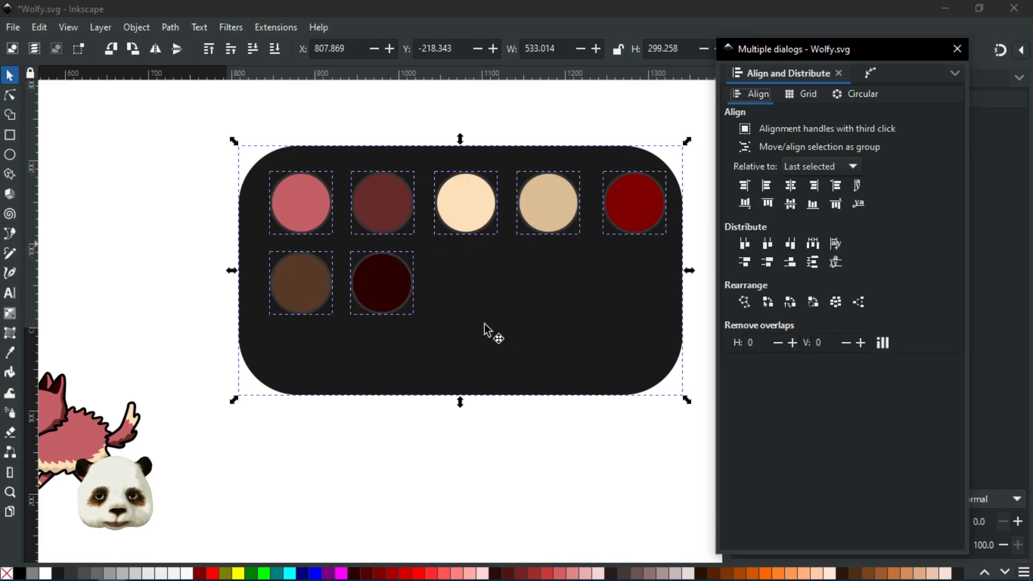
pyautogui.click(207, 217)
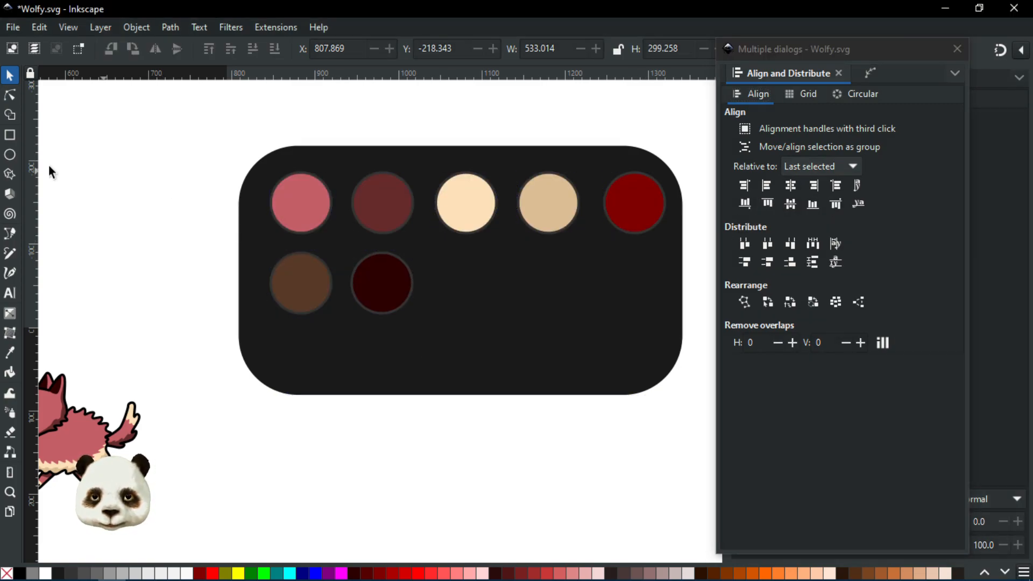
# Group the seven circles and centre the group horizontally relative to the dark rectangle
pyautogui.moveTo(108, 160); pyautogui.dragTo(713, 335)
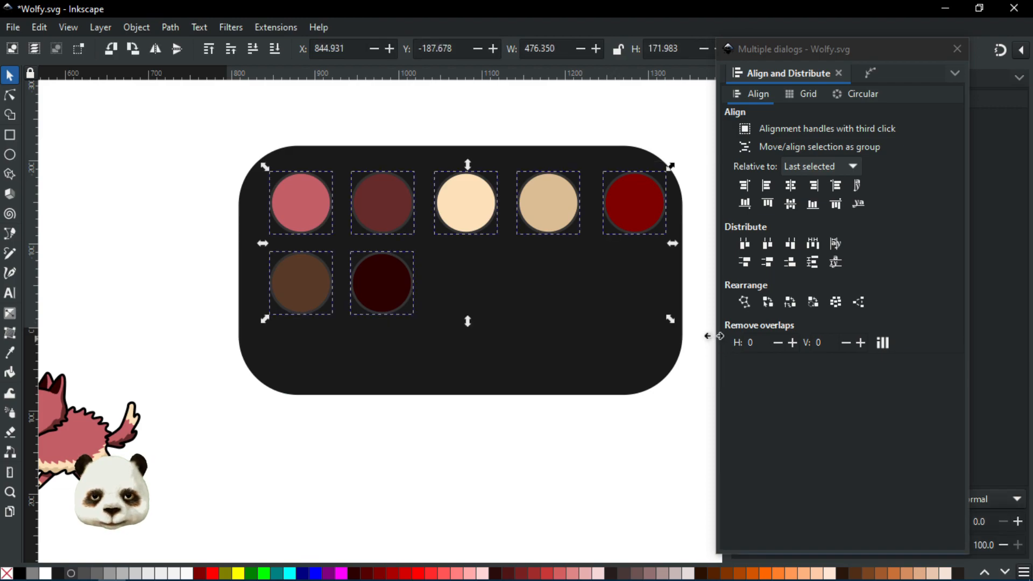
pyautogui.hotkey('ctrl', 'g')
pyautogui.keyDown('shift'); pyautogui.click(347, 349); pyautogui.keyUp('shift')
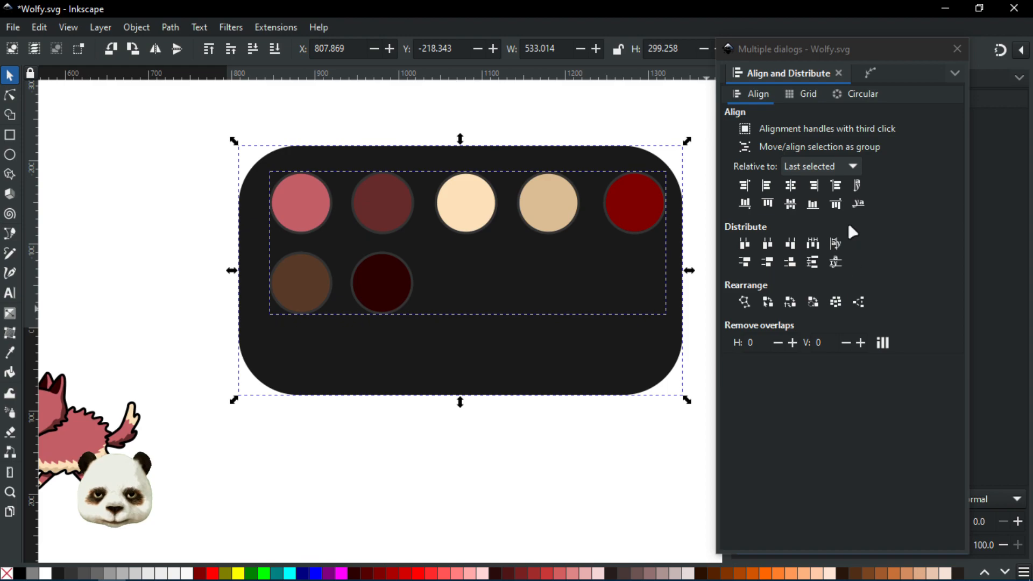
pyautogui.click(789, 186)
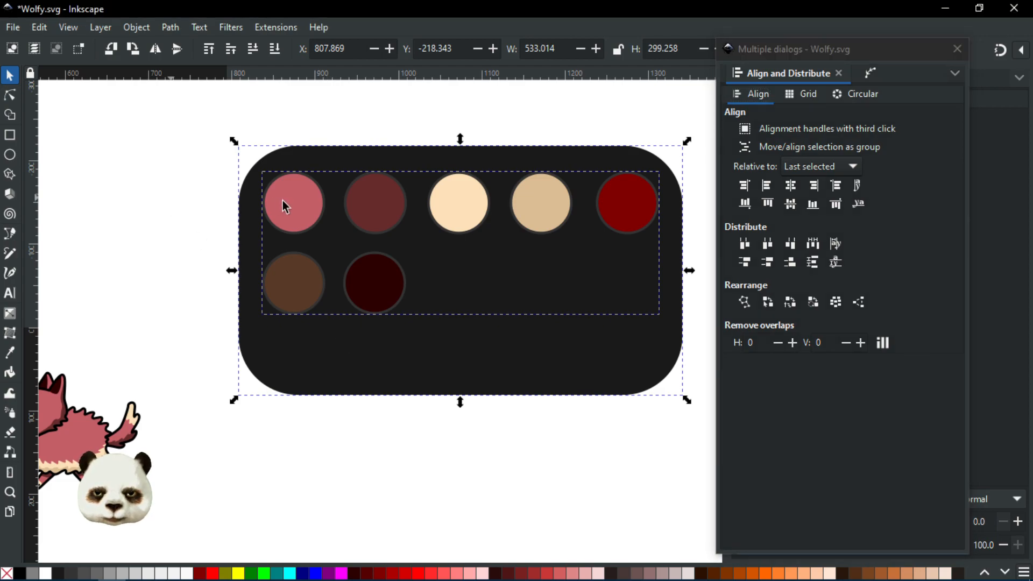
# Select the five circles in the palette's upper row and distribute them horizontally with equal gaps
pyautogui.click(297, 205)
pyautogui.keyDown('ctrl'); pyautogui.click(295, 198); pyautogui.keyUp('ctrl')
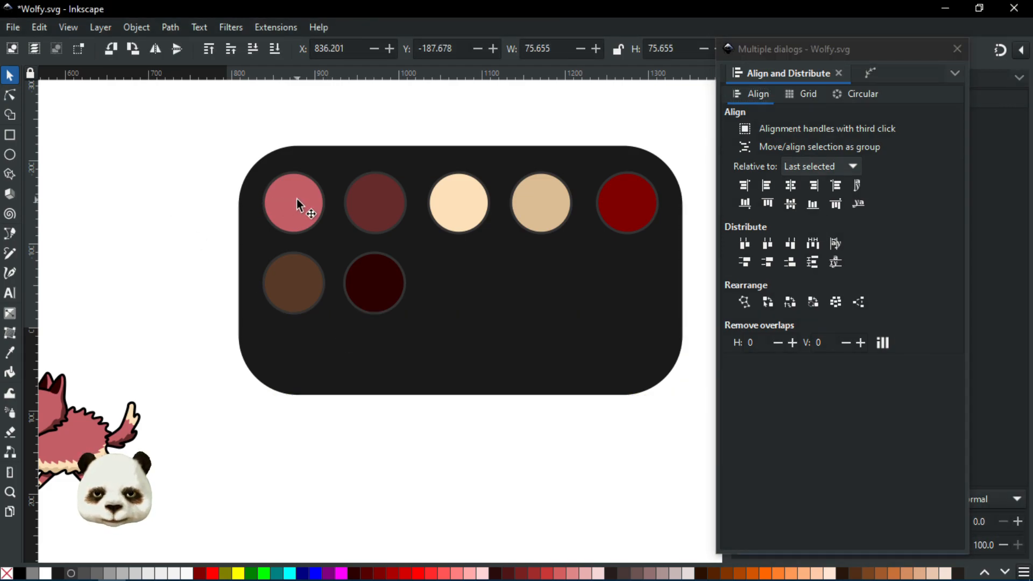
pyautogui.moveTo(157, 143); pyautogui.dragTo(697, 250)
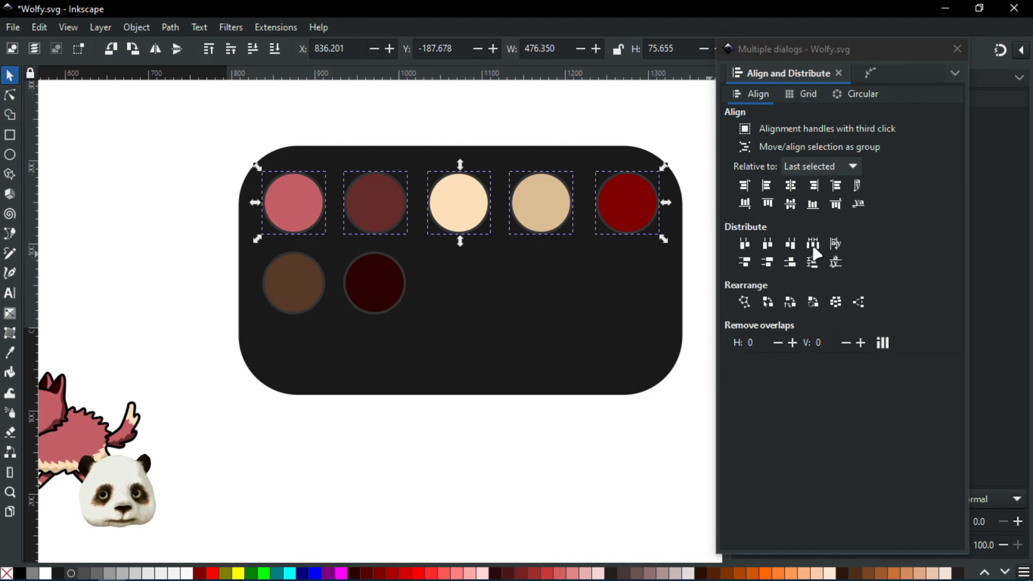
pyautogui.click(815, 252)
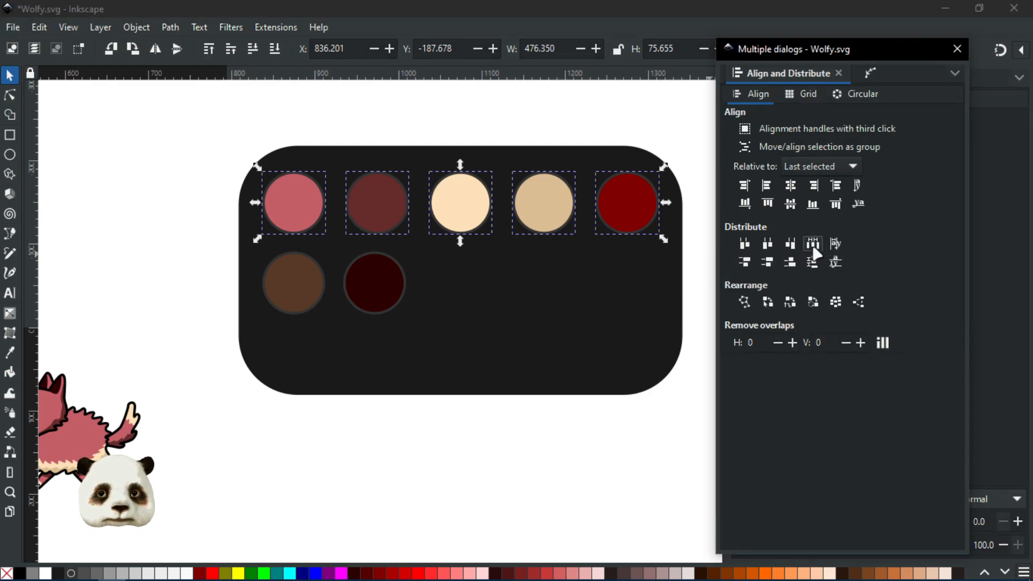
# Try shifting the upper row's dark red circle outward to the rectangle's edge and redistributing the five circles with equal horizontal gaps
pyautogui.click(624, 219)
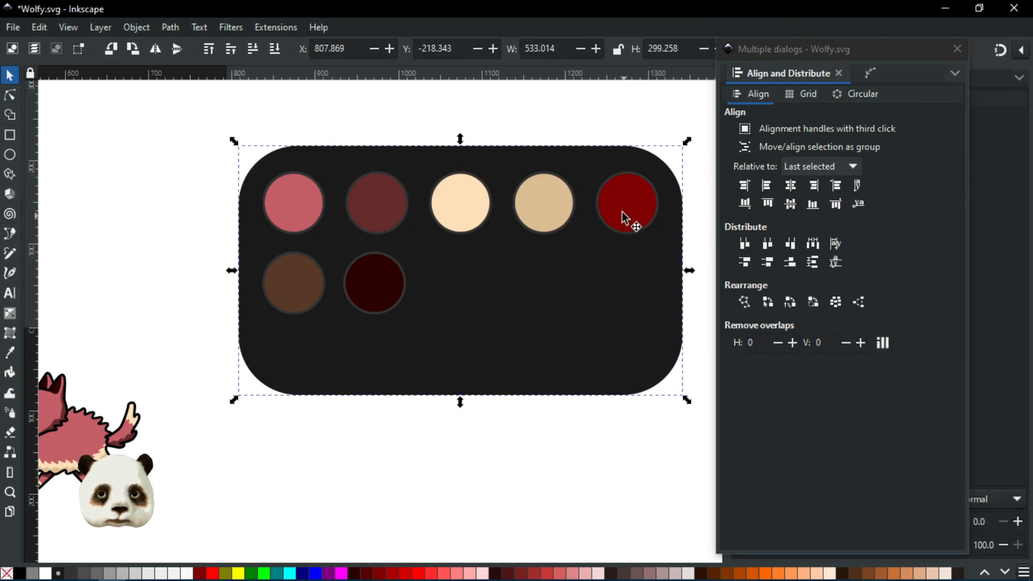
pyautogui.doubleClick(622, 219)
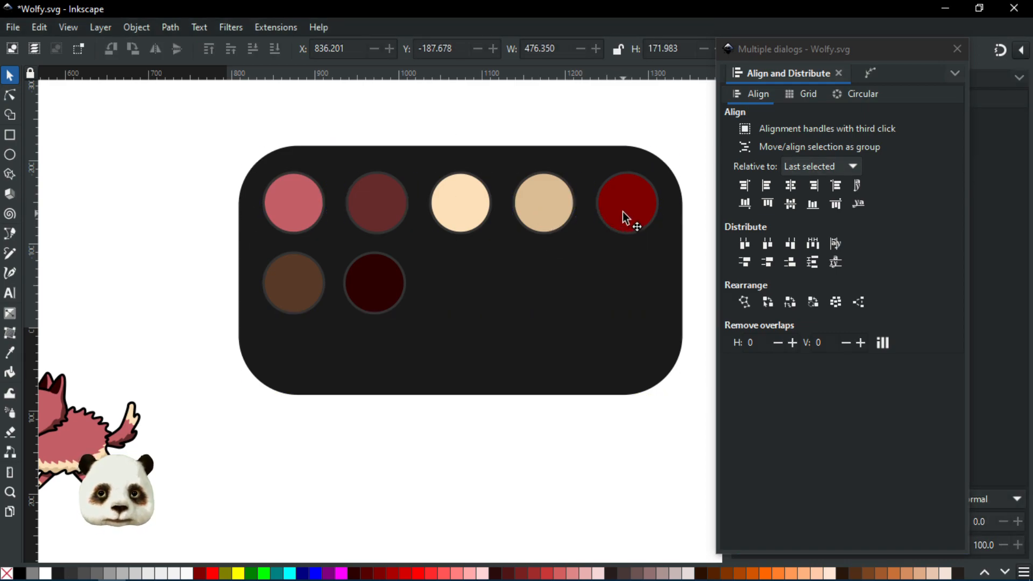
pyautogui.moveTo(622, 219); pyautogui.dragTo(644, 218)
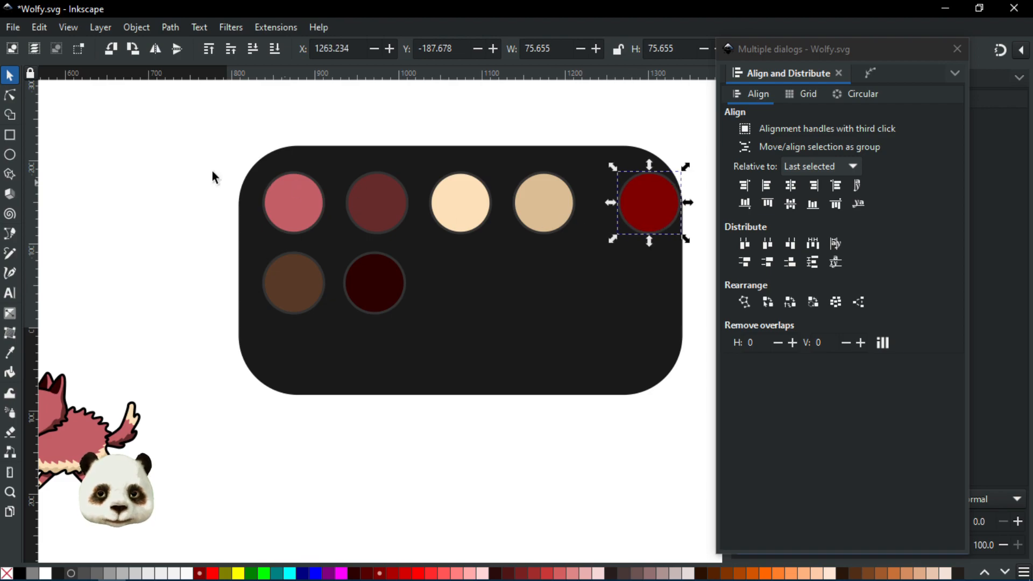
pyautogui.moveTo(194, 167); pyautogui.dragTo(596, 239)
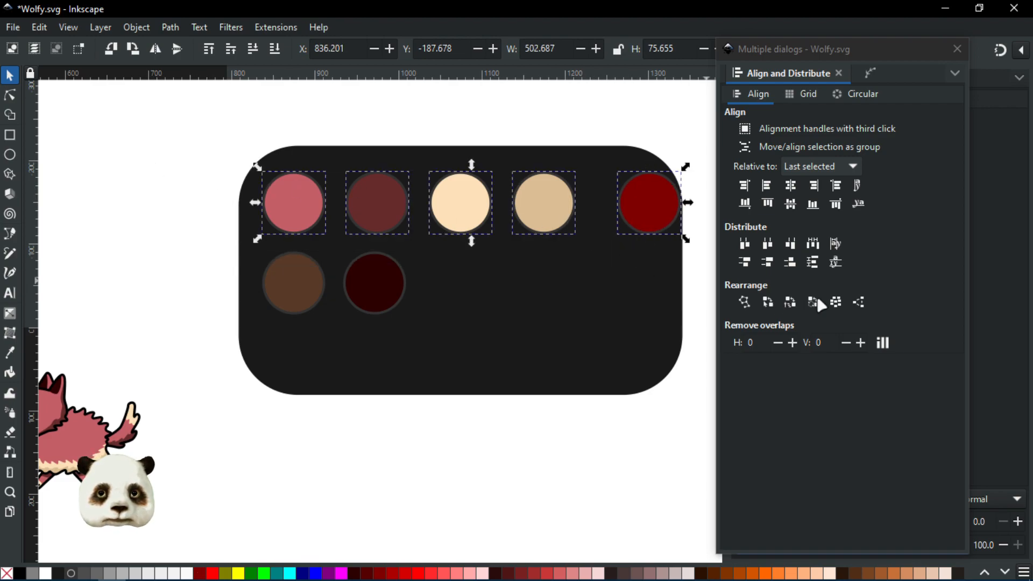
pyautogui.click(814, 245)
pyautogui.click(815, 245)
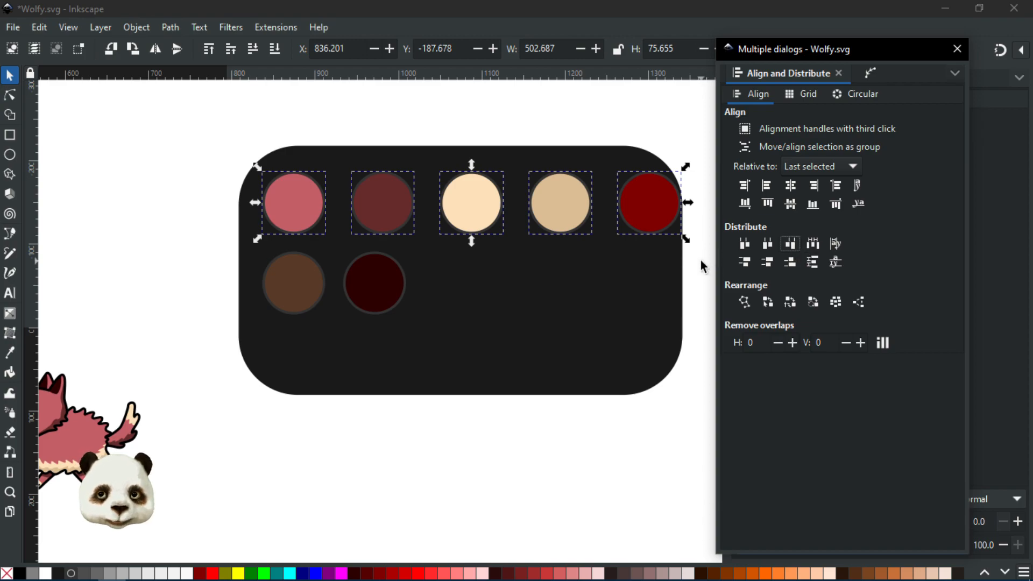
pyautogui.click(789, 262)
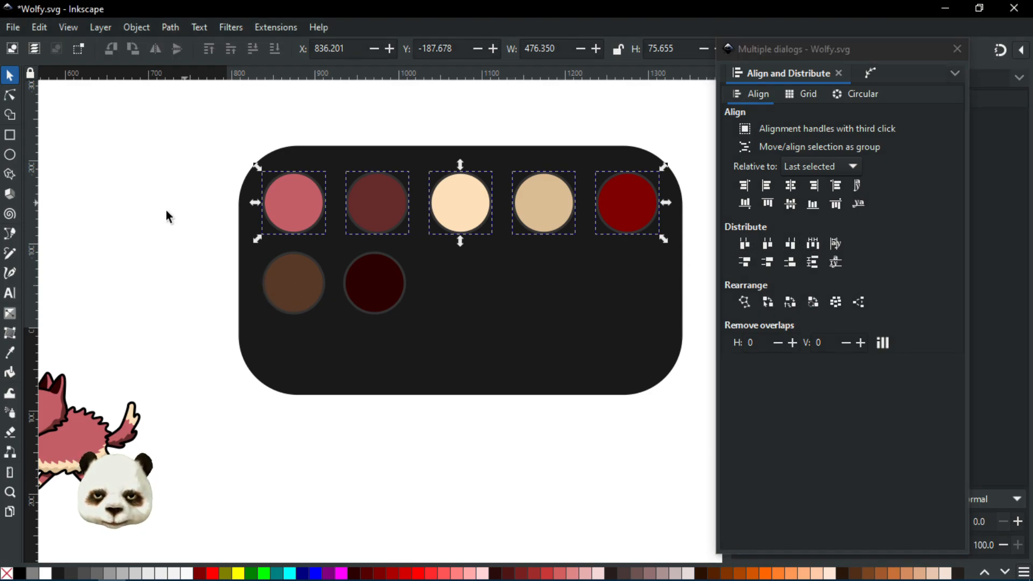
# Select the whole palette panel, scale it down to about 215 × 121 px and place it above the wolf
pyautogui.click(148, 223)
pyautogui.scroll(-4, 151, 241)
pyautogui.moveTo(243, 323); pyautogui.dragTo(450, 357)
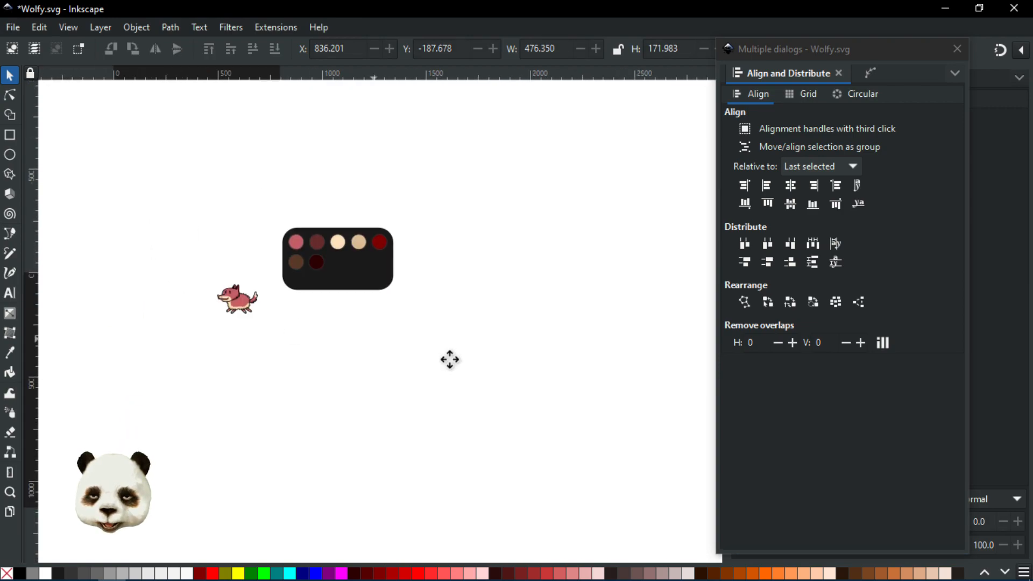
pyautogui.scroll(3, 449, 358)
pyautogui.moveTo(435, 282); pyautogui.dragTo(525, 409)
pyautogui.moveTo(238, 143); pyautogui.dragTo(647, 380)
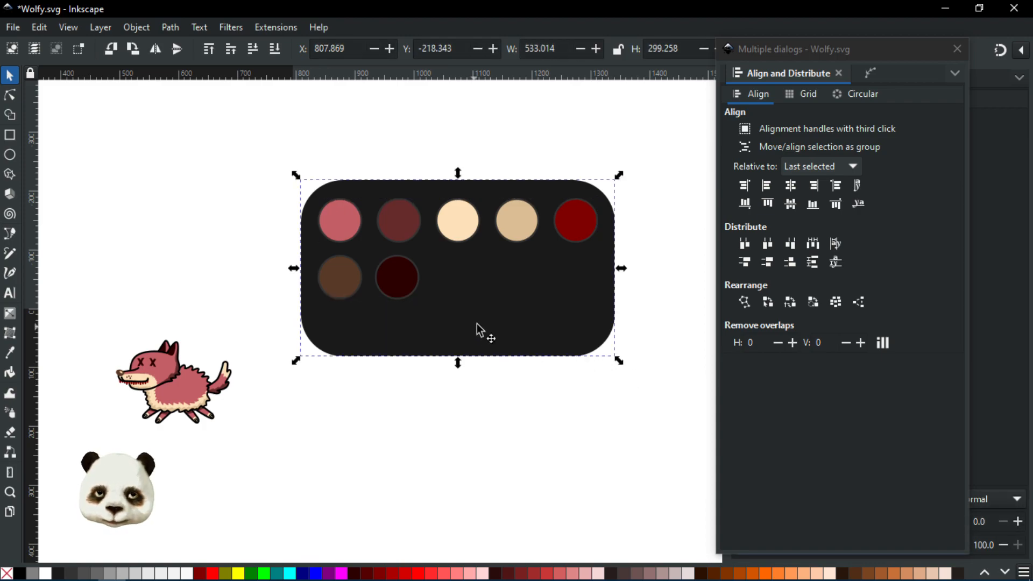
pyautogui.moveTo(482, 330); pyautogui.dragTo(440, 371)
pyautogui.moveTo(576, 213); pyautogui.dragTo(385, 322)
pyautogui.moveTo(375, 384); pyautogui.dragTo(234, 297)
pyautogui.moveTo(137, 243); pyautogui.dragTo(421, 216)
pyautogui.scroll(3, 454, 383)
pyautogui.moveTo(511, 246); pyautogui.dragTo(450, 383)
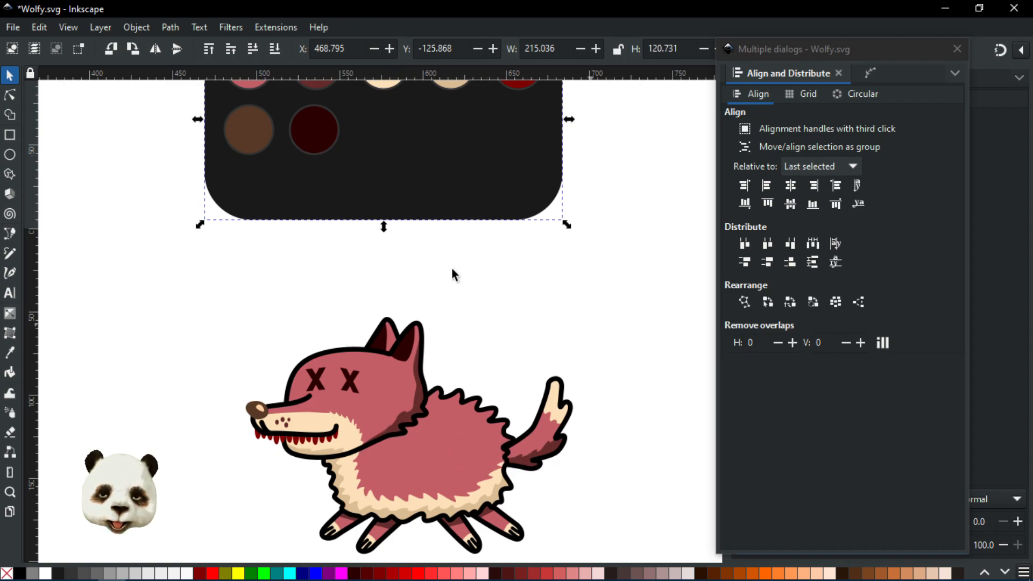
# Shift the palette panel slightly so it sits centred over the wolf, at about X 474, Y -135 px
pyautogui.scroll(-3, 165, 450)
pyautogui.scroll(2, 256, 444)
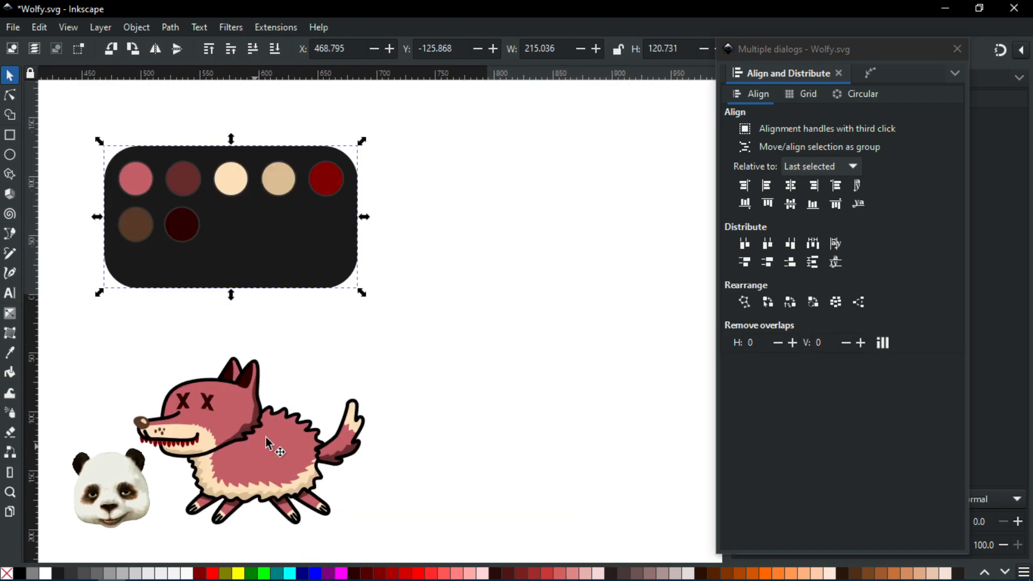
pyautogui.moveTo(369, 335); pyautogui.dragTo(446, 327)
pyautogui.moveTo(386, 260); pyautogui.dragTo(392, 248)
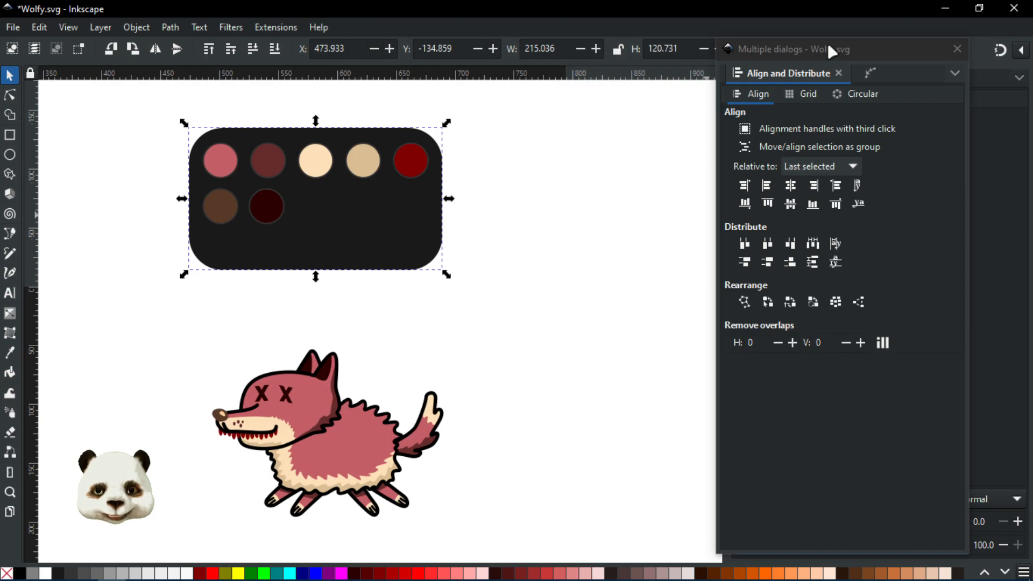
# Put away the floating Align and Distribute dialog and save the document
pyautogui.moveTo(832, 51); pyautogui.dragTo(1032, 60)
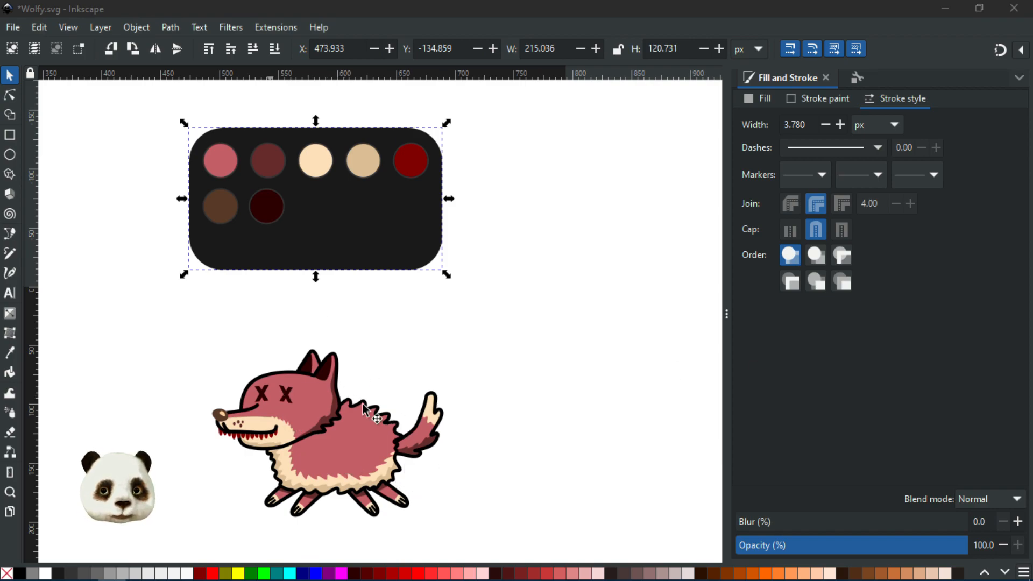
pyautogui.hotkey('ctrl', 's')
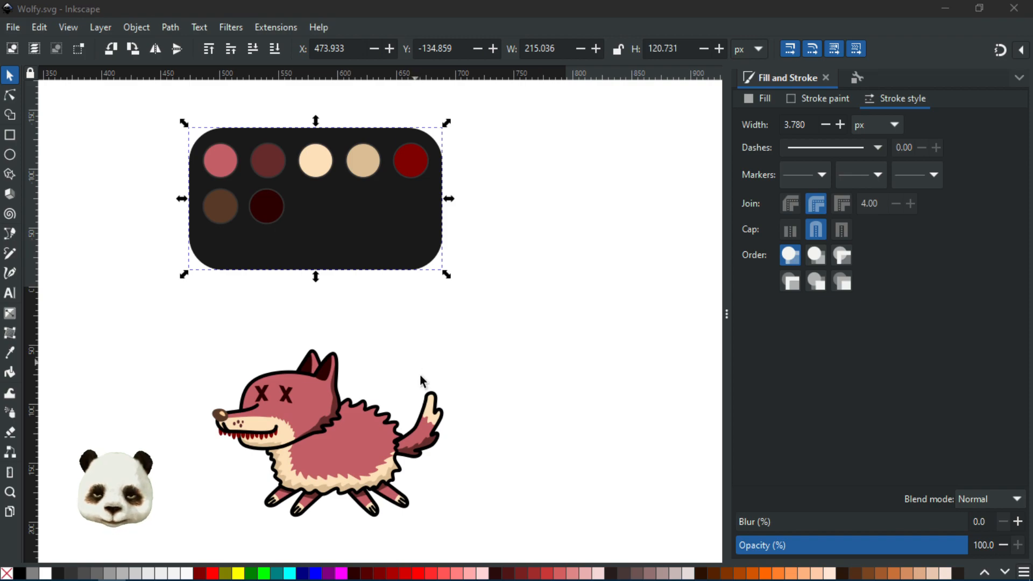
# Examine the wolf's fur shading, body outline and legs up close and as a whole
pyautogui.moveTo(526, 428); pyautogui.dragTo(544, 384)
pyautogui.scroll(3, 386, 447)
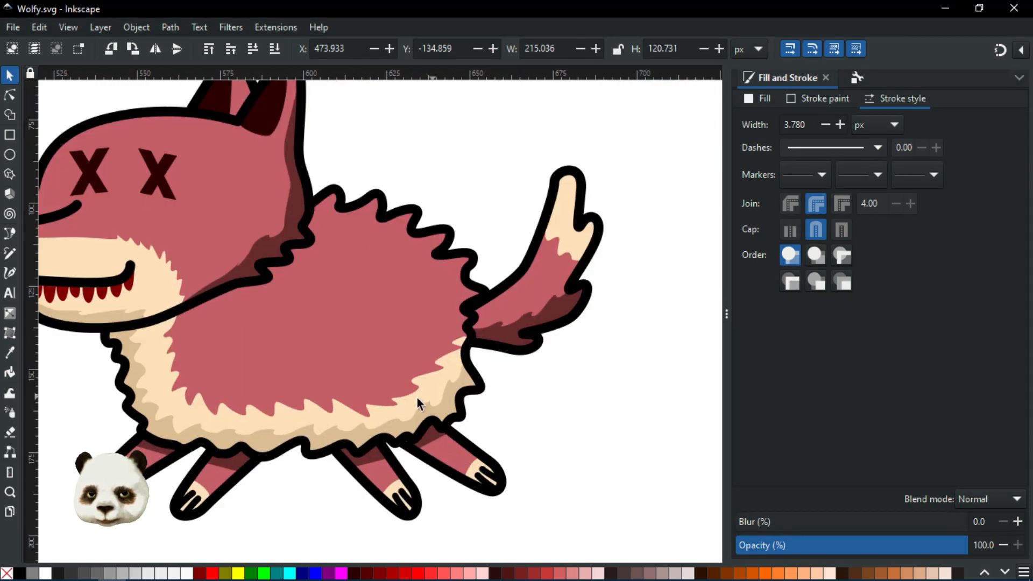
pyautogui.scroll(-2, 417, 398)
pyautogui.scroll(-2, 422, 404)
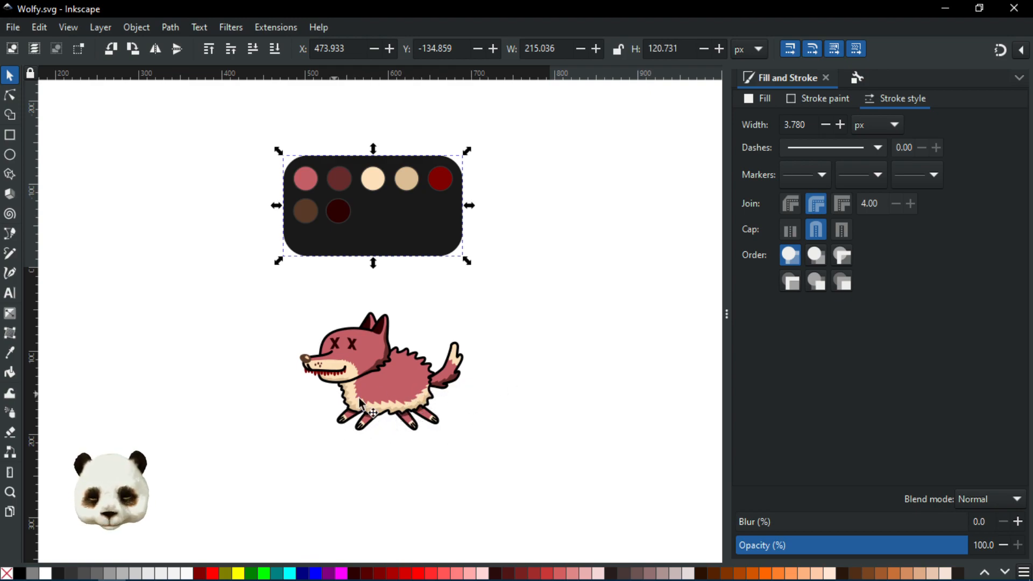
pyautogui.scroll(2, 446, 422)
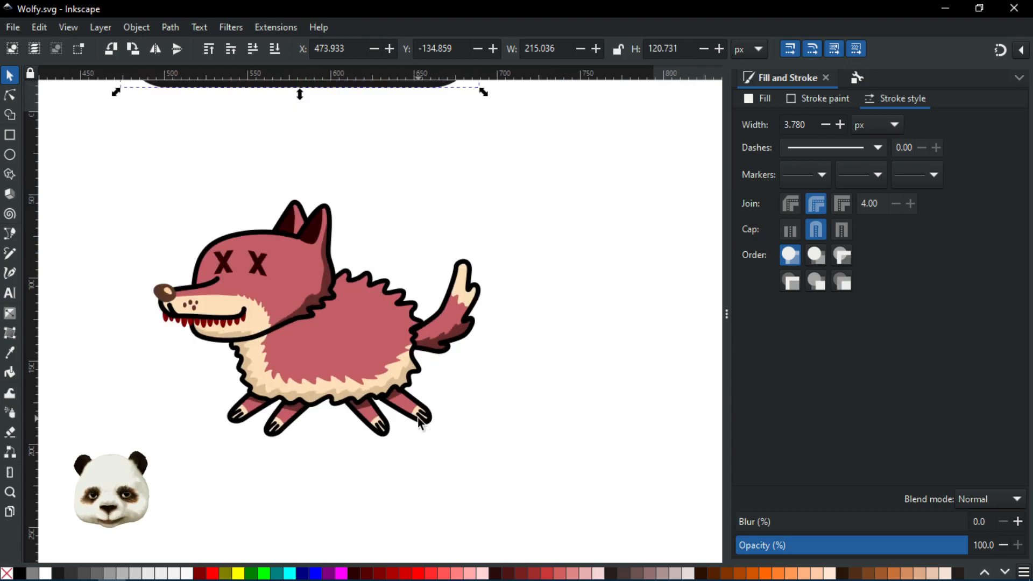
pyautogui.scroll(-1, 419, 422)
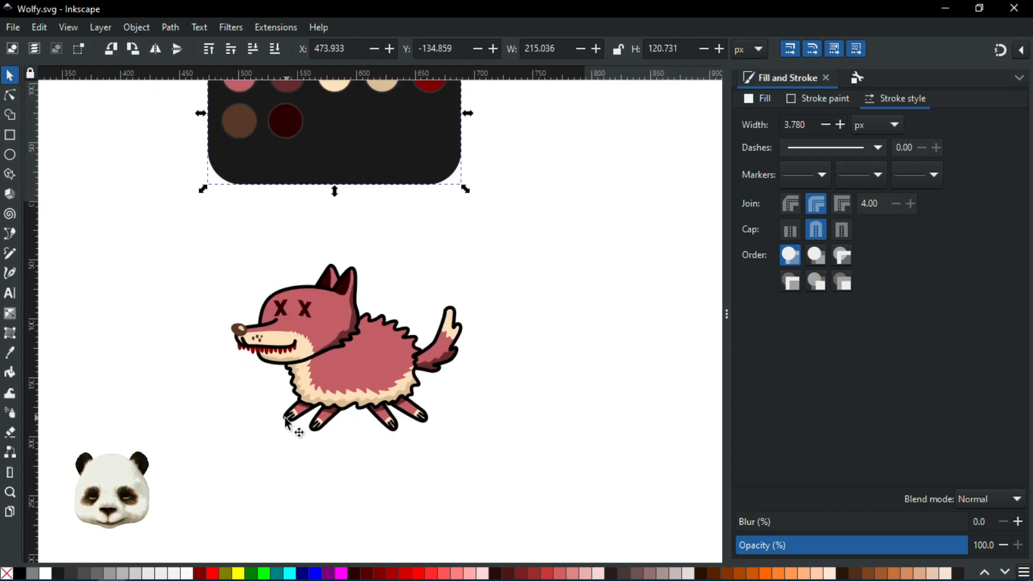
pyautogui.scroll(3, 311, 429)
pyautogui.scroll(-2, 325, 417)
pyautogui.scroll(-1, 325, 418)
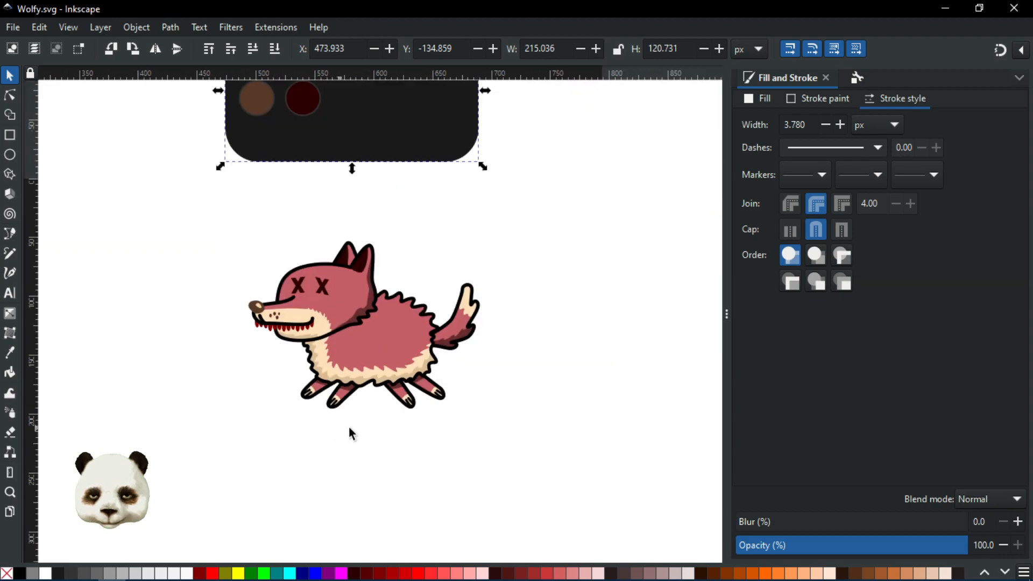
pyautogui.scroll(2, 350, 433)
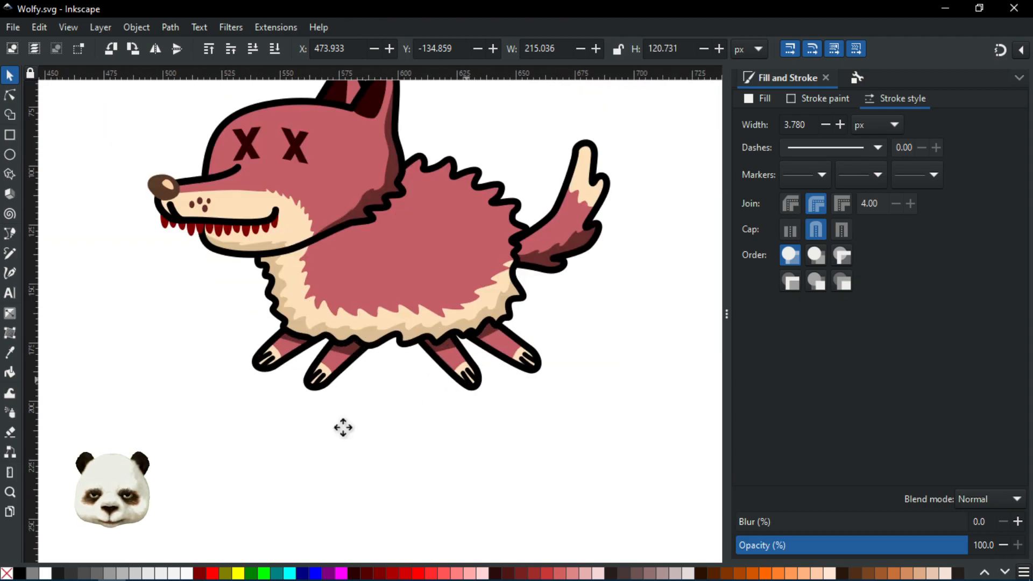
pyautogui.scroll(2, 339, 427)
pyautogui.scroll(-4, 323, 430)
pyautogui.scroll(2, 161, 451)
pyautogui.scroll(3, 172, 387)
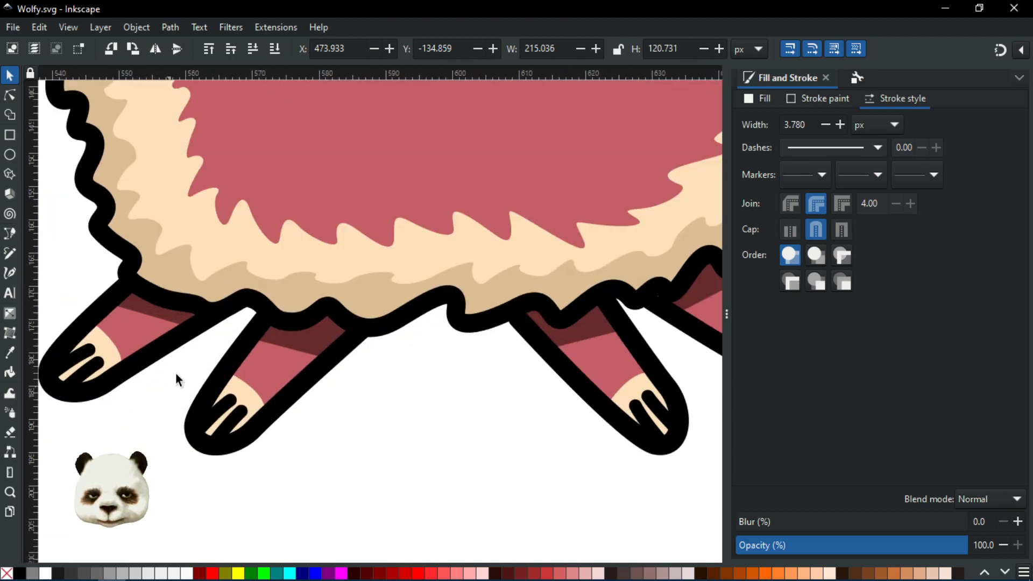
pyautogui.moveTo(613, 371)
pyautogui.mouseDown()
pyautogui.moveTo(438, 395)
pyautogui.moveTo(594, 374)
pyautogui.mouseUp()
# Switch to the Node tool and inspect the outlines of the wolf's legs where they tuck under the body
pyautogui.click(10, 96)
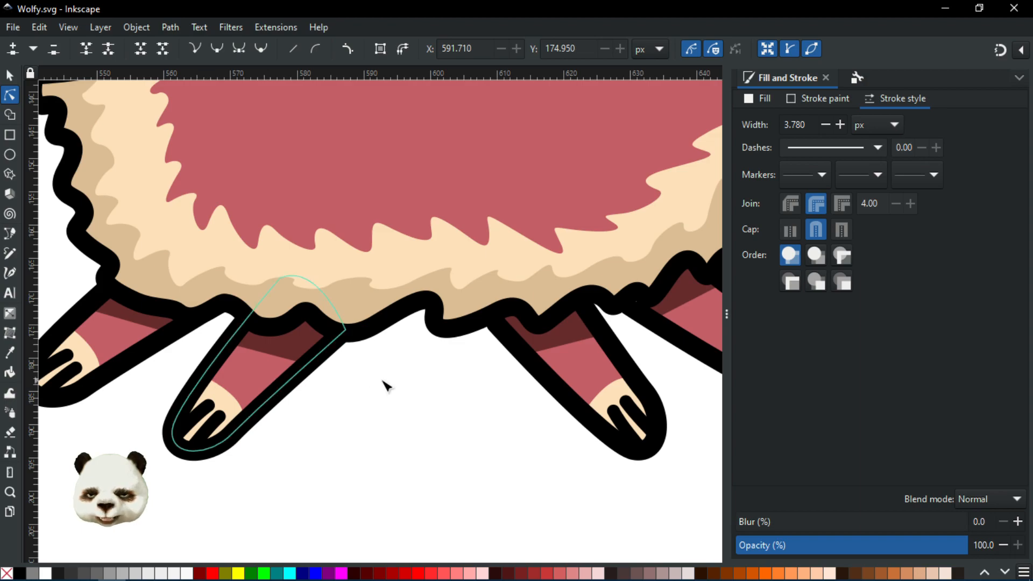
pyautogui.hscroll(4, 565, 368)
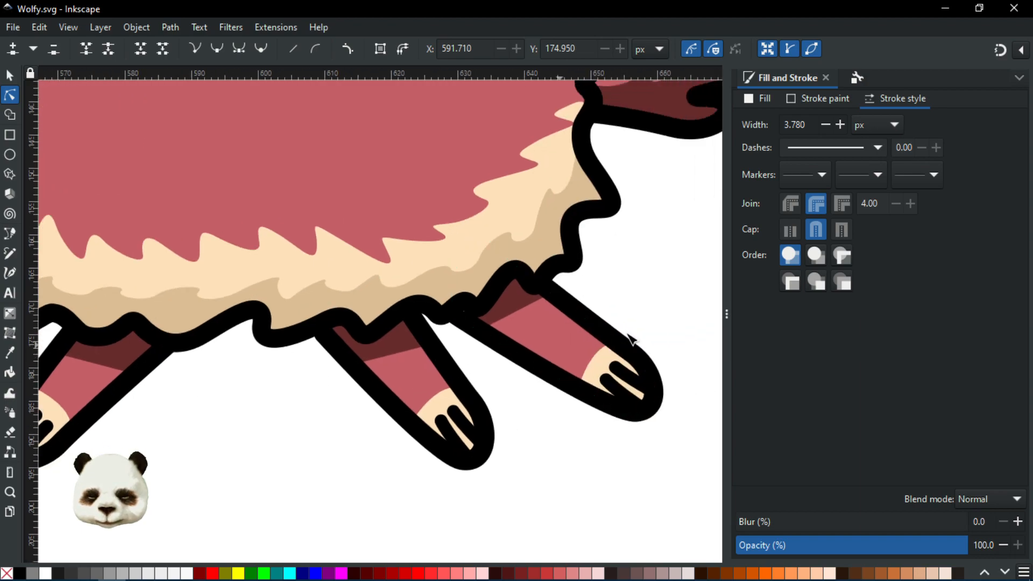
pyautogui.scroll(-2, 500, 405)
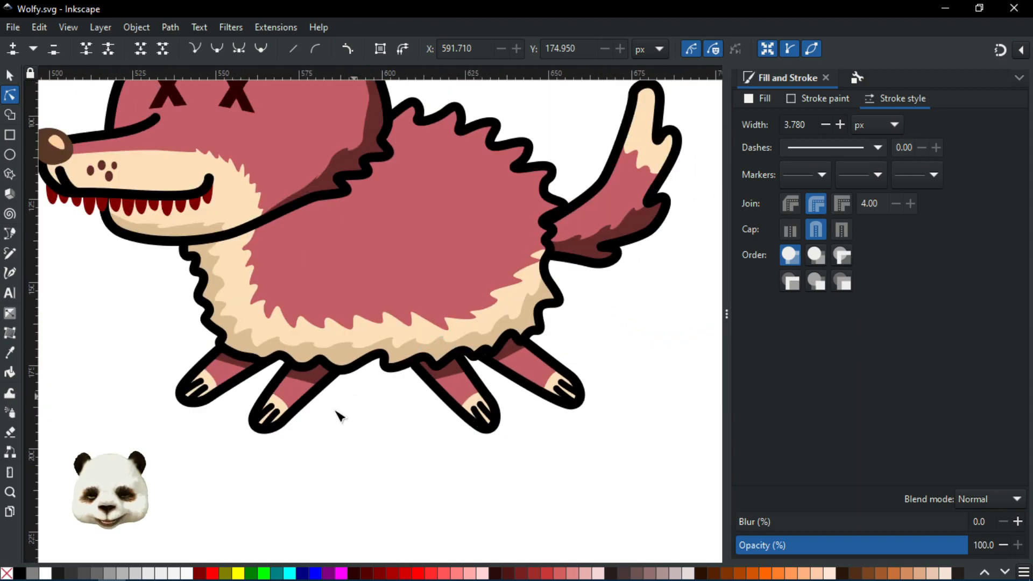
pyautogui.scroll(2, 199, 422)
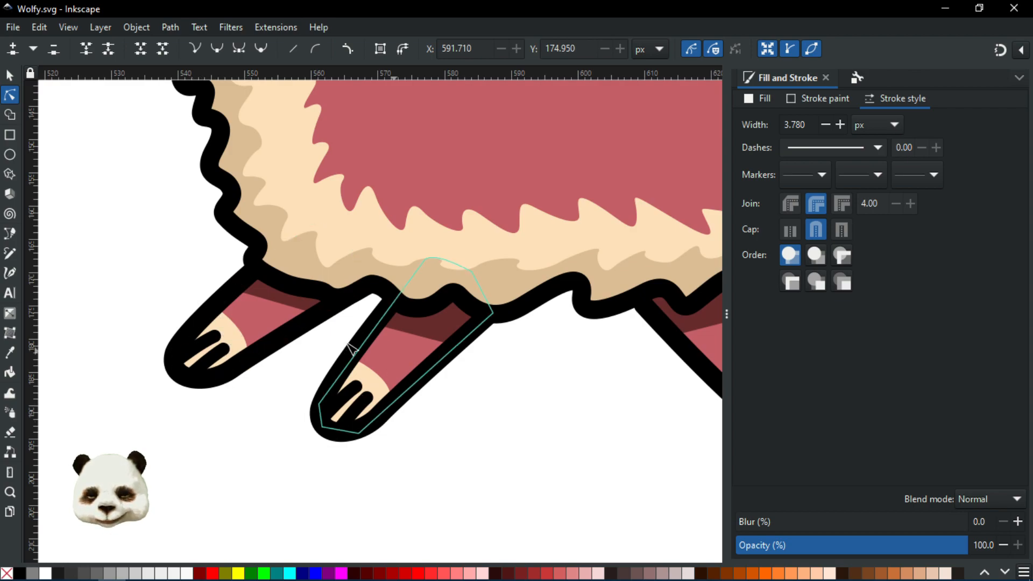
pyautogui.scroll(-2, 380, 367)
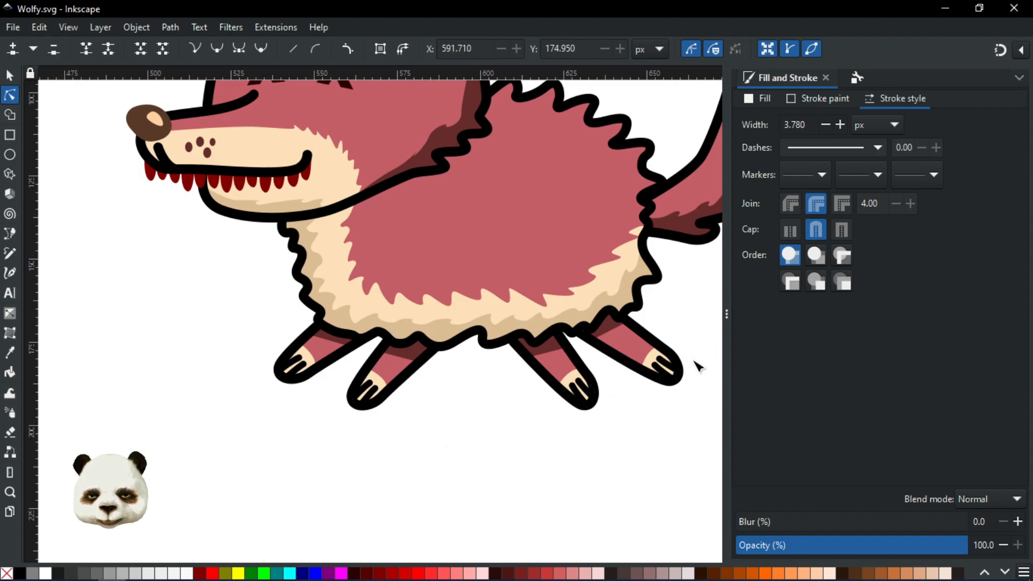
pyautogui.scroll(-2, 447, 425)
pyautogui.scroll(-1, 450, 456)
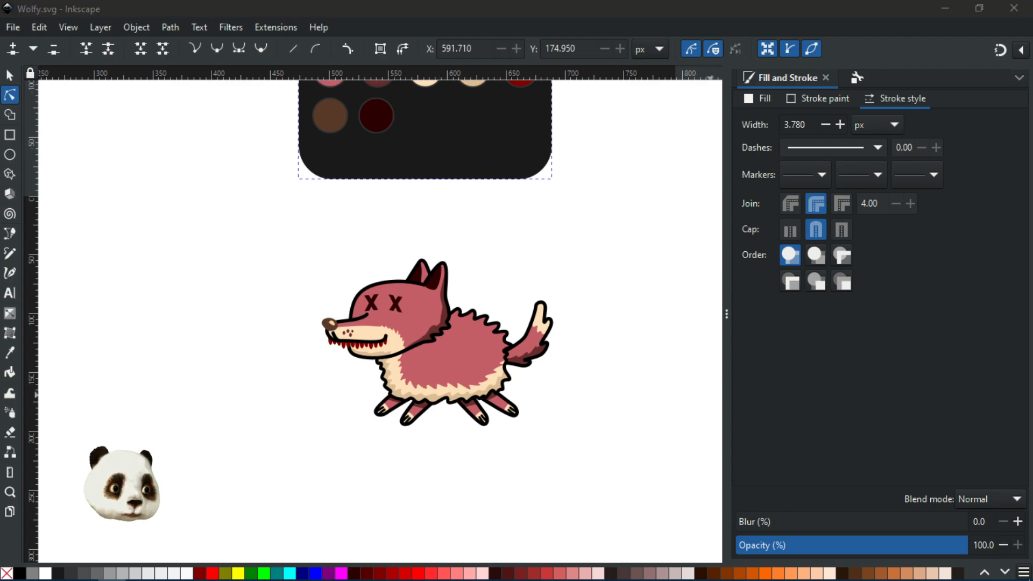
pyautogui.moveTo(621, 264); pyautogui.dragTo(385, 253)
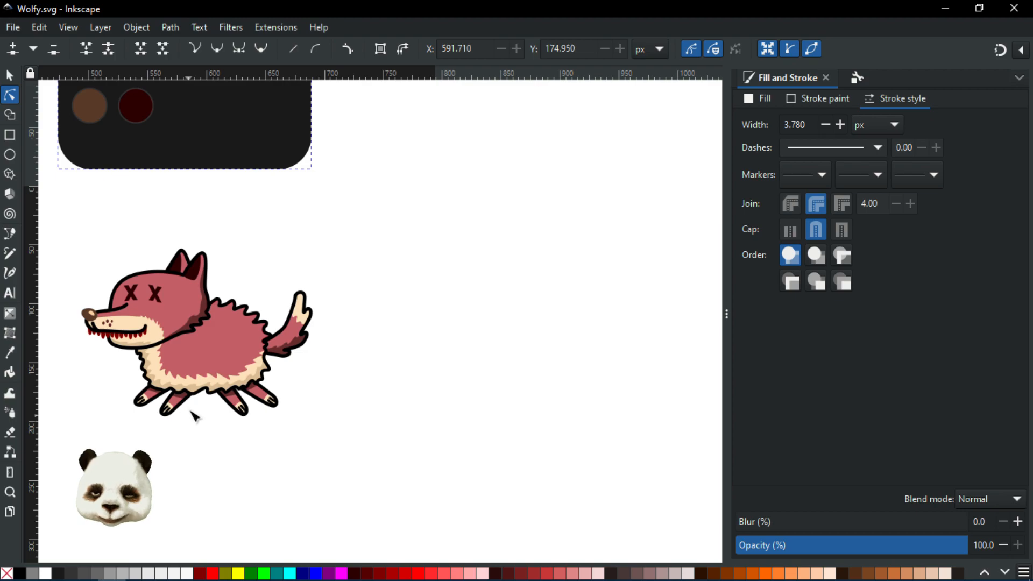
pyautogui.moveTo(321, 430); pyautogui.dragTo(543, 423)
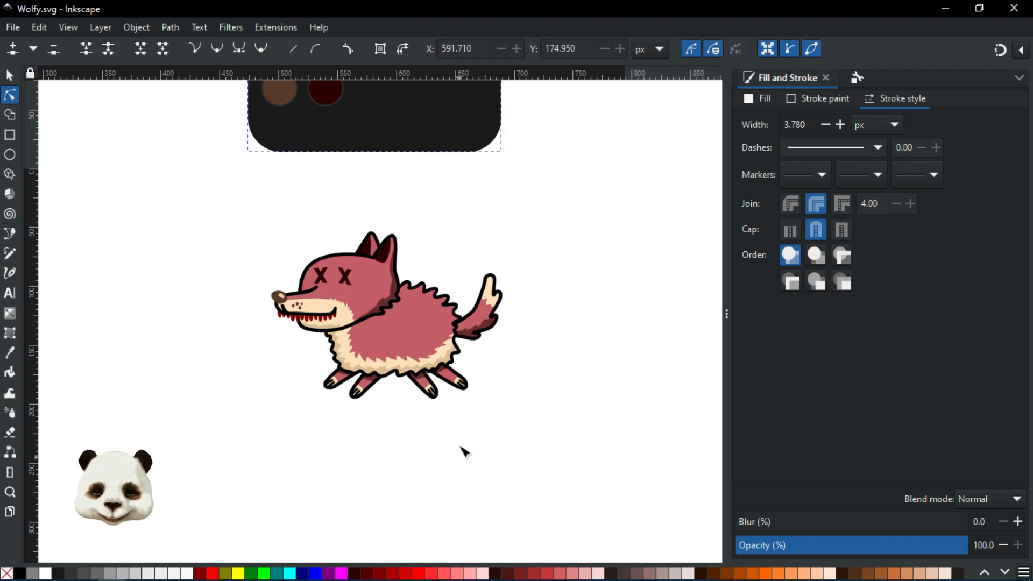
pyautogui.scroll(1, 460, 448)
pyautogui.scroll(4, 419, 428)
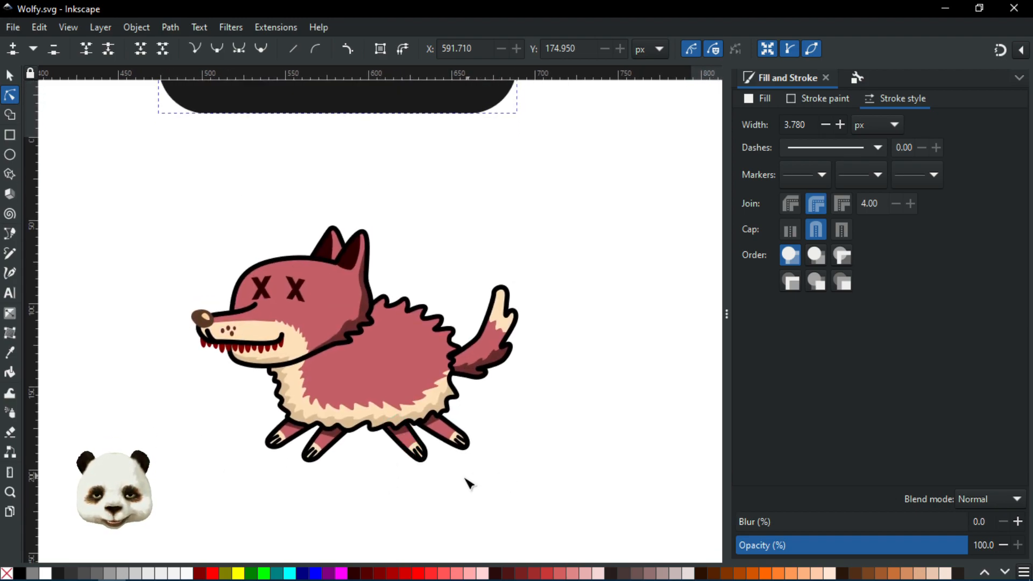
pyautogui.scroll(-3, 476, 452)
pyautogui.scroll(2, 524, 376)
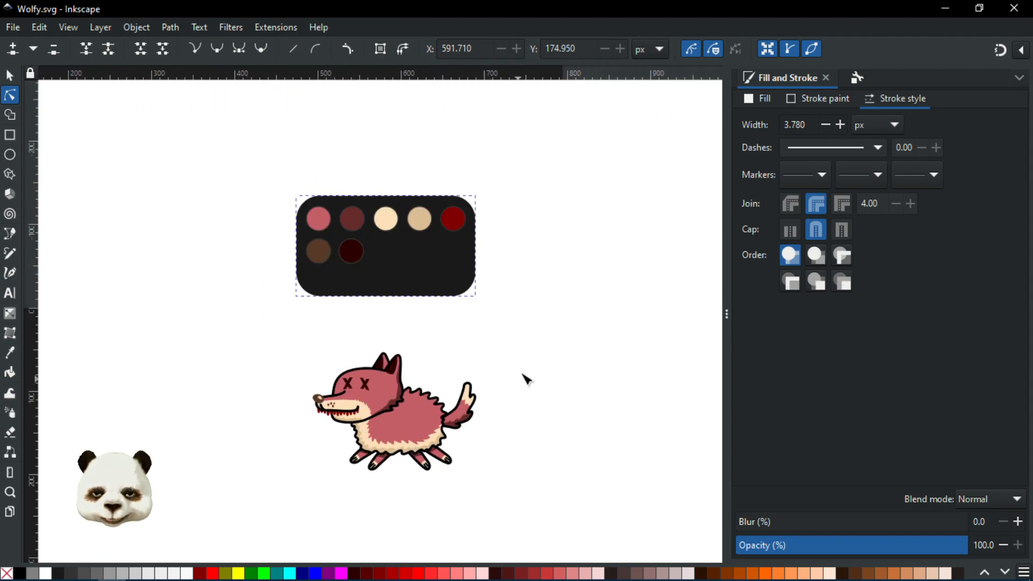
pyautogui.moveTo(547, 380); pyautogui.dragTo(451, 341)
pyautogui.moveTo(546, 350); pyautogui.dragTo(466, 312)
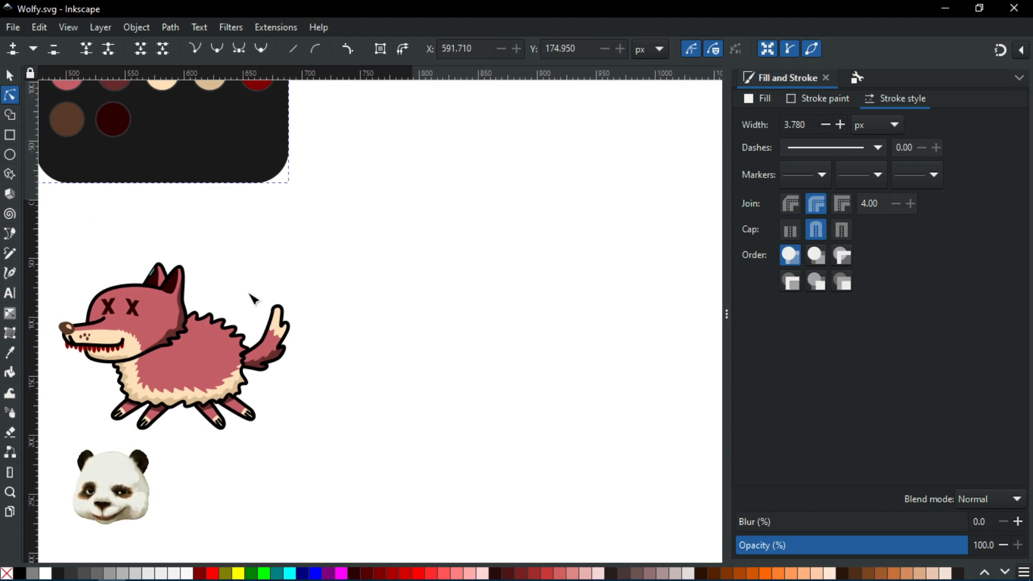
pyautogui.moveTo(276, 271); pyautogui.dragTo(347, 232)
pyautogui.scroll(5, 276, 329)
pyautogui.scroll(-3, 273, 425)
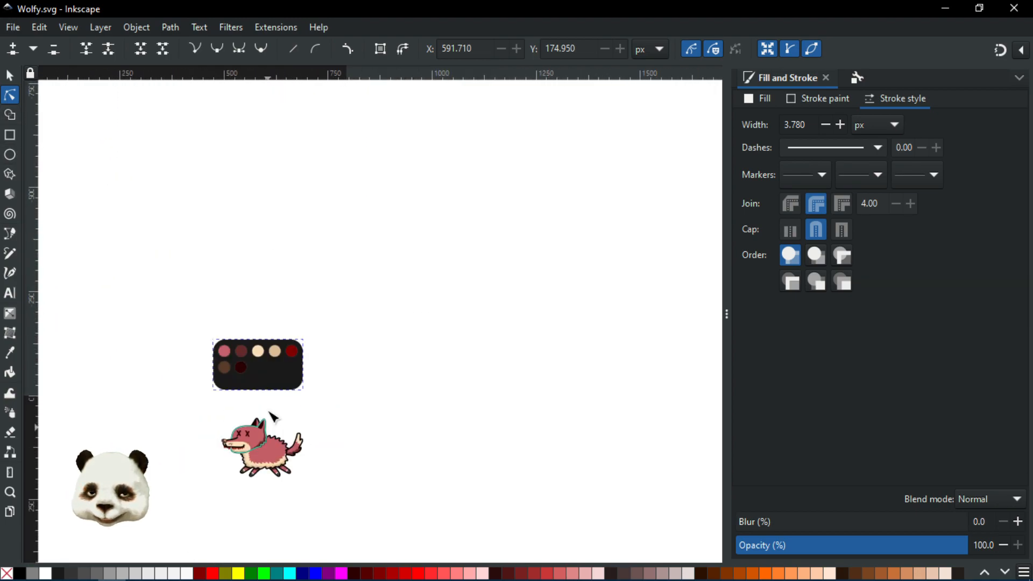
# Replace the swatch fill of the X-eyed wolf's body fur with a horizontal linear gradient running from chest to rump
pyautogui.scroll(4, 276, 462)
pyautogui.moveTo(345, 361); pyautogui.dragTo(472, 213)
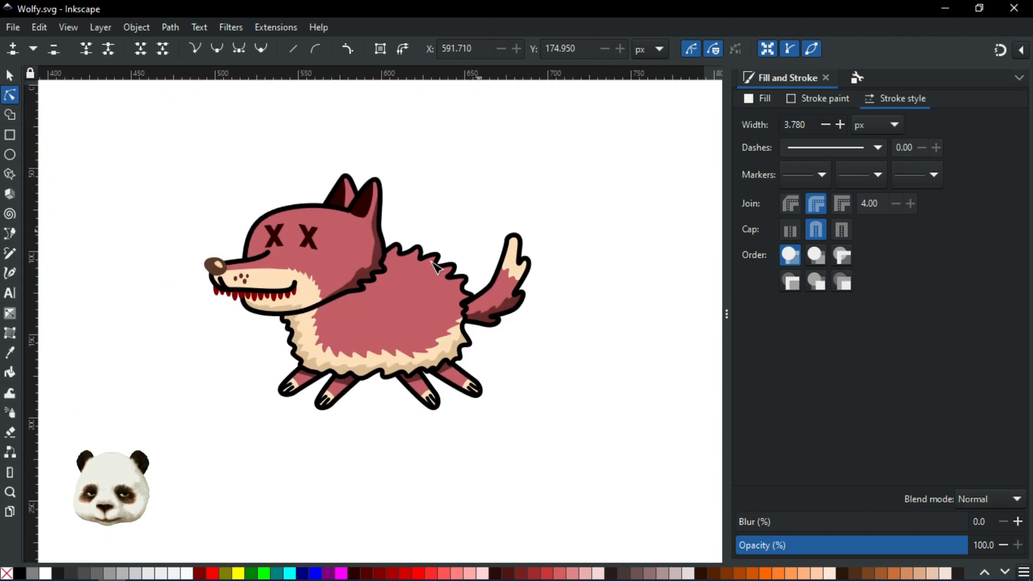
pyautogui.click(396, 306)
pyautogui.press('g')
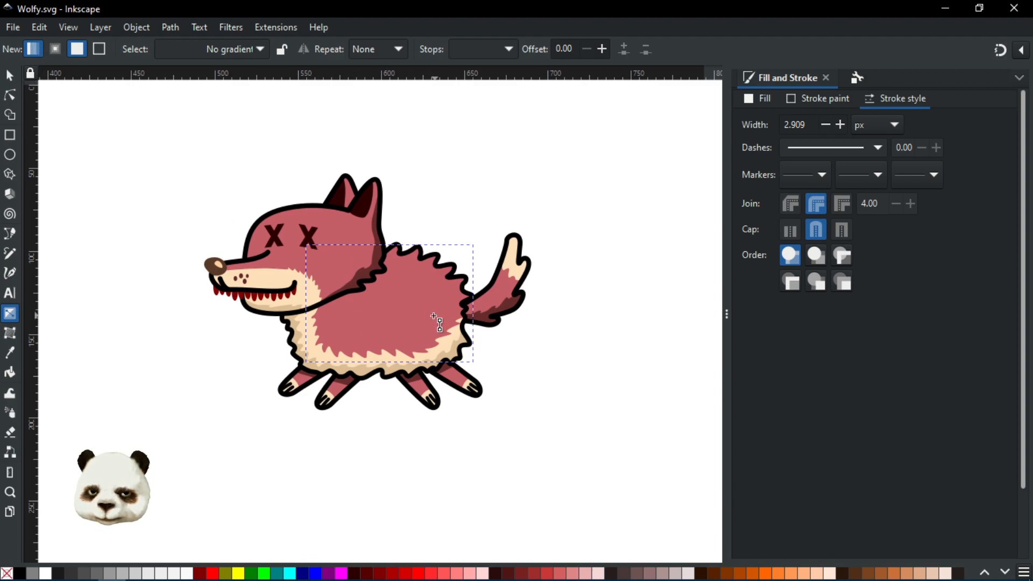
pyautogui.press('+')
pyautogui.press('+')
pyautogui.press('+')
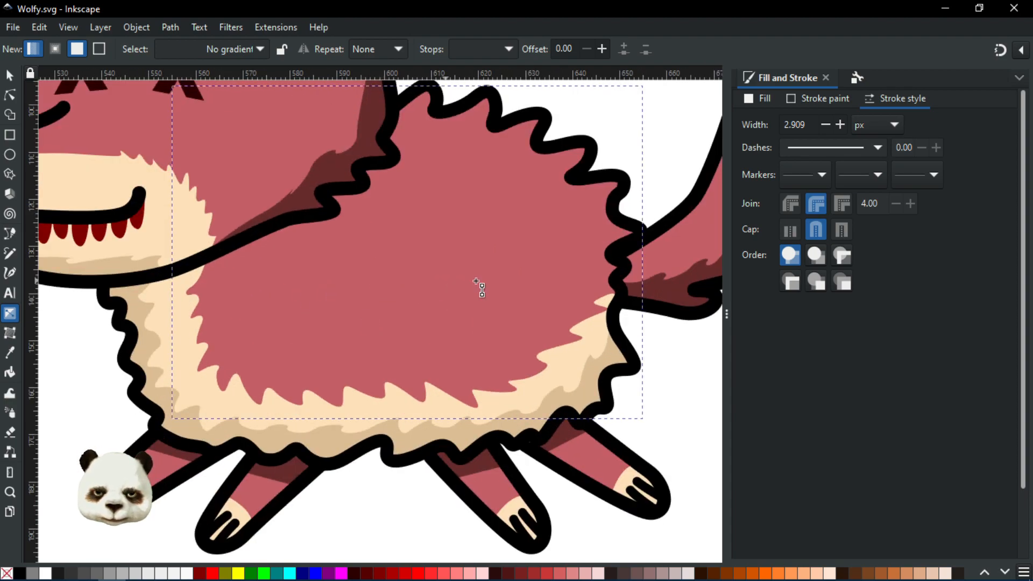
pyautogui.click(759, 100)
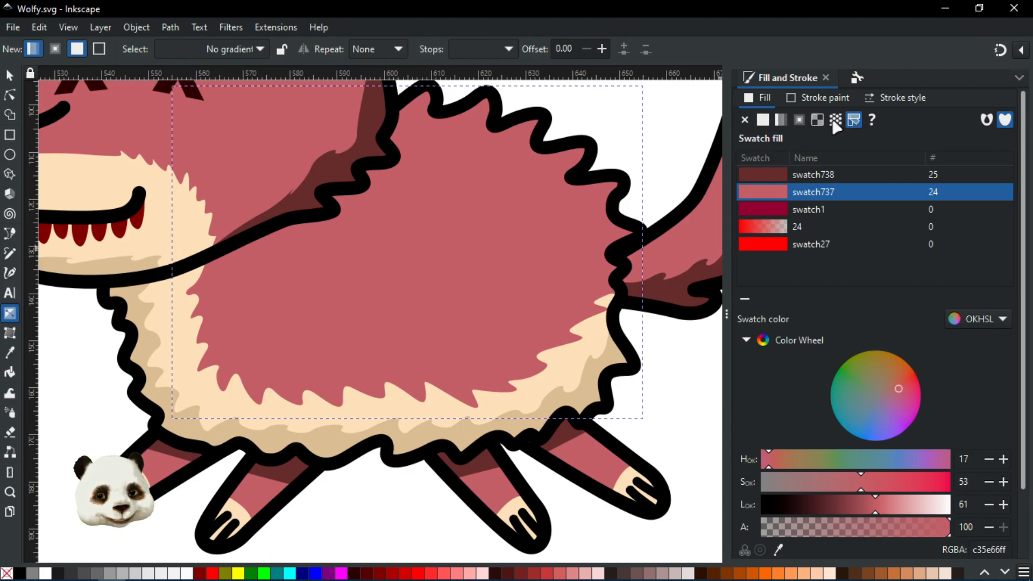
pyautogui.click(763, 121)
pyautogui.moveTo(258, 286); pyautogui.dragTo(472, 292)
pyautogui.scroll(-2, 520, 296)
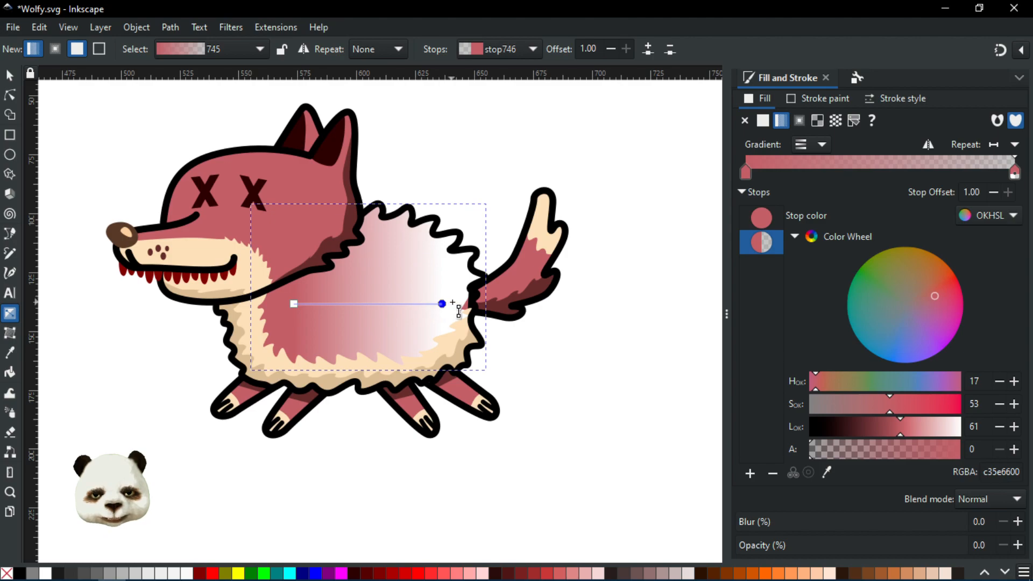
# Make the body gradient's end stop fully opaque and darken it to lightness 46, colour 864043
pyautogui.moveTo(876, 457); pyautogui.dragTo(1014, 457)
pyautogui.moveTo(888, 428); pyautogui.dragTo(863, 428)
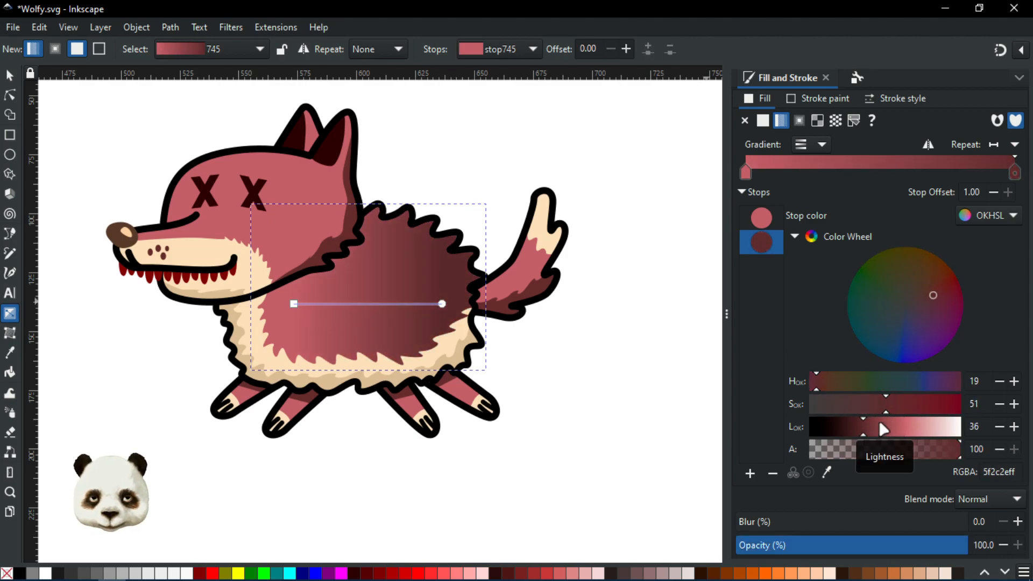
pyautogui.click(879, 421)
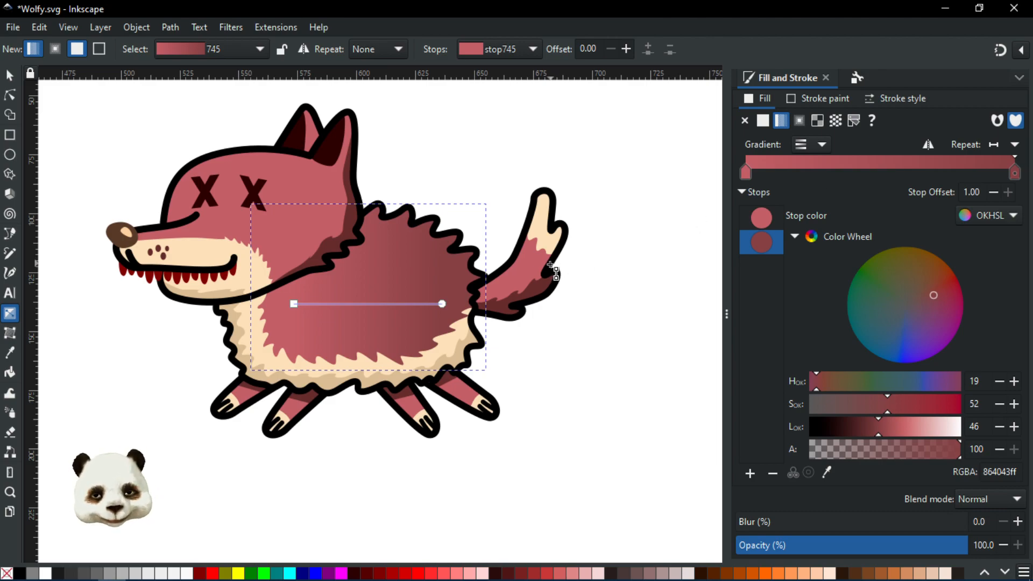
# Tilt the body gradient diagonally so its dark end sits up at the wolf's back, and finish editing it
pyautogui.click(442, 304)
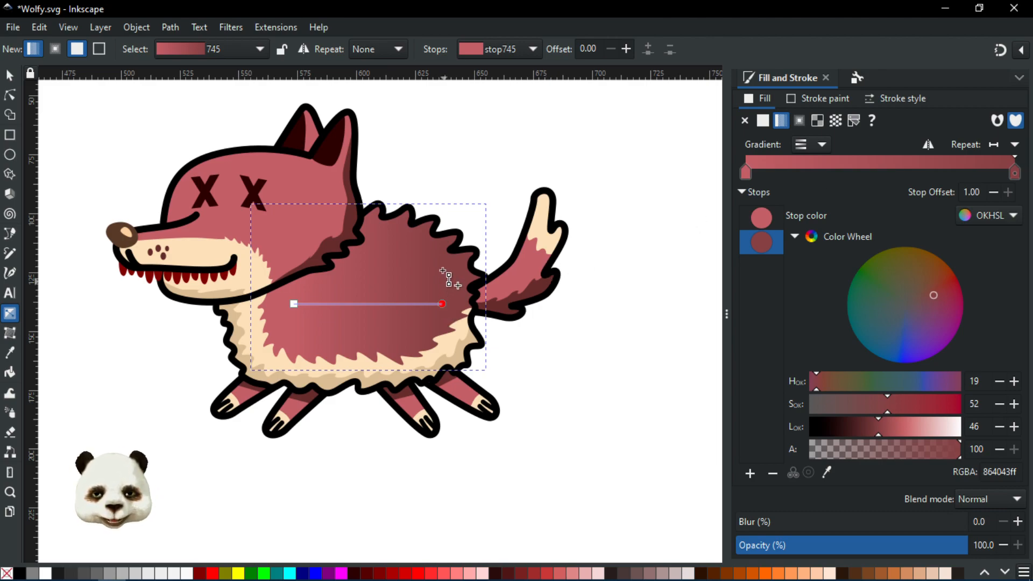
pyautogui.moveTo(442, 304); pyautogui.dragTo(413, 235)
pyautogui.click(409, 238)
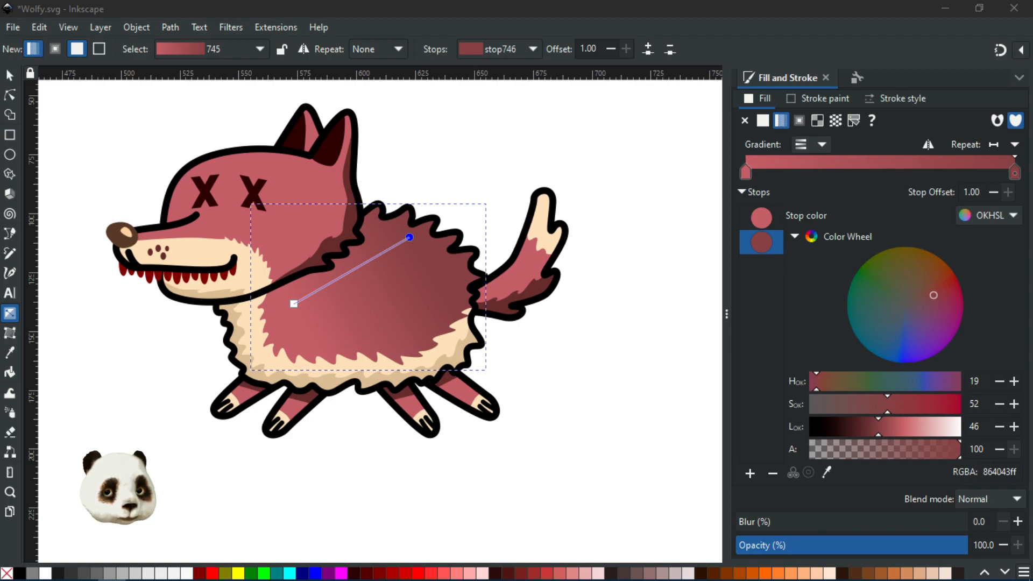
pyautogui.press('Escape')
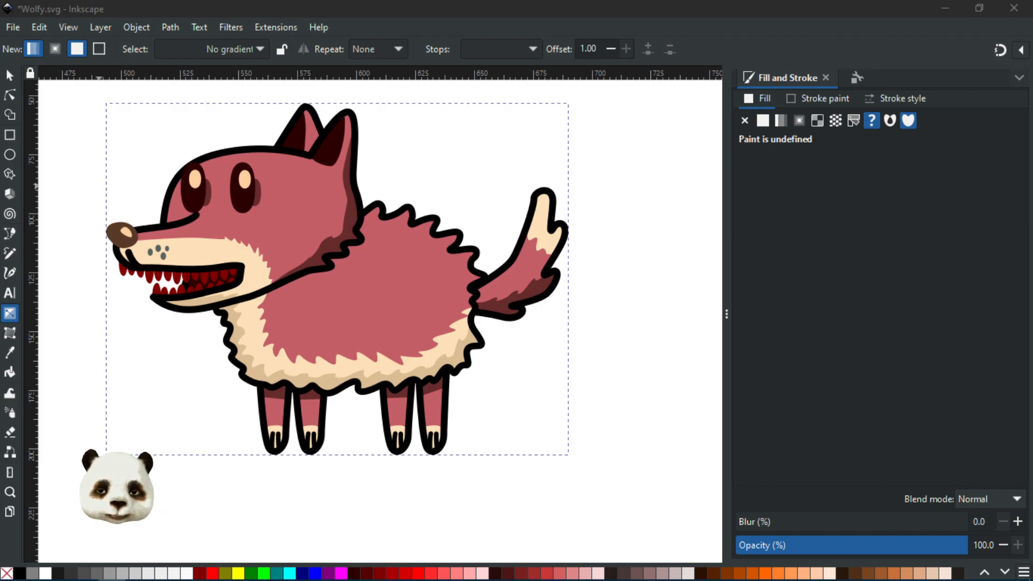
# Give the standing wolf's body fur a linear gradient fill and assign it the existing gradient 745
pyautogui.click(11, 95)
pyautogui.click(369, 290)
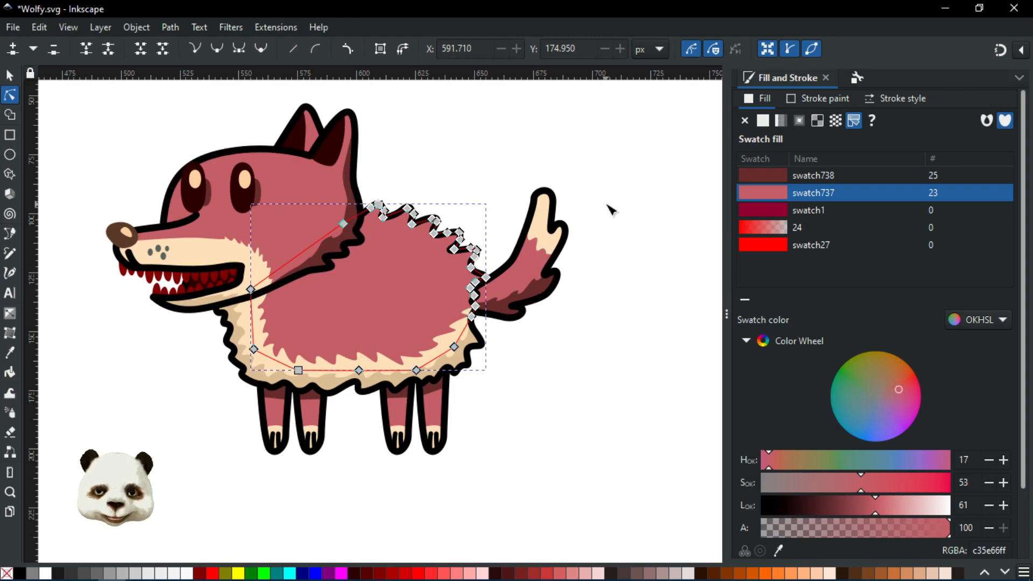
pyautogui.click(763, 121)
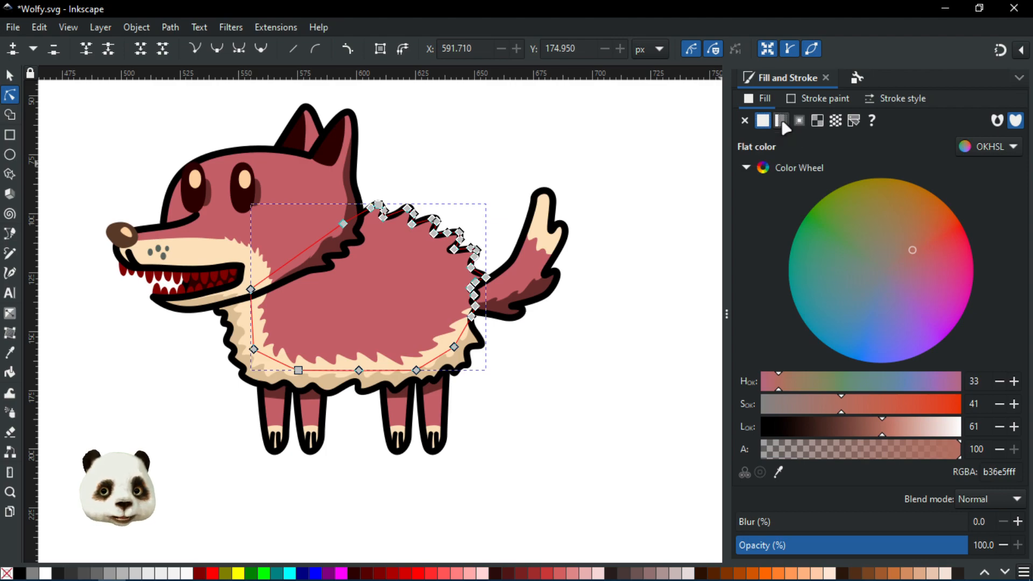
pyautogui.click(781, 121)
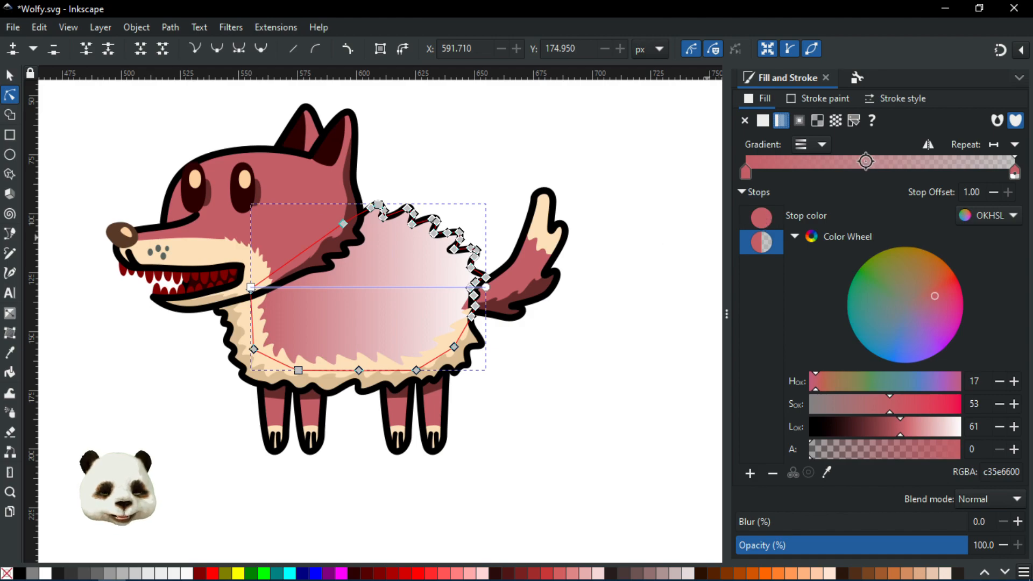
pyautogui.click(821, 146)
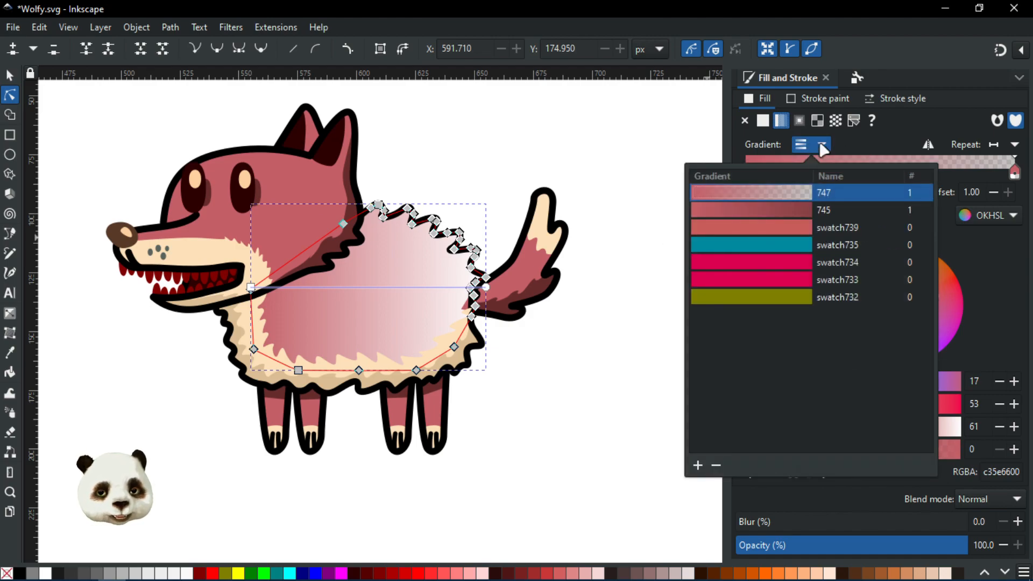
pyautogui.click(760, 210)
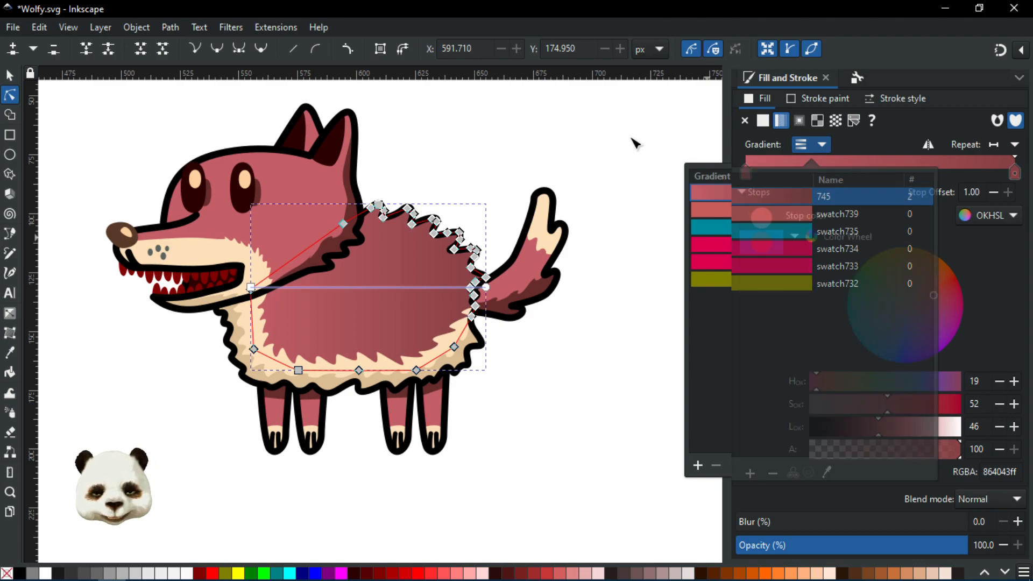
# Move the standing wolf's gradient start inward from the chest and raise its dark end to the upper back near the tail
pyautogui.click(634, 143)
pyautogui.moveTo(254, 288); pyautogui.dragTo(294, 289)
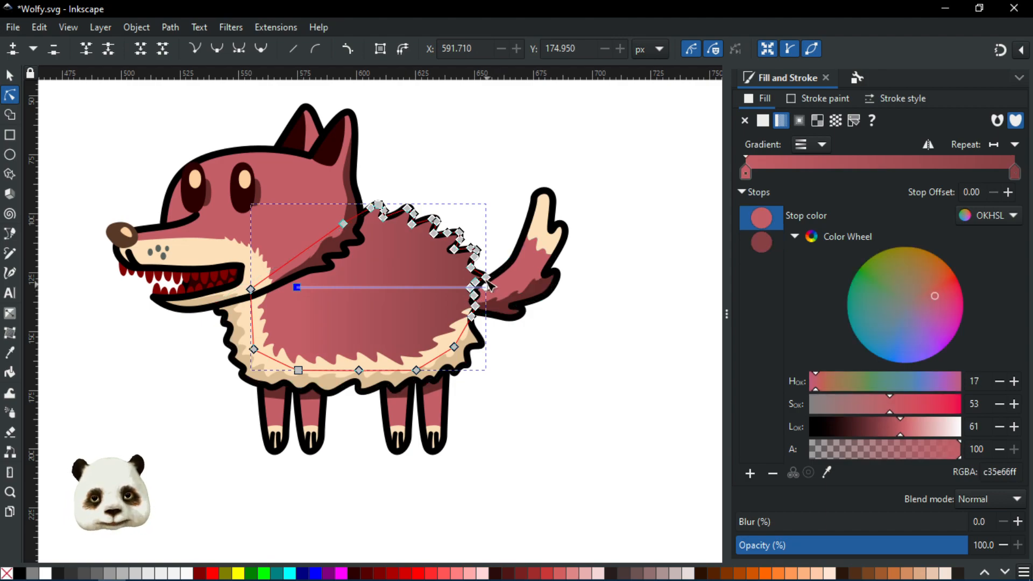
pyautogui.click(486, 286)
pyautogui.moveTo(486, 287); pyautogui.dragTo(463, 242)
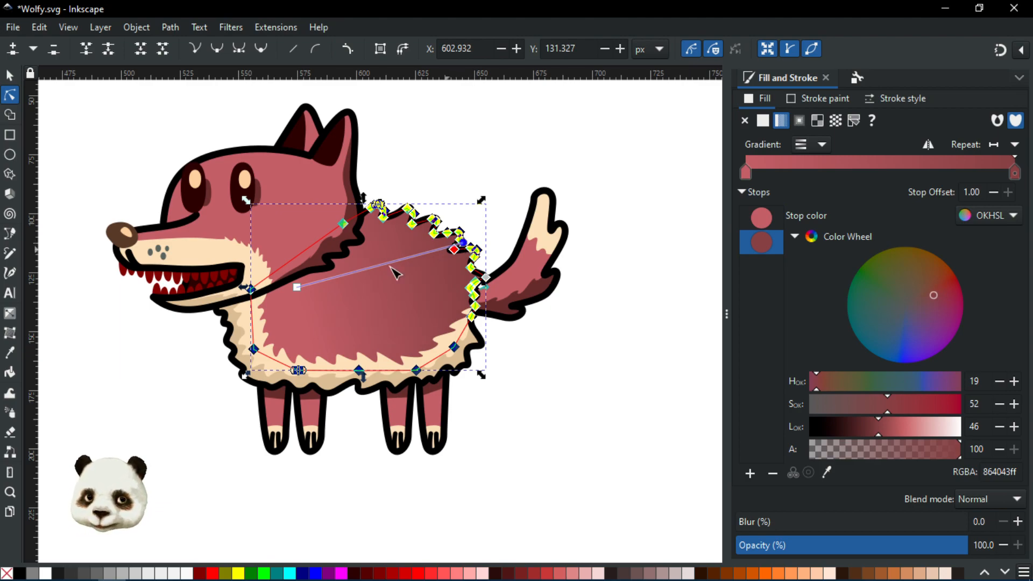
# Draw a rectangle about 98 by 132 px in the empty space beyond the wolf's tail and fully round its corners
pyautogui.click(9, 75)
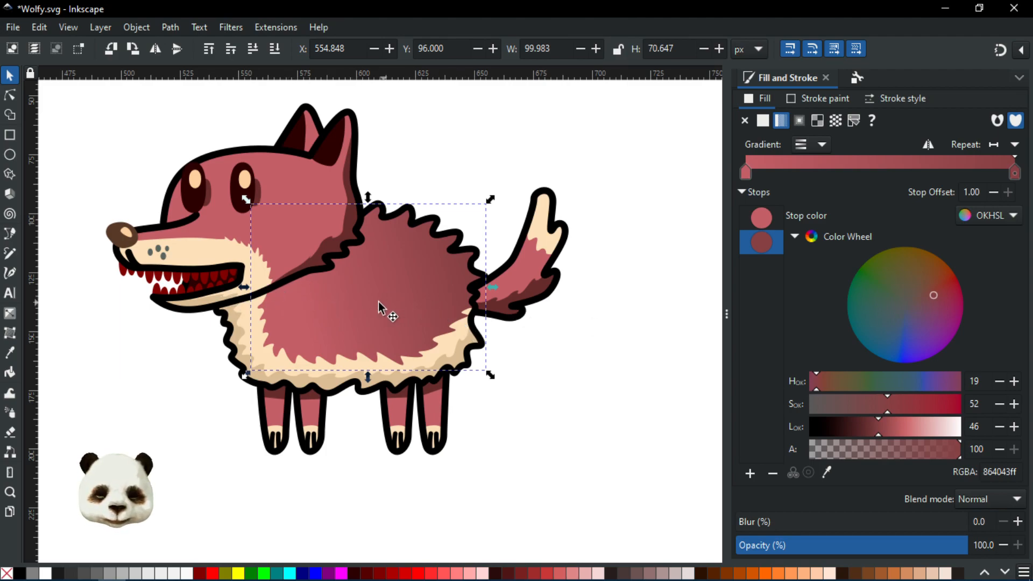
pyautogui.hscroll(6, 355, 328)
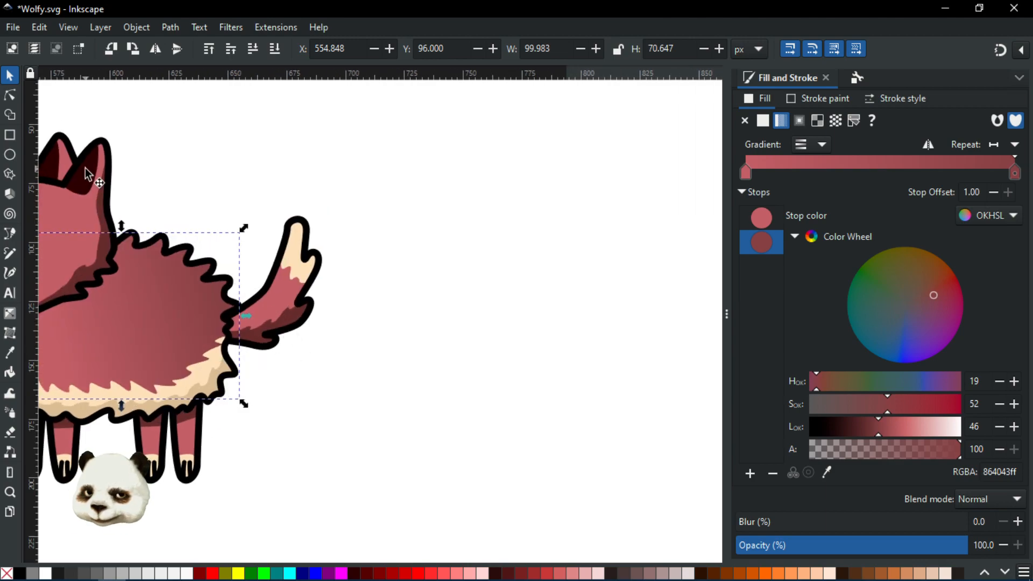
pyautogui.press('r')
pyautogui.moveTo(445, 161); pyautogui.dragTo(672, 467)
pyautogui.moveTo(594, 401); pyautogui.dragTo(436, 366)
# Apply a vertical linear gradient from low to high in the rounded rectangle and colour its lower stop olive 848845
pyautogui.press('g')
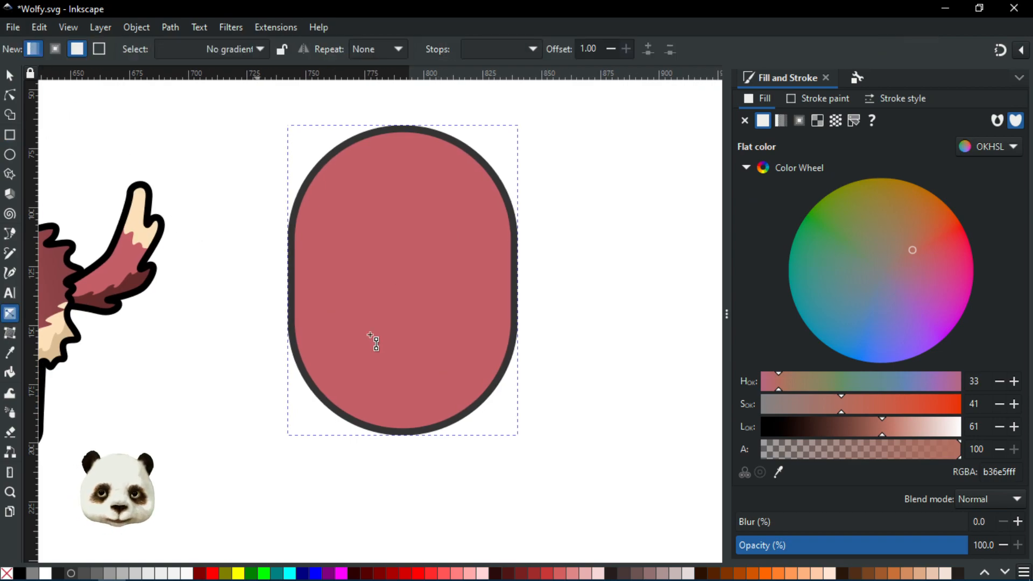
pyautogui.moveTo(407, 351); pyautogui.dragTo(407, 183)
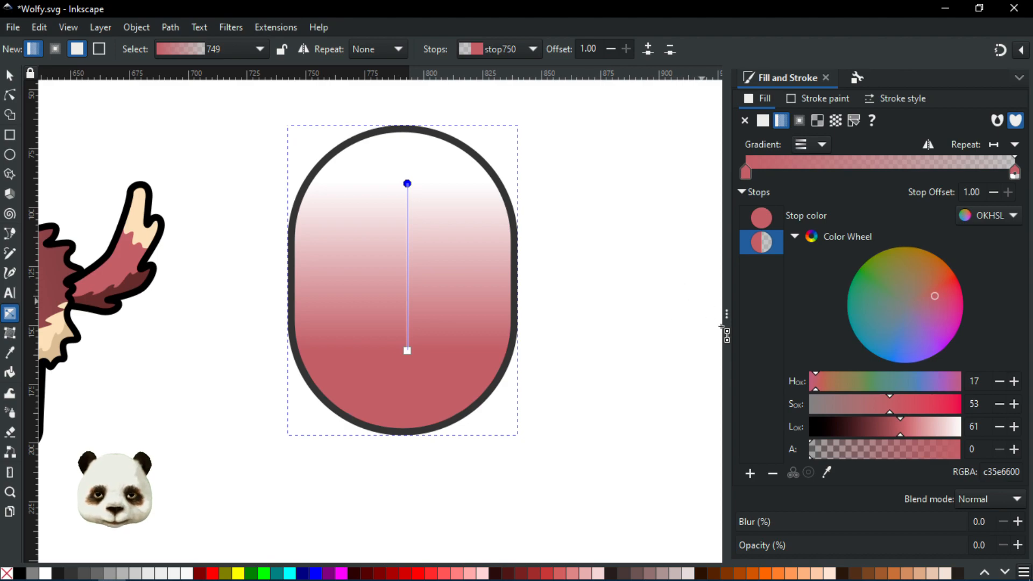
pyautogui.click(407, 350)
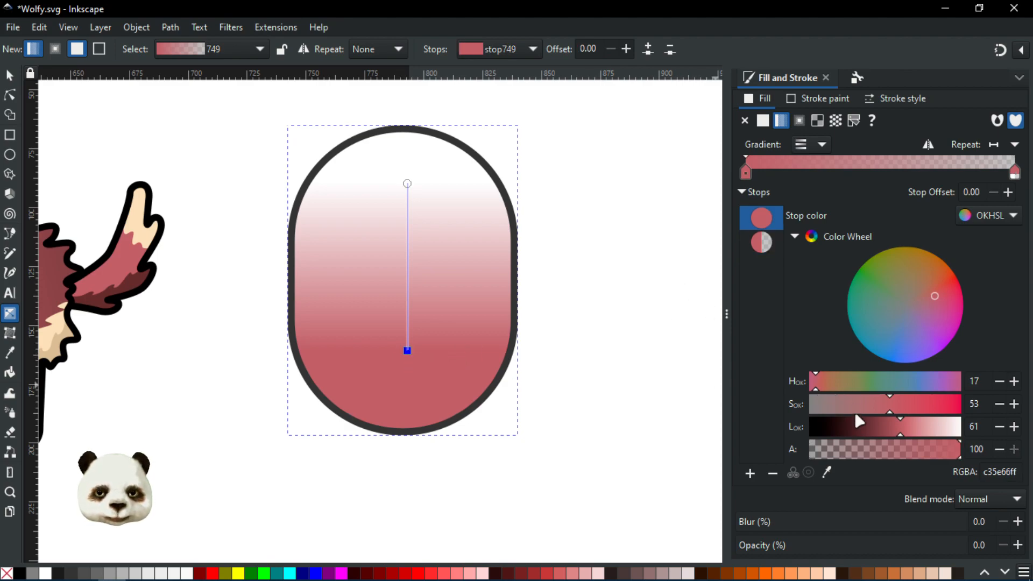
pyautogui.click(890, 267)
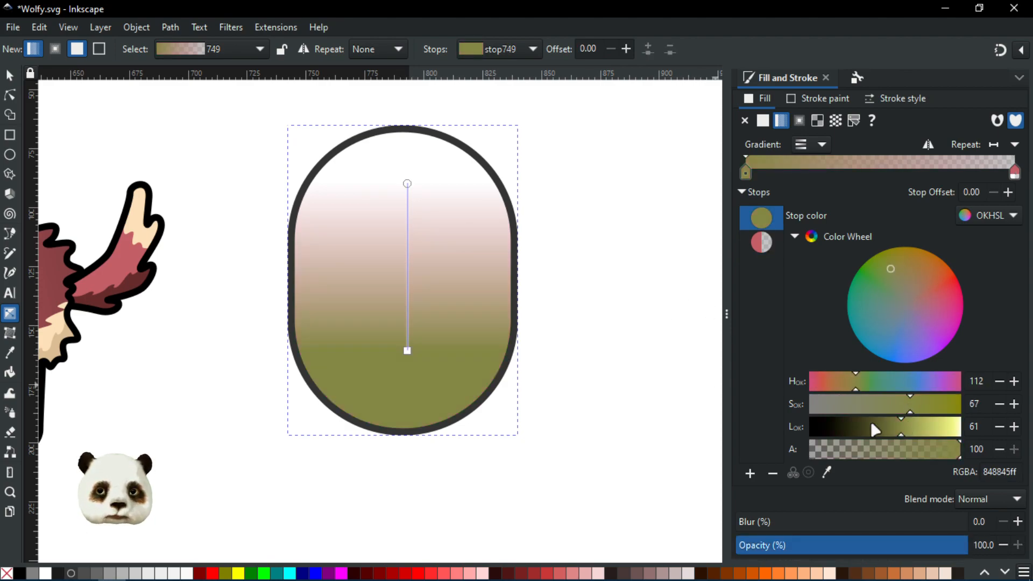
# Sample the olive from the shape's lower area for the upper gradient stop and darken it to lightness 43
pyautogui.click(407, 184)
pyautogui.press('d')
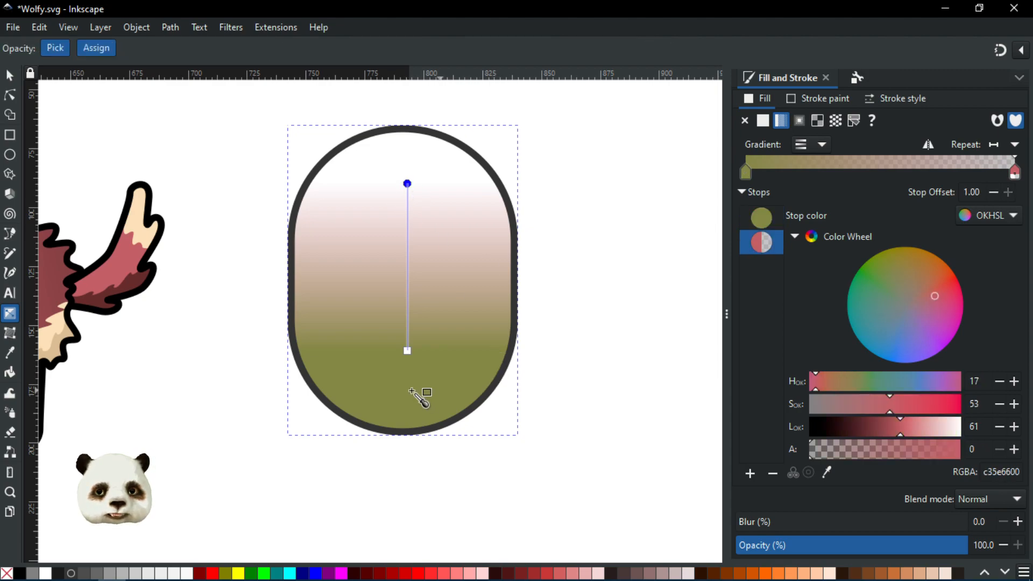
pyautogui.click(412, 391)
pyautogui.moveTo(899, 428); pyautogui.dragTo(873, 428)
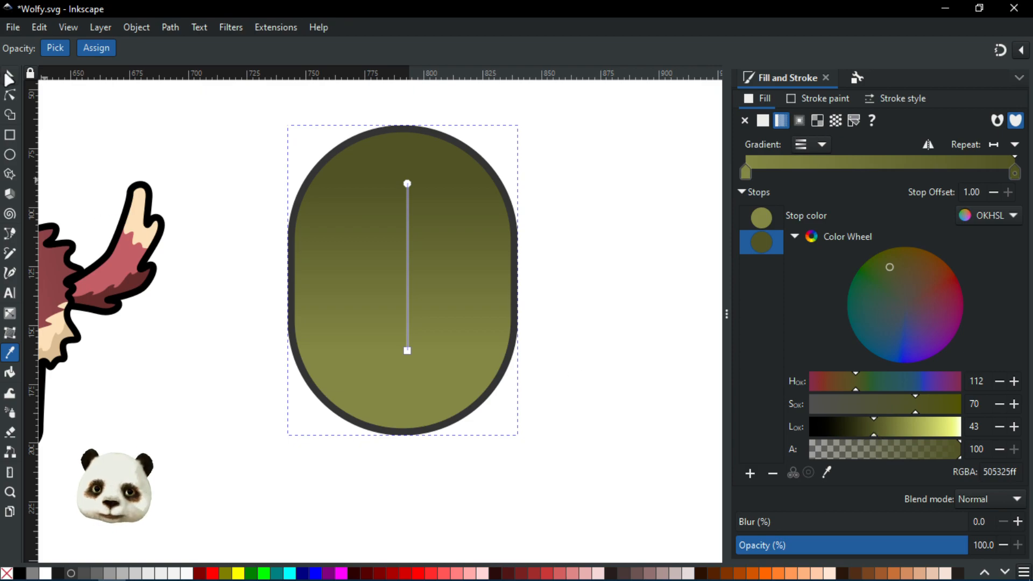
# Duplicate the olive rounded rectangle and place the copy beside the original, away from the wolf, at about X 848 px
pyautogui.click(8, 76)
pyautogui.scroll(-2, 410, 272)
pyautogui.moveTo(527, 304); pyautogui.dragTo(451, 303)
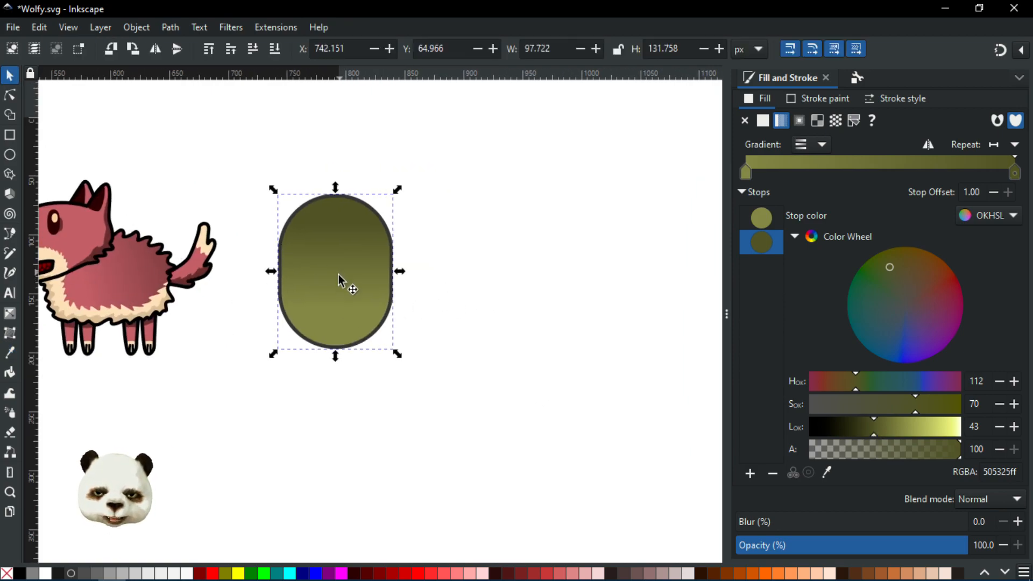
pyautogui.hotkey('ctrl', 'd')
pyautogui.moveTo(353, 283); pyautogui.dragTo(478, 286)
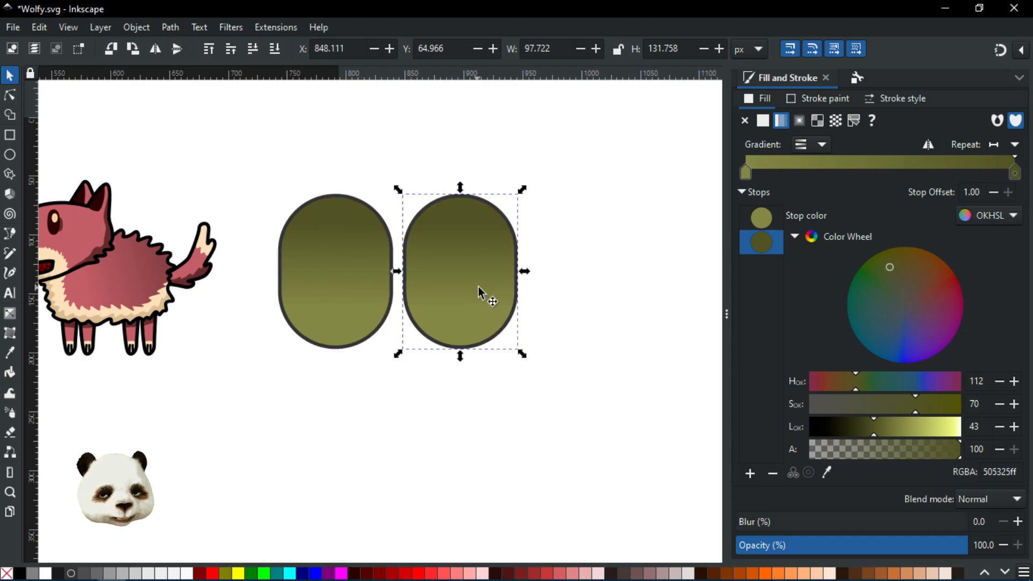
# Delete the second olive shape and draw a tall rounded rectangle in its place, about 80 px wide and 238 px high
pyautogui.press('Delete')
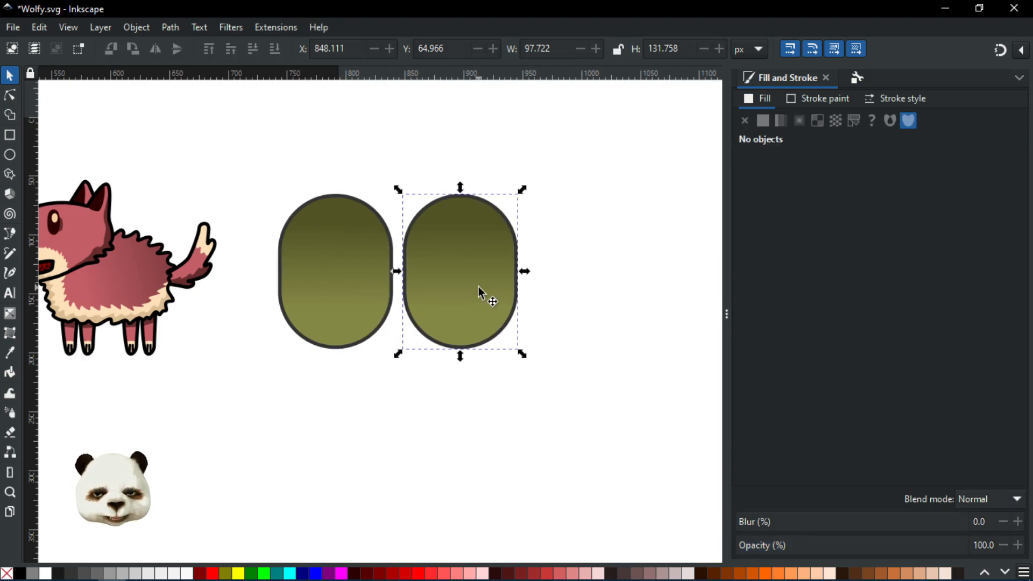
pyautogui.click(10, 135)
pyautogui.moveTo(458, 183); pyautogui.dragTo(552, 463)
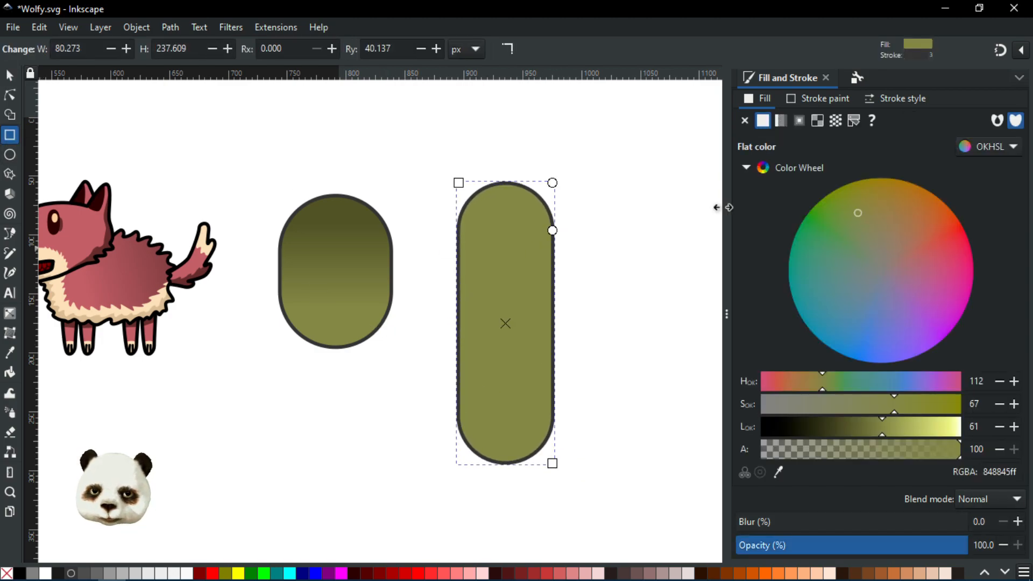
# Give the tall rectangle a linear gradient fill using the existing olive gradient 749 from the gradient library
pyautogui.click(786, 117)
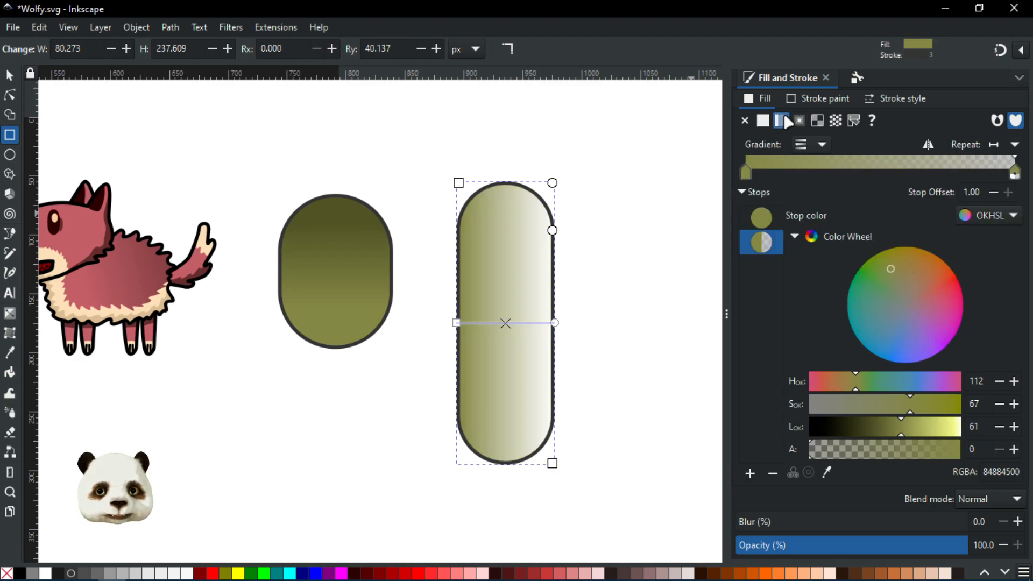
pyautogui.click(822, 144)
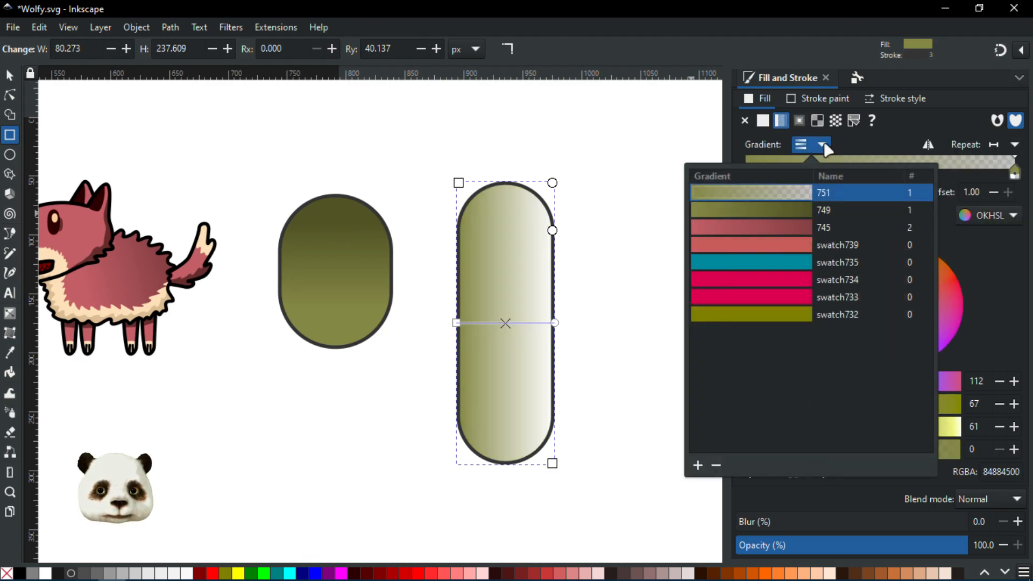
pyautogui.click(752, 208)
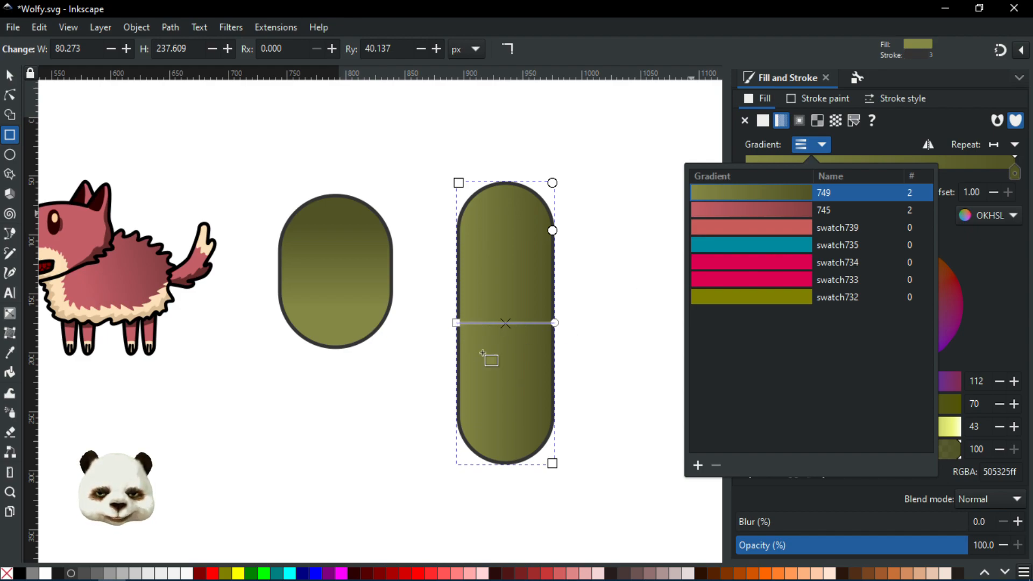
# Turn the tall rectangle's gradient vertical, with the light end near its base and the dark end near its upper end
pyautogui.click(456, 322)
pyautogui.moveTo(455, 323); pyautogui.dragTo(509, 425)
pyautogui.click(555, 323)
pyautogui.moveTo(555, 323); pyautogui.dragTo(512, 290)
pyautogui.moveTo(511, 252); pyautogui.dragTo(511, 223)
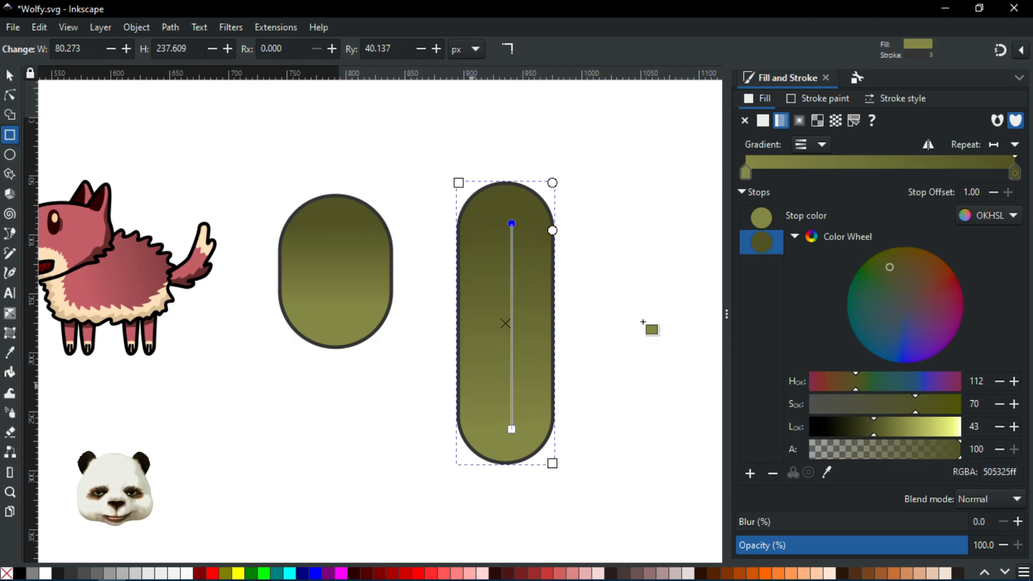
# View the repeat options available for the tall rectangle's gradient
pyautogui.scroll(-1, 418, 383)
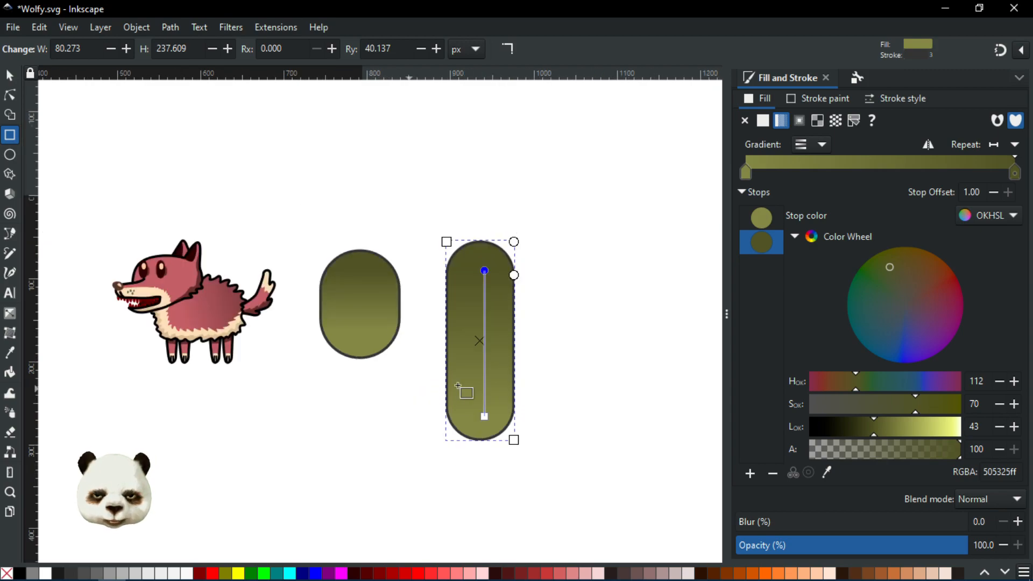
pyautogui.scroll(-2, 463, 388)
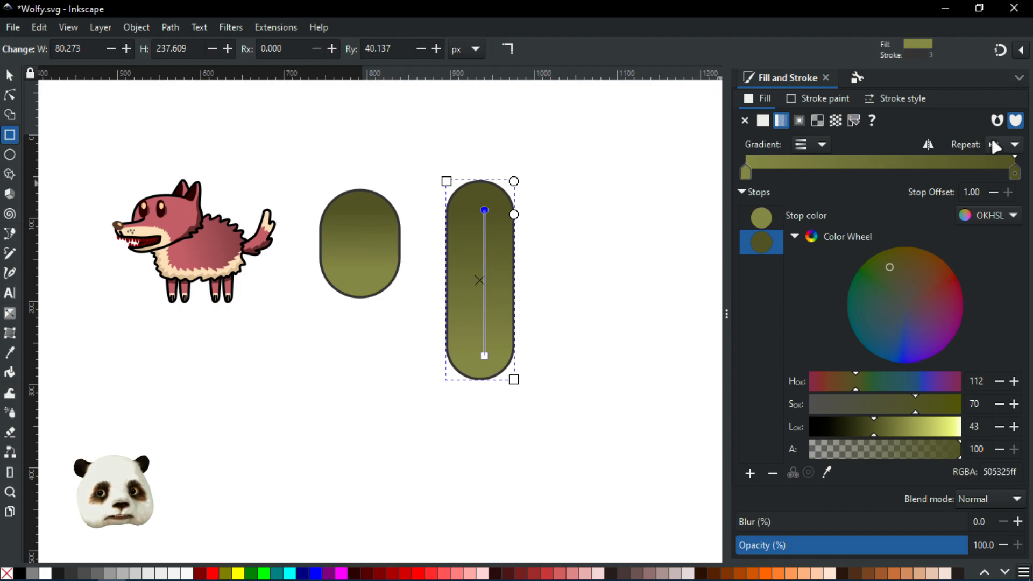
pyautogui.click(1008, 145)
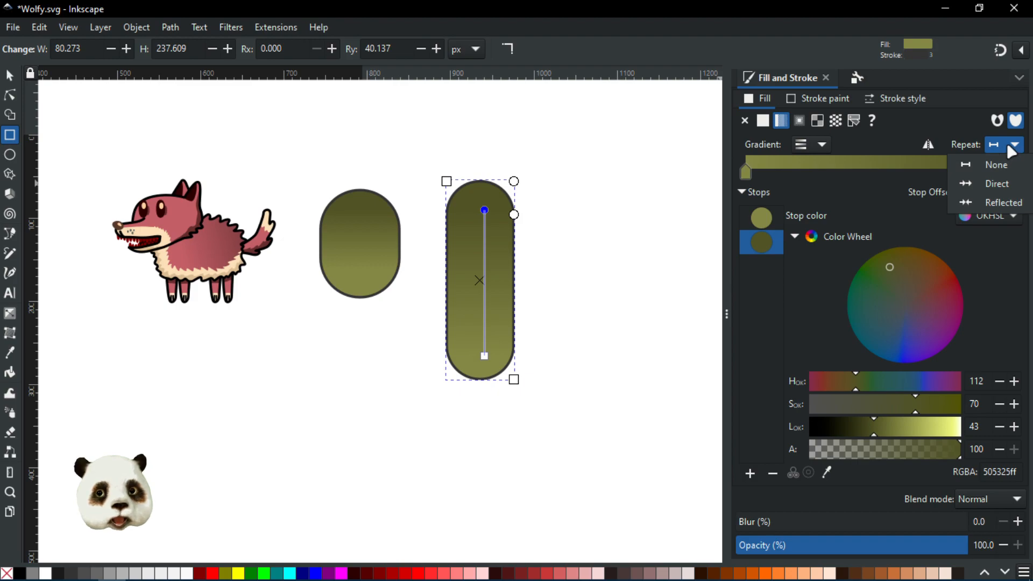
pyautogui.click(1008, 145)
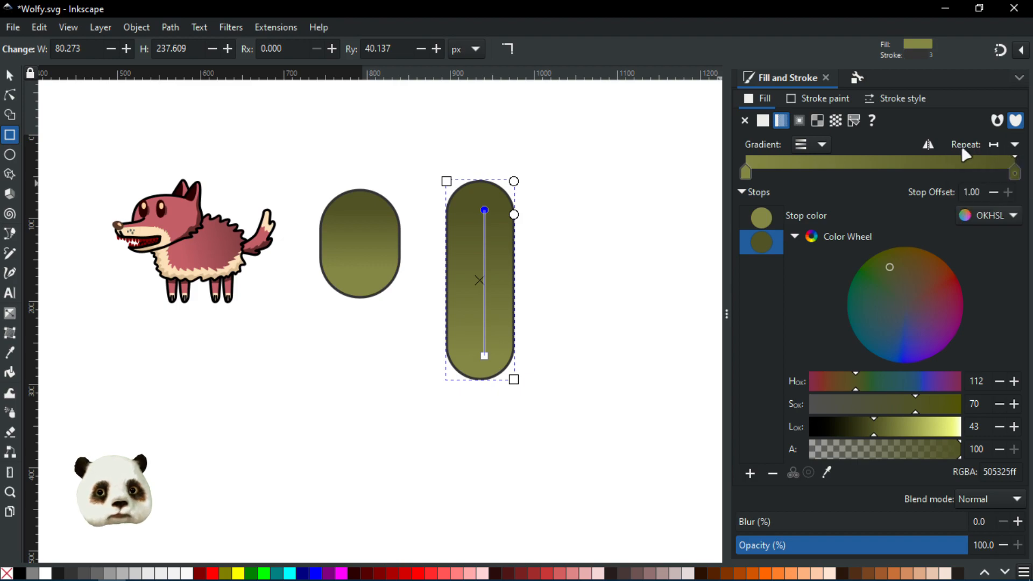
# Try reversing the tall rectangle's gradient direction and flip it back
pyautogui.click(932, 147)
pyautogui.click(931, 148)
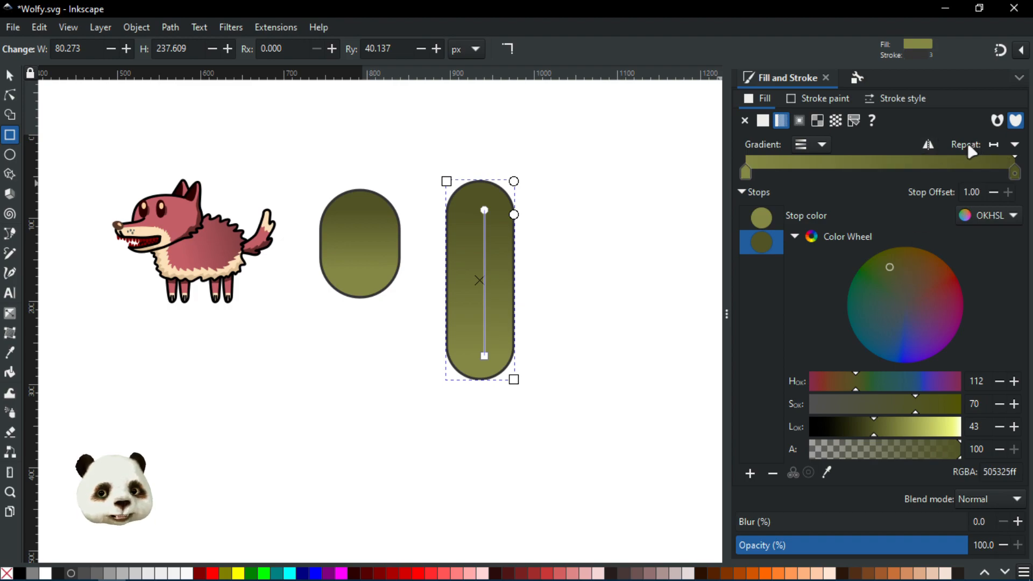
pyautogui.click(932, 147)
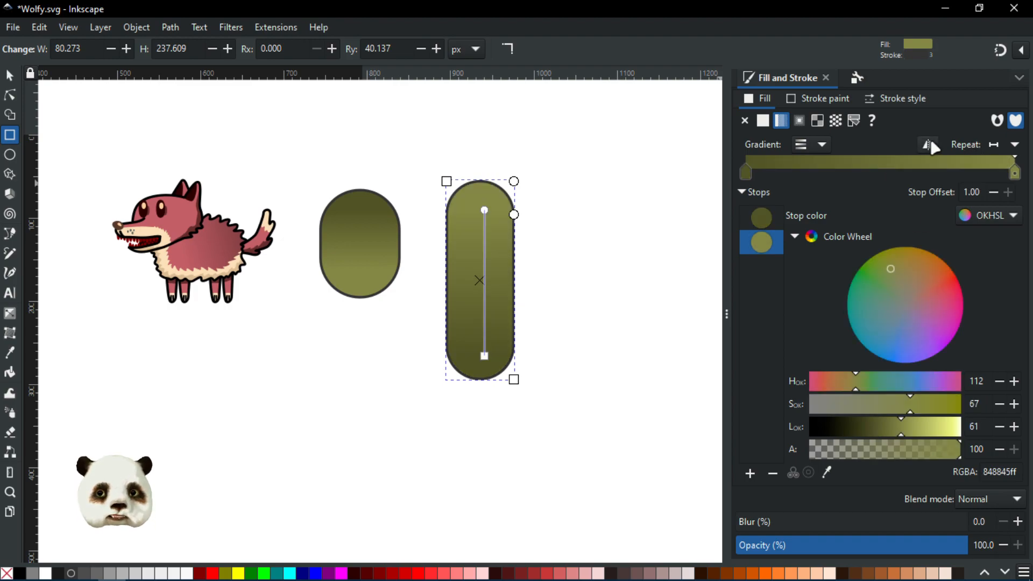
pyautogui.click(933, 147)
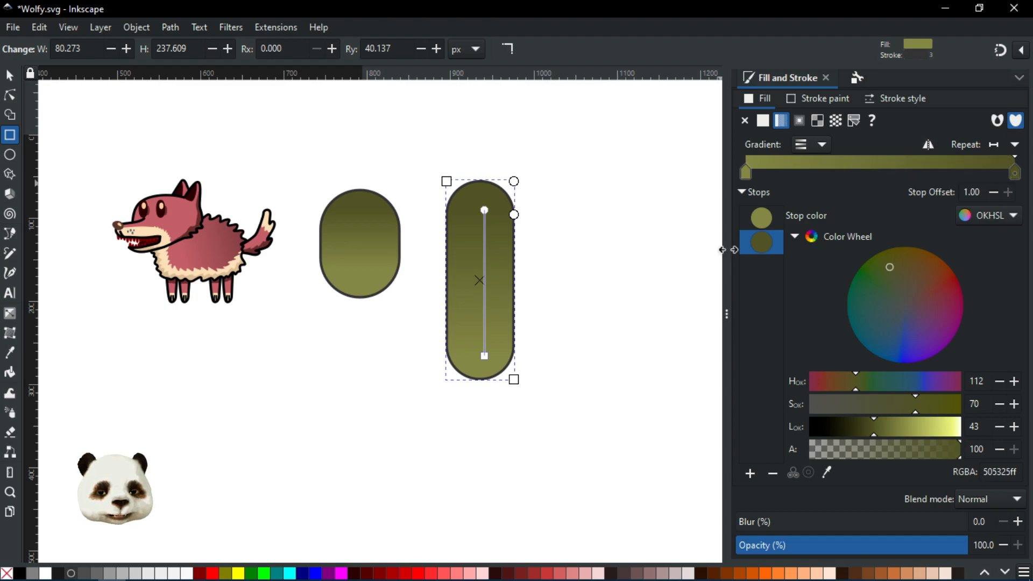
# Lighten the dark stop of the tall rectangle's gradient to a lightness of 45
pyautogui.scroll(1, 364, 226)
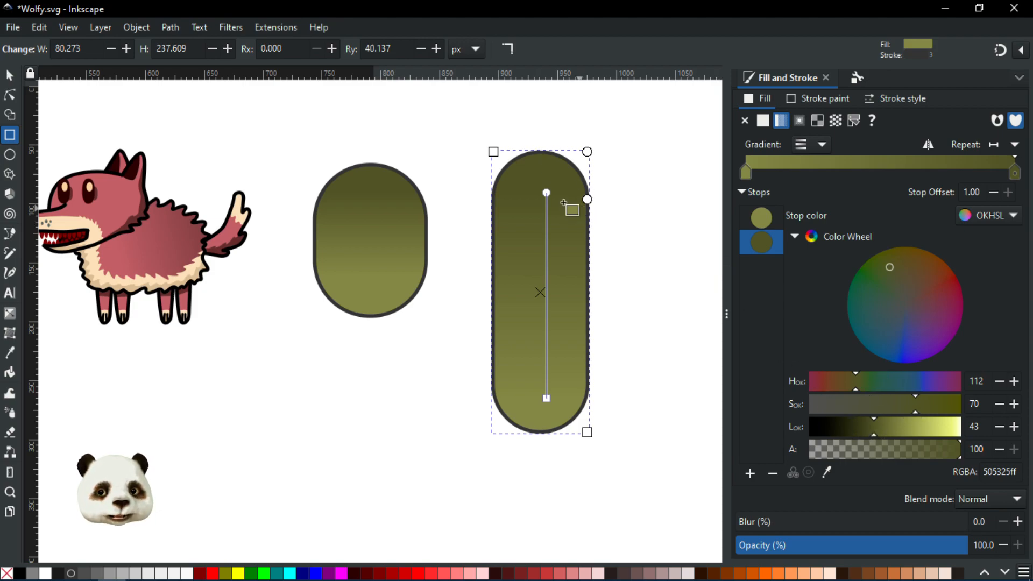
pyautogui.click(545, 192)
pyautogui.moveTo(873, 431)
pyautogui.mouseDown()
pyautogui.moveTo(893, 428)
pyautogui.moveTo(854, 428)
pyautogui.moveTo(879, 426)
pyautogui.mouseUp()
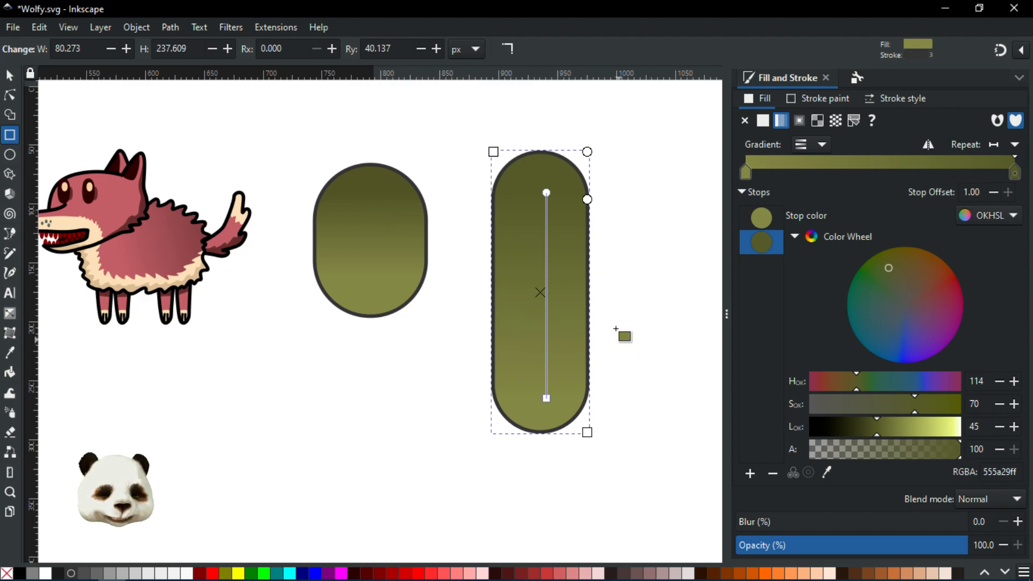
# Delete gradient 753 from the gradient library
pyautogui.moveTo(599, 263); pyautogui.dragTo(510, 330)
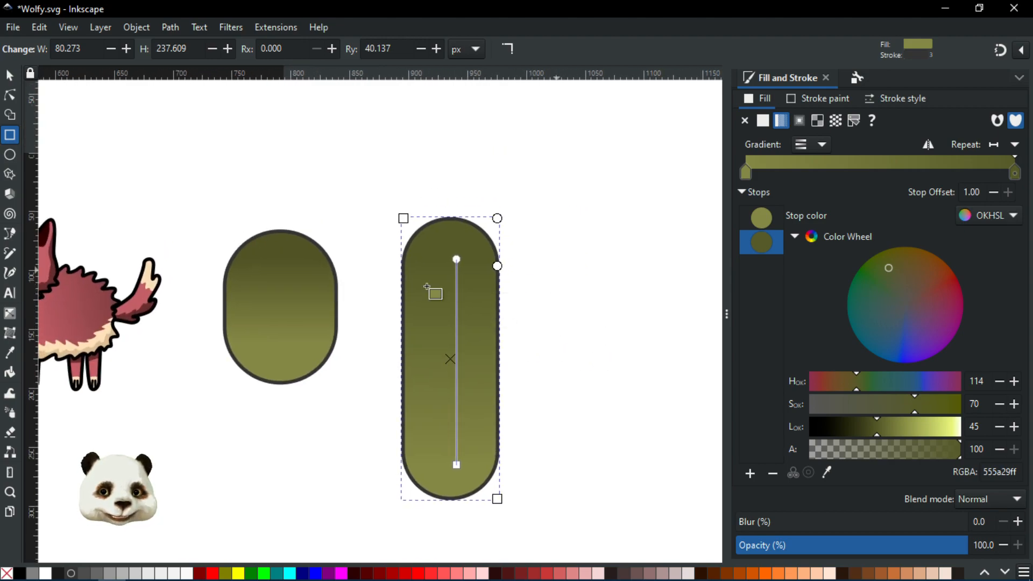
pyautogui.click(823, 146)
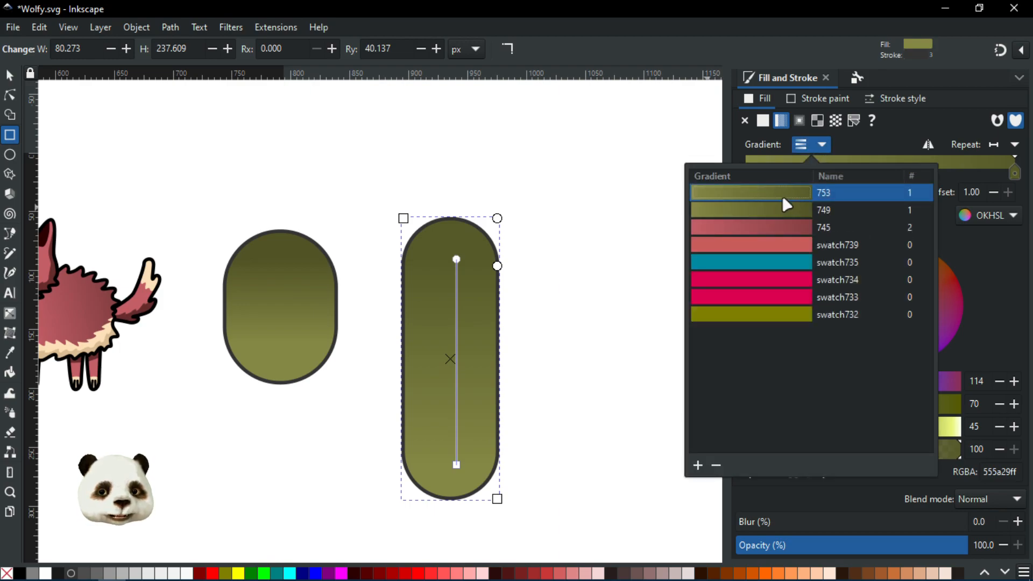
pyautogui.click(717, 466)
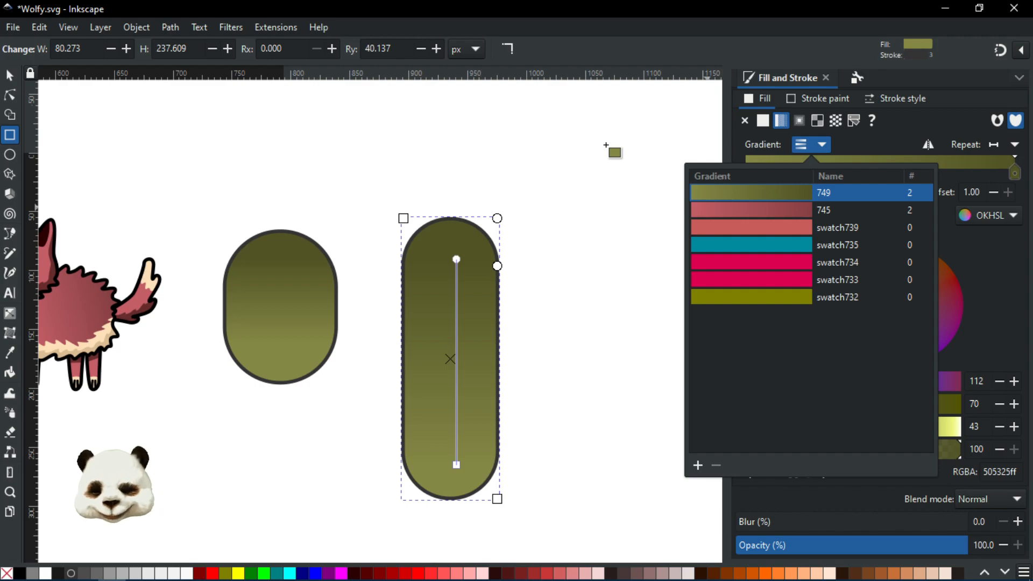
pyautogui.click(821, 145)
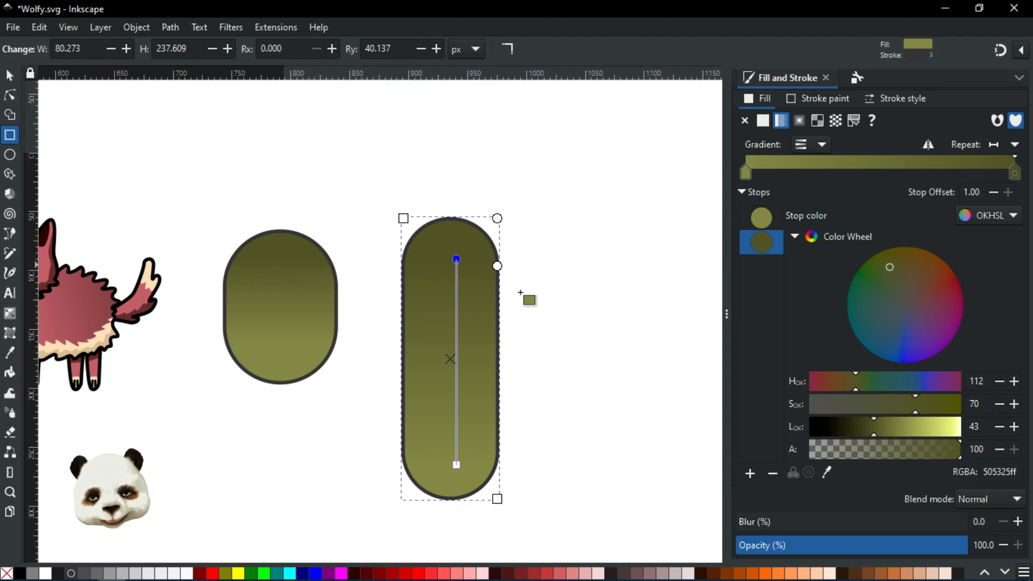
pyautogui.click(822, 144)
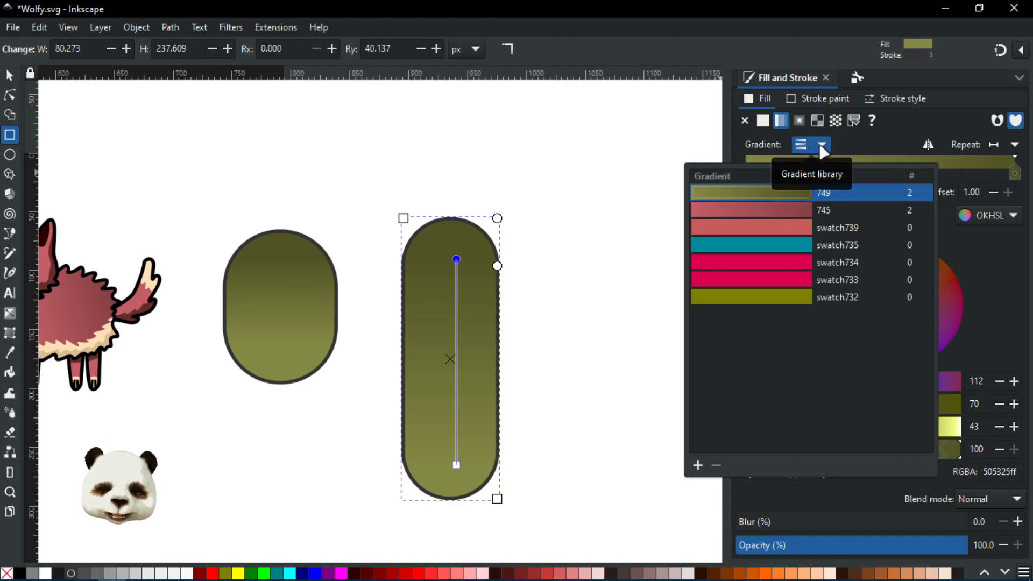
pyautogui.click(820, 146)
# Convert the shorter olive rounded rectangle to a path
pyautogui.scroll(-4, 530, 225)
pyautogui.moveTo(550, 224); pyautogui.dragTo(505, 275)
pyautogui.scroll(3, 461, 326)
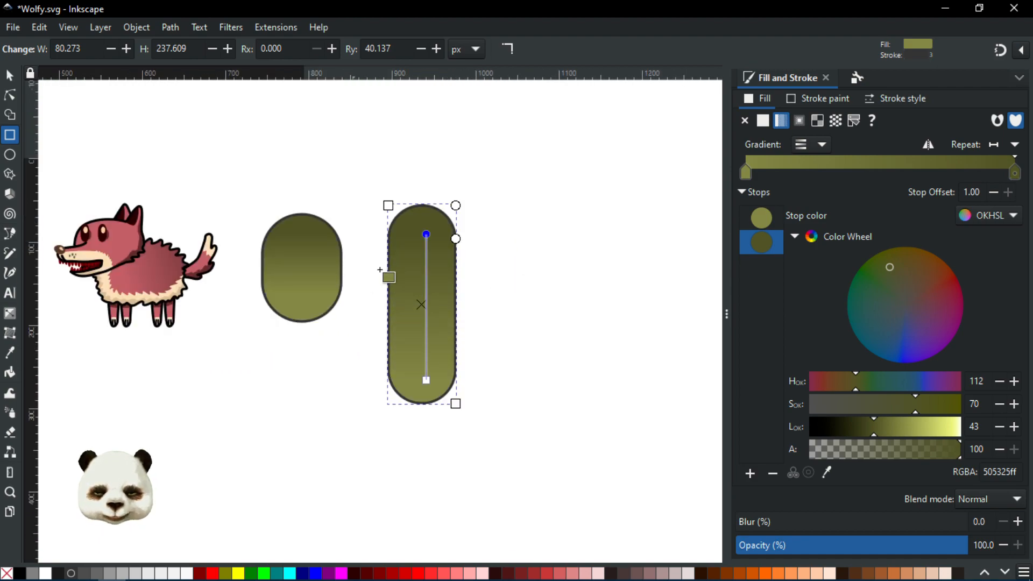
pyautogui.click(337, 276)
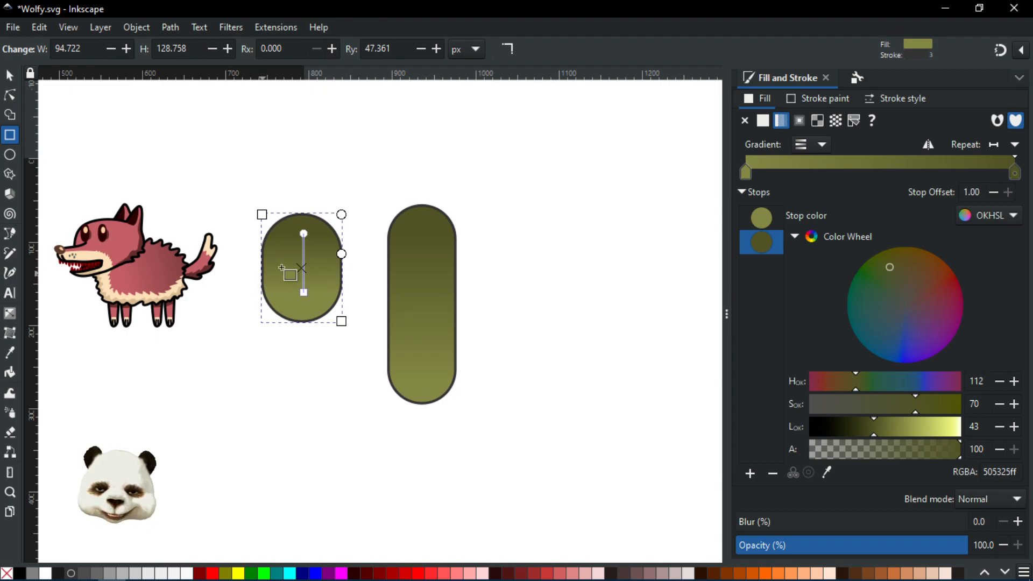
pyautogui.scroll(3, 294, 269)
pyautogui.scroll(-2, 432, 303)
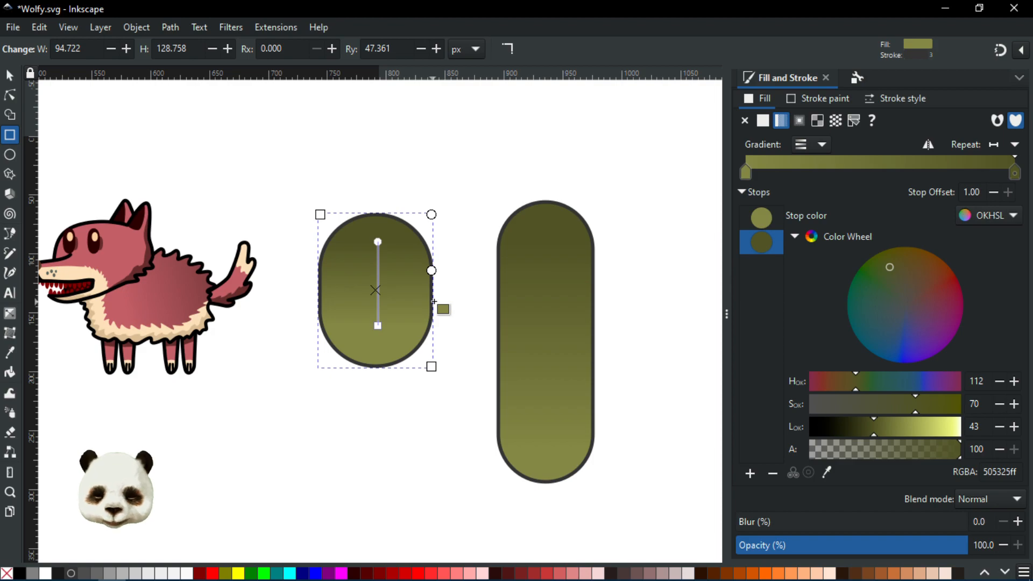
pyautogui.hotkey('ctrl', 'shift', 'c')
pyautogui.click(9, 95)
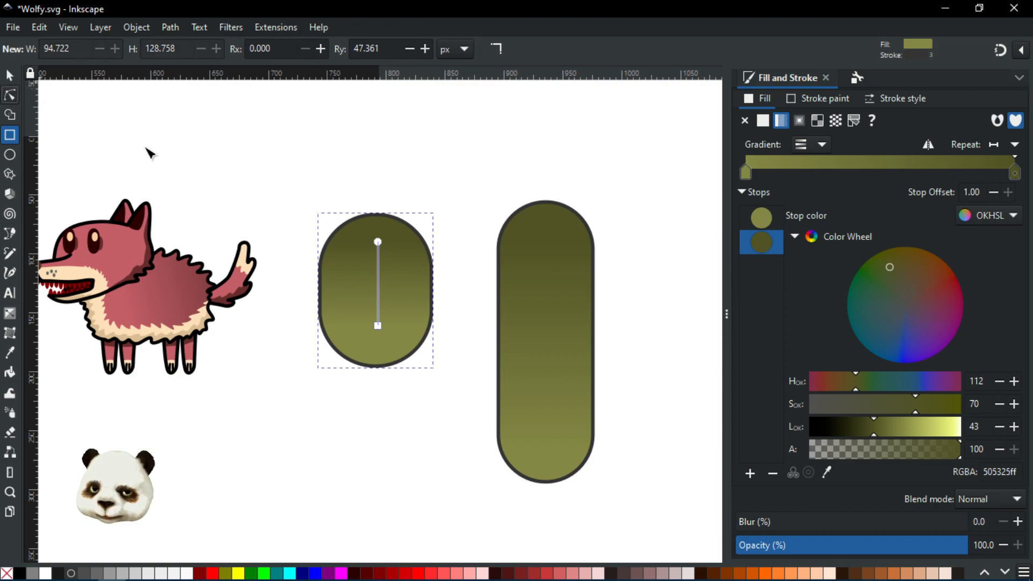
# Duplicate the shorter olive shape and place the copy directly below the original
pyautogui.click(10, 76)
pyautogui.hotkey('ctrl', 'd')
pyautogui.moveTo(359, 281); pyautogui.dragTo(372, 451)
# Reshape the lower copy by moving its two right nodes outward and pulling its upper-left node far out to the left into a point
pyautogui.moveTo(480, 455); pyautogui.dragTo(494, 353)
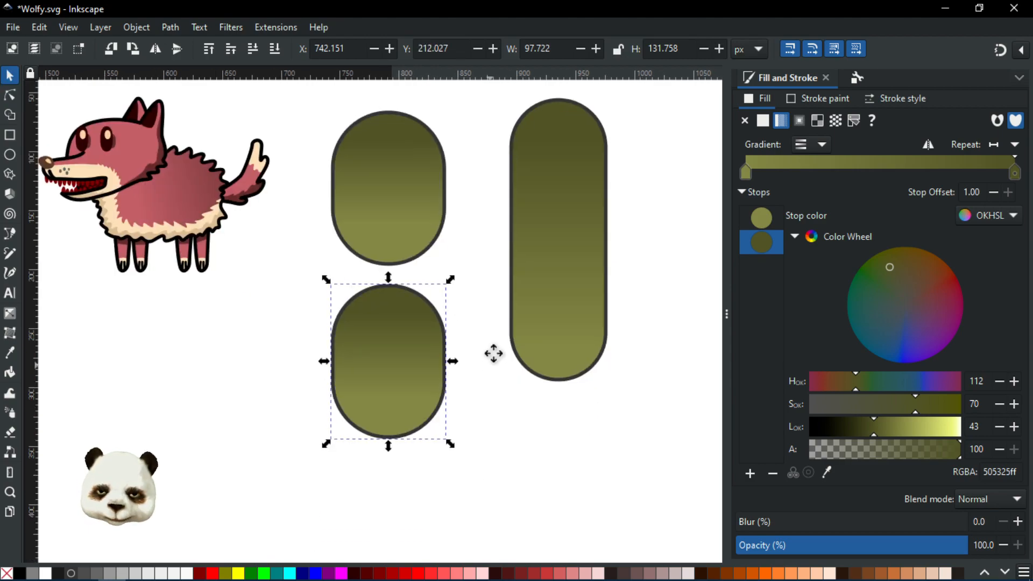
pyautogui.scroll(2, 473, 355)
pyautogui.click(9, 96)
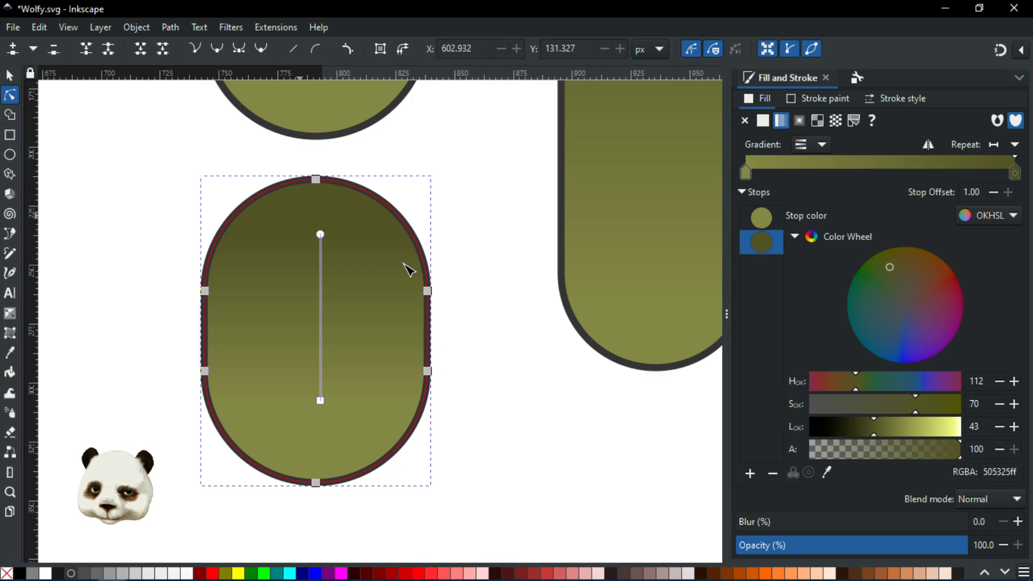
pyautogui.moveTo(431, 296); pyautogui.dragTo(452, 242)
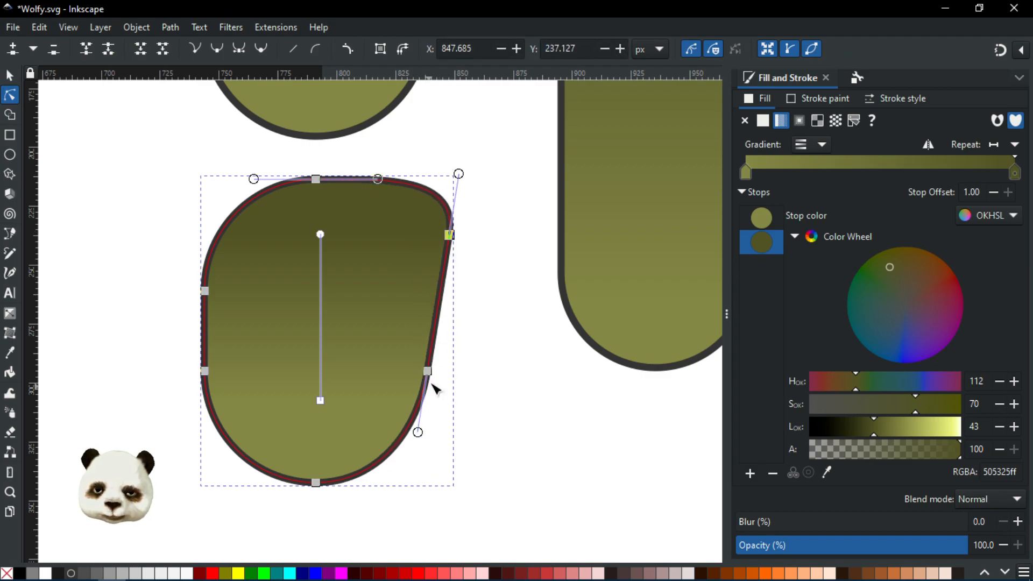
pyautogui.moveTo(430, 378); pyautogui.dragTo(457, 411)
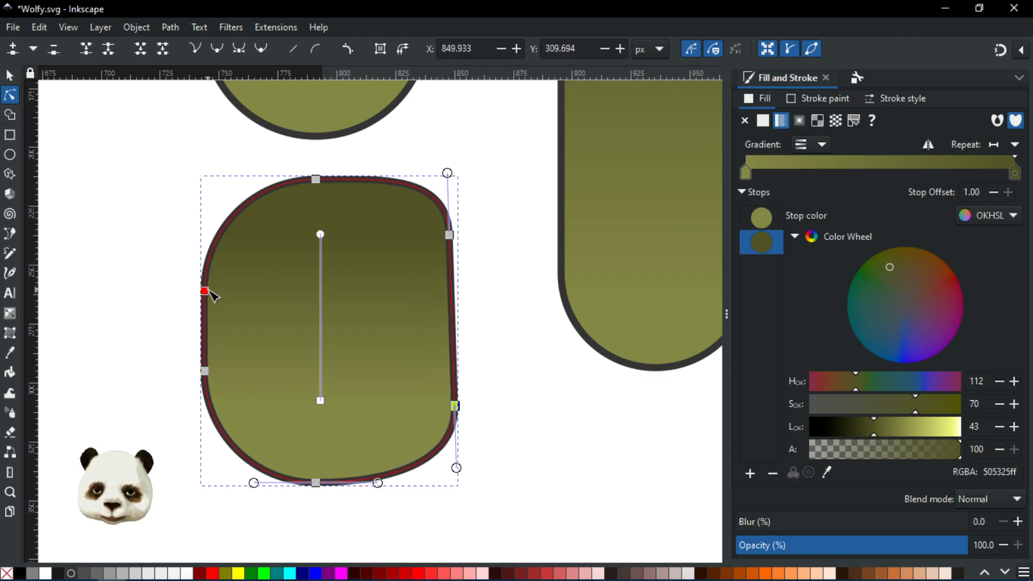
pyautogui.moveTo(200, 293); pyautogui.dragTo(48, 370)
pyautogui.scroll(-3, 253, 305)
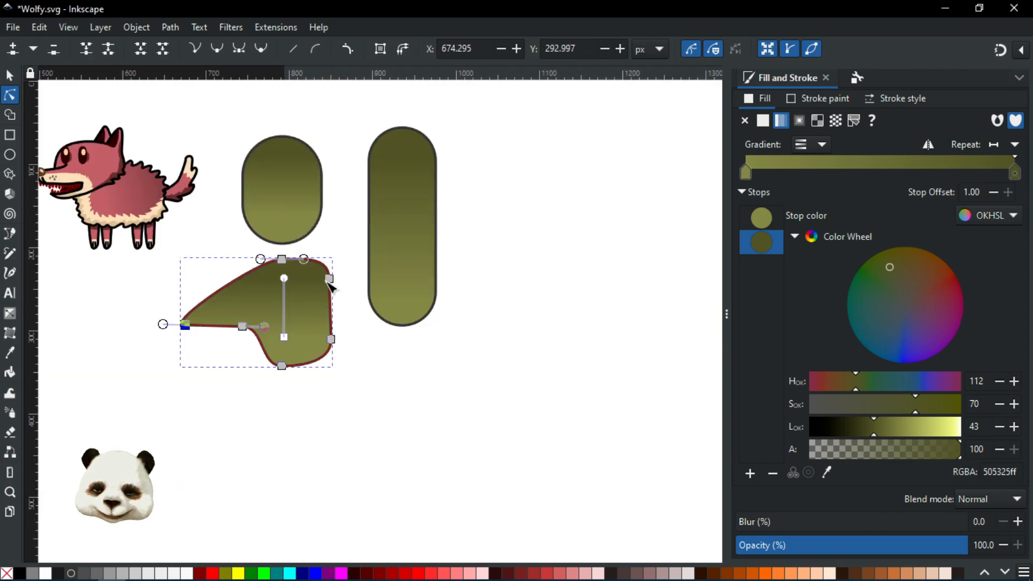
pyautogui.click(467, 398)
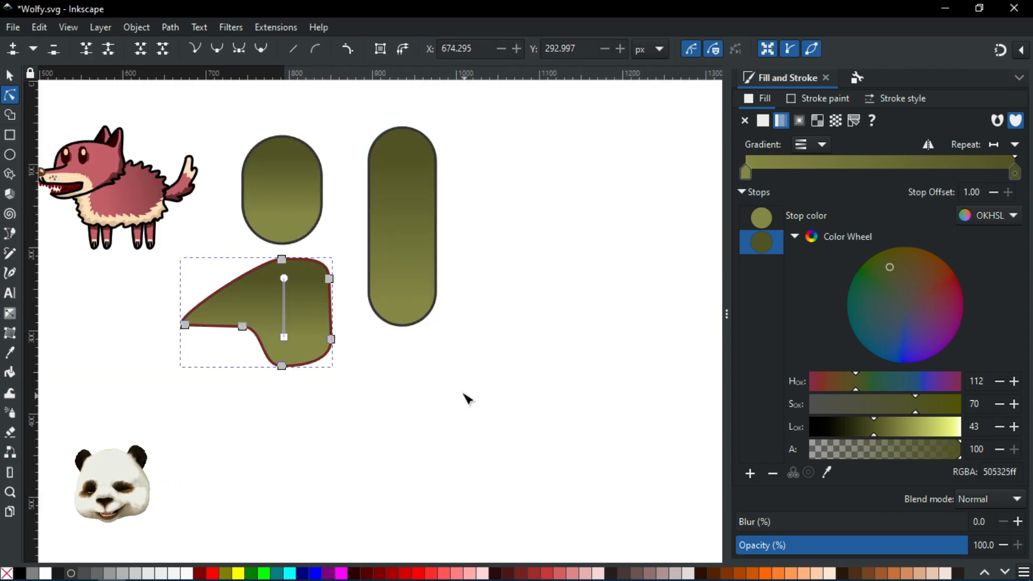
pyautogui.click(274, 408)
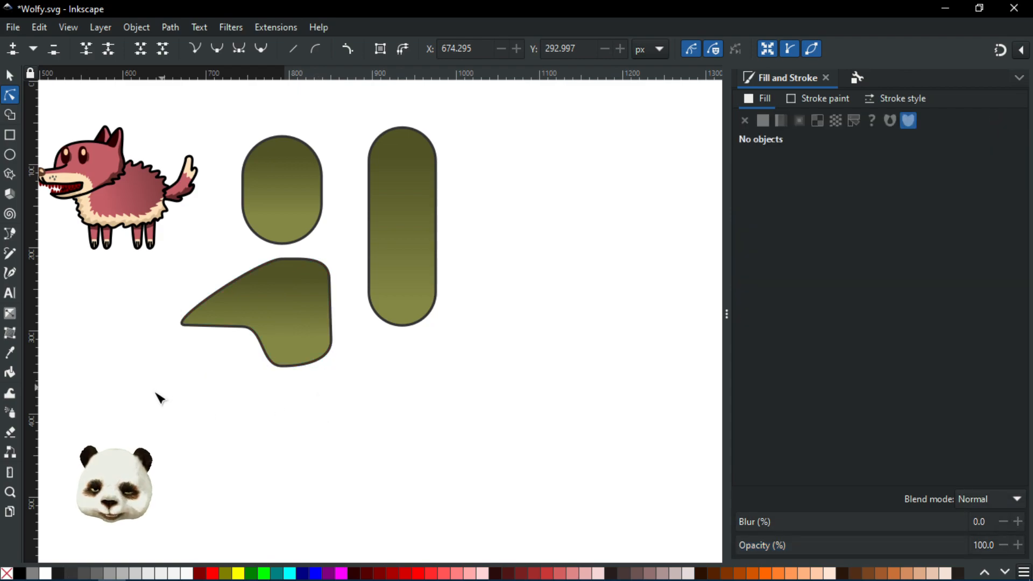
# Select the three olive gradient-filled shapes beside the wolf together
pyautogui.scroll(-3, 157, 396)
pyautogui.scroll(1, 130, 368)
pyautogui.scroll(1, 157, 375)
pyautogui.moveTo(253, 413); pyautogui.dragTo(388, 419)
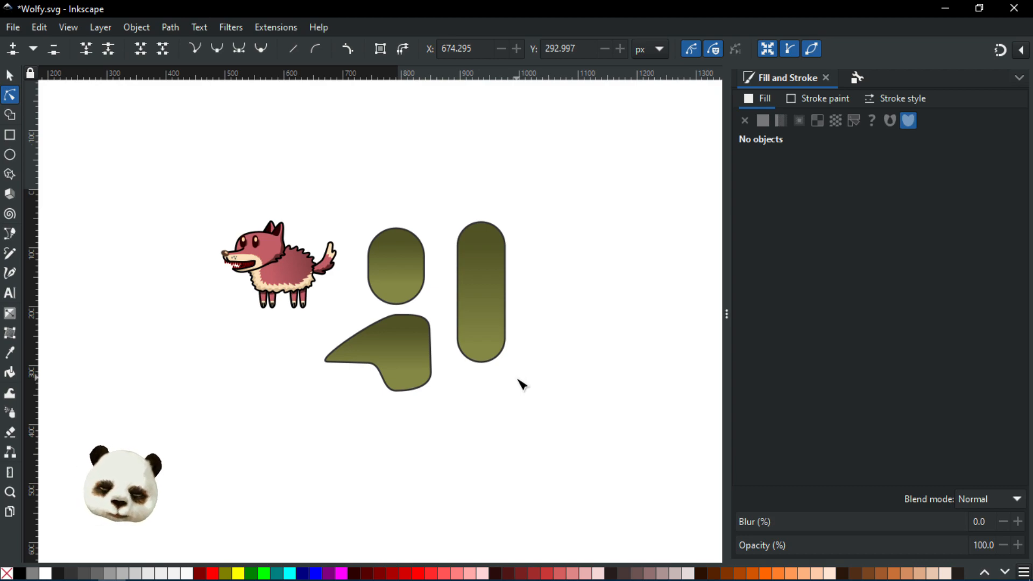
pyautogui.moveTo(622, 281); pyautogui.dragTo(530, 270)
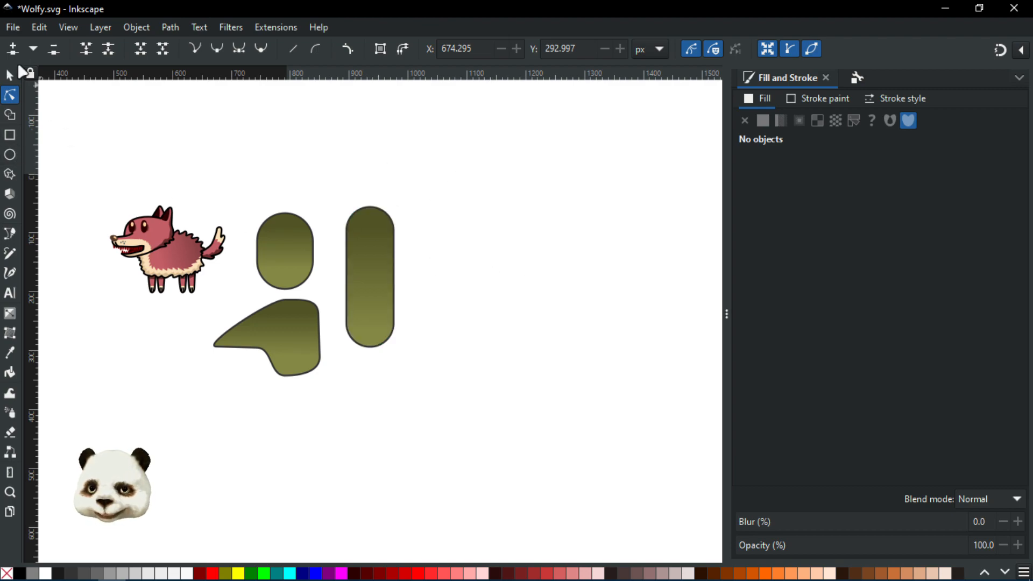
pyautogui.moveTo(459, 181); pyautogui.dragTo(207, 461)
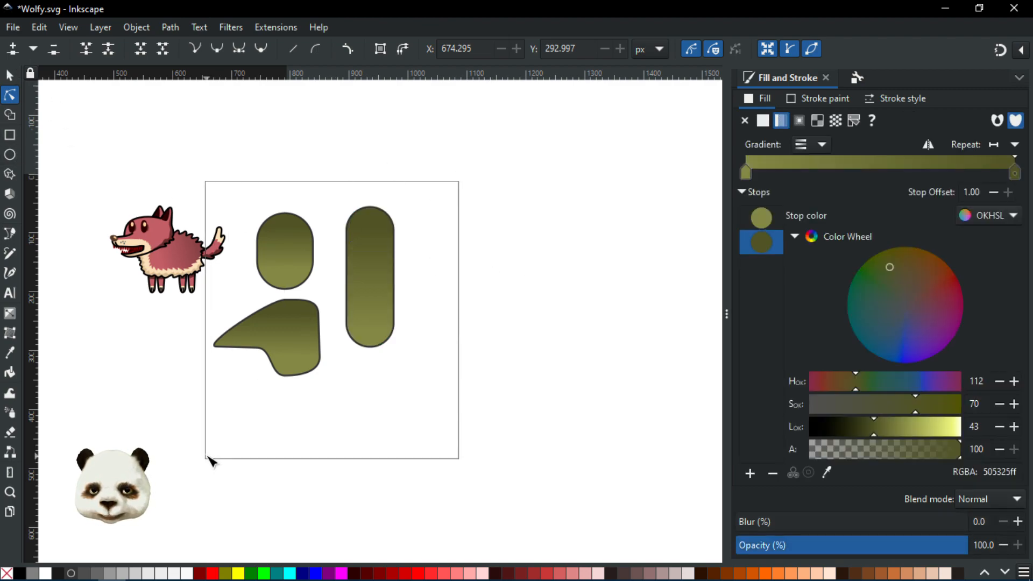
pyautogui.click(10, 75)
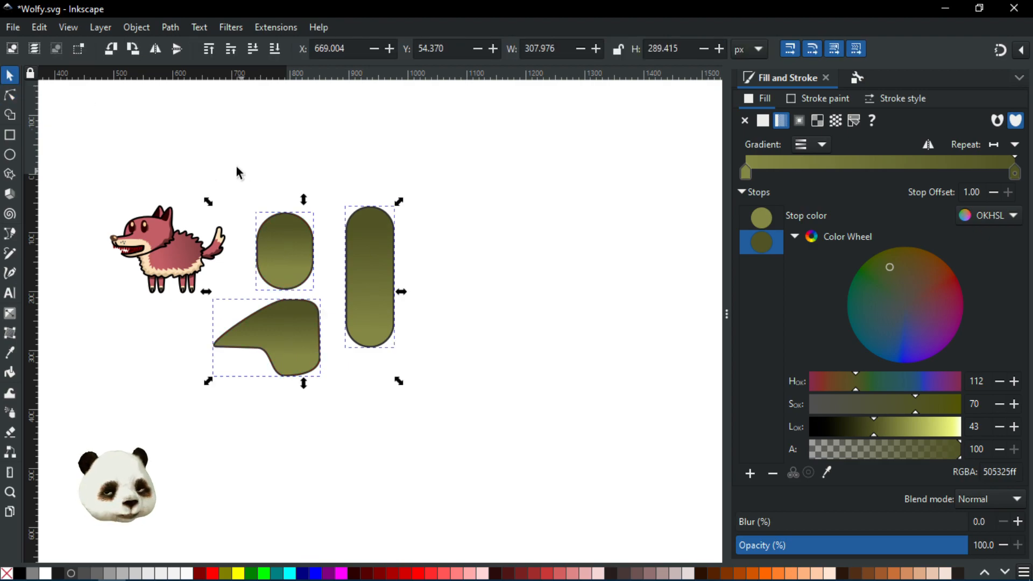
# Delete the three selected shapes and draw an olive rounded rectangle about 279 px wide and 387 px high beside the wolf
pyautogui.press('Delete')
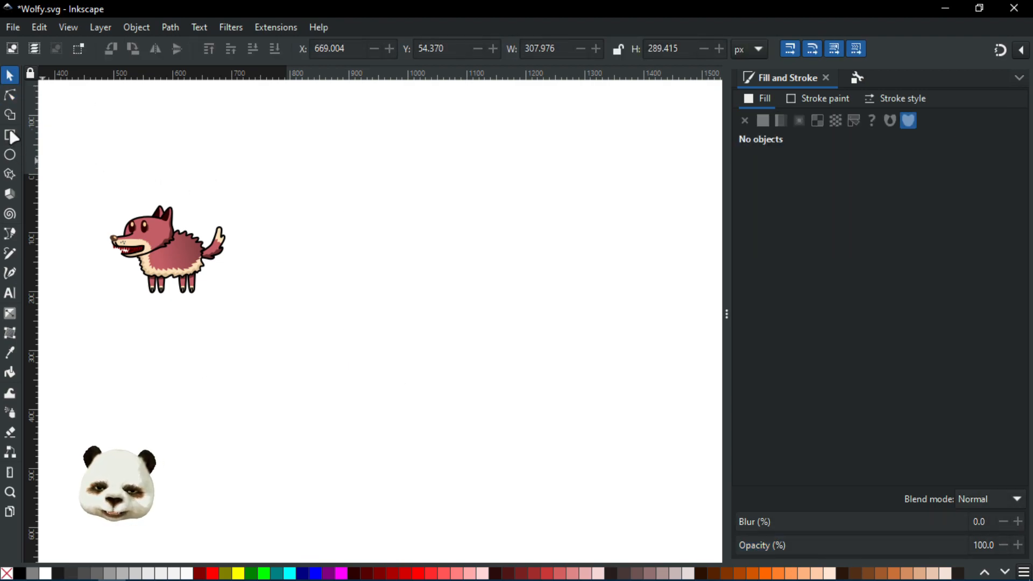
pyautogui.click(11, 134)
pyautogui.moveTo(334, 168); pyautogui.dragTo(498, 396)
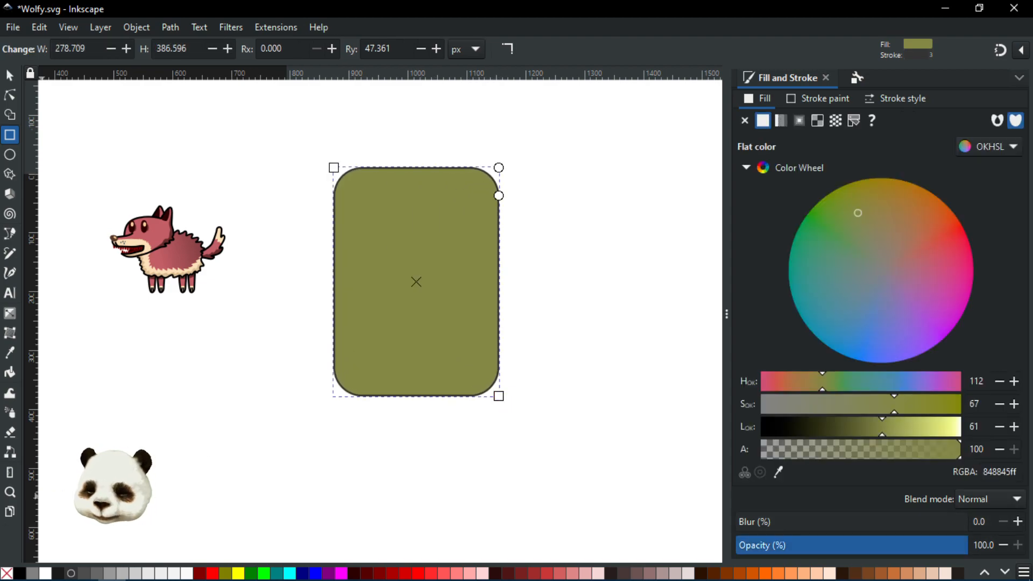
pyautogui.scroll(2, 500, 237)
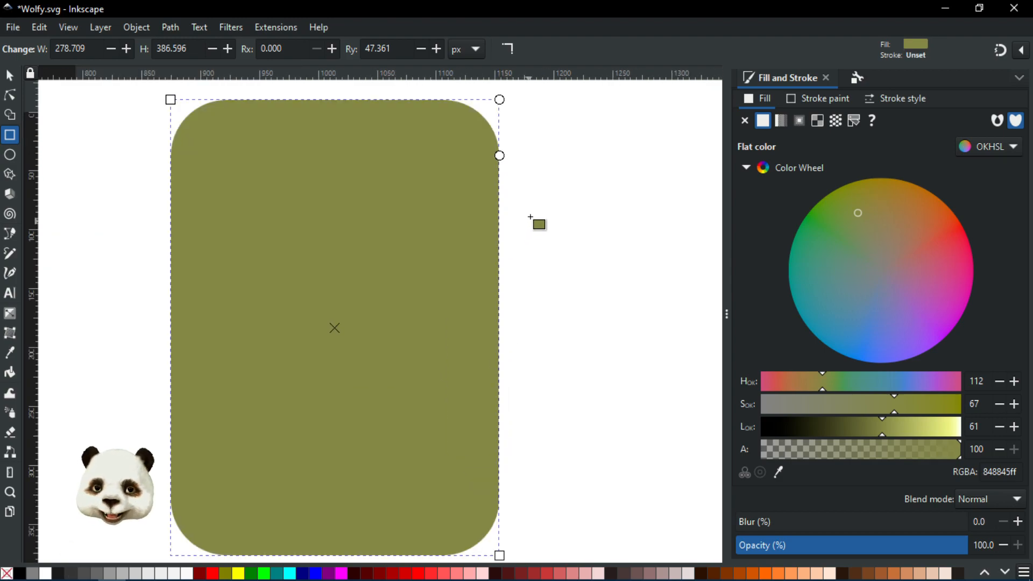
# Add an Offset path effect to a dark red duplicate of the rounded rectangle
pyautogui.click(11, 76)
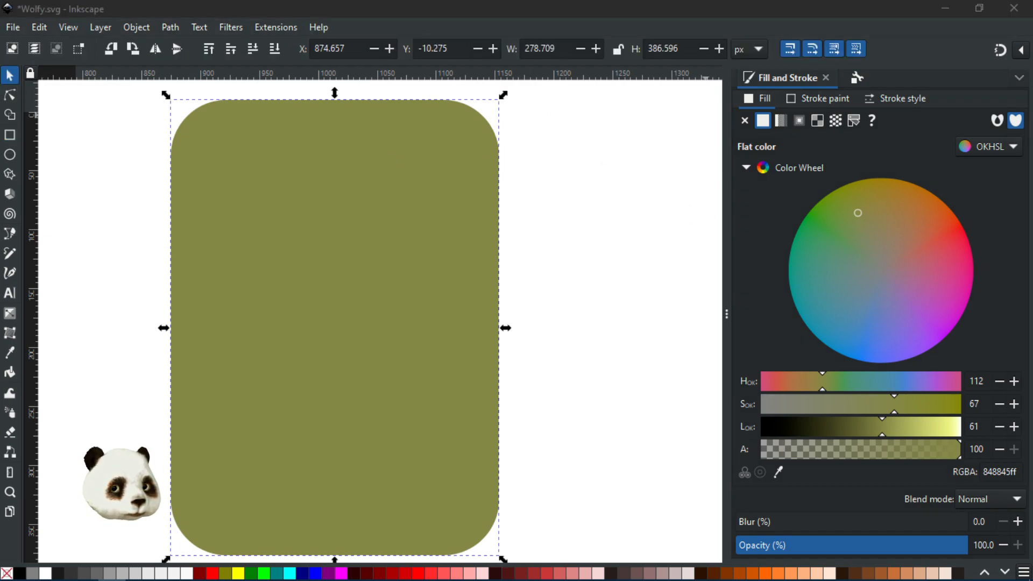
pyautogui.moveTo(1032, 105); pyautogui.dragTo(831, 57)
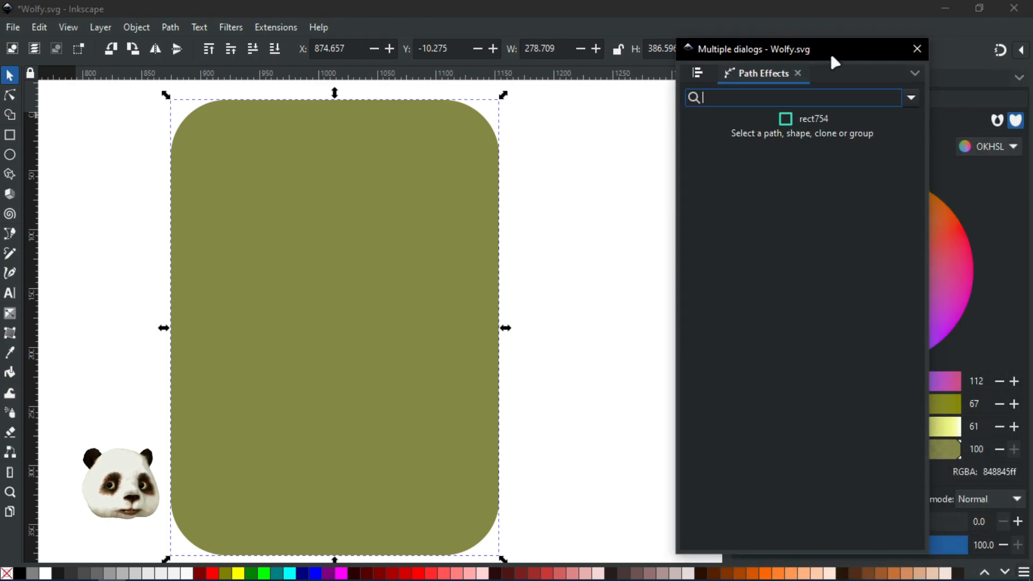
pyautogui.click(911, 98)
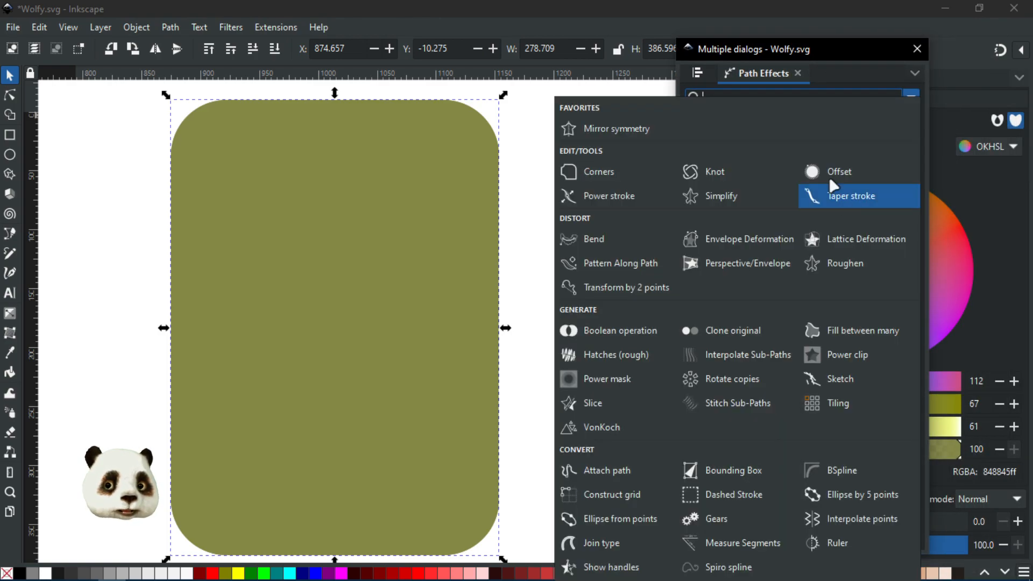
pyautogui.click(842, 172)
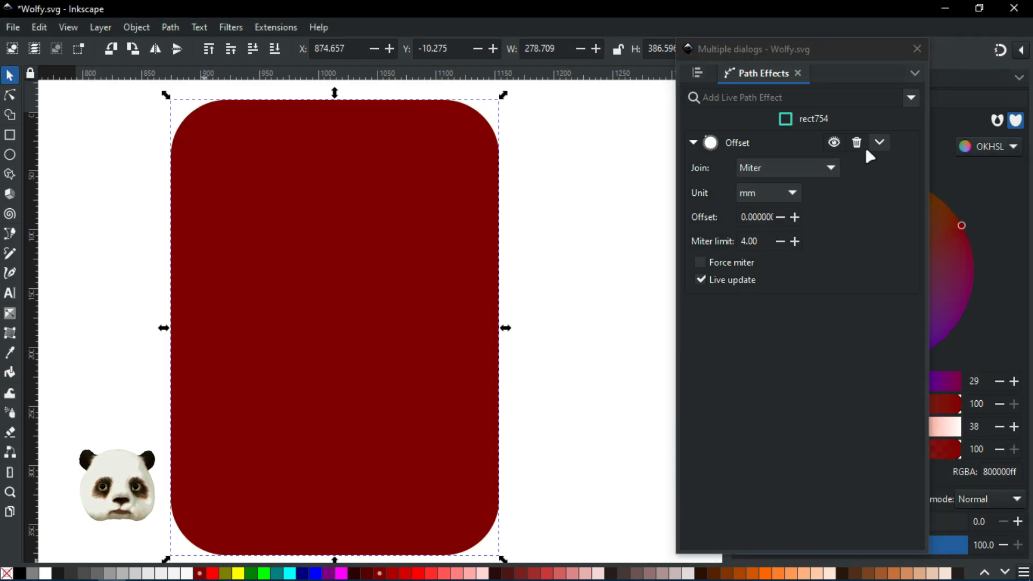
# Set the path effect's offset on the dark red copy to -2 mm
pyautogui.click(749, 218)
pyautogui.hotkey('ctrl', 'a')
pyautogui.write('-2')
pyautogui.press('Return')
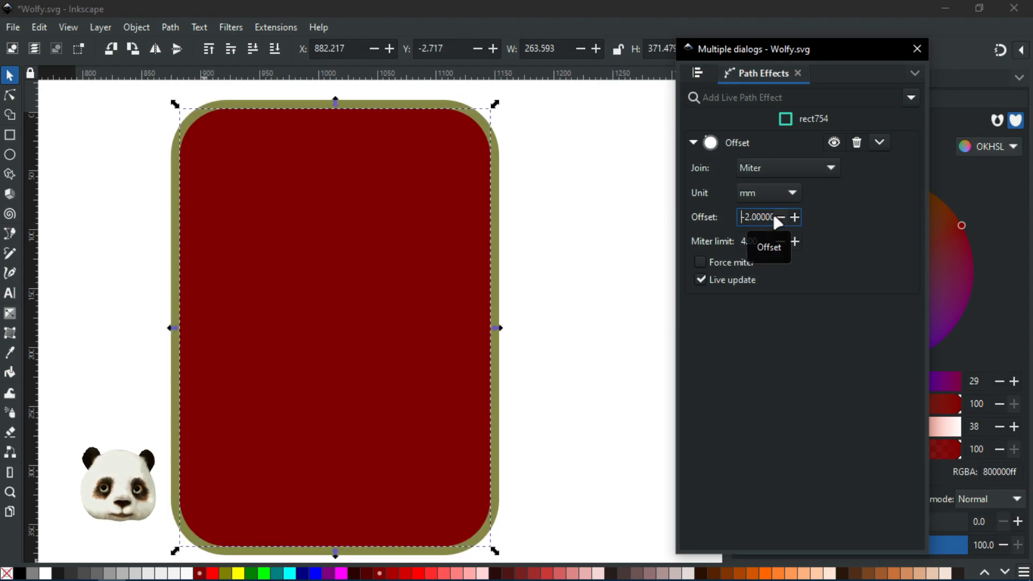
# Set the dark red copy's offset to -5 mm and convert the inset shape to a path
pyautogui.press('Right')
pyautogui.press('Delete')
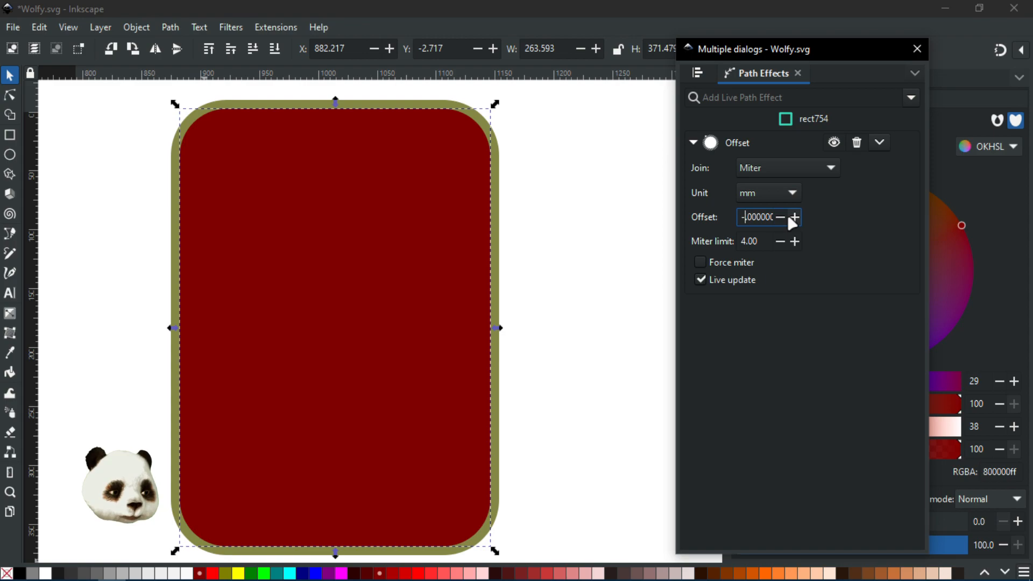
pyautogui.write('5')
pyautogui.press('Return')
pyautogui.scroll(-2, 596, 279)
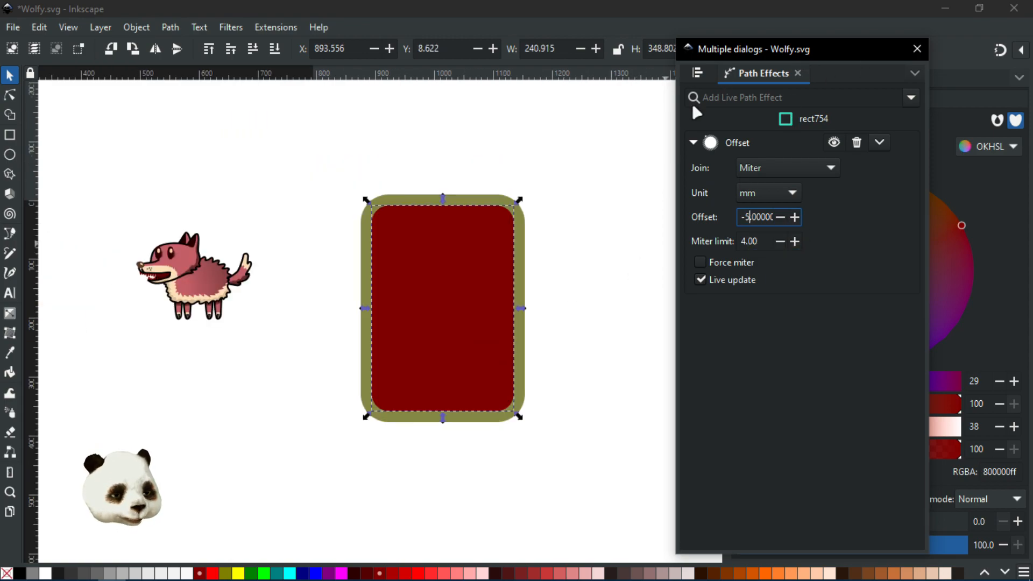
pyautogui.hotkey('ctrl', 'shift', 'c')
pyautogui.moveTo(732, 49); pyautogui.dragTo(1032, 59)
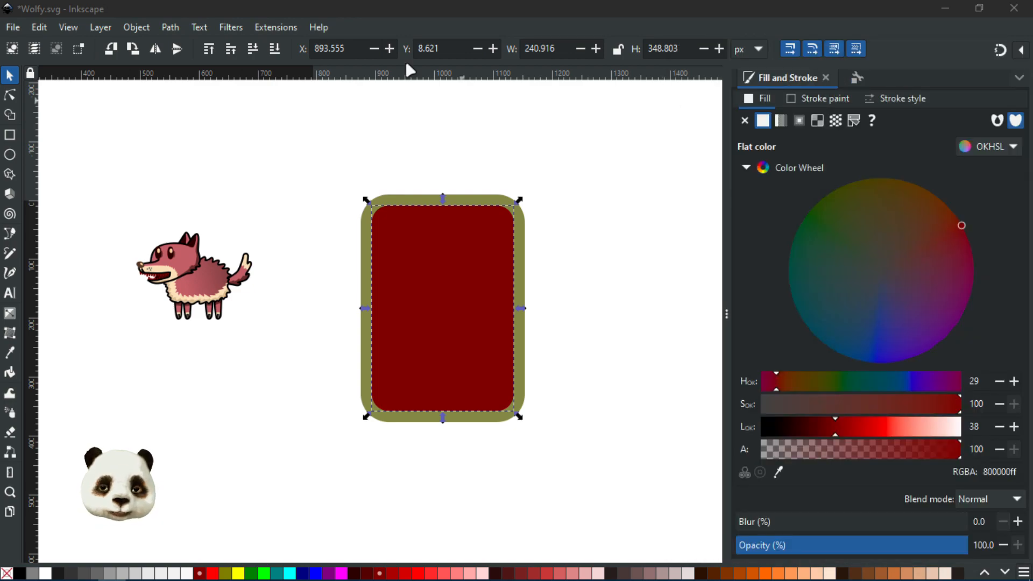
# Try moving the dark red inner rectangle away from the olive one
pyautogui.click(521, 263)
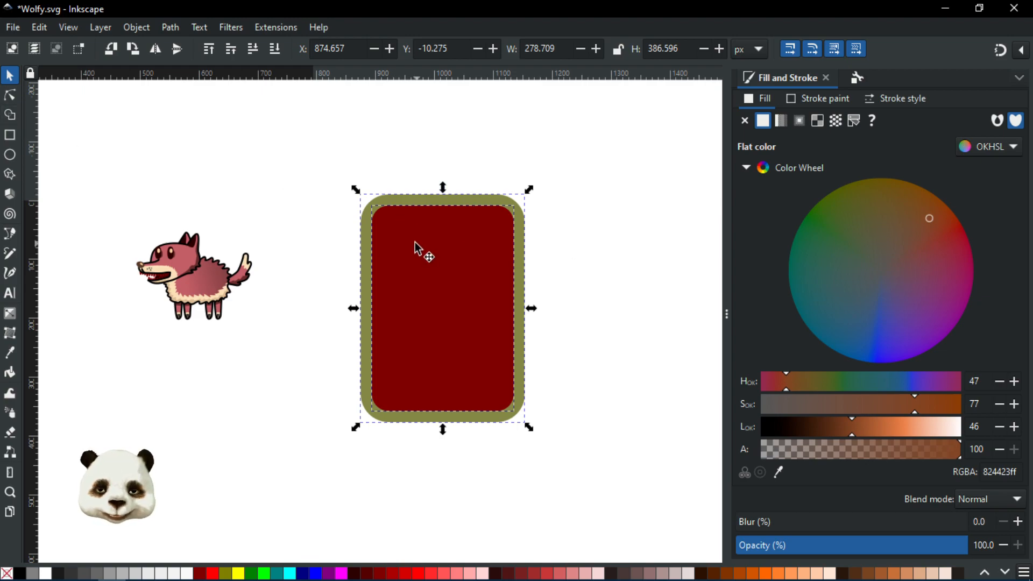
pyautogui.keyDown('ctrl'); pyautogui.scroll(3, 435, 245); pyautogui.keyUp('ctrl')
pyautogui.keyDown('ctrl'); pyautogui.scroll(-1, 507, 288); pyautogui.keyUp('ctrl')
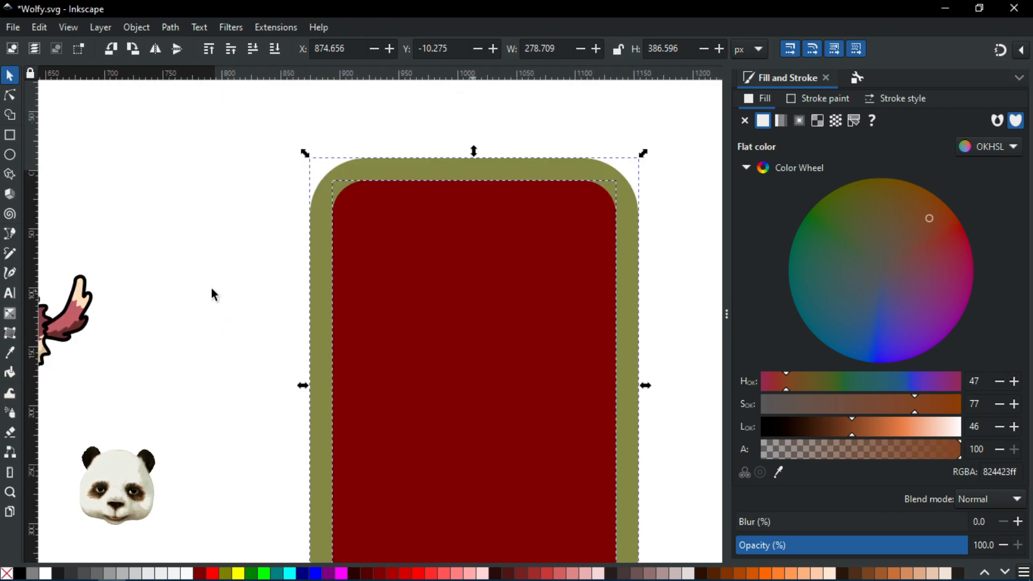
pyautogui.click(276, 270)
pyautogui.click(506, 334)
pyautogui.moveTo(507, 332); pyautogui.dragTo(248, 285)
pyautogui.hotkey('ctrl', 'z')
pyautogui.moveTo(441, 301); pyautogui.dragTo(270, 327)
pyautogui.press('Escape')
# Select both rounded rectangles and remove the inner area with the Shape Builder to make a hollow olive frame
pyautogui.scroll(-2, 308, 262)
pyautogui.moveTo(497, 167); pyautogui.dragTo(279, 505)
pyautogui.click(10, 114)
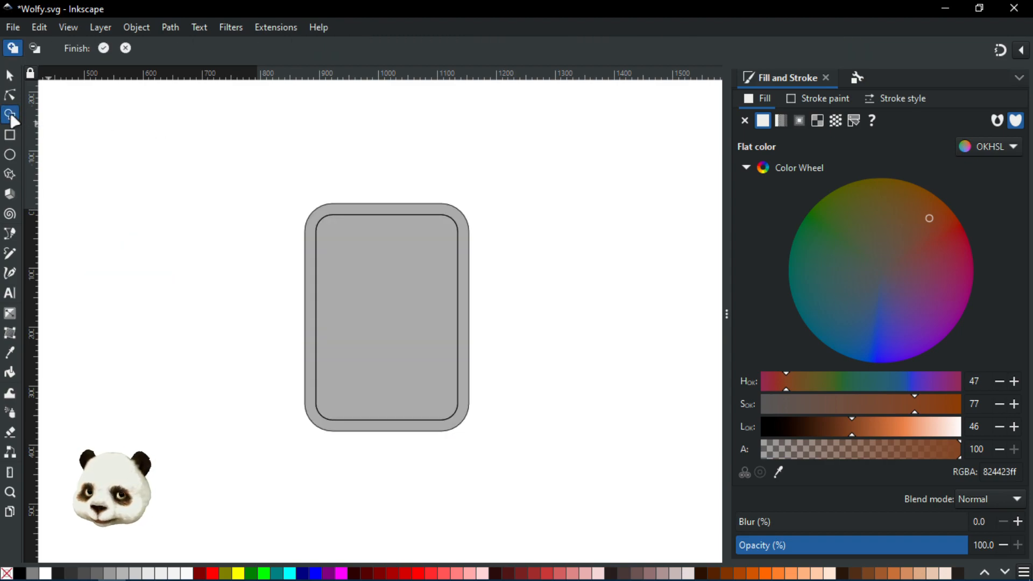
pyautogui.click(399, 300)
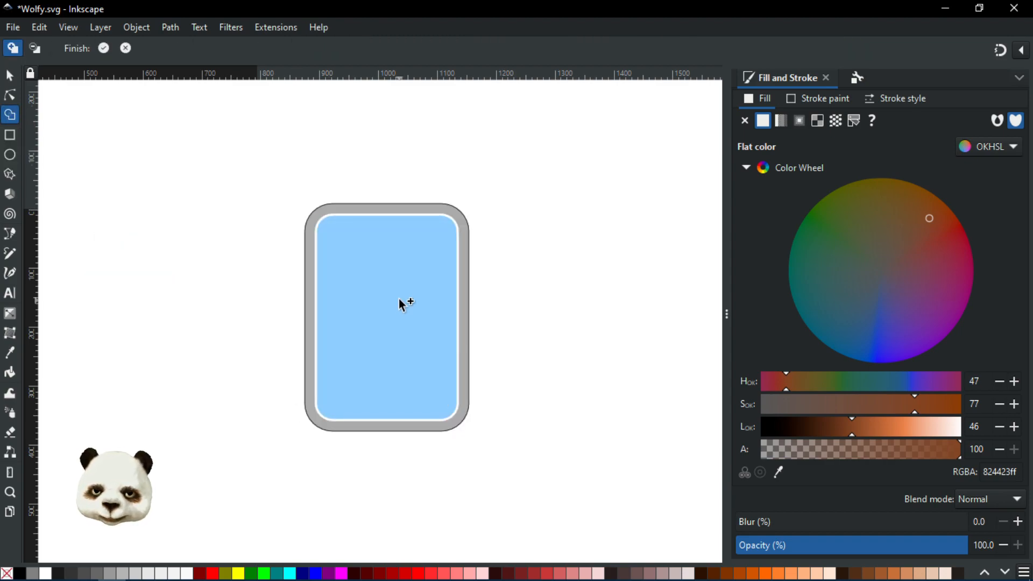
pyautogui.keyDown('shift'); pyautogui.click(401, 301); pyautogui.keyUp('shift')
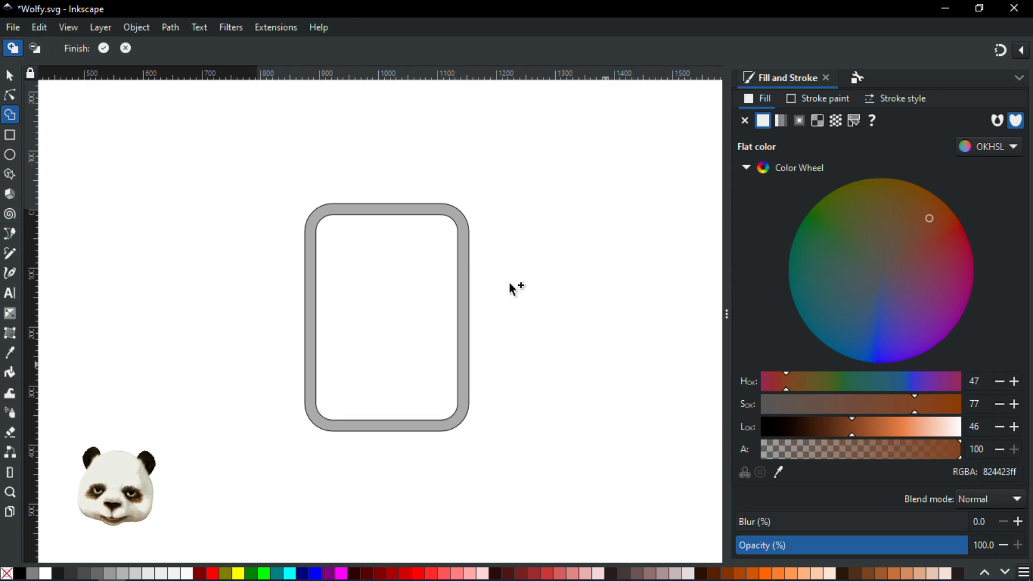
pyautogui.click(11, 76)
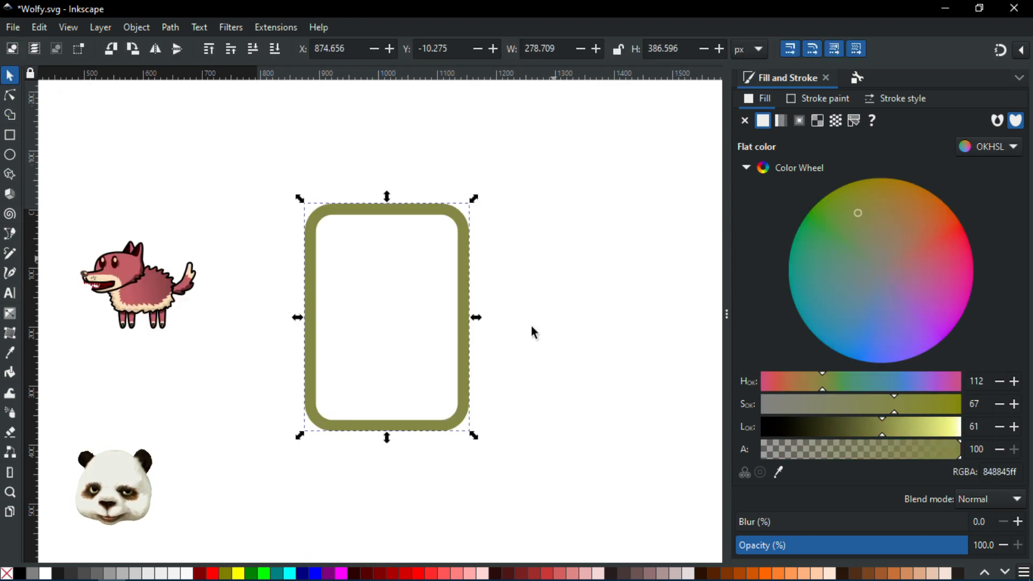
# Apply a radial gradient fill to the frame, running from its center up to the middle of its top edge
pyautogui.scroll(2, 396, 347)
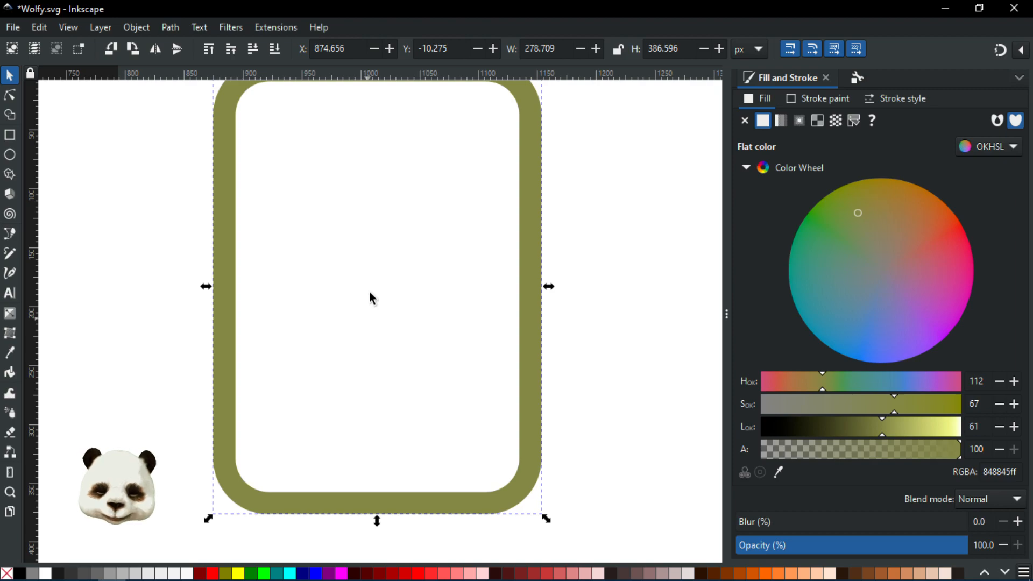
pyautogui.scroll(-2, 360, 290)
pyautogui.scroll(2, 394, 278)
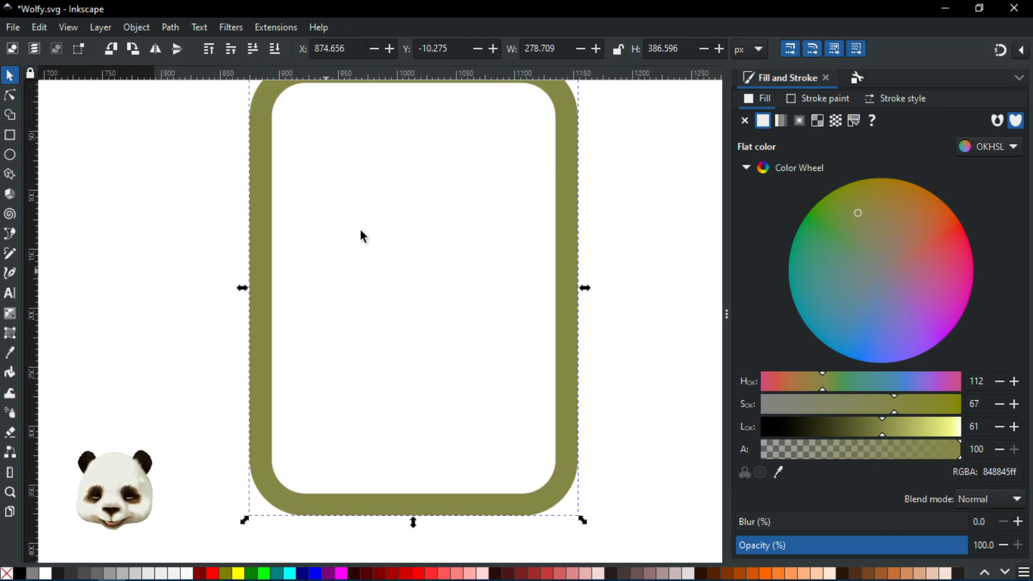
pyautogui.moveTo(494, 201); pyautogui.dragTo(495, 243)
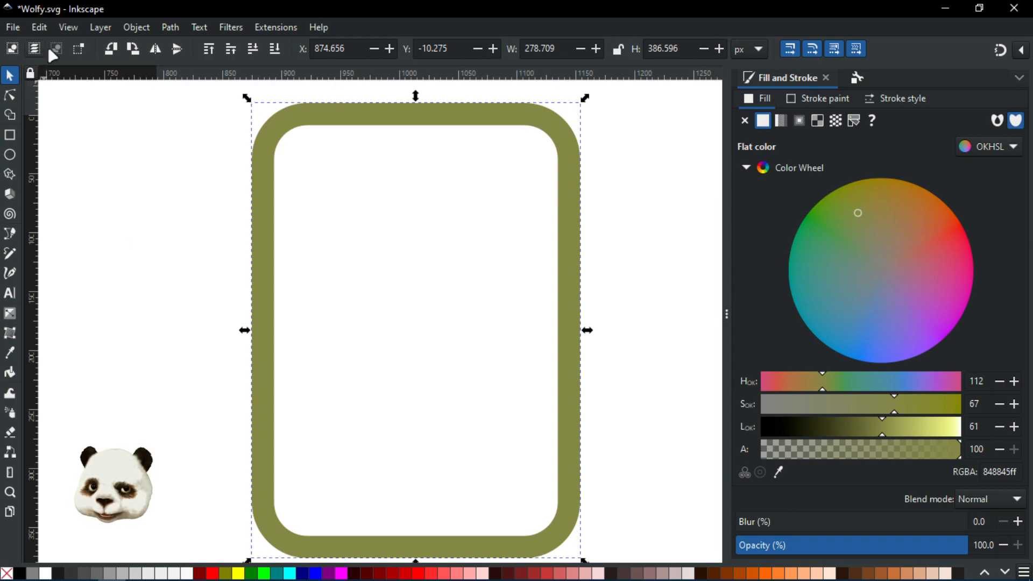
pyautogui.press('g')
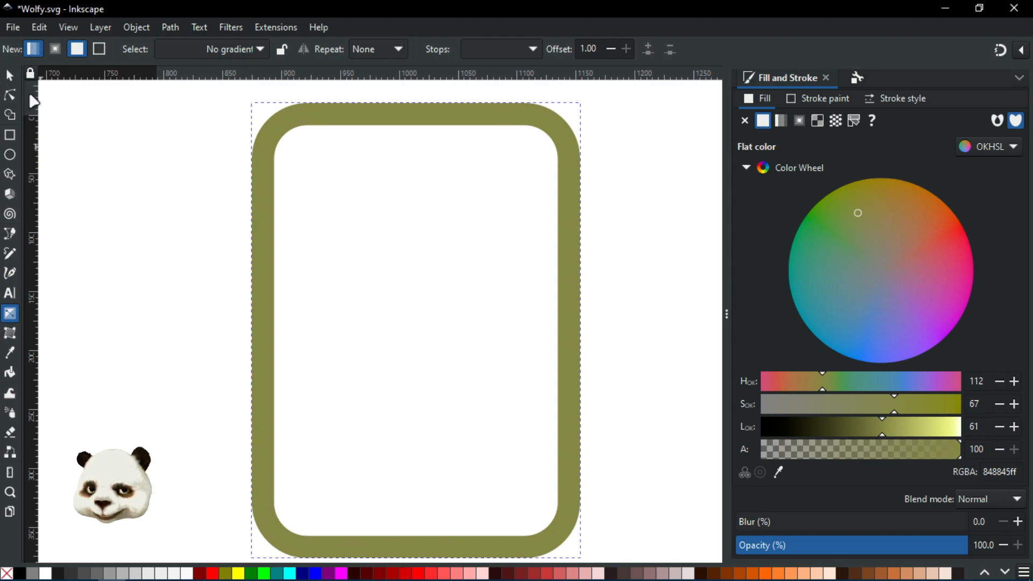
pyautogui.click(54, 49)
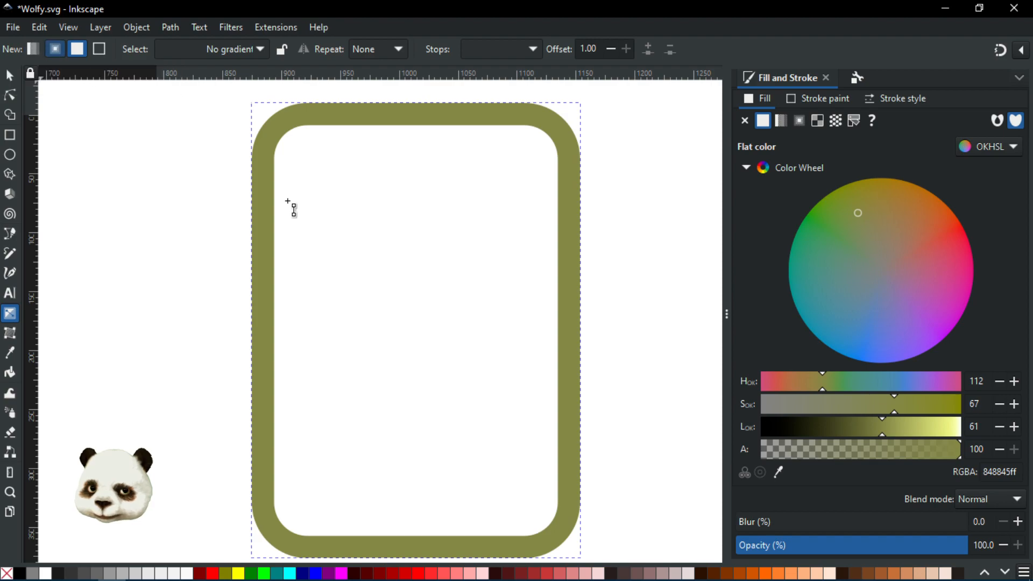
pyautogui.moveTo(416, 341); pyautogui.dragTo(412, 113)
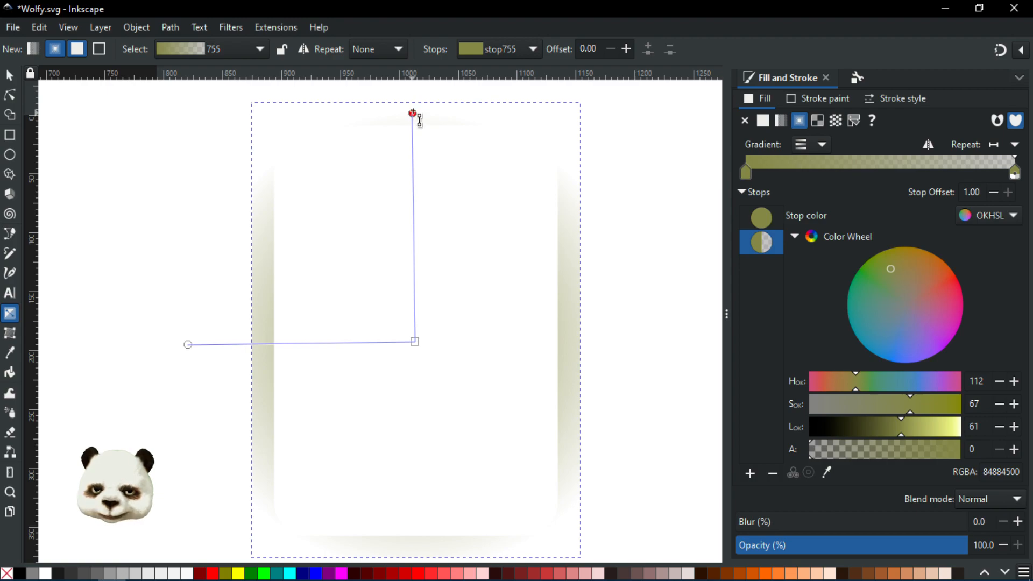
pyautogui.moveTo(412, 113); pyautogui.dragTo(414, 107)
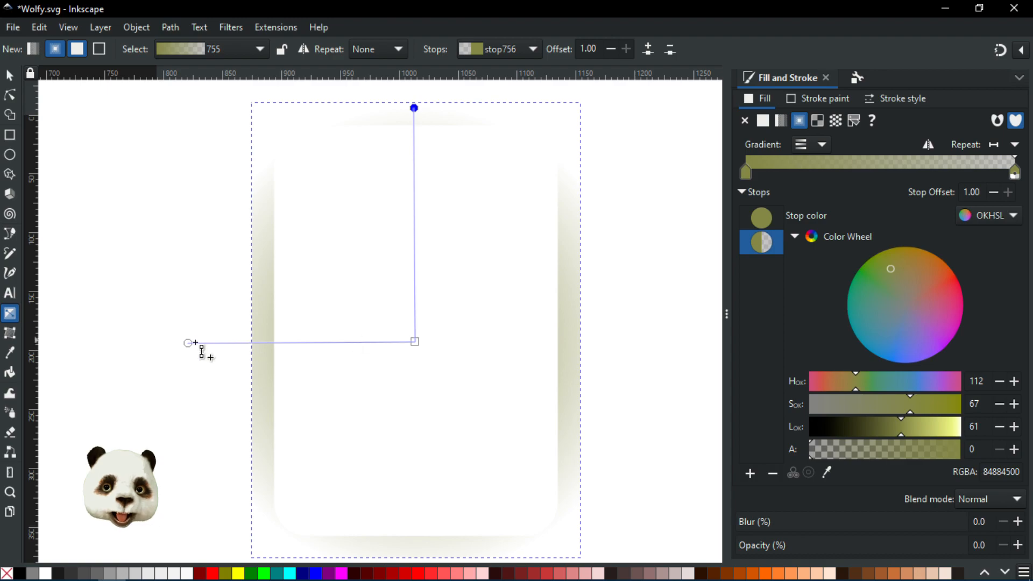
# Set the gradient's outer stop to an alpha of 100 and darken its center stop to a lightness of 46
pyautogui.moveTo(866, 454); pyautogui.dragTo(990, 446)
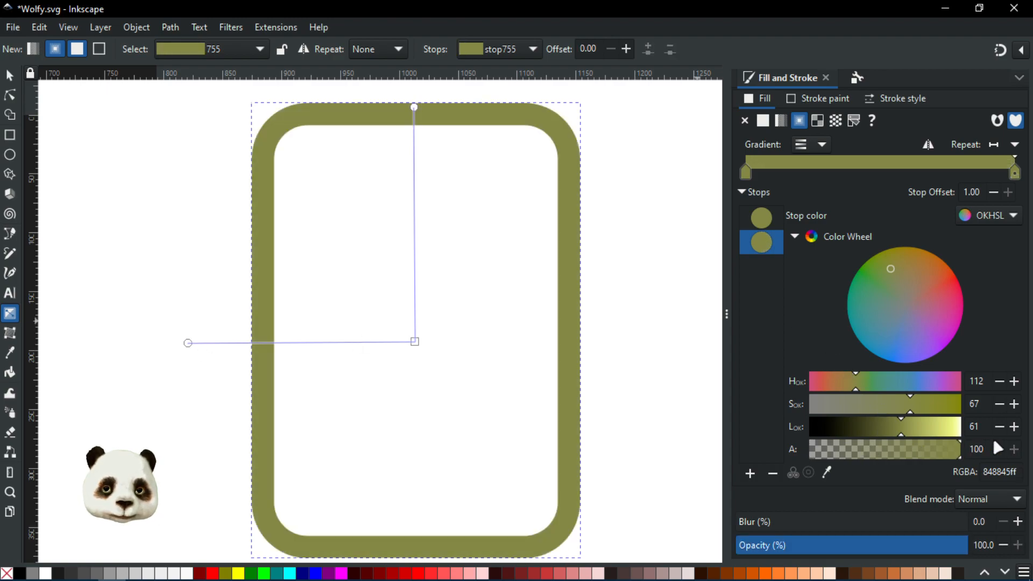
pyautogui.click(414, 341)
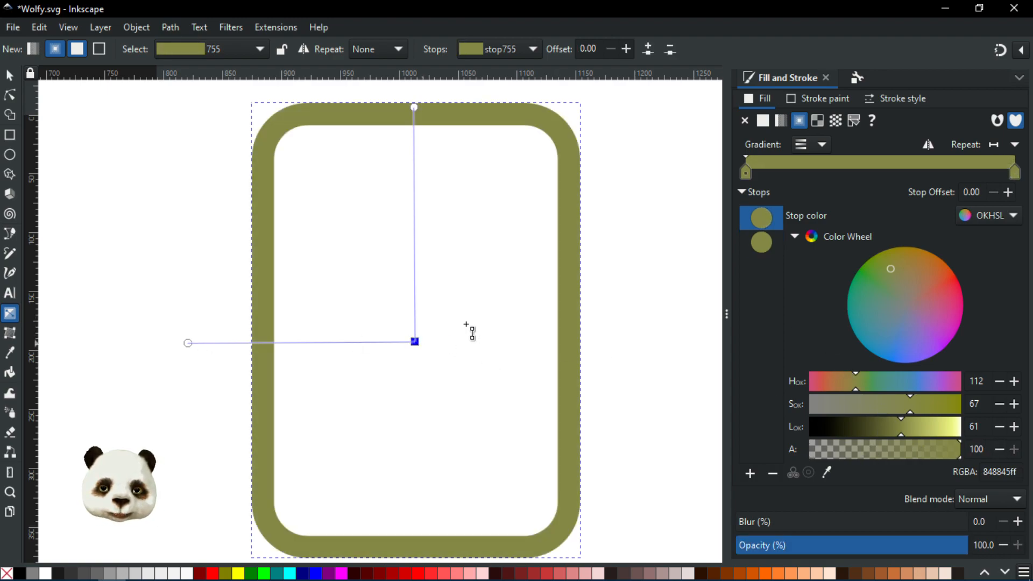
pyautogui.keyDown('ctrl'); pyautogui.scroll(-2, 465, 325); pyautogui.keyUp('ctrl')
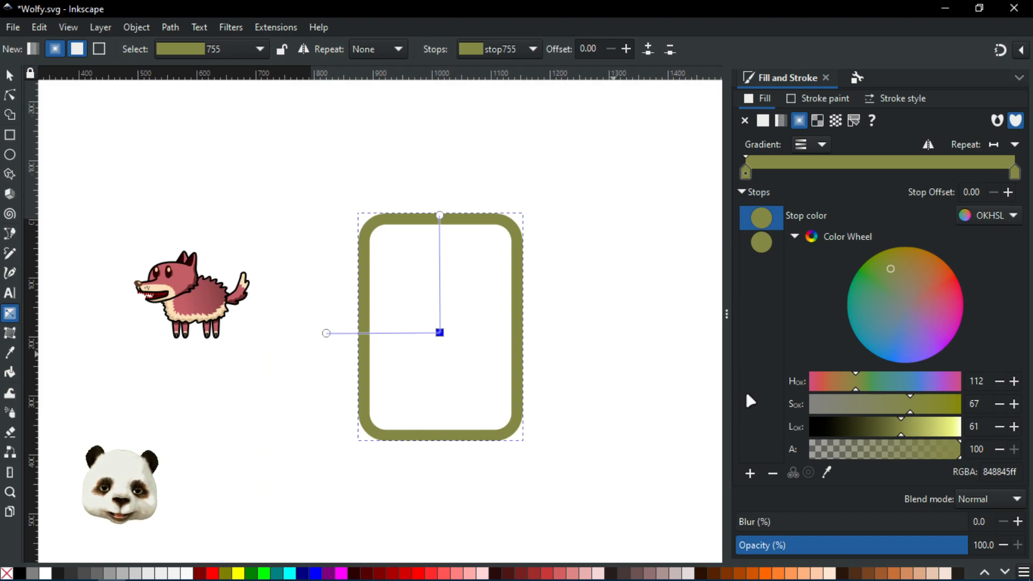
pyautogui.moveTo(895, 431); pyautogui.dragTo(880, 432)
# Set the outer stop to saturation 53 and lightness 72, and extend the gradient's vertical handle above the frame
pyautogui.click(440, 214)
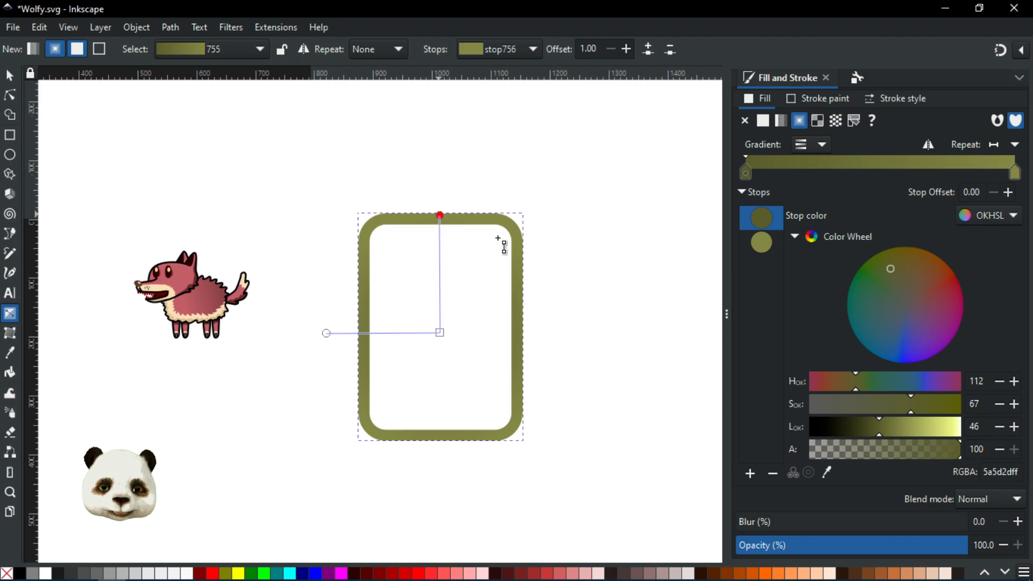
pyautogui.click(889, 401)
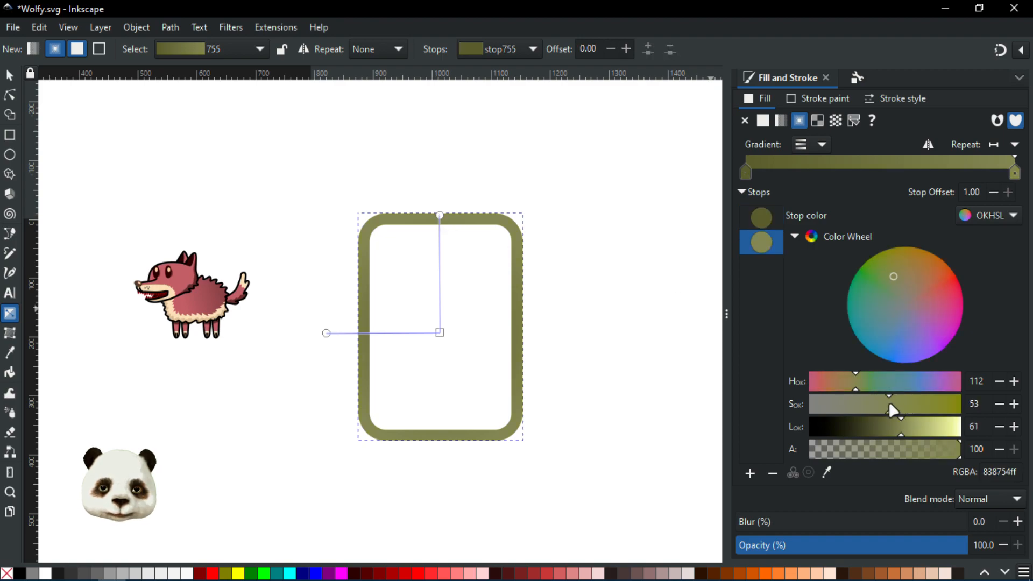
pyautogui.click(917, 425)
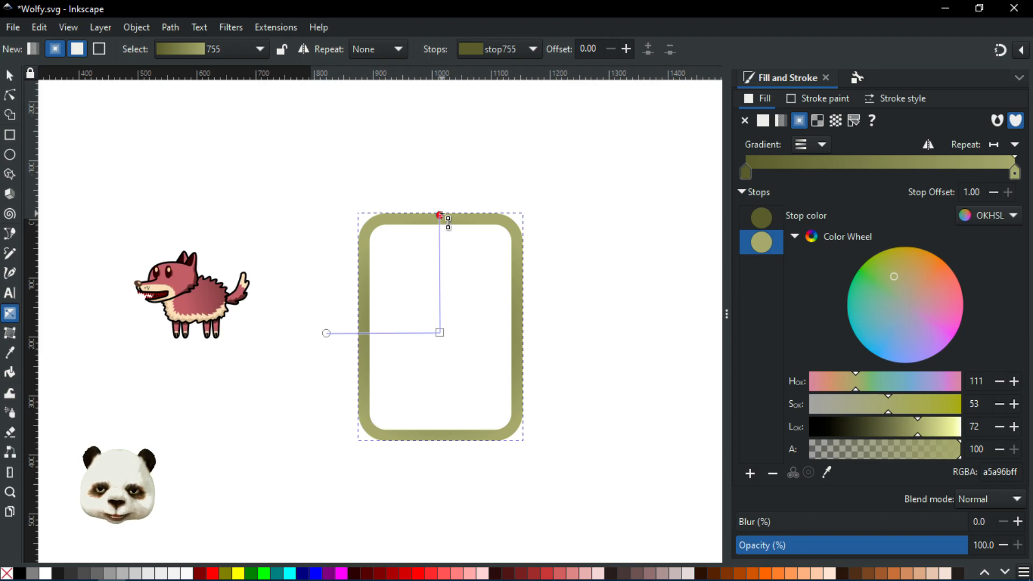
pyautogui.moveTo(445, 151); pyautogui.dragTo(440, 200)
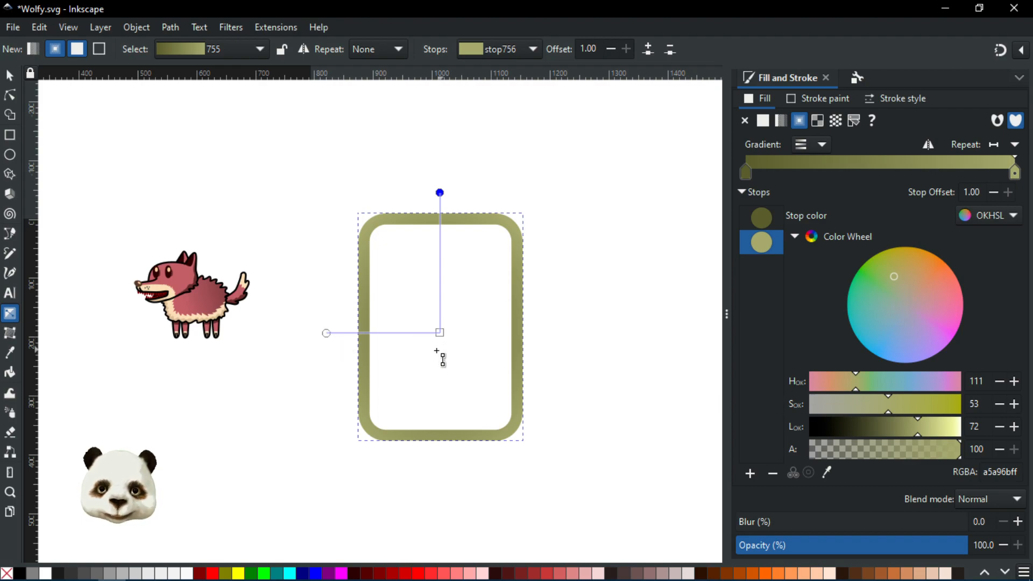
# Recolor the gradient's center stop to purple with hue 322, saturation 89 and lightness 42
pyautogui.scroll(2, 440, 357)
pyautogui.click(444, 316)
pyautogui.moveTo(879, 424); pyautogui.dragTo(872, 425)
pyautogui.click(938, 274)
pyautogui.moveTo(941, 273)
pyautogui.mouseDown()
pyautogui.moveTo(954, 278)
pyautogui.moveTo(956, 301)
pyautogui.moveTo(947, 339)
pyautogui.mouseUp()
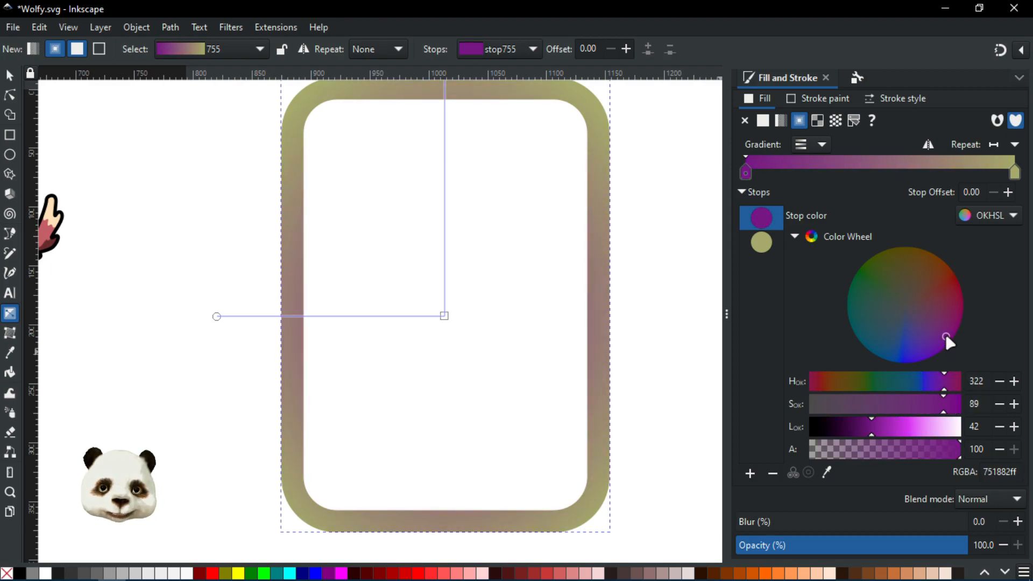
# Adjust the radial gradient's spread by repositioning its horizontal and vertical handles outside the frame's left and top edges
pyautogui.moveTo(218, 326); pyautogui.dragTo(138, 321)
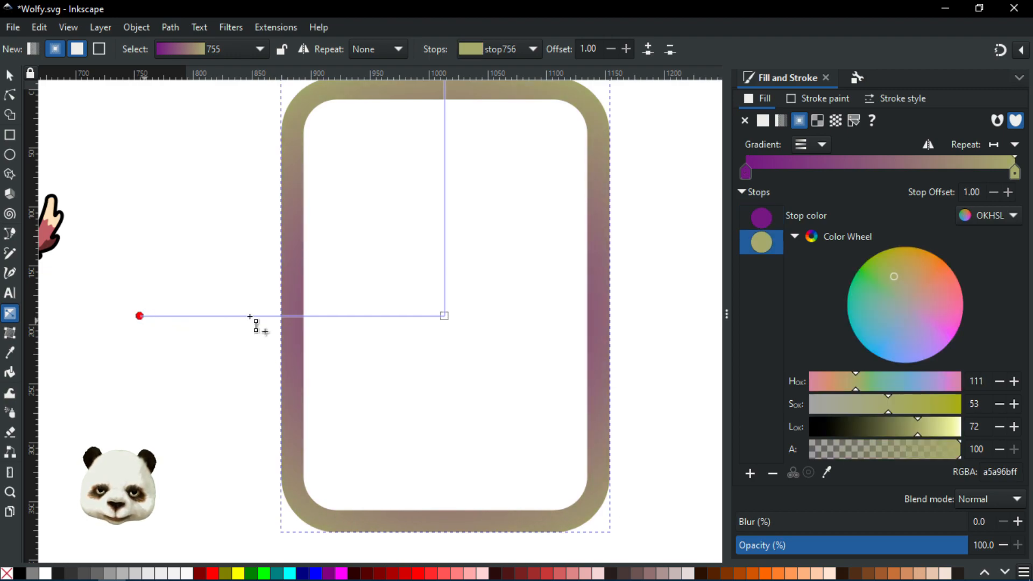
pyautogui.scroll(-2, 253, 322)
pyautogui.moveTo(409, 282); pyautogui.dragTo(459, 334)
pyautogui.moveTo(397, 229); pyautogui.dragTo(392, 193)
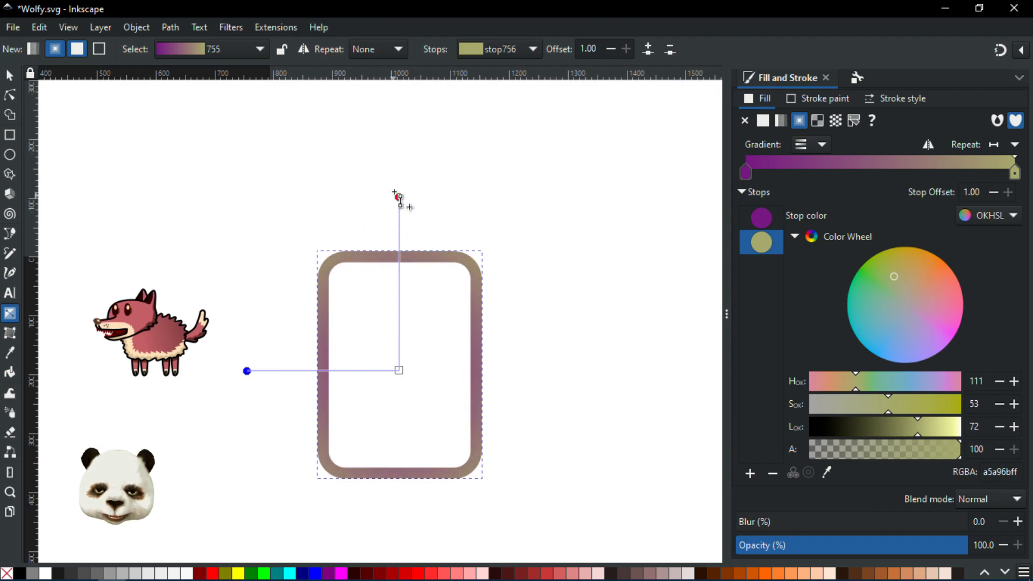
pyautogui.moveTo(398, 192); pyautogui.dragTo(399, 217)
pyautogui.moveTo(249, 371); pyautogui.dragTo(272, 369)
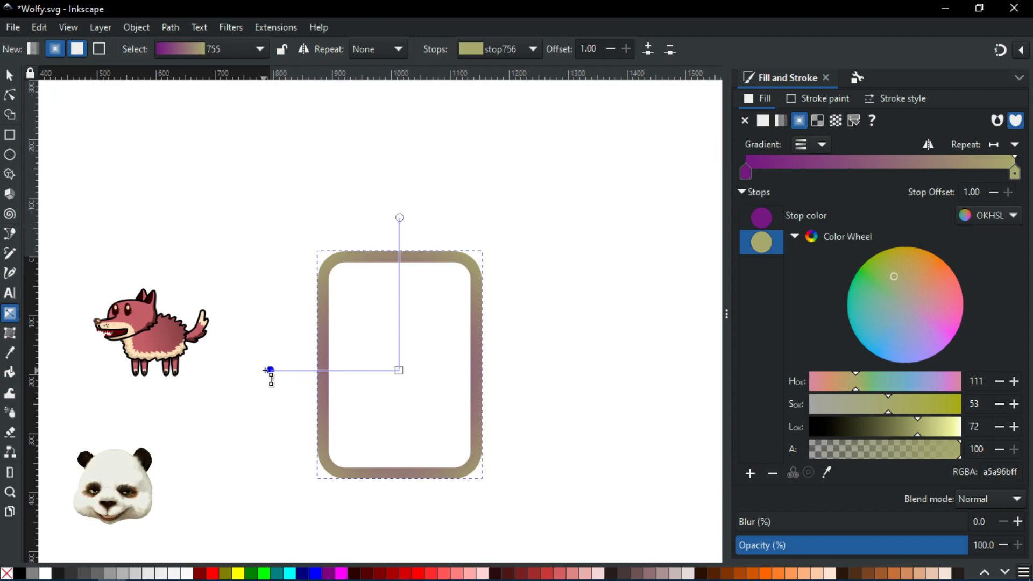
# Move the radial gradient's horizontal handle closer to the frame and recolor its outer stop to hue 43, saturation 44 and lightness 61
pyautogui.moveTo(270, 370)
pyautogui.mouseDown()
pyautogui.moveTo(303, 370)
pyautogui.moveTo(260, 371)
pyautogui.moveTo(299, 370)
pyautogui.moveTo(271, 371)
pyautogui.mouseUp()
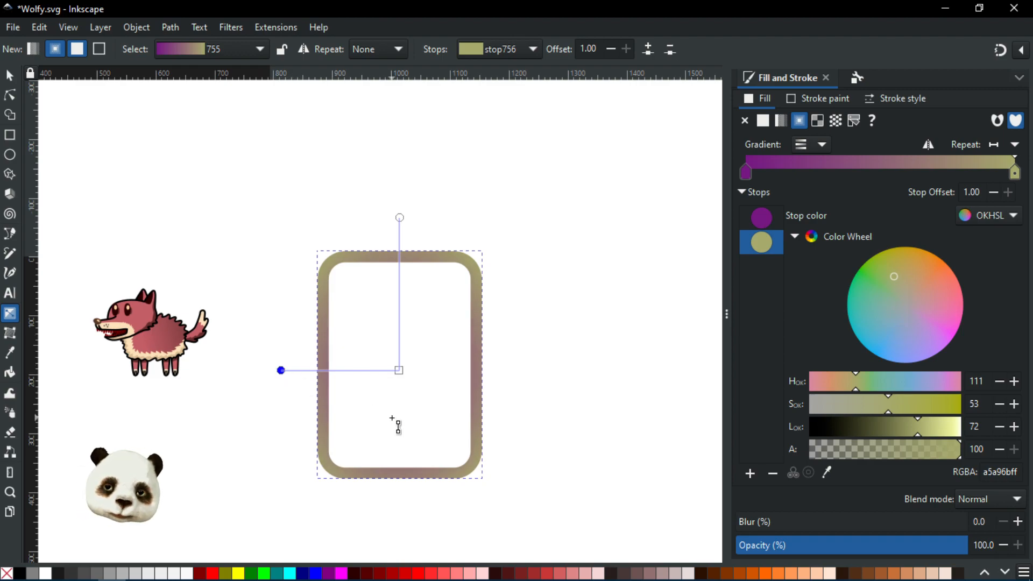
pyautogui.scroll(1, 397, 424)
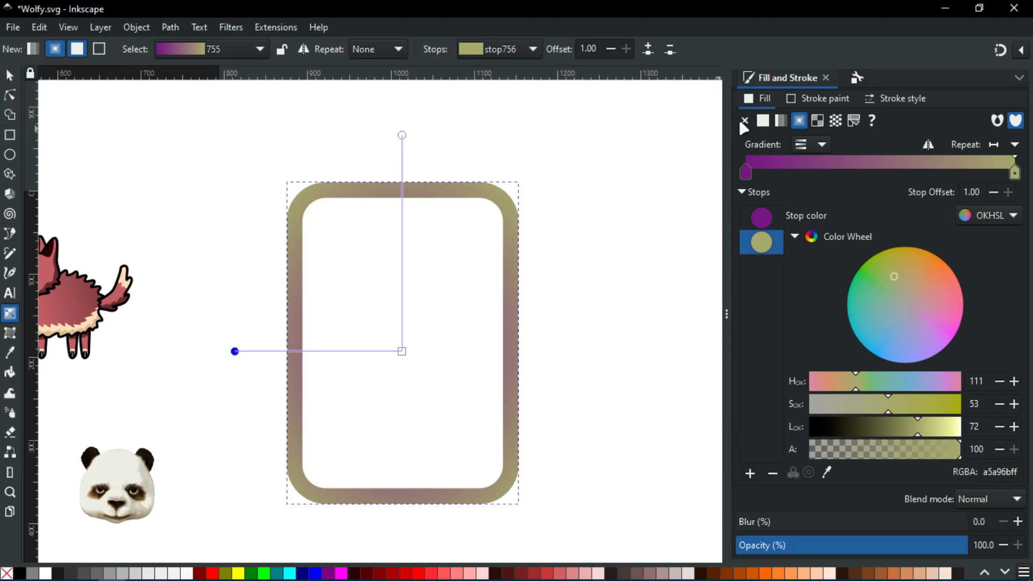
pyautogui.hotkey('ctrl', 'z')
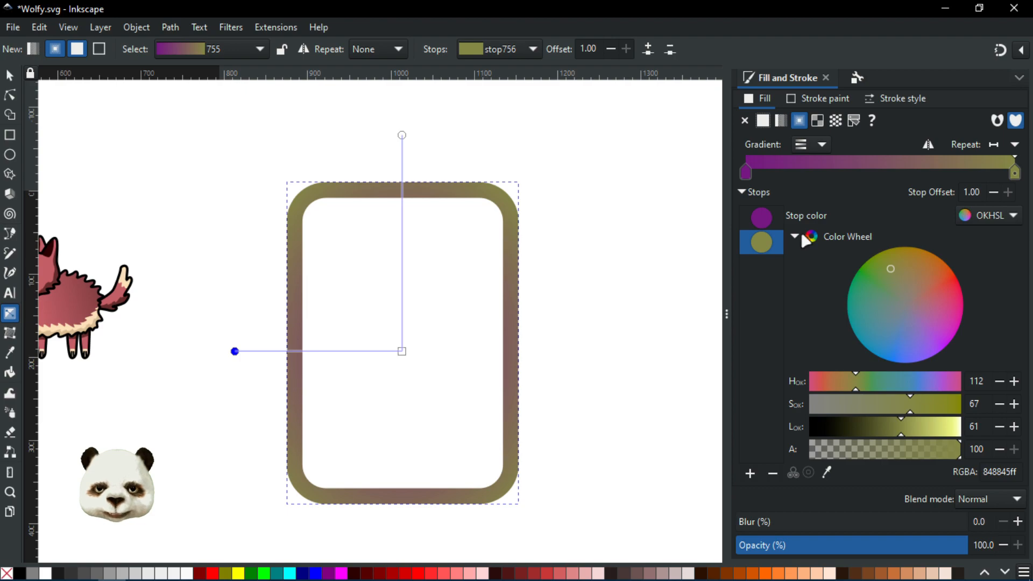
pyautogui.click(766, 120)
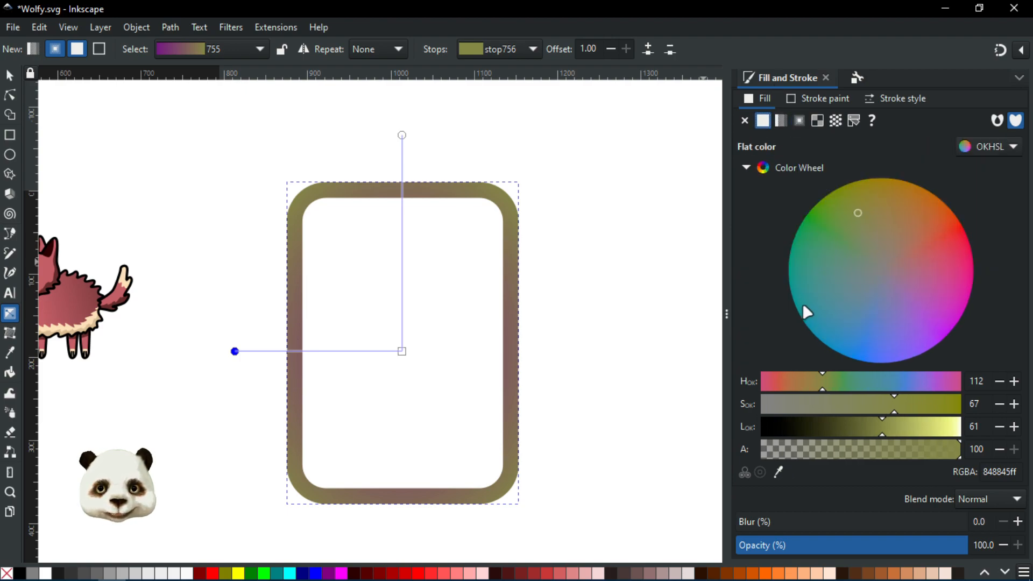
pyautogui.click(882, 228)
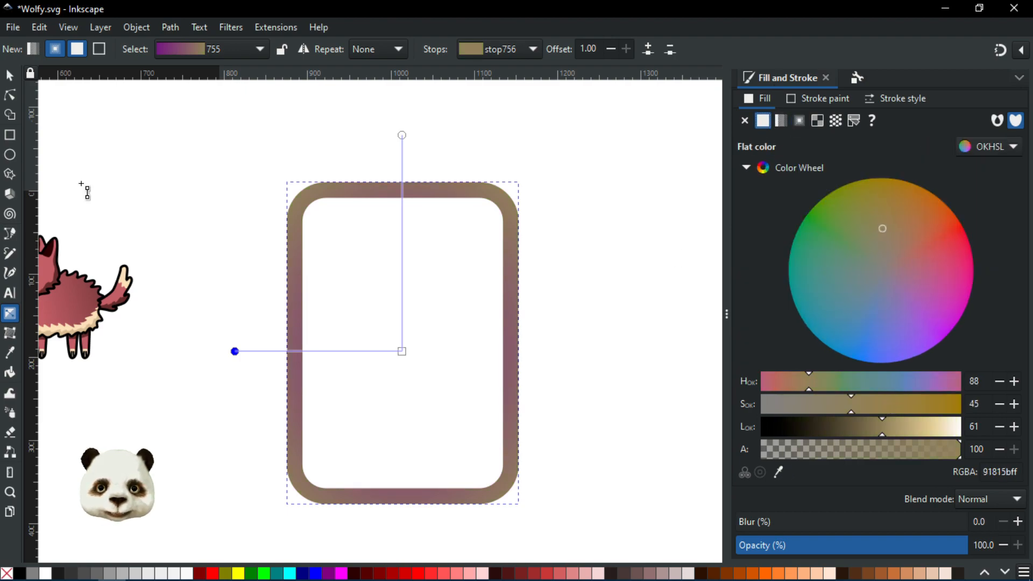
pyautogui.click(11, 79)
pyautogui.click(923, 288)
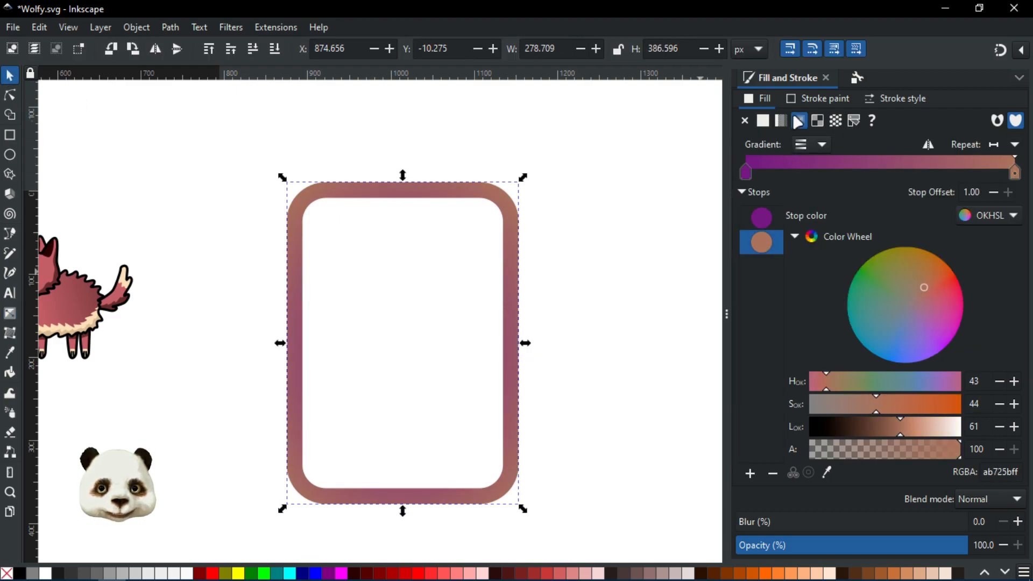
# Replace the frame's gradient with a flat red fill of hue 23, saturation 60 and lightness 61
pyautogui.click(745, 121)
pyautogui.click(762, 120)
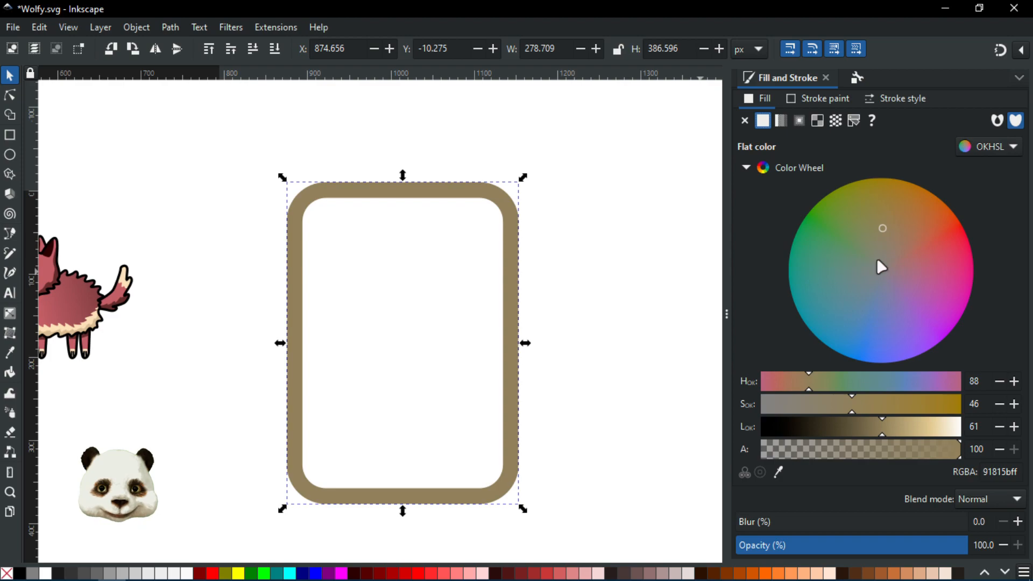
pyautogui.click(932, 249)
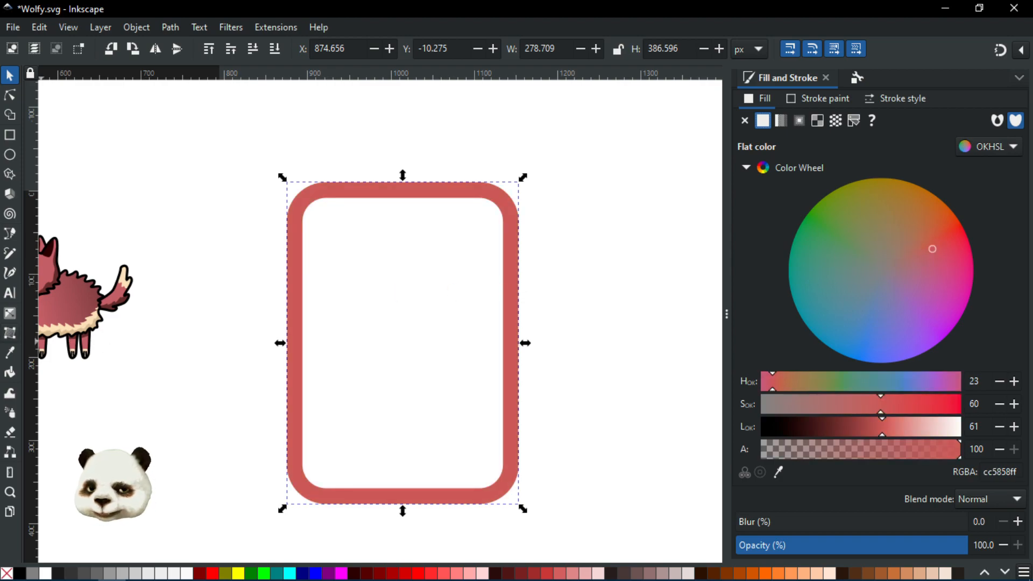
# Try a conical mesh gradient on the frame, and undo it
pyautogui.click(11, 334)
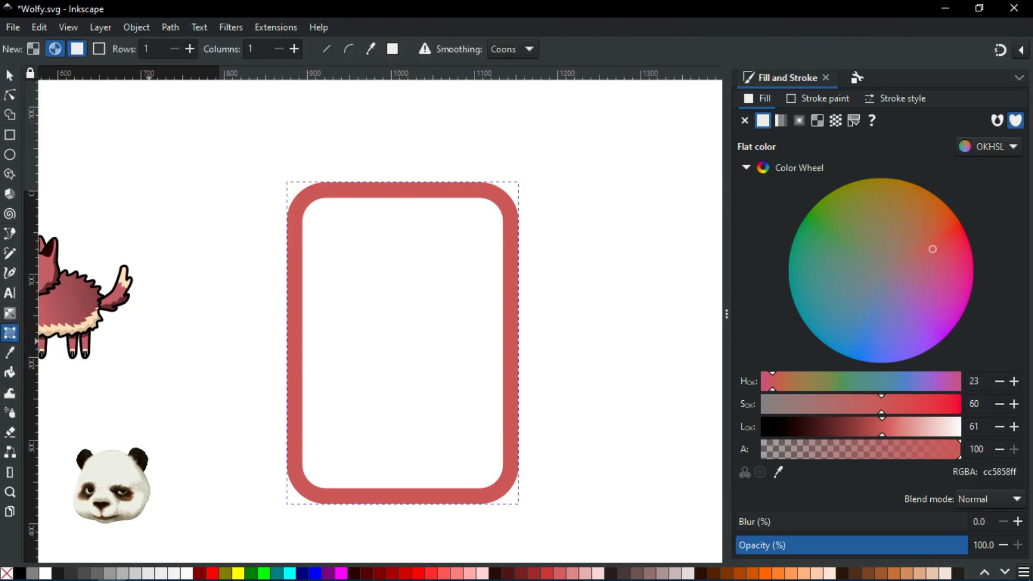
pyautogui.click(15, 75)
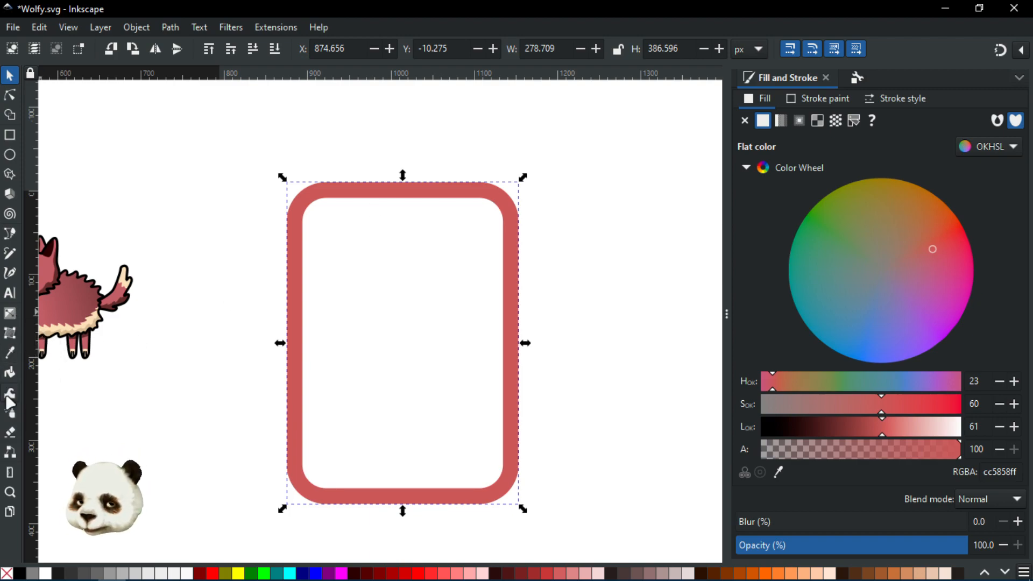
pyautogui.click(11, 334)
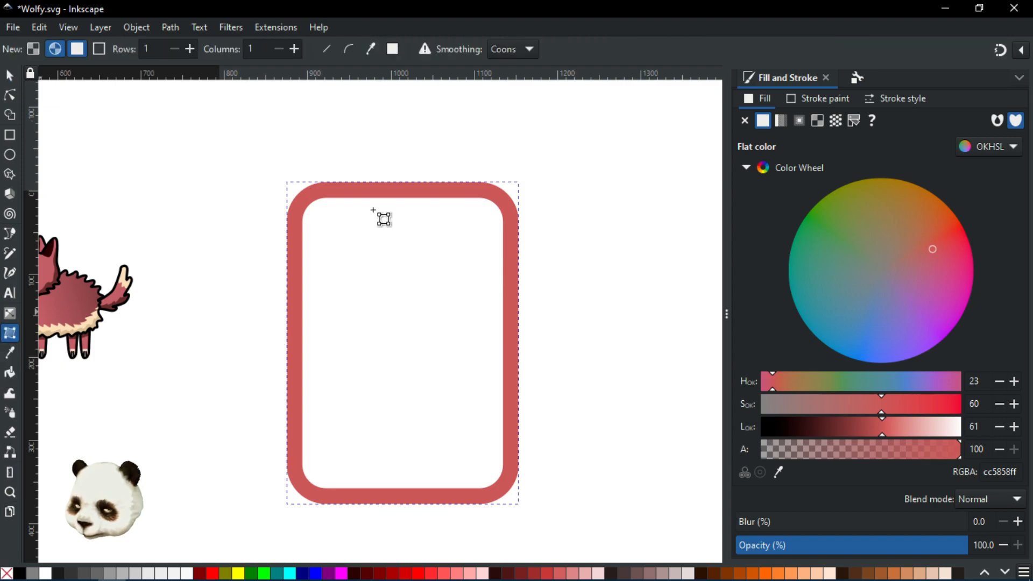
pyautogui.doubleClick(548, 519)
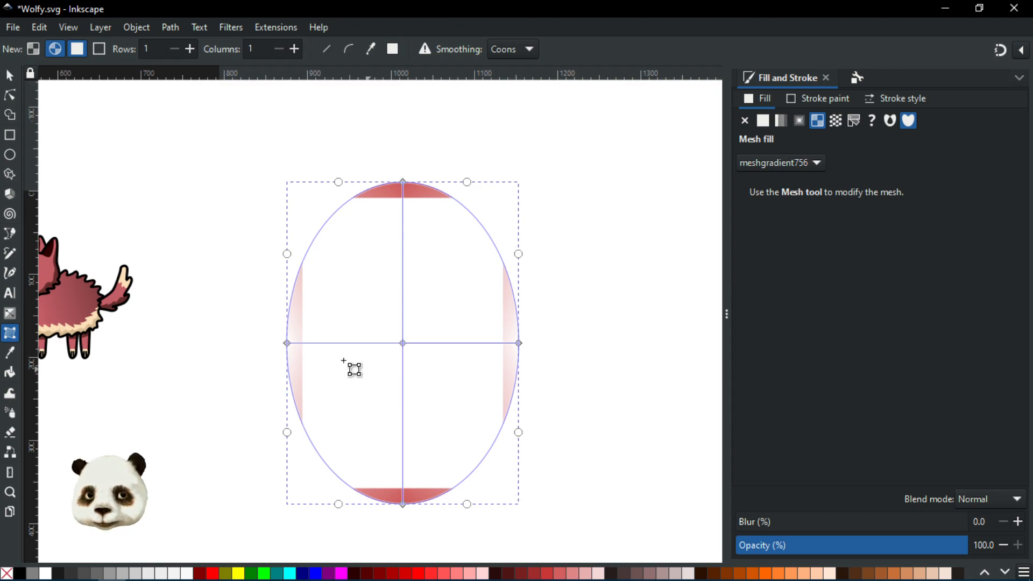
pyautogui.hotkey('ctrl', 'z')
# Apply a rectangular mesh gradient to the frame and divide it with two vertical and two horizontal mesh lines beside the rounded corners
pyautogui.click(32, 48)
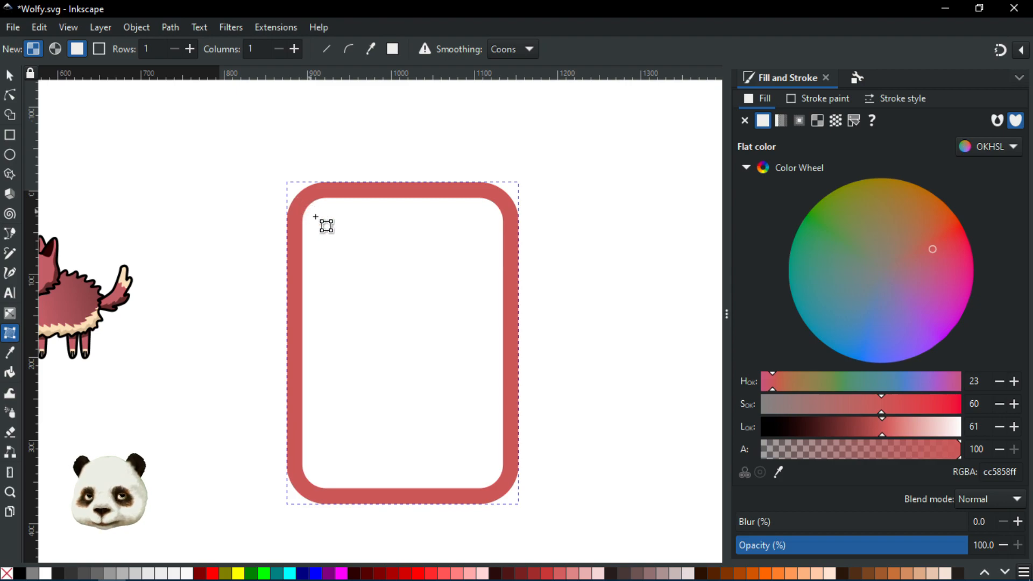
pyautogui.moveTo(281, 177); pyautogui.dragTo(560, 512)
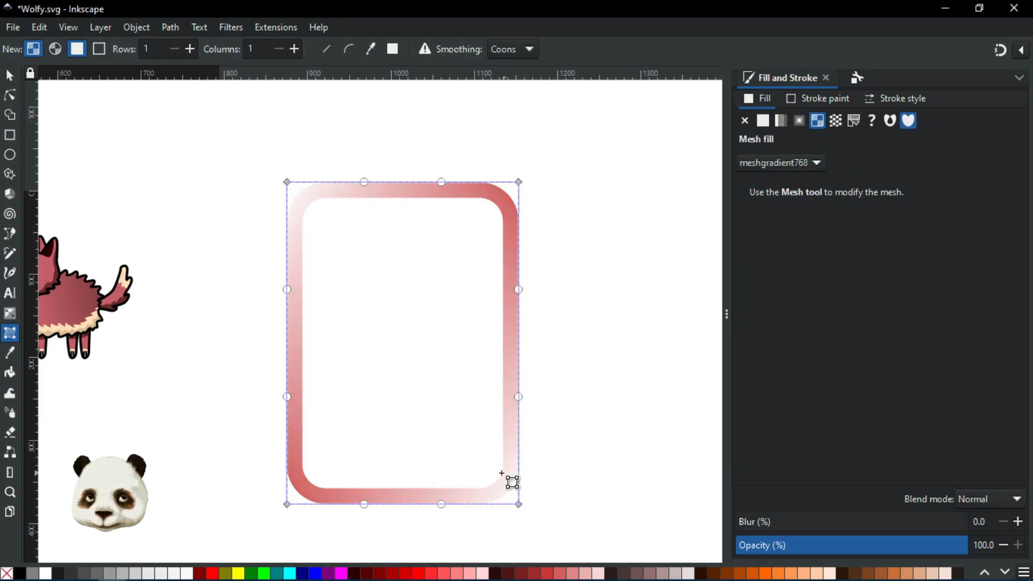
pyautogui.click(323, 182)
pyautogui.doubleClick(324, 182)
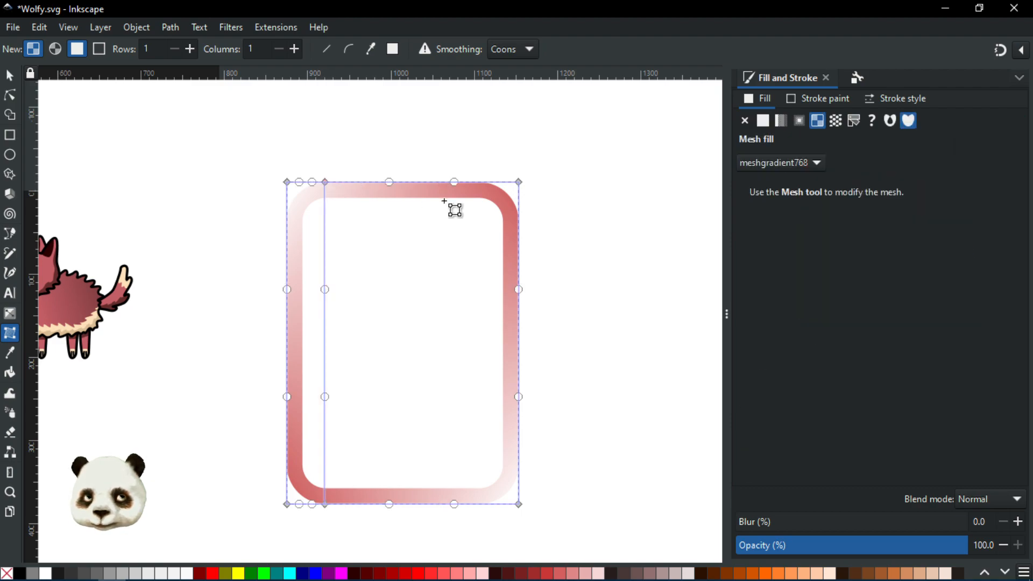
pyautogui.doubleClick(486, 183)
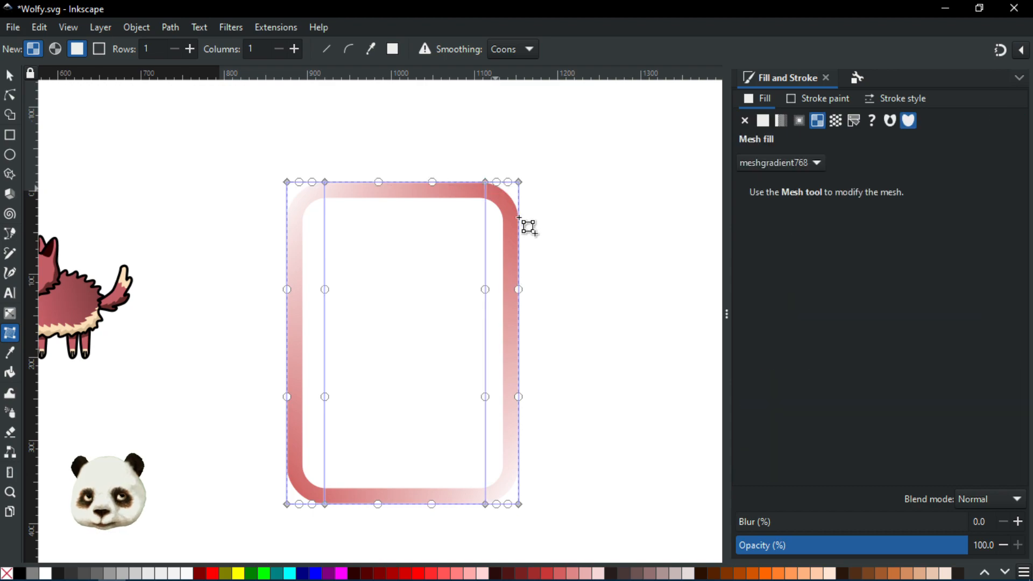
pyautogui.doubleClick(518, 227)
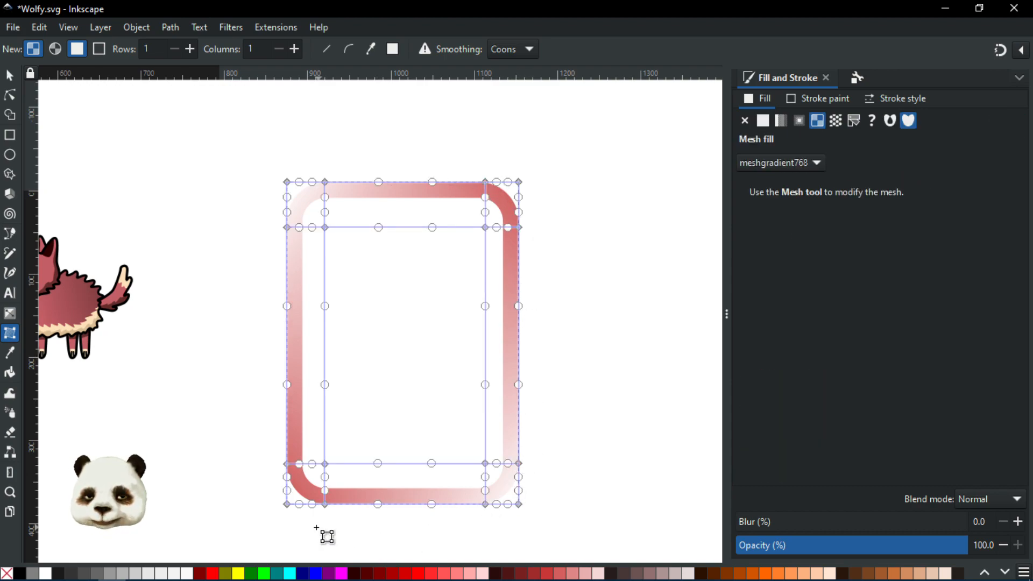
# Move the mesh's lower-left corner node inward and bend its adjoining edges to follow the frame's rounded outer corner
pyautogui.keyDown('ctrl'); pyautogui.scroll(3, 317, 530); pyautogui.keyUp('ctrl')
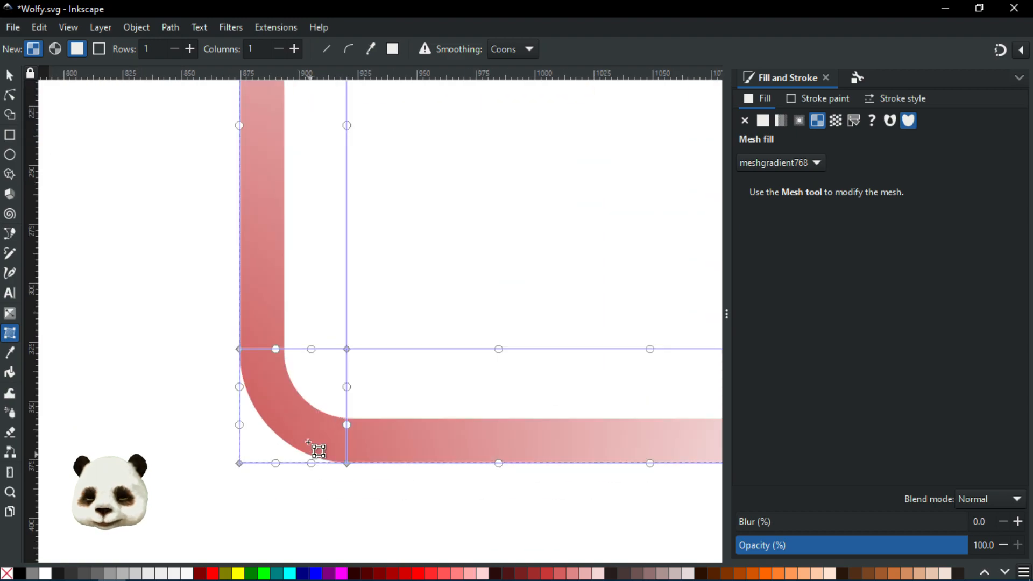
pyautogui.click(239, 349)
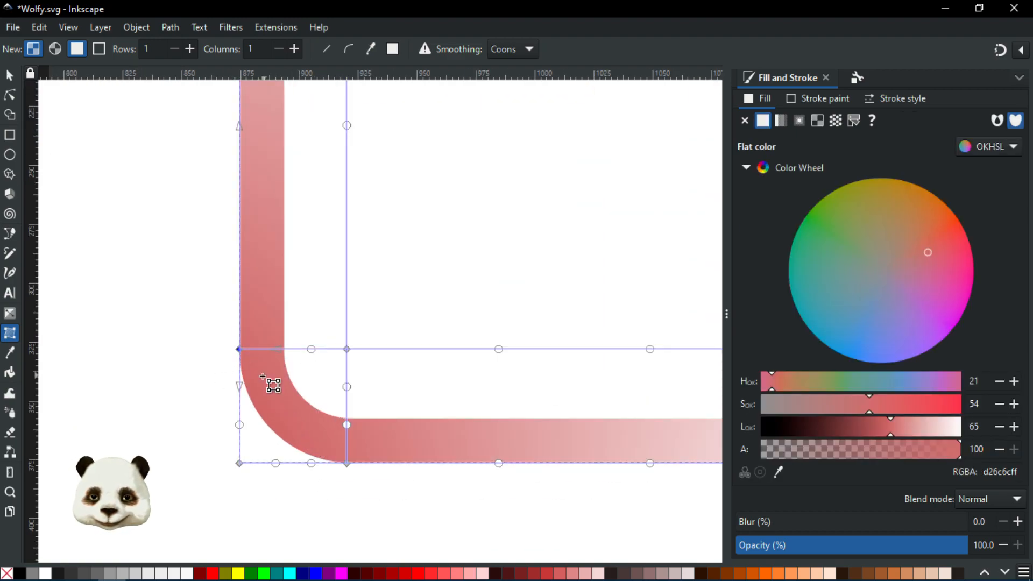
pyautogui.moveTo(239, 464); pyautogui.dragTo(265, 423)
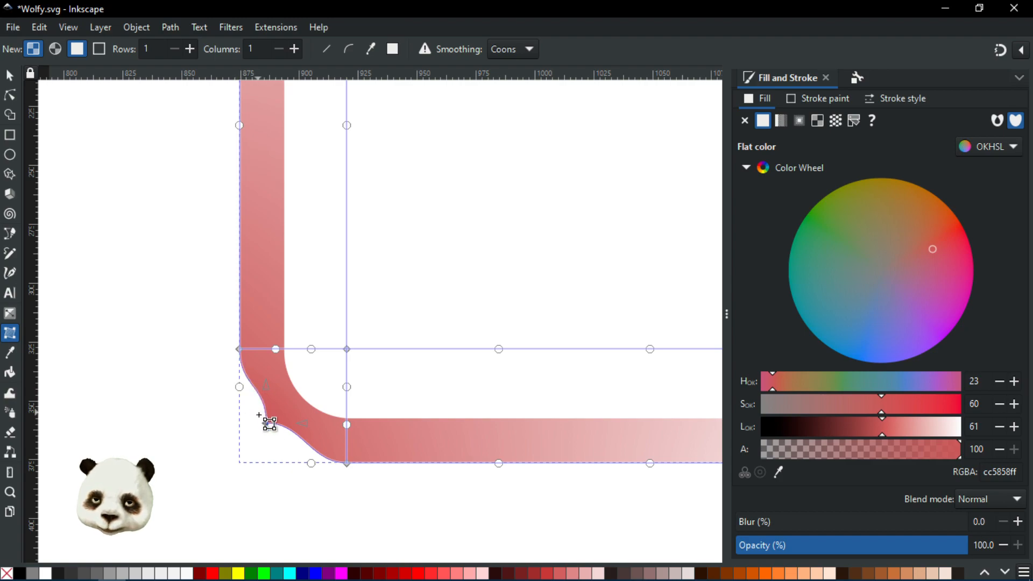
pyautogui.scroll(2, 272, 439)
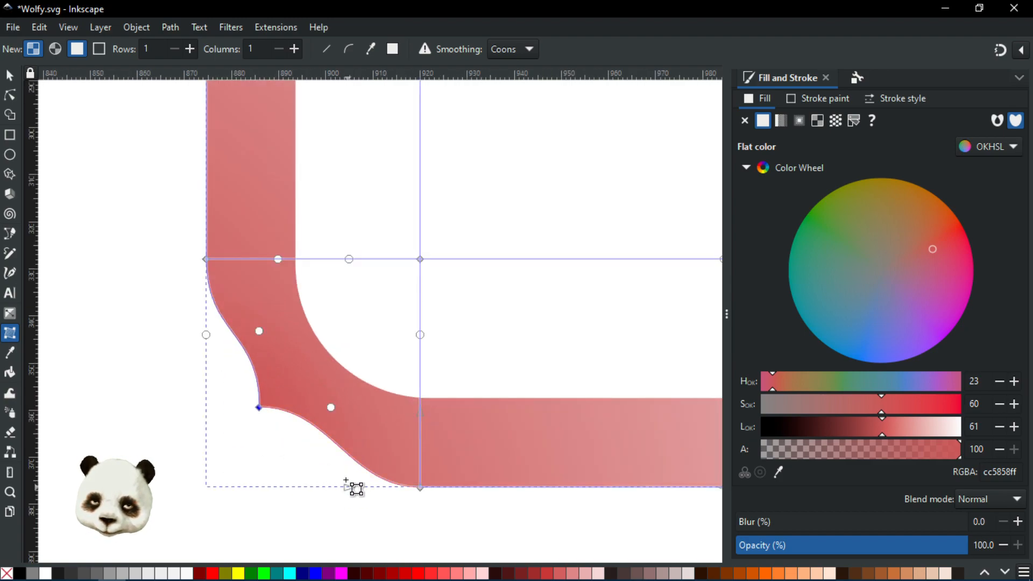
pyautogui.moveTo(338, 453); pyautogui.dragTo(354, 477)
pyautogui.hotkey('ctrl', 'z')
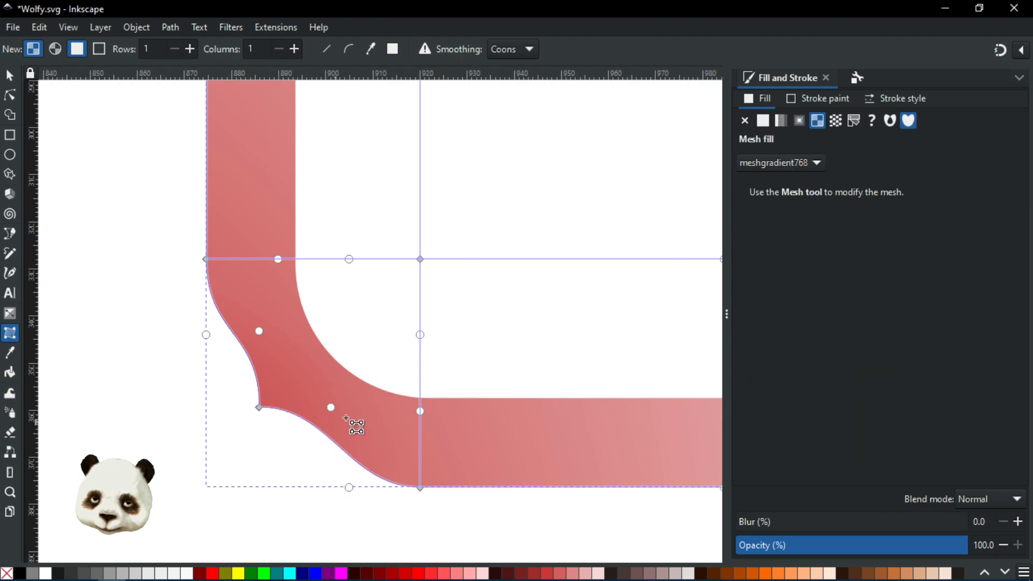
pyautogui.moveTo(331, 431); pyautogui.dragTo(307, 454)
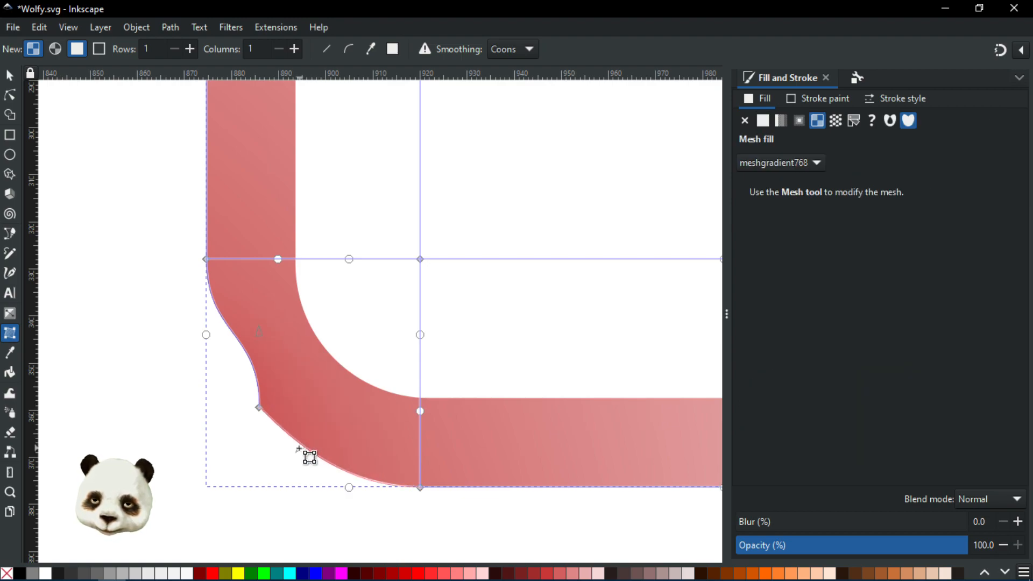
pyautogui.moveTo(258, 333); pyautogui.dragTo(230, 373)
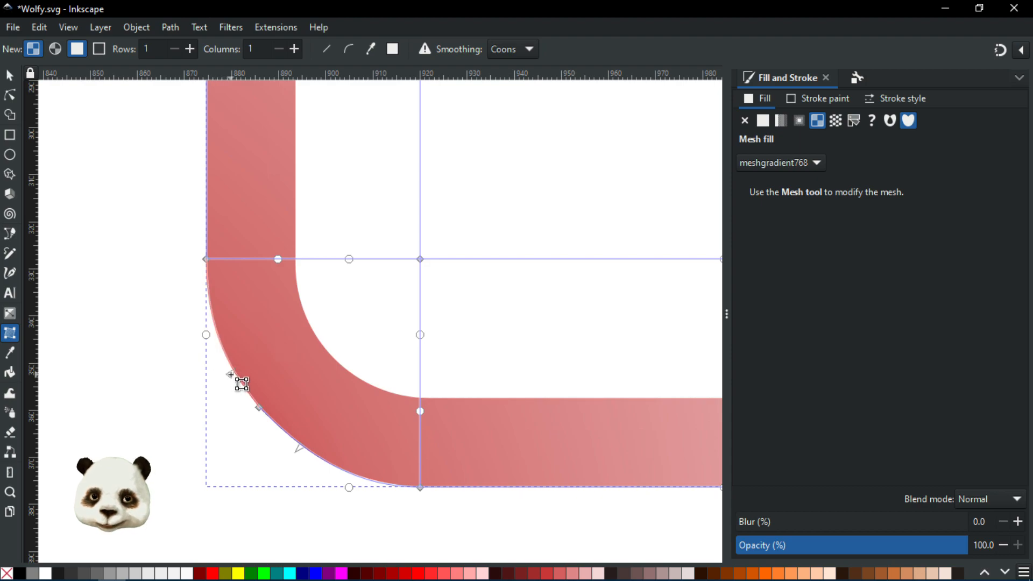
# Add a vertical mesh line inside the frame's left band and a horizontal one inside its bottom band
pyautogui.doubleClick(253, 259)
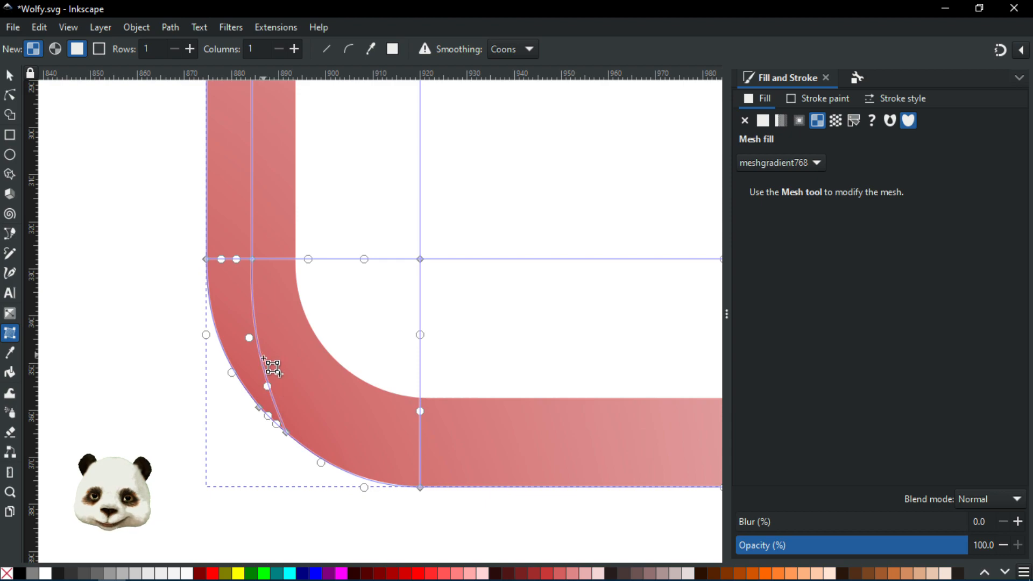
pyautogui.doubleClick(419, 436)
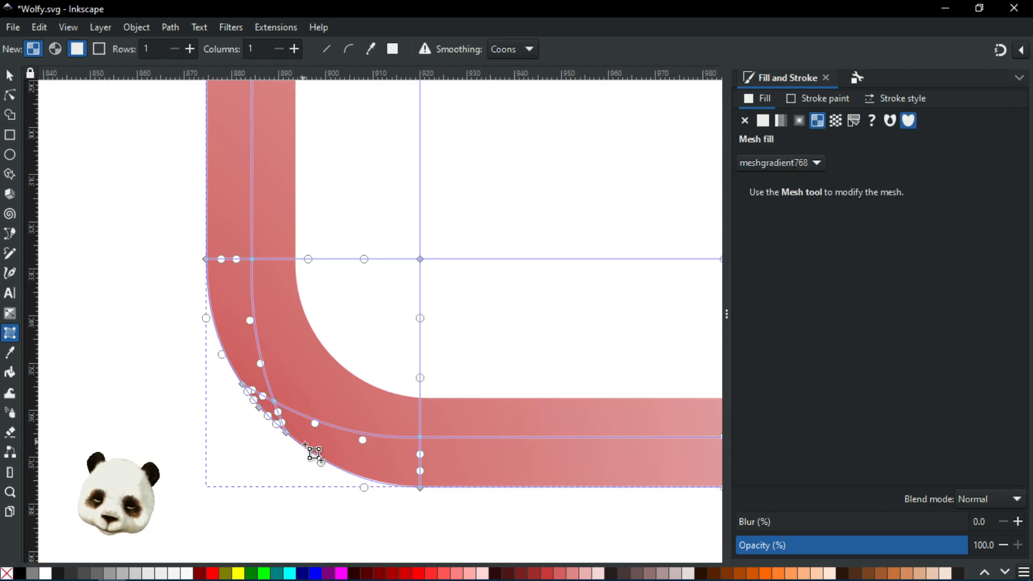
pyautogui.scroll(-4, 318, 452)
pyautogui.scroll(2, 357, 467)
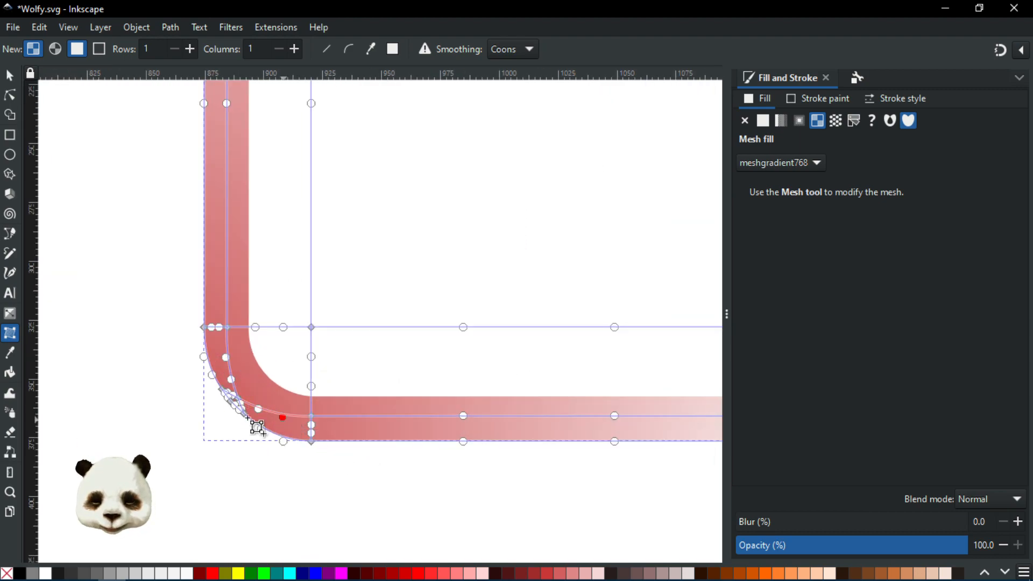
# Recolor the inner mesh node at the frame's lower-left corner to hue 85, saturation 61 and lightness 63
pyautogui.click(208, 450)
pyautogui.scroll(-3, 215, 473)
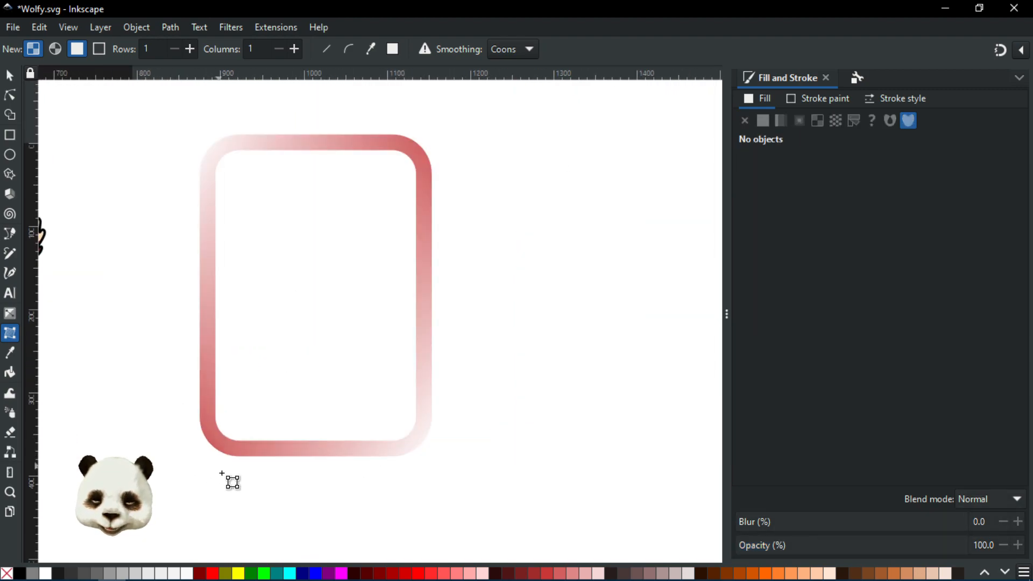
pyautogui.scroll(4, 228, 473)
pyautogui.click(199, 367)
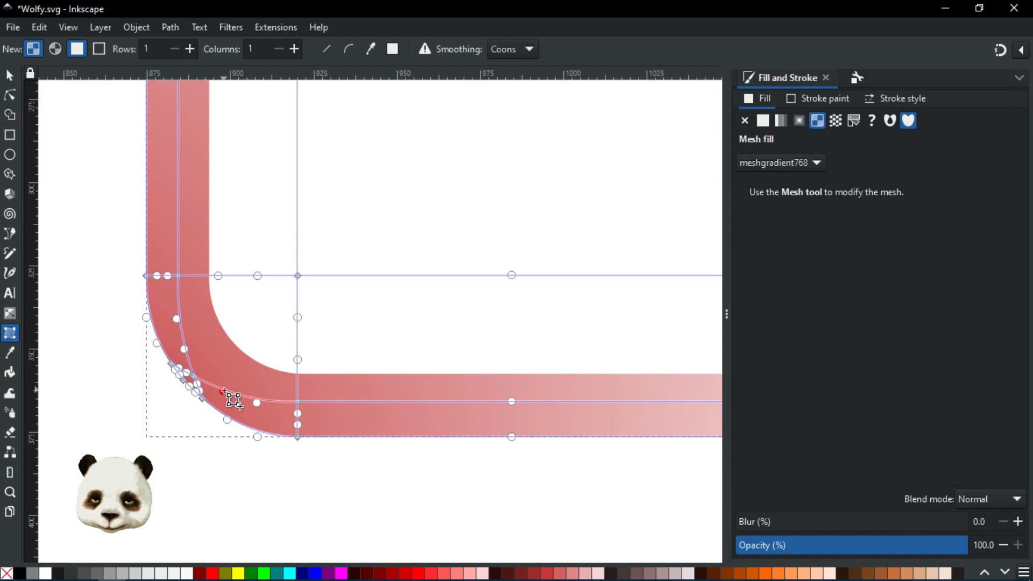
pyautogui.scroll(3, 215, 401)
pyautogui.click(242, 340)
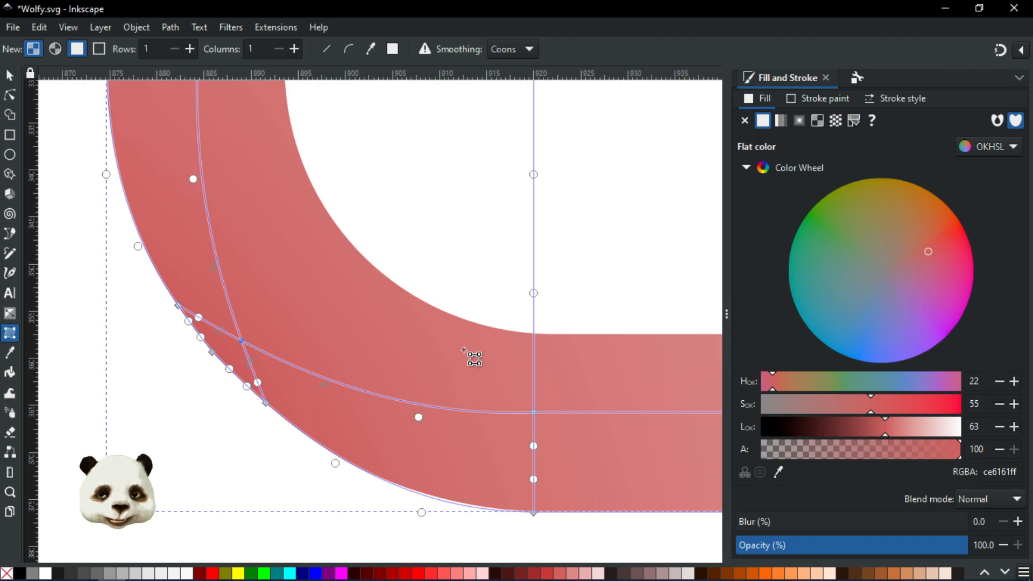
pyautogui.moveTo(947, 250)
pyautogui.mouseDown()
pyautogui.moveTo(929, 209)
pyautogui.moveTo(886, 214)
pyautogui.mouseUp()
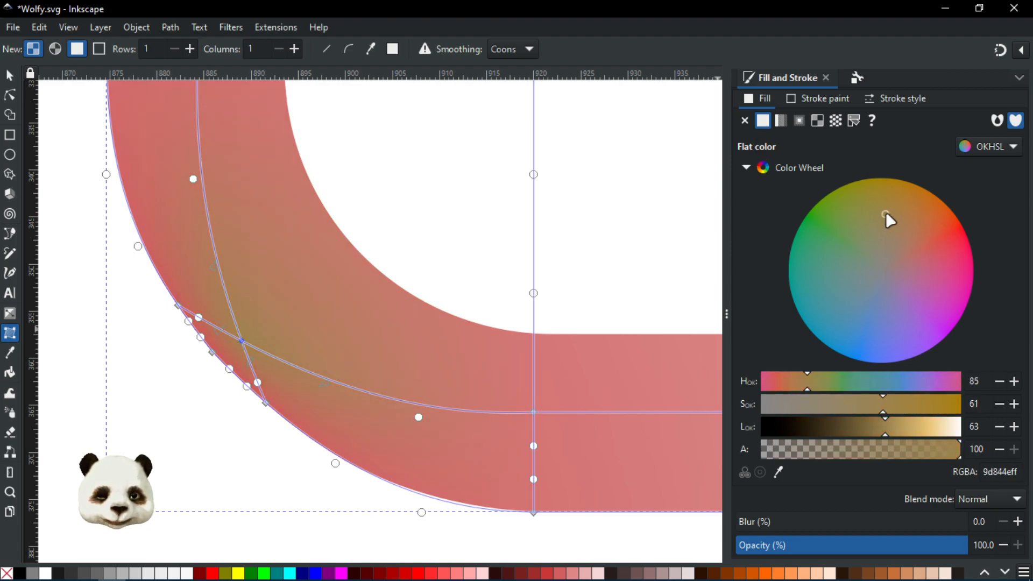
# Recolor the four mesh nodes at the frame's lower-left corner to red with hue 26, saturation 79 and lightness 61, and deselect the frame
pyautogui.moveTo(119, 270); pyautogui.dragTo(313, 455)
pyautogui.moveTo(947, 252); pyautogui.dragTo(947, 240)
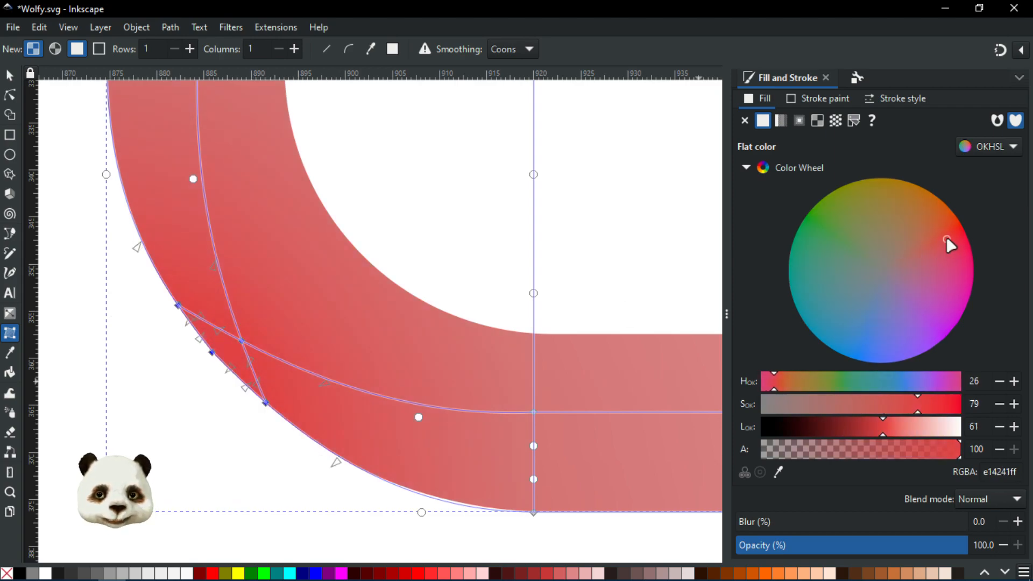
pyautogui.scroll(-5, 330, 354)
pyautogui.moveTo(409, 400); pyautogui.dragTo(257, 453)
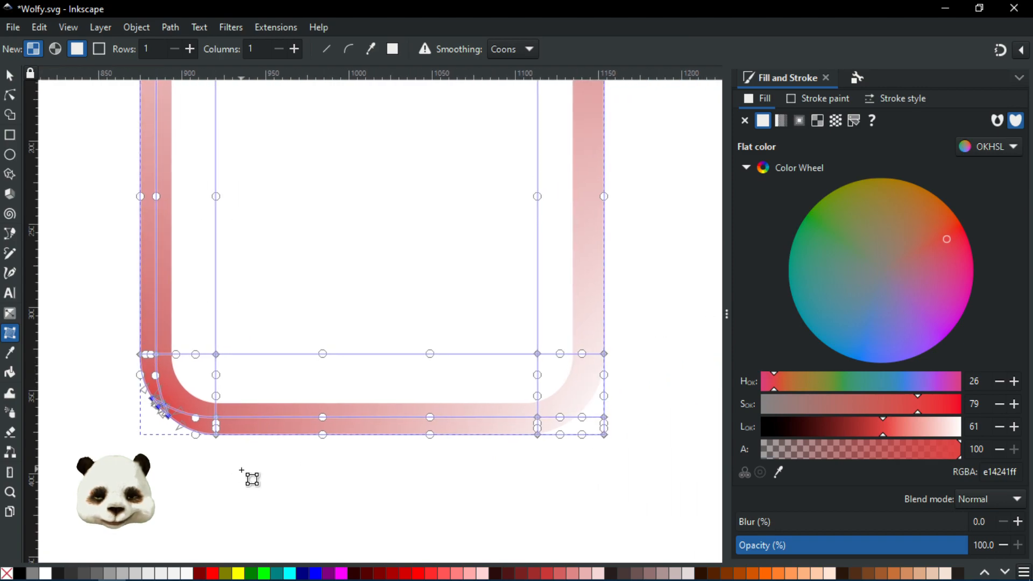
pyautogui.click(322, 466)
pyautogui.click(315, 468)
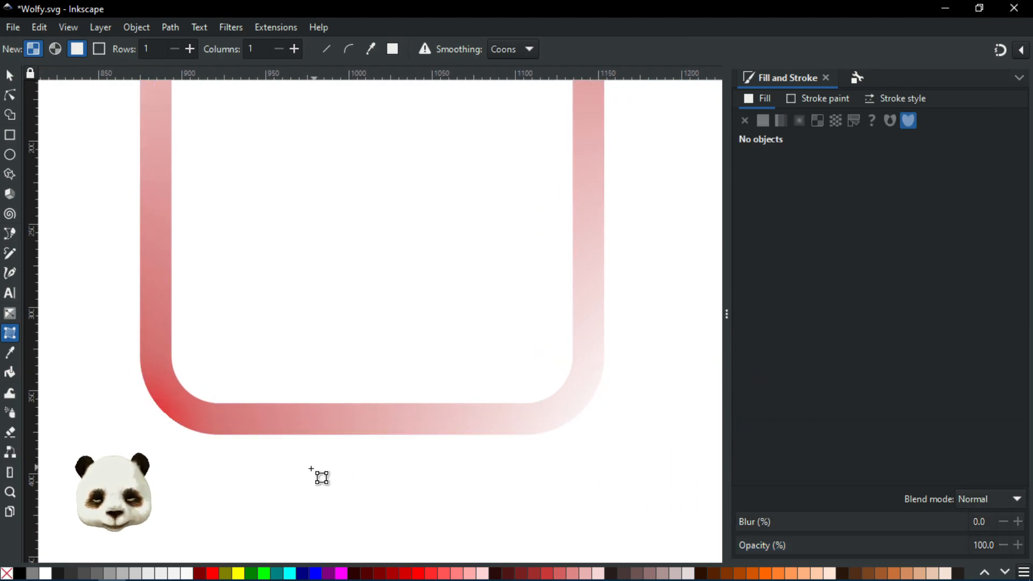
pyautogui.scroll(-1, 231, 474)
pyautogui.scroll(-1, 230, 475)
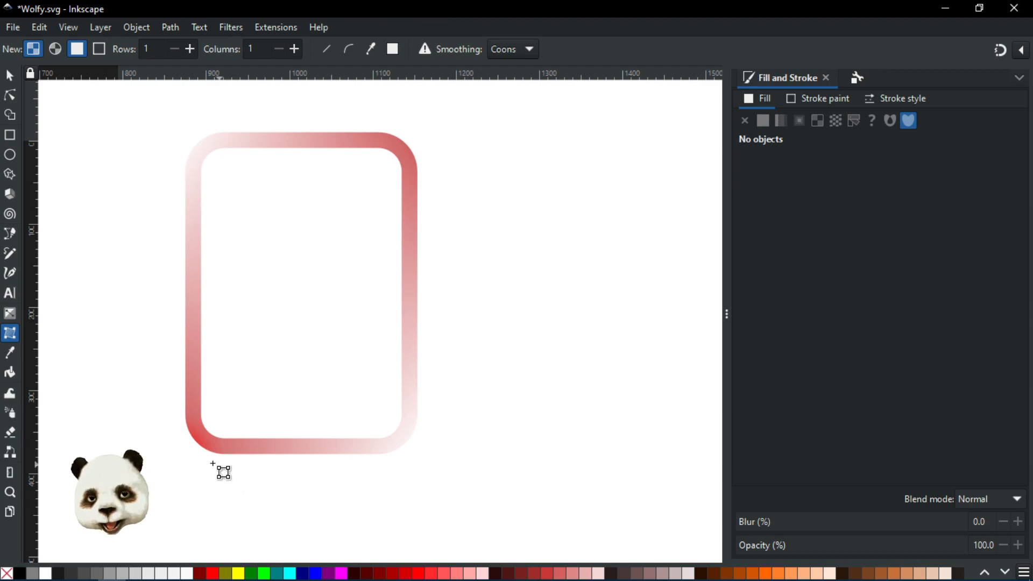
# Remove the mesh gradient from the rounded frame and give the frame a flat colour fill
pyautogui.click(193, 275)
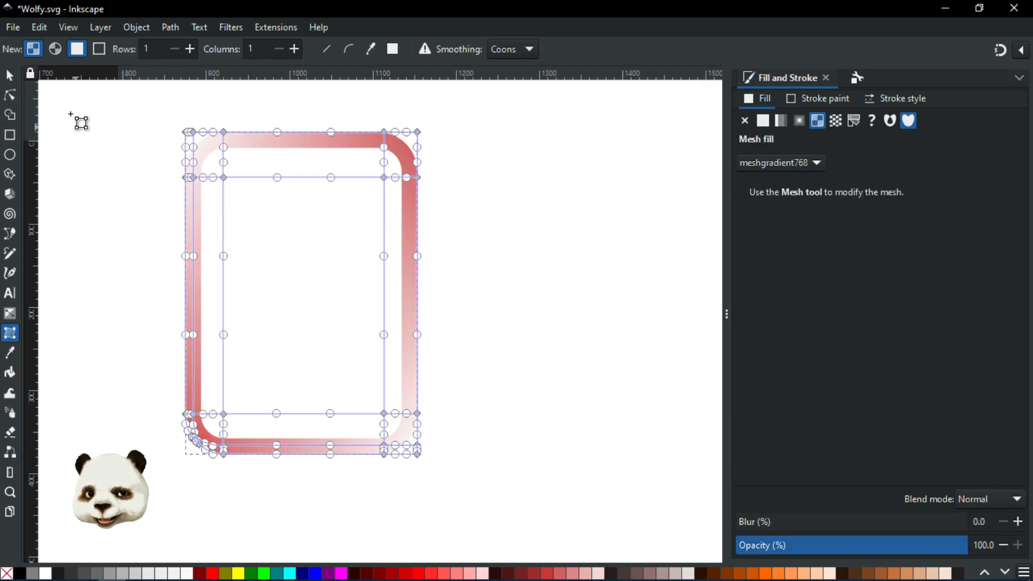
pyautogui.moveTo(130, 97); pyautogui.dragTo(496, 532)
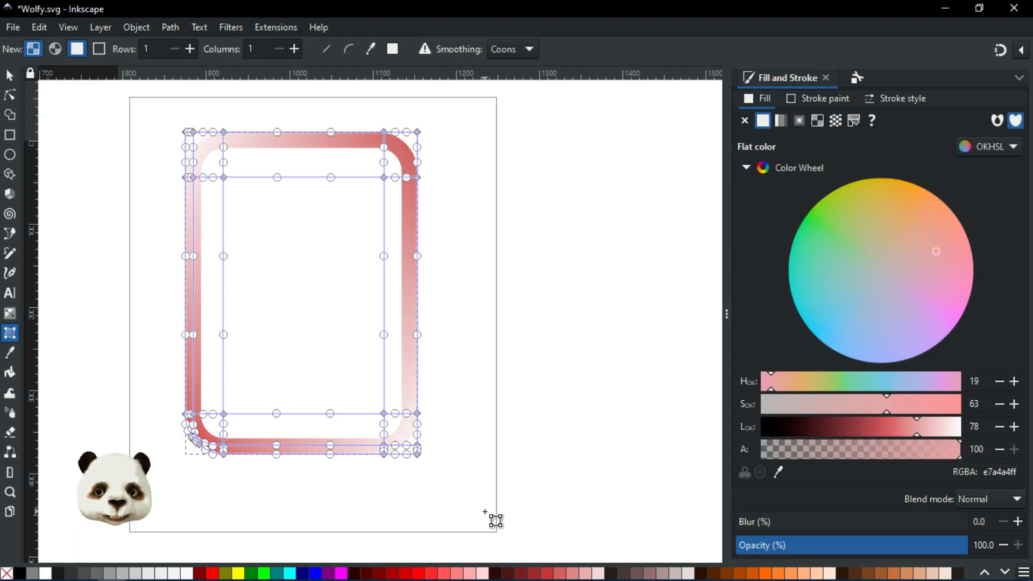
pyautogui.click(9, 75)
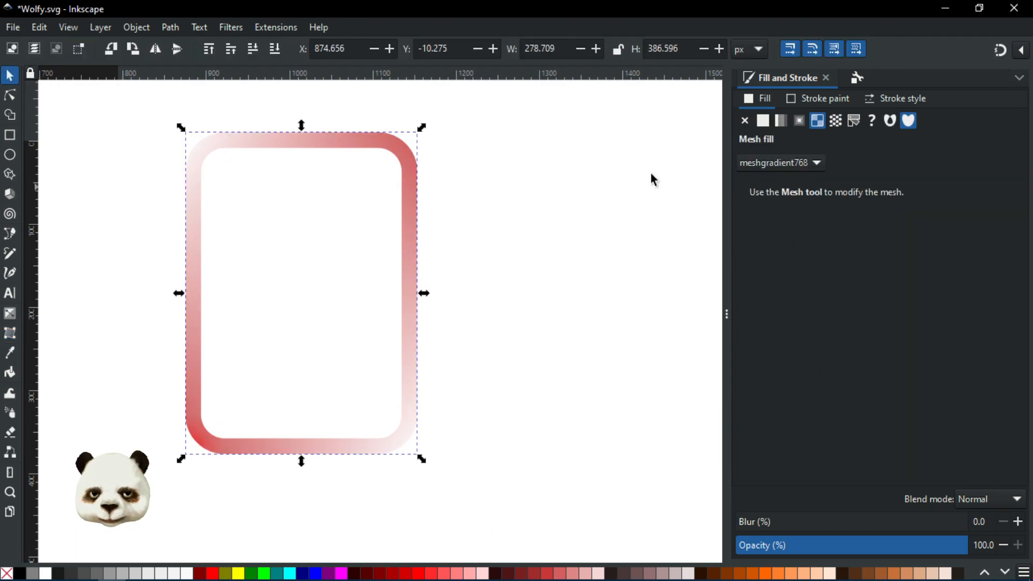
pyautogui.click(744, 122)
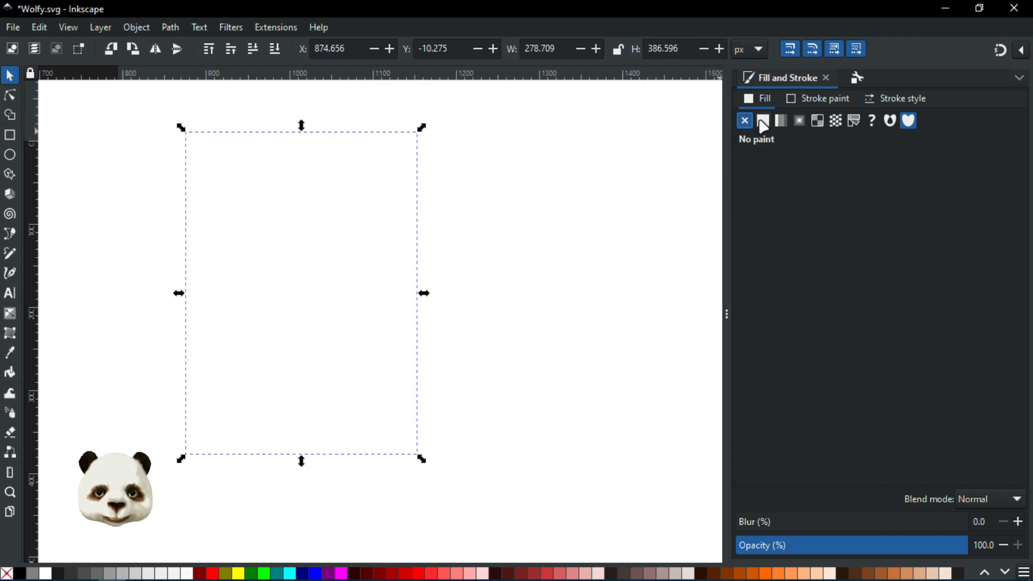
pyautogui.click(762, 120)
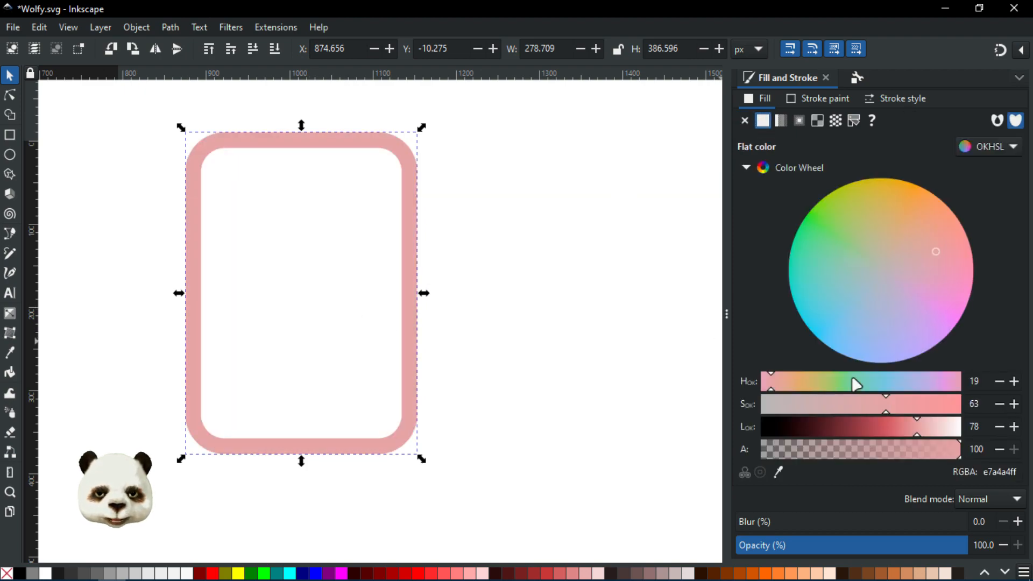
# Set the frame's flat fill to green with hue 146, saturation 83 and lightness 58
pyautogui.moveTo(947, 239); pyautogui.dragTo(949, 266)
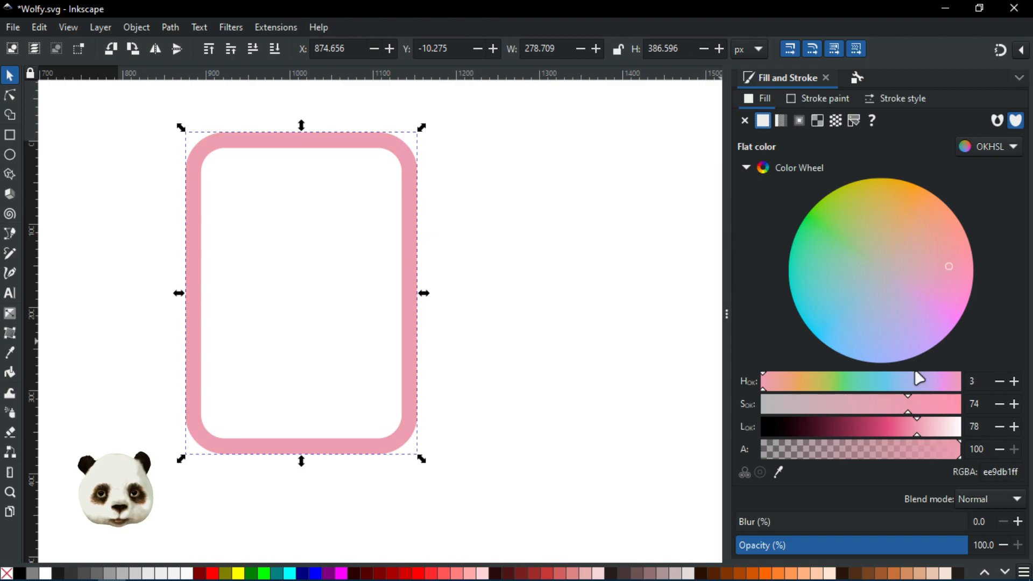
pyautogui.click(879, 428)
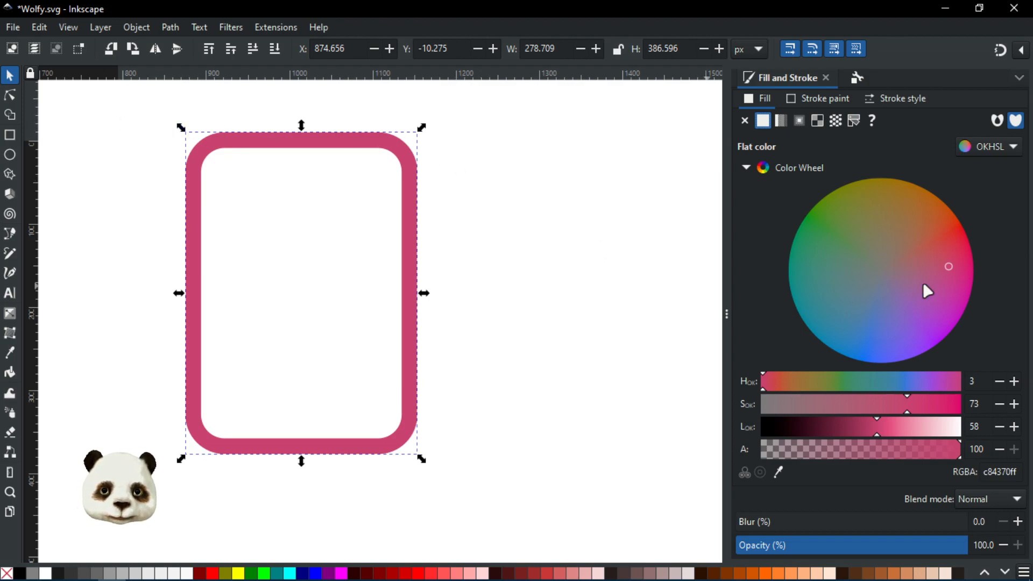
pyautogui.moveTo(939, 229)
pyautogui.mouseDown()
pyautogui.moveTo(914, 214)
pyautogui.moveTo(825, 258)
pyautogui.moveTo(817, 226)
pyautogui.mouseUp()
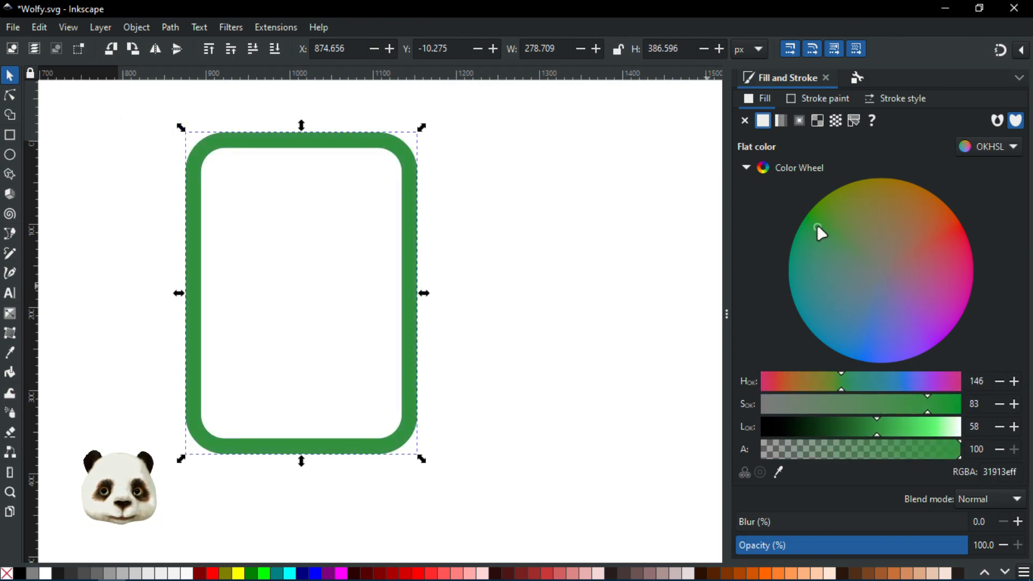
# Duplicate the green frame, undo the trial move of the copy, and recolor it magenta (ff00ff)
pyautogui.click(79, 115)
pyautogui.click(272, 146)
pyautogui.hotkey('ctrl', 'd')
pyautogui.moveTo(281, 143); pyautogui.dragTo(308, 217)
pyautogui.hotkey('ctrl', 'z')
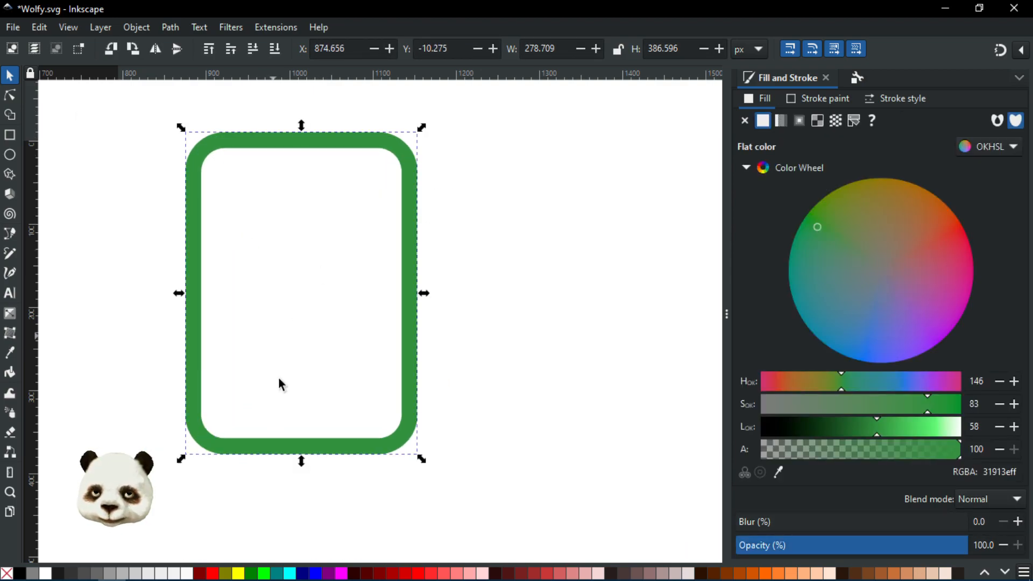
pyautogui.click(342, 574)
# Undo the trial move of the magenta frame, send it behind the green one, and keep the green frame selected
pyautogui.scroll(1, 258, 172)
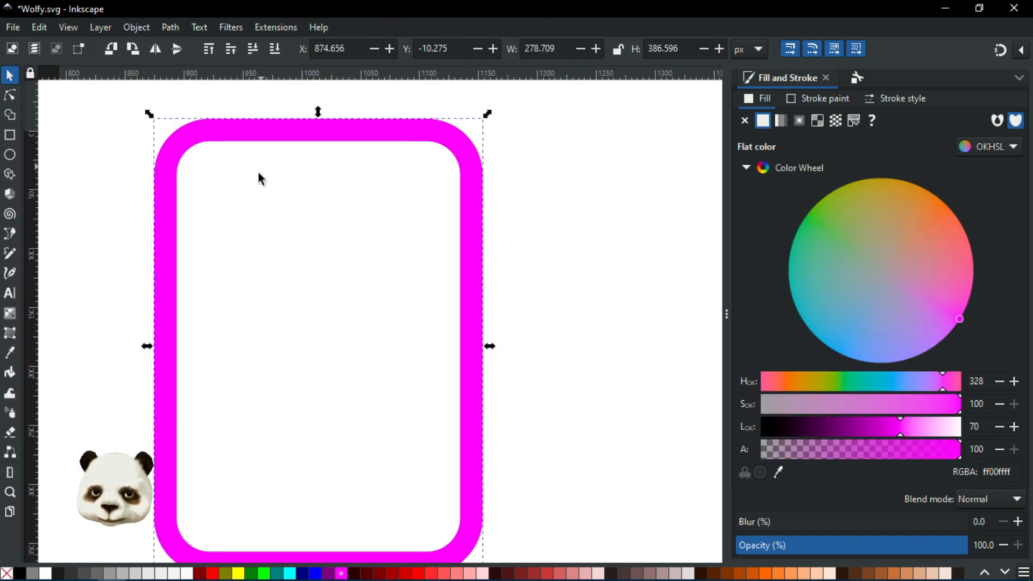
pyautogui.moveTo(286, 212); pyautogui.dragTo(300, 187)
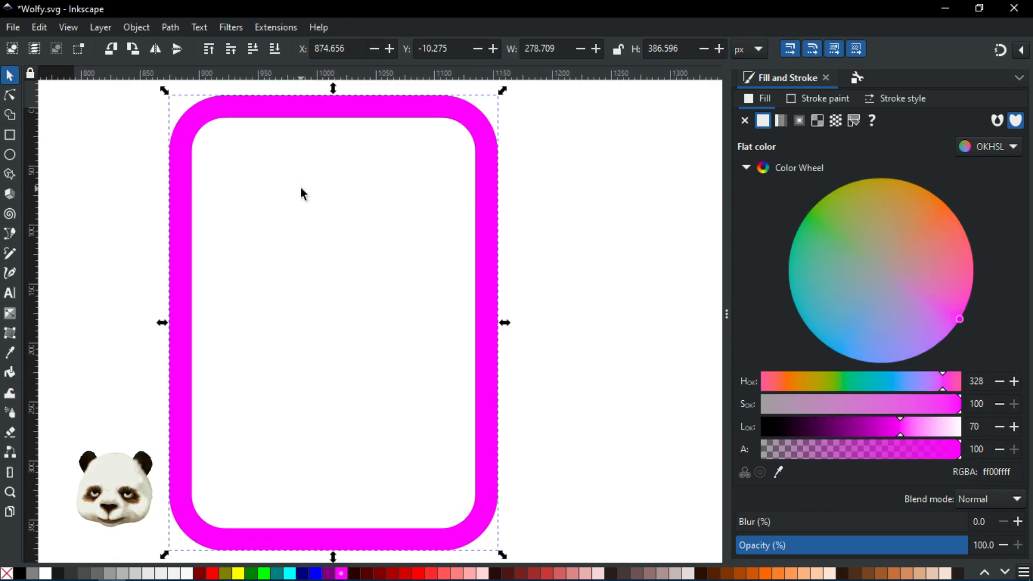
pyautogui.scroll(-1, 300, 186)
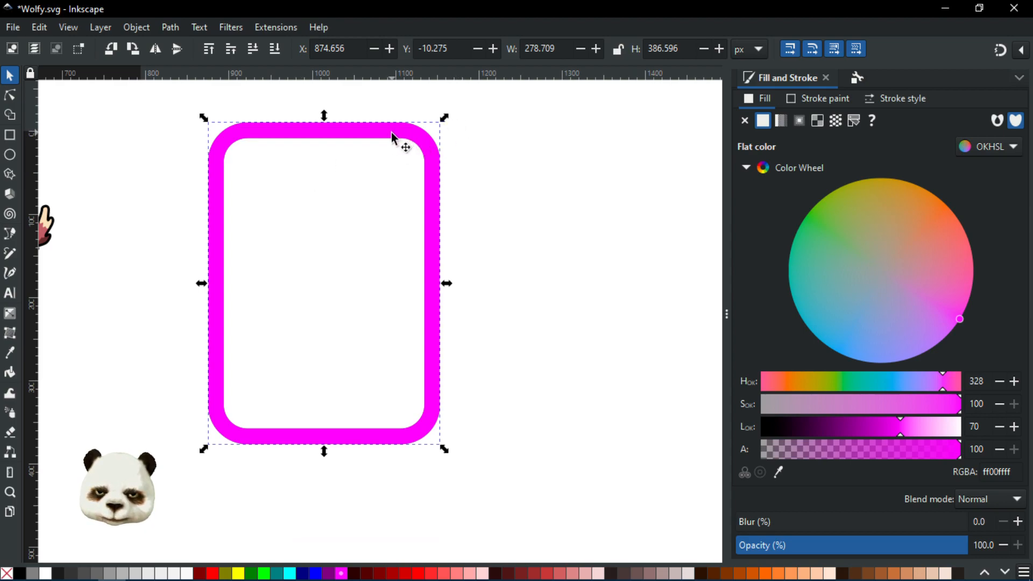
pyautogui.moveTo(386, 137); pyautogui.dragTo(407, 165)
pyautogui.click(371, 131)
pyautogui.hotkey('ctrl', 'z')
pyautogui.press('Home')
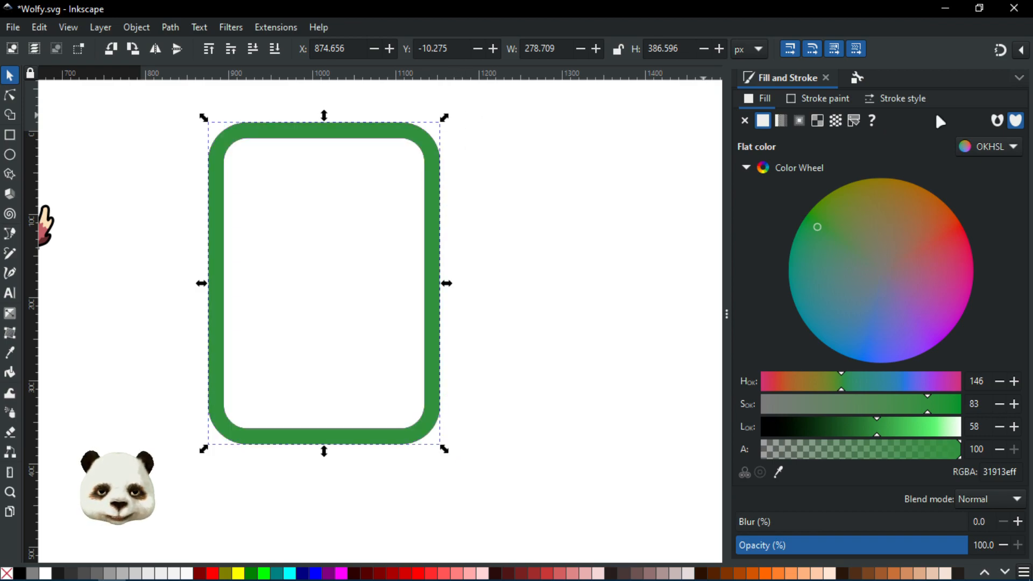
# Apply an Offset live path effect to the green frame with an offset of 2 mm
pyautogui.hotkey('ctrl', 'shift', '7')
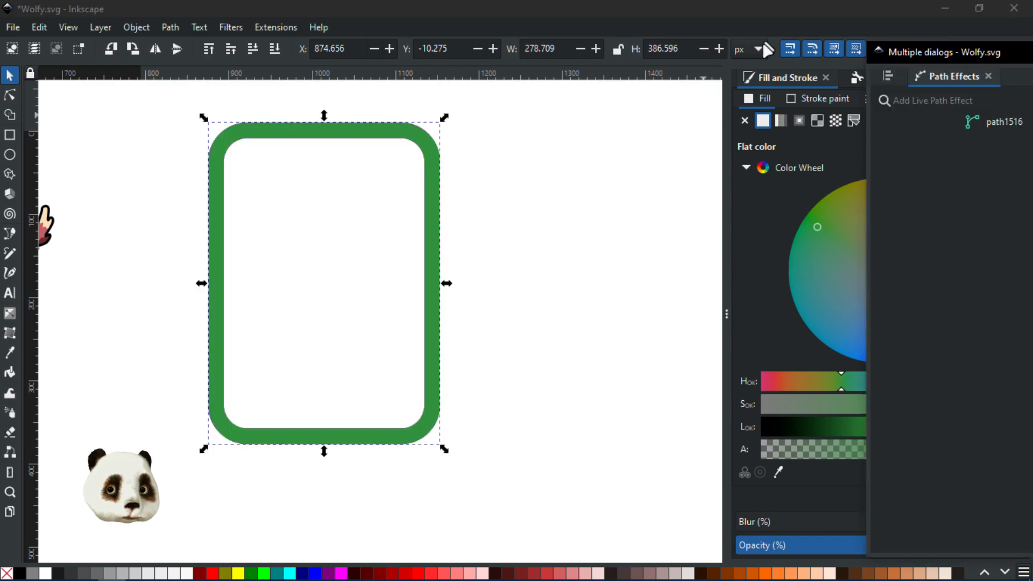
pyautogui.click(887, 111)
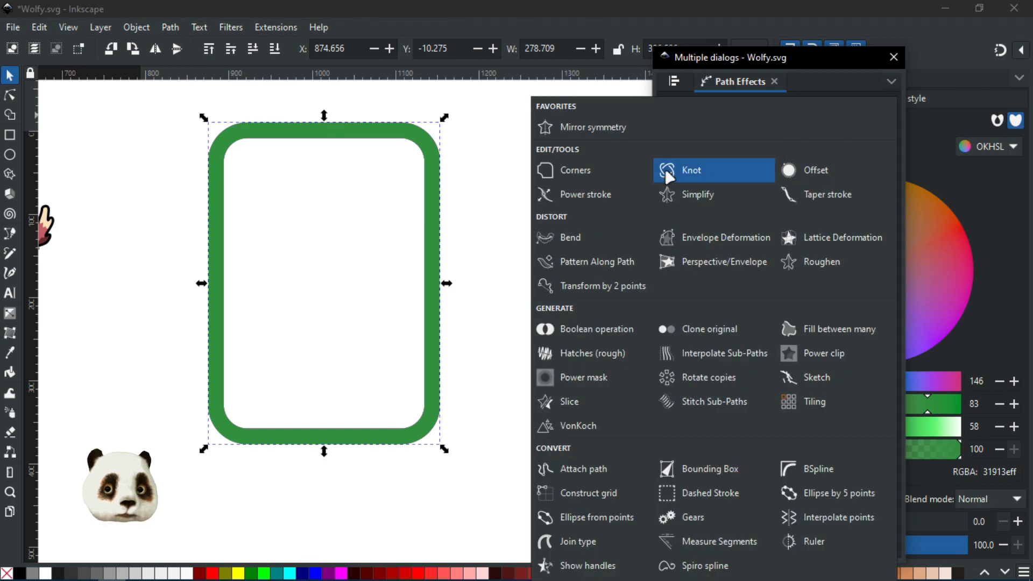
pyautogui.click(826, 165)
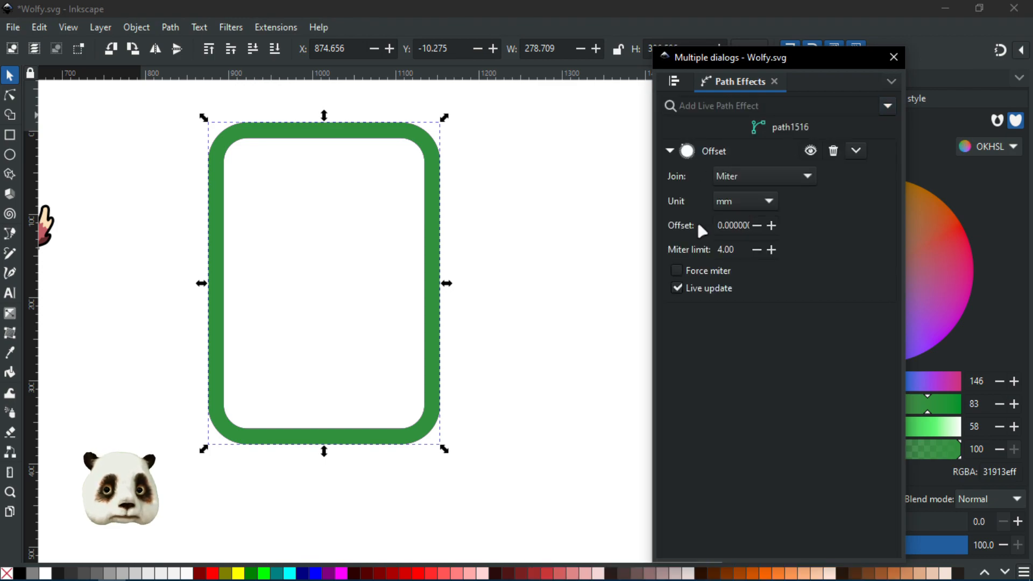
pyautogui.click(739, 225)
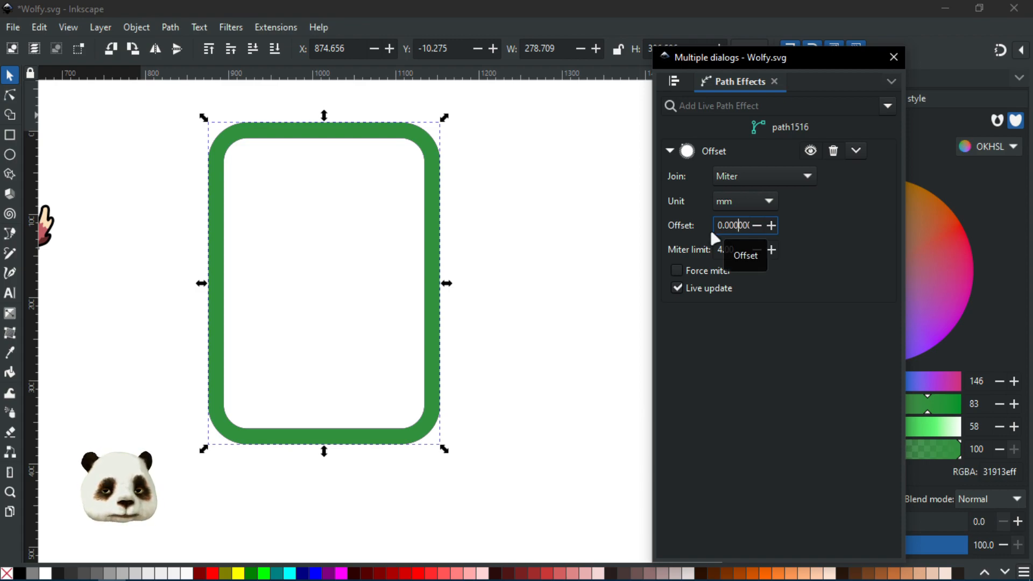
pyautogui.hotkey('ctrl', 'a')
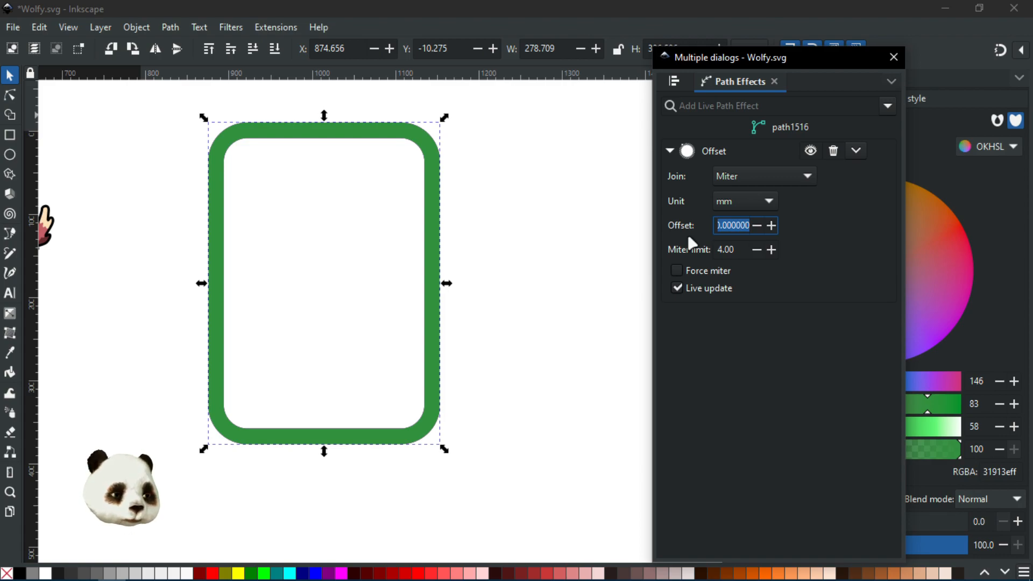
pyautogui.write('2')
pyautogui.press('Return')
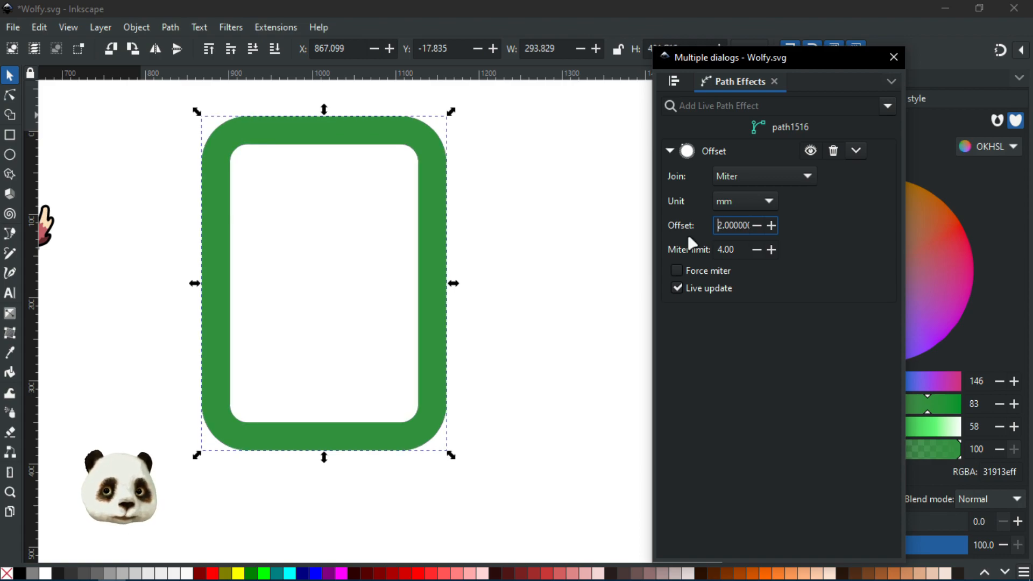
# Change the green frame's Offset effect to -2 mm and compare it with the magenta frame behind
pyautogui.write('-')
pyautogui.press('Return')
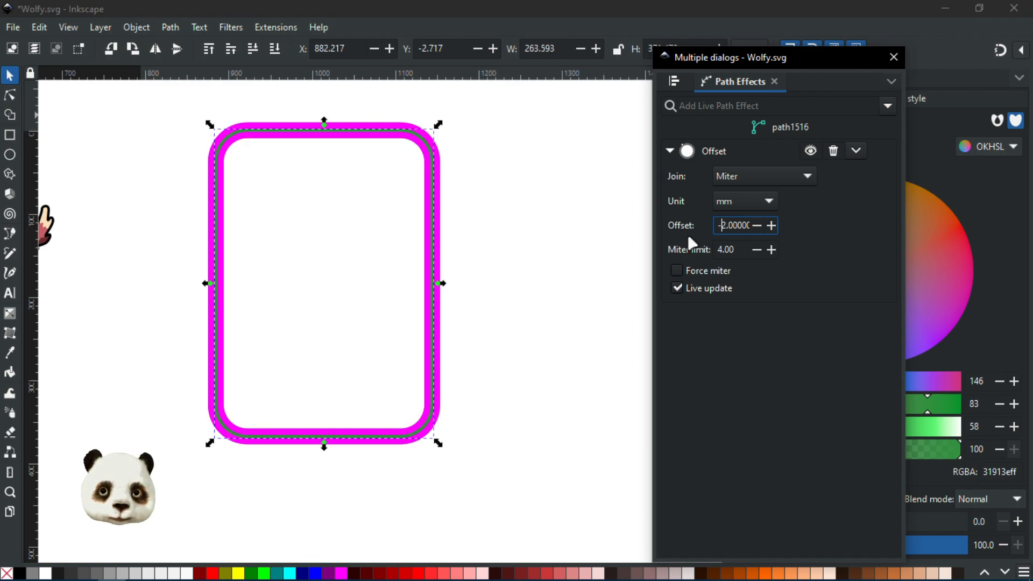
pyautogui.scroll(1, 442, 234)
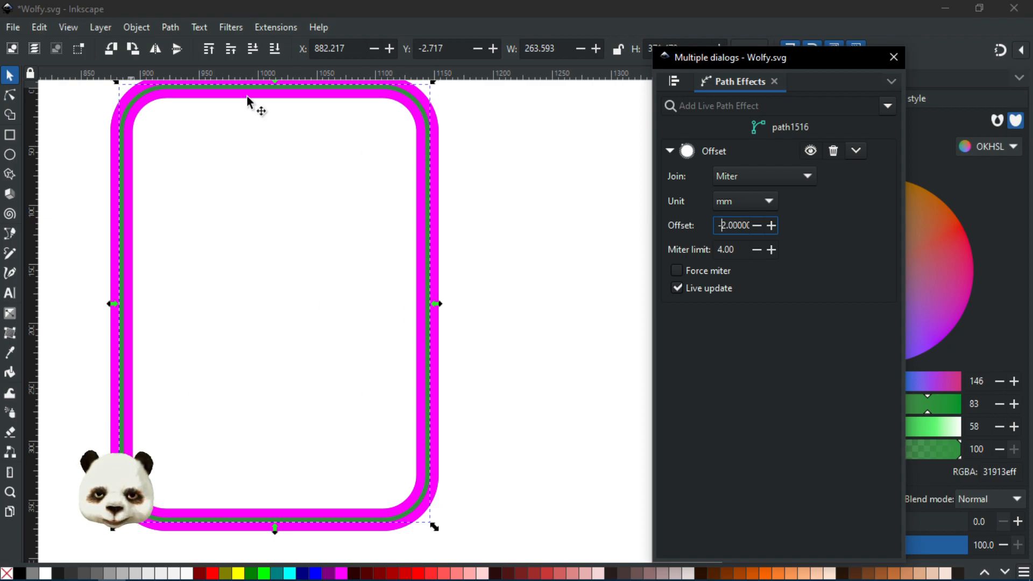
pyautogui.scroll(-1, 140, 127)
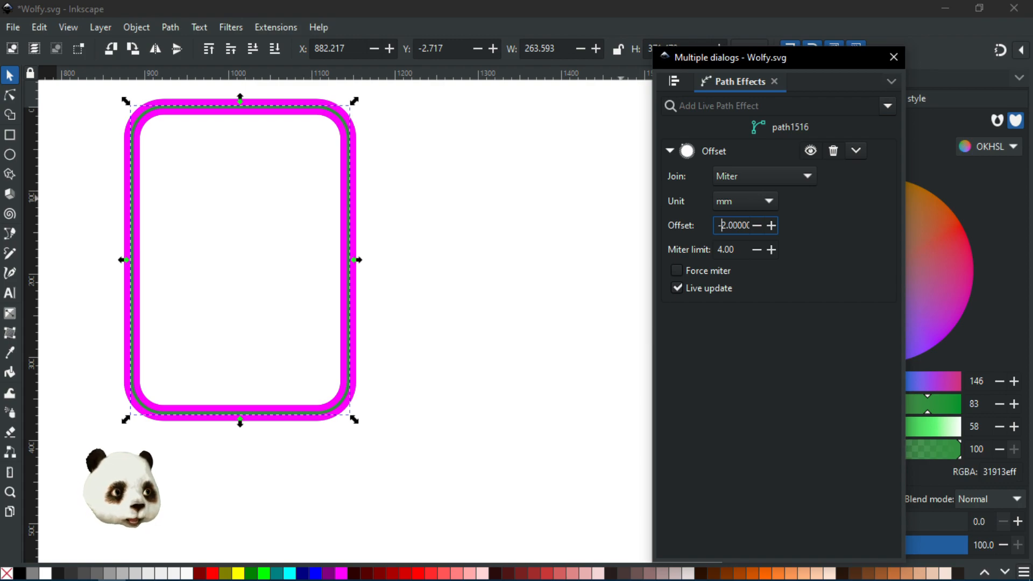
pyautogui.press('Return')
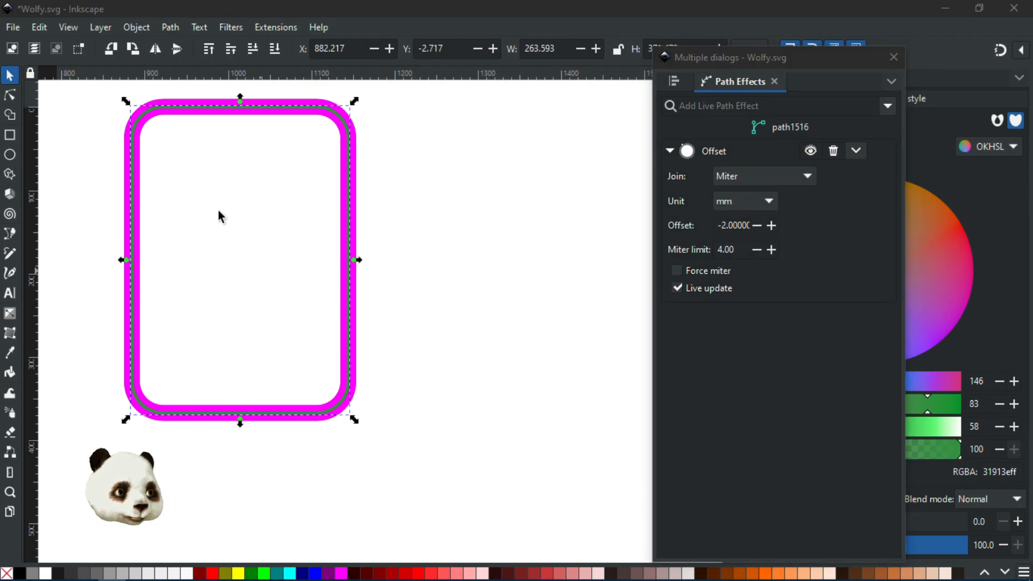
# Undo both offset changes and delete the Offset effect from the green frame
pyautogui.click(449, 8)
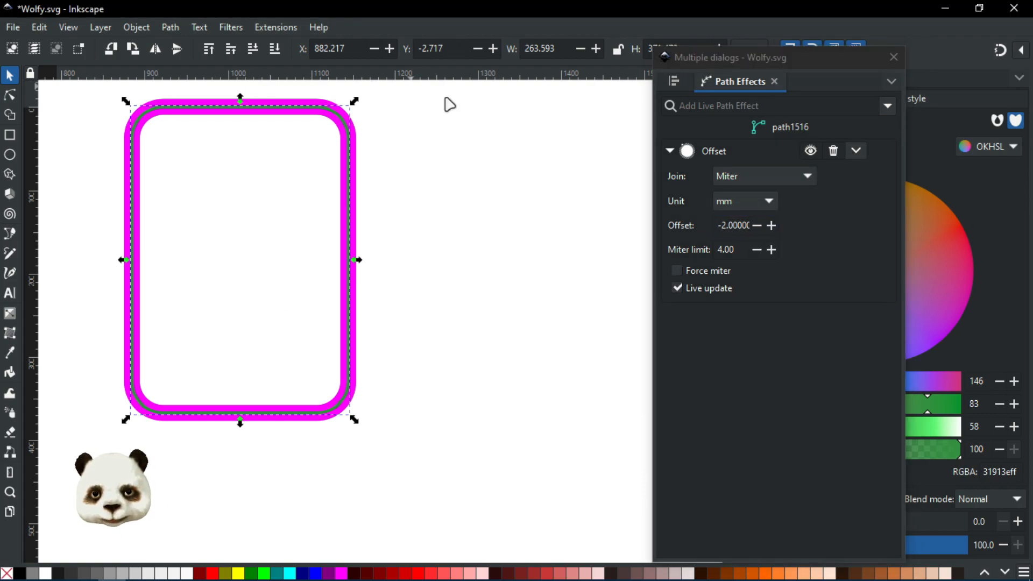
pyautogui.hotkey('ctrl', 'z')
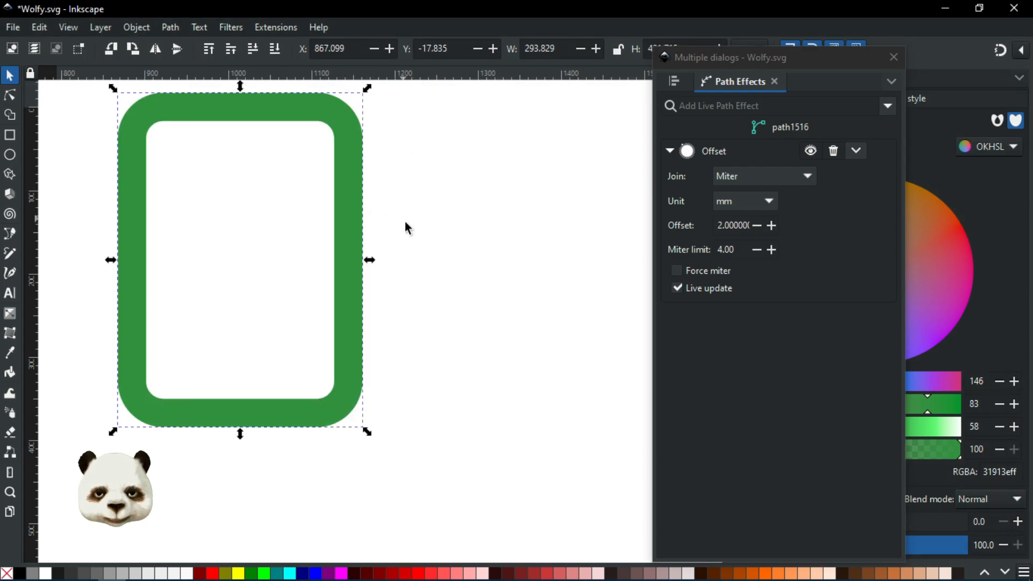
pyautogui.hotkey('ctrl', 'z')
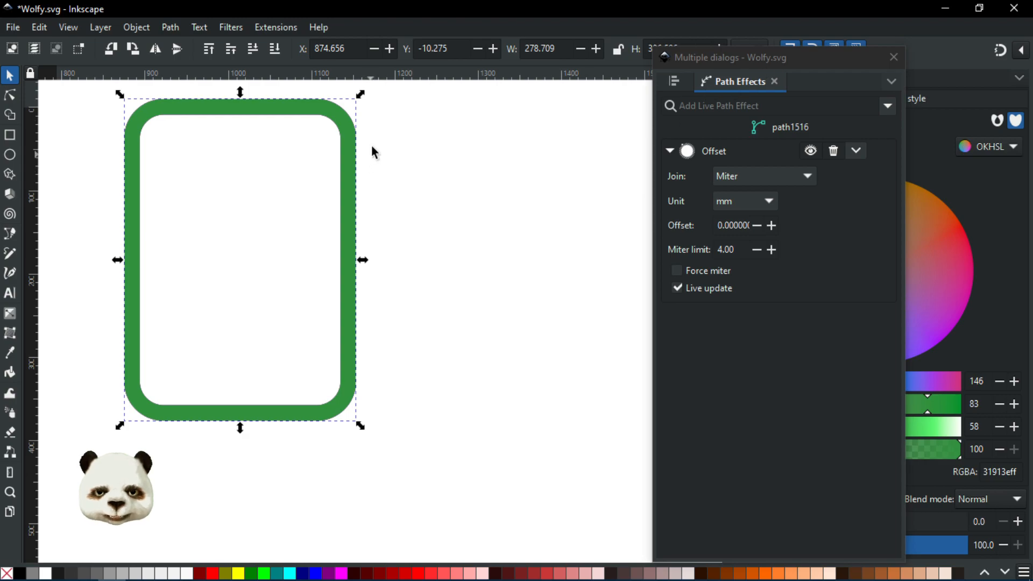
pyautogui.click(371, 146)
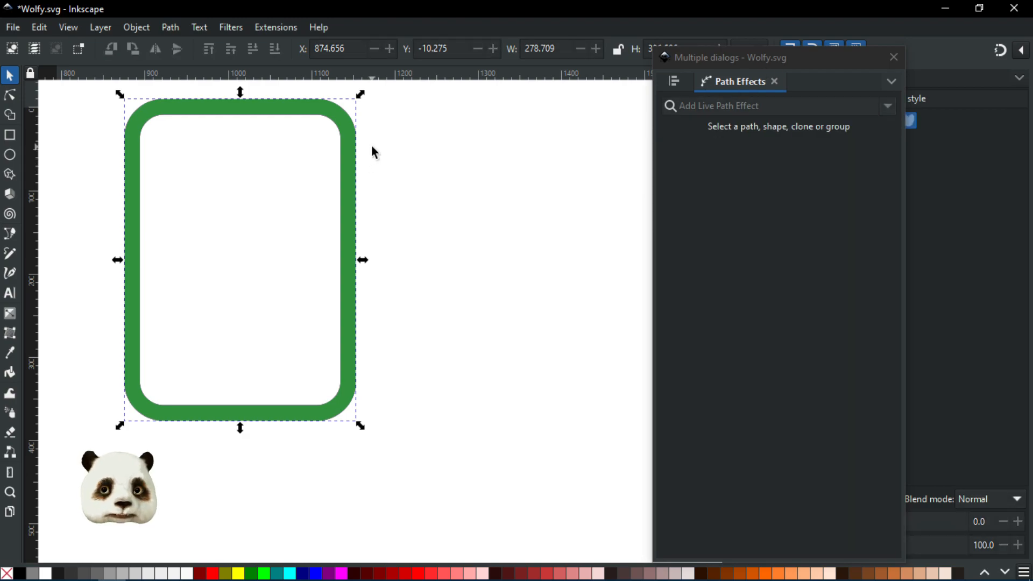
pyautogui.click(179, 108)
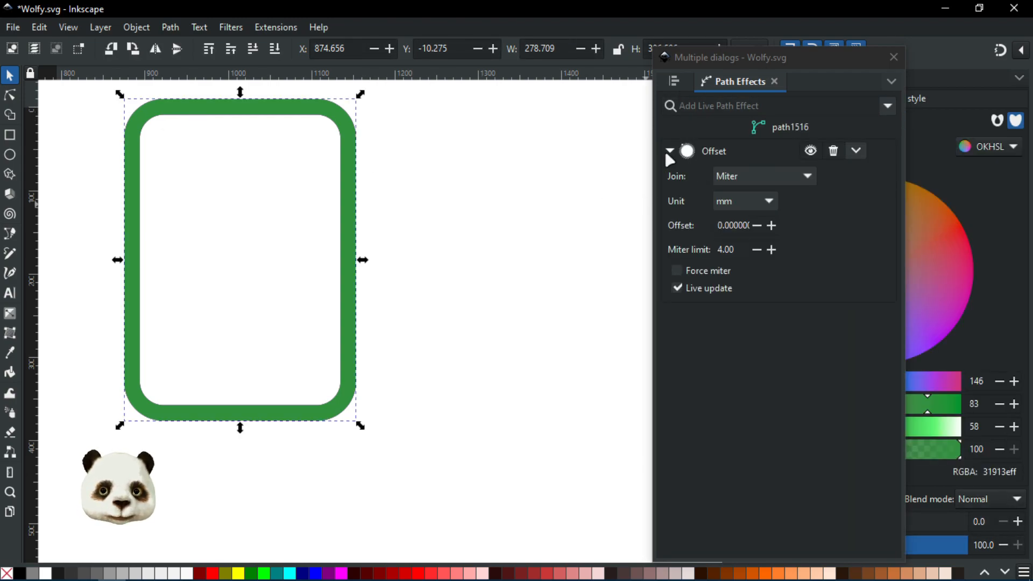
pyautogui.click(832, 153)
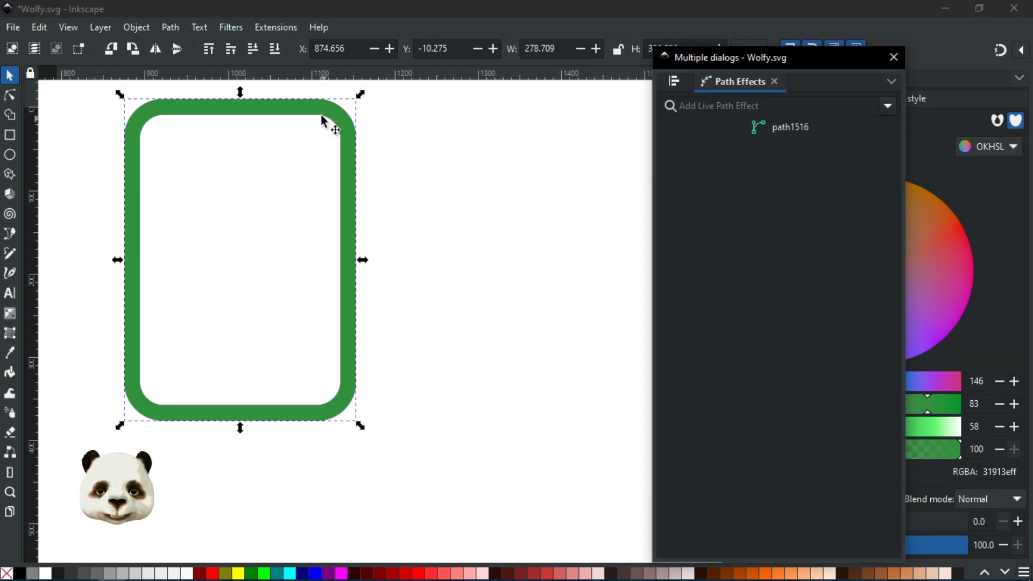
# Try the Shape Builder on the green frame, keeping only the outer ring without the inner area, and apply it
pyautogui.keyDown('ctrl'); pyautogui.scroll(1, 172, 92); pyautogui.keyUp('ctrl')
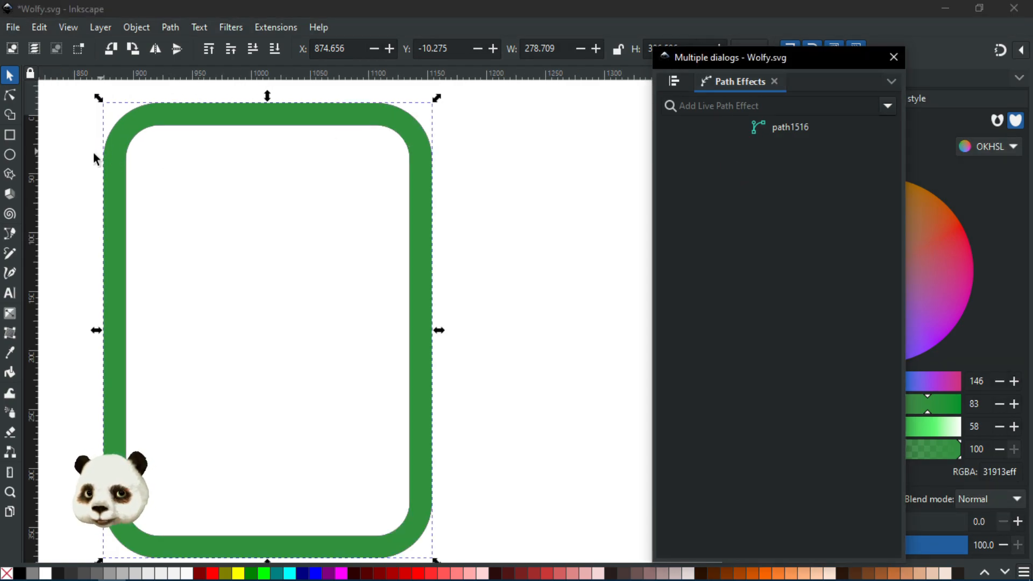
pyautogui.click(13, 110)
pyautogui.click(175, 152)
pyautogui.click(148, 123)
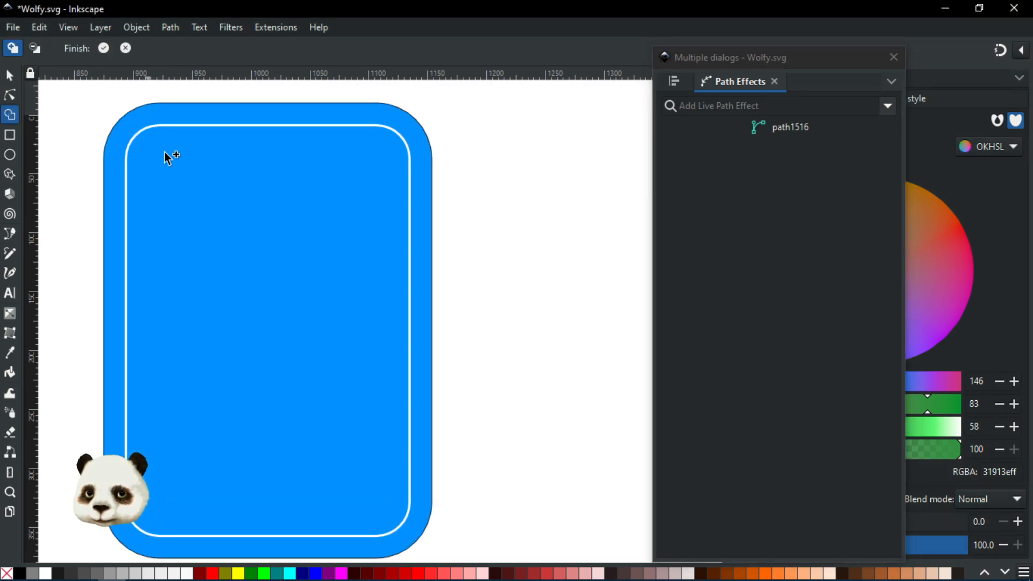
pyautogui.keyDown('shift'); pyautogui.click(153, 131); pyautogui.keyUp('shift')
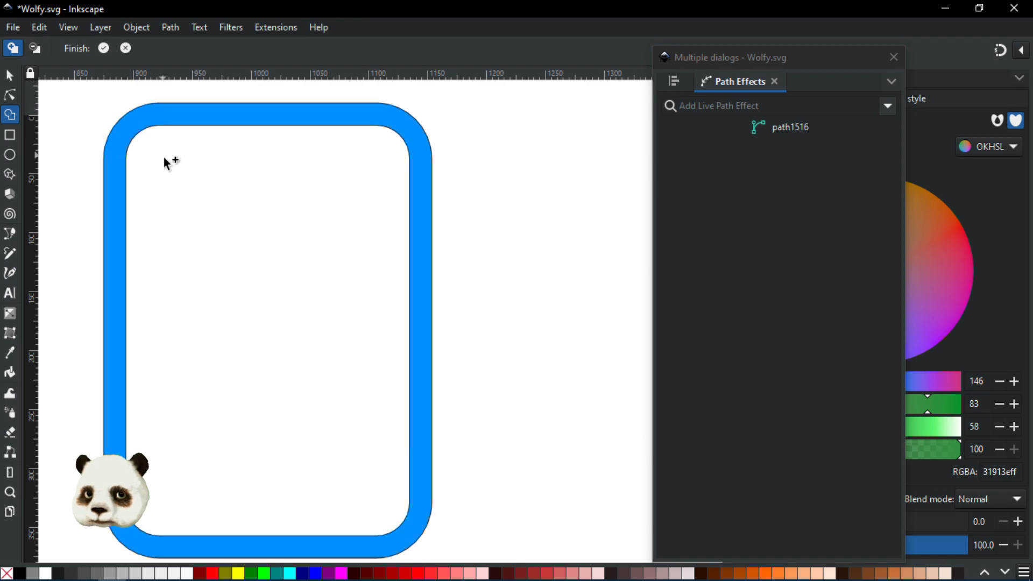
pyautogui.click(130, 170)
pyautogui.press('Return')
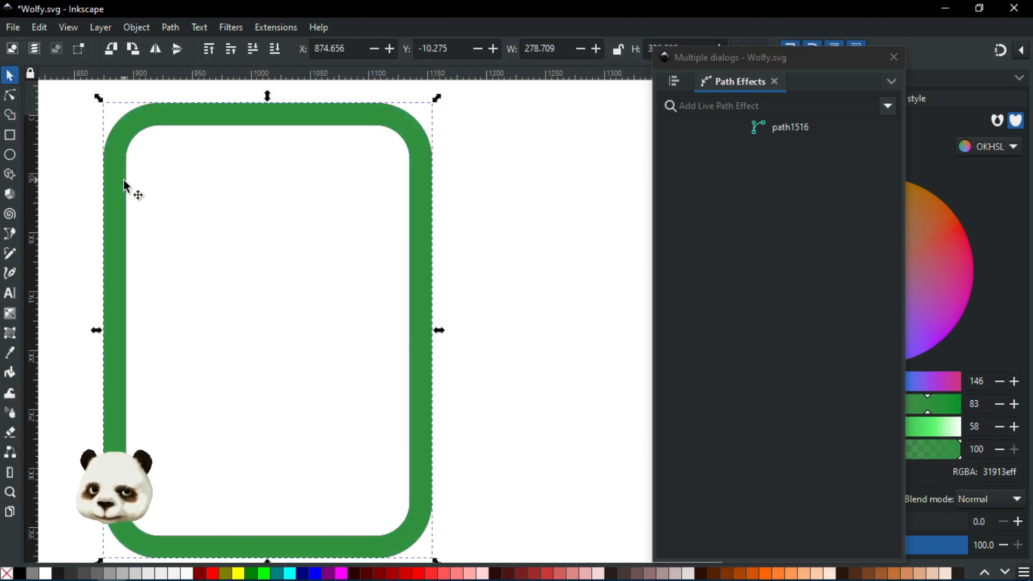
# Merge the green frame's ring and inner area into one solid rounded rectangle with the Shape Builder and apply it
pyautogui.click(9, 114)
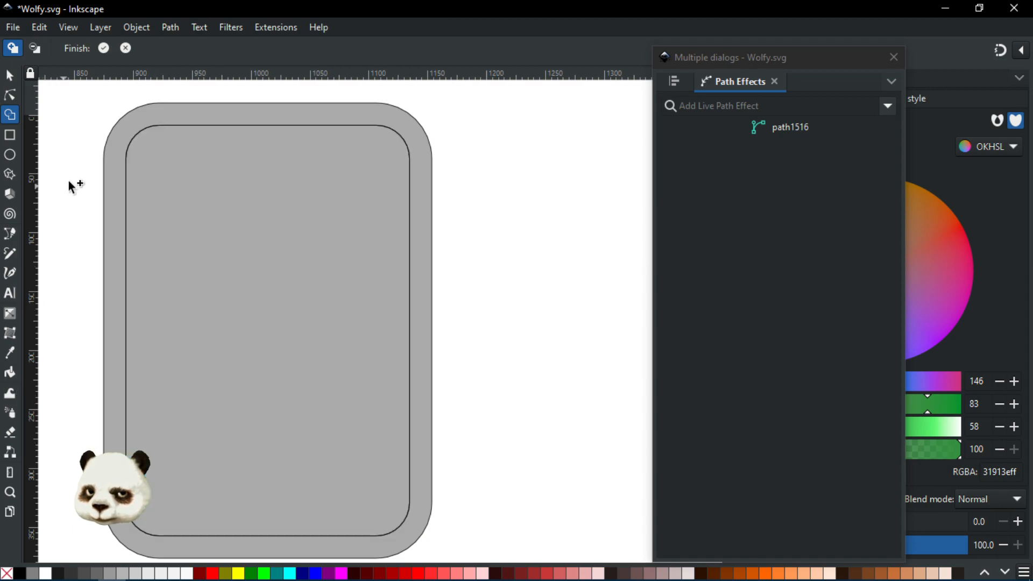
pyautogui.moveTo(120, 166); pyautogui.dragTo(166, 202)
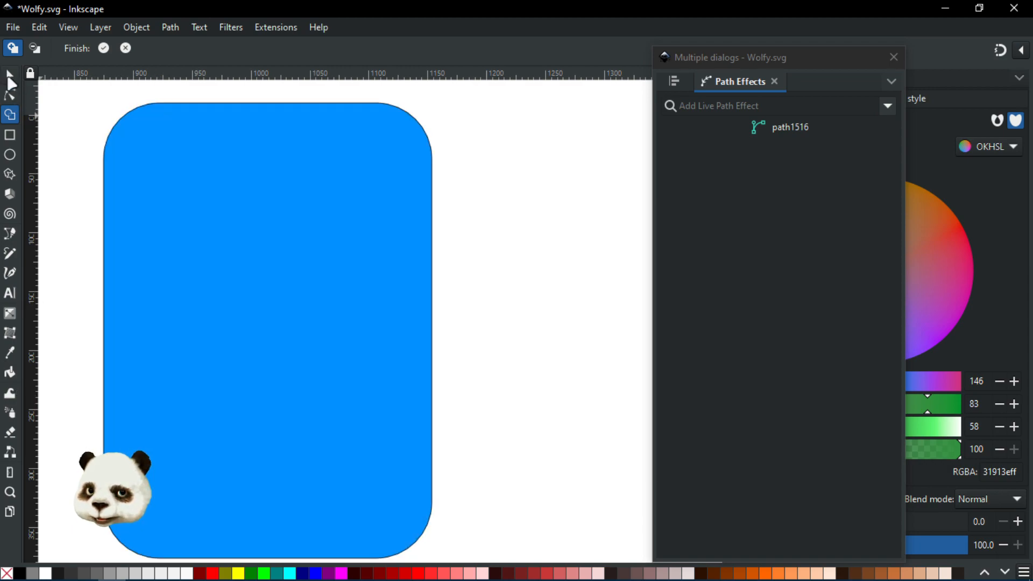
pyautogui.press('Return')
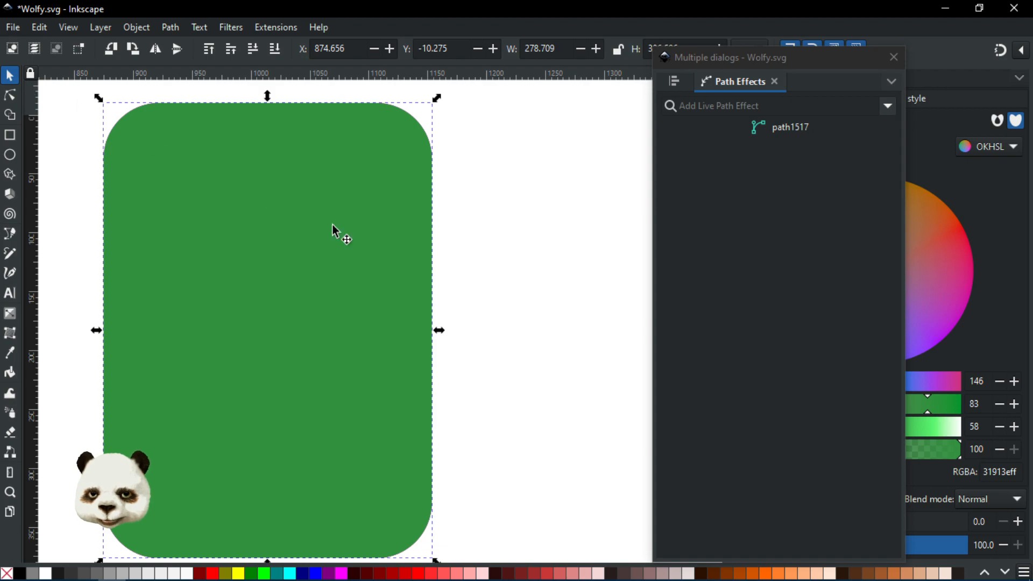
pyautogui.scroll(-2, 422, 244)
pyautogui.scroll(1, 415, 256)
pyautogui.moveTo(408, 260); pyautogui.dragTo(461, 334)
pyautogui.hotkey('ctrl', 'z')
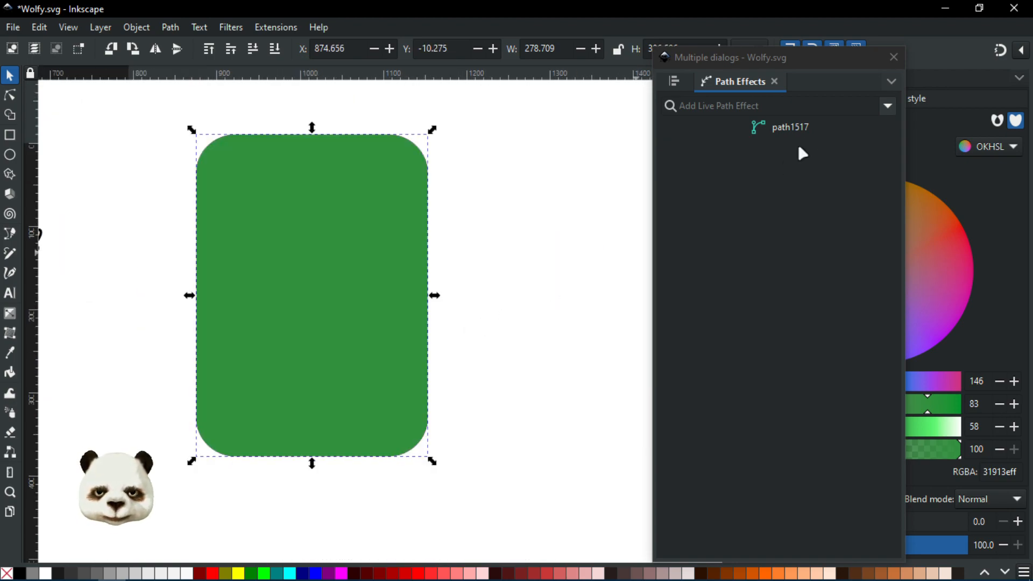
# Apply an Offset live path effect of -3 mm to the solid green rounded rectangle
pyautogui.click(886, 106)
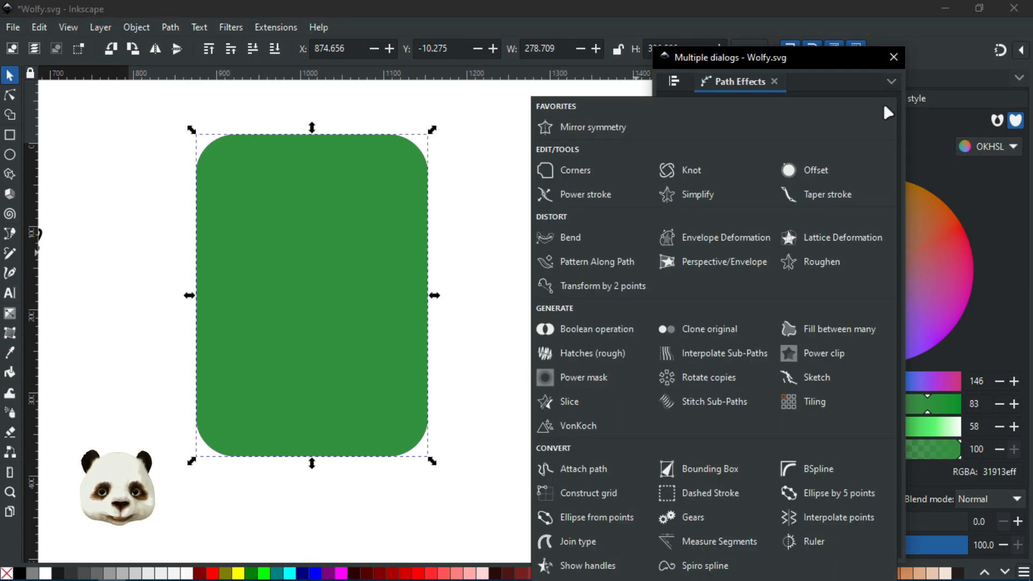
pyautogui.click(805, 168)
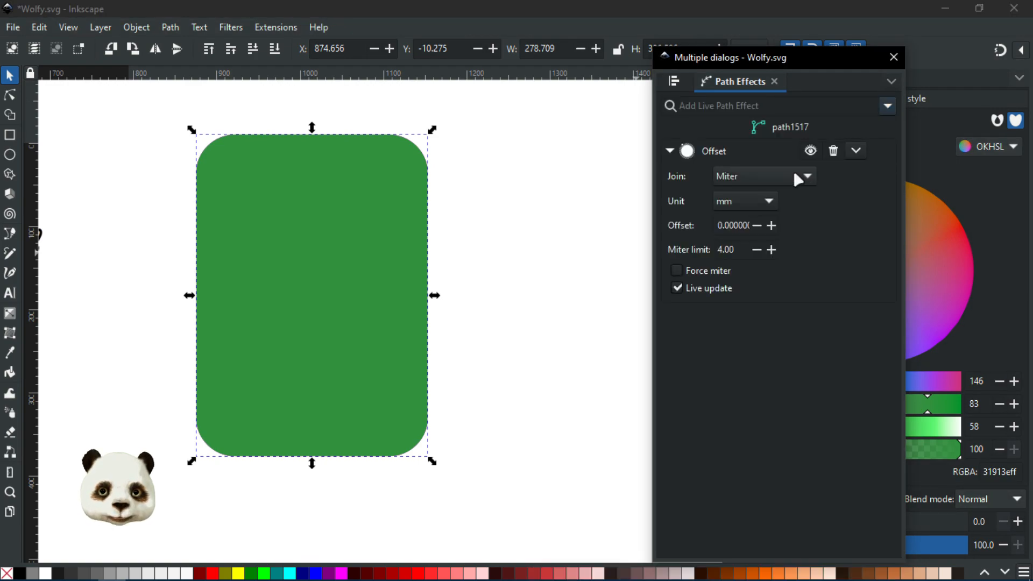
pyautogui.tripleClick(738, 225)
pyautogui.write('-')
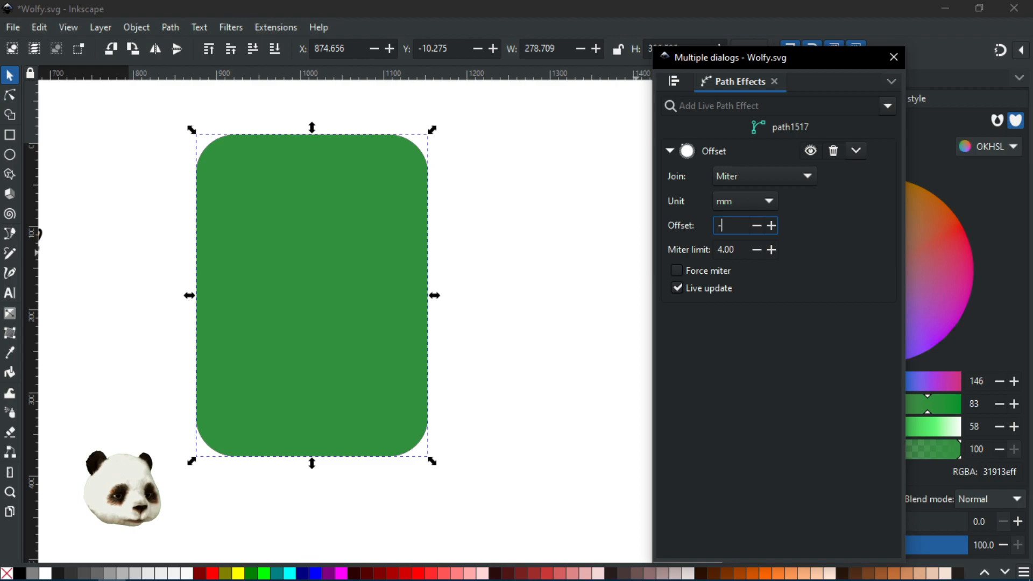
pyautogui.write('3')
pyautogui.press('Return')
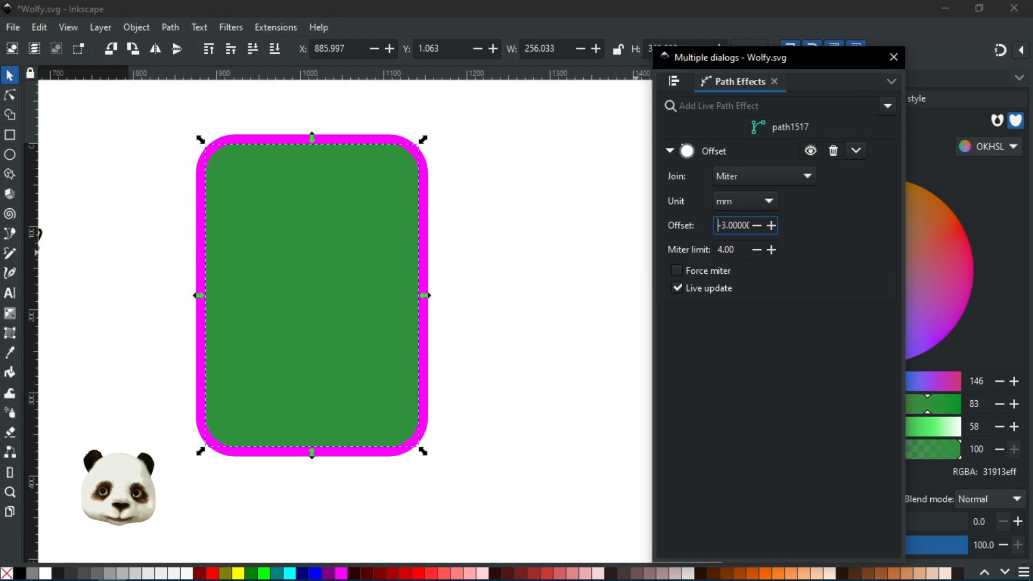
pyautogui.click(446, 213)
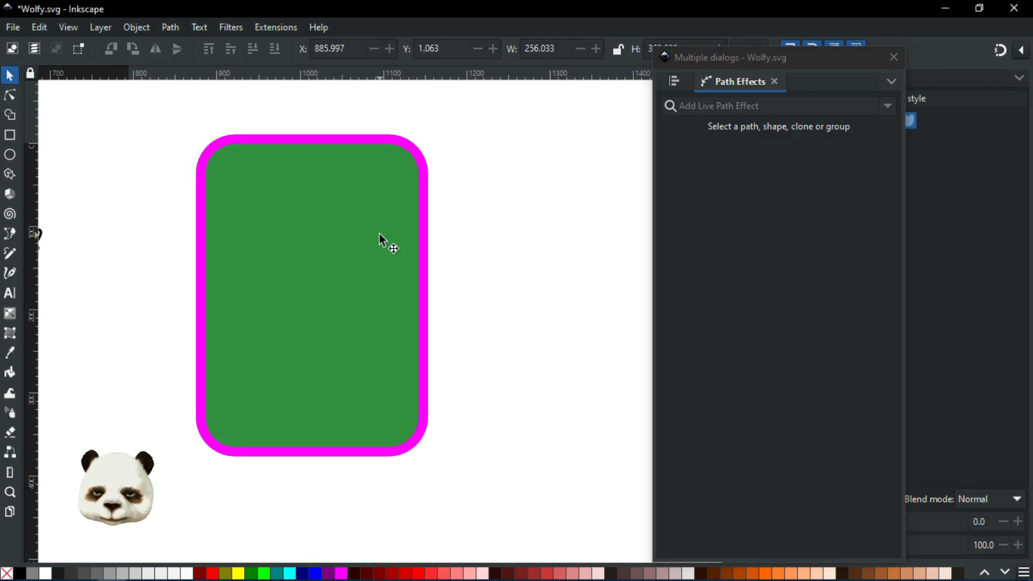
pyautogui.moveTo(327, 233); pyautogui.dragTo(336, 289)
pyautogui.hotkey('ctrl', 'z')
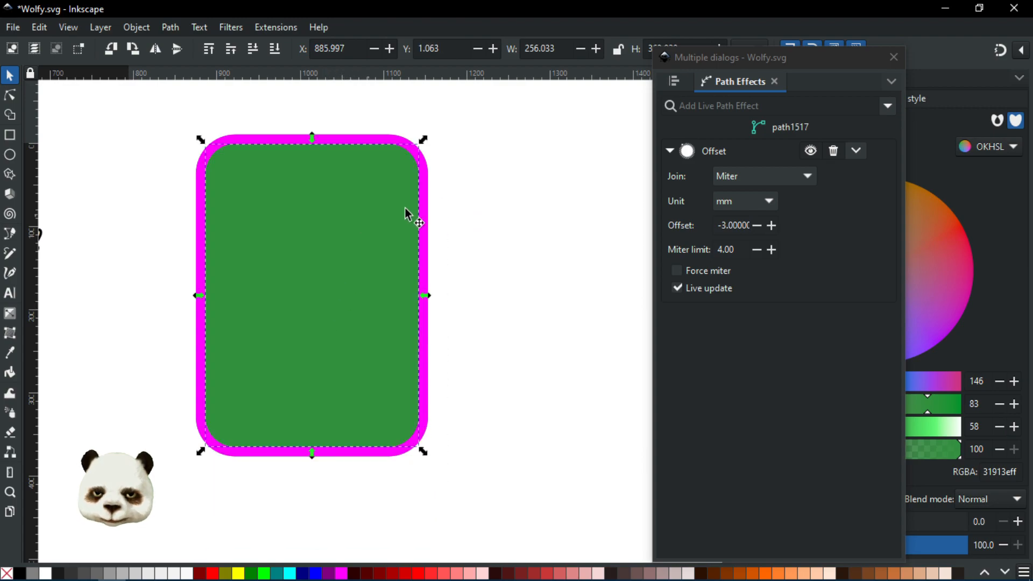
# Bring the magenta frame above the inset green shape and clip the green shape with it
pyautogui.click(381, 455)
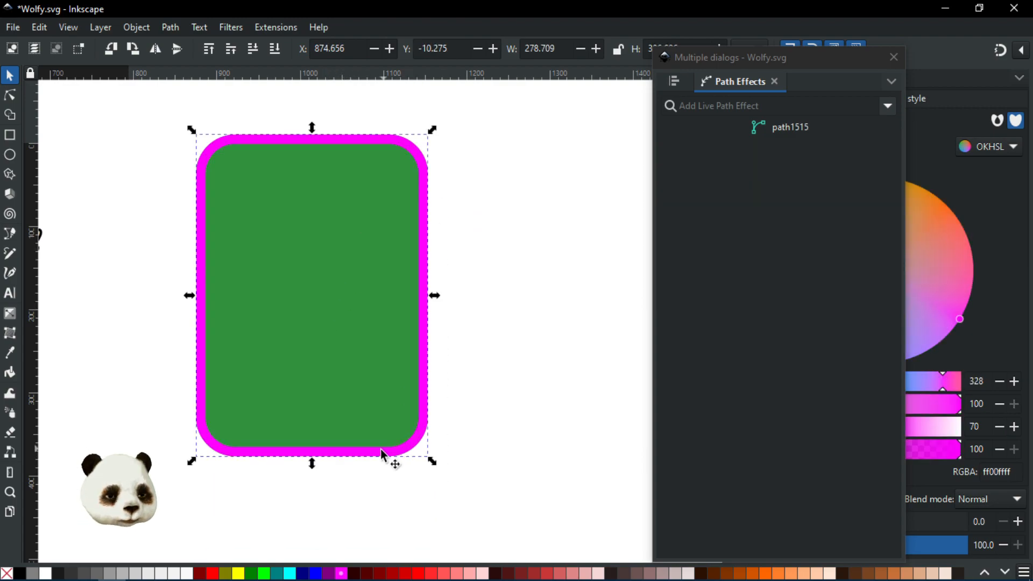
pyautogui.keyDown('shift'); pyautogui.click(340, 332); pyautogui.keyUp('shift')
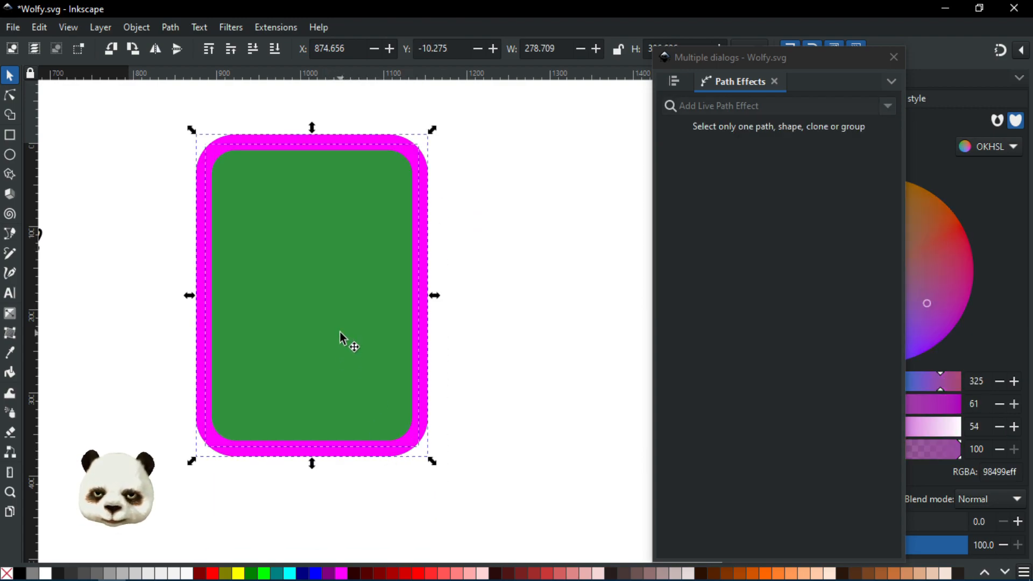
pyautogui.rightClick(305, 274)
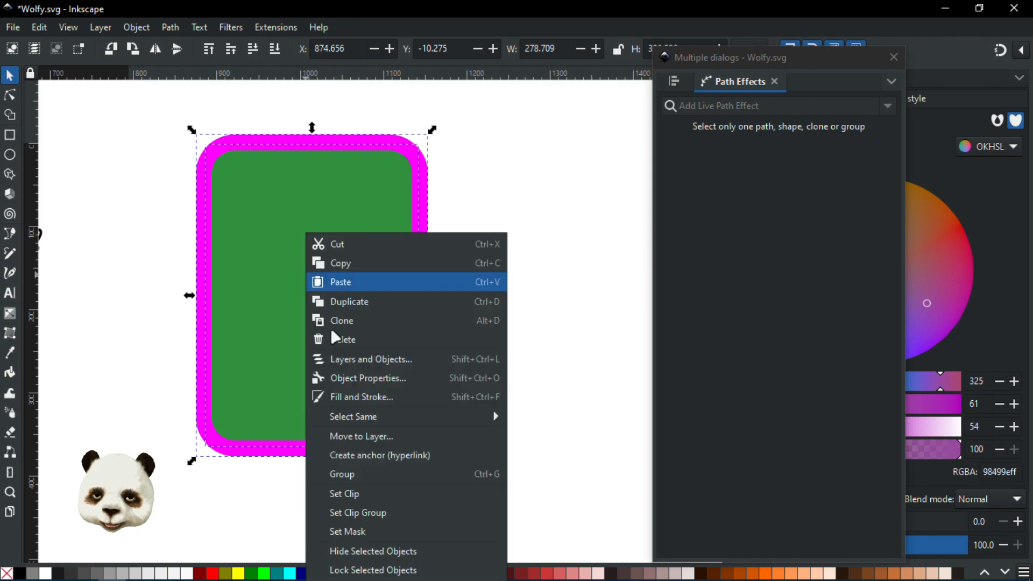
pyautogui.click(369, 494)
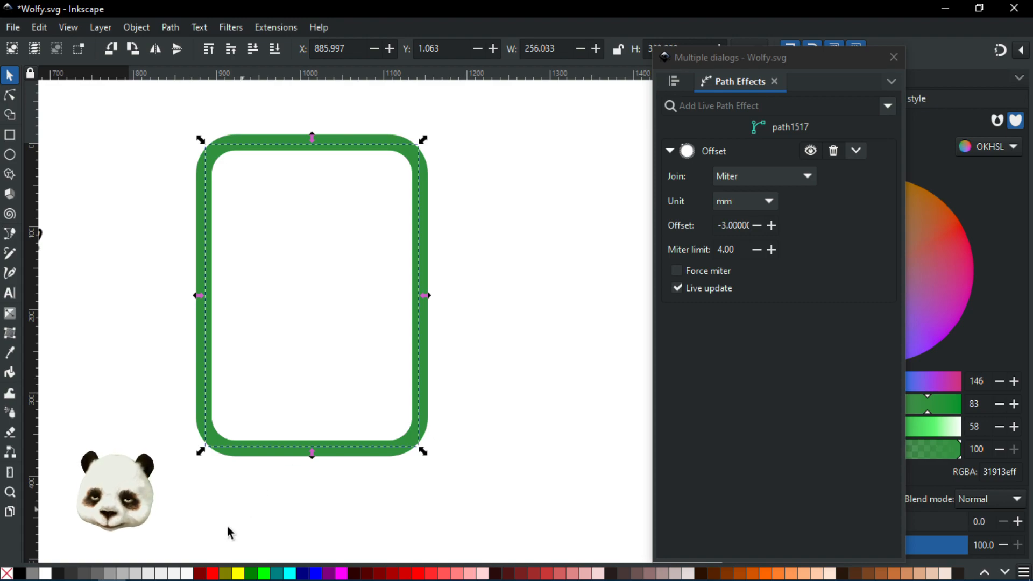
# Color the clipped inset dark red to check its edge, and replace that fill with the green sampled from the frame
pyautogui.click(202, 574)
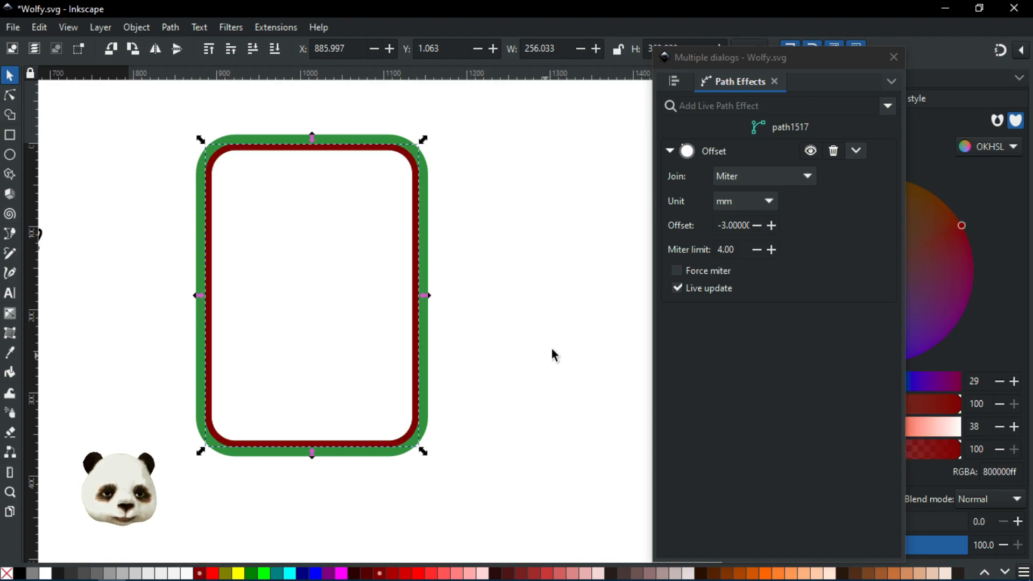
pyautogui.scroll(5, 387, 157)
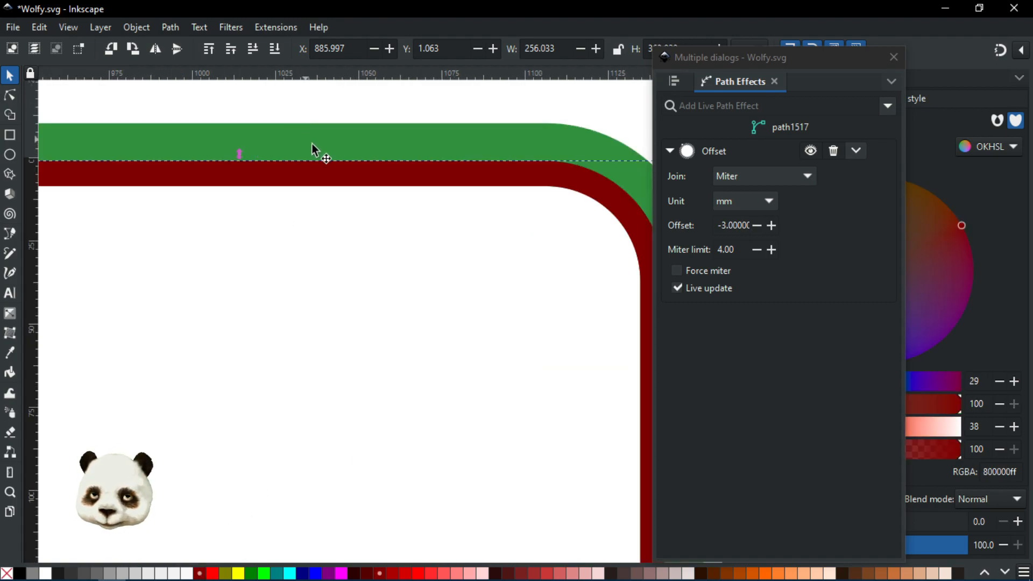
pyautogui.press('d')
pyautogui.click(346, 155)
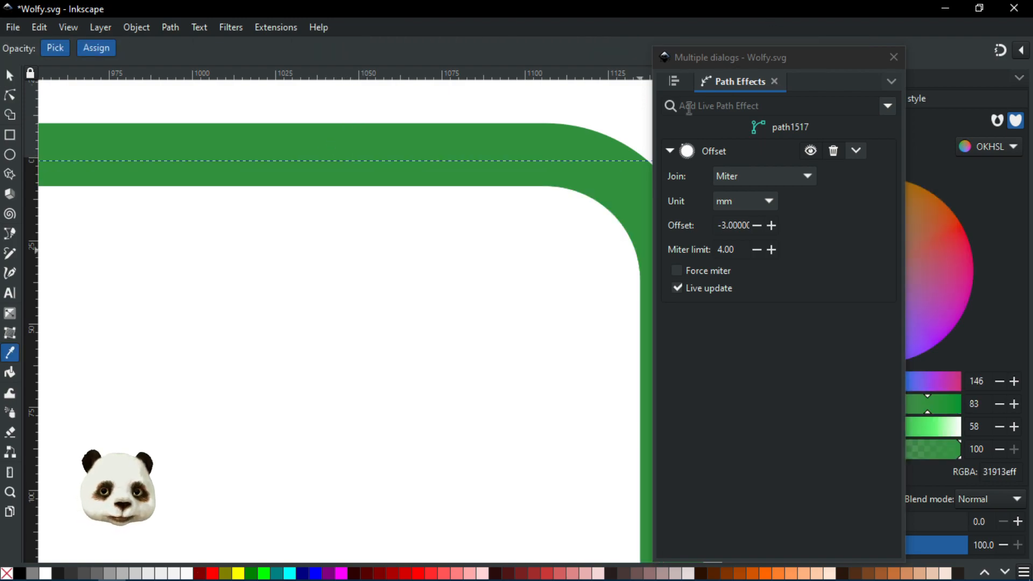
# Move the Path Effects dialog aside and darken the inset's green fill to a lightness of 38
pyautogui.moveTo(757, 60); pyautogui.dragTo(1032, 67)
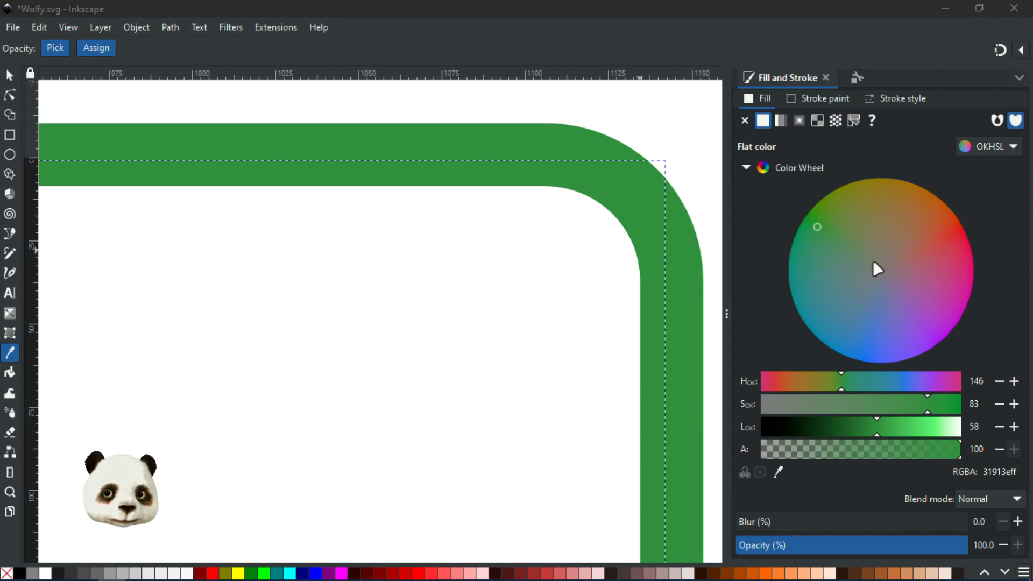
pyautogui.click(840, 428)
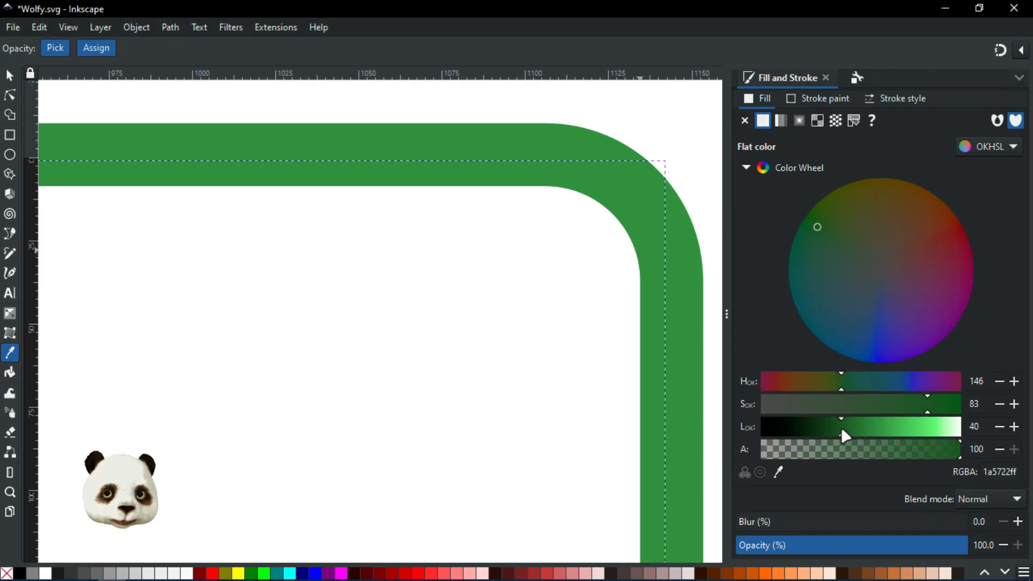
pyautogui.moveTo(839, 429); pyautogui.dragTo(836, 429)
pyautogui.scroll(-4, 503, 306)
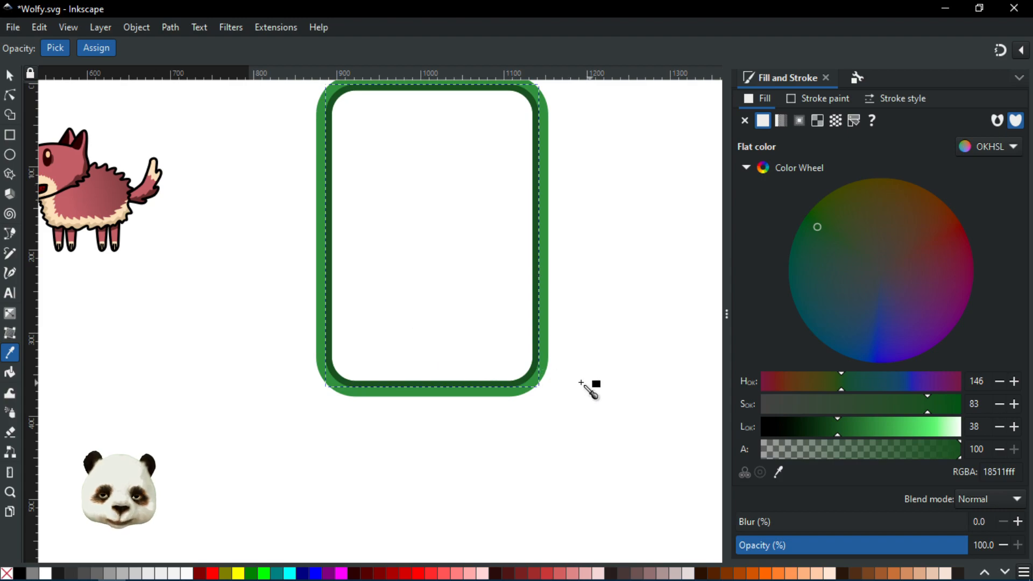
pyautogui.scroll(5, 554, 366)
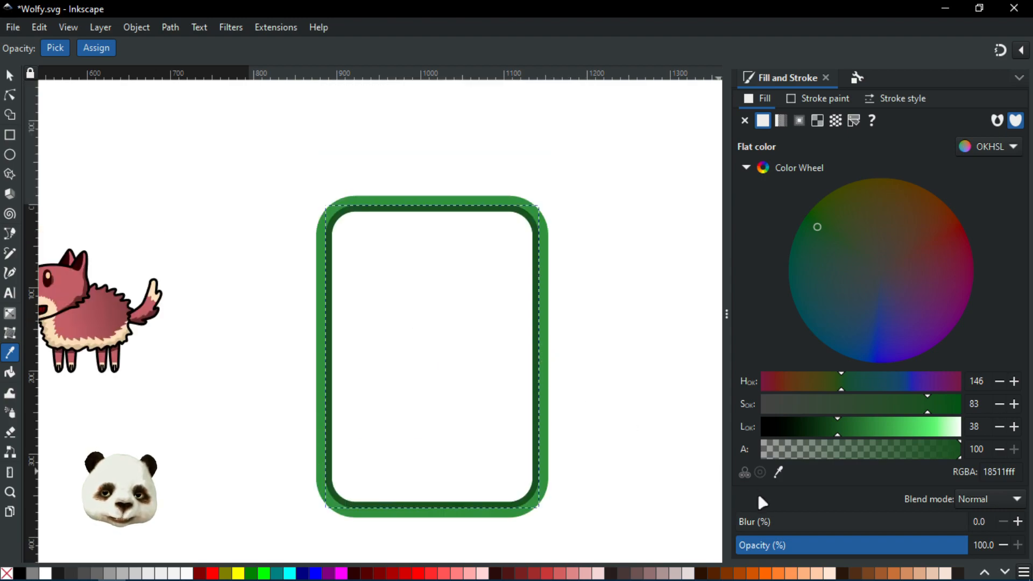
# Try a 20% blur on the dark green inset, and set the blur to 10%
pyautogui.click(778, 522)
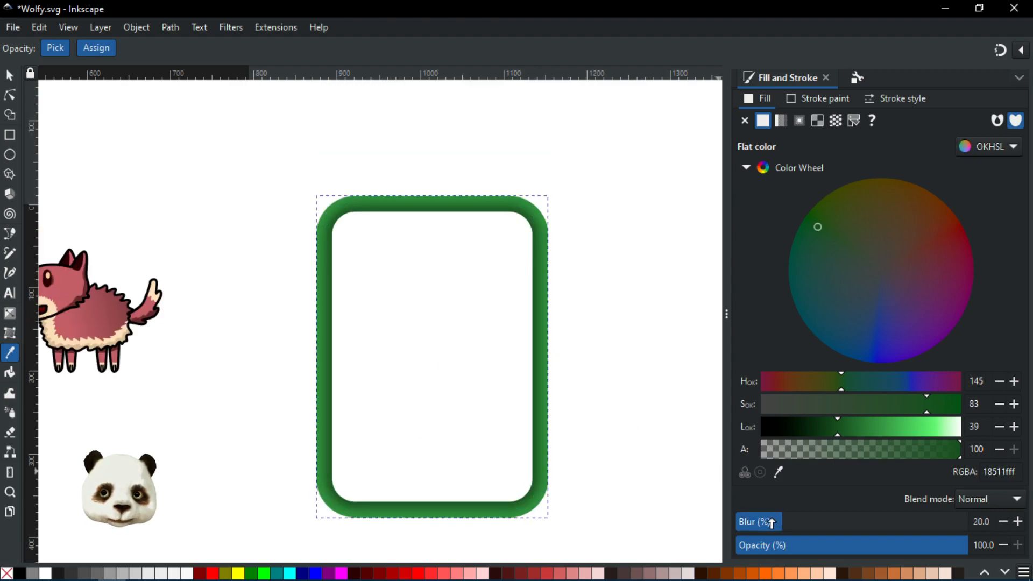
pyautogui.click(769, 525)
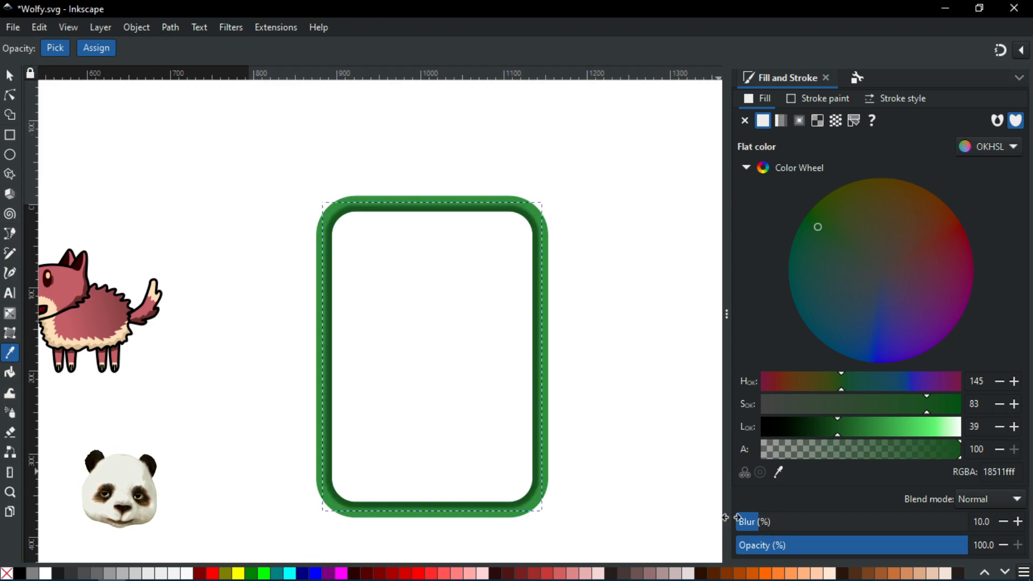
pyautogui.keyDown('ctrl'); pyautogui.scroll(1, 515, 555); pyautogui.keyUp('ctrl')
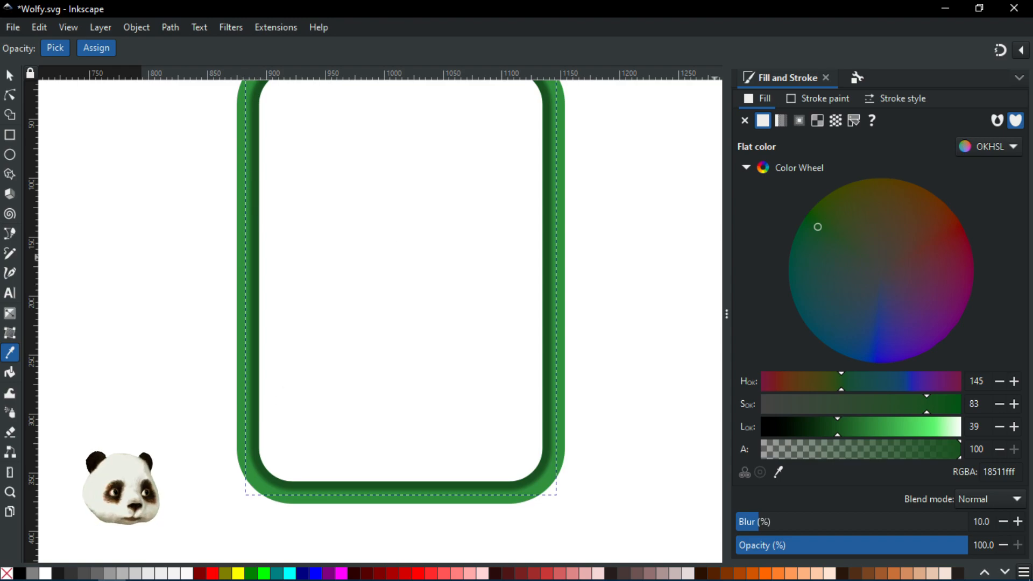
# Bring up the Layers and Objects list and try to edit the corner nodes of the clipped inset
pyautogui.moveTo(1032, 79)
pyautogui.mouseDown()
pyautogui.moveTo(772, 79)
pyautogui.moveTo(788, 151)
pyautogui.mouseUp()
pyautogui.click(9, 94)
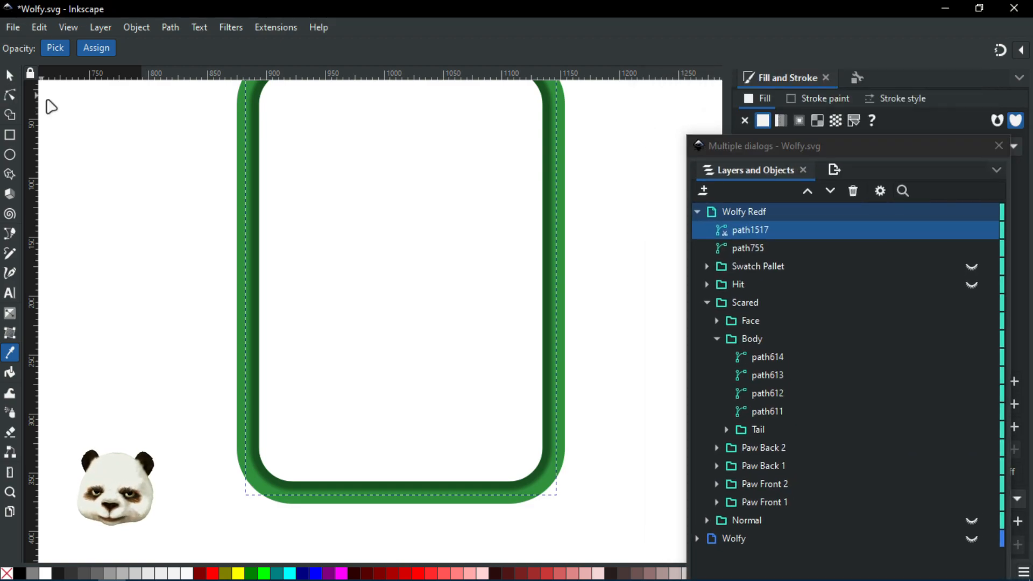
pyautogui.scroll(3, 615, 176)
pyautogui.moveTo(538, 189); pyautogui.dragTo(577, 441)
pyautogui.click(510, 228)
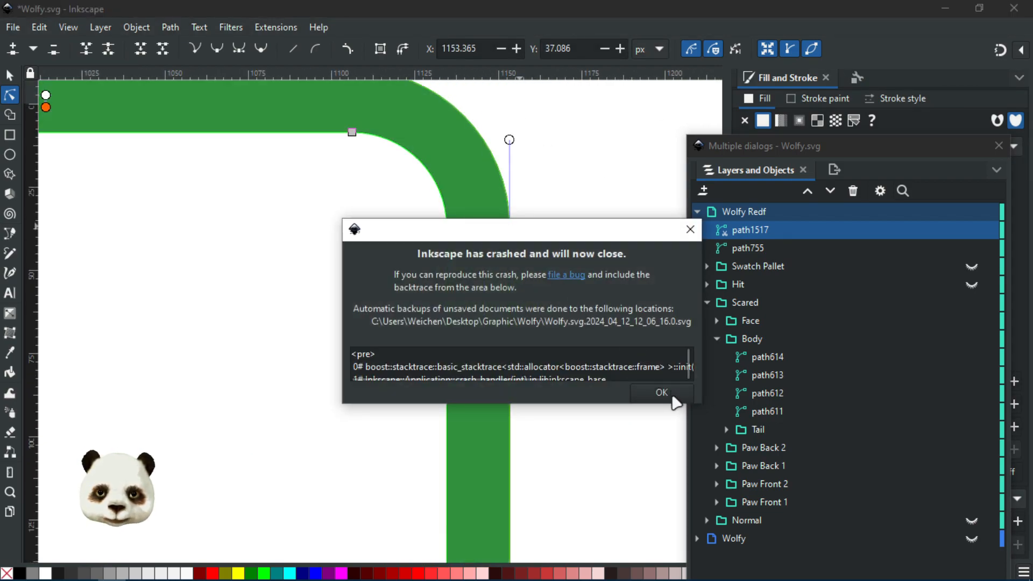
pyautogui.moveTo(490, 224); pyautogui.dragTo(711, 206)
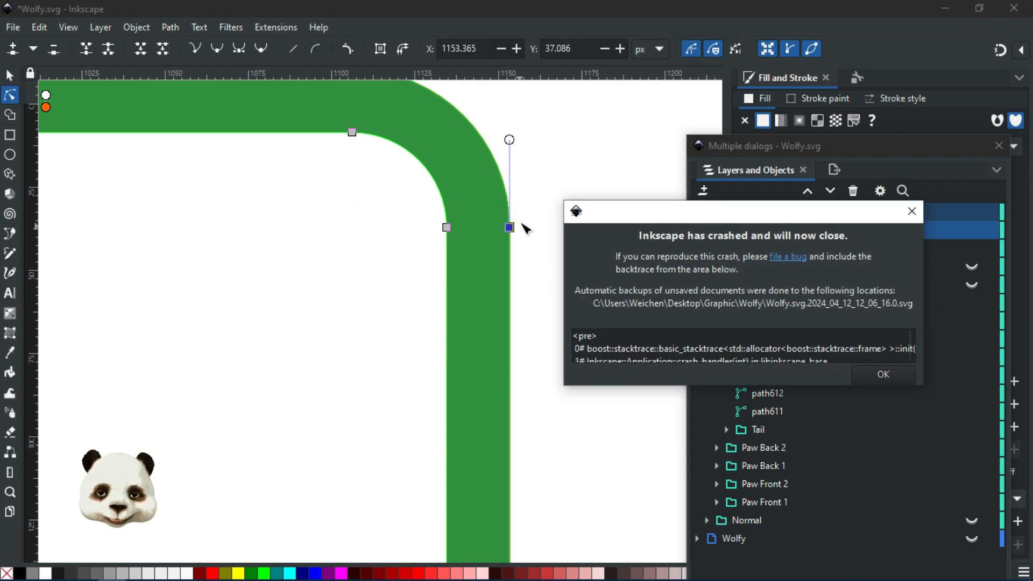
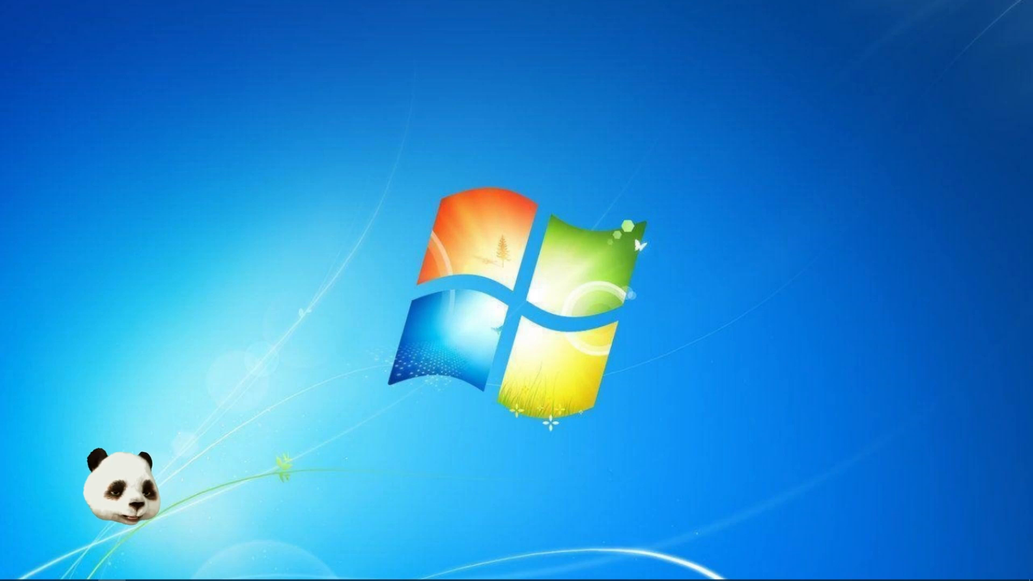
# Reopen Wolfy.svg in Inkscape and bring the green frame back into view
pyautogui.moveTo(1024, 166); pyautogui.dragTo(516, 1)
pyautogui.scroll(-2, 539, 196)
pyautogui.moveTo(634, 235); pyautogui.dragTo(524, 277)
pyautogui.scroll(2, 285, 306)
pyautogui.click(319, 230)
pyautogui.hotkey('ctrl', 'z')
pyautogui.scroll(-3, 465, 282)
pyautogui.scroll(3, 467, 315)
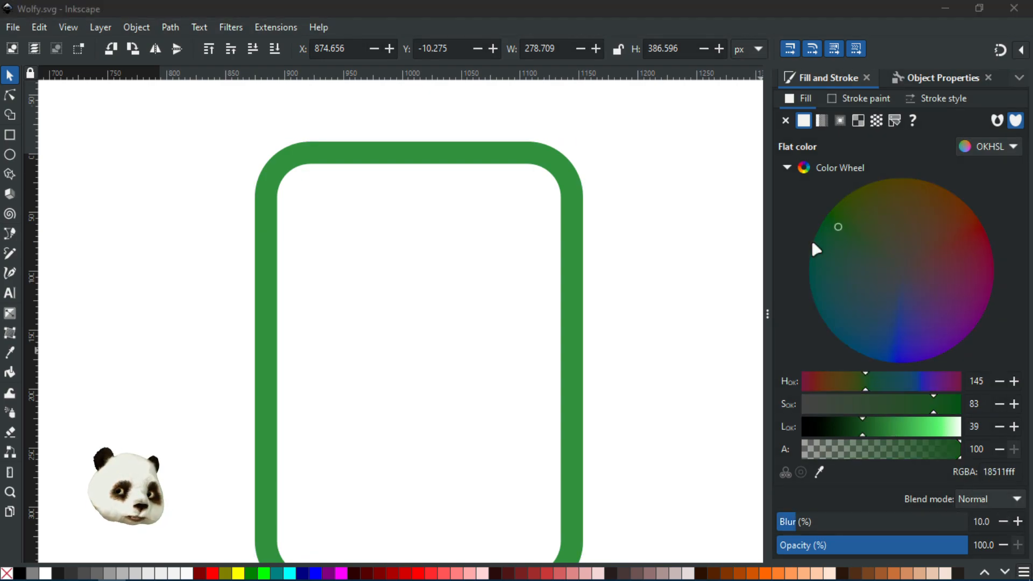
pyautogui.scroll(-2, 592, 301)
pyautogui.scroll(2, 544, 323)
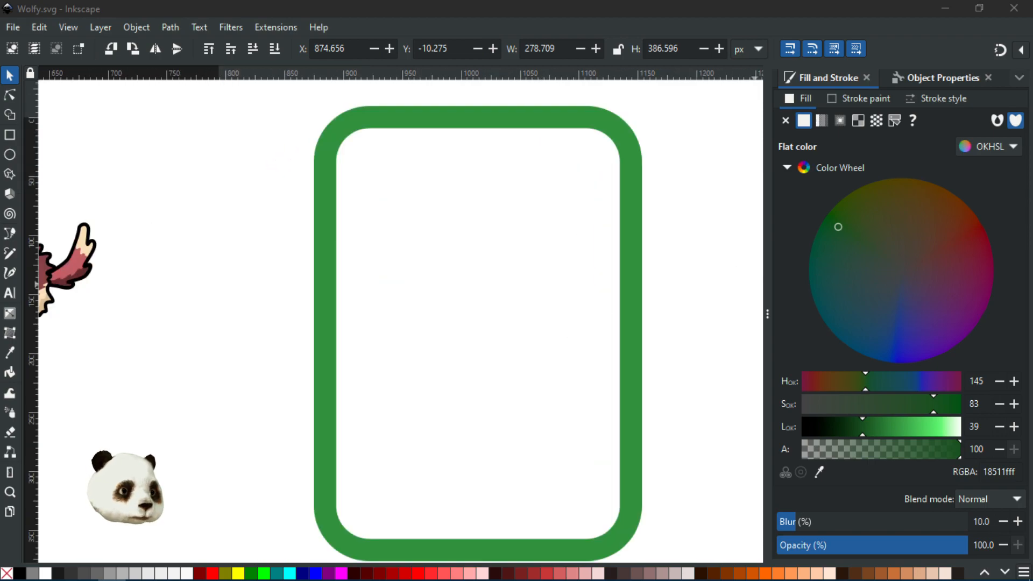
# Show the nodes of the frame and its clipped inset, and try a purple fill (8b298f) on the inset
pyautogui.click(9, 95)
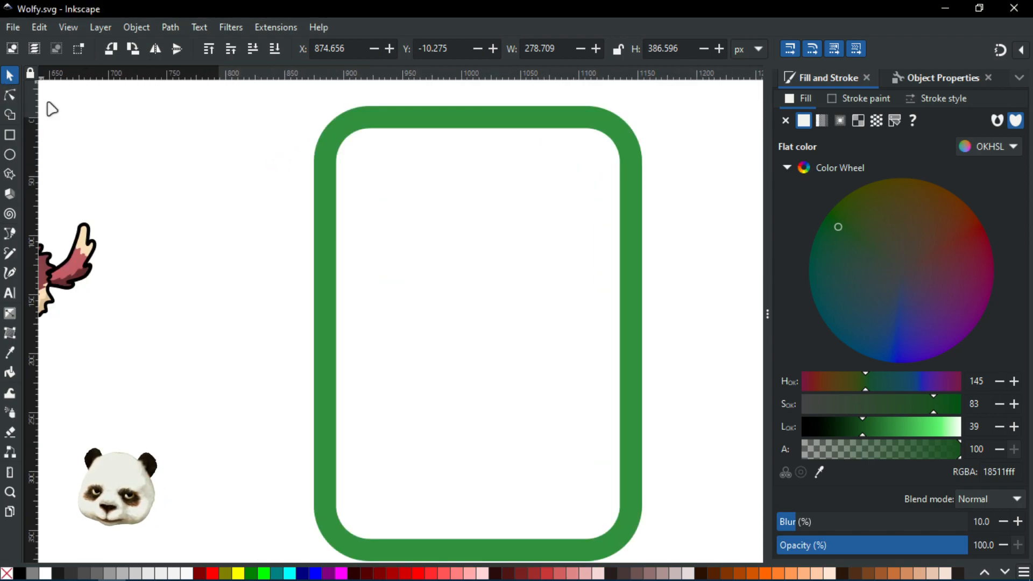
pyautogui.click(443, 129)
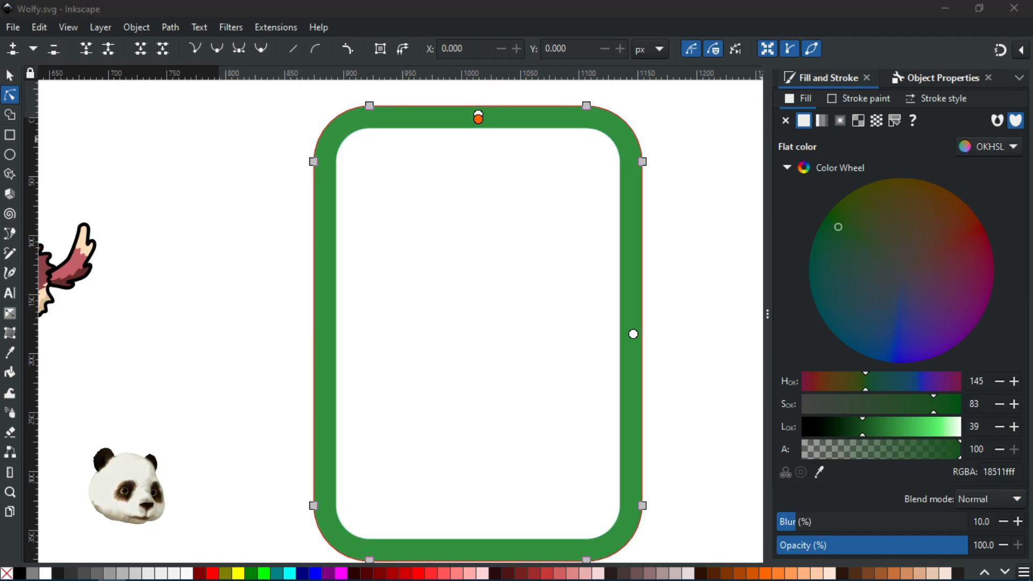
pyautogui.scroll(3, 585, 107)
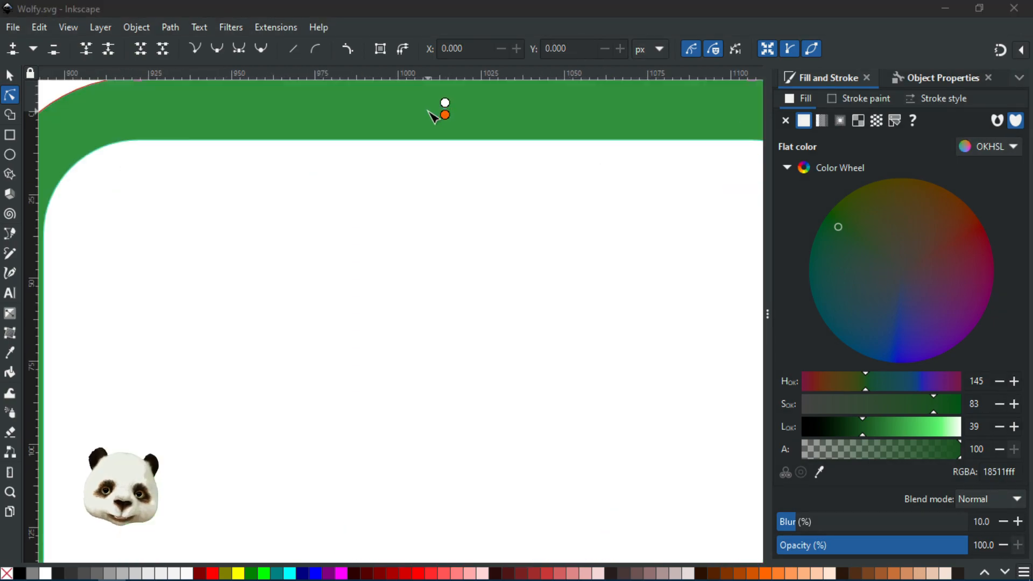
pyautogui.scroll(-2, 475, 129)
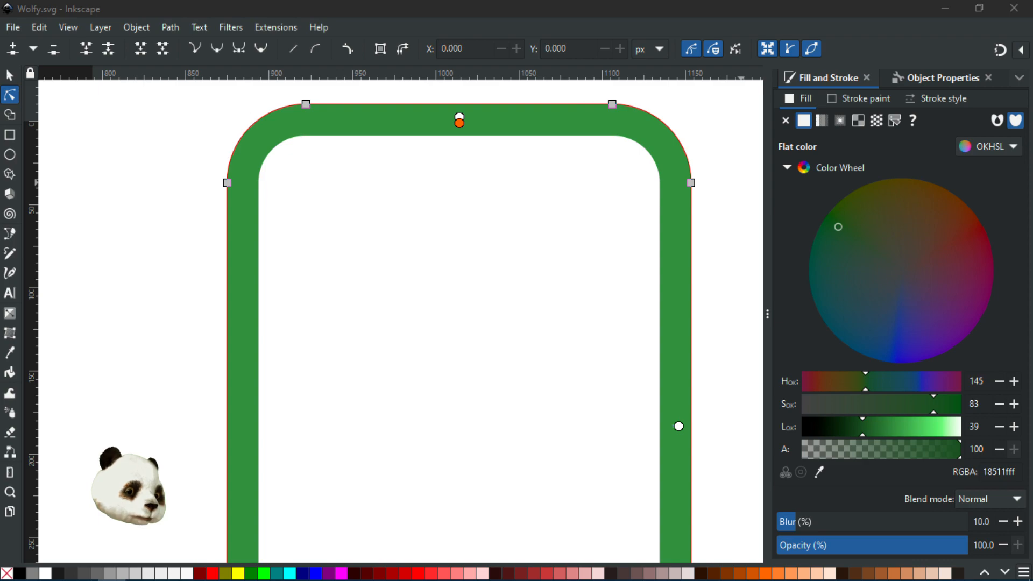
pyautogui.click(963, 311)
pyautogui.click(138, 232)
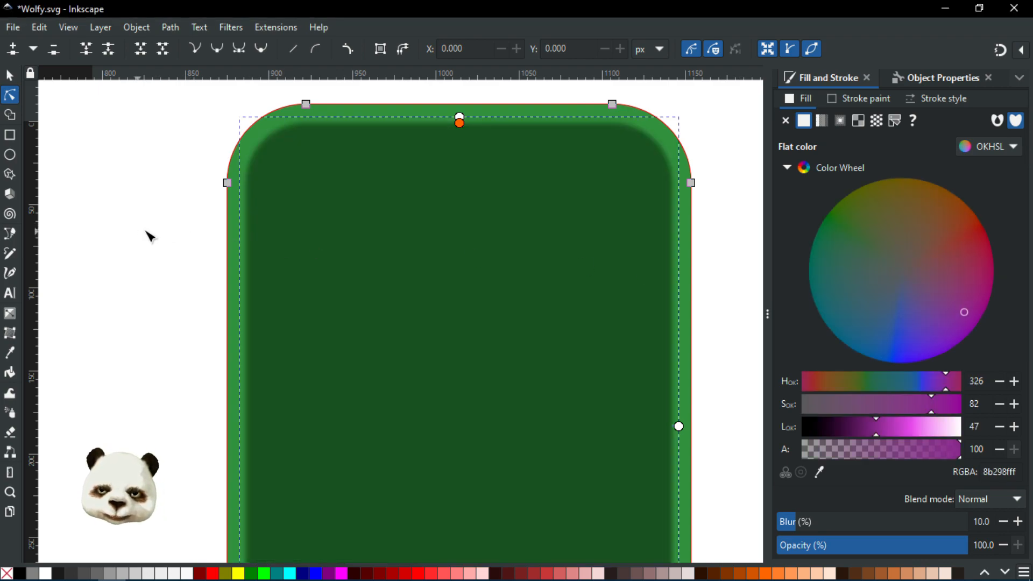
# Bring up the Layers and Objects list and group the blurred dark green inset
pyautogui.click(146, 232)
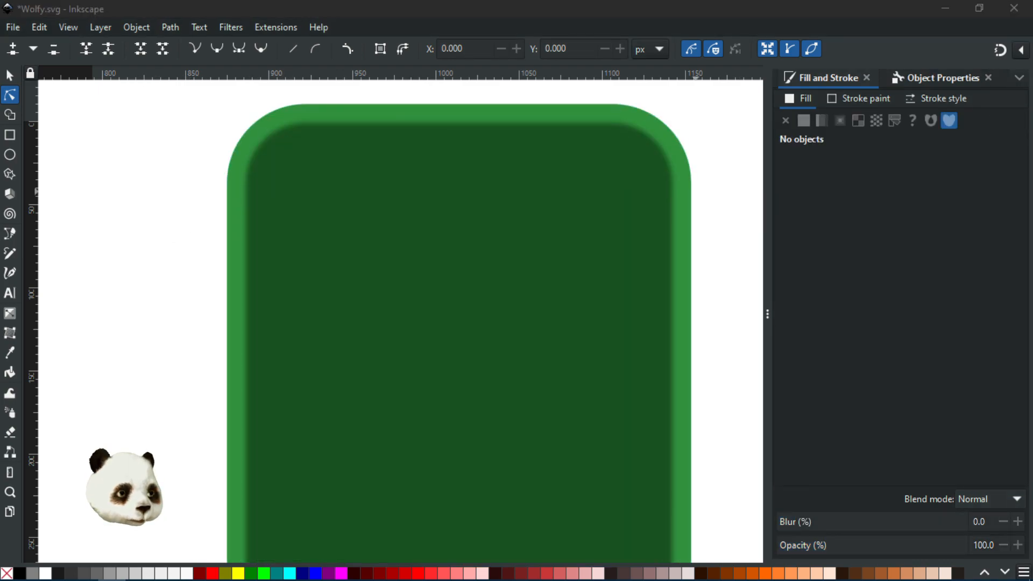
pyautogui.scroll(-2, 733, 221)
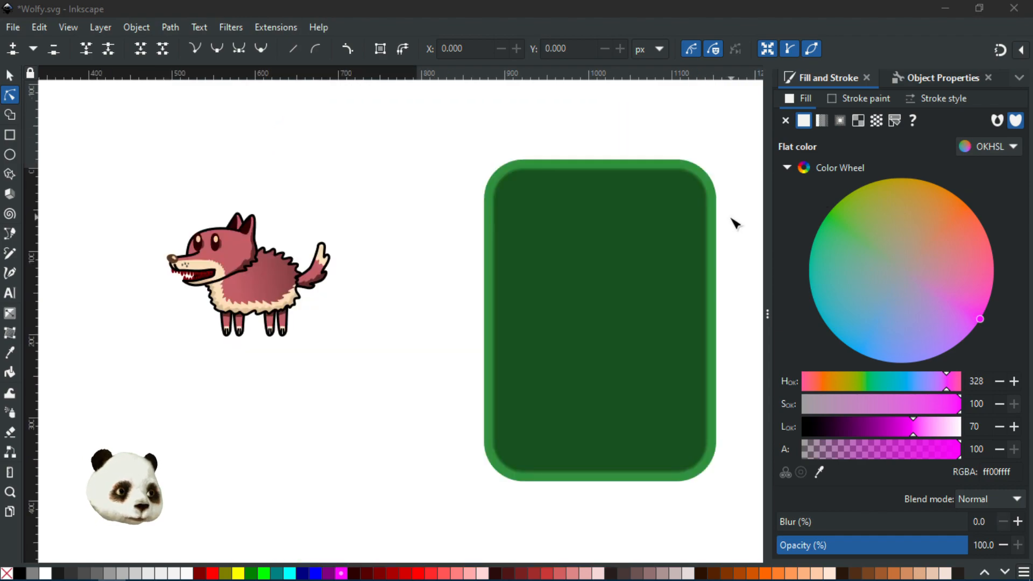
pyautogui.scroll(2, 721, 284)
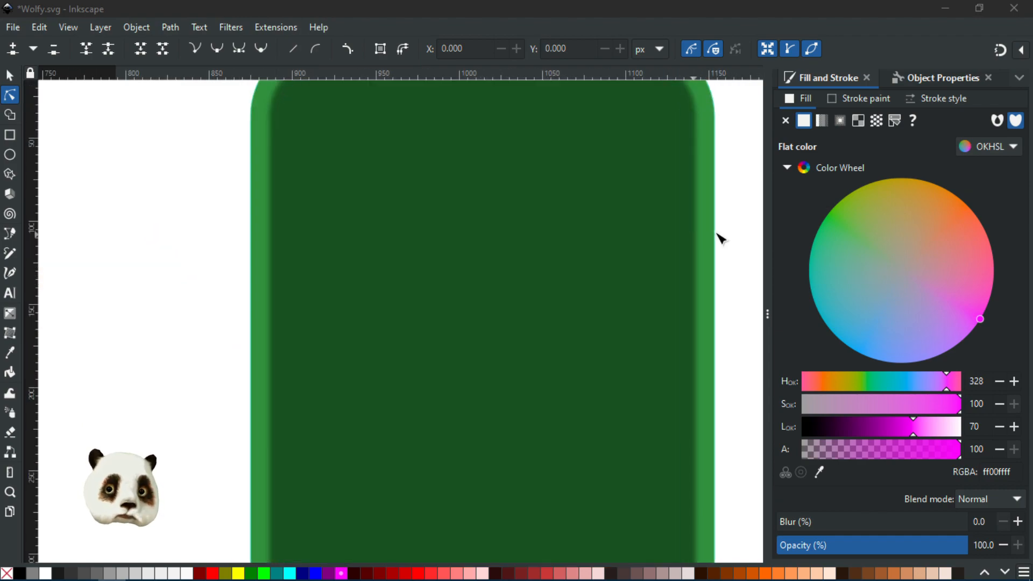
pyautogui.click(667, 243)
pyautogui.scroll(-2, 664, 246)
pyautogui.hscroll(3, 484, 235)
pyautogui.scroll(1, 163, 272)
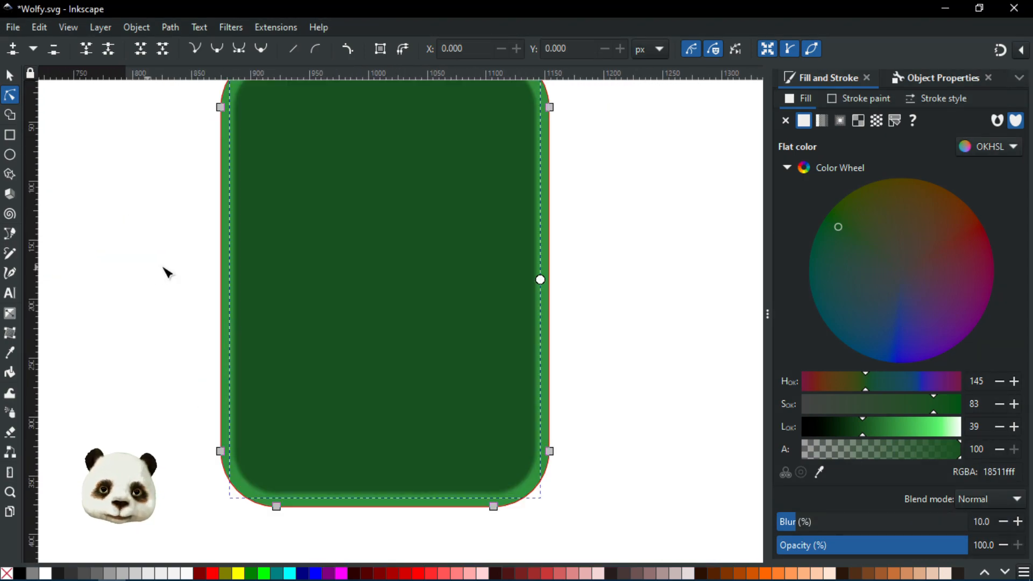
pyautogui.moveTo(286, 261); pyautogui.dragTo(277, 295)
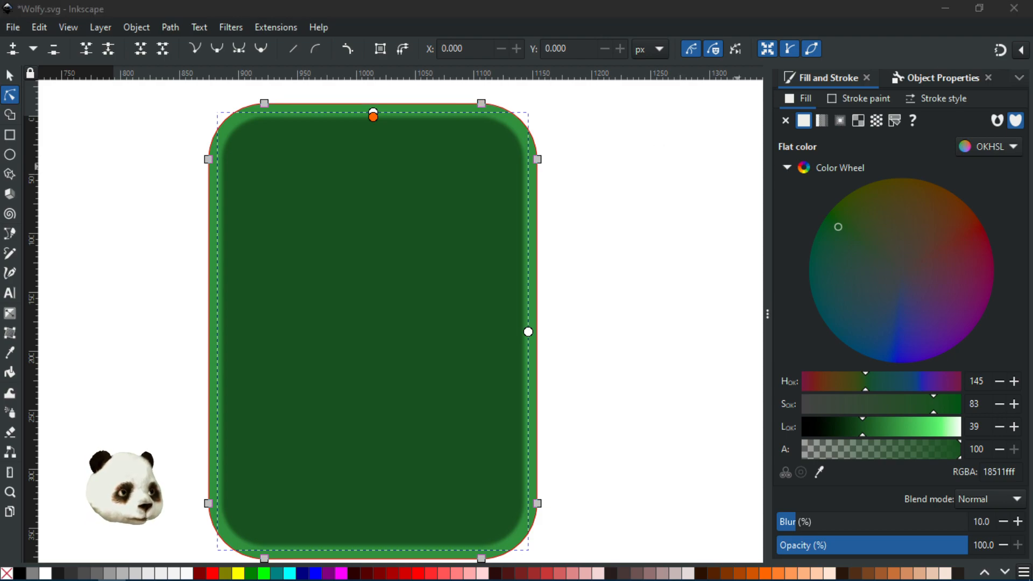
pyautogui.hotkey('ctrl', 'shift', 'l')
pyautogui.hotkey('ctrl', 'g')
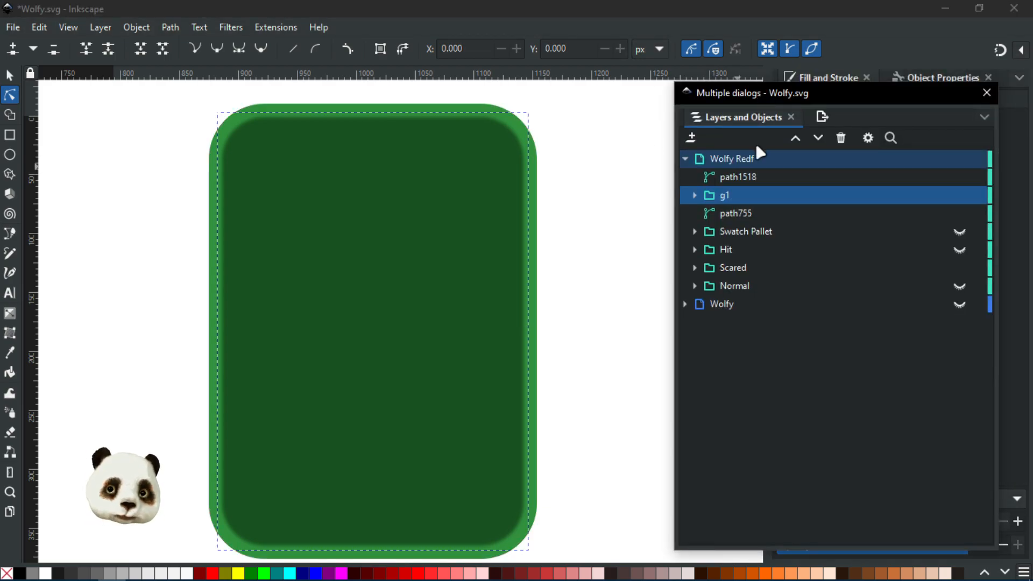
# Move the dark green inset and the green frame apart, and undo both moves
pyautogui.click(719, 179)
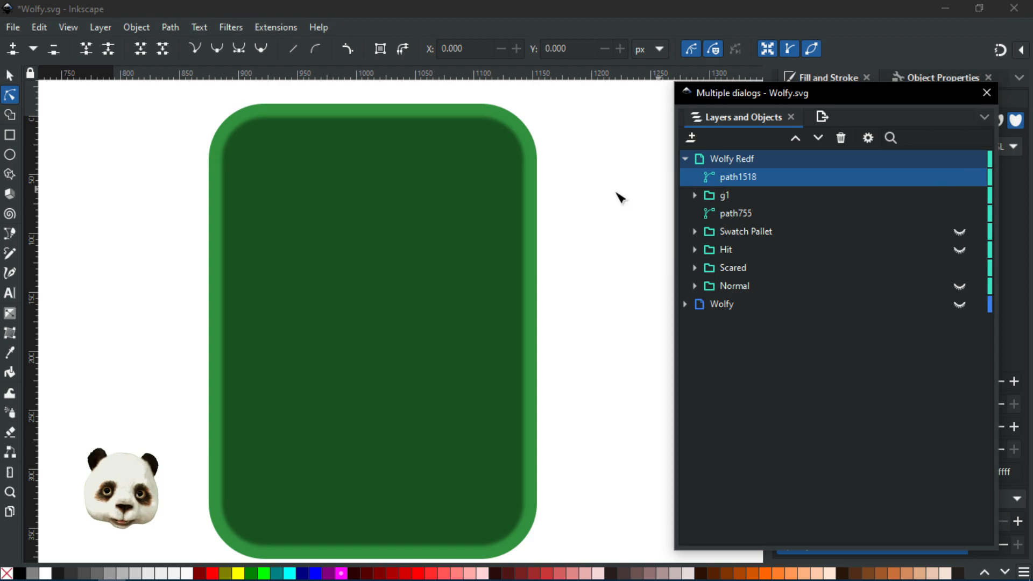
pyautogui.click(12, 78)
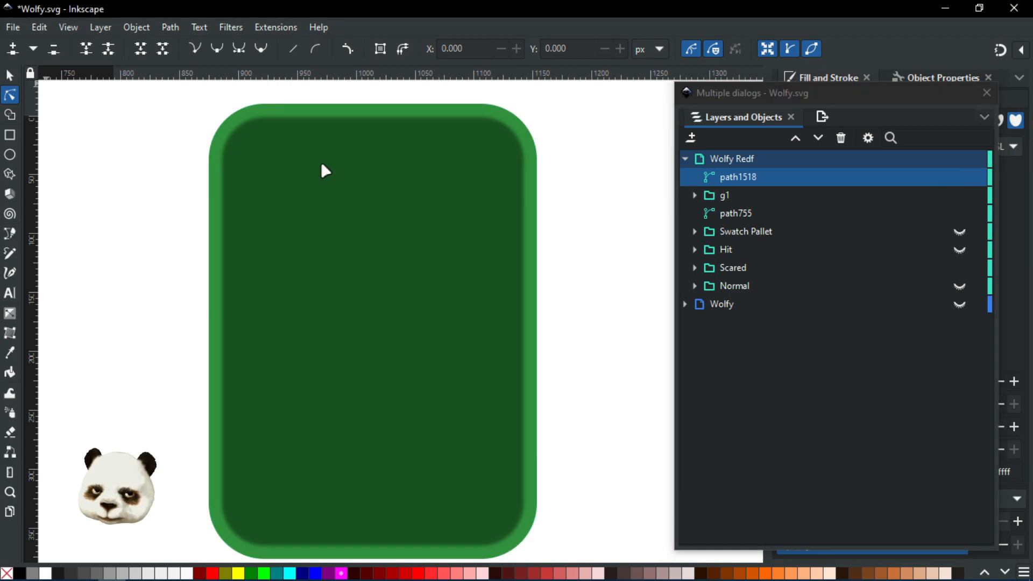
pyautogui.moveTo(302, 156); pyautogui.dragTo(409, 210)
pyautogui.click(216, 160)
pyautogui.moveTo(216, 160); pyautogui.dragTo(59, 196)
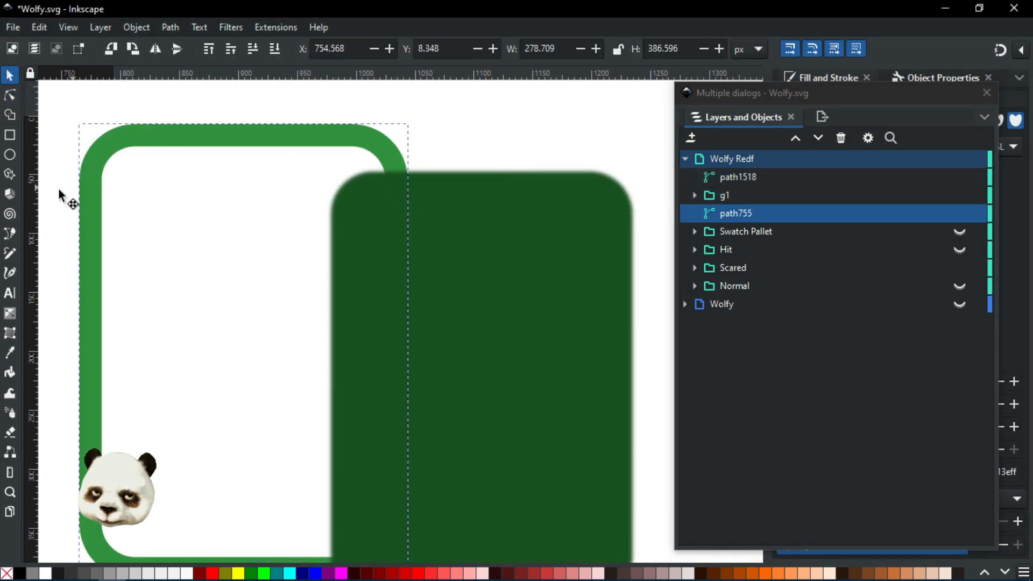
pyautogui.hotkey('ctrl', 'z')
pyautogui.hotkey('ctrl', 'z')
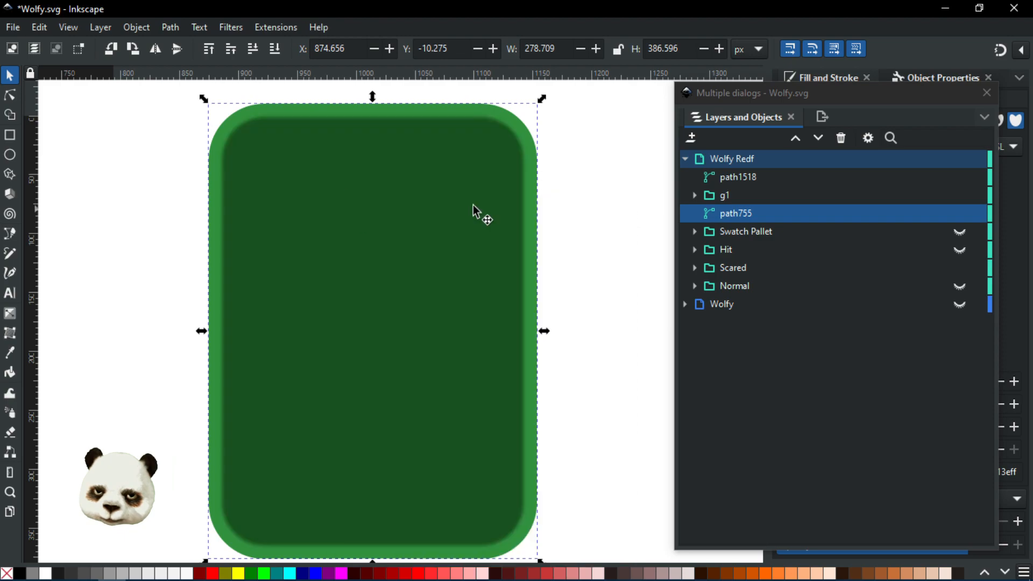
# Try a magenta fill on the leftover path1518, and delete that path
pyautogui.click(750, 181)
pyautogui.click(753, 177)
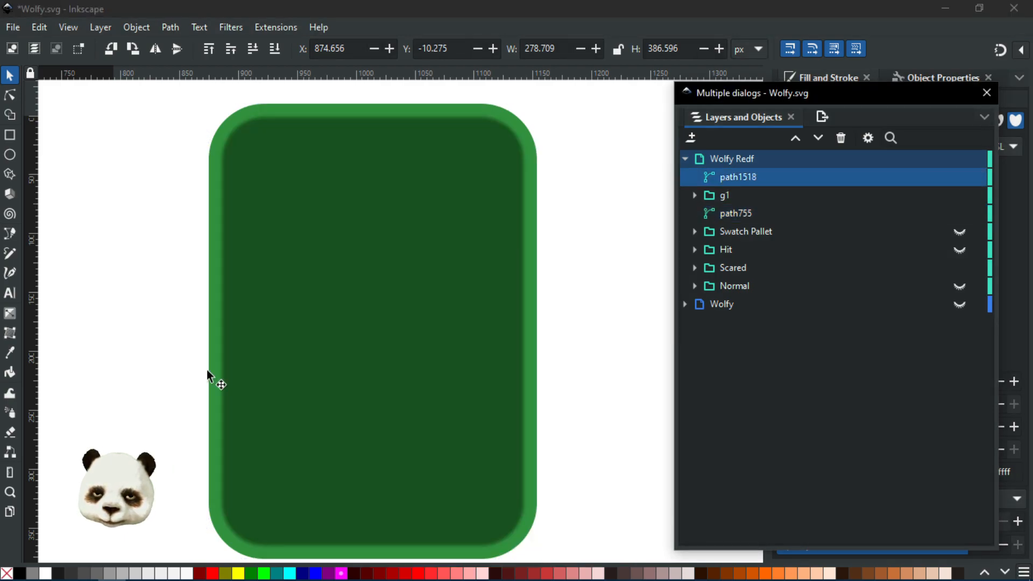
pyautogui.click(340, 571)
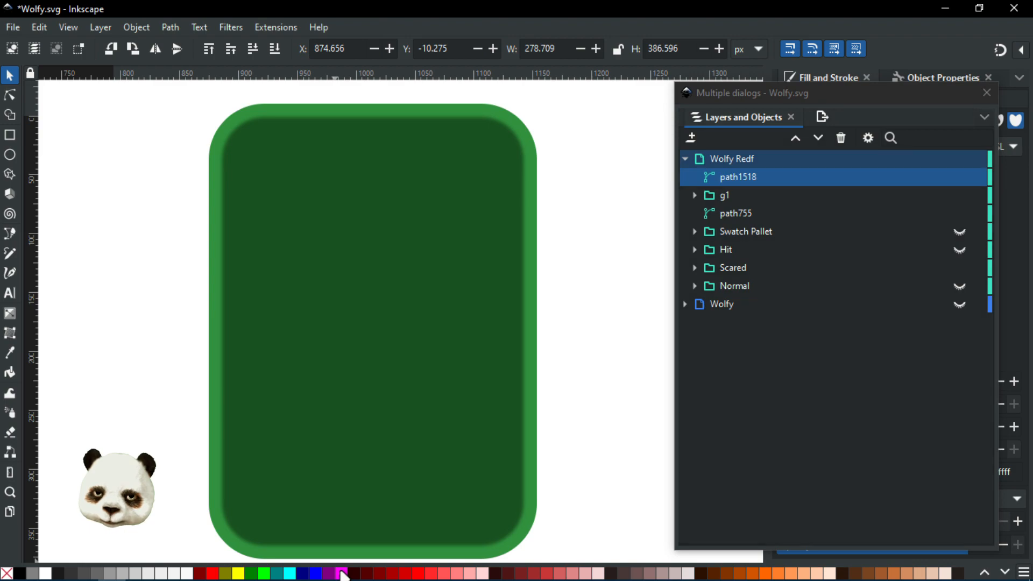
pyautogui.scroll(-2, 506, 364)
pyautogui.scroll(1, 533, 343)
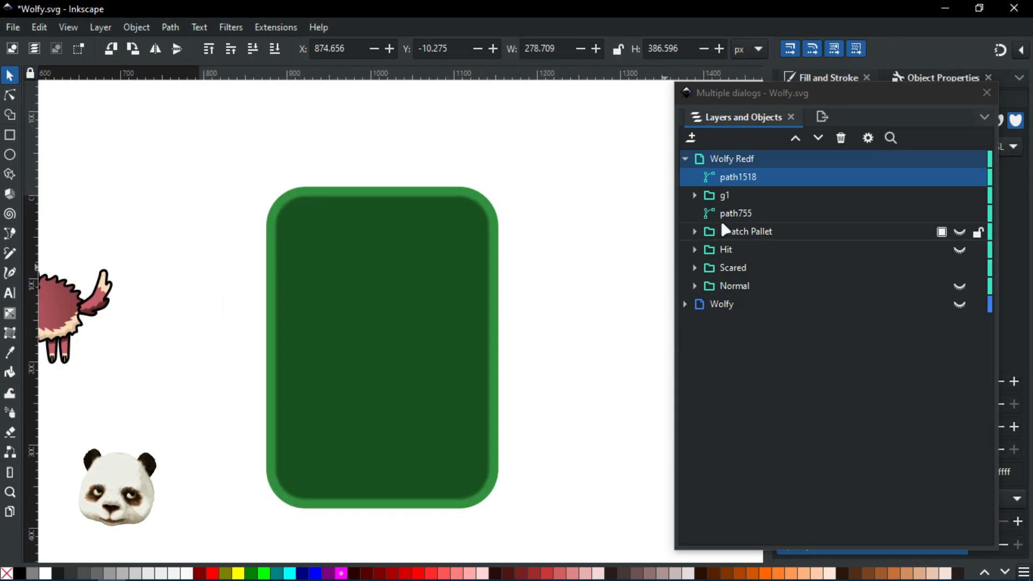
pyautogui.click(751, 181)
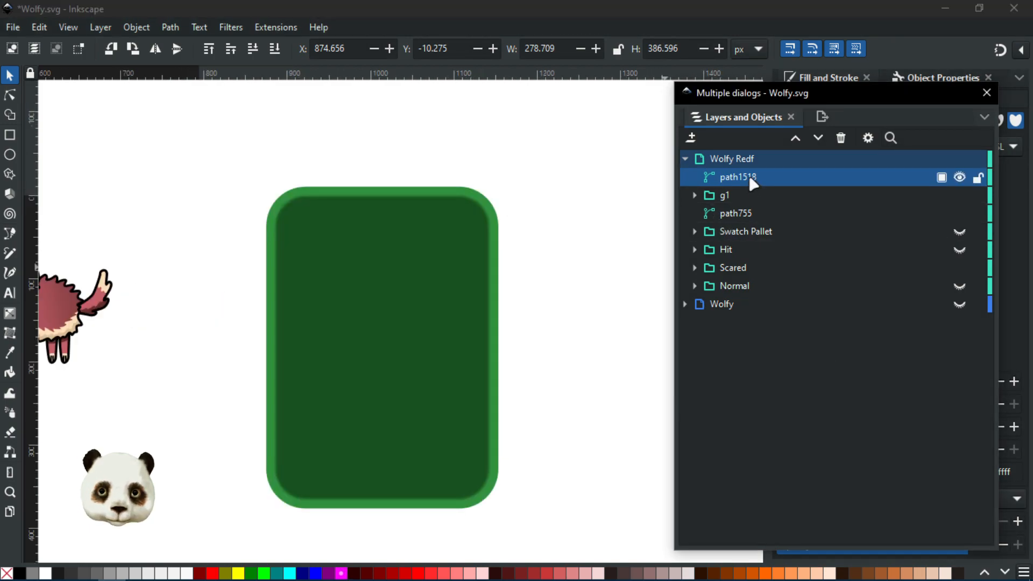
pyautogui.rightClick(751, 181)
pyautogui.click(789, 282)
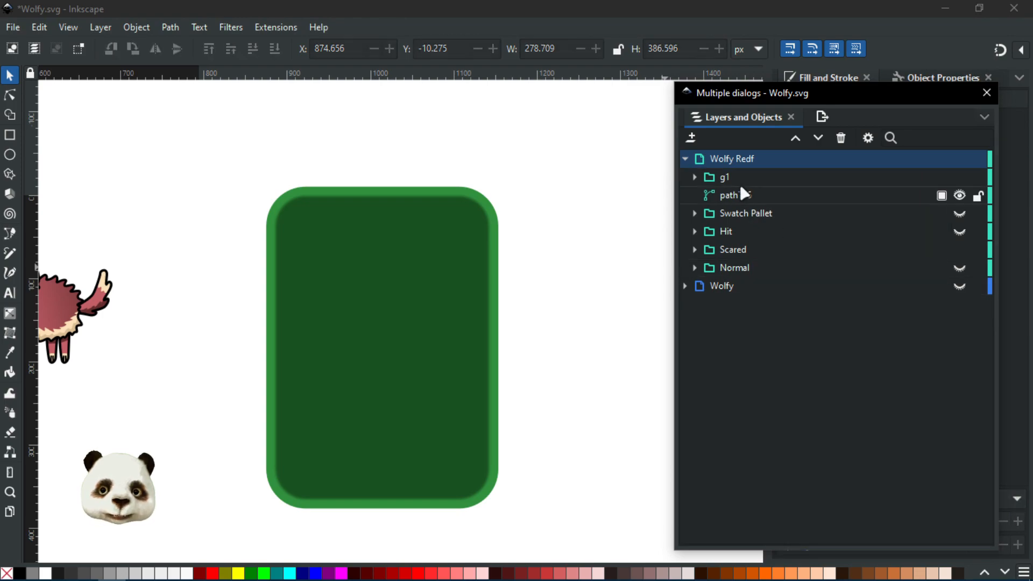
# Duplicate the green frame path755 and fill the copy with magenta
pyautogui.click(726, 194)
pyautogui.hotkey('ctrl', 'd')
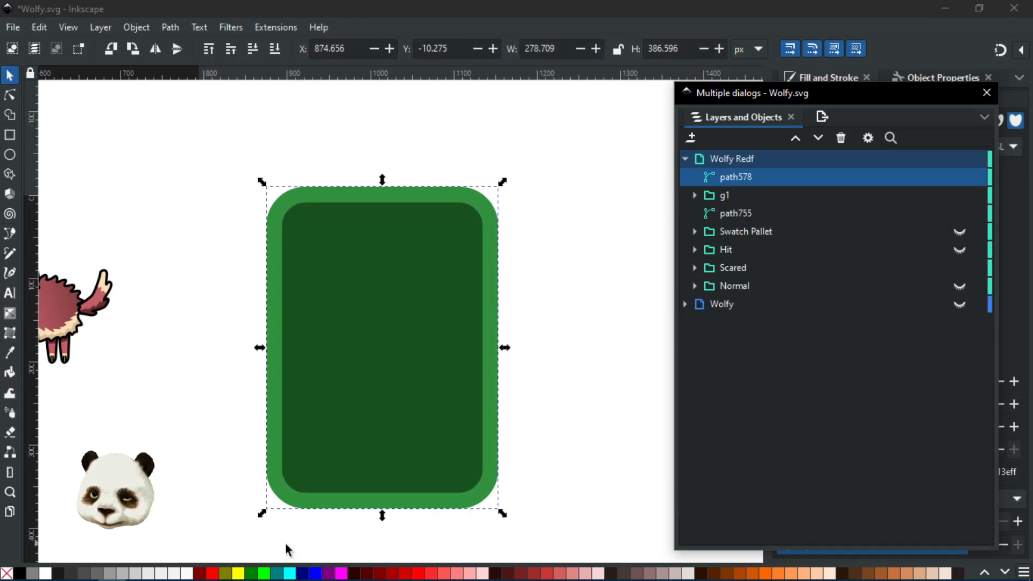
pyautogui.moveTo(342, 574); pyautogui.dragTo(487, 388)
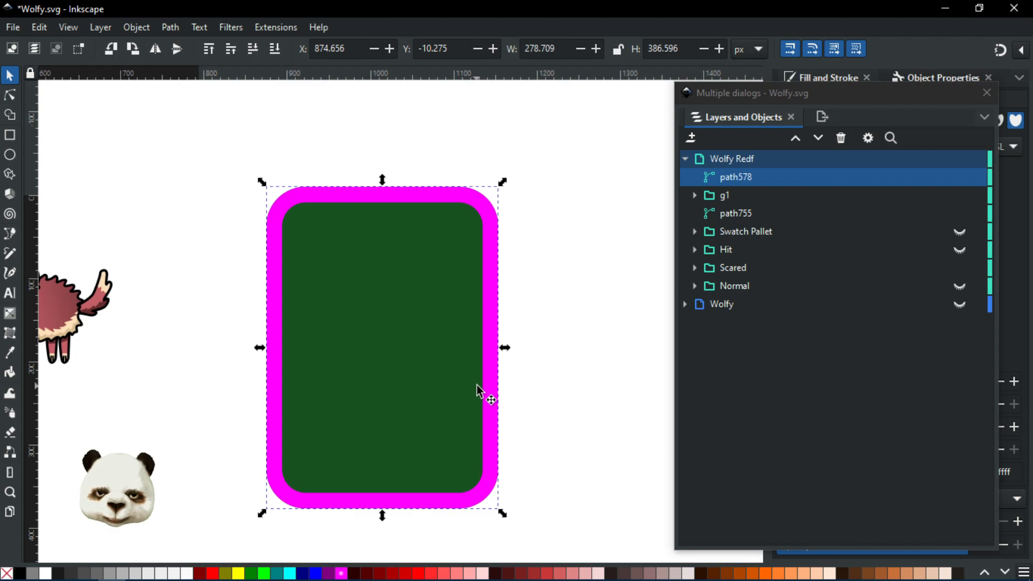
# Clip the inset group g1 with the magenta frame copy
pyautogui.keyDown('shift'); pyautogui.click(718, 200); pyautogui.keyUp('shift')
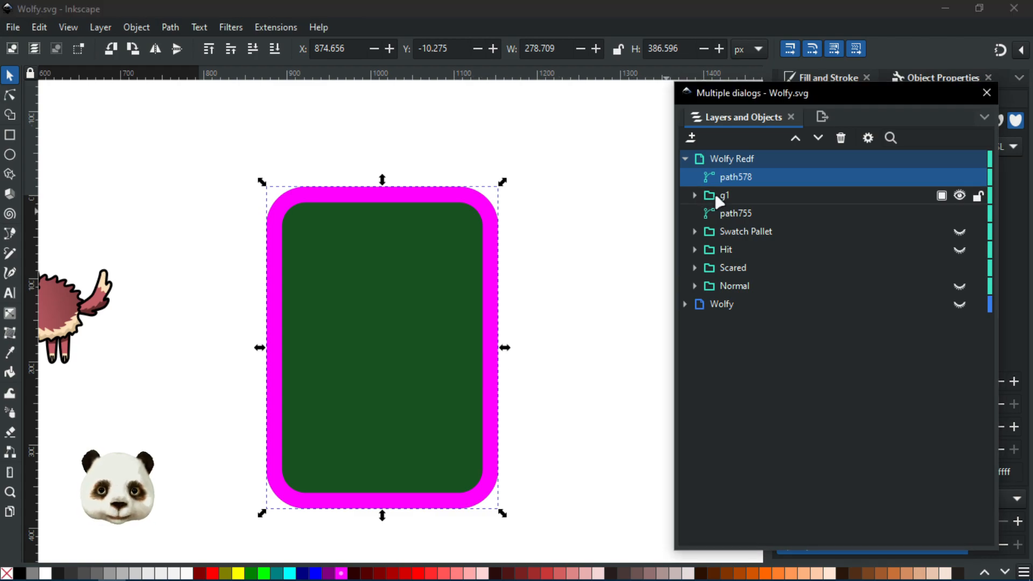
pyautogui.rightClick(718, 200)
pyautogui.click(763, 511)
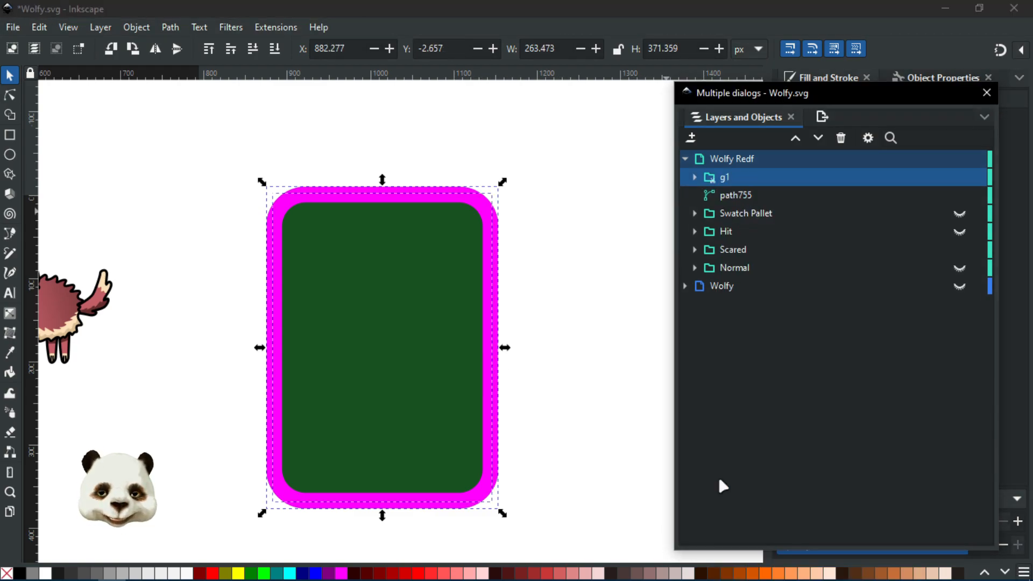
# Set the Offset effect of path1517 inside the clipped group g1 to -2.5 mm and save the document
pyautogui.click(695, 177)
pyautogui.click(741, 195)
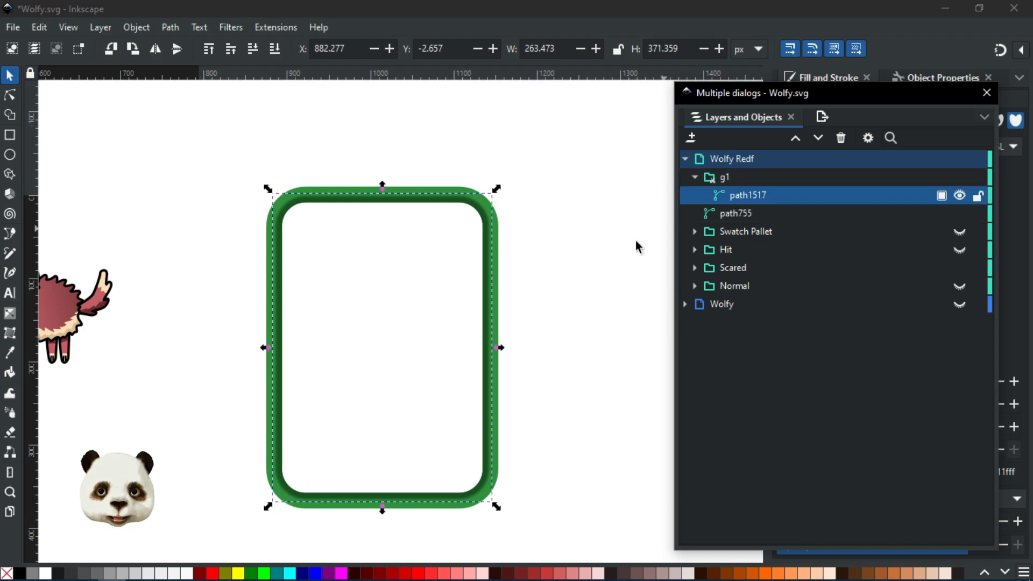
pyautogui.scroll(1, 447, 241)
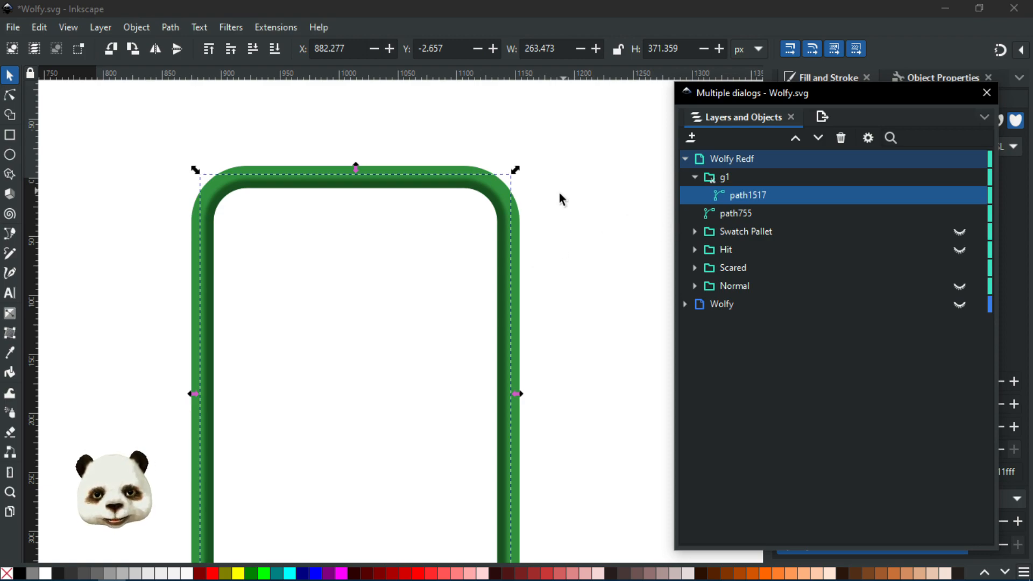
pyautogui.scroll(-3, 561, 211)
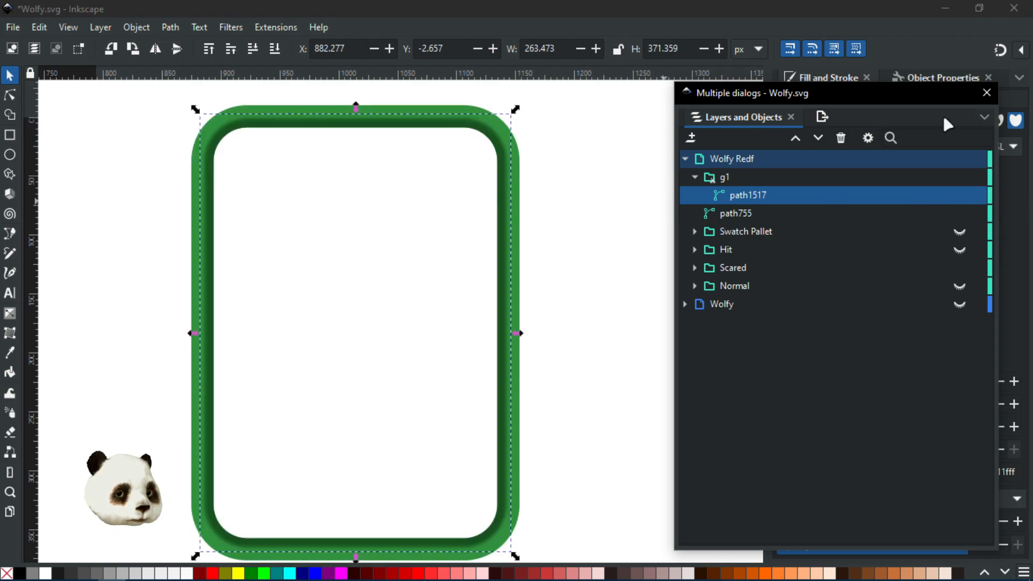
pyautogui.moveTo(0, 37); pyautogui.dragTo(835, 39)
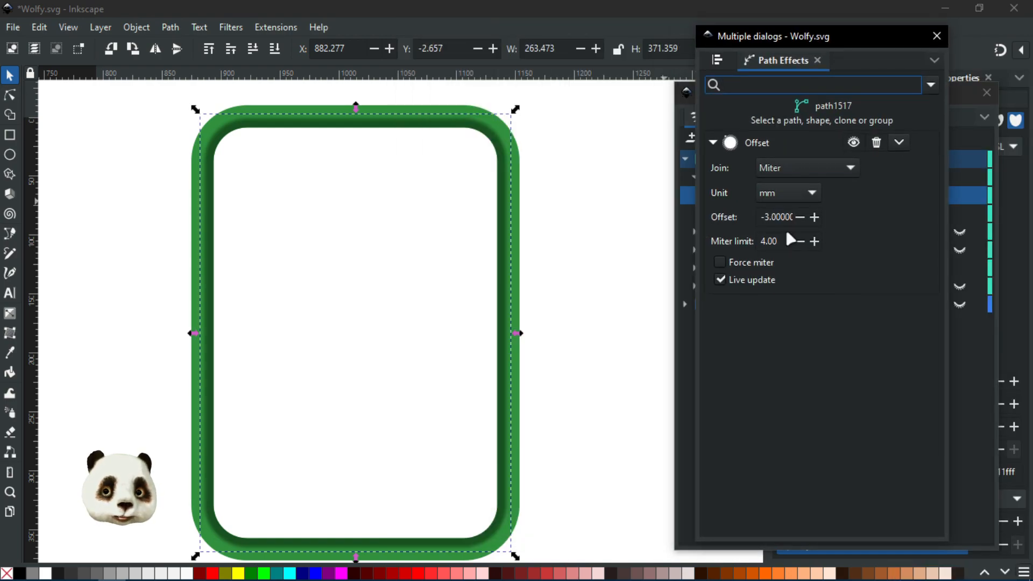
pyautogui.click(814, 217)
pyautogui.click(814, 217)
pyautogui.click(814, 217)
pyautogui.click(814, 217)
pyautogui.click(814, 217)
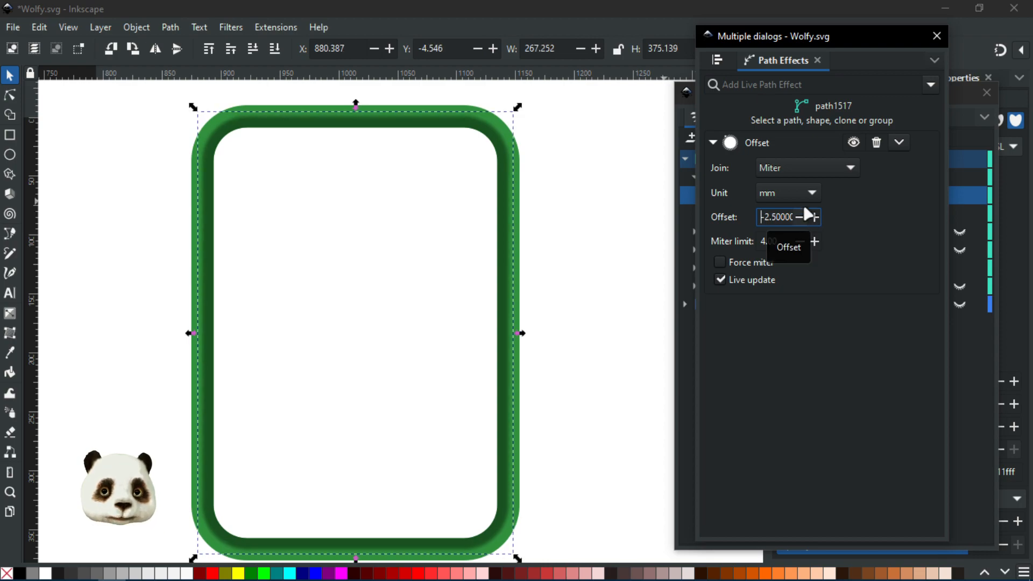
pyautogui.moveTo(751, 41); pyautogui.dragTo(1032, 70)
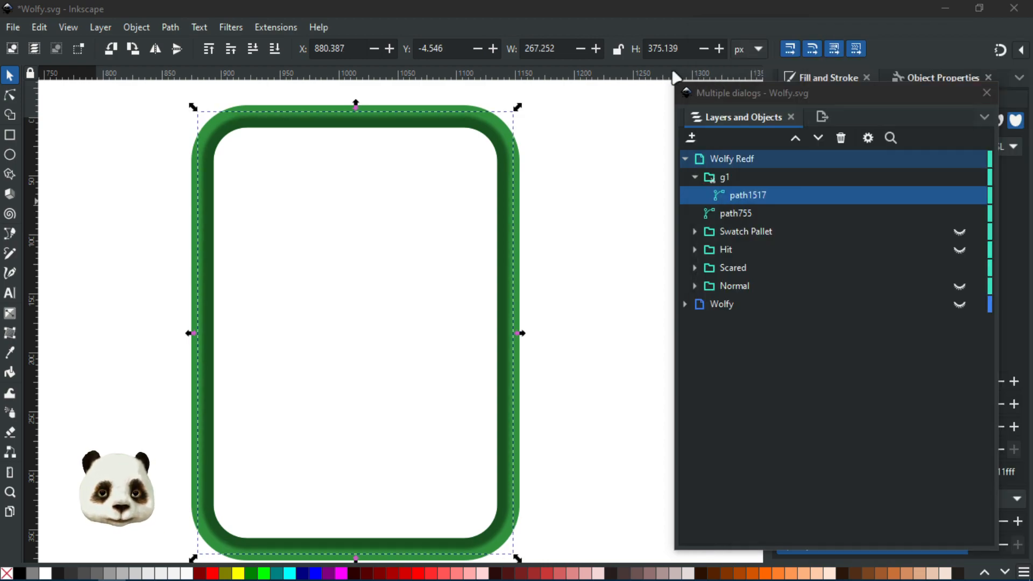
pyautogui.moveTo(739, 91); pyautogui.dragTo(1032, 85)
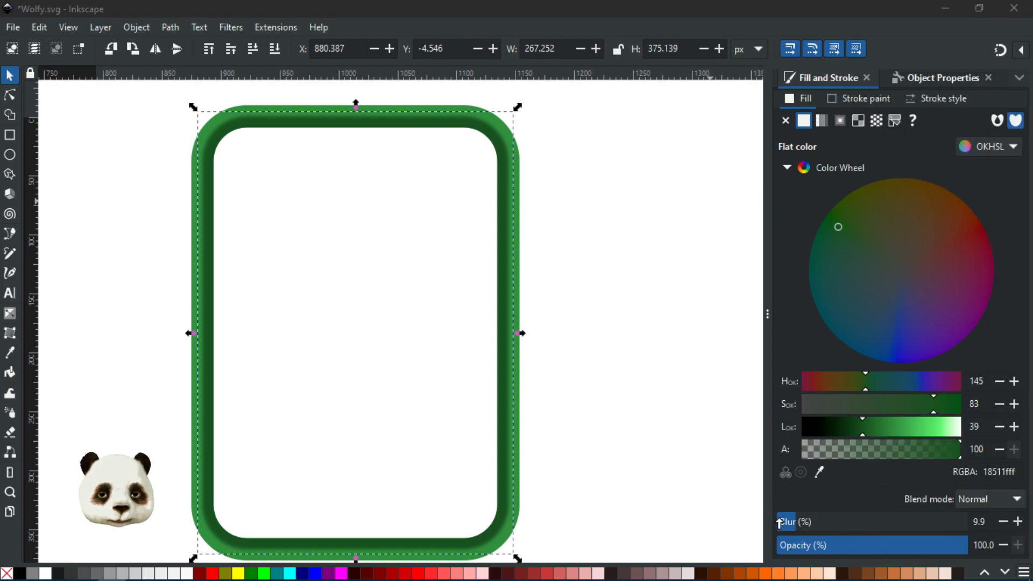
pyautogui.hotkey('ctrl', 's')
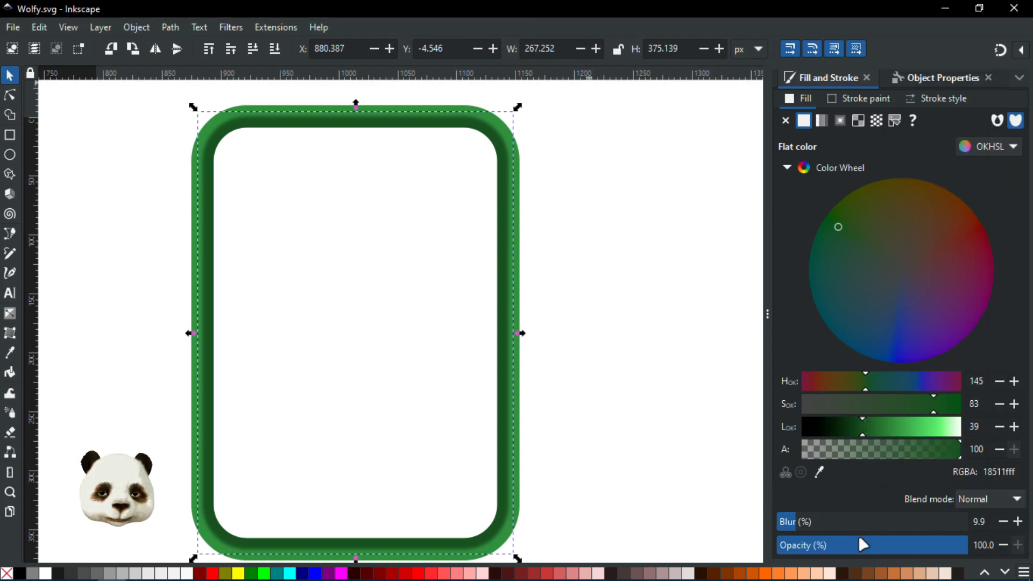
# Try a 30% blur on the clipped inset, and reduce it until the frame's outer edge stays lighter green
pyautogui.click(800, 522)
pyautogui.click(818, 520)
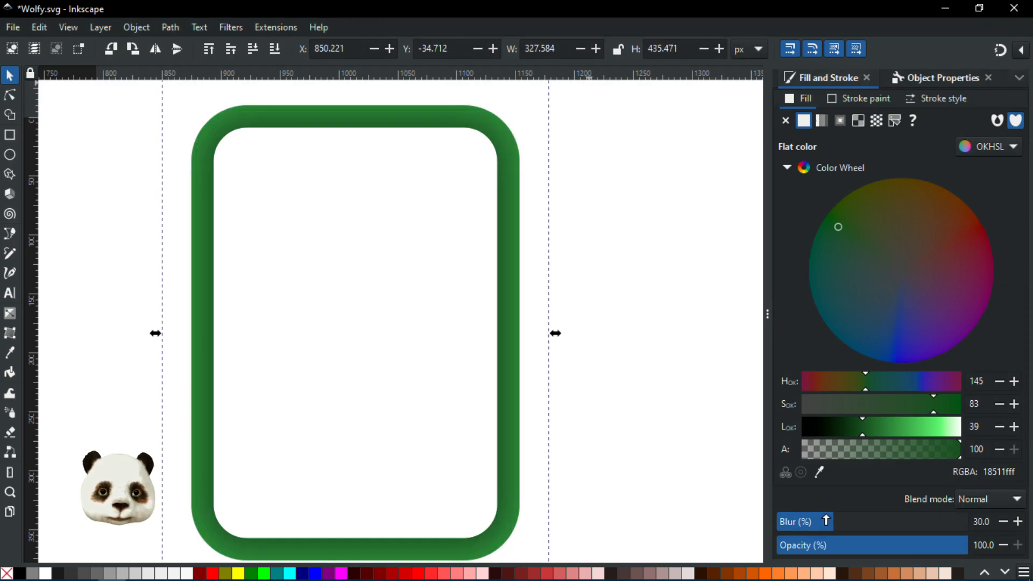
pyautogui.click(1002, 520)
pyautogui.click(1002, 521)
pyautogui.click(1001, 520)
pyautogui.click(1002, 520)
pyautogui.click(1003, 521)
pyautogui.click(686, 338)
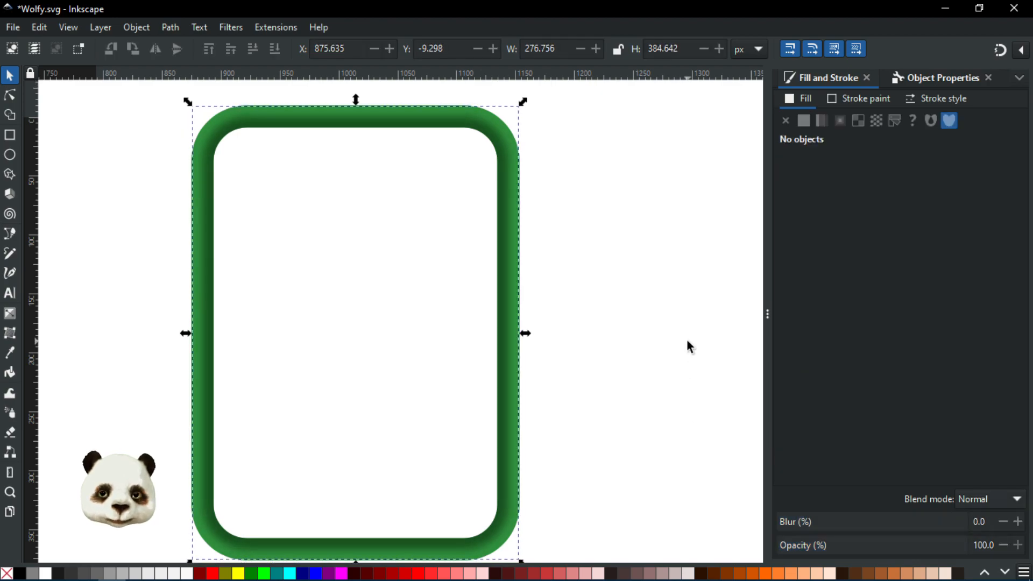
pyautogui.scroll(-3, 602, 391)
pyautogui.scroll(2, 605, 371)
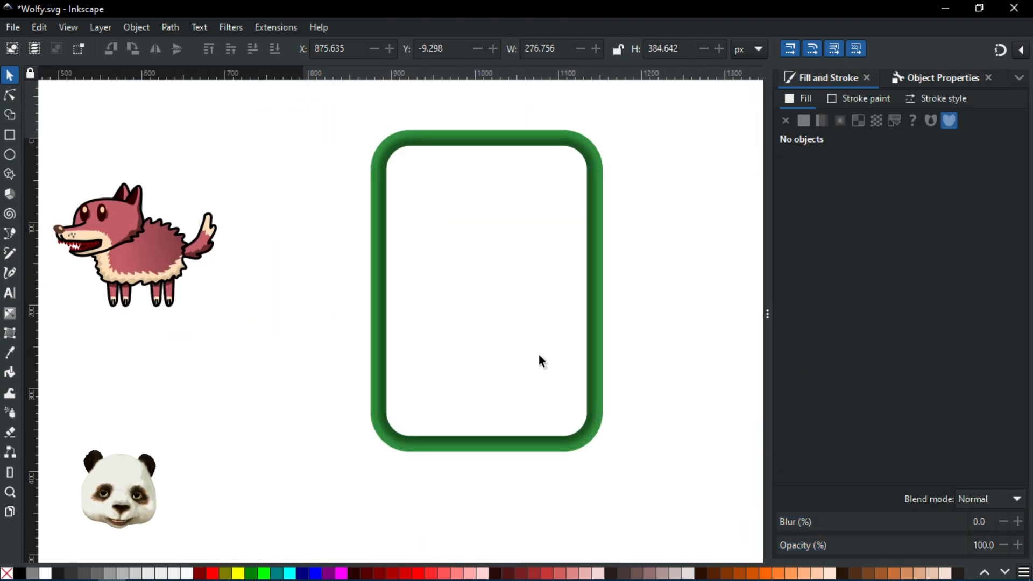
pyautogui.scroll(2, 569, 134)
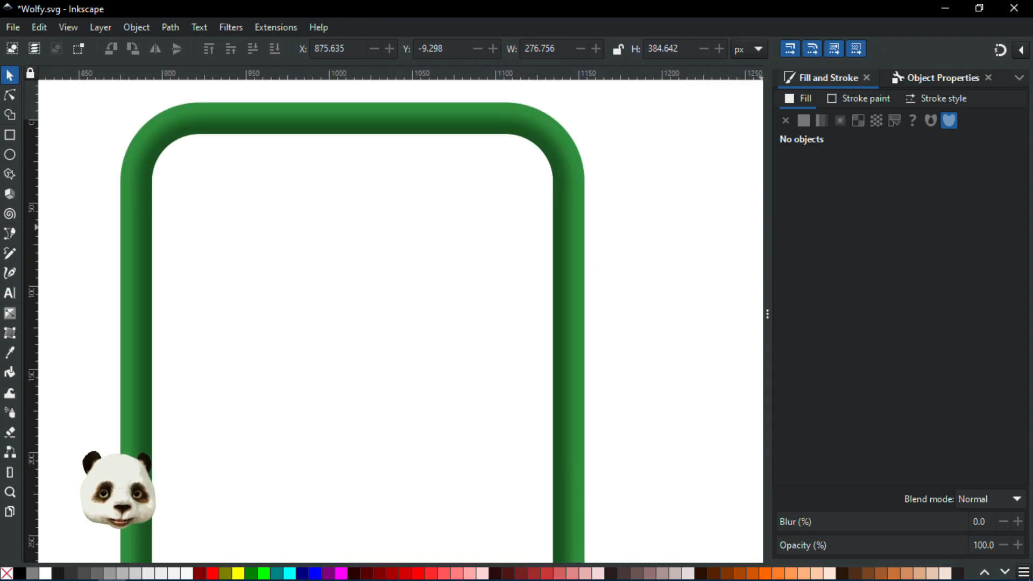
# Bring back the Layers and Objects list and duplicate the green frame path755
pyautogui.moveTo(1032, 121); pyautogui.dragTo(733, 81)
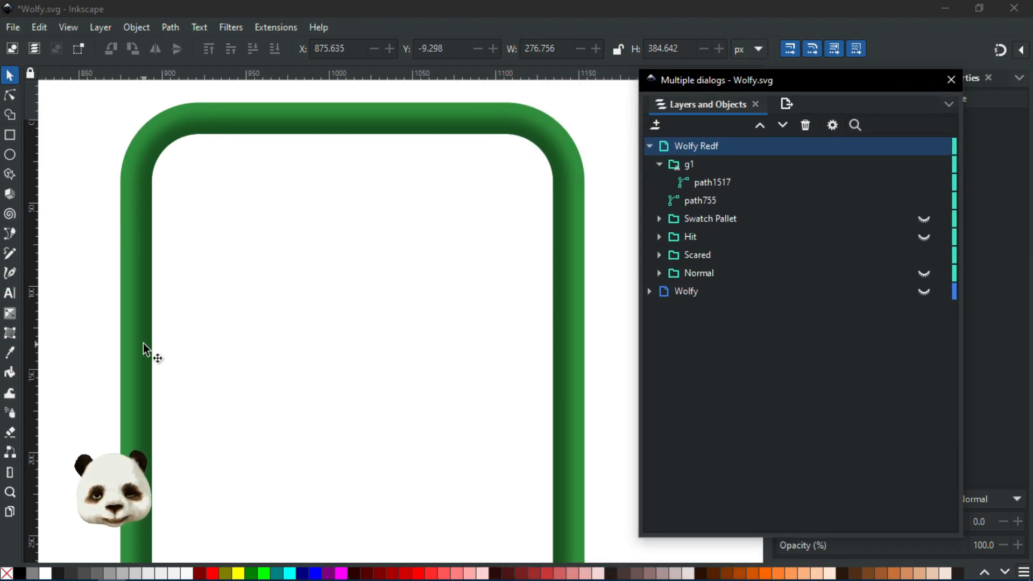
pyautogui.scroll(-2, 233, 317)
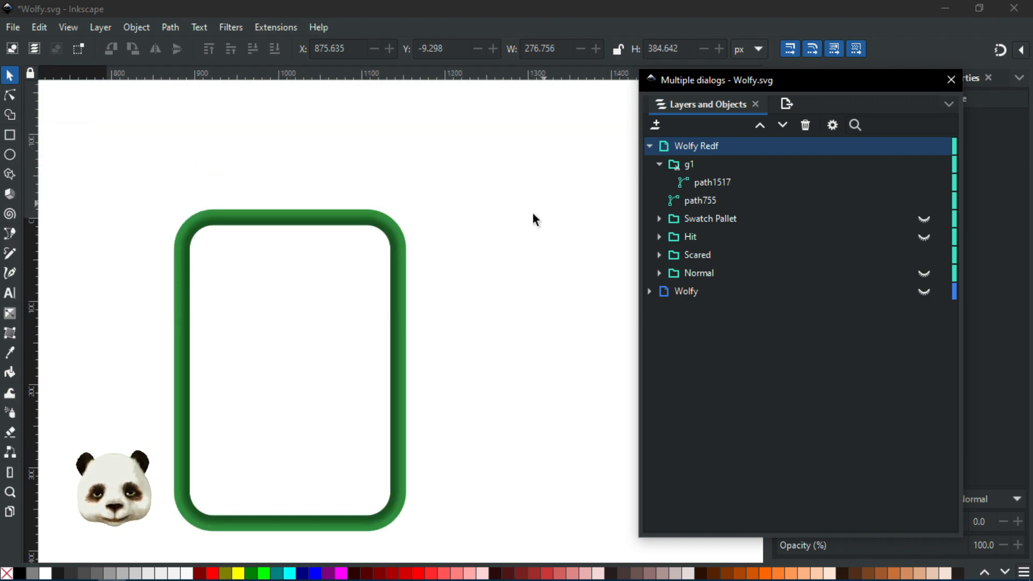
pyautogui.click(708, 171)
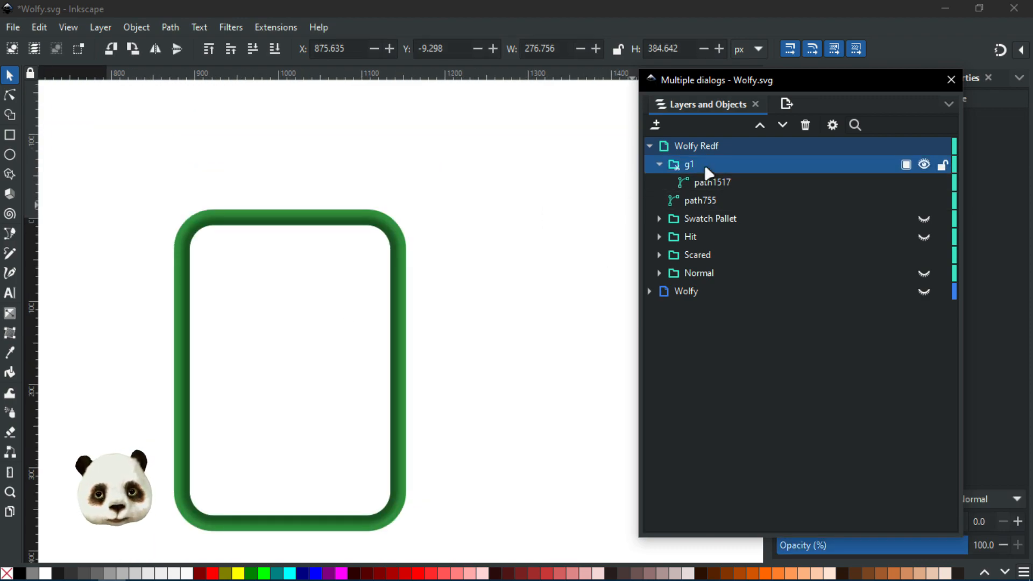
pyautogui.click(706, 200)
pyautogui.hotkey('ctrl', 'd')
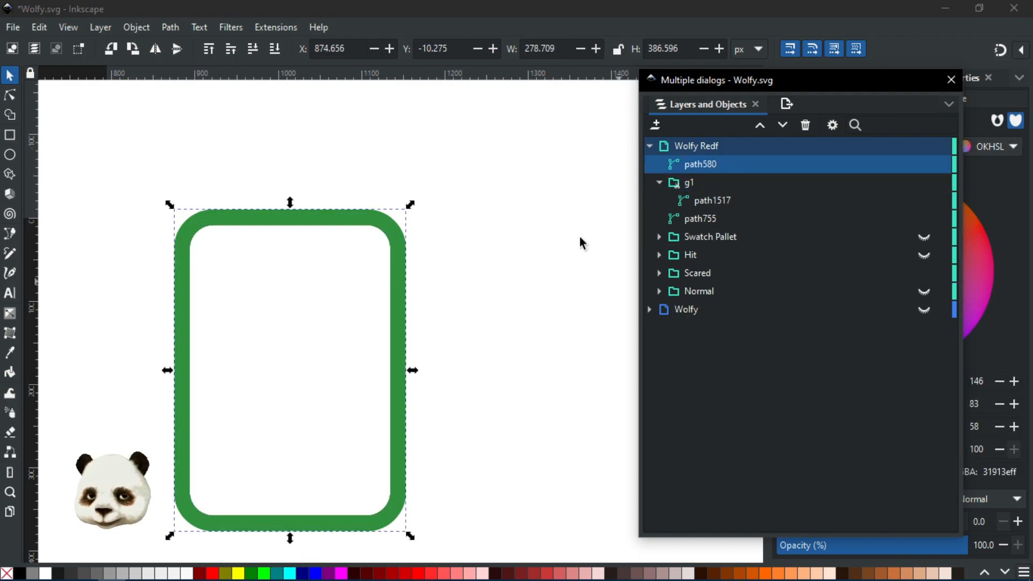
# Add an Offset live path effect of 2 mm to the duplicated green frame path580
pyautogui.moveTo(318, 221); pyautogui.dragTo(463, 280)
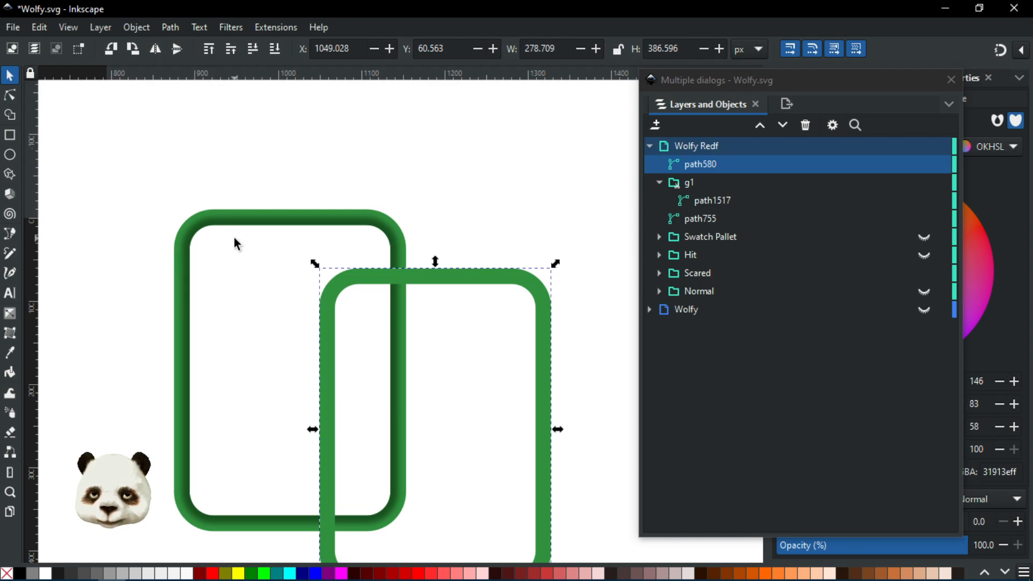
pyautogui.hotkey('ctrl', 'z')
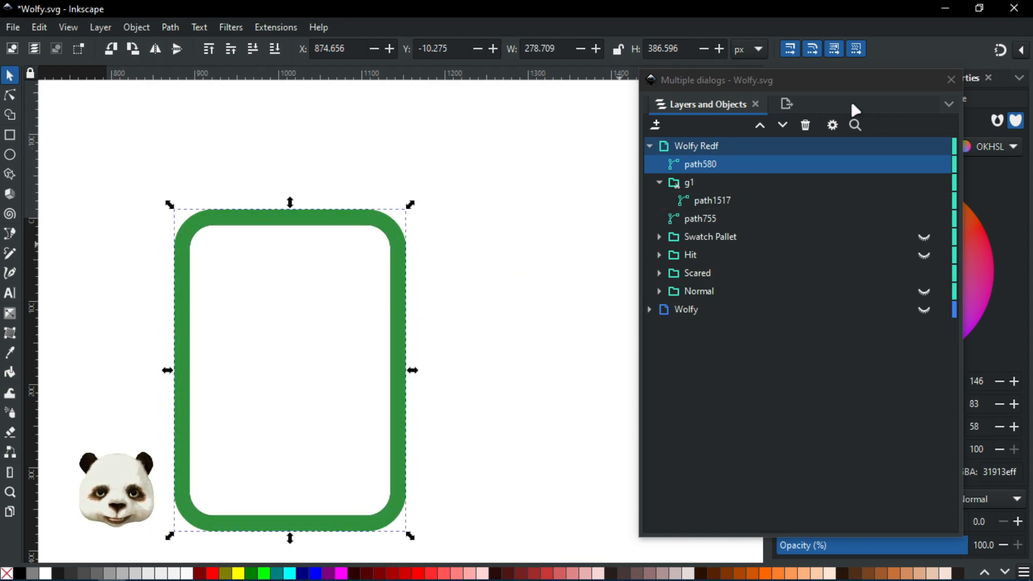
pyautogui.moveTo(754, 62); pyautogui.dragTo(681, 63)
pyautogui.click(801, 114)
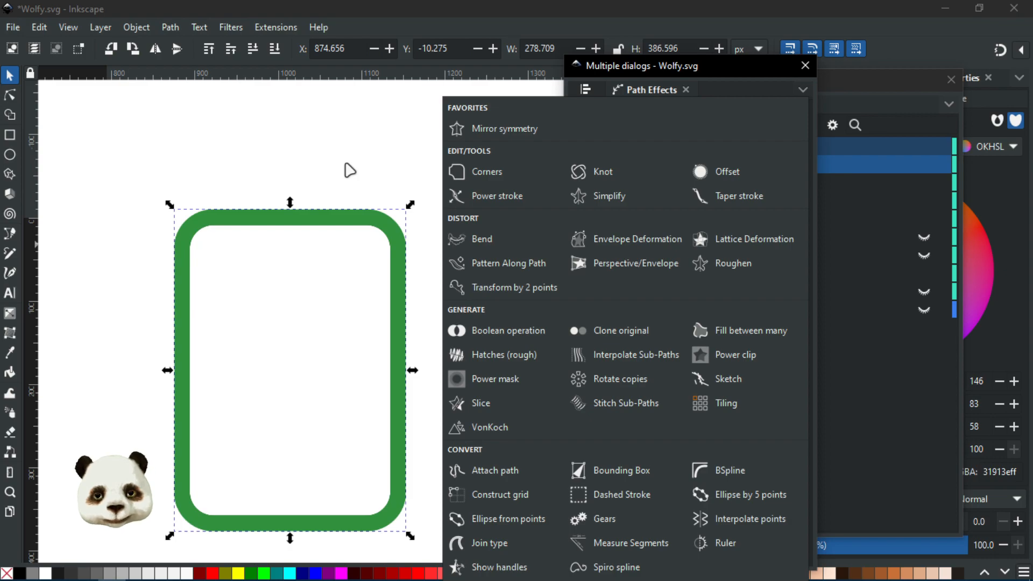
pyautogui.click(708, 171)
pyautogui.click(652, 234)
pyautogui.tripleClick(653, 234)
pyautogui.write('2')
pyautogui.press('Return')
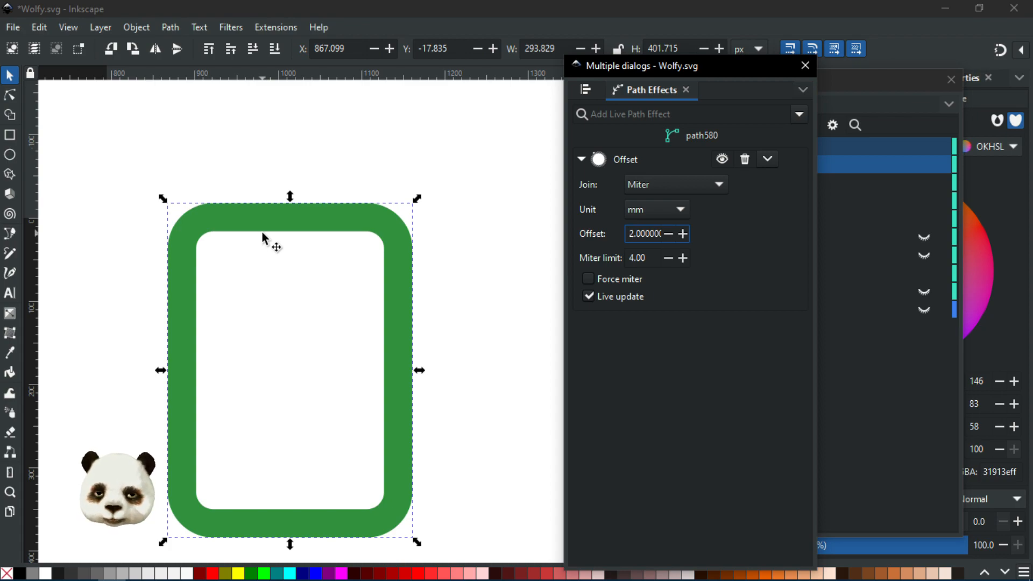
# Fill the enlarged frame path580 with dark red 800000, and undo moving it aside for comparison with the shaded frame
pyautogui.moveTo(262, 232); pyautogui.dragTo(367, 236)
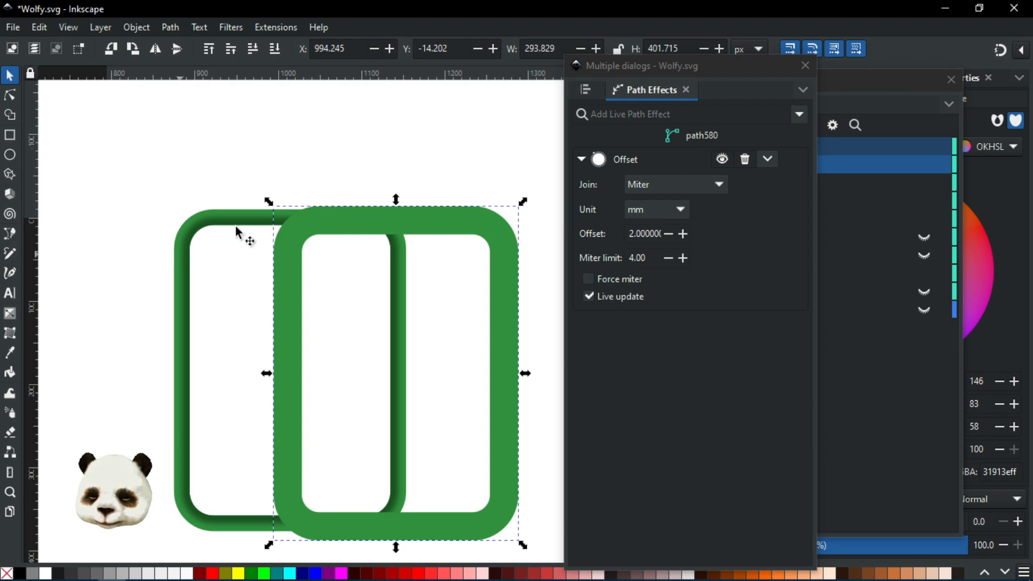
pyautogui.moveTo(362, 224); pyautogui.dragTo(321, 233)
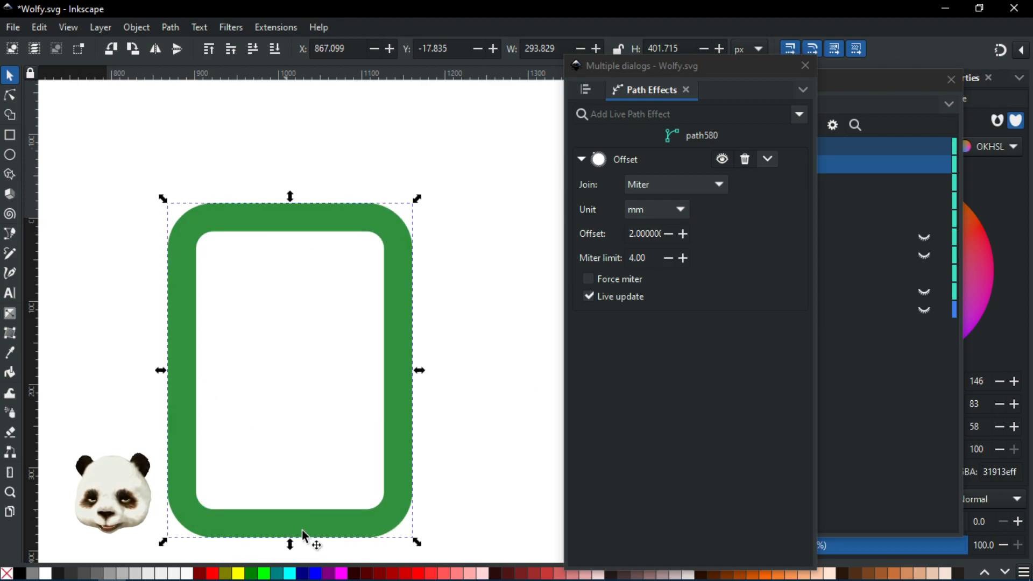
pyautogui.click(379, 573)
pyautogui.moveTo(282, 230); pyautogui.dragTo(420, 232)
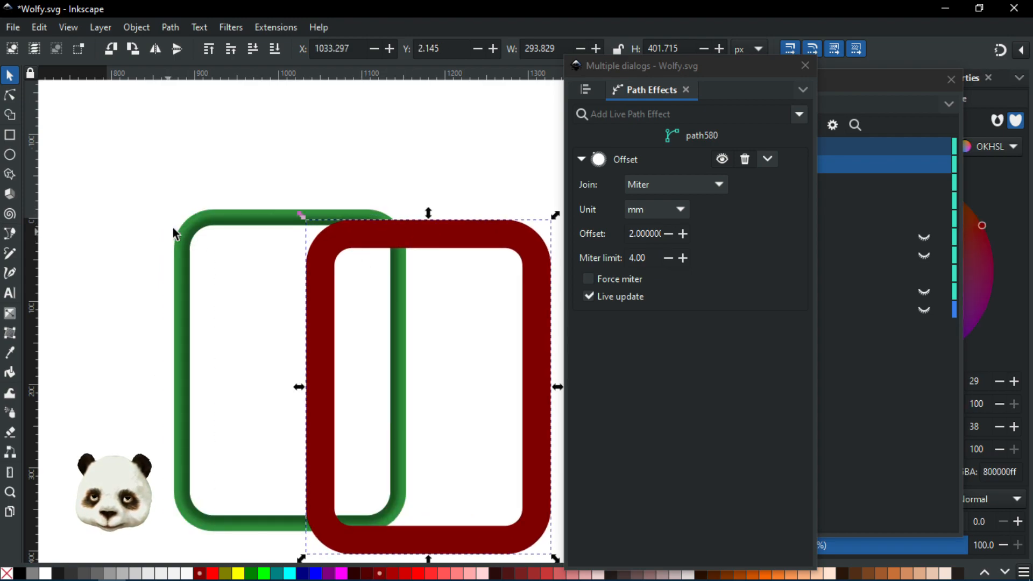
pyautogui.click(217, 213)
pyautogui.hotkey('ctrl', 'z')
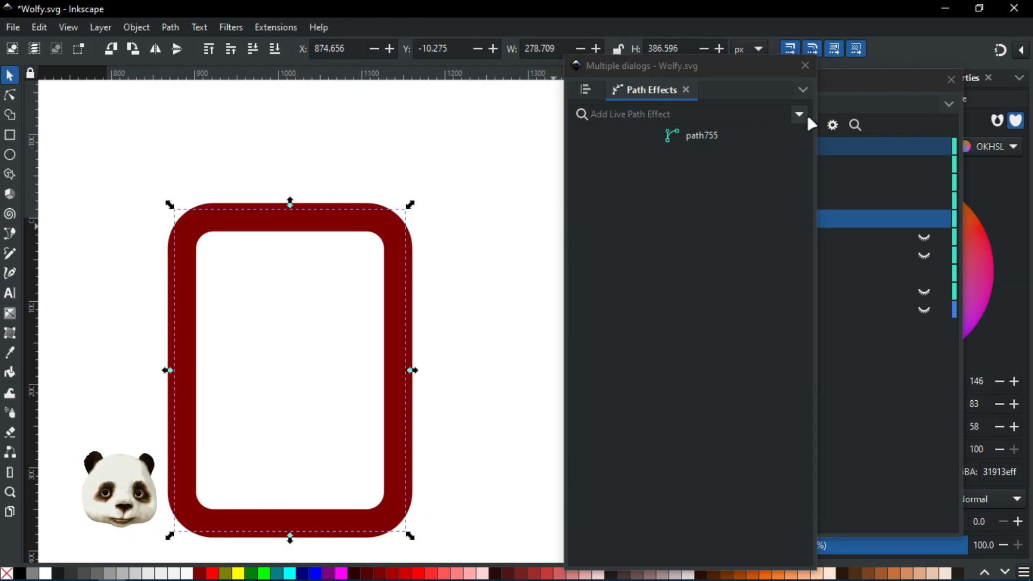
# Make a solid rounded rectangle from an in-place copy of path755 with the Shape Builder, and save the document
pyautogui.click(836, 93)
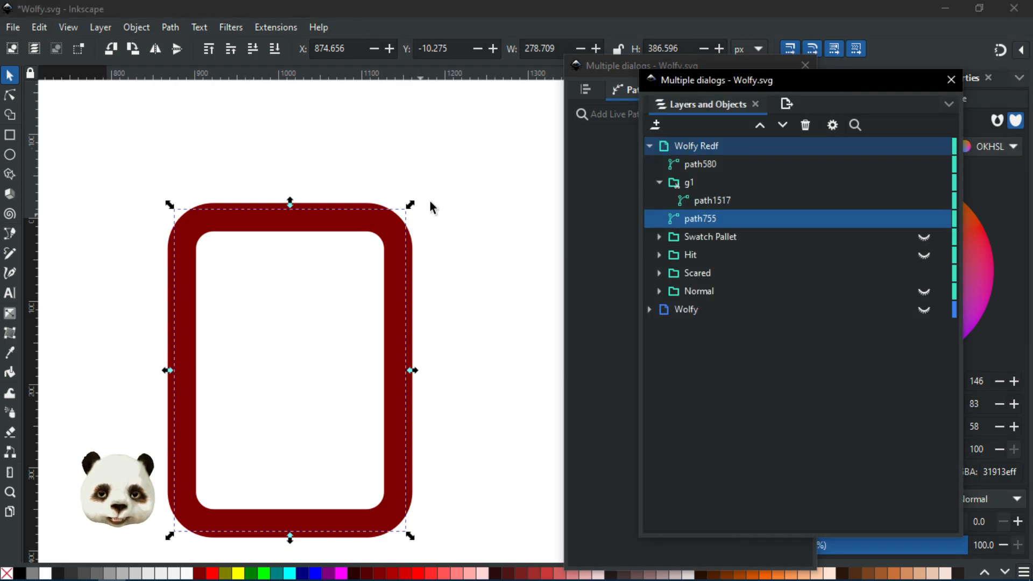
pyautogui.hotkey('ctrl', 'alt', 'v')
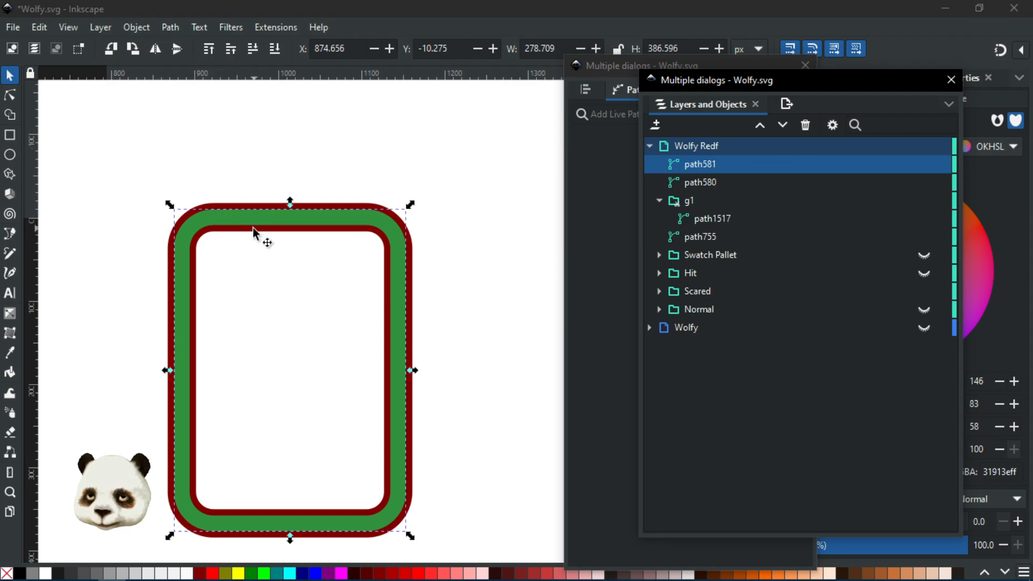
pyautogui.click(122, 150)
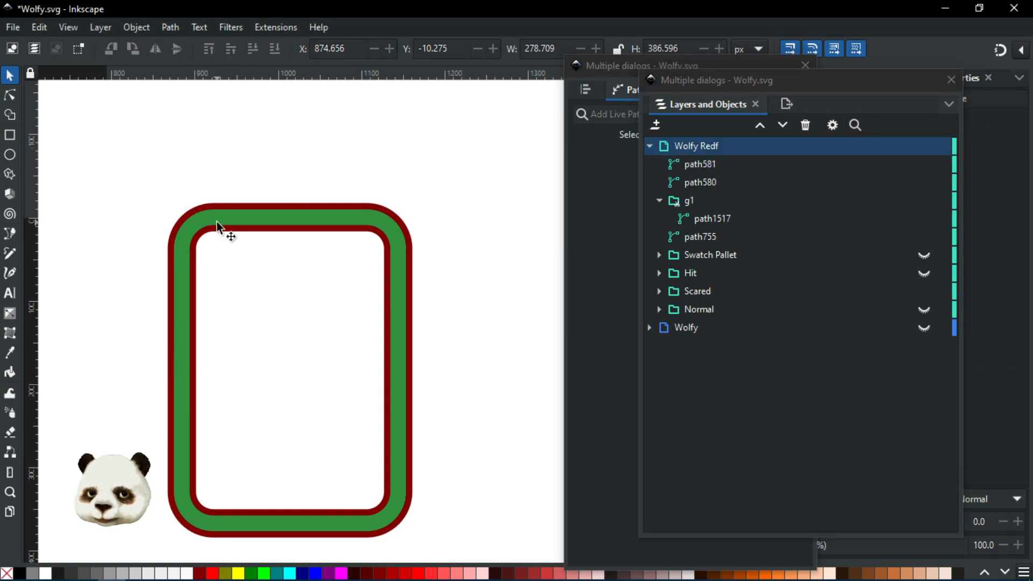
pyautogui.click(216, 221)
pyautogui.press('x')
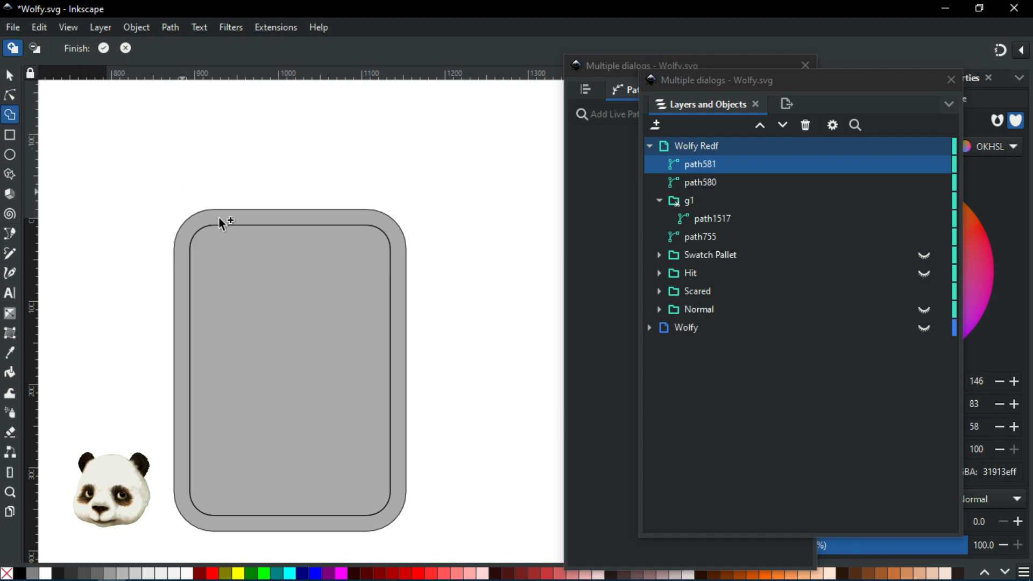
pyautogui.moveTo(212, 223); pyautogui.dragTo(226, 249)
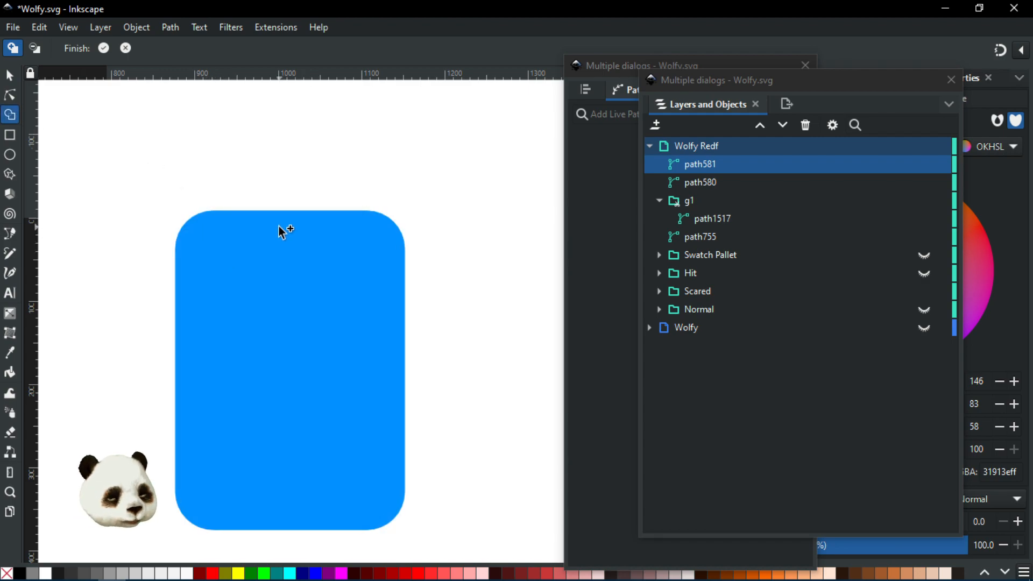
pyautogui.press('Return')
pyautogui.hotkey('ctrl', 's')
# Cut the solid green shape path582 out of the red frame path580 with the Shape Builder, keeping only the outer ring
pyautogui.scroll(2, 281, 250)
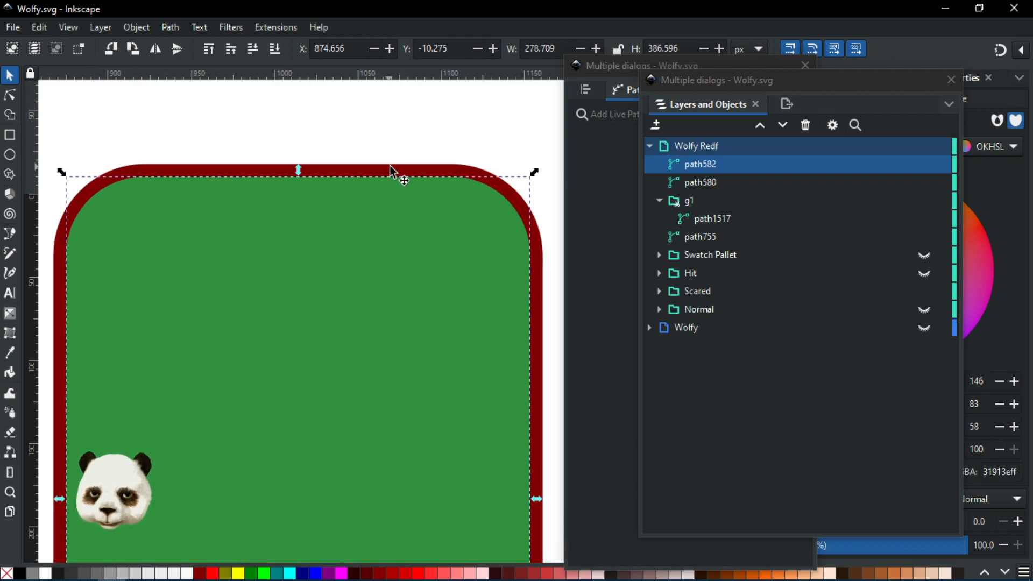
pyautogui.keyDown('alt'); pyautogui.keyDown('shift'); pyautogui.click(389, 166); pyautogui.keyUp('shift'); pyautogui.keyUp('alt')
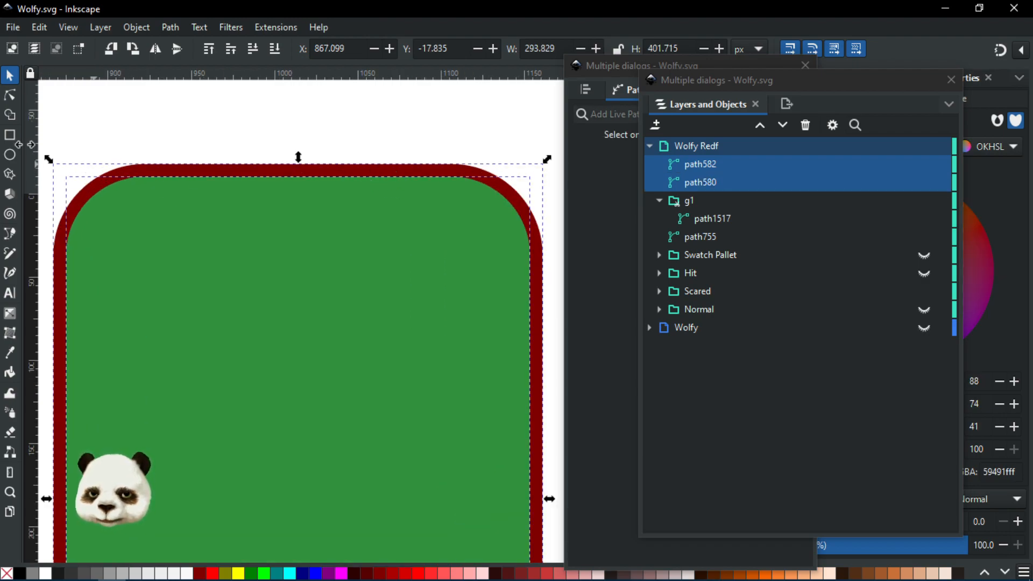
pyautogui.click(10, 114)
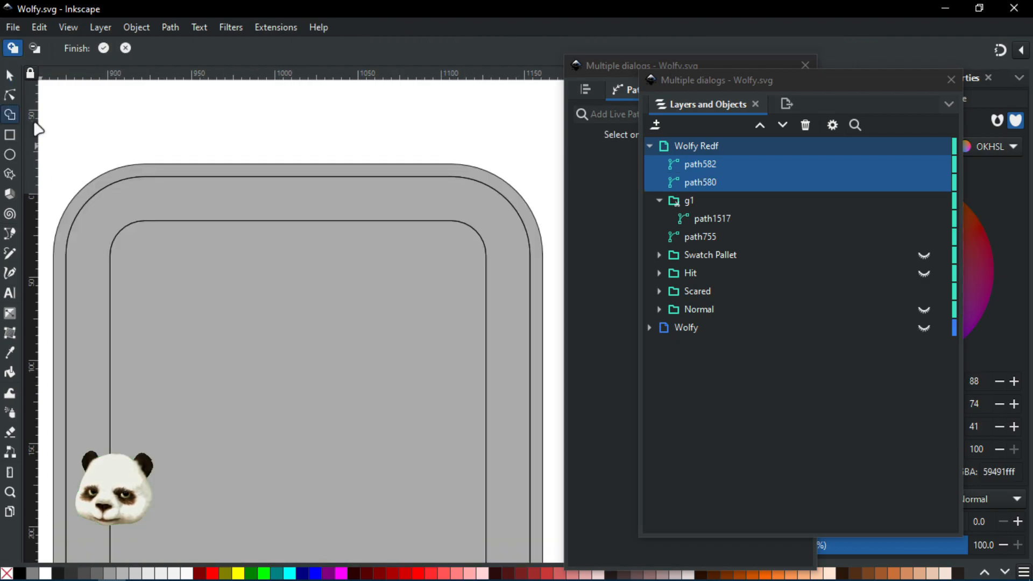
pyautogui.keyDown('shift'); pyautogui.click(114, 210); pyautogui.keyUp('shift')
pyautogui.keyDown('shift'); pyautogui.click(163, 268); pyautogui.keyUp('shift')
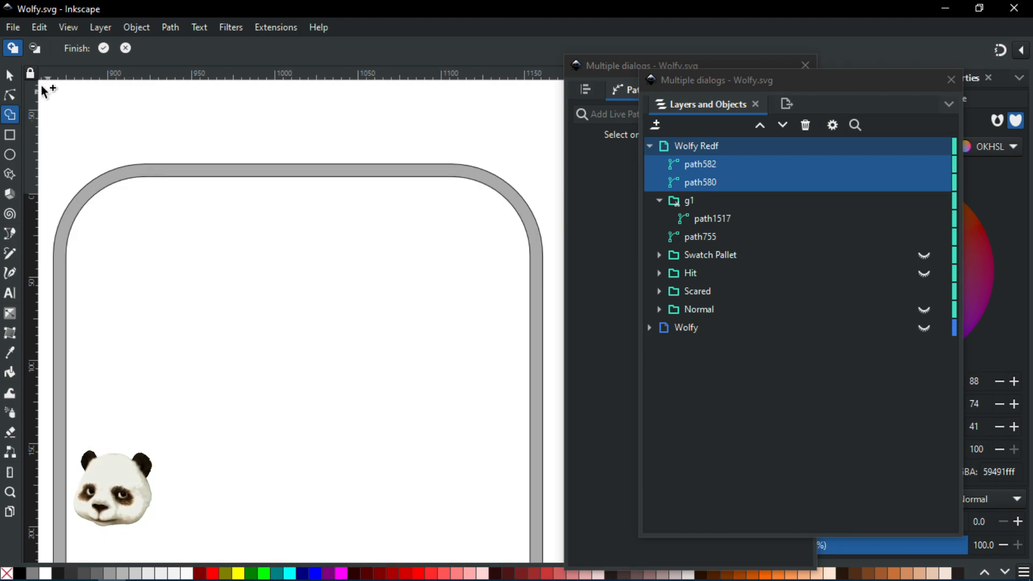
pyautogui.click(10, 76)
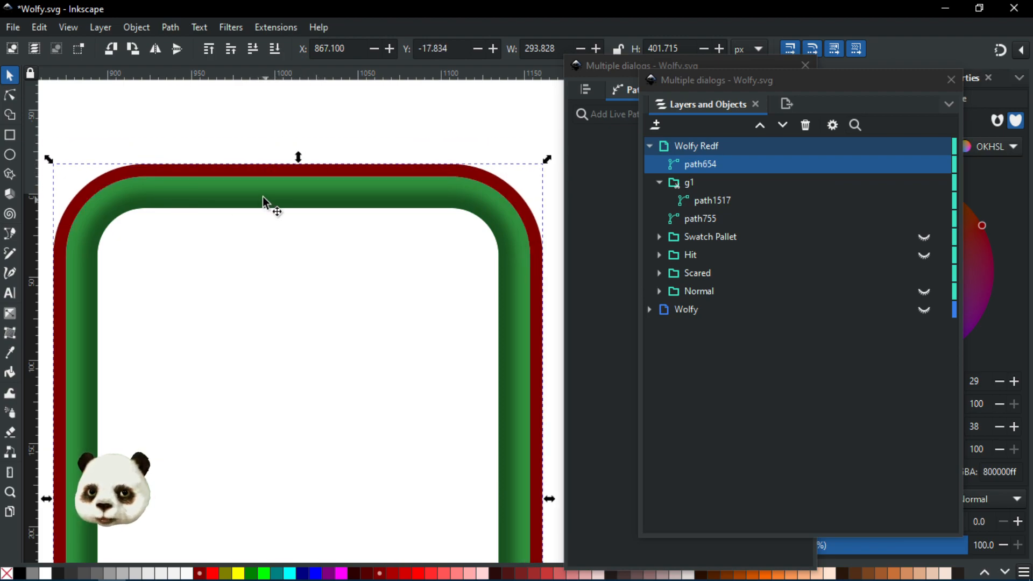
# Add an Offset effect to the red ring path654, trying 3 mm and 1 mm before setting it to 0.5 mm
pyautogui.moveTo(698, 81); pyautogui.dragTo(1032, 87)
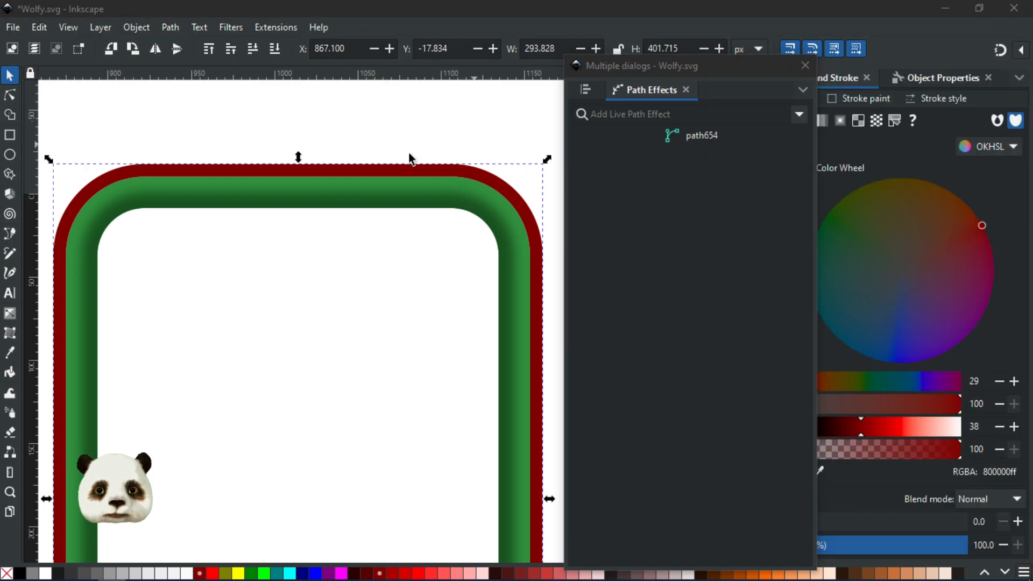
pyautogui.click(800, 112)
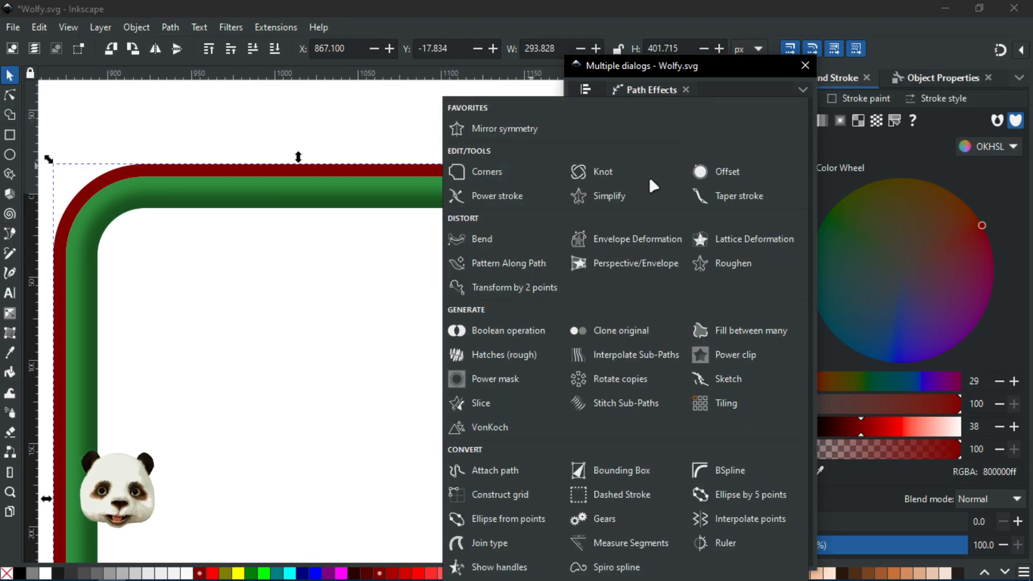
pyautogui.click(722, 174)
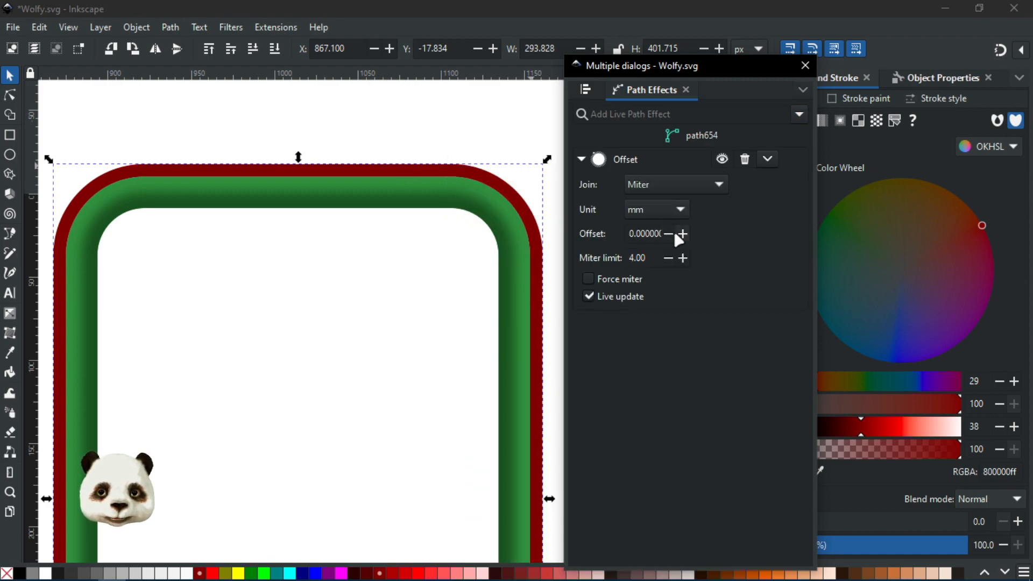
pyautogui.doubleClick(646, 235)
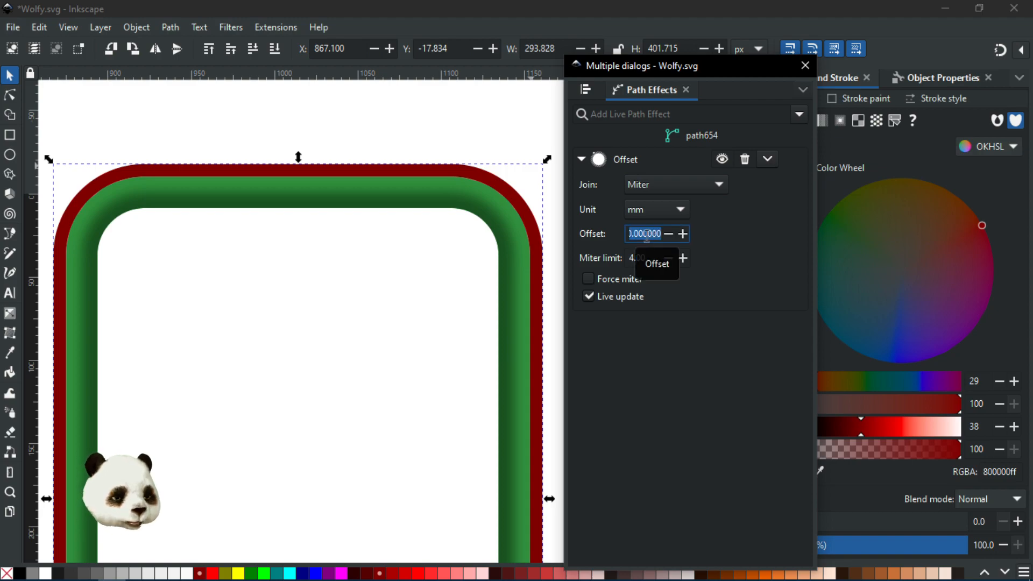
pyautogui.write('3')
pyautogui.press('Return')
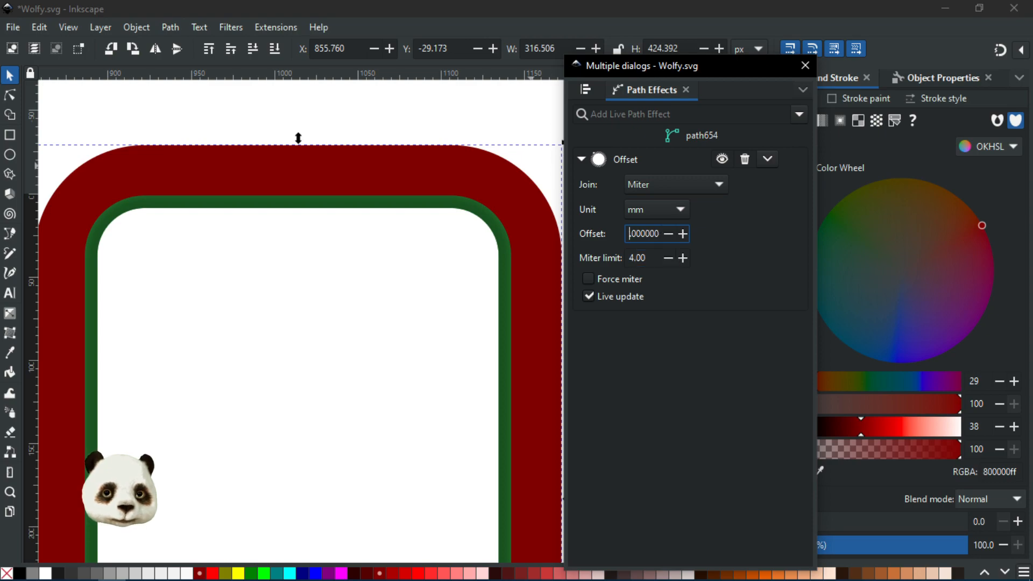
pyautogui.write('1')
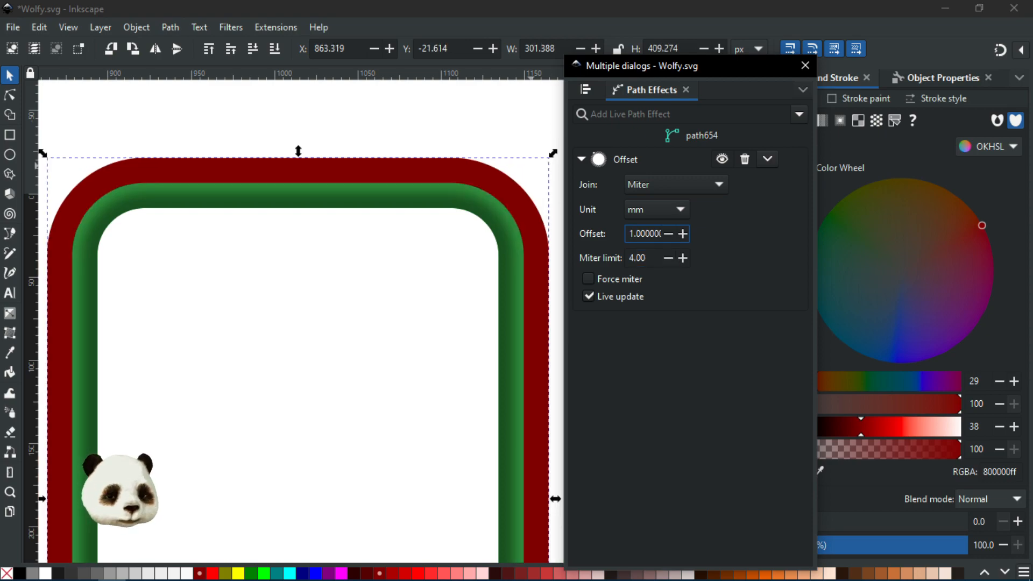
pyautogui.press('BackSpace')
pyautogui.write('0.')
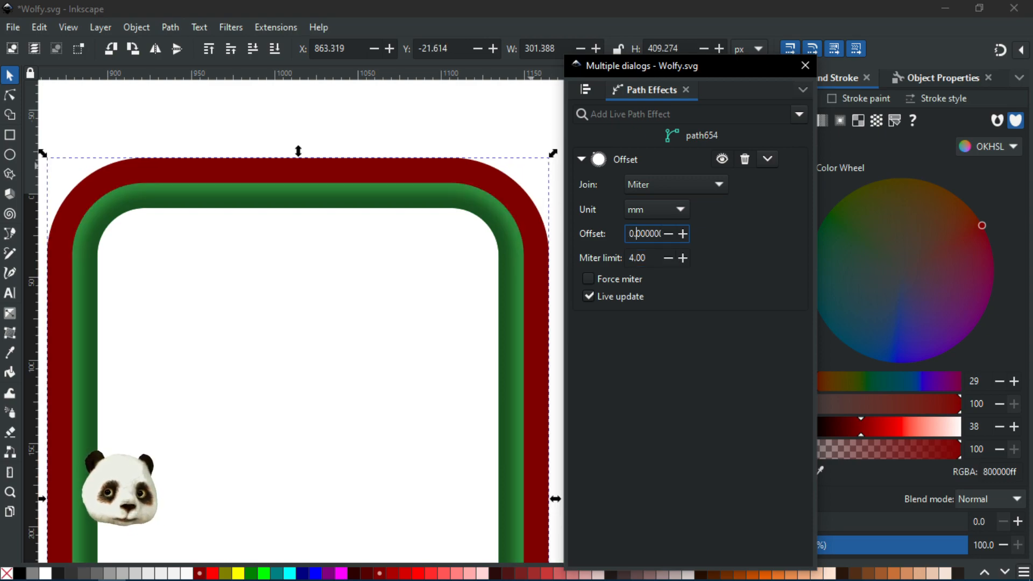
pyautogui.write('5')
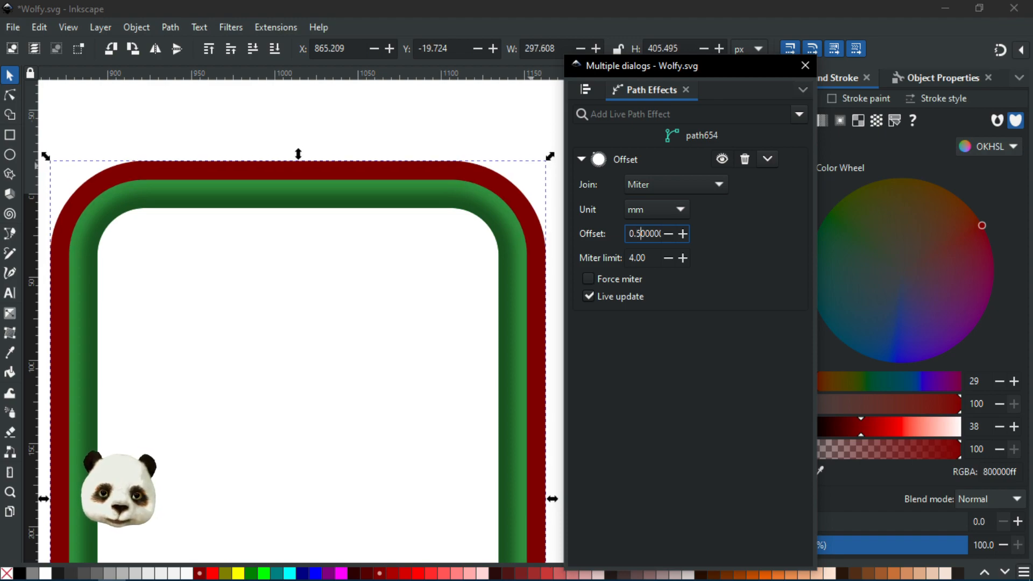
pyautogui.click(651, 13)
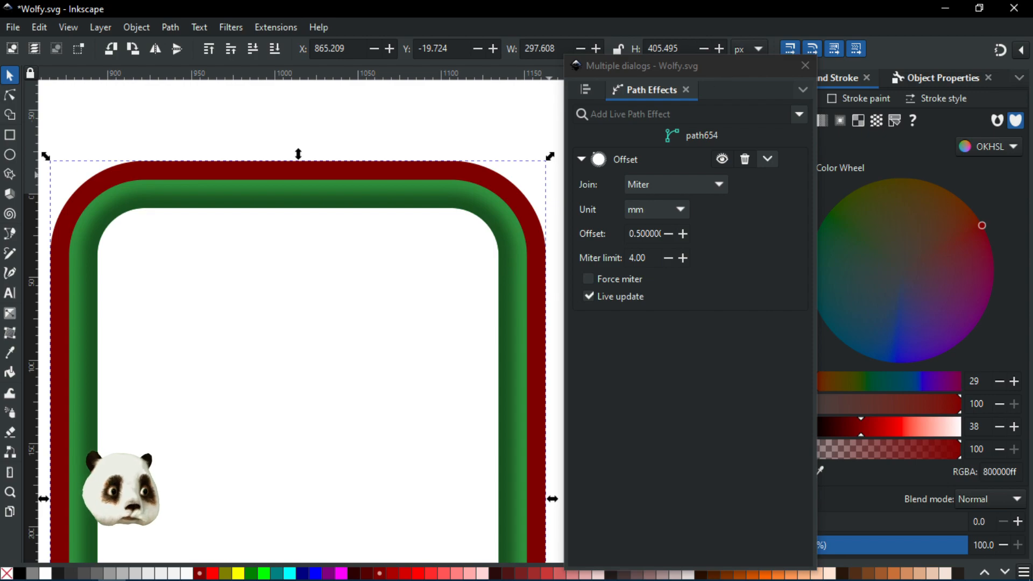
# Place the red ring path654 inside the clipped group g1, above path1517
pyautogui.hotkey('ctrl', 'shift', 'l')
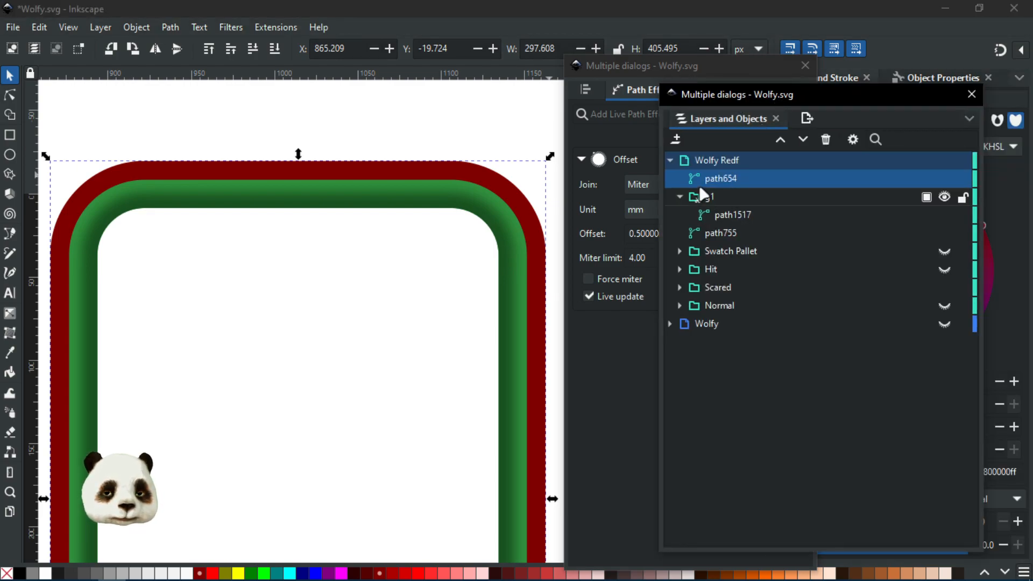
pyautogui.moveTo(721, 185)
pyautogui.mouseDown()
pyautogui.moveTo(733, 207)
pyautogui.moveTo(770, 205)
pyautogui.moveTo(745, 212)
pyautogui.moveTo(730, 199)
pyautogui.moveTo(748, 186)
pyautogui.moveTo(731, 214)
pyautogui.moveTo(733, 191)
pyautogui.moveTo(745, 196)
pyautogui.mouseUp()
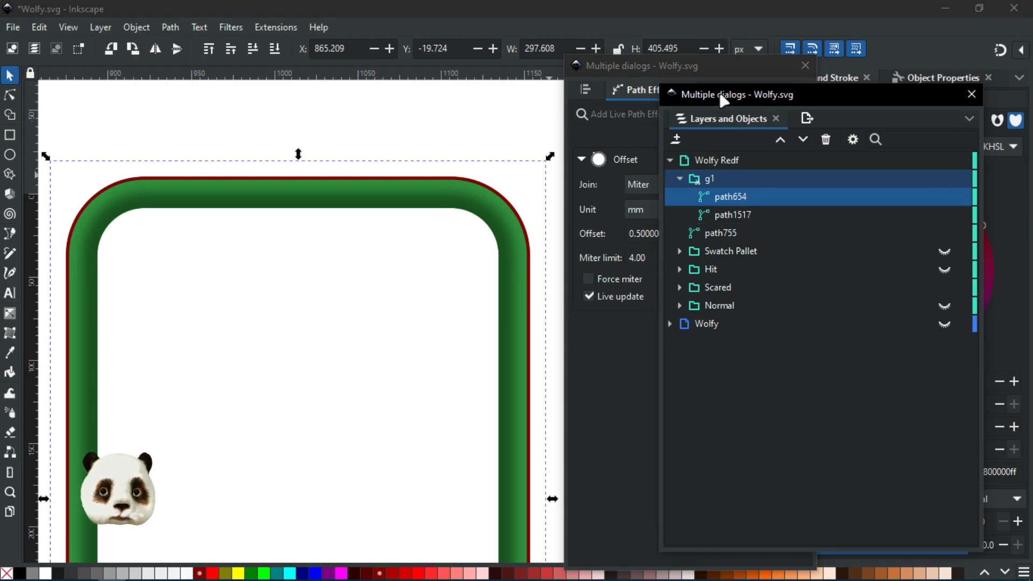
pyautogui.moveTo(720, 94); pyautogui.dragTo(1032, 93)
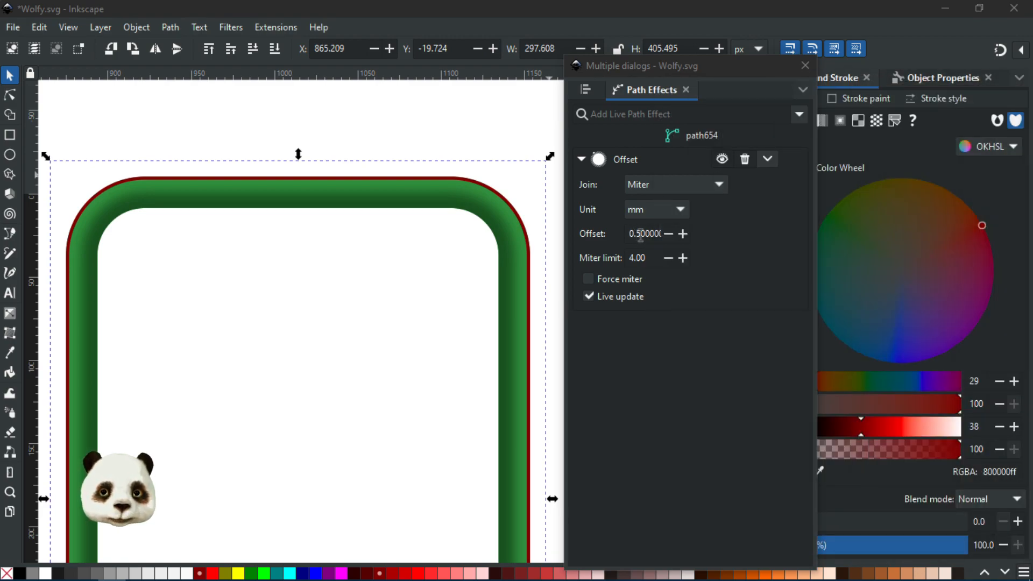
# Set the Offset effect of the red ring path654 to 1 mm
pyautogui.moveTo(640, 235); pyautogui.dragTo(629, 233)
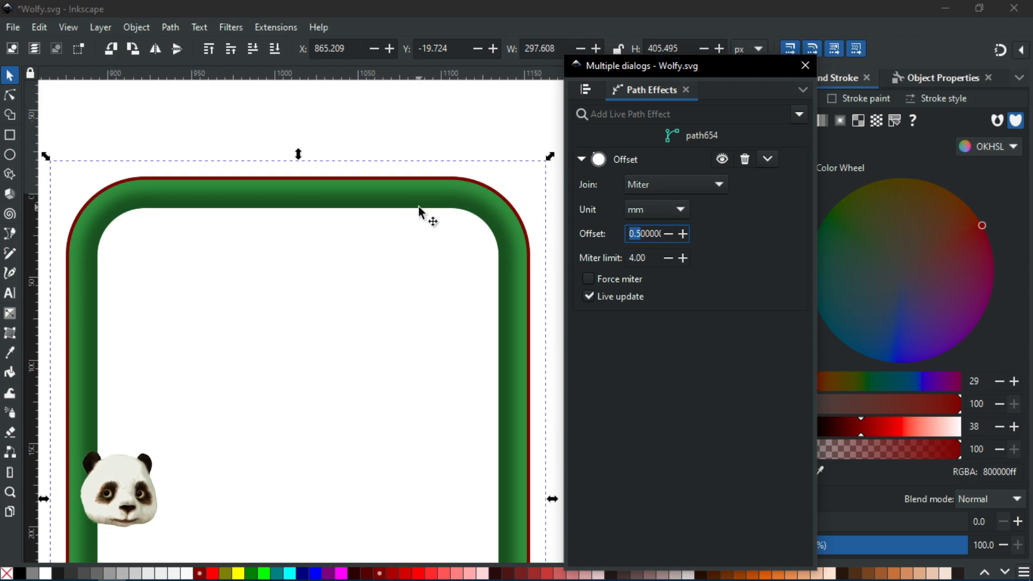
pyautogui.write('1.0')
pyautogui.press('Return')
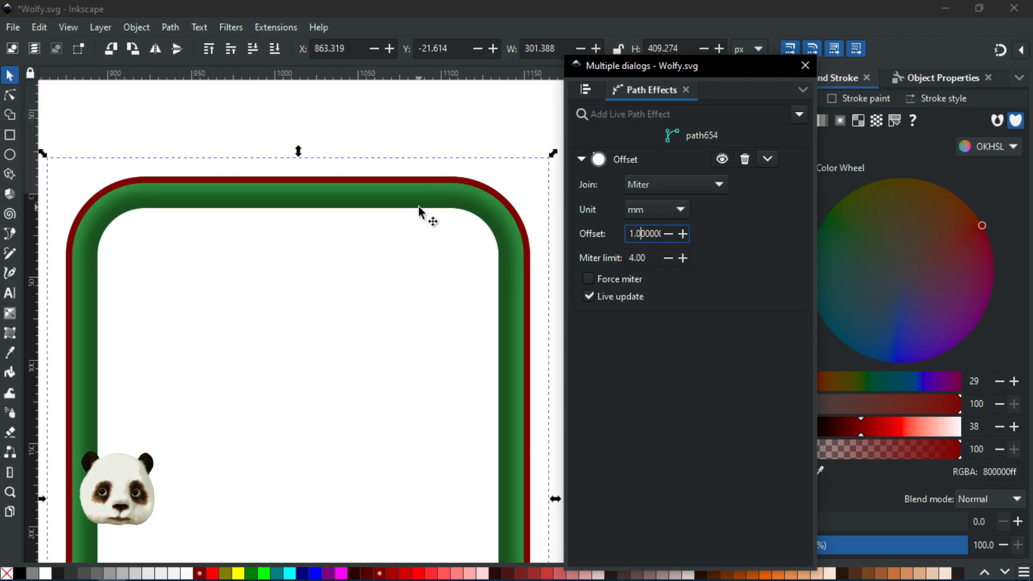
# Copy the fill colour value 18511fff of path1517 and apply it to the red ring path654
pyautogui.moveTo(1032, 83); pyautogui.dragTo(796, 75)
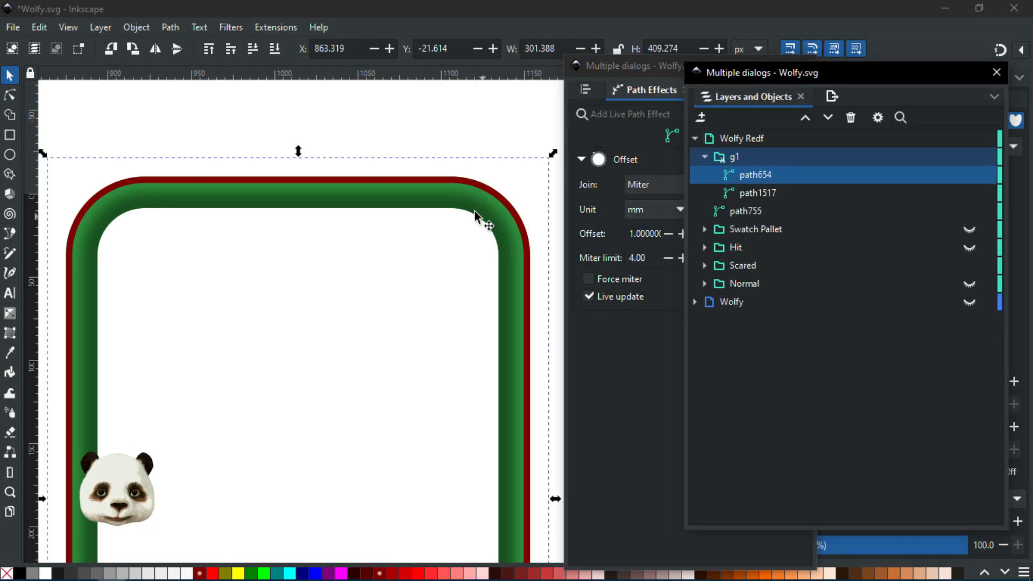
pyautogui.click(10, 94)
pyautogui.click(259, 208)
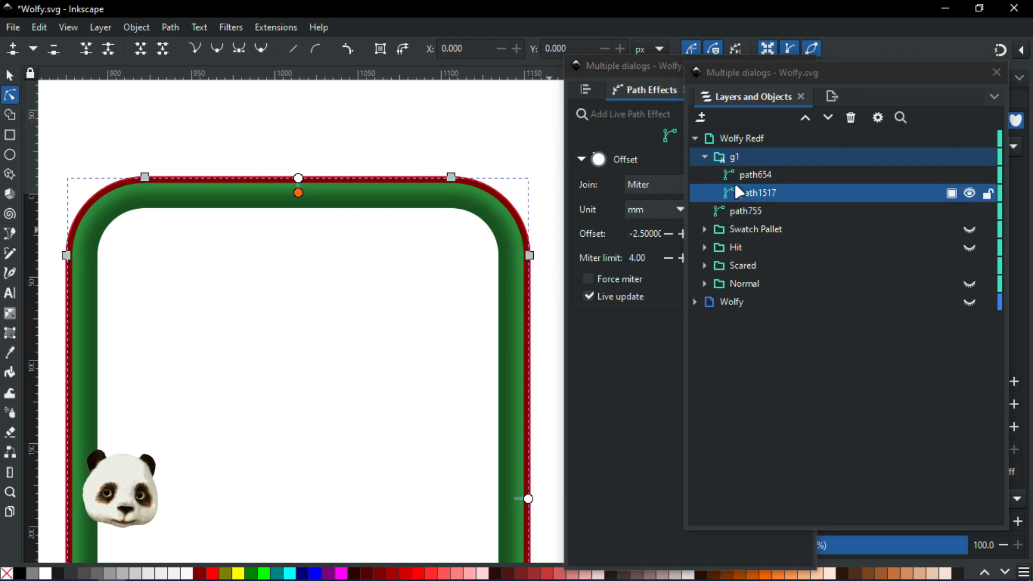
pyautogui.moveTo(761, 68); pyautogui.dragTo(617, 84)
pyautogui.click(997, 475)
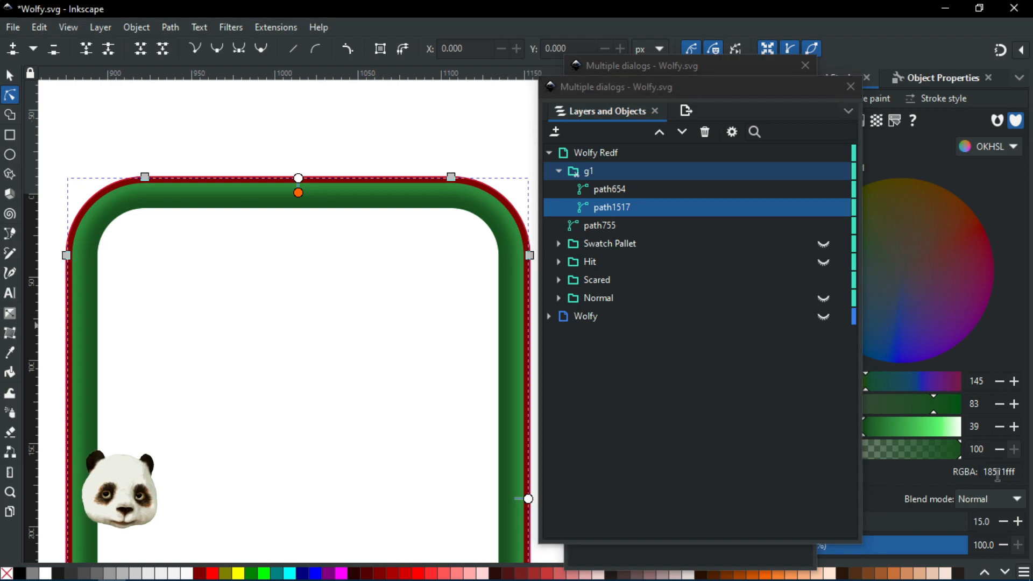
pyautogui.doubleClick(997, 474)
pyautogui.hotkey('ctrl', 'c')
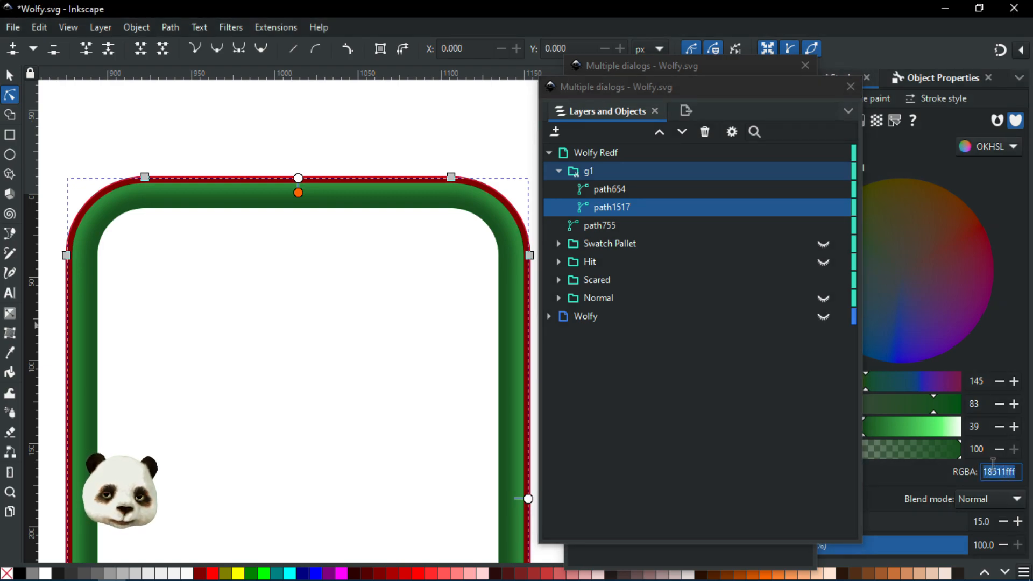
pyautogui.click(619, 187)
pyautogui.click(620, 189)
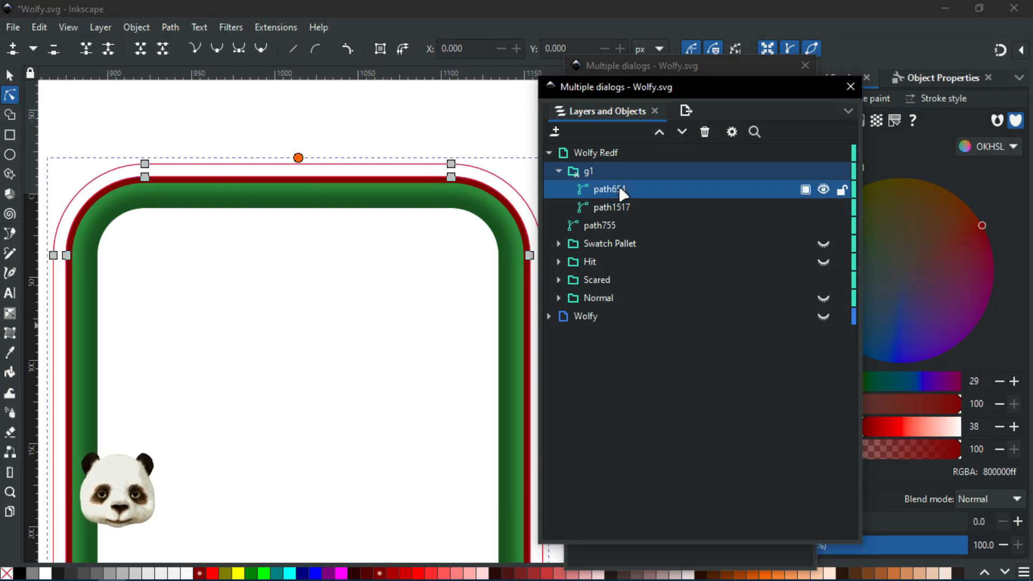
pyautogui.doubleClick(1011, 472)
pyautogui.hotkey('ctrl', 'v')
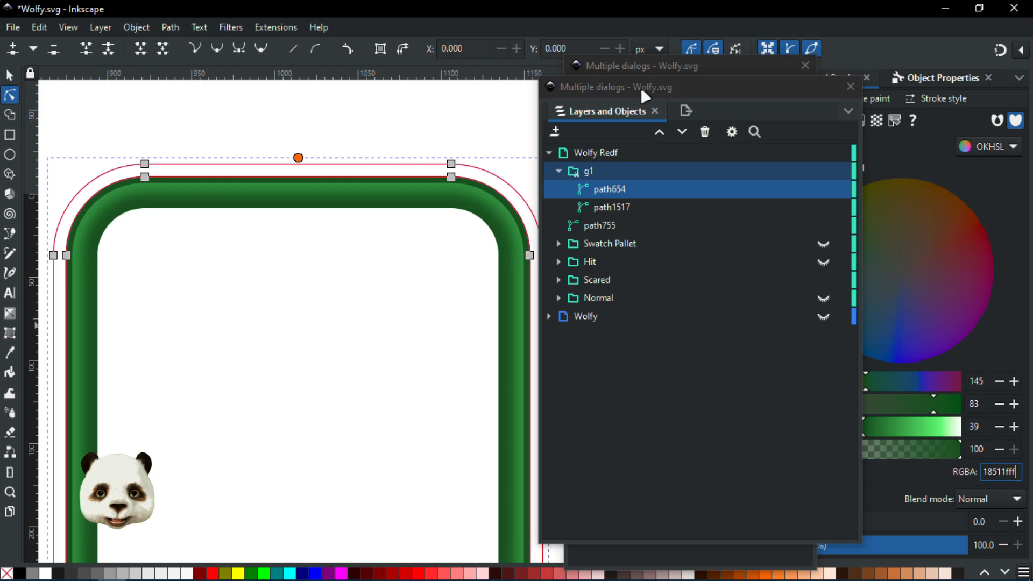
# Blur the ring path654, trying 10% and 20% before setting the blur to 15%
pyautogui.moveTo(645, 86); pyautogui.dragTo(1031, 167)
pyautogui.click(691, 66)
pyautogui.moveTo(691, 67); pyautogui.dragTo(1032, 97)
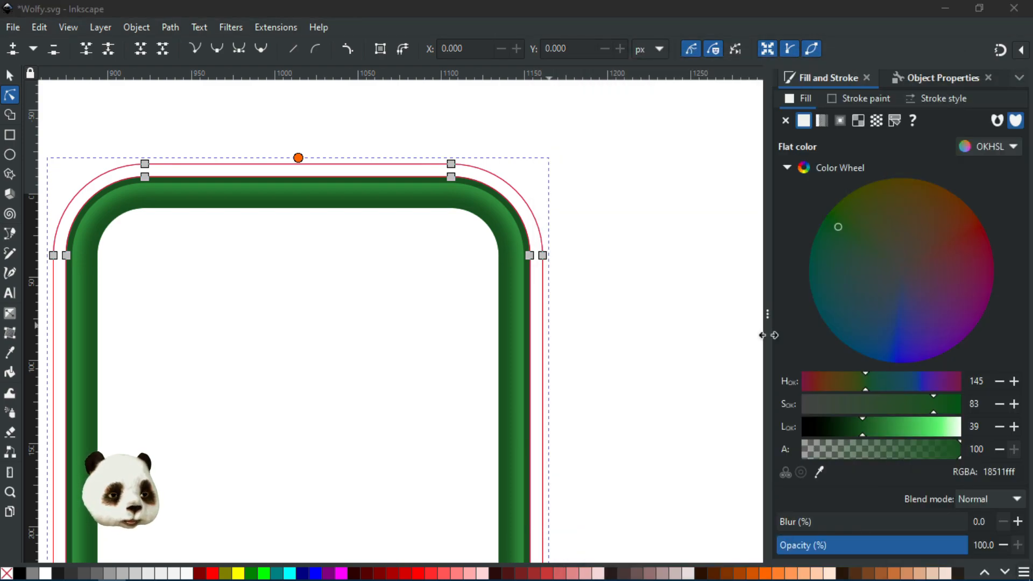
pyautogui.click(795, 523)
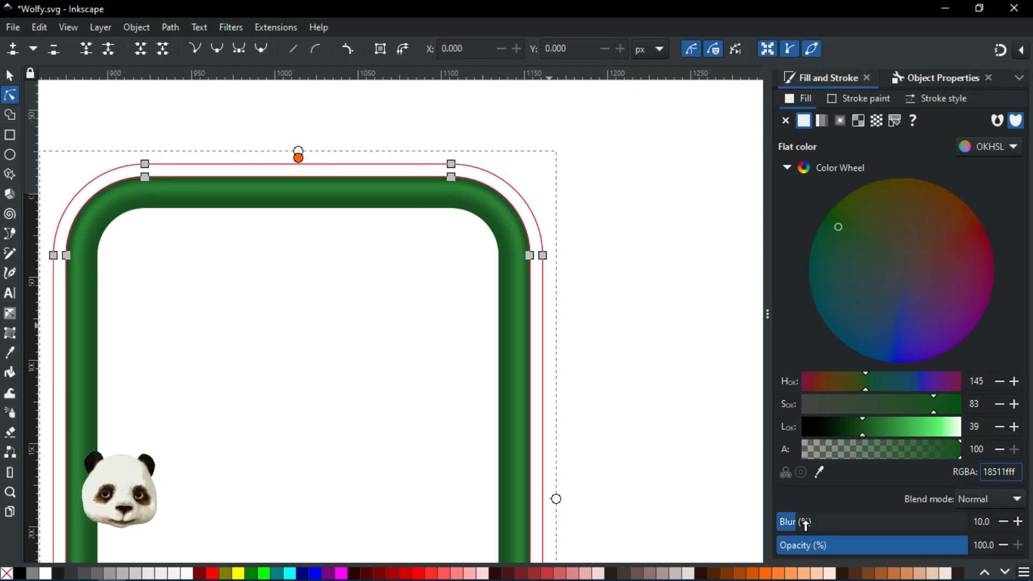
pyautogui.click(817, 523)
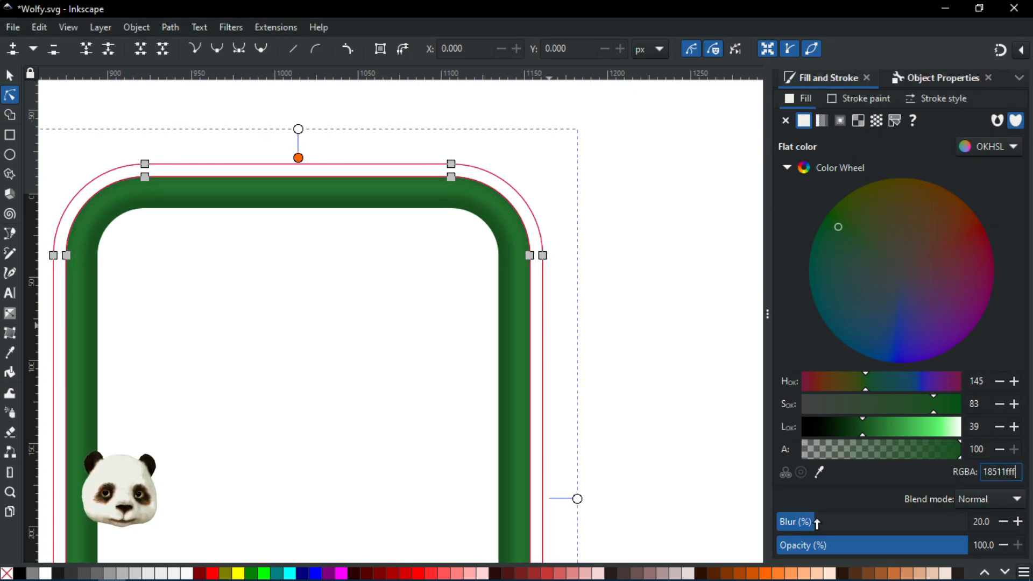
pyautogui.click(1001, 520)
pyautogui.click(1003, 520)
pyautogui.click(1002, 521)
pyautogui.click(1002, 520)
pyautogui.click(1002, 520)
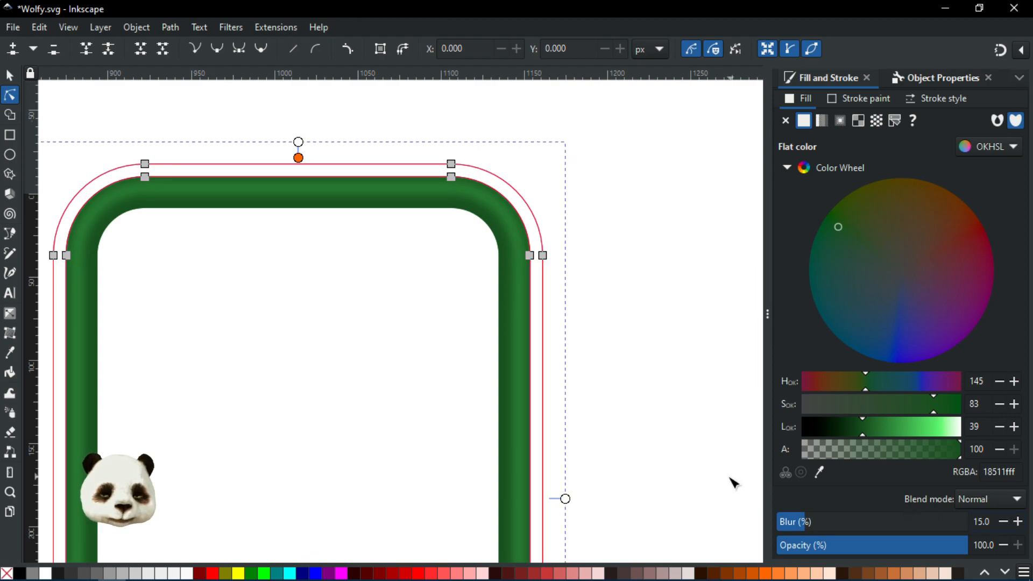
# Lighten the ring's fill to RGBA 6ecb74ff with saturation 63 and lightness 76
pyautogui.moveTo(868, 425)
pyautogui.mouseDown()
pyautogui.moveTo(916, 428)
pyautogui.moveTo(893, 410)
pyautogui.moveTo(913, 410)
pyautogui.moveTo(925, 441)
pyautogui.moveTo(896, 409)
pyautogui.moveTo(911, 407)
pyautogui.moveTo(901, 409)
pyautogui.mouseUp()
pyautogui.click(918, 404)
pyautogui.scroll(-3, 554, 429)
pyautogui.scroll(-4, 550, 444)
pyautogui.scroll(2, 525, 367)
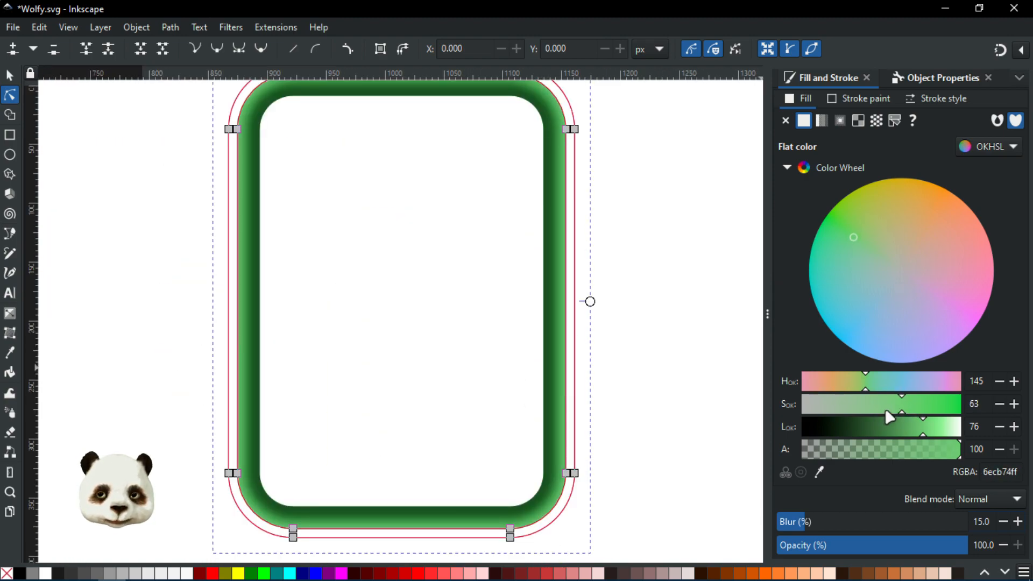
# Shift the ring's fill hue, trying 155 before settling on hue 139, RGBA 7bc967ff, and check the blend at the corner
pyautogui.moveTo(866, 384); pyautogui.dragTo(869, 382)
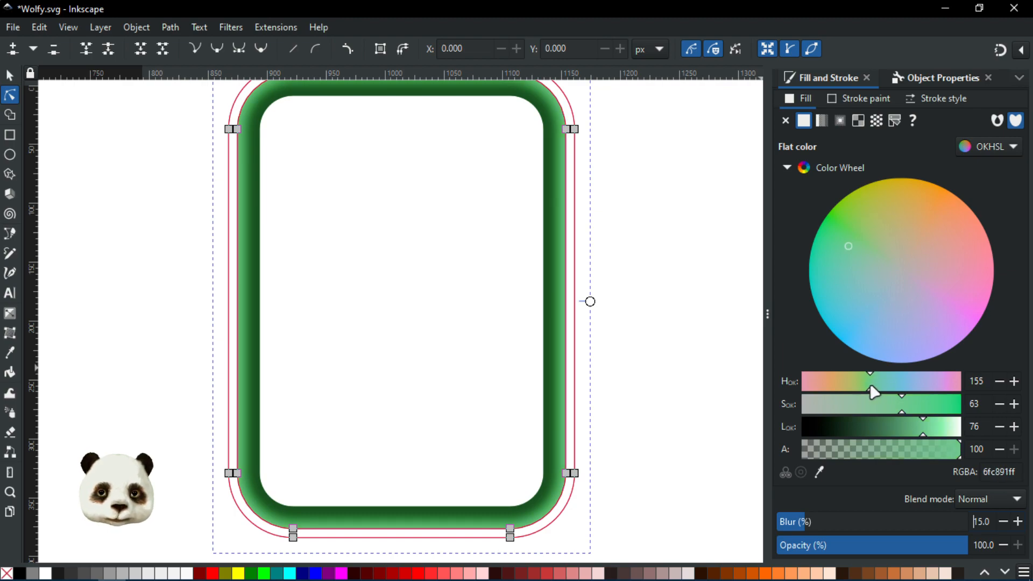
pyautogui.moveTo(836, 234)
pyautogui.mouseDown()
pyautogui.moveTo(842, 220)
pyautogui.moveTo(856, 232)
pyautogui.mouseUp()
pyautogui.scroll(5, 555, 221)
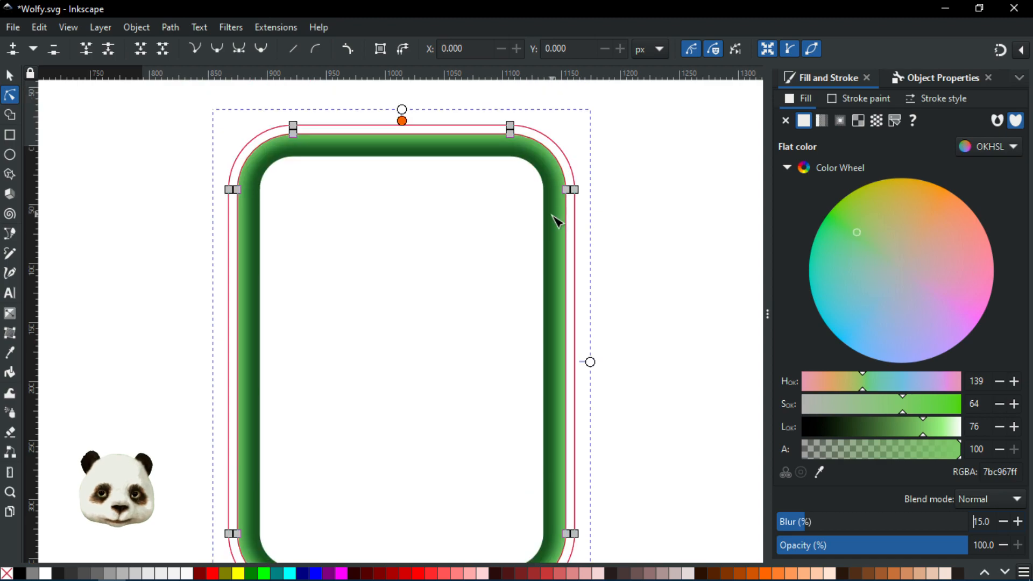
pyautogui.click(566, 250)
pyautogui.scroll(2, 565, 250)
pyautogui.scroll(3, 548, 262)
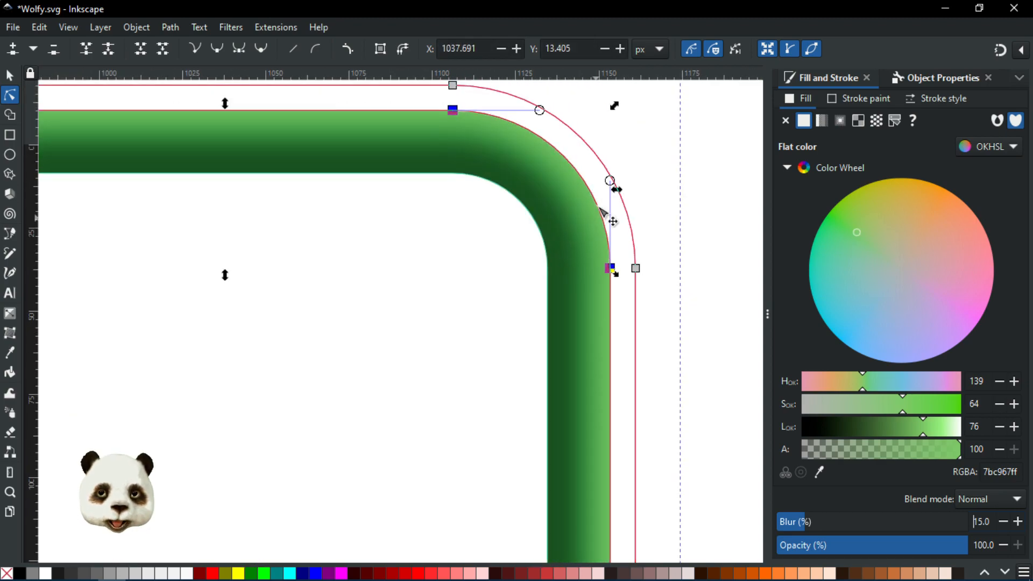
pyautogui.scroll(-3, 560, 231)
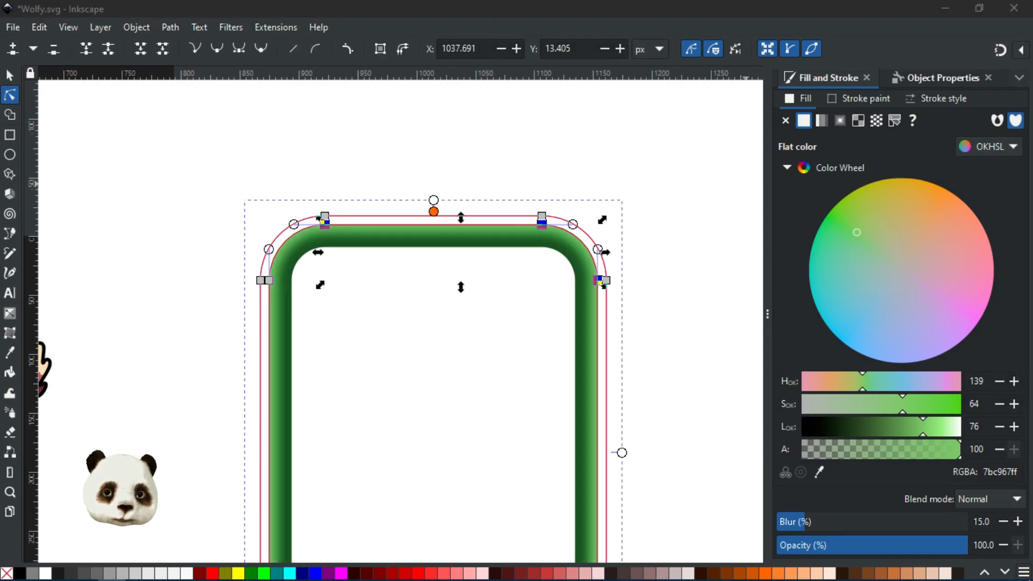
pyautogui.scroll(1, 646, 318)
pyautogui.scroll(1, 565, 245)
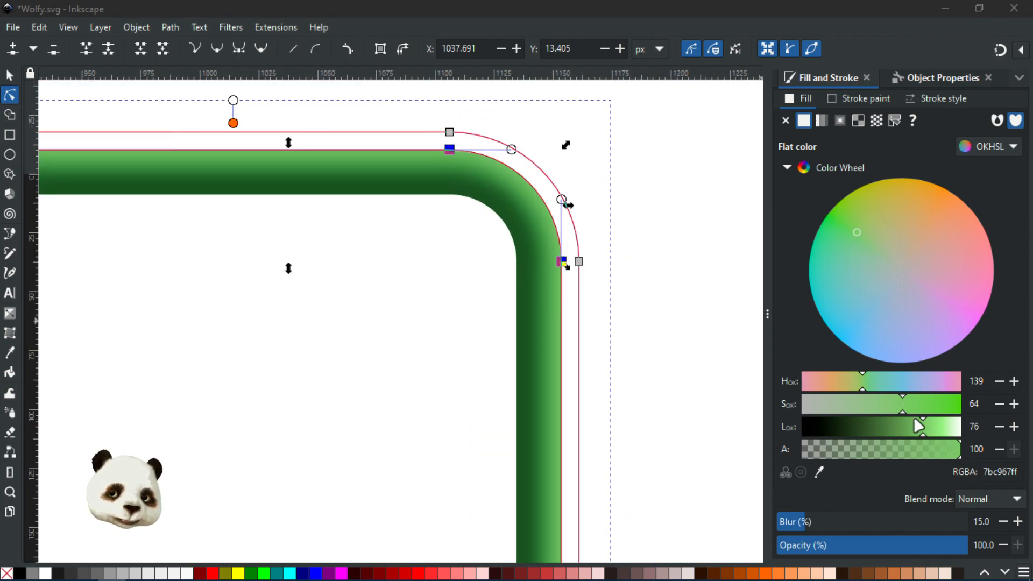
# Raise the ring's saturation to 88, shift it to yellow with hue 108 and saturation 92, and set lightness 77, RGBA bfbc2fff
pyautogui.moveTo(908, 410); pyautogui.dragTo(942, 408)
pyautogui.scroll(-4, 502, 369)
pyautogui.scroll(2, 500, 424)
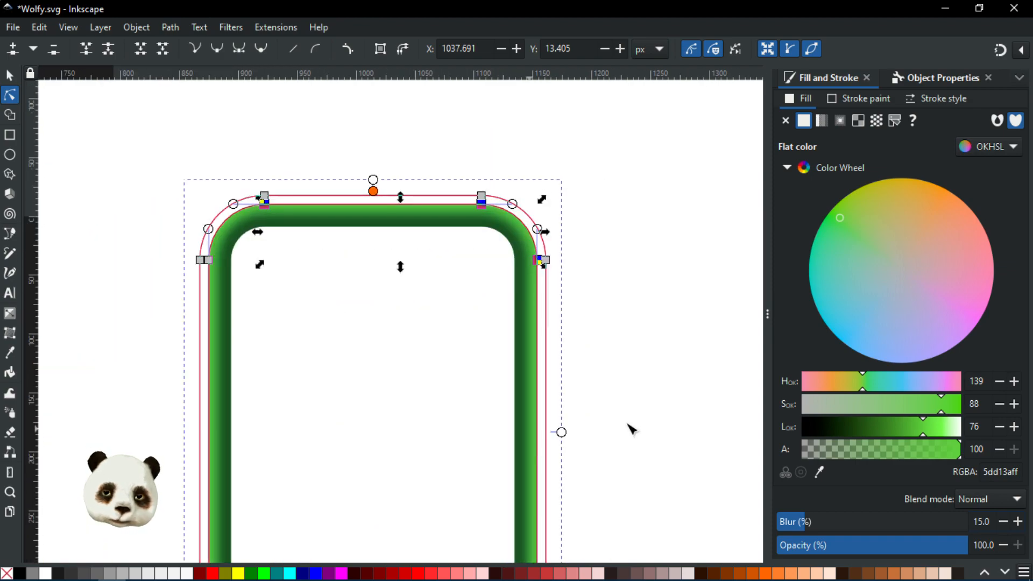
pyautogui.moveTo(845, 209); pyautogui.dragTo(875, 189)
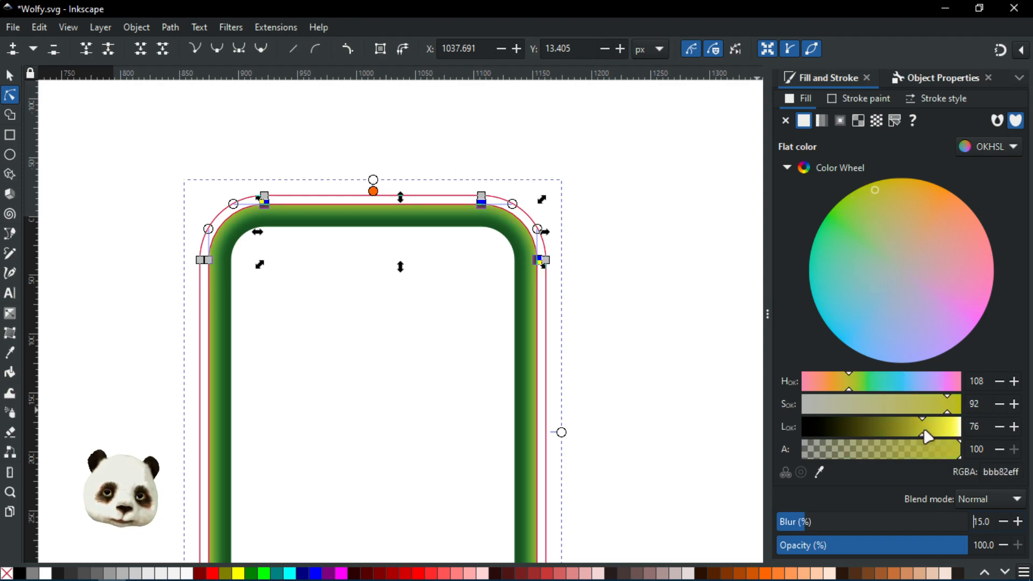
pyautogui.moveTo(924, 431); pyautogui.dragTo(924, 432)
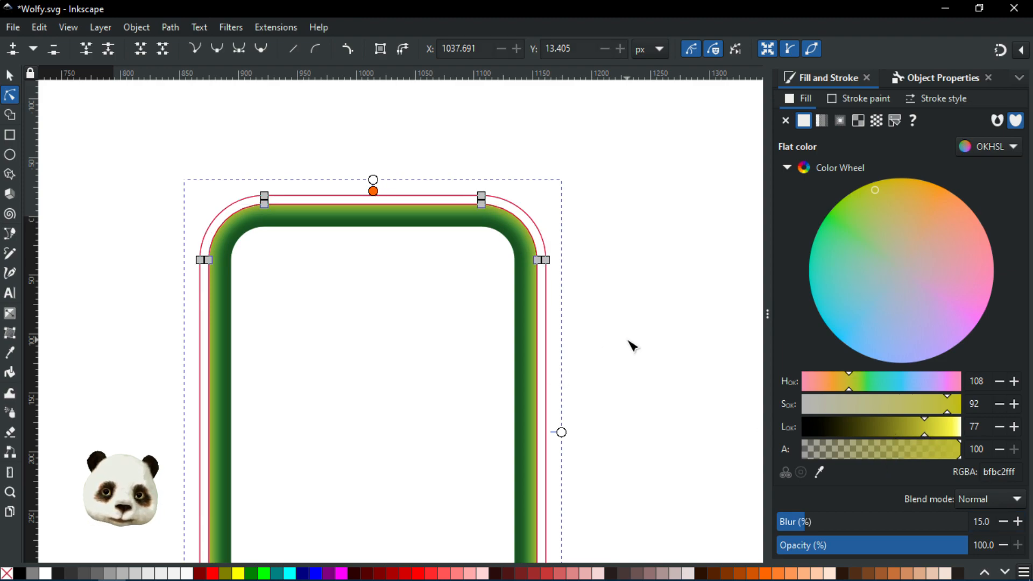
# Bring the Layers and Objects dialog back beside the frame and save Wolfy.svg
pyautogui.scroll(-8, 621, 337)
pyautogui.keyDown('ctrl'); pyautogui.scroll(-1, 592, 309); pyautogui.keyUp('ctrl')
pyautogui.keyDown('ctrl'); pyautogui.scroll(1, 468, 215); pyautogui.keyUp('ctrl')
pyautogui.moveTo(465, 152); pyautogui.dragTo(447, 234)
pyautogui.moveTo(1030, 67); pyautogui.dragTo(826, 85)
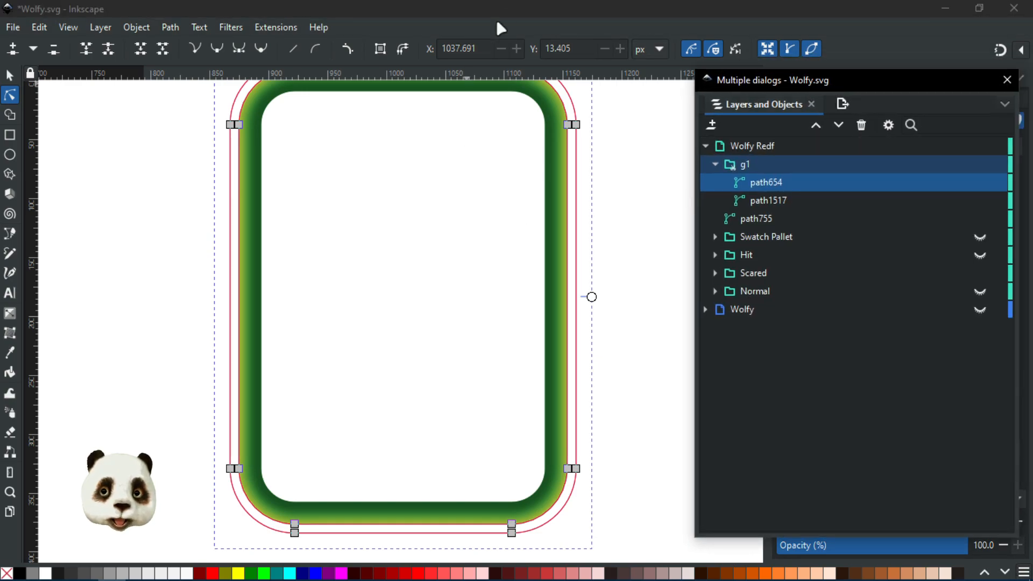
pyautogui.hotkey('ctrl', 's')
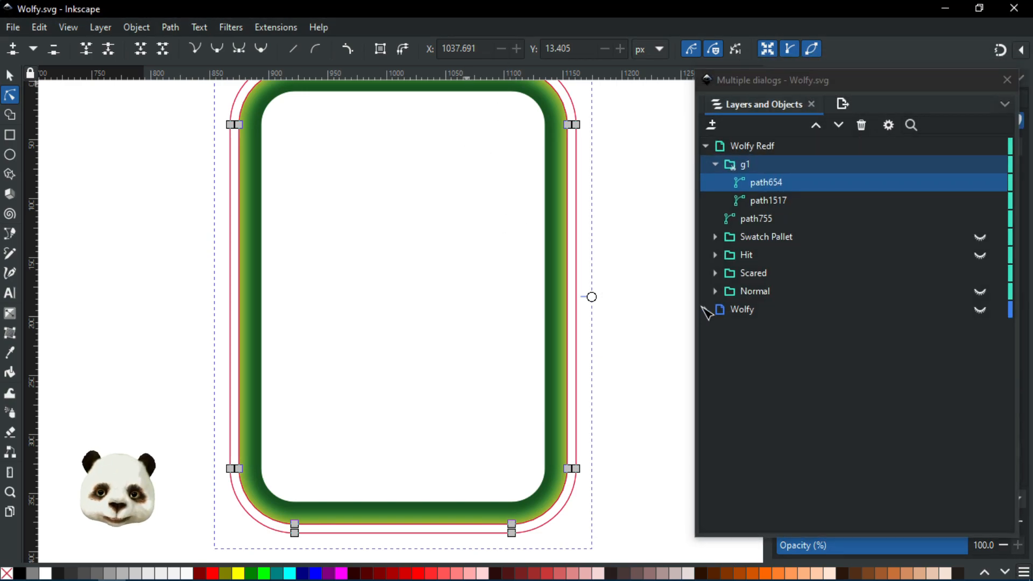
# Create a horizontal linear gradient on path1517 running from the frame's left side to its right side
pyautogui.click(769, 201)
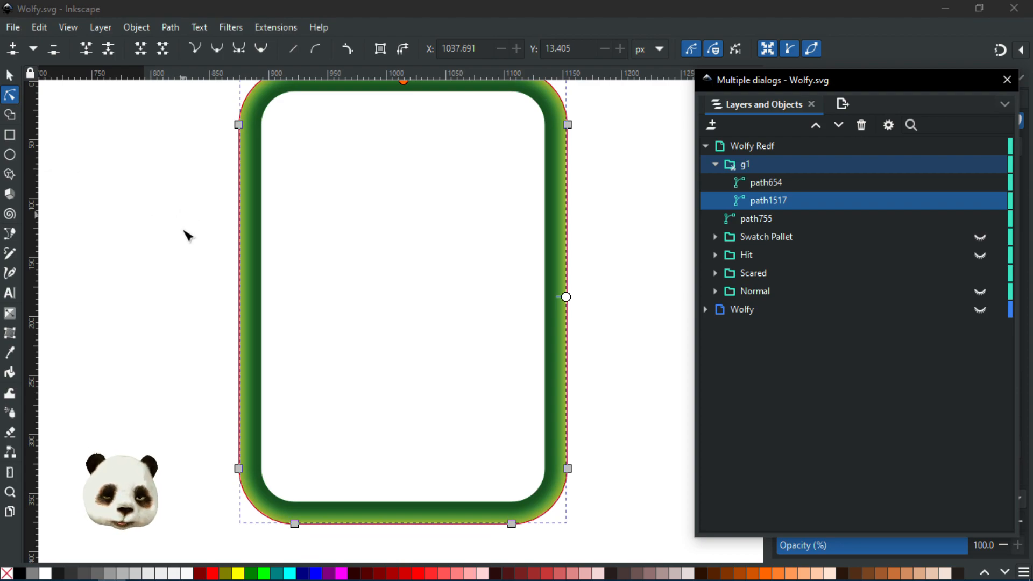
pyautogui.press('g')
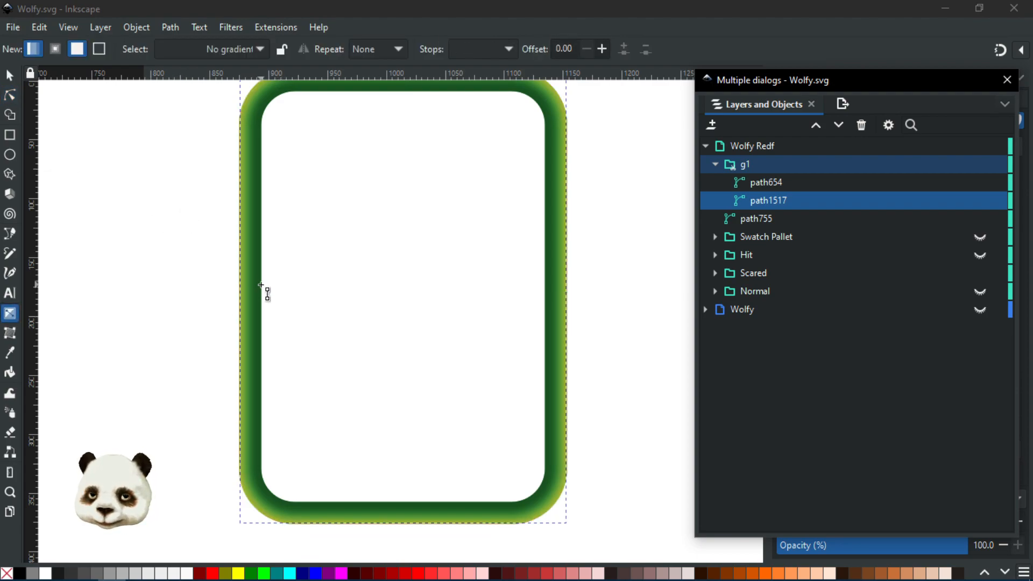
pyautogui.scroll(1, 277, 279)
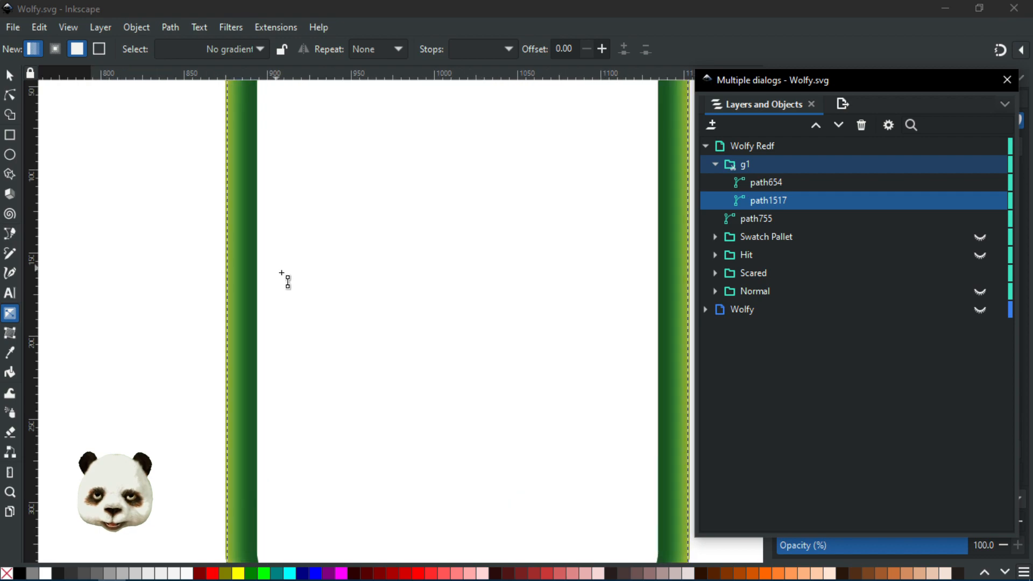
pyautogui.click(277, 298)
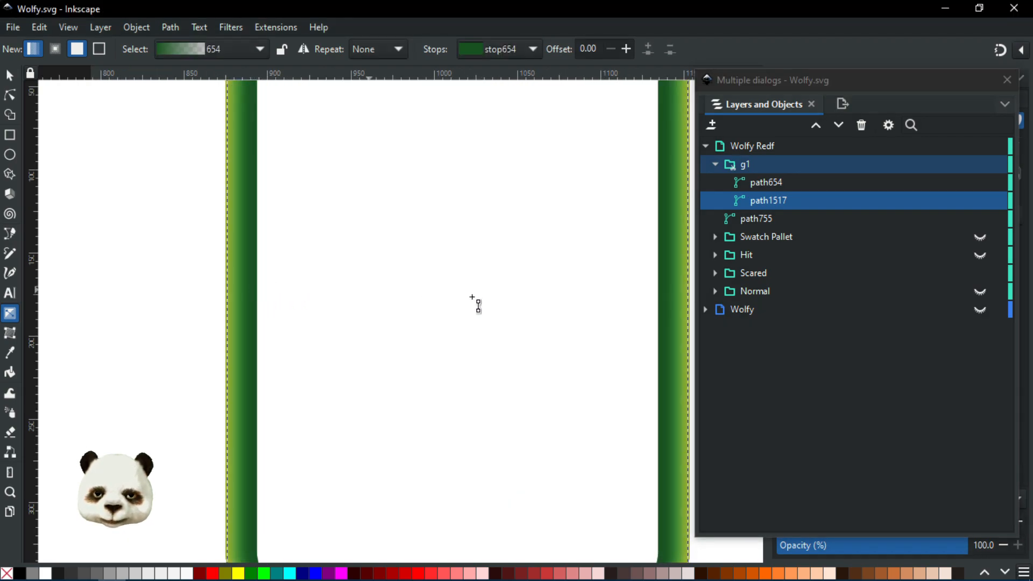
pyautogui.moveTo(249, 292); pyautogui.dragTo(660, 299)
pyautogui.scroll(-2, 614, 313)
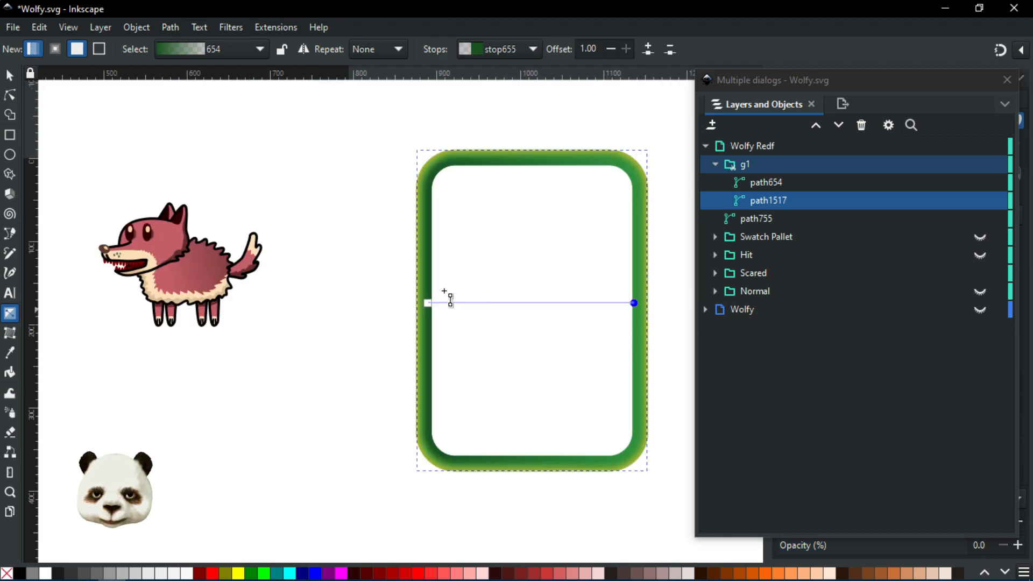
# Make the gradient's end stop on path1517 fully opaque and lighten it to lightness 48, RGBA 25702dff
pyautogui.moveTo(756, 90); pyautogui.dragTo(1032, 91)
pyautogui.click(882, 453)
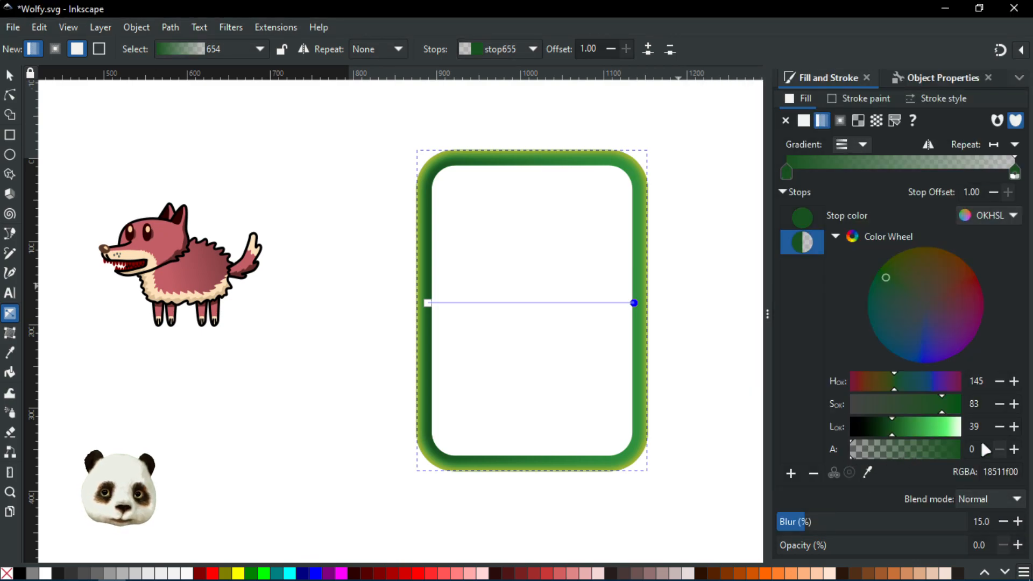
pyautogui.moveTo(980, 442); pyautogui.dragTo(981, 442)
pyautogui.moveTo(893, 429); pyautogui.dragTo(902, 429)
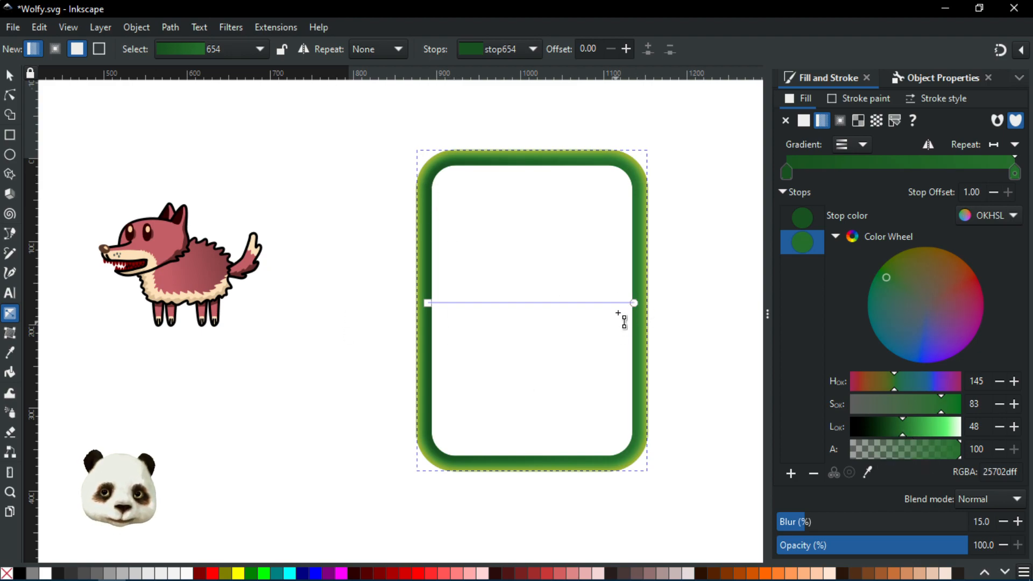
# Create a linear gradient on the yellow ring from the frame's right edge to its left side, ending in opaque RGBA 8c891cff
pyautogui.scroll(1, 652, 276)
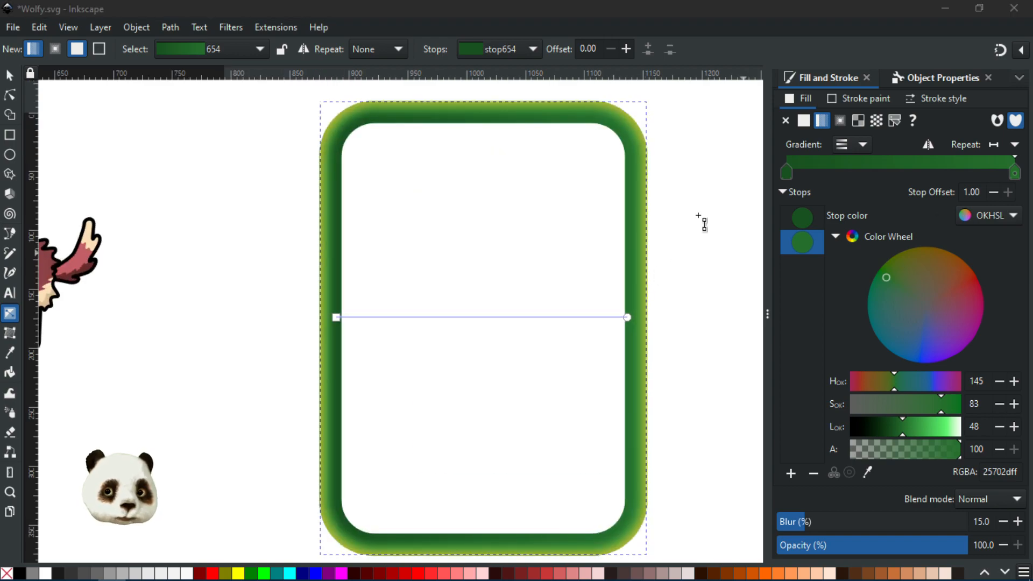
pyautogui.click(687, 243)
pyautogui.scroll(3, 655, 304)
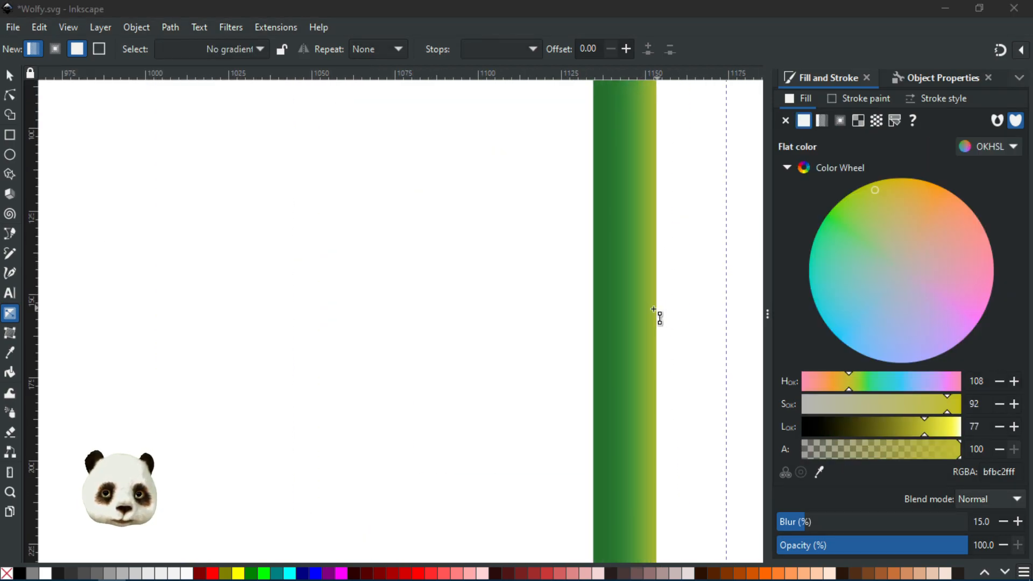
pyautogui.moveTo(654, 310); pyautogui.dragTo(114, 320)
pyautogui.scroll(-4, 118, 323)
pyautogui.moveTo(228, 368); pyautogui.dragTo(410, 349)
pyautogui.scroll(1, 309, 305)
pyautogui.moveTo(390, 285); pyautogui.dragTo(265, 285)
pyautogui.moveTo(868, 456)
pyautogui.mouseDown()
pyautogui.moveTo(969, 445)
pyautogui.moveTo(917, 431)
pyautogui.mouseUp()
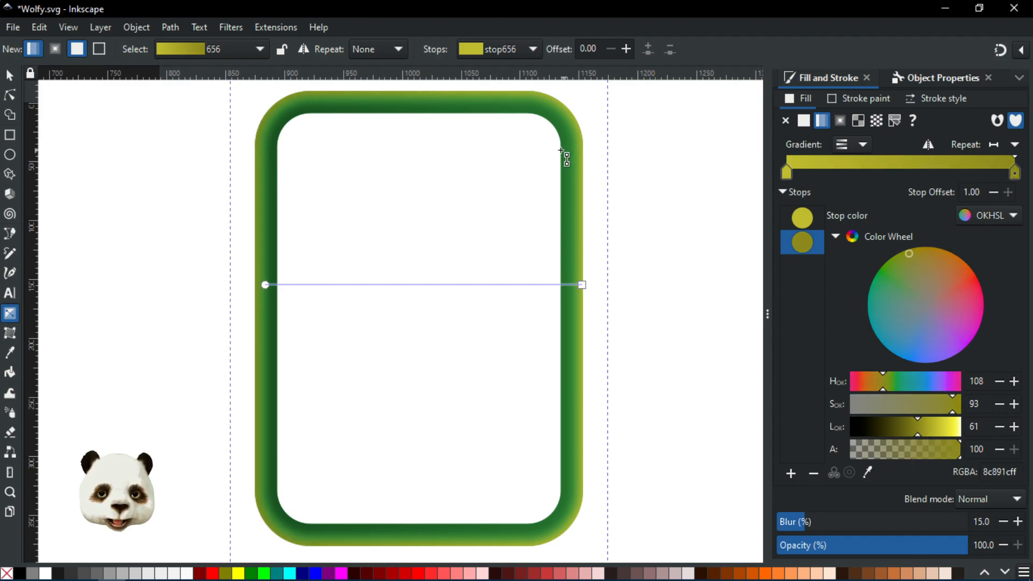
# Darken the right gradient stop of the green shape path1517 to lightness 46, RGBA 226729ff, and deselect it
pyautogui.click(277, 248)
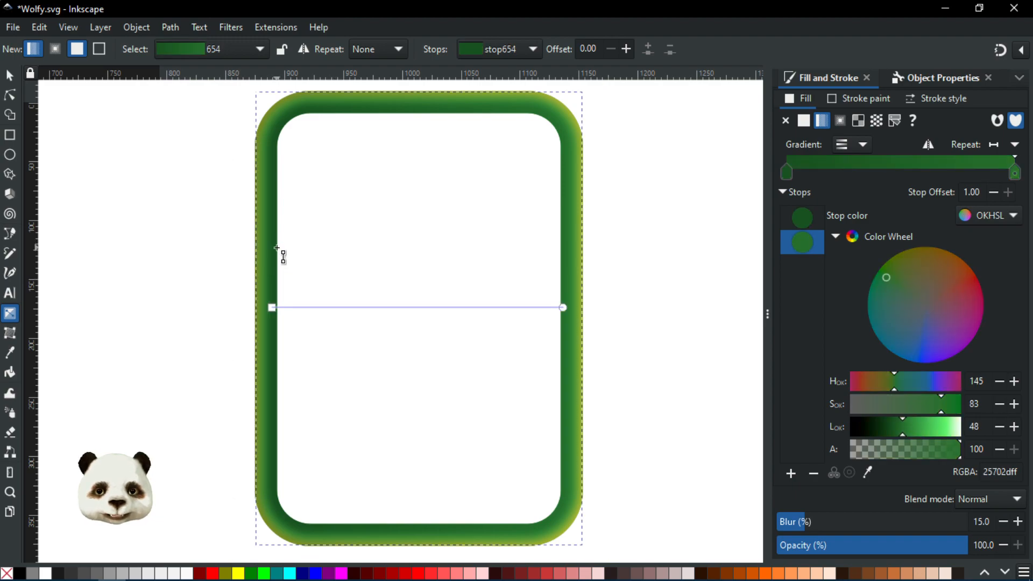
pyautogui.click(563, 308)
pyautogui.moveTo(904, 436); pyautogui.dragTo(904, 438)
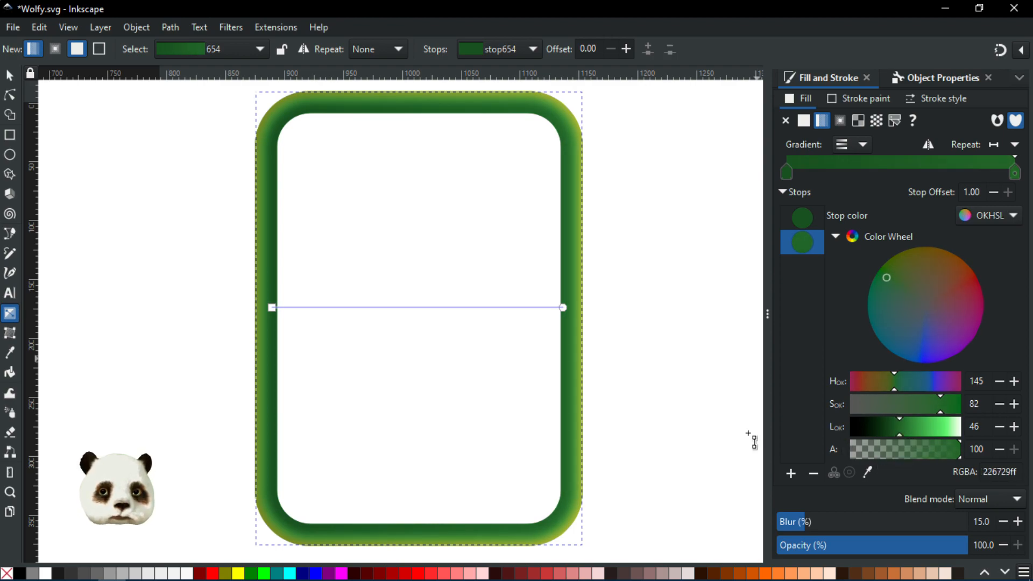
pyautogui.click(689, 348)
pyautogui.scroll(-3, 689, 348)
pyautogui.moveTo(668, 337); pyautogui.dragTo(537, 336)
pyautogui.scroll(1, 513, 333)
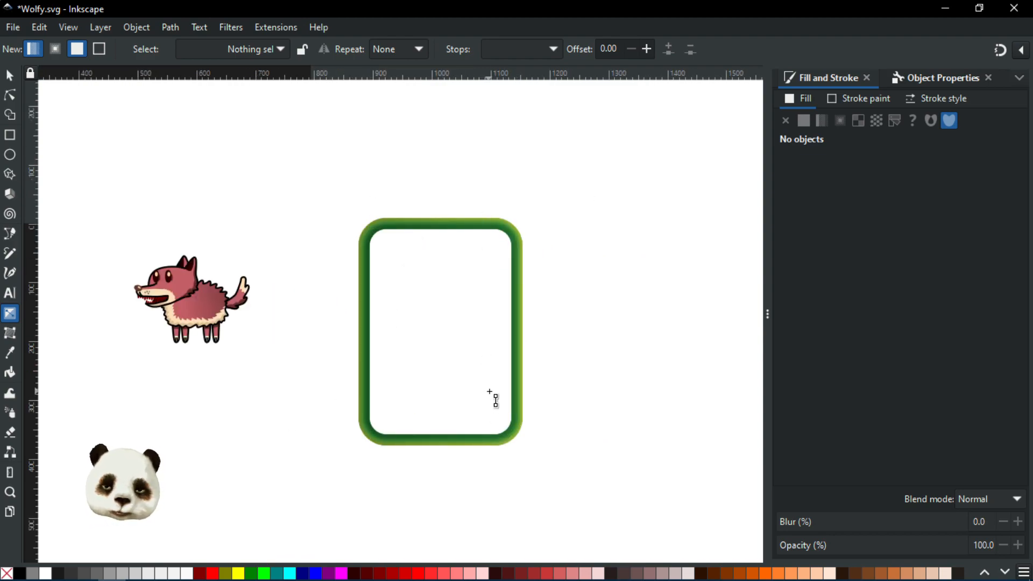
pyautogui.scroll(2, 506, 312)
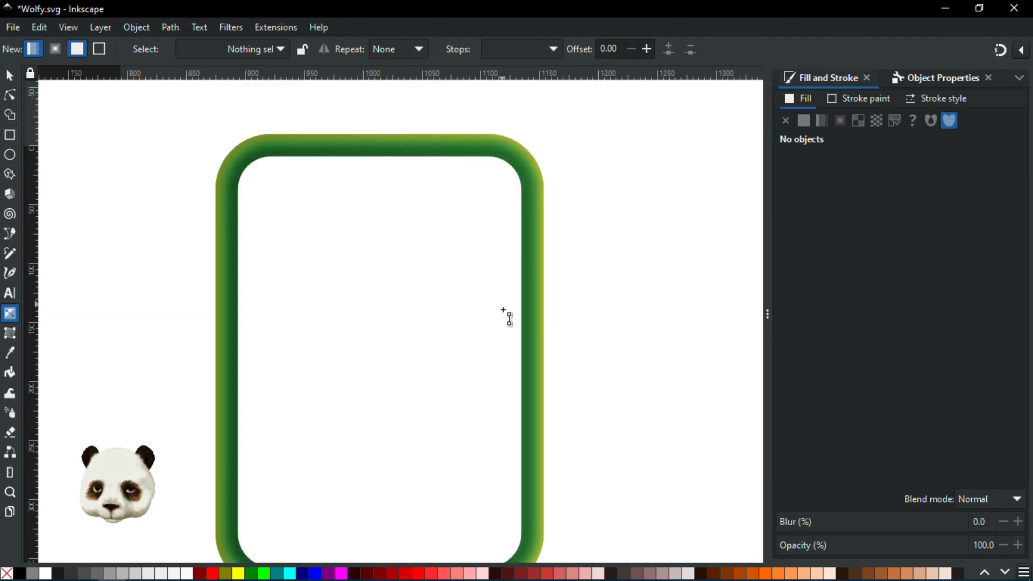
# Select the yellow ring and move its gradient's end handle from the frame's left side to its bottom edge, making the gradient diagonal
pyautogui.scroll(-1, 507, 314)
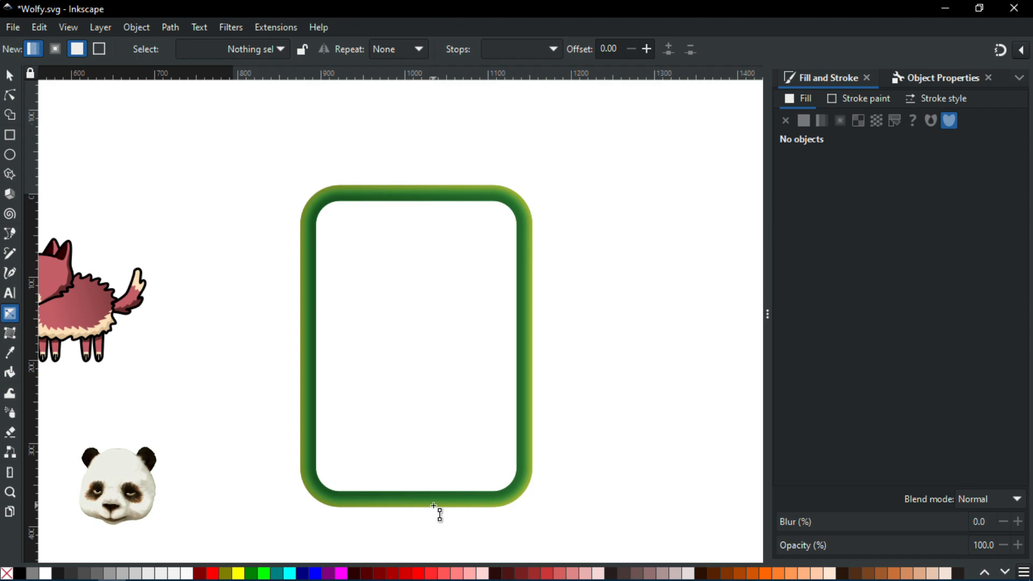
pyautogui.scroll(2, 526, 508)
pyautogui.scroll(-3, 529, 492)
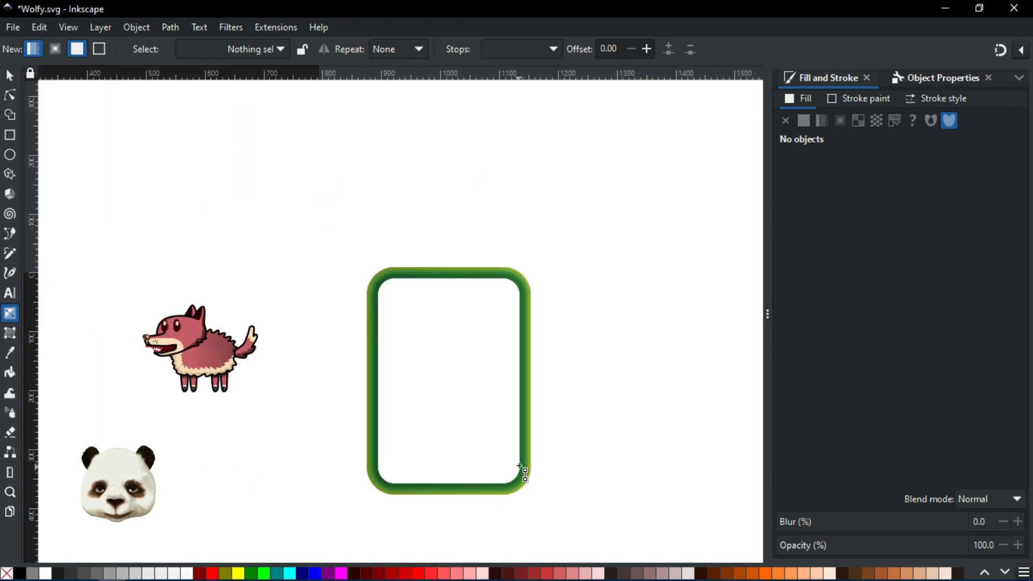
pyautogui.scroll(2, 520, 461)
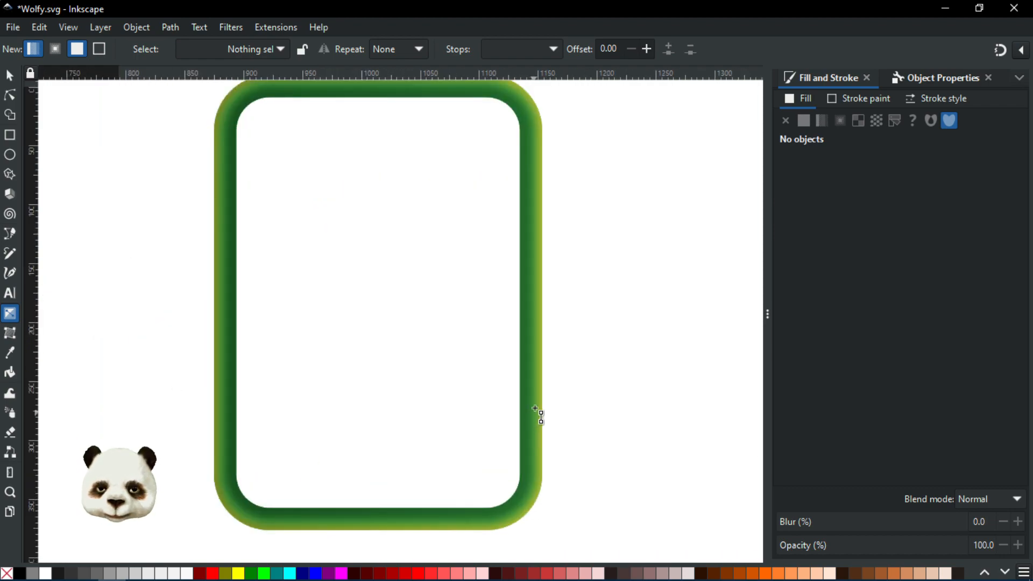
pyautogui.click(543, 289)
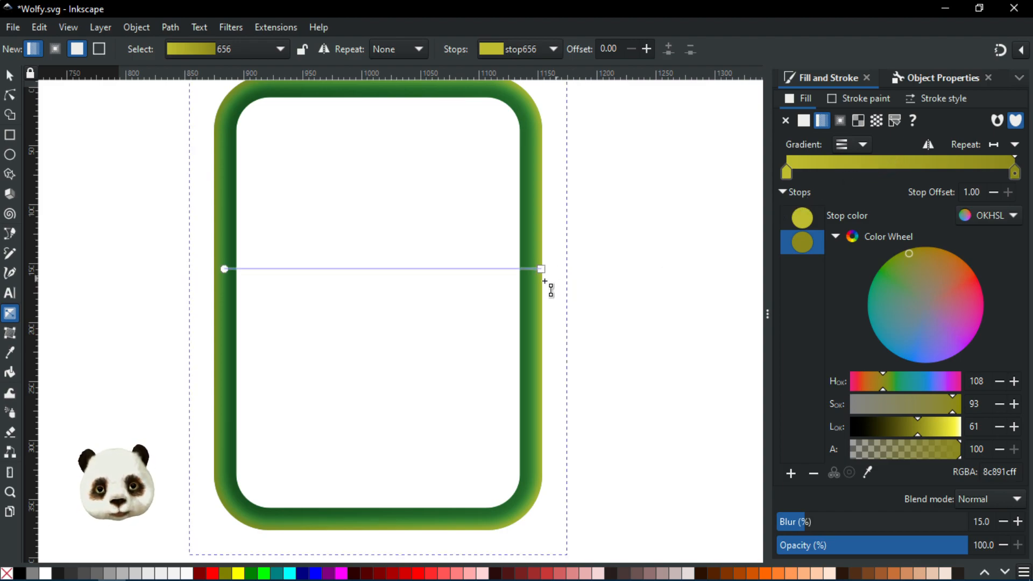
pyautogui.moveTo(227, 266); pyautogui.dragTo(219, 377)
pyautogui.moveTo(315, 388); pyautogui.dragTo(367, 531)
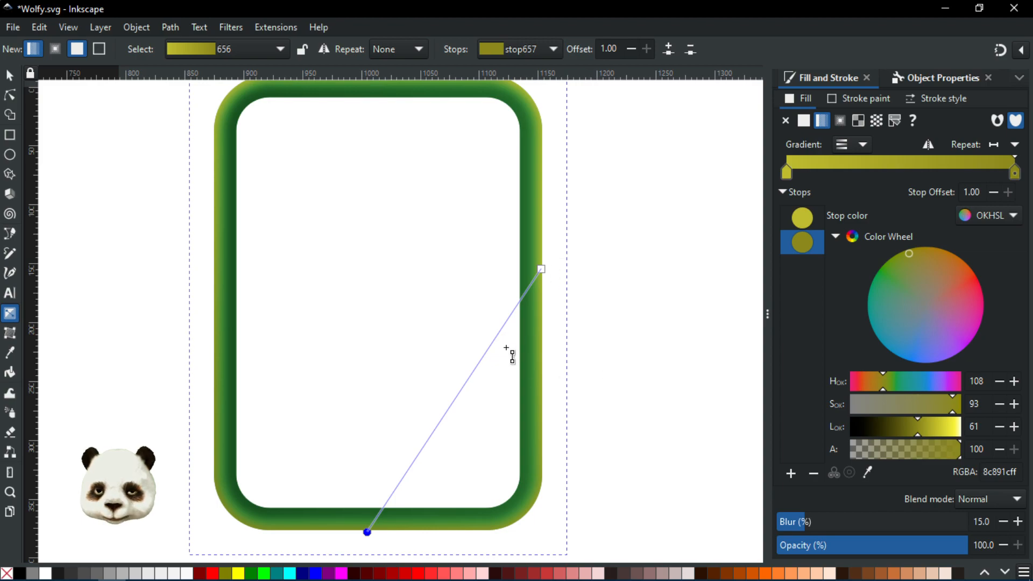
# Try the existing green gradient 654 on the ring, and undo the change
pyautogui.click(862, 144)
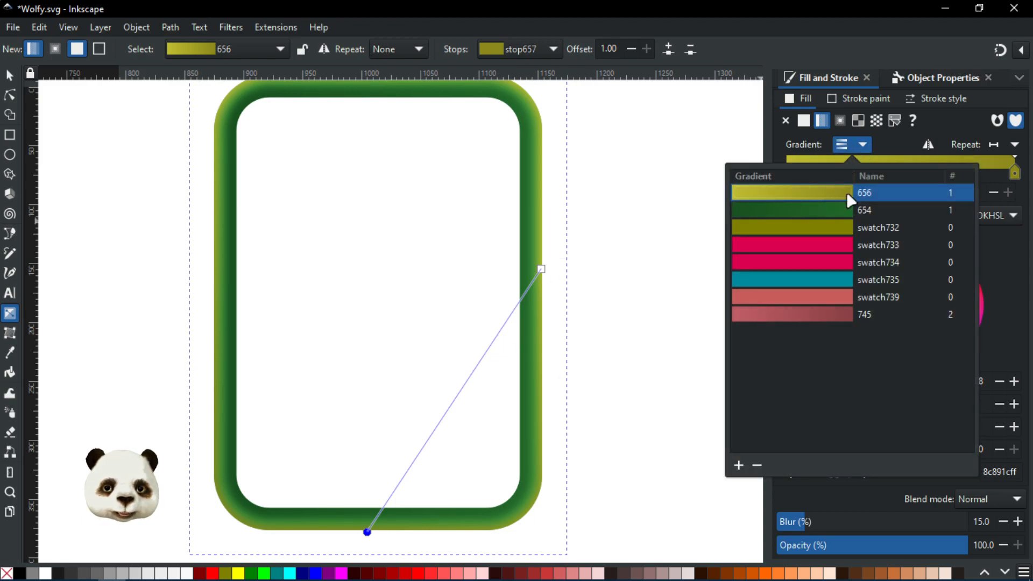
pyautogui.click(800, 209)
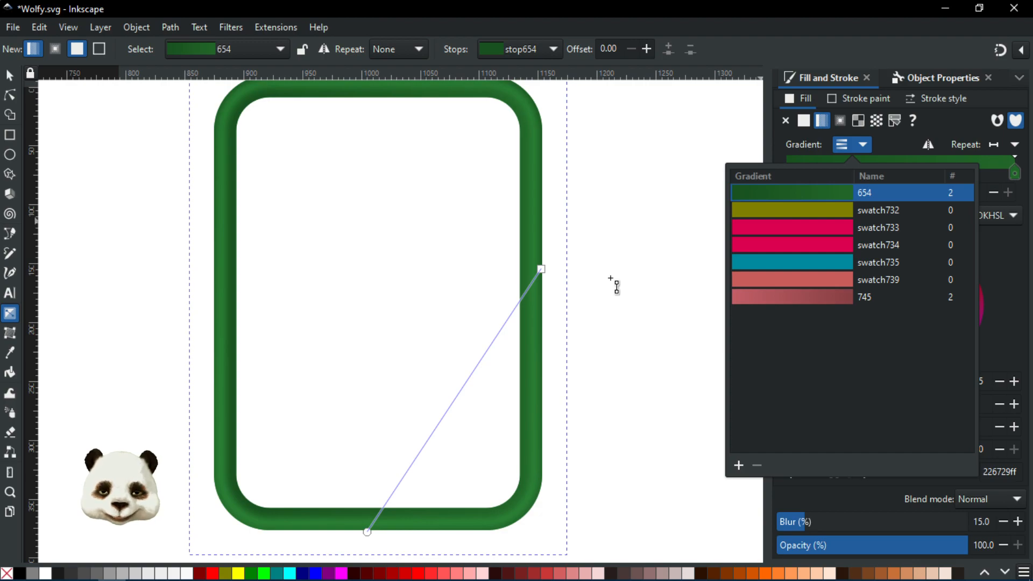
pyautogui.hotkey('ctrl', 'z')
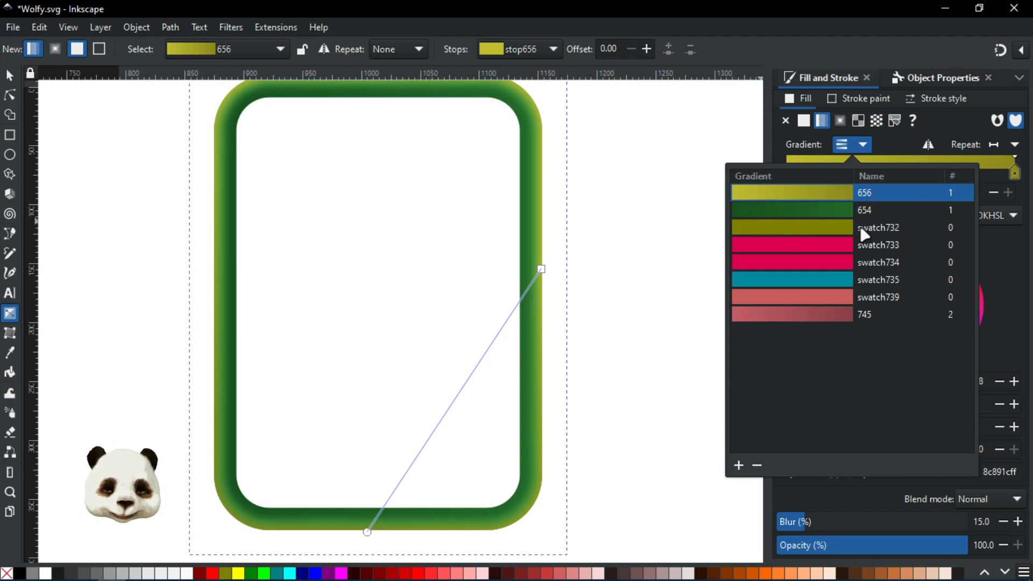
# Move the ring gradient's end handle to the frame's left edge so that the gradient runs horizontally
pyautogui.click(368, 532)
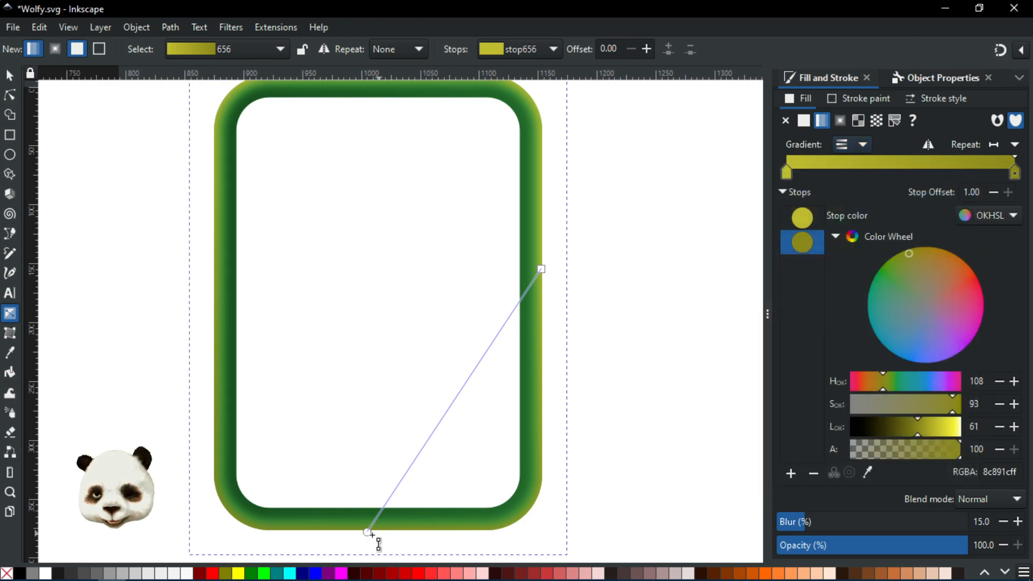
pyautogui.moveTo(369, 532); pyautogui.dragTo(215, 269)
pyautogui.click(541, 269)
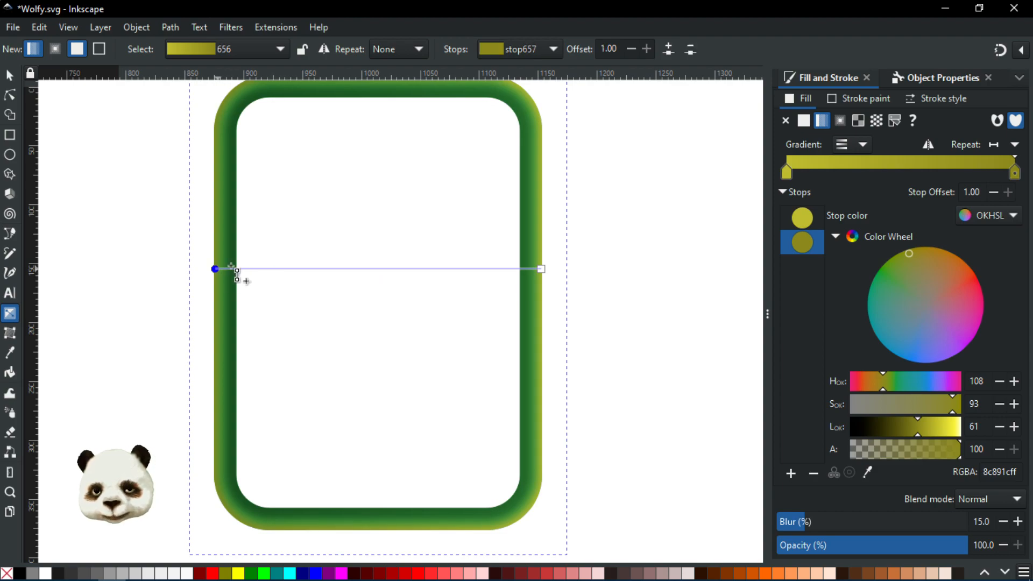
# Examine the shaded frame up close and from a distance, including beside the wolf drawing
pyautogui.scroll(-2, 524, 272)
pyautogui.scroll(-2, 530, 279)
pyautogui.scroll(2, 629, 270)
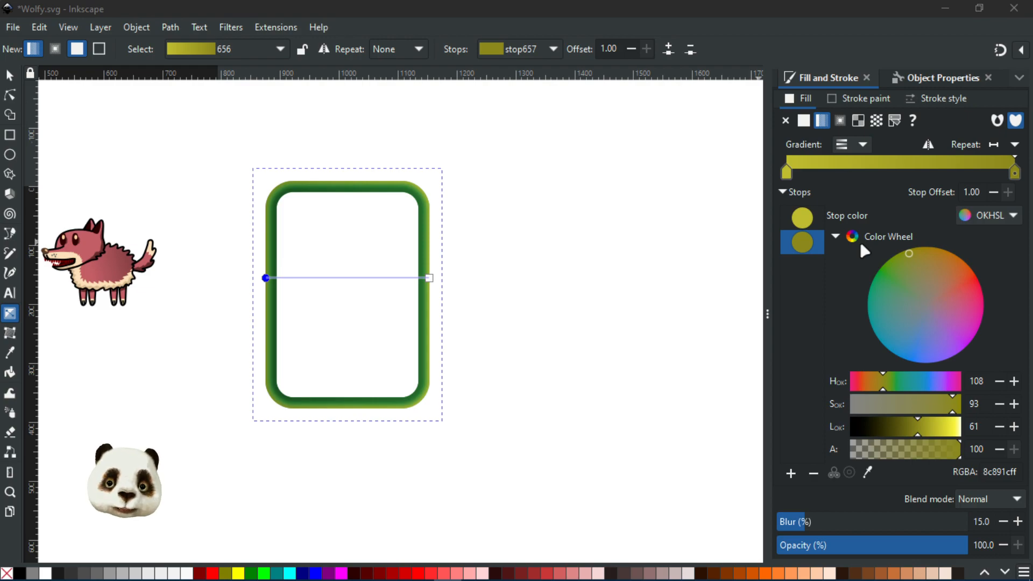
pyautogui.scroll(2, 215, 273)
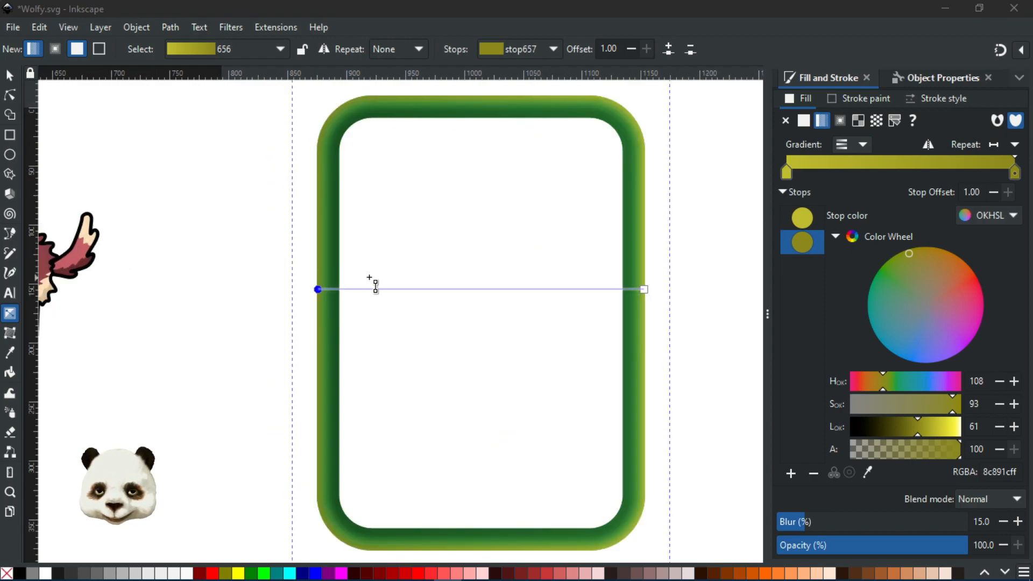
pyautogui.moveTo(678, 285); pyautogui.dragTo(608, 284)
pyautogui.scroll(-1, 629, 264)
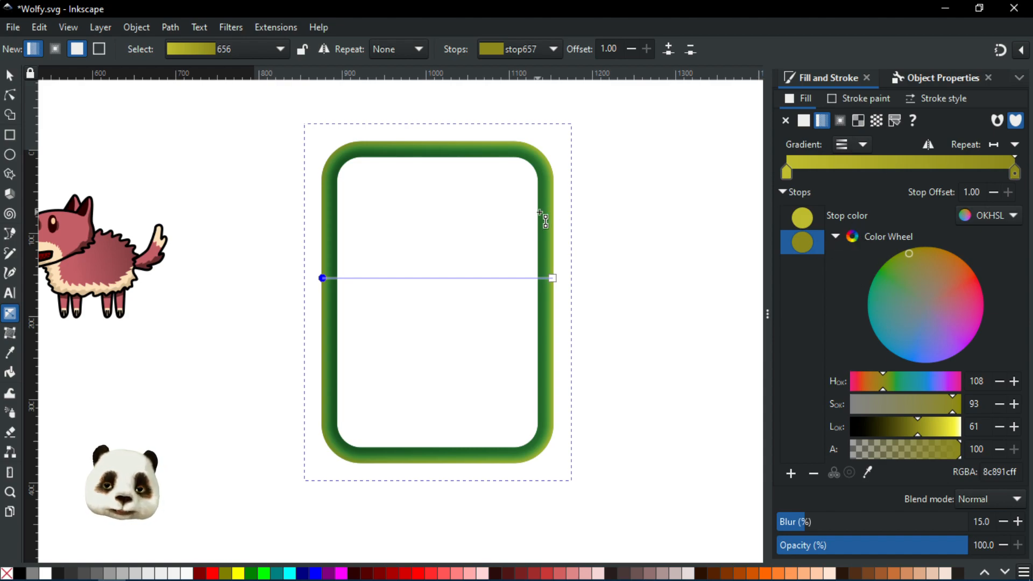
pyautogui.scroll(-2, 542, 219)
pyautogui.scroll(2, 531, 215)
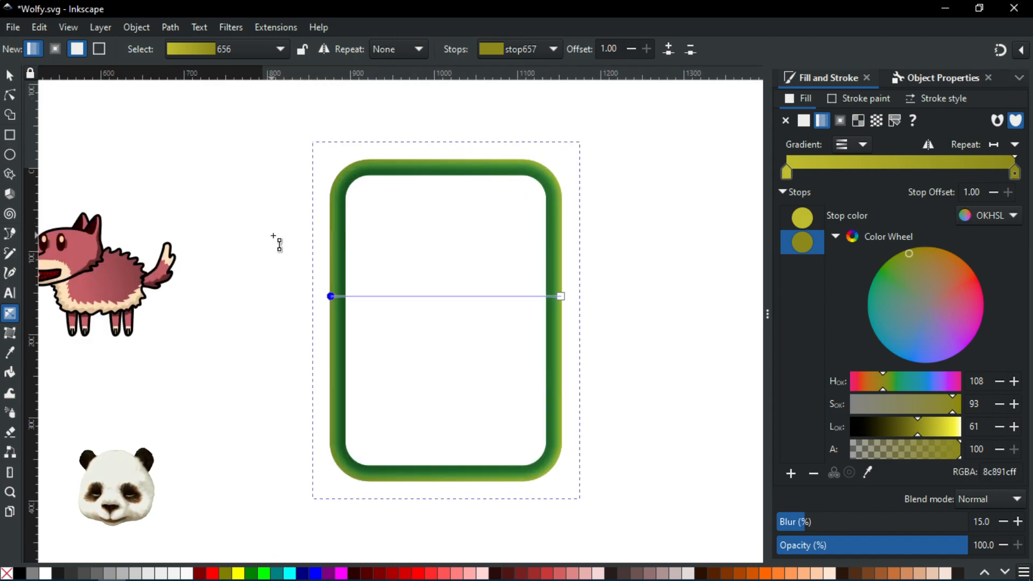
pyautogui.moveTo(244, 257); pyautogui.dragTo(425, 254)
pyautogui.moveTo(505, 278); pyautogui.dragTo(477, 288)
pyautogui.click(422, 261)
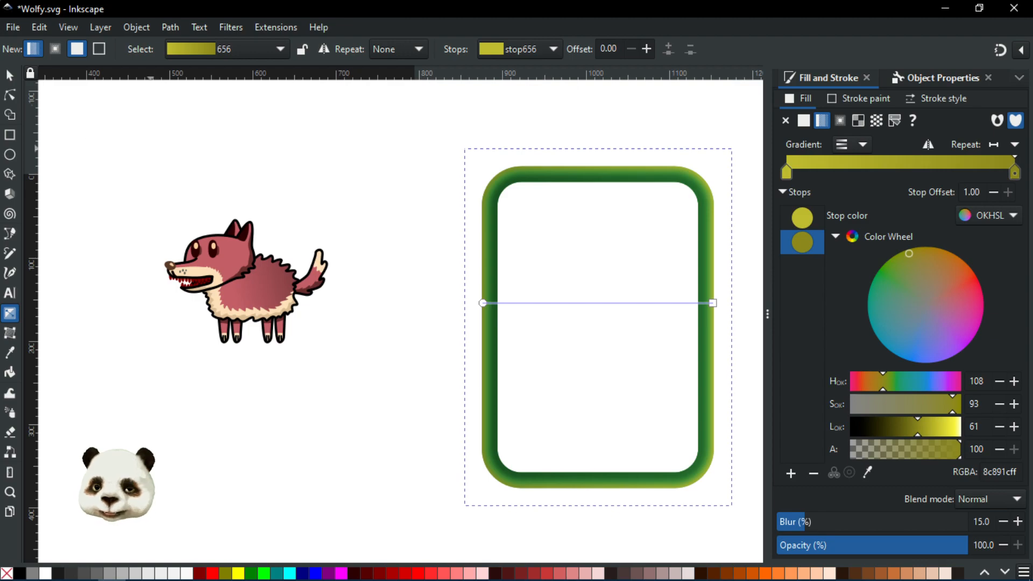
# Switch to the Selector tool, deselect the yellow ring and bring the empty canvas beside the frame into view
pyautogui.click(9, 76)
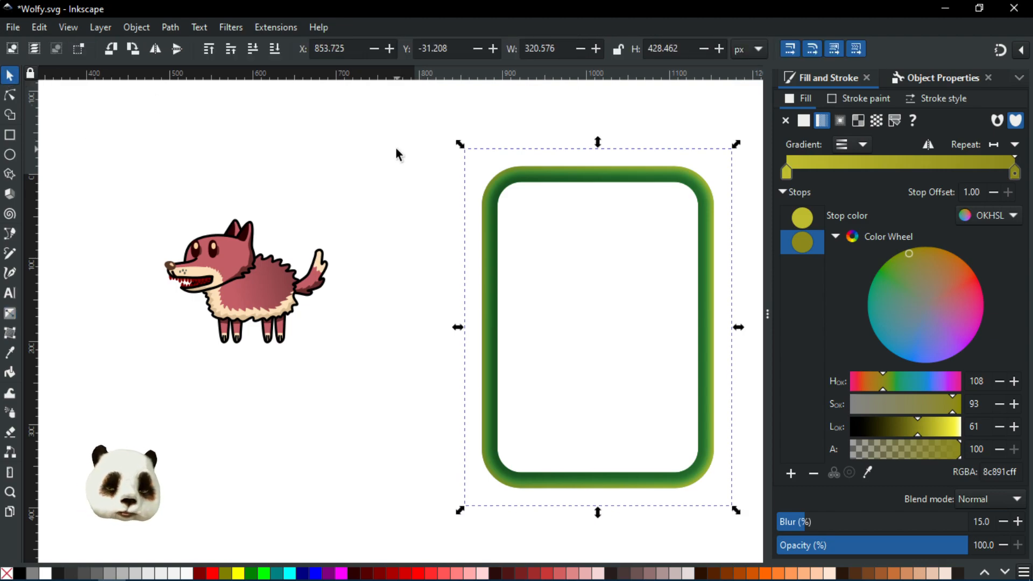
pyautogui.click(400, 181)
pyautogui.keyDown('ctrl'); pyautogui.scroll(-1, 414, 185); pyautogui.keyUp('ctrl')
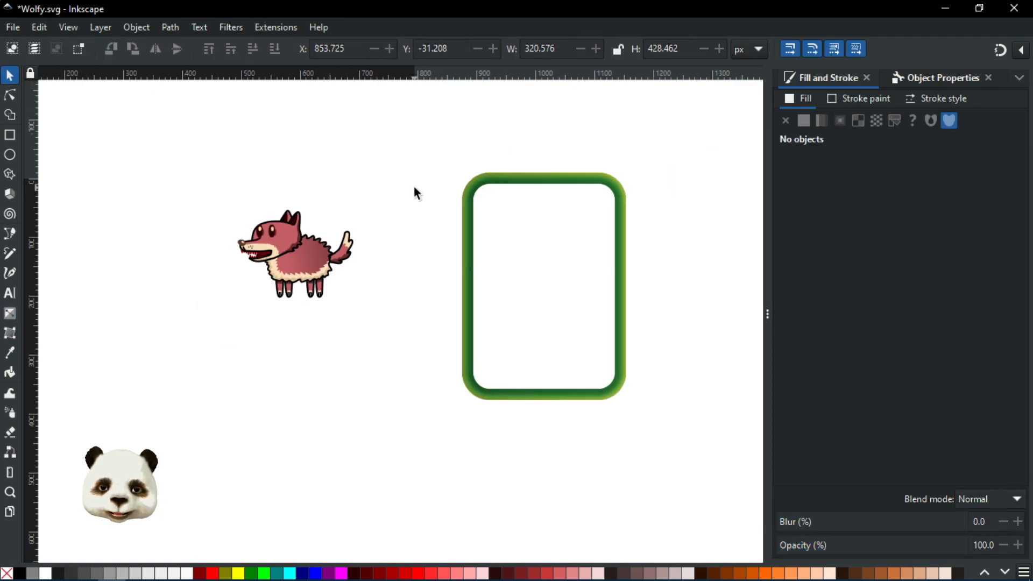
pyautogui.keyDown('ctrl'); pyautogui.scroll(1, 408, 188); pyautogui.keyUp('ctrl')
pyautogui.moveTo(443, 201); pyautogui.dragTo(422, 235)
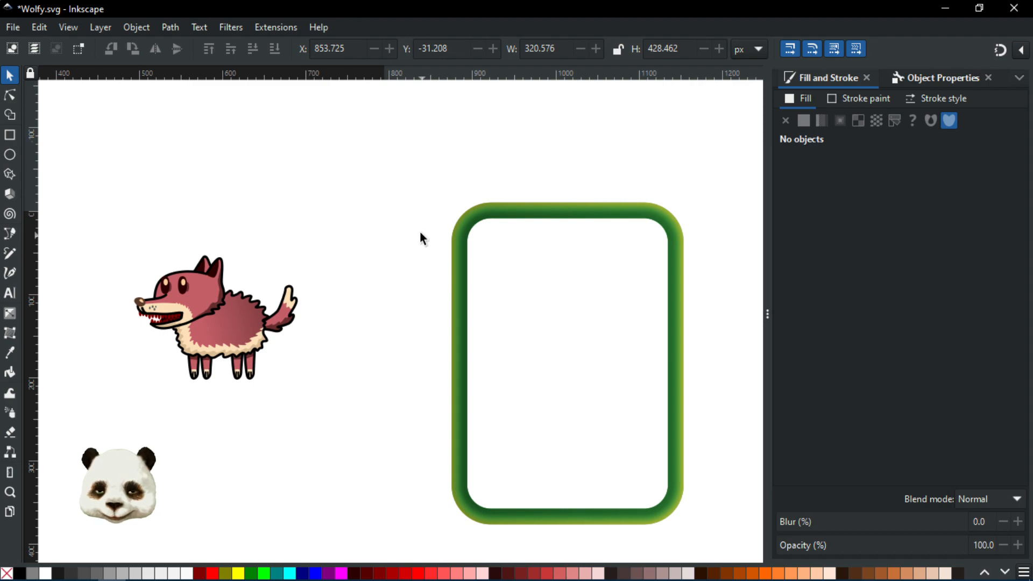
pyautogui.scroll(-2, 421, 235)
pyautogui.moveTo(589, 214); pyautogui.dragTo(480, 243)
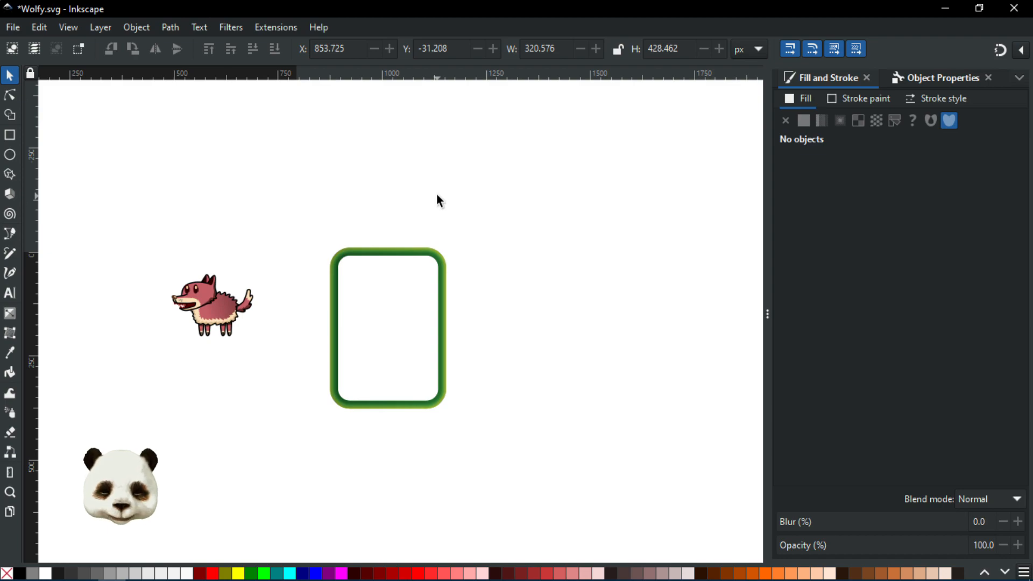
# Draw a closed, elongated rounded shape with the Pen tool above and beyond the frame's right side, filled dark grey 1a1a1aff
pyautogui.press('b')
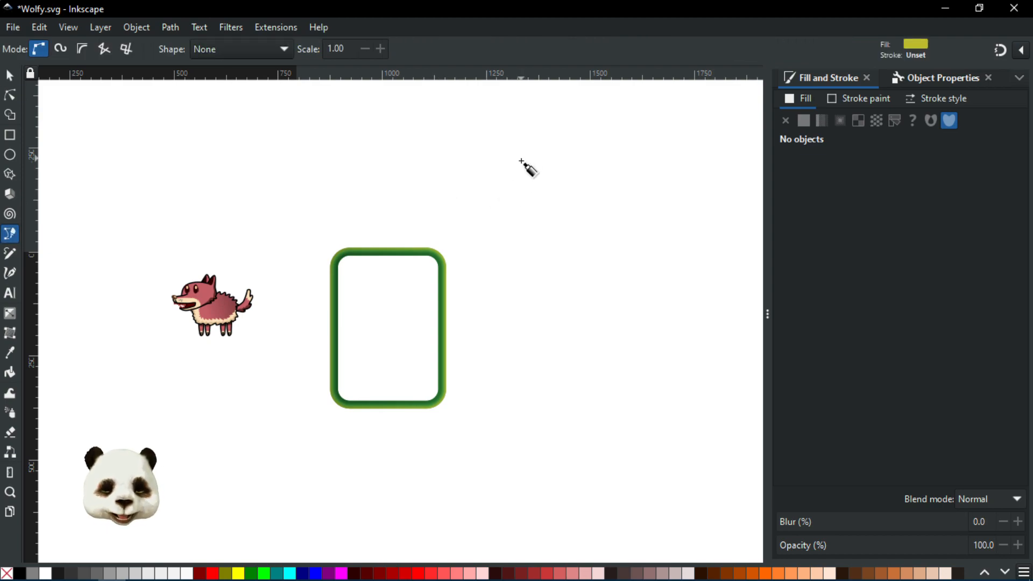
pyautogui.scroll(1, 544, 175)
pyautogui.moveTo(506, 174); pyautogui.dragTo(391, 200)
pyautogui.click(386, 189)
pyautogui.moveTo(495, 178); pyautogui.dragTo(554, 176)
pyautogui.moveTo(614, 199); pyautogui.dragTo(634, 288)
pyautogui.hotkey('ctrl', 'z')
pyautogui.moveTo(545, 306)
pyautogui.mouseDown()
pyautogui.moveTo(406, 274)
pyautogui.moveTo(441, 291)
pyautogui.moveTo(358, 245)
pyautogui.moveTo(341, 194)
pyautogui.mouseUp()
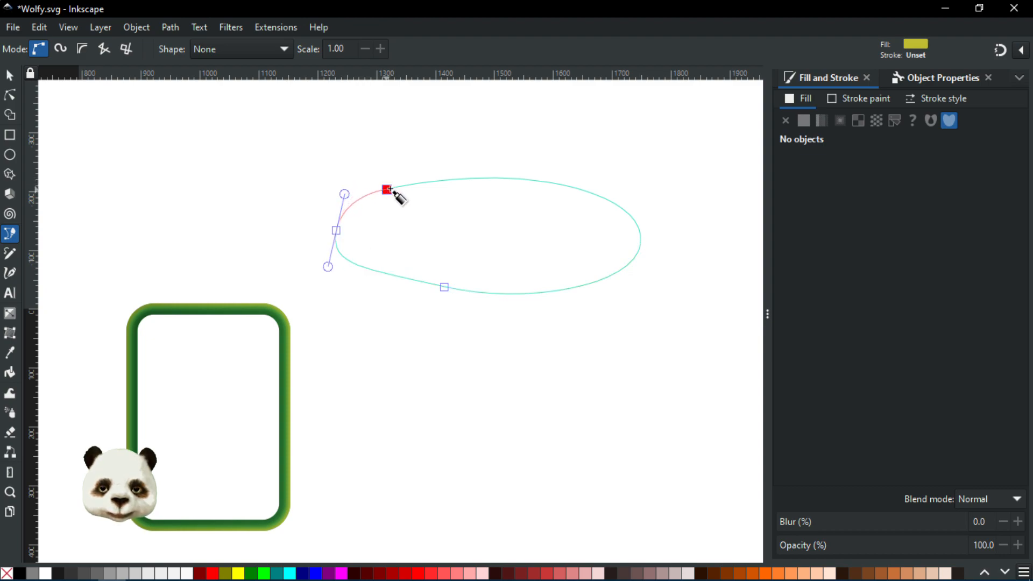
pyautogui.click(387, 189)
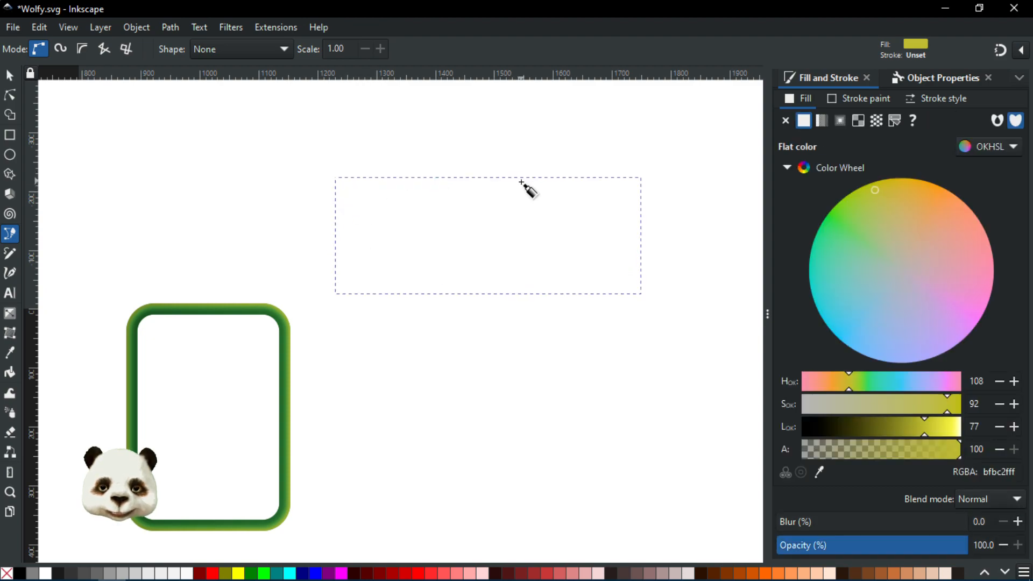
pyautogui.click(58, 573)
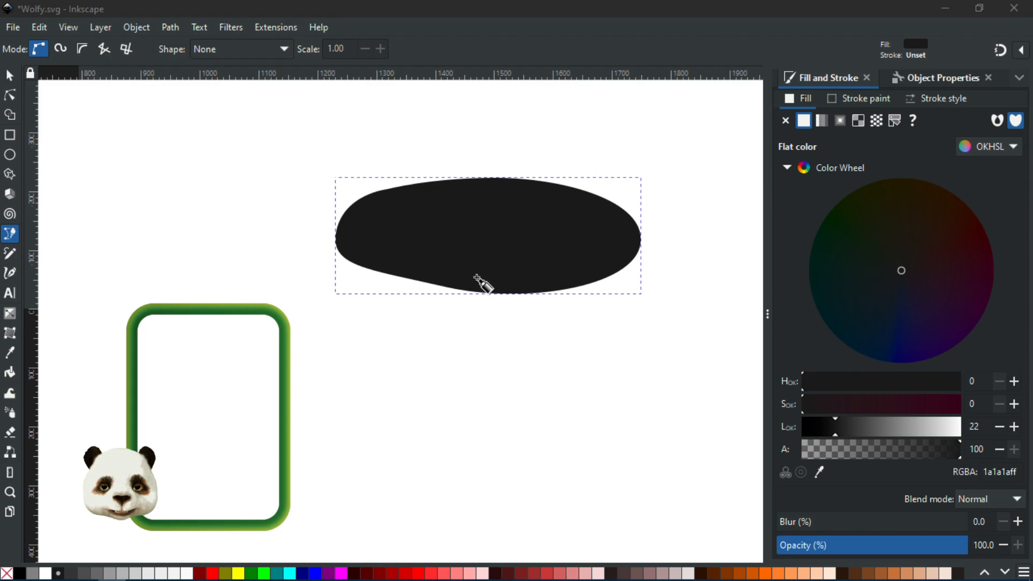
# Draw a wide ellipse of about 249 by 110 px radii below the dark shape and convert it to a path
pyautogui.scroll(2, 591, 236)
pyautogui.moveTo(503, 230); pyautogui.dragTo(590, 272)
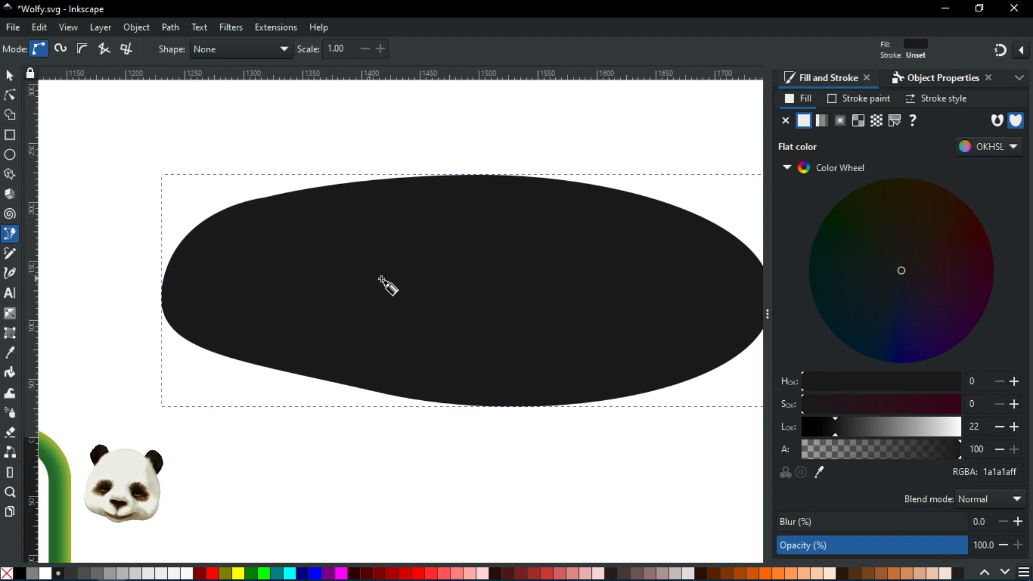
pyautogui.click(10, 154)
pyautogui.scroll(-2, 350, 159)
pyautogui.moveTo(371, 330); pyautogui.dragTo(665, 461)
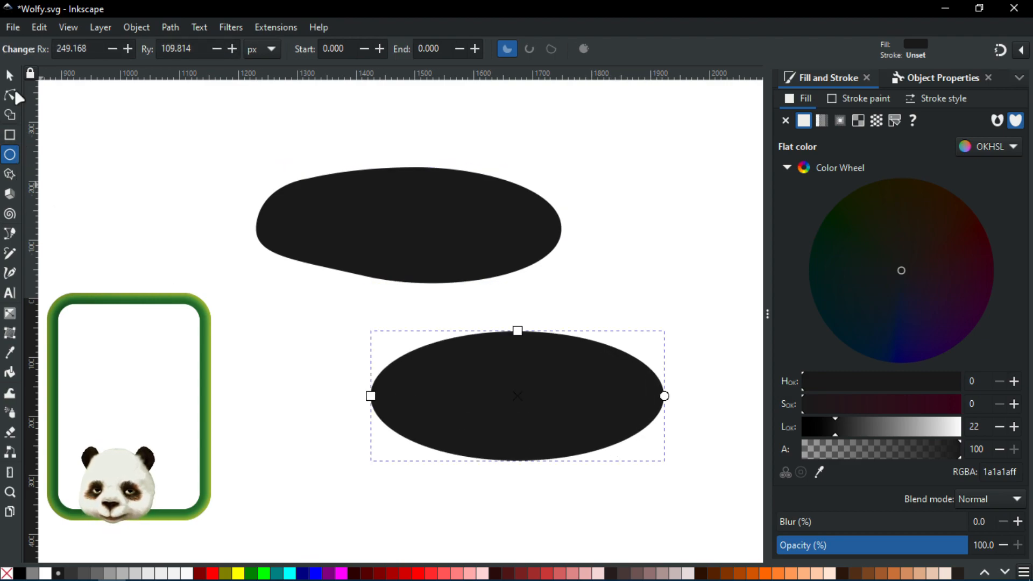
pyautogui.hotkey('ctrl', 'shift', 'c')
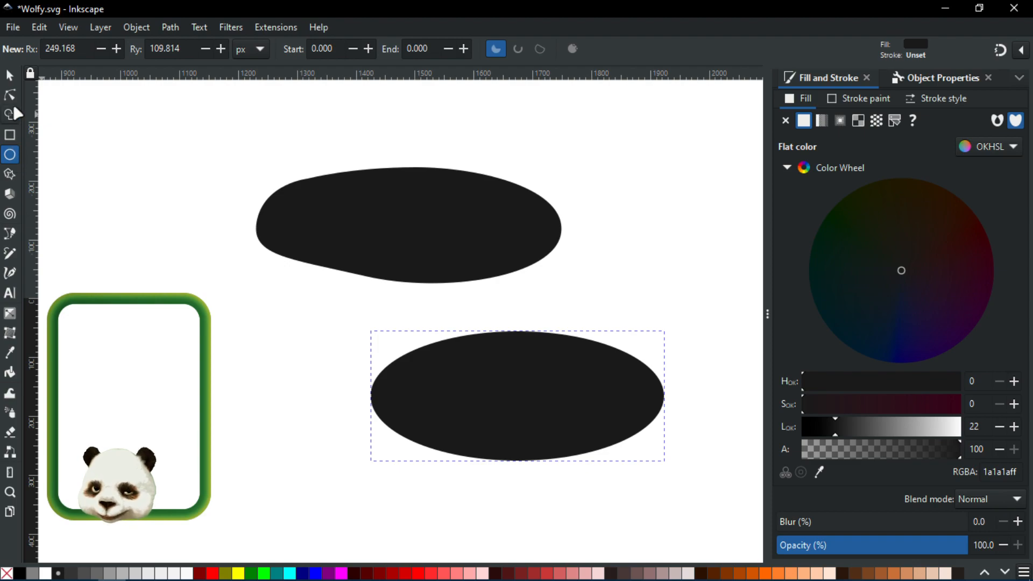
# Add a node to each of the ellipse path's four curved segments and pull the new nodes outward to widen its corners
pyautogui.click(10, 95)
pyautogui.doubleClick(430, 342)
pyautogui.moveTo(430, 342); pyautogui.dragTo(417, 334)
pyautogui.doubleClick(619, 351)
pyautogui.moveTo(618, 351); pyautogui.dragTo(630, 339)
pyautogui.doubleClick(436, 452)
pyautogui.moveTo(437, 452); pyautogui.dragTo(421, 455)
pyautogui.doubleClick(613, 447)
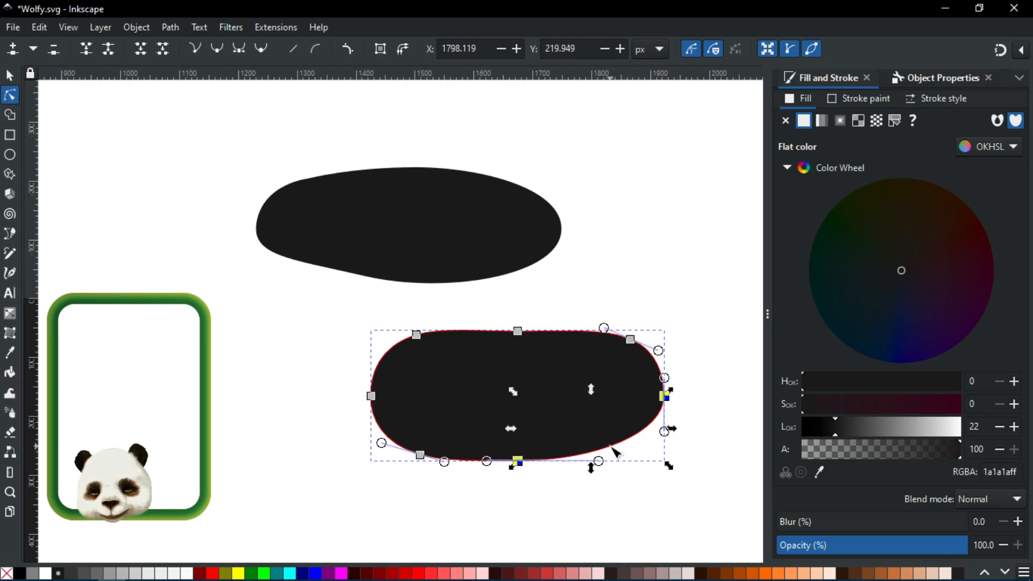
pyautogui.moveTo(613, 446); pyautogui.dragTo(617, 451)
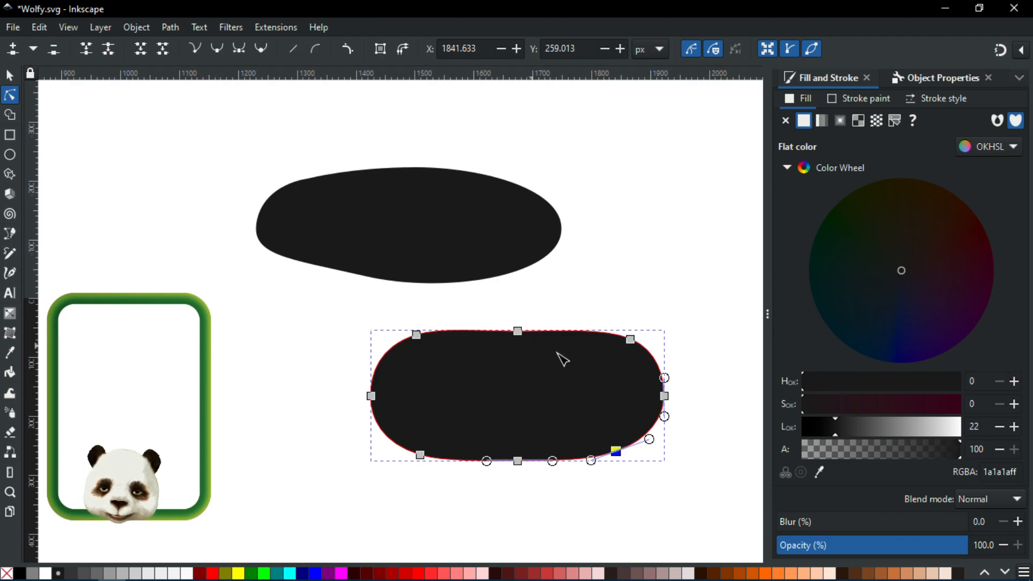
# Raise the lower shape's top middle node, lower its bottom middle node and adjust its bottom-left node to round the outline
pyautogui.keyDown('ctrl'); pyautogui.scroll(1, 572, 394); pyautogui.keyUp('ctrl')
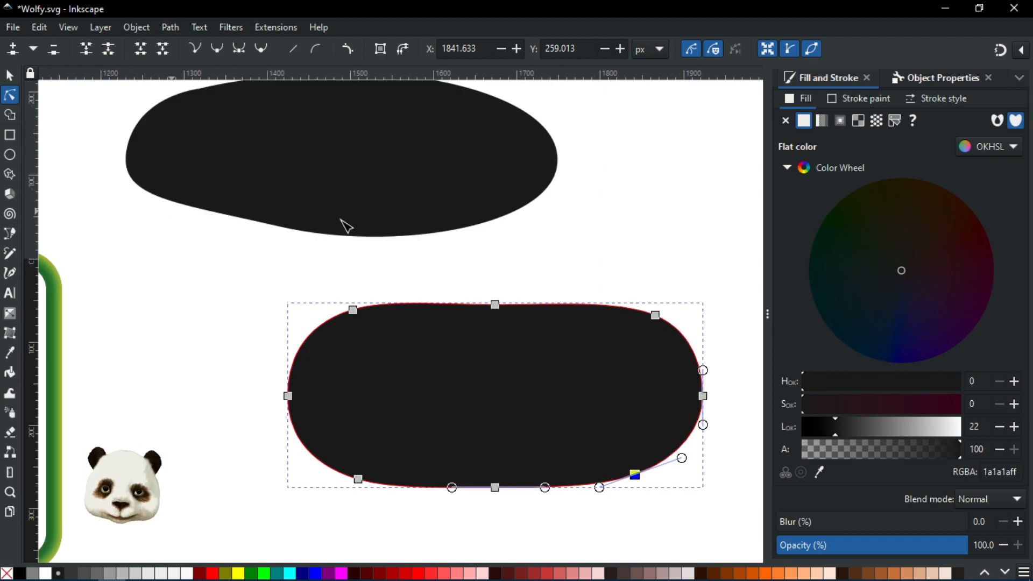
pyautogui.moveTo(618, 226); pyautogui.dragTo(609, 271)
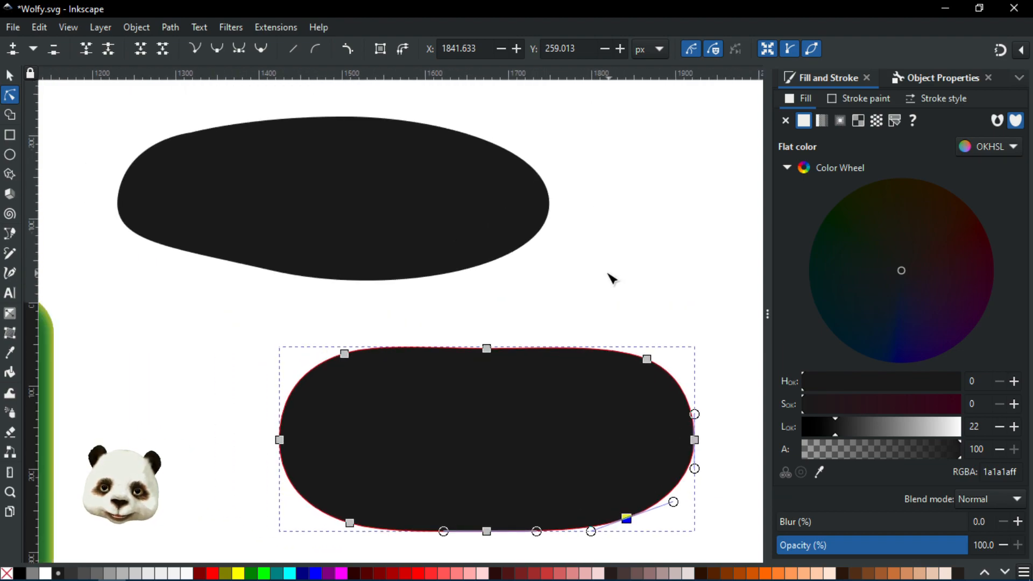
pyautogui.moveTo(487, 349)
pyautogui.mouseDown()
pyautogui.moveTo(483, 330)
pyautogui.moveTo(487, 343)
pyautogui.mouseUp()
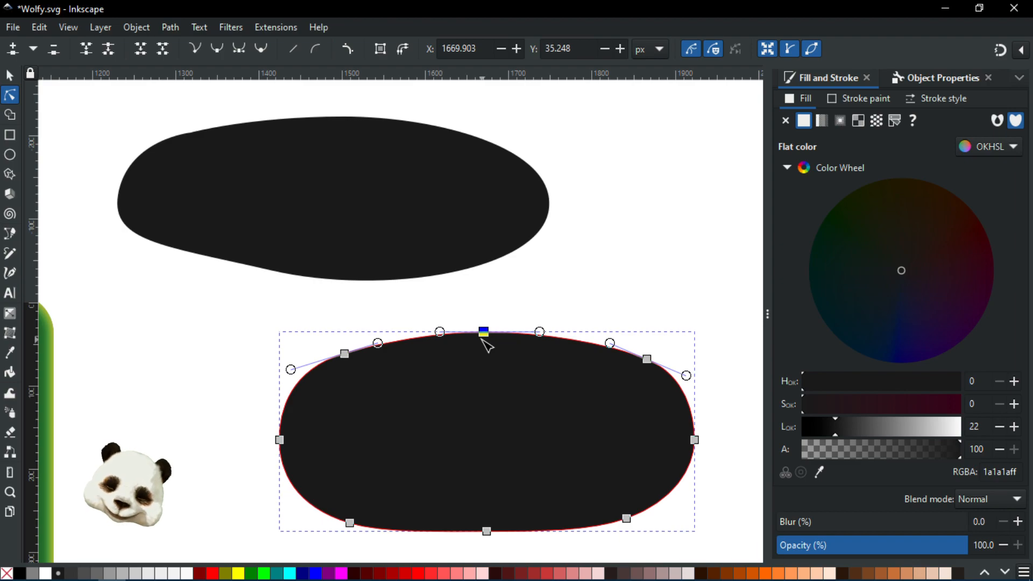
pyautogui.moveTo(486, 531); pyautogui.dragTo(488, 539)
pyautogui.moveTo(350, 523); pyautogui.dragTo(387, 525)
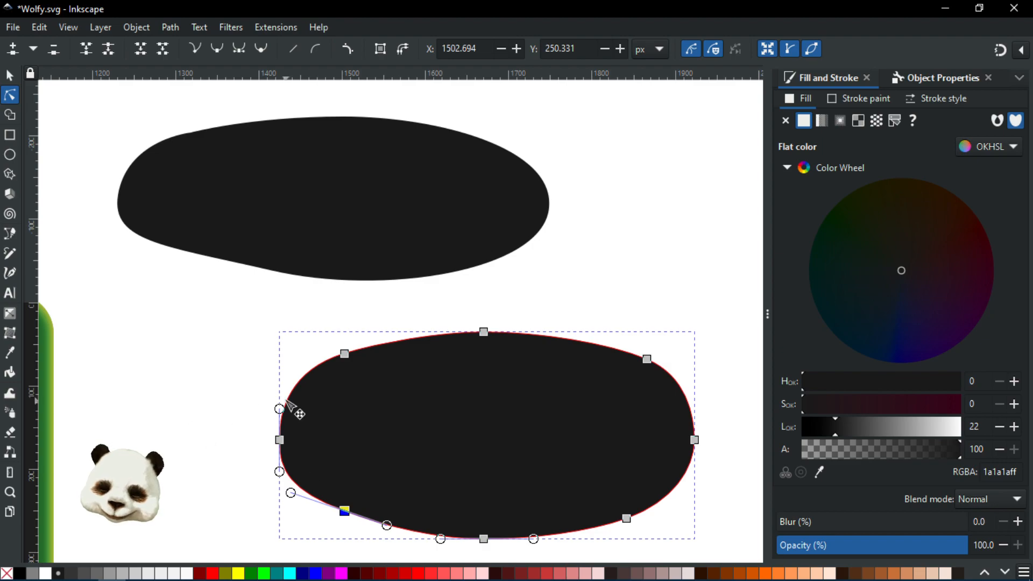
# Try Tweak tool strokes in blur mode with width 5 and force 40 on the lower shape, undoing each one
pyautogui.click(10, 394)
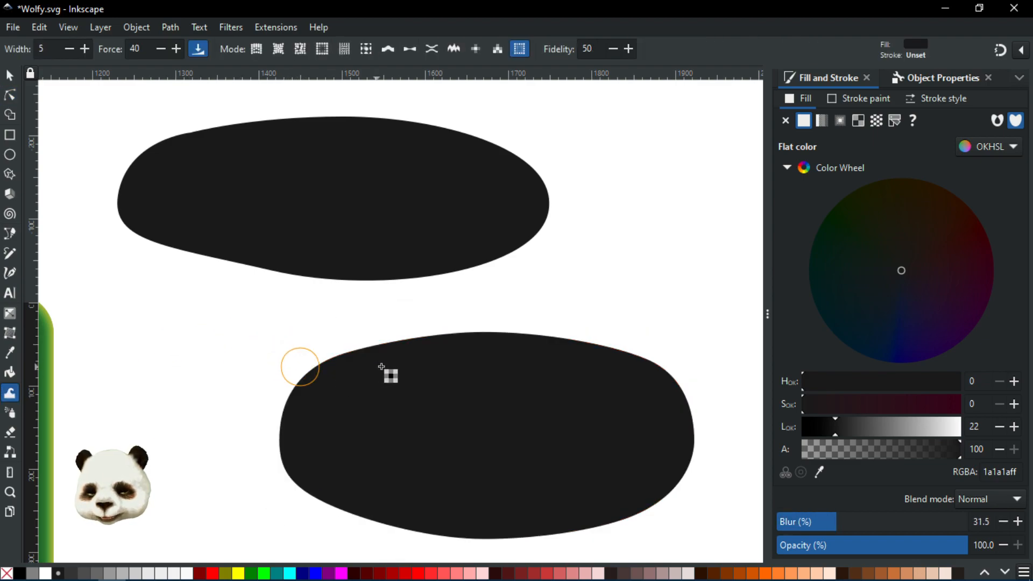
pyautogui.moveTo(383, 369); pyautogui.dragTo(398, 379)
pyautogui.hotkey('ctrl', 'z')
pyautogui.moveTo(465, 397)
pyautogui.mouseDown()
pyautogui.moveTo(362, 389)
pyautogui.moveTo(408, 405)
pyautogui.mouseUp()
pyautogui.hotkey('ctrl', 'z')
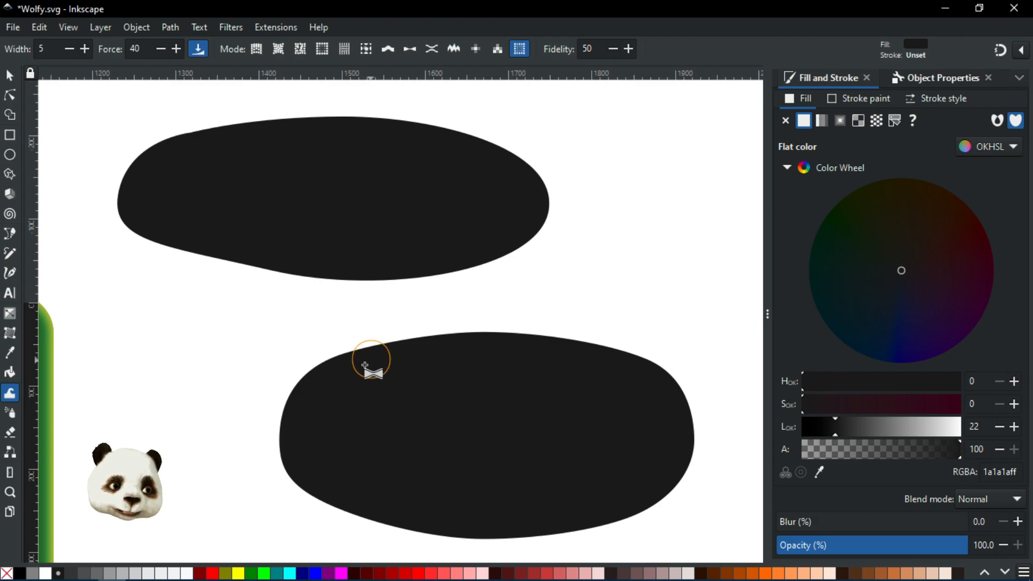
pyautogui.keyDown('ctrl'); pyautogui.scroll(-2, 371, 357); pyautogui.keyUp('ctrl')
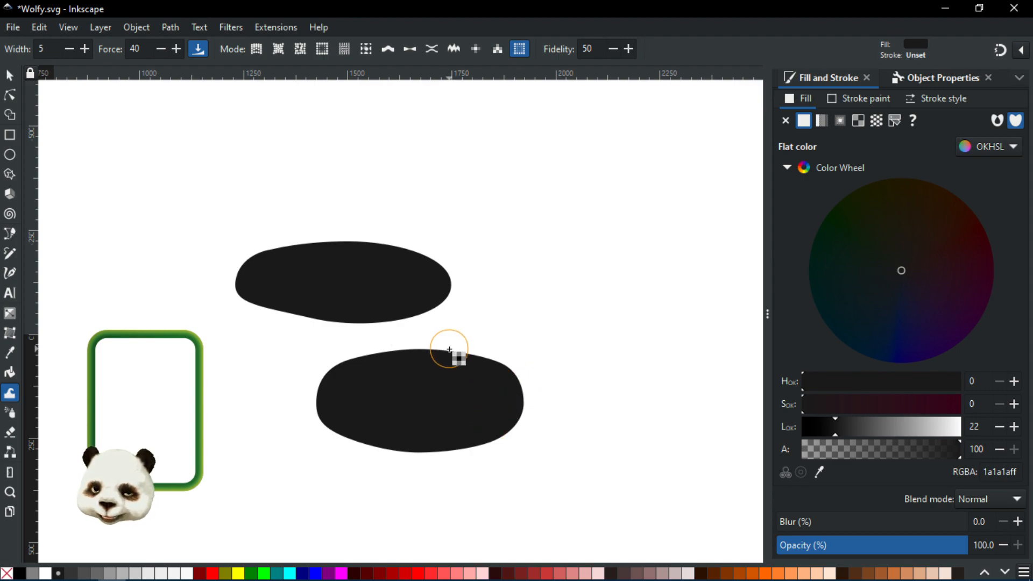
# Duplicate the lower dark shape in place, fill the copy with magenta (ff00ff) and undo a test move of it
pyautogui.moveTo(454, 350); pyautogui.dragTo(508, 278)
pyautogui.keyDown('ctrl'); pyautogui.scroll(2, 476, 369); pyautogui.keyUp('ctrl')
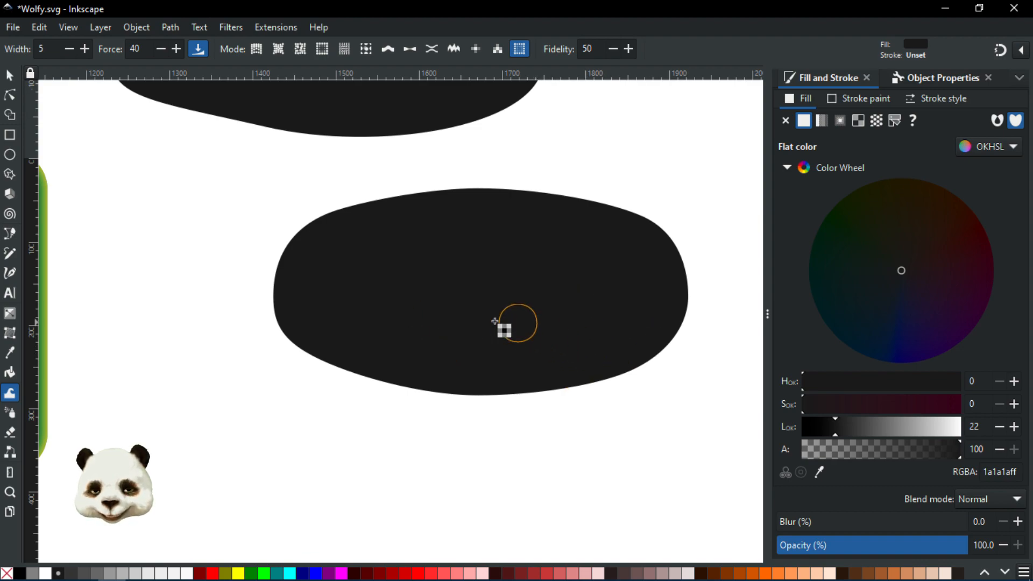
pyautogui.click(9, 75)
pyautogui.click(401, 284)
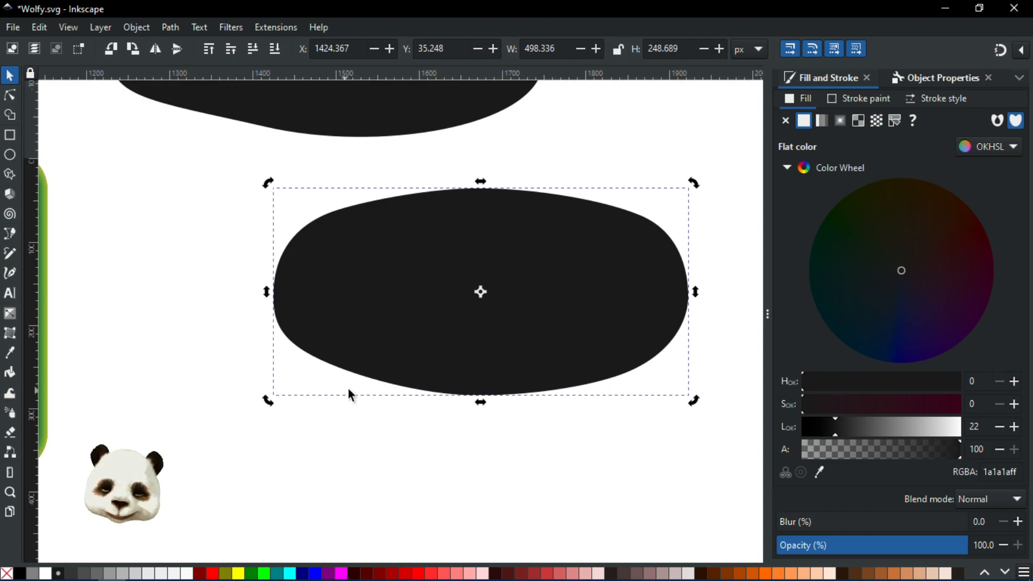
pyautogui.click(344, 574)
pyautogui.moveTo(403, 316); pyautogui.dragTo(501, 409)
pyautogui.hotkey('ctrl', 'z')
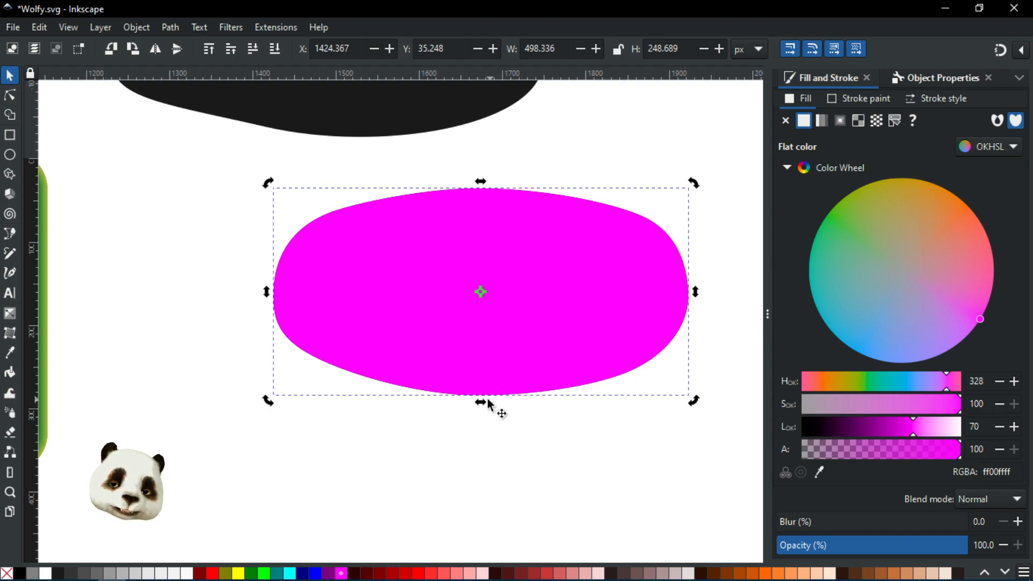
# Draw a wide closed curved shape of about 627 by 151 px over the magenta shape's upper part with the Pen tool
pyautogui.moveTo(494, 217); pyautogui.dragTo(373, 260)
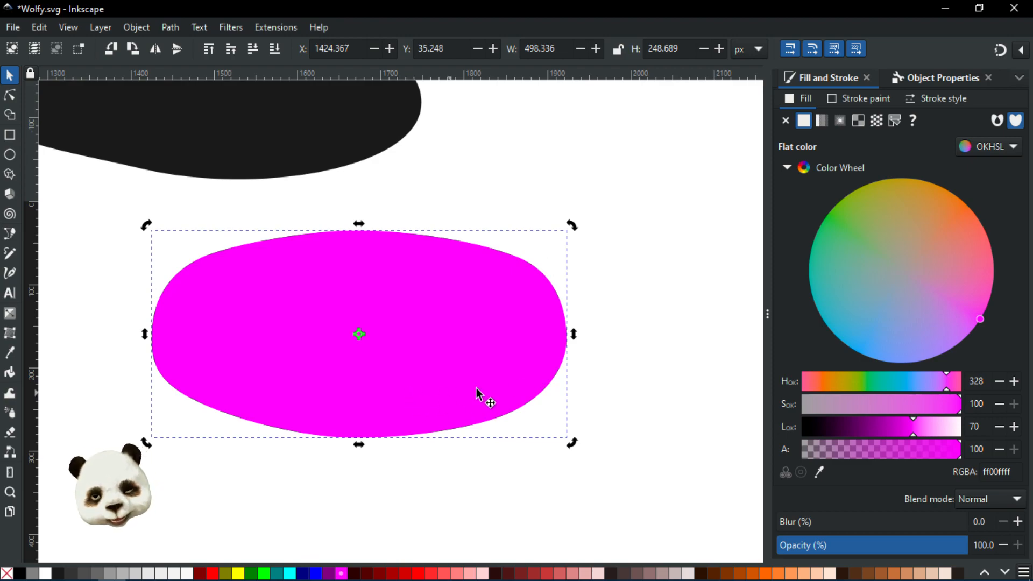
pyautogui.press('w')
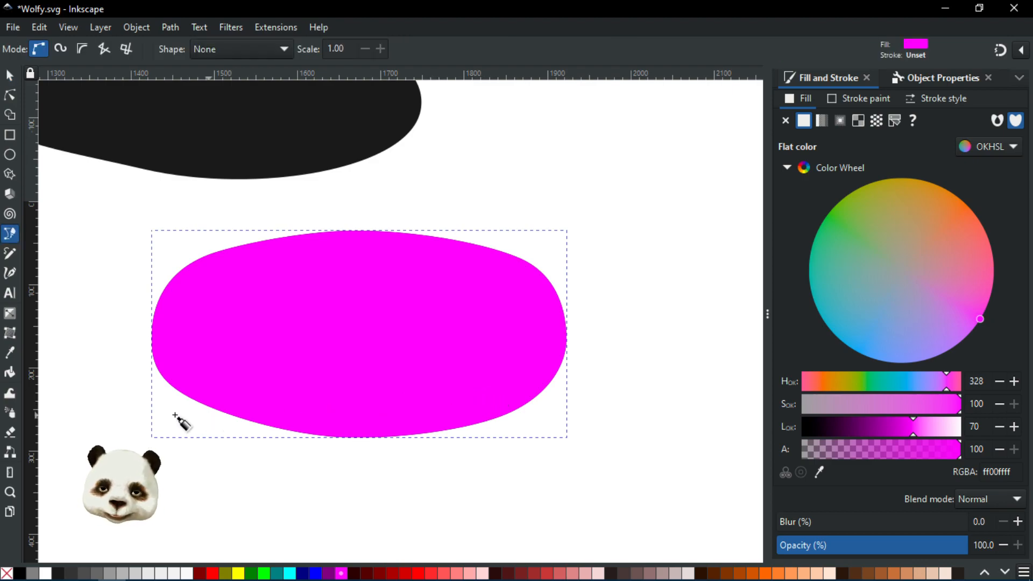
pyautogui.press('Escape')
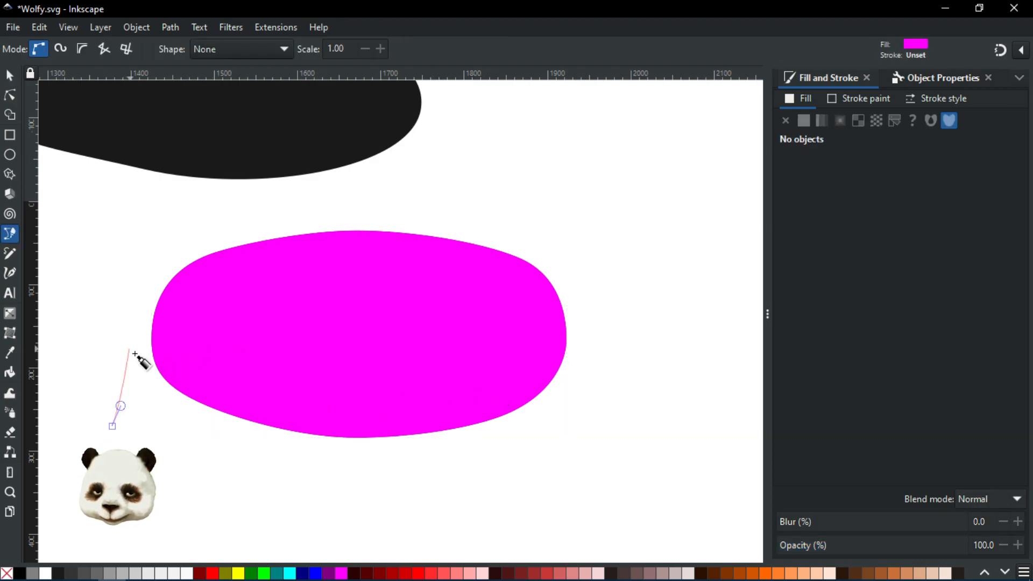
pyautogui.click(118, 274)
pyautogui.click(228, 331)
pyautogui.moveTo(496, 329); pyautogui.dragTo(545, 315)
pyautogui.moveTo(631, 299); pyautogui.dragTo(649, 277)
pyautogui.moveTo(594, 218); pyautogui.dragTo(556, 212)
pyautogui.moveTo(372, 212); pyautogui.dragTo(305, 210)
pyautogui.moveTo(118, 273); pyautogui.dragTo(134, 313)
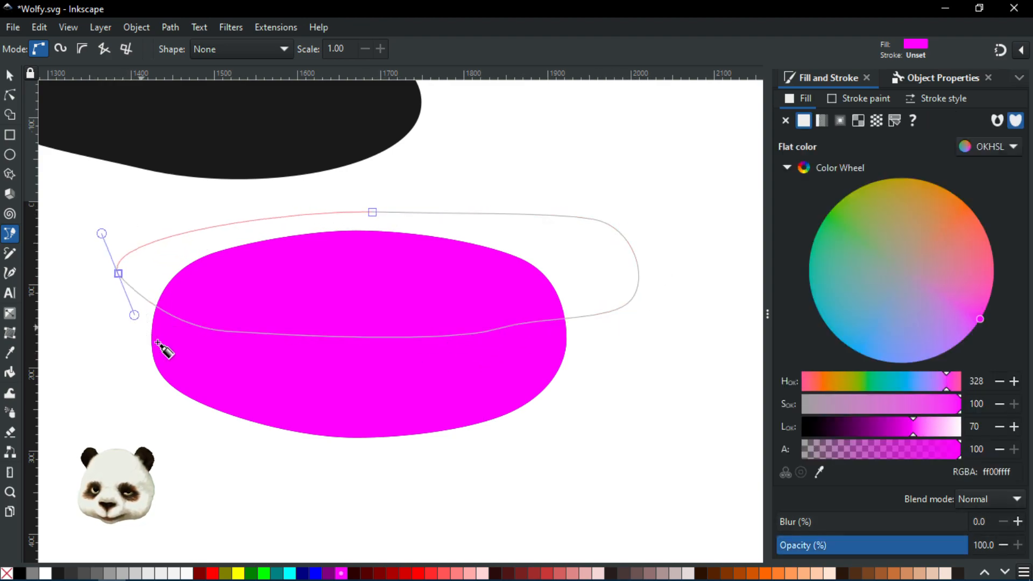
# Fill the new shape with the color sampled from the dark shape above and raise its lightness to 33
pyautogui.press('d')
pyautogui.click(275, 150)
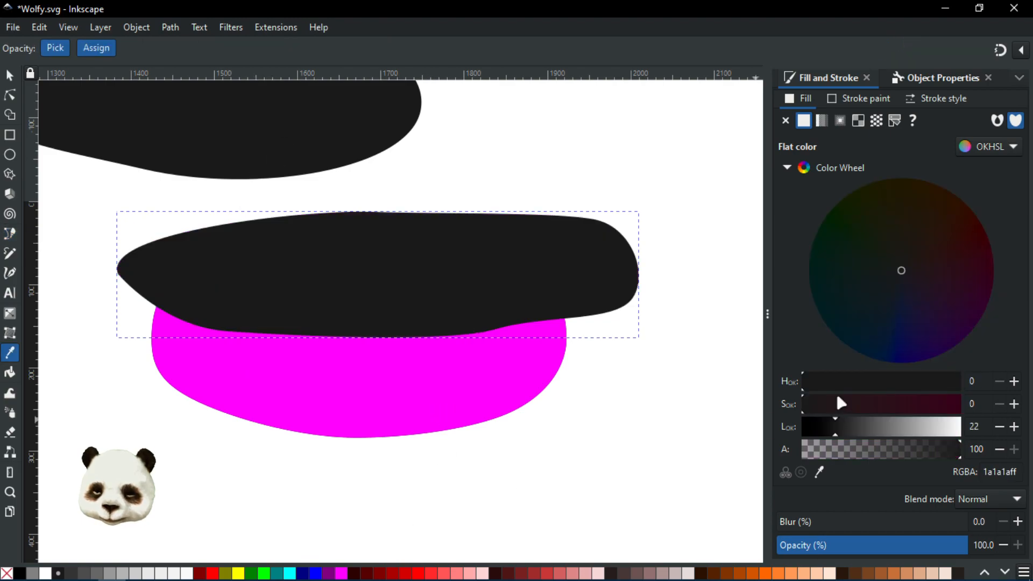
pyautogui.click(851, 426)
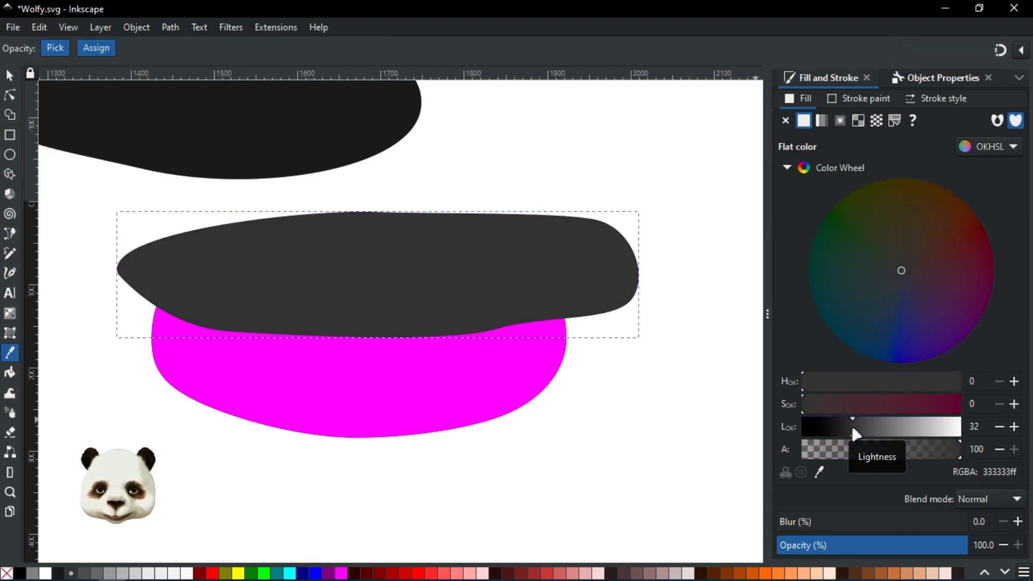
pyautogui.click(853, 425)
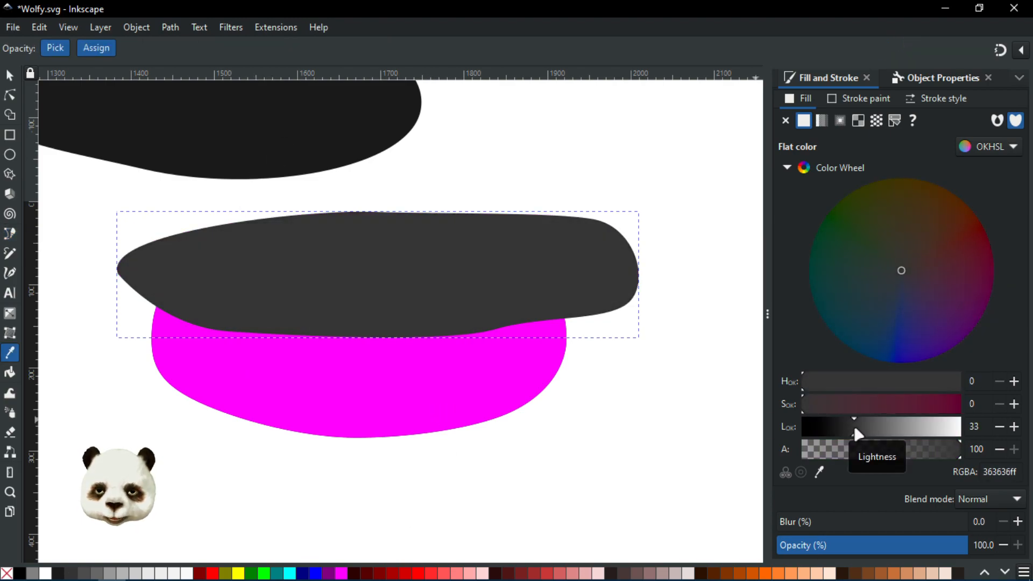
# Raise the magenta shape above the dark gray one and set it as the gray shape's clip
pyautogui.click(10, 75)
pyautogui.click(390, 397)
pyautogui.press('pageup')
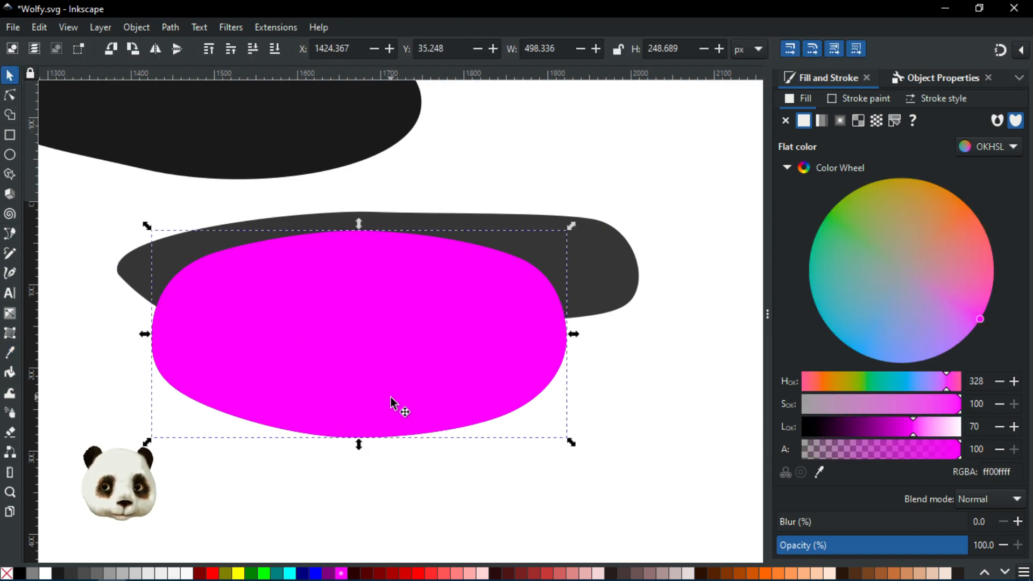
pyautogui.click(604, 272)
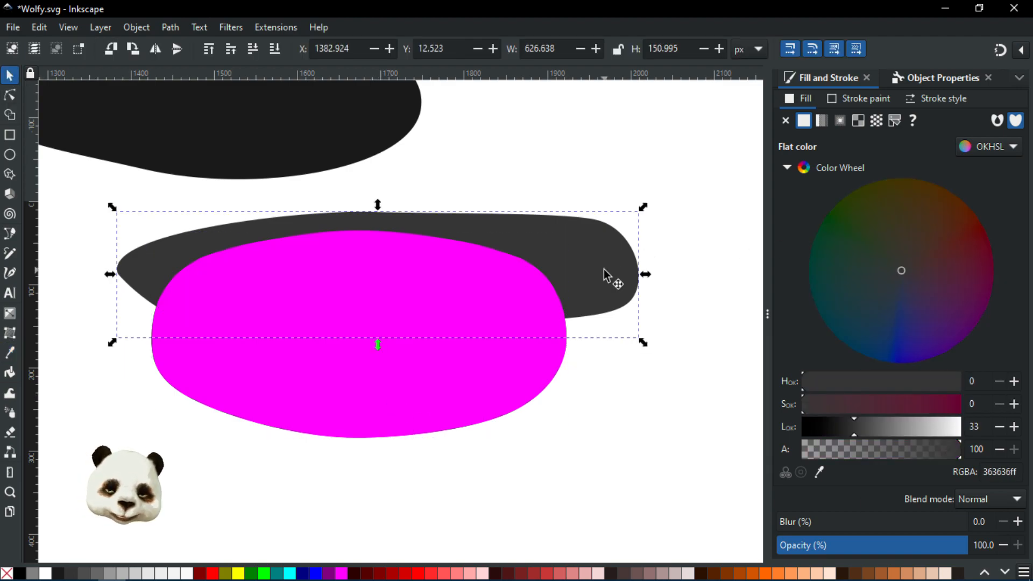
pyautogui.keyDown('shift'); pyautogui.click(514, 376); pyautogui.keyUp('shift')
pyautogui.rightClick(514, 376)
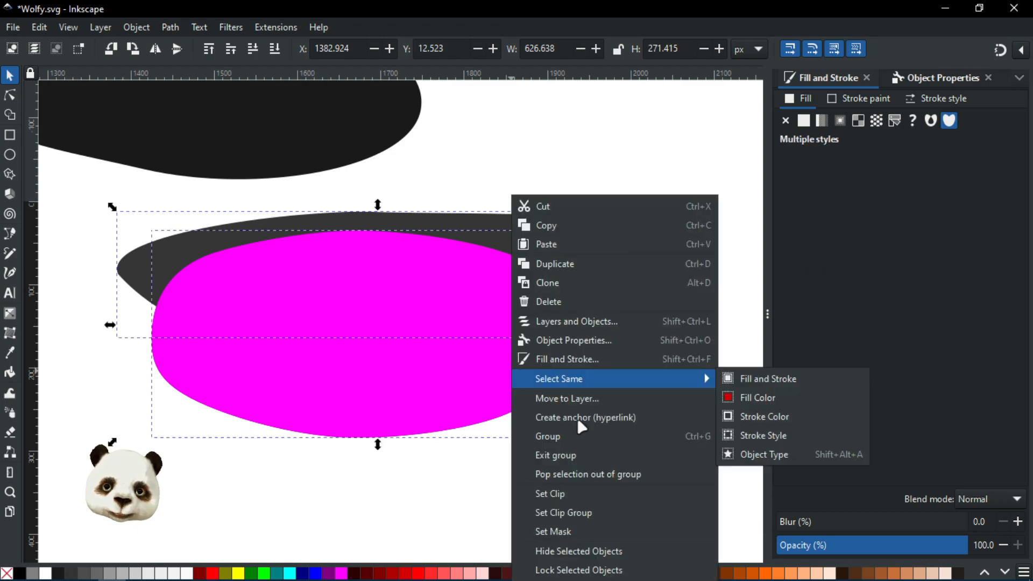
pyautogui.click(558, 493)
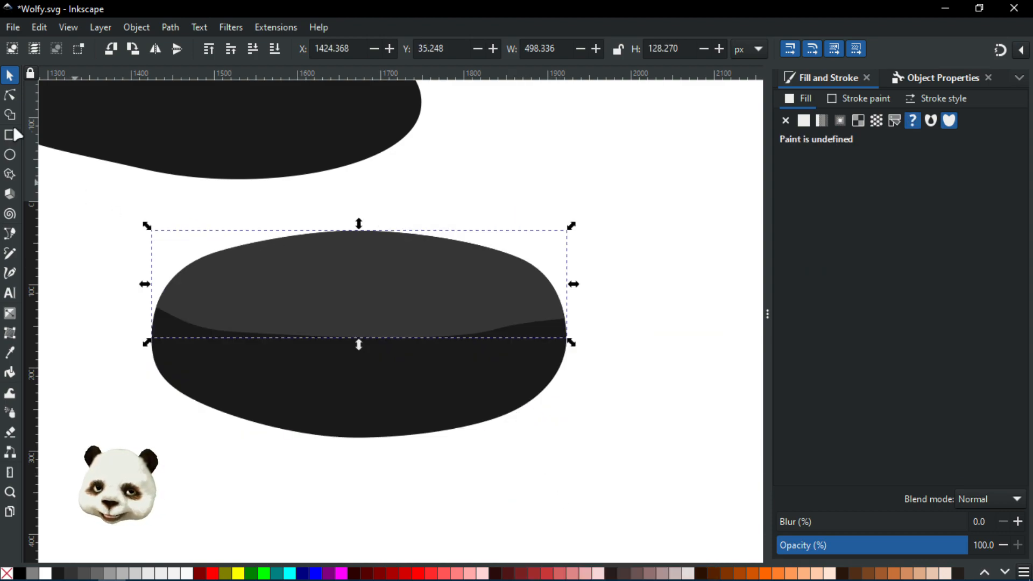
# Blur the clipped gray highlight shape by 40% and deselect it
pyautogui.click(9, 94)
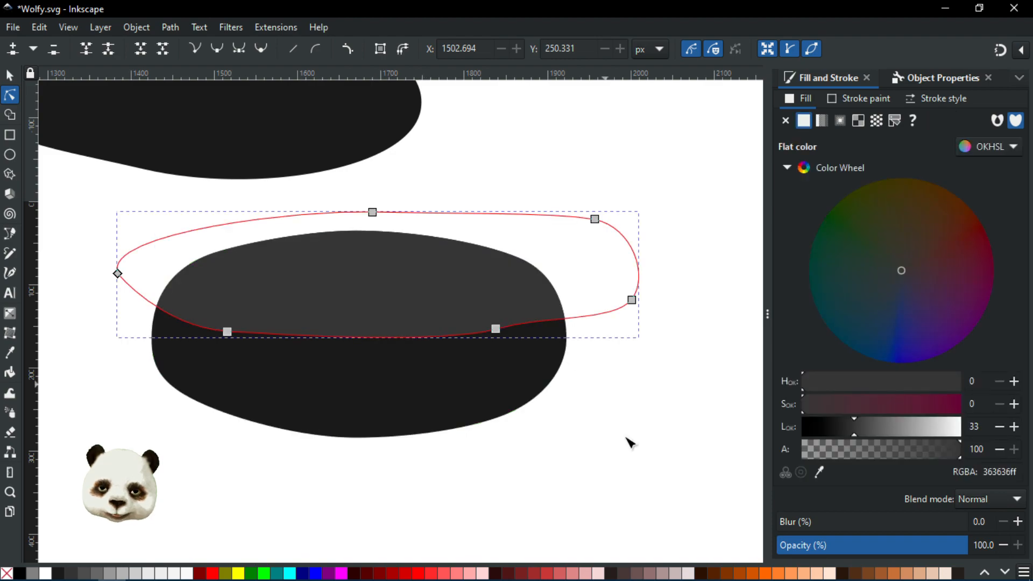
pyautogui.moveTo(823, 529); pyautogui.dragTo(855, 526)
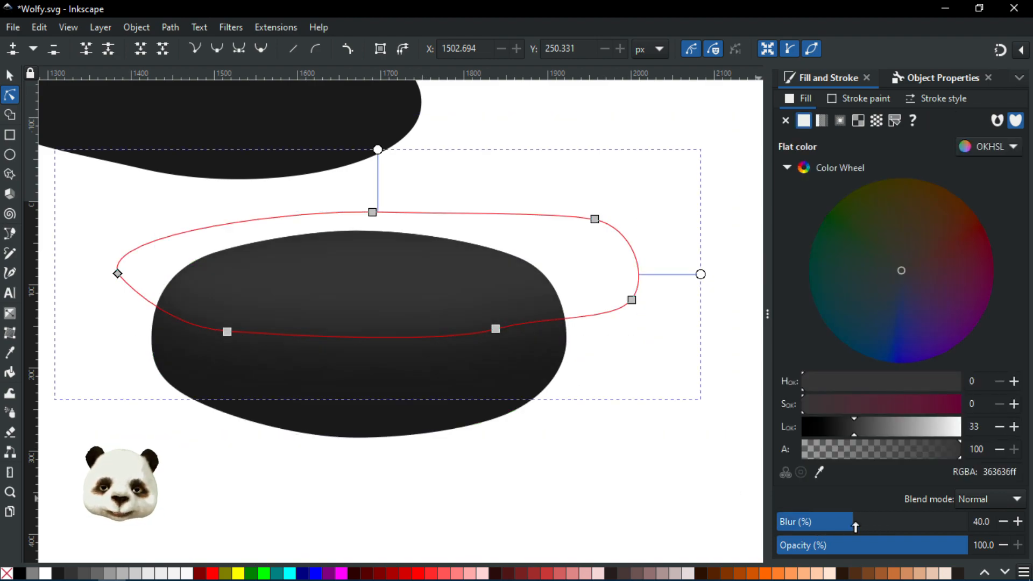
pyautogui.click(637, 470)
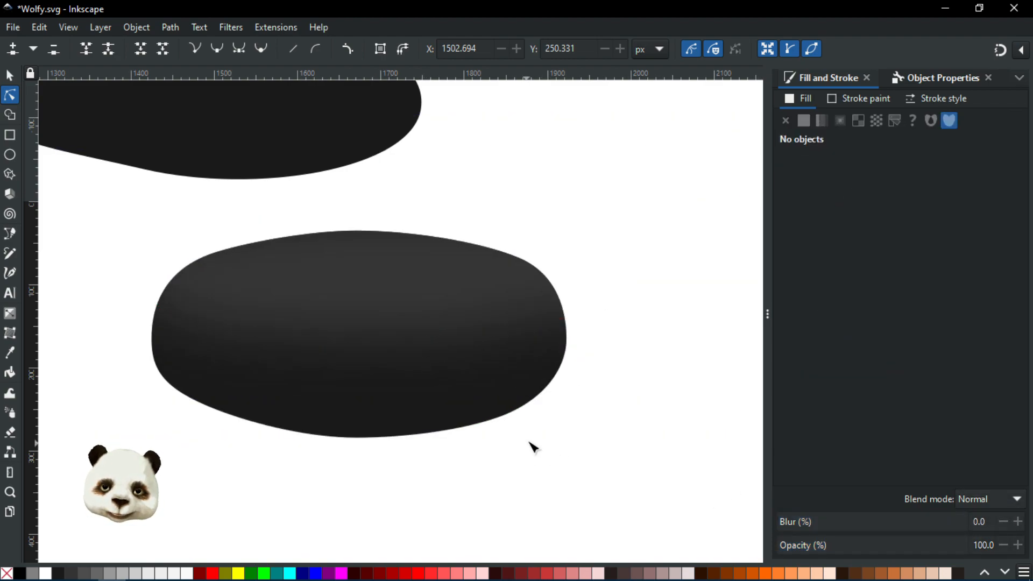
# Draw a closed curved shape over the shaded form's lower edge with the Pen tool and clip it to the form's outline
pyautogui.press('b')
pyautogui.click(126, 357)
pyautogui.moveTo(380, 413); pyautogui.dragTo(477, 405)
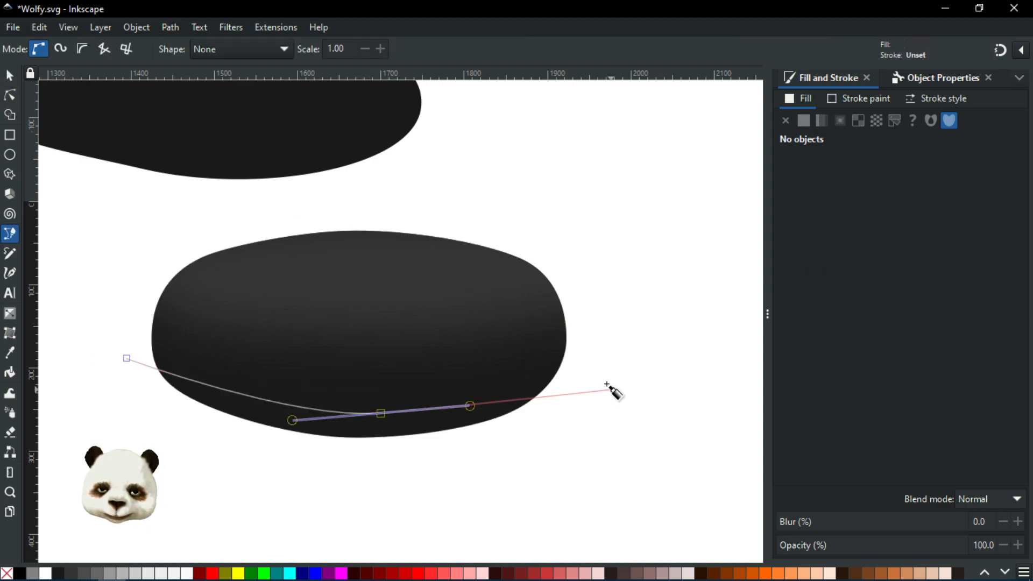
pyautogui.moveTo(597, 365); pyautogui.dragTo(640, 341)
pyautogui.click(623, 444)
pyautogui.moveTo(355, 490); pyautogui.dragTo(233, 485)
pyautogui.moveTo(128, 359); pyautogui.dragTo(133, 360)
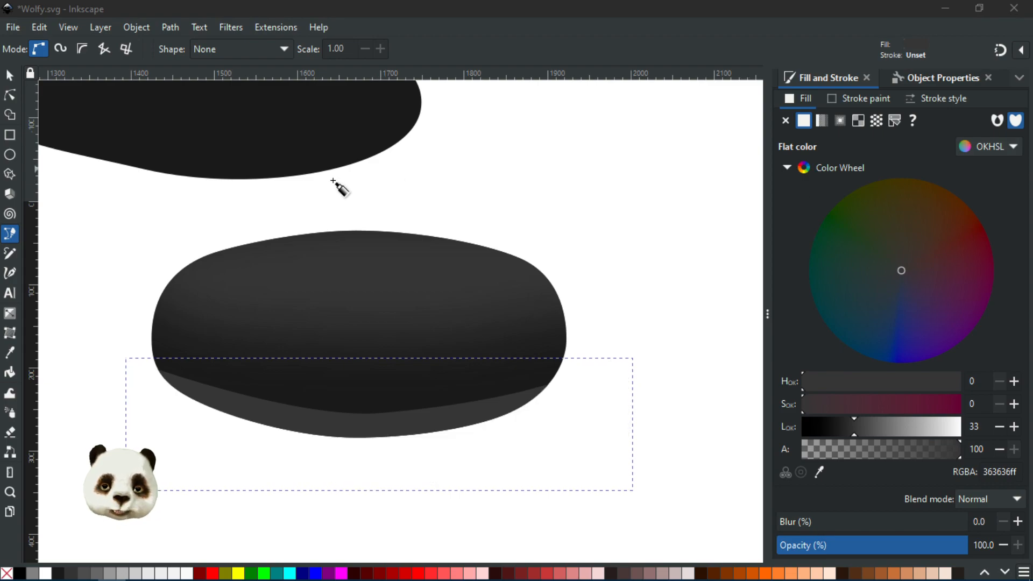
# Fill the lower clipped shape with the sampled dark base color and reduce its lightness to 14
pyautogui.press('d')
pyautogui.click(364, 362)
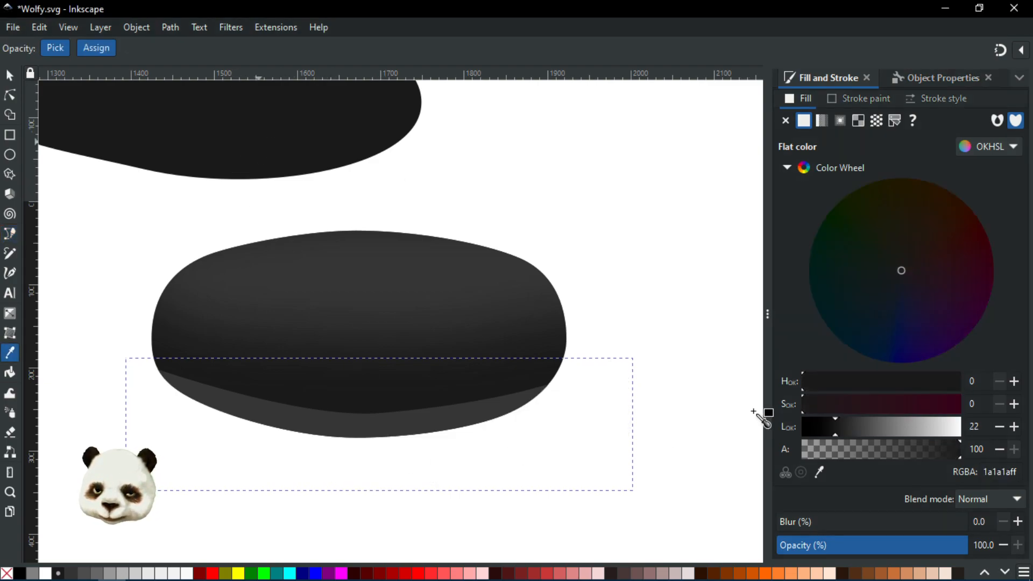
pyautogui.moveTo(835, 428); pyautogui.dragTo(824, 431)
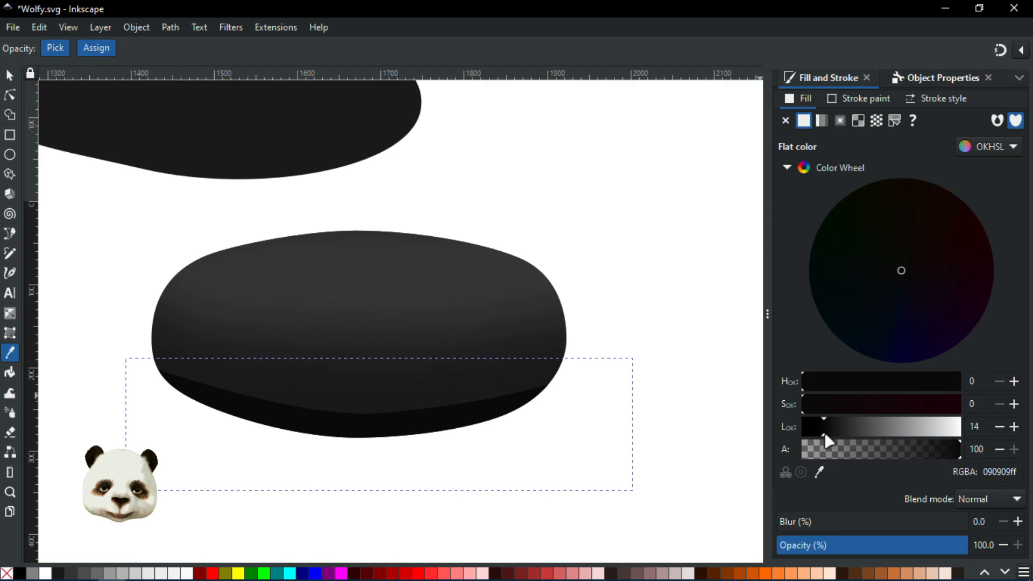
# Blur the lower shadow shape by 50% and deselect it
pyautogui.click(815, 522)
pyautogui.moveTo(826, 521); pyautogui.dragTo(872, 519)
pyautogui.click(11, 76)
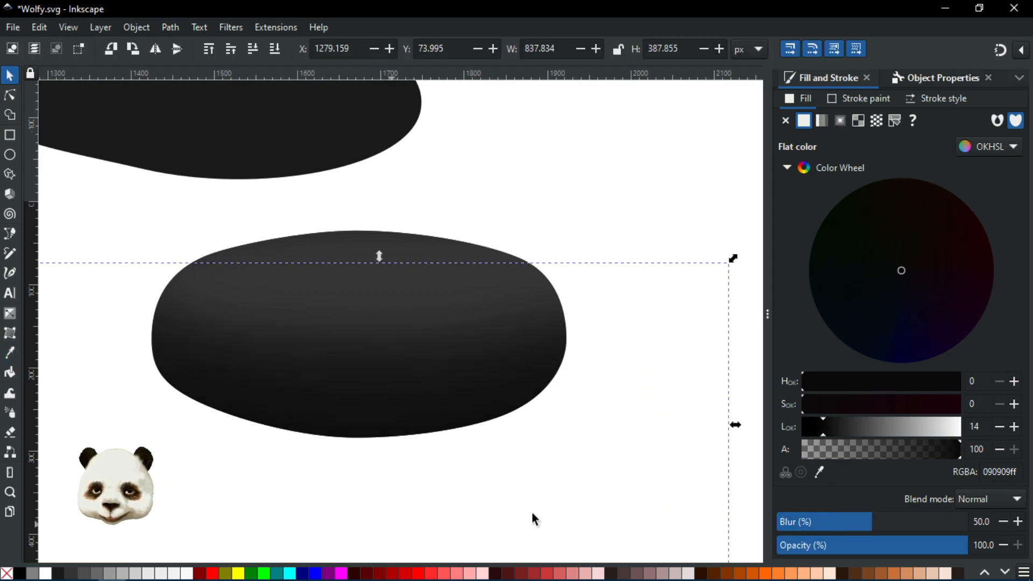
pyautogui.click(577, 460)
pyautogui.scroll(-2, 576, 448)
pyautogui.scroll(2, 576, 448)
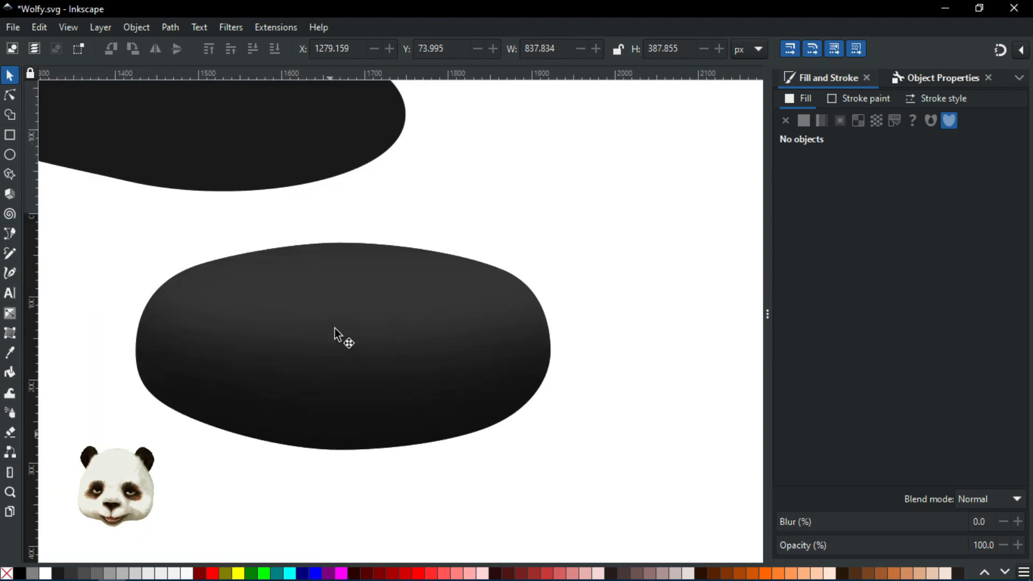
# Delete both dark organic shapes, including the shaded one with its clipped highlight and shadow
pyautogui.scroll(-2, 371, 414)
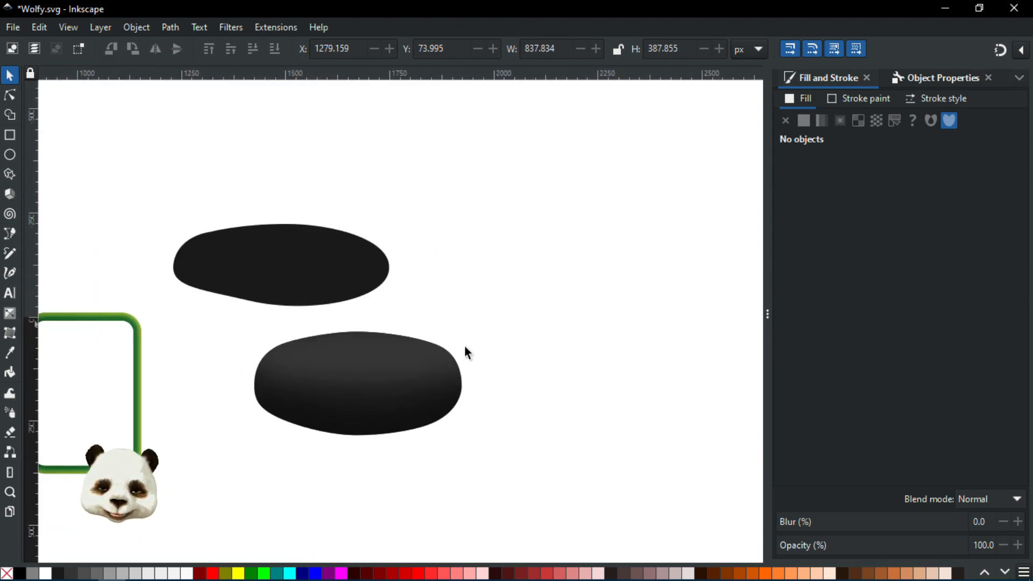
pyautogui.moveTo(399, 486); pyautogui.dragTo(492, 469)
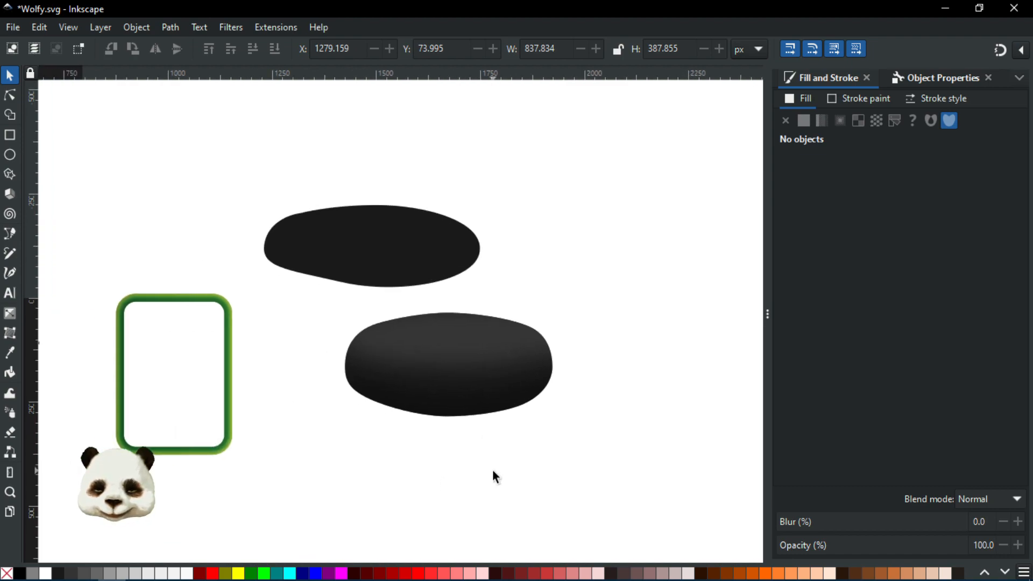
pyautogui.scroll(-1, 477, 463)
pyautogui.moveTo(473, 394); pyautogui.dragTo(573, 378)
pyautogui.press('Delete')
pyautogui.scroll(2, 509, 336)
pyautogui.moveTo(273, 353); pyautogui.dragTo(564, 371)
pyautogui.scroll(3, 564, 268)
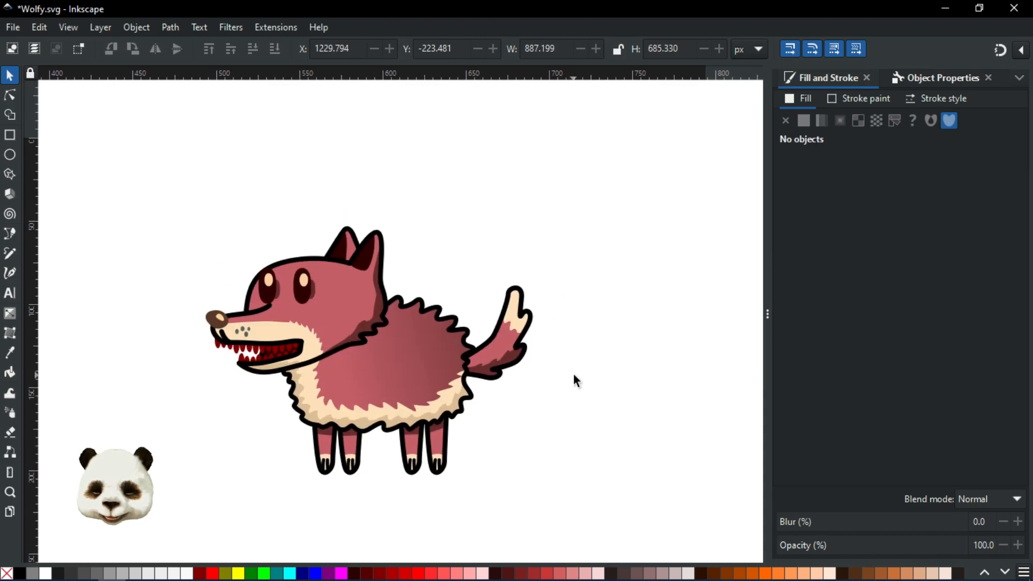